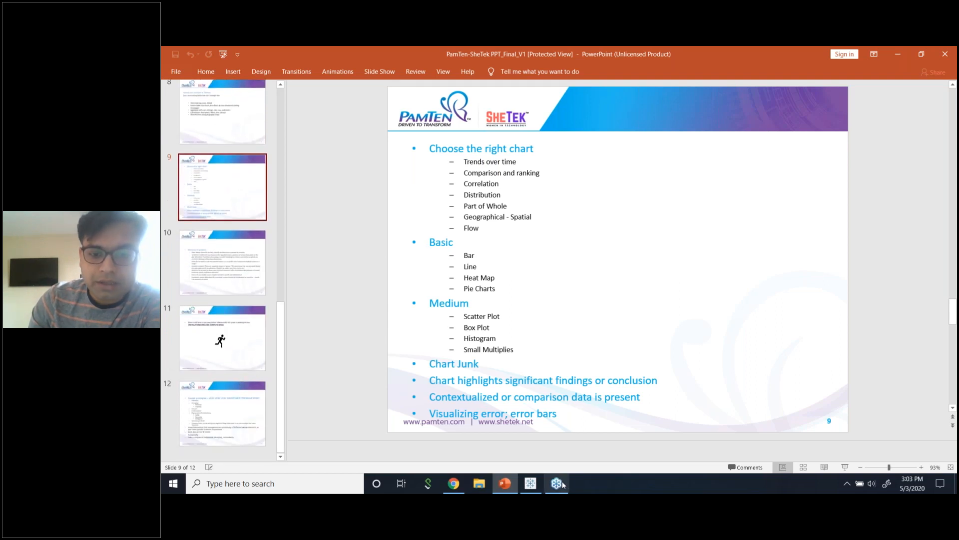
Close the Tableau workbook without saving, then minimize PowerPoint and Chrome to reveal the desktop.
click(531, 483)
click(944, 52)
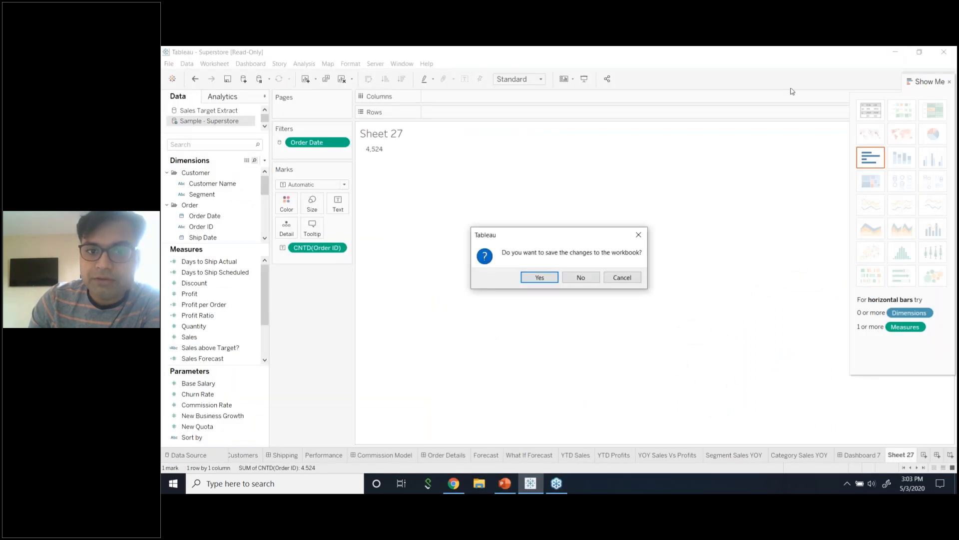
click(581, 276)
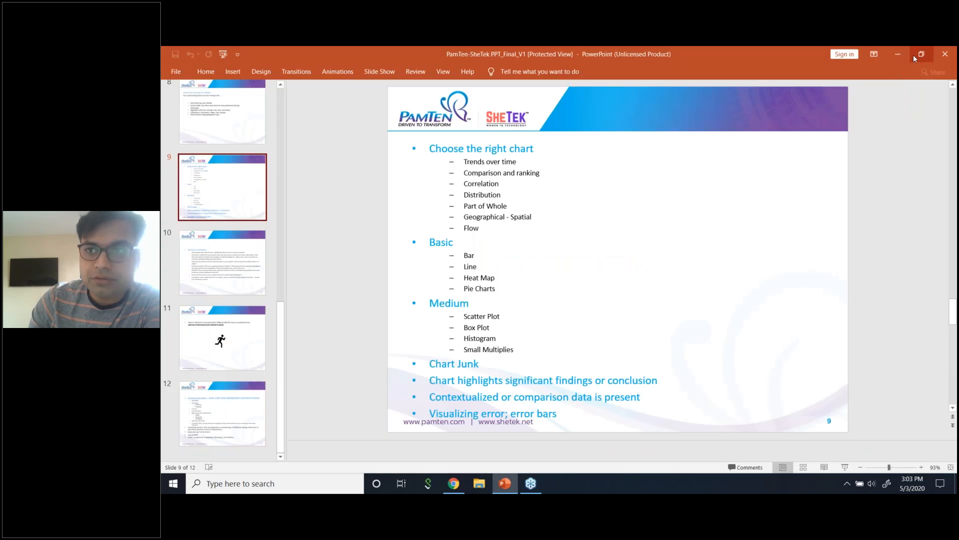
click(902, 53)
click(899, 54)
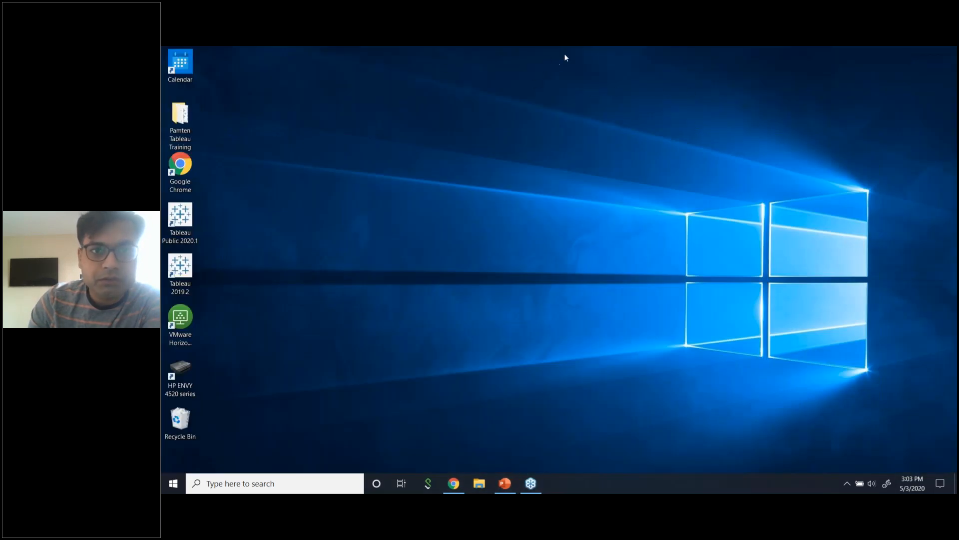
Search Windows for 'Tableau' and launch Tableau 2019.2.
click(276, 483)
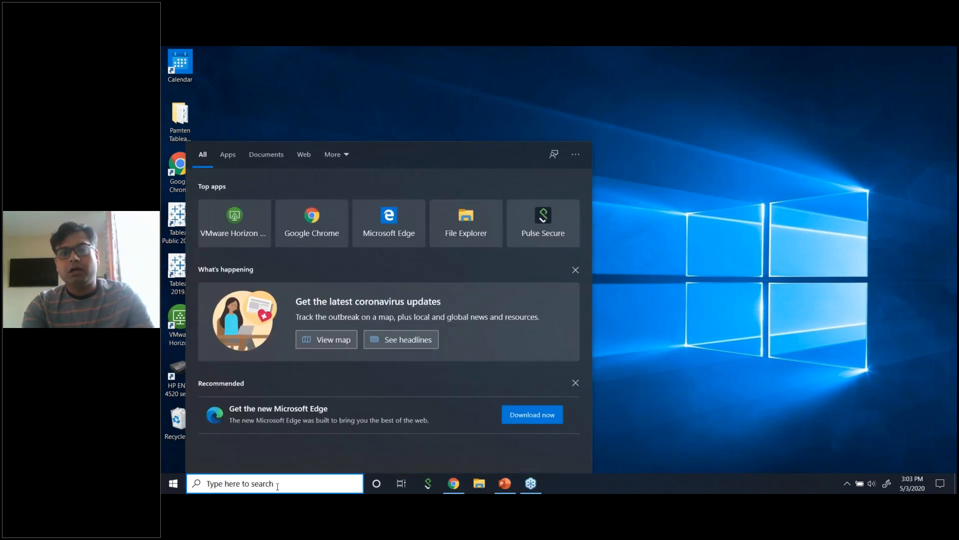
text(T)
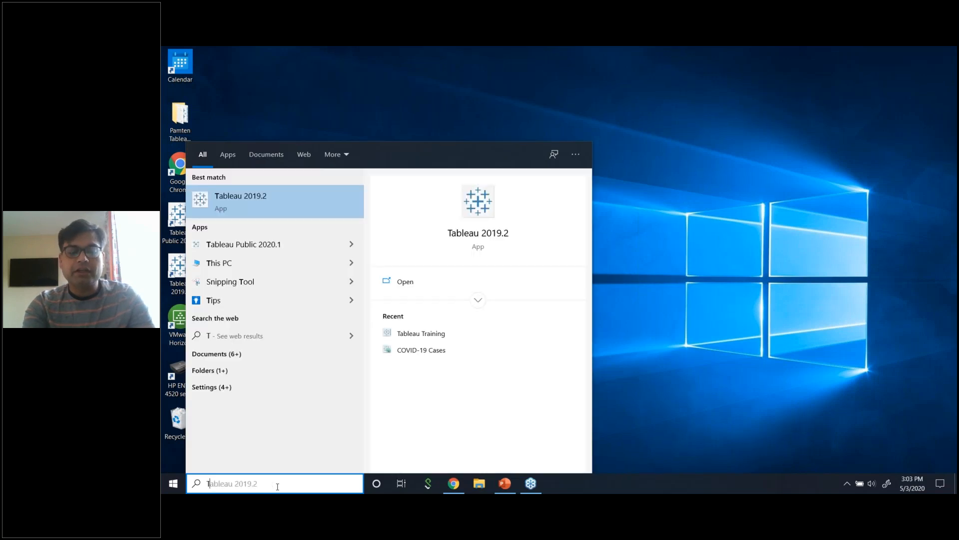
text(ableau)
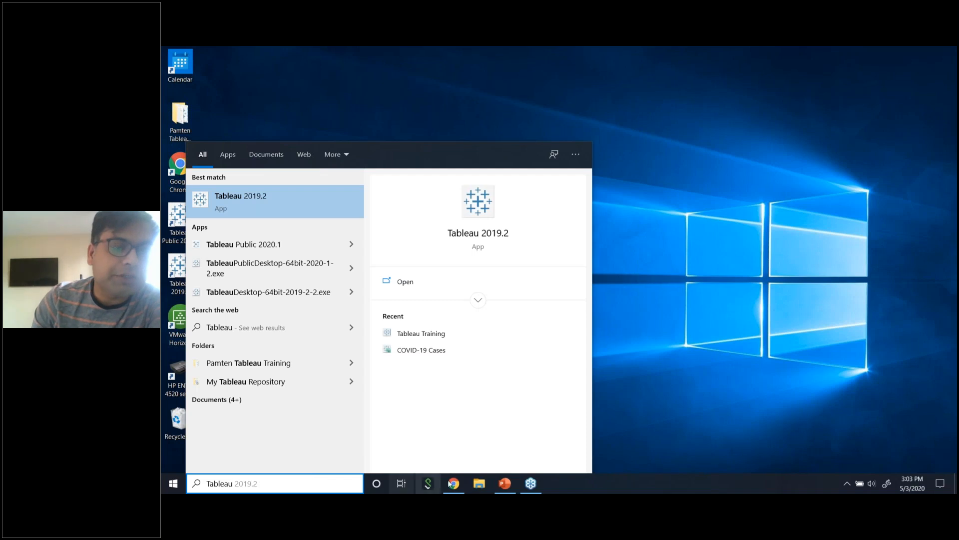
click(248, 202)
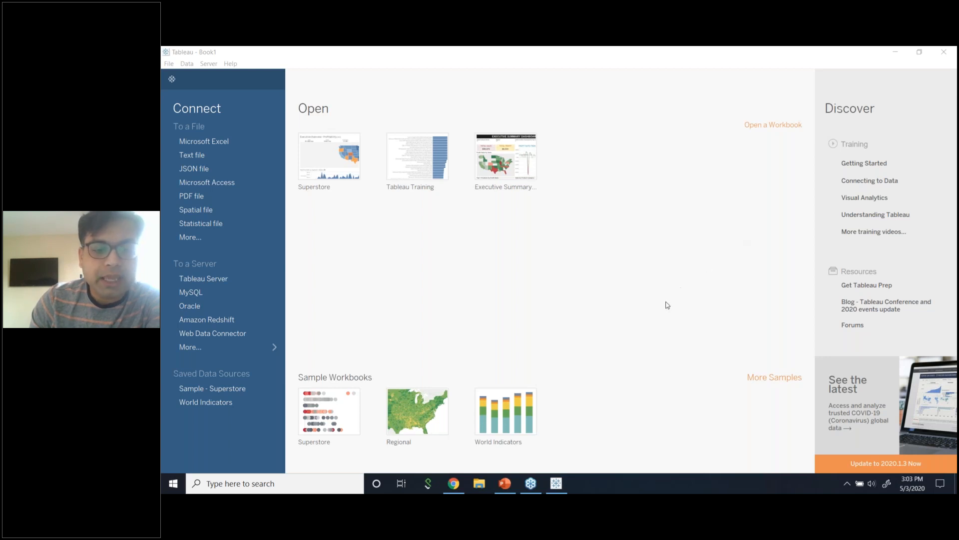
Start a new sheet on Sample - Superstore and plot total Sales.
click(218, 388)
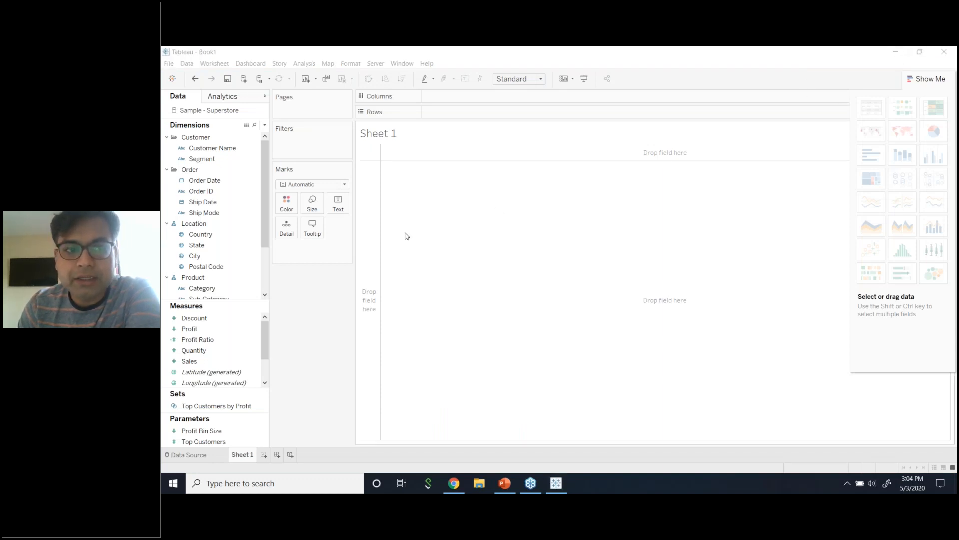
click(279, 320)
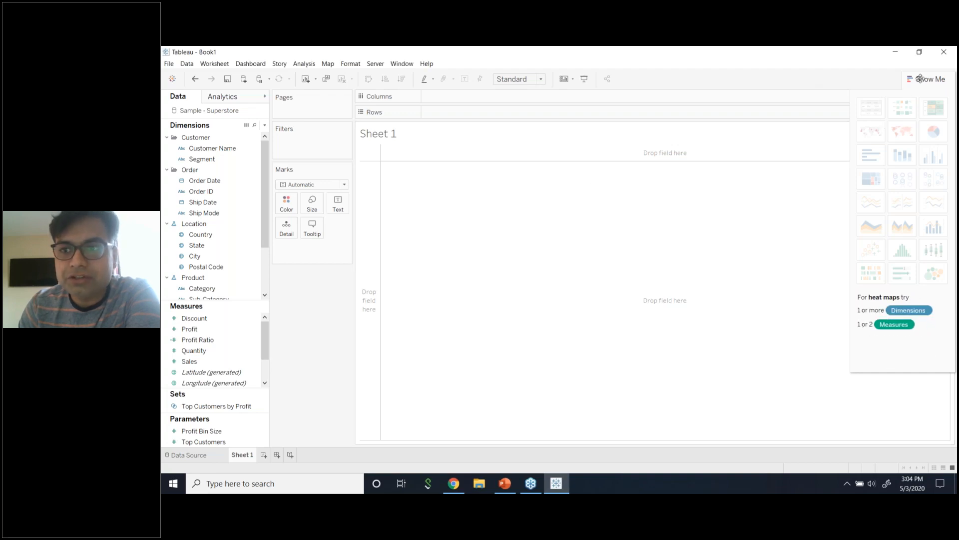
click(255, 125)
text(sale)
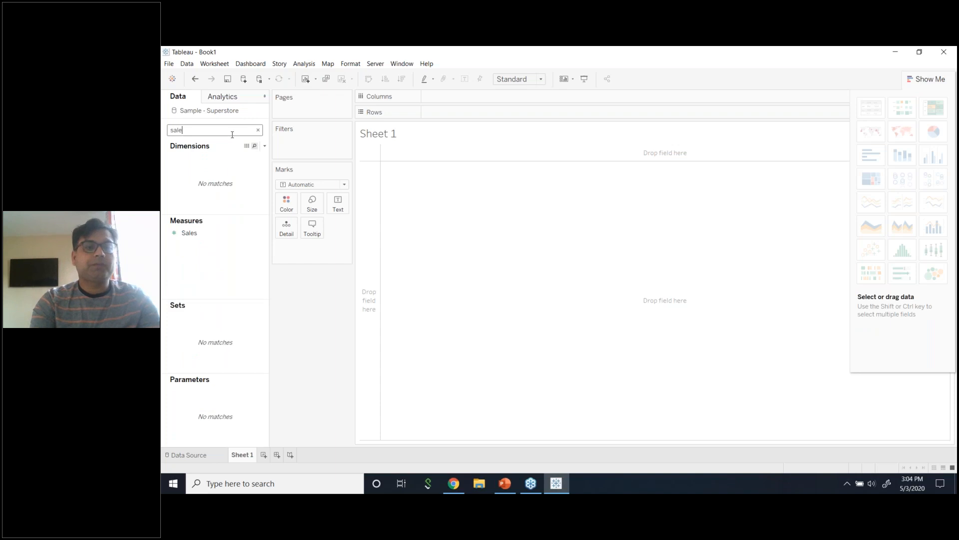
drag(190, 234, 438, 115)
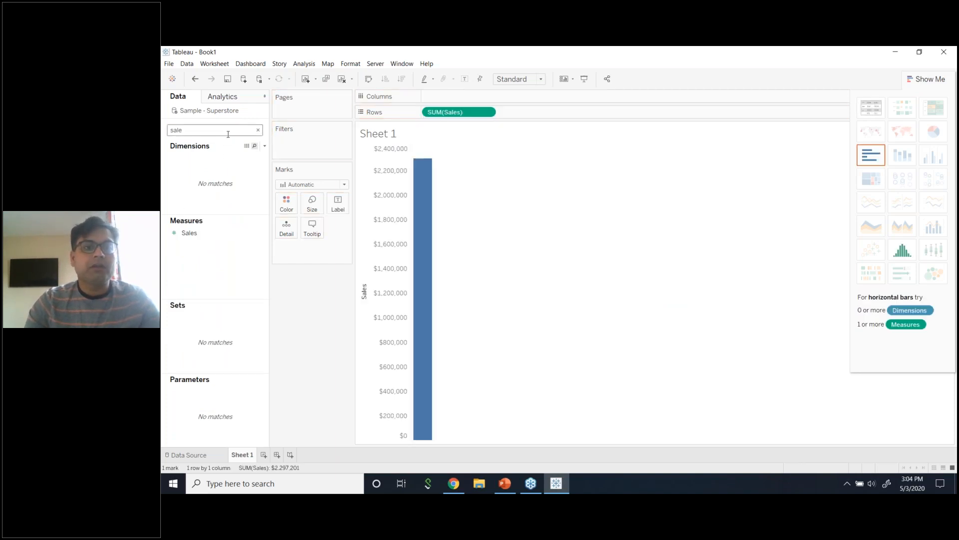
Split the sales bar by Segment into Consumer, Corporate and Home Office.
key(BackSpace)
key(BackSpace)
key(BackSpace)
key(BackSpace)
text(segm)
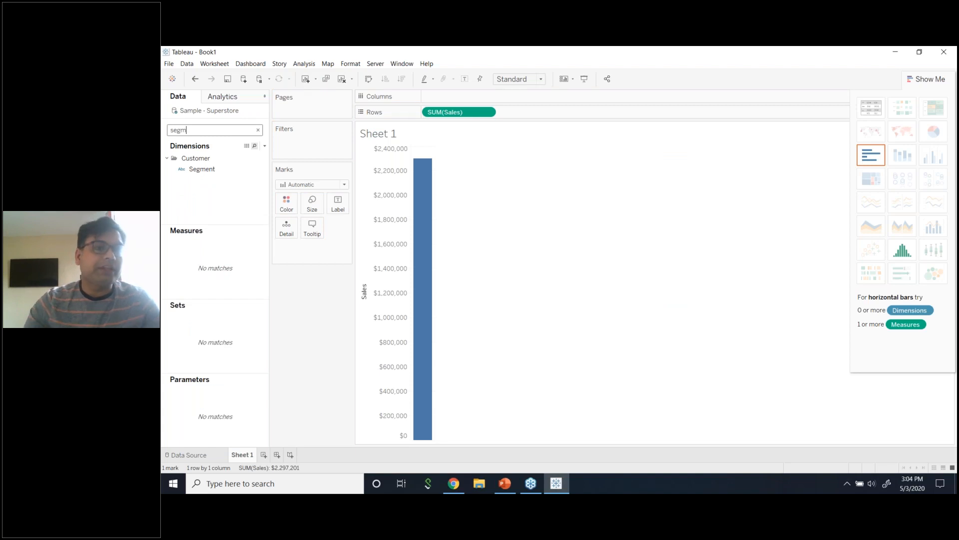
click(238, 173)
drag(234, 172, 466, 97)
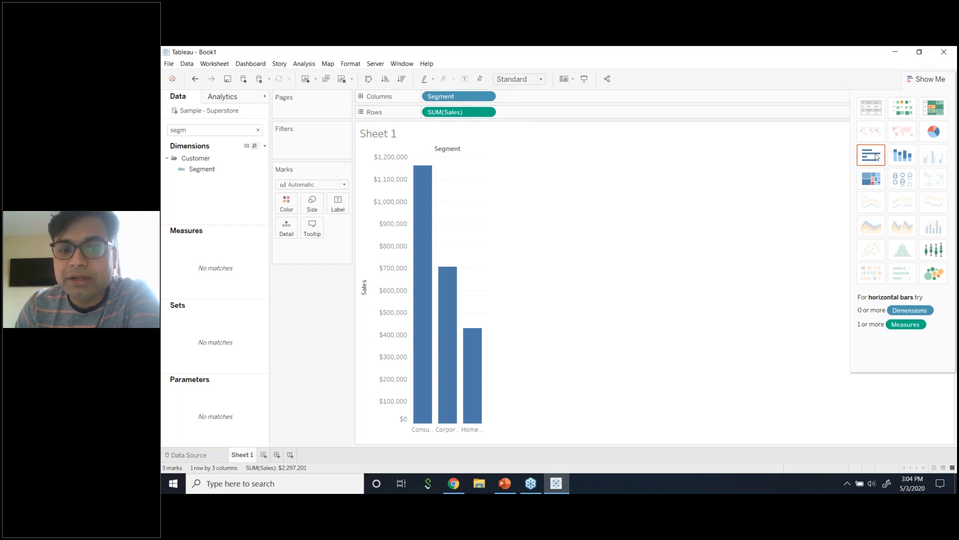
Show the chart as horizontal bars in Show Me after briefly trying a treemap.
click(876, 157)
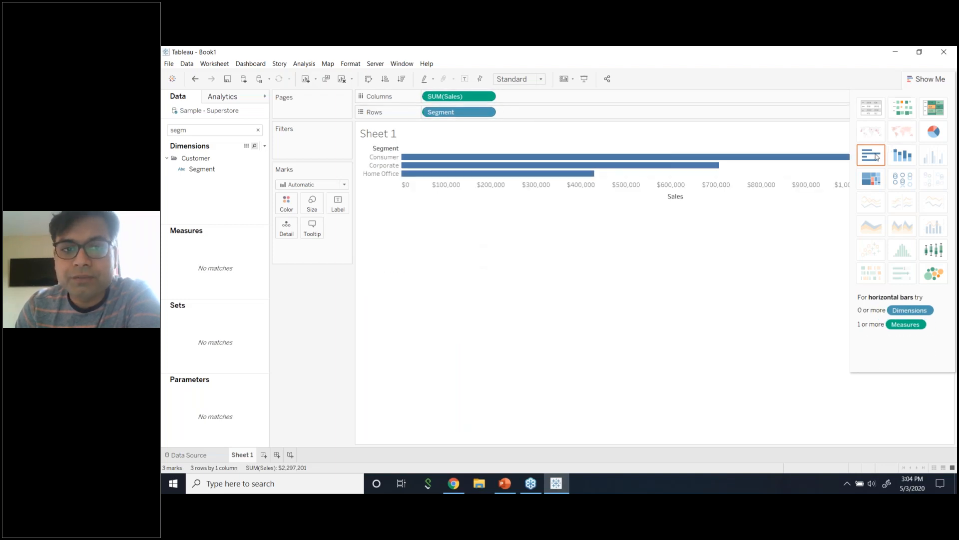
click(864, 183)
click(880, 154)
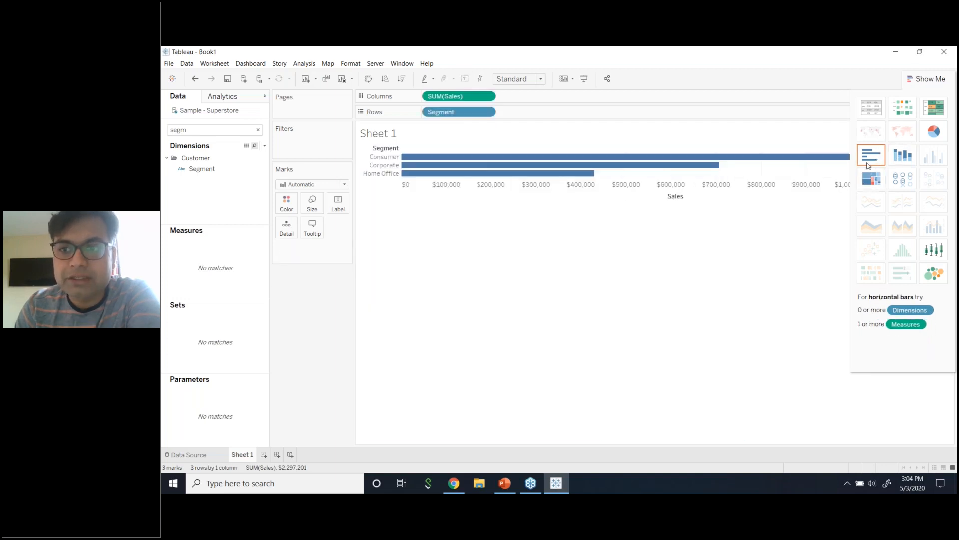
click(918, 80)
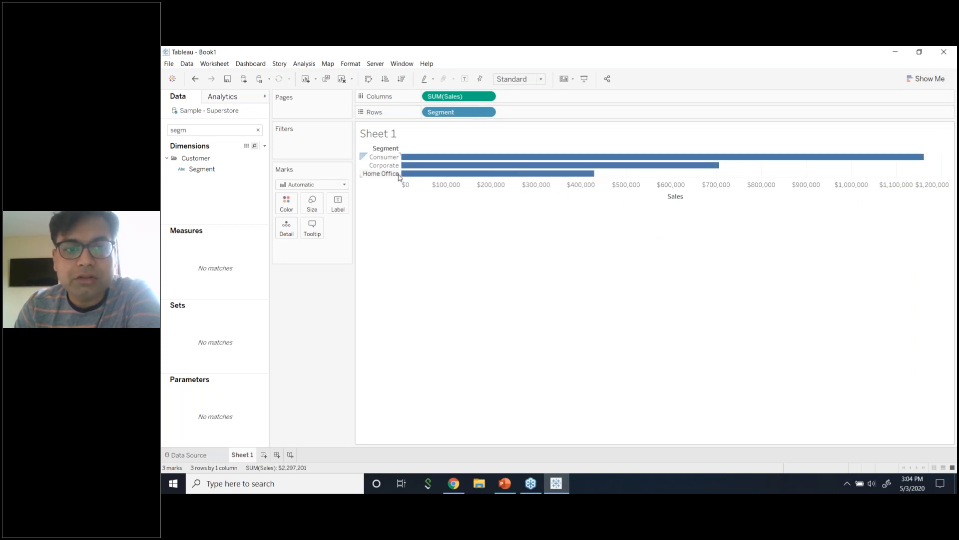
Widen the segment header, label each bar with its sales value, and hide the Sales axis.
drag(400, 172, 451, 172)
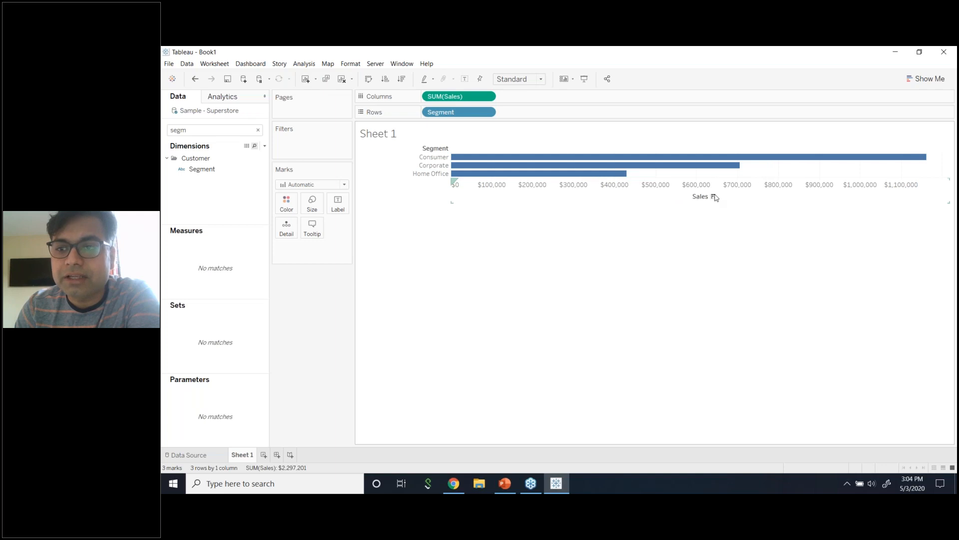
click(338, 202)
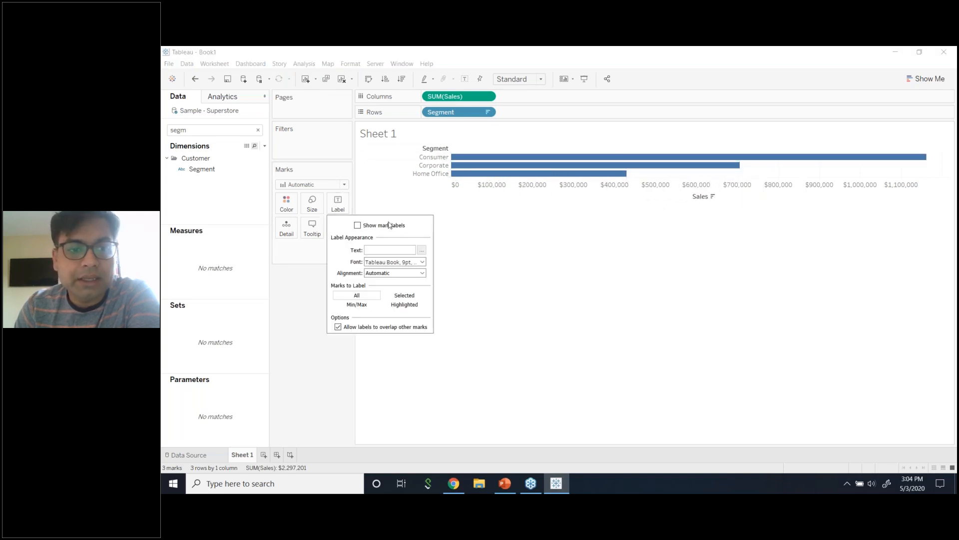
click(358, 225)
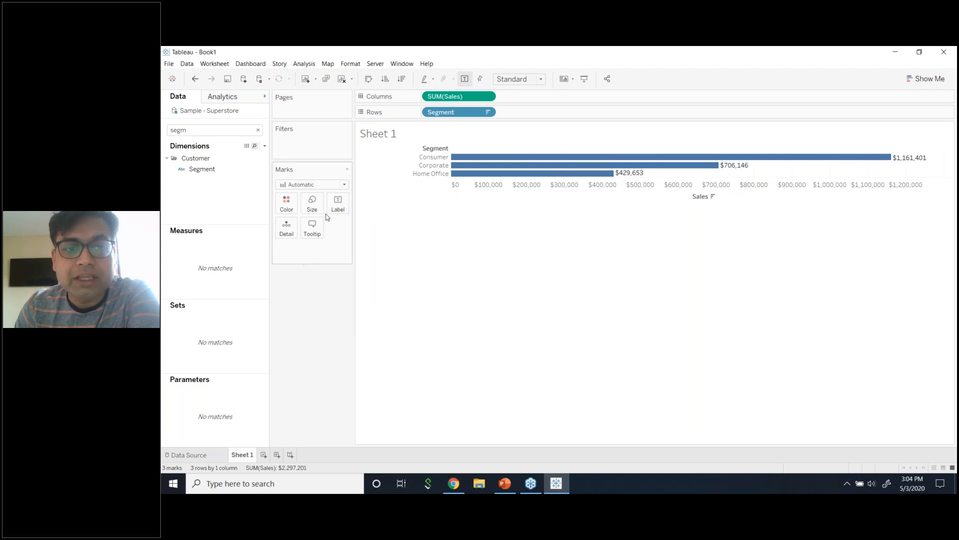
click(338, 205)
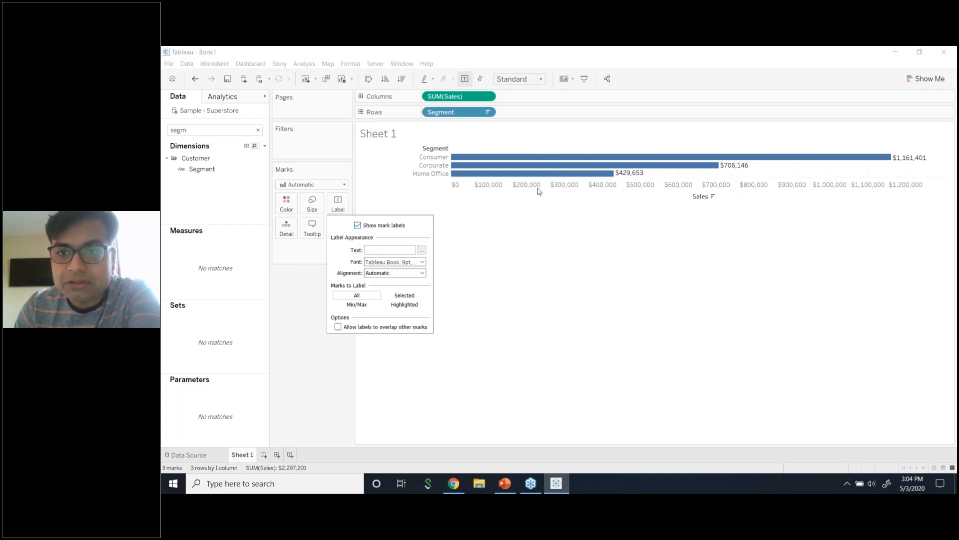
right_click(709, 189)
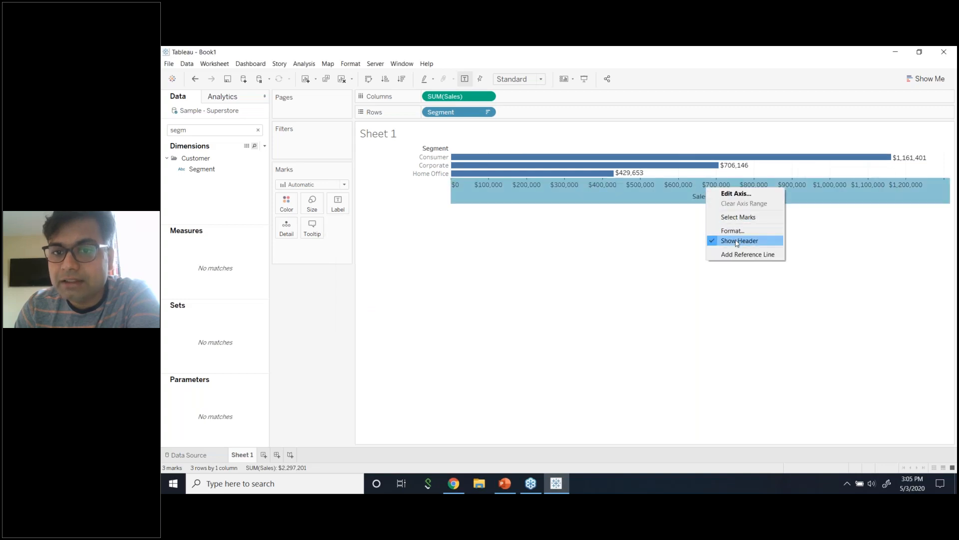
click(736, 241)
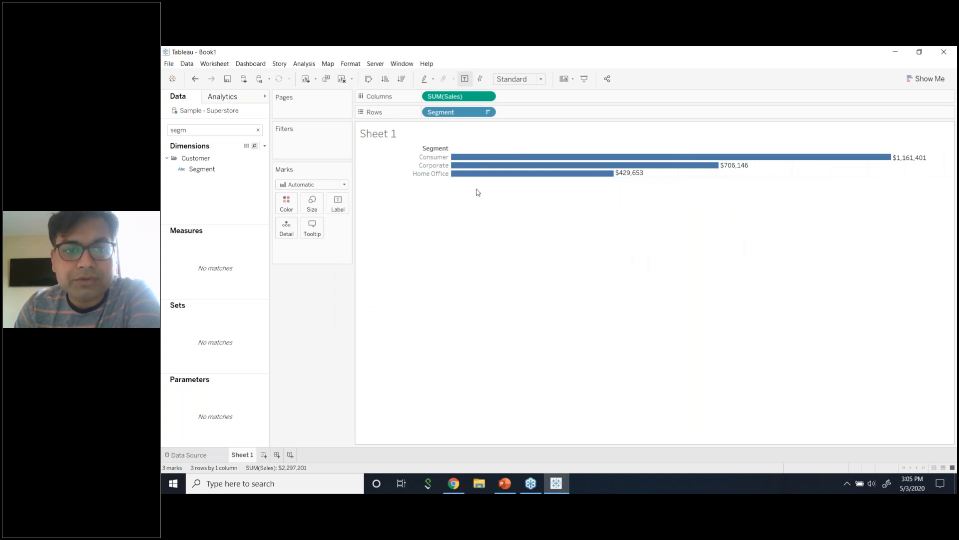
Rename the sheet title to 'Segment Sales'.
double_click(475, 133)
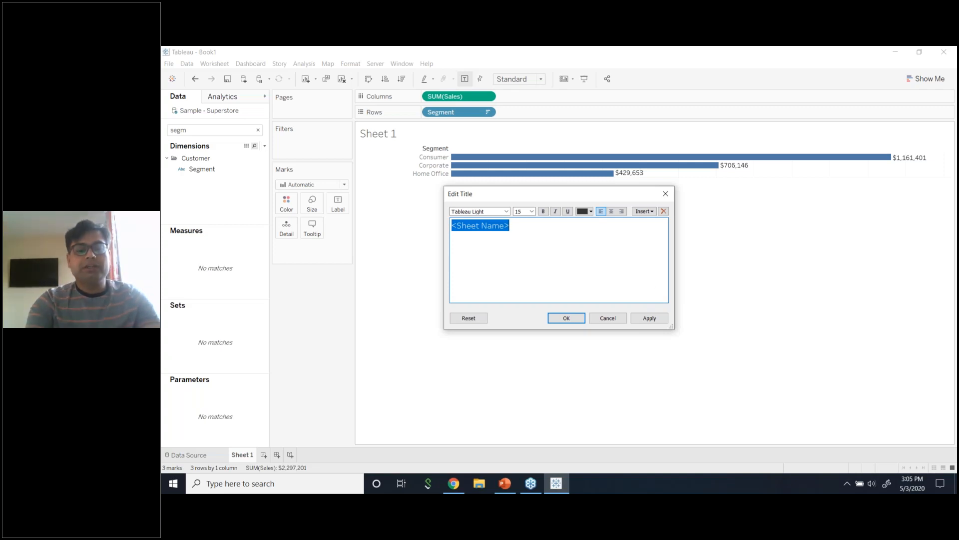
text(Sement)
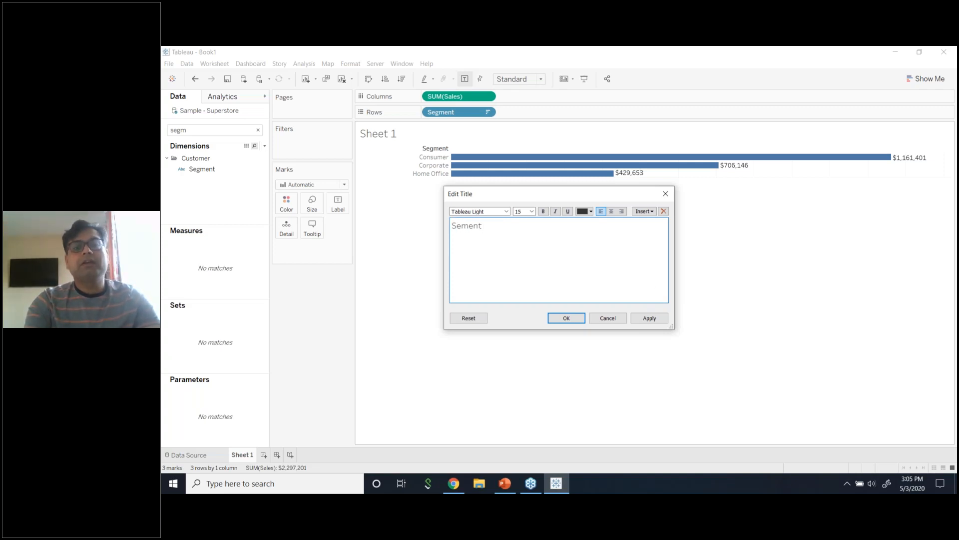
text(gment Sales)
click(649, 319)
click(583, 319)
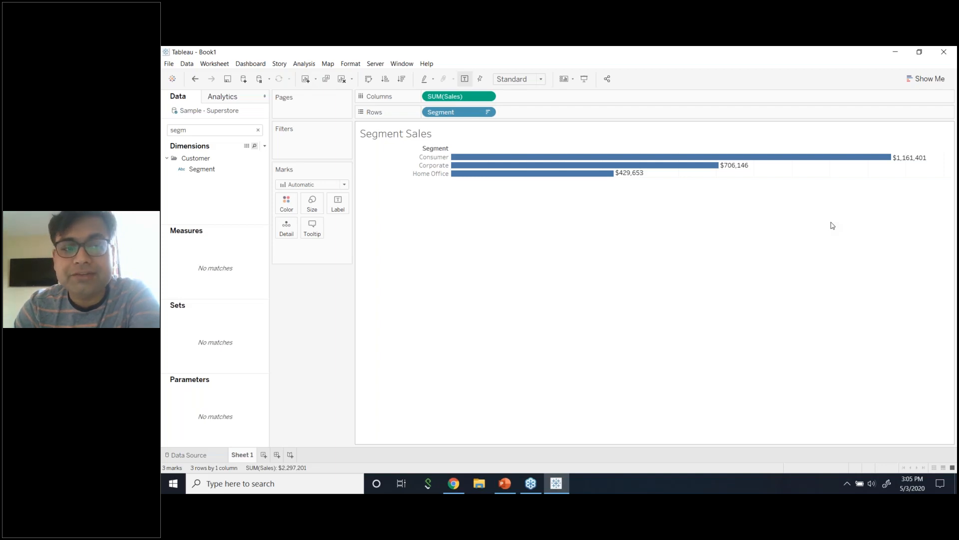
click(257, 130)
click(258, 130)
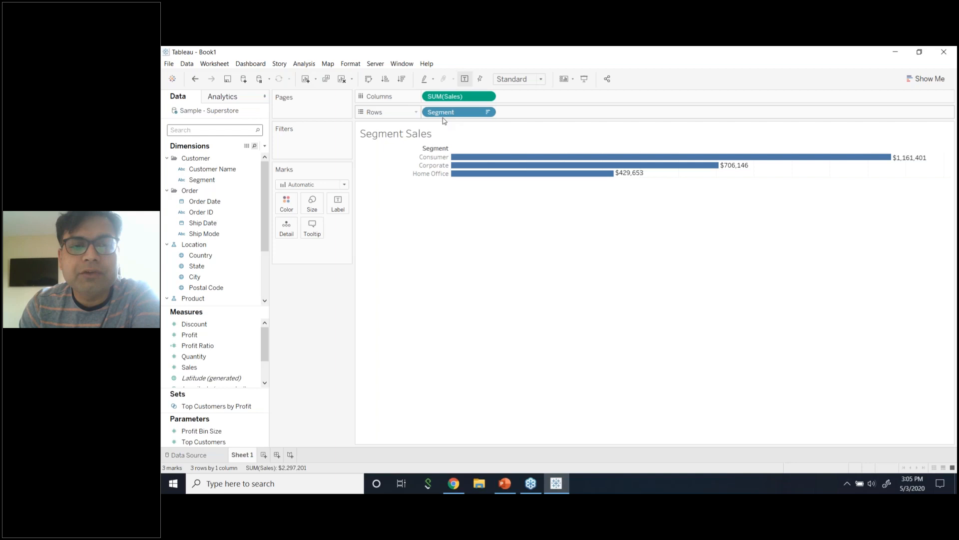
click(927, 79)
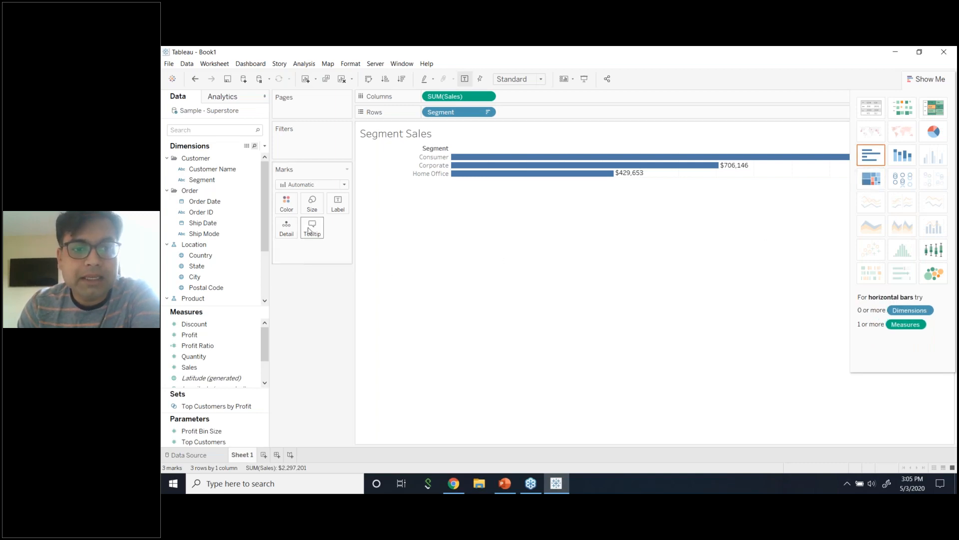
click(337, 210)
click(338, 210)
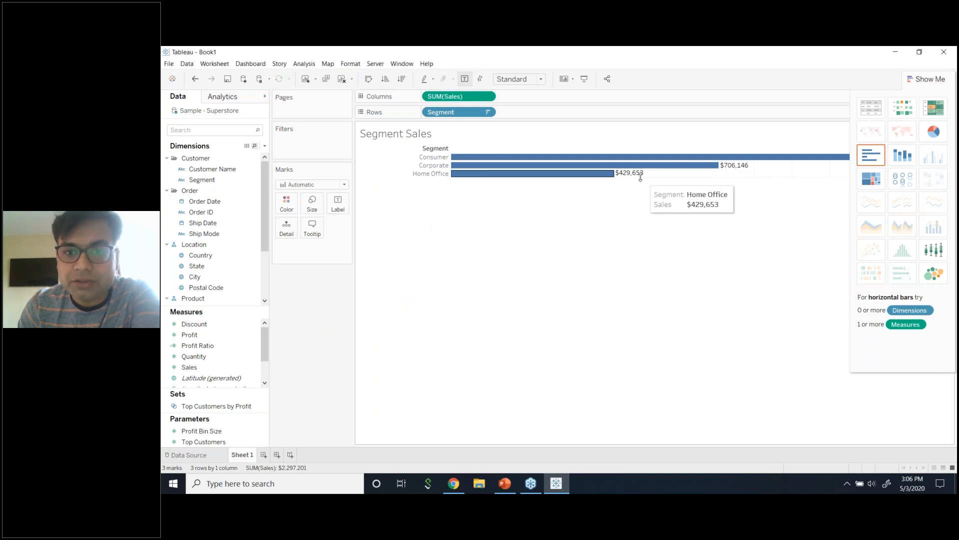
click(318, 239)
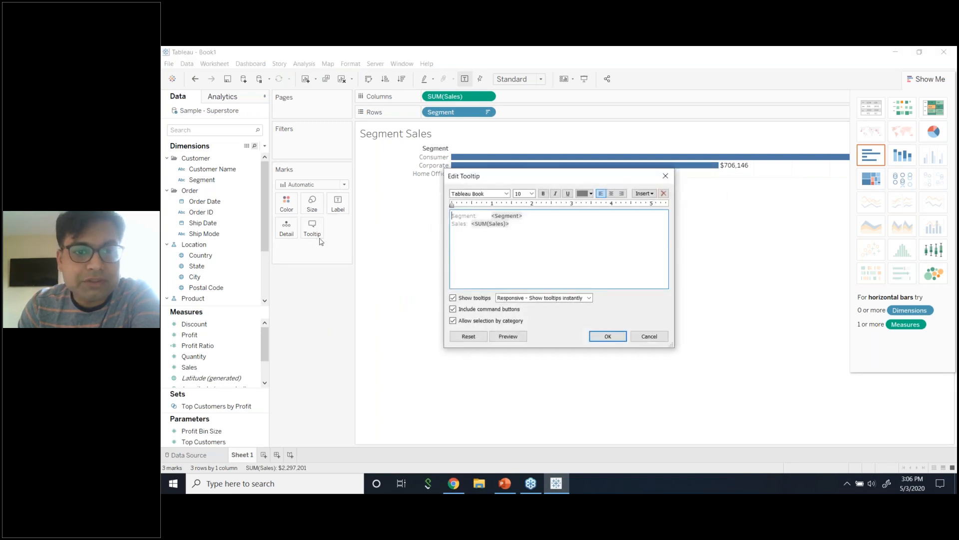
click(643, 194)
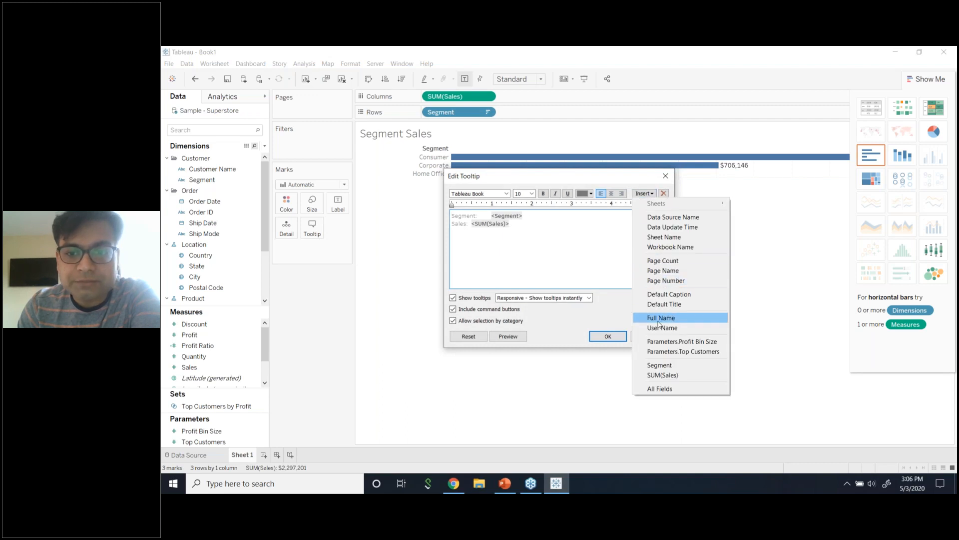
click(609, 243)
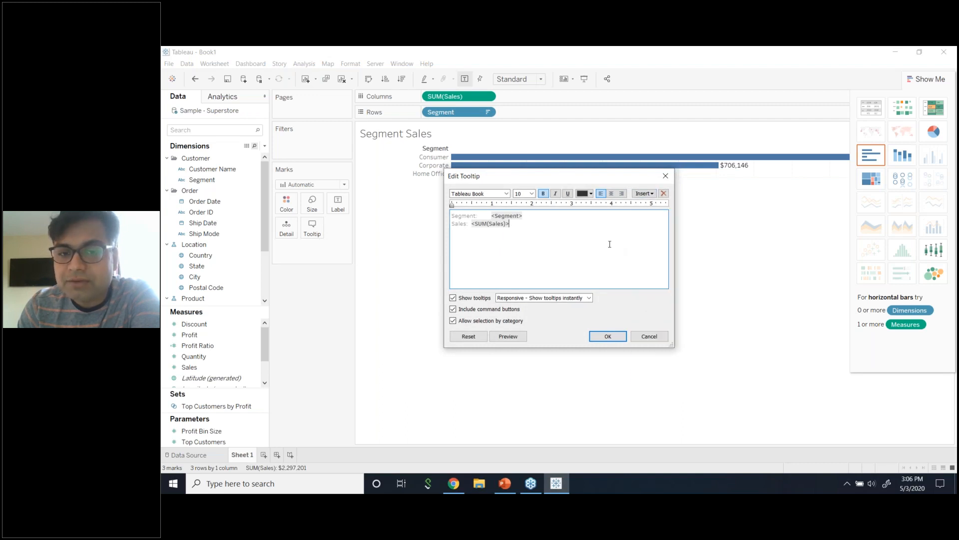
click(649, 336)
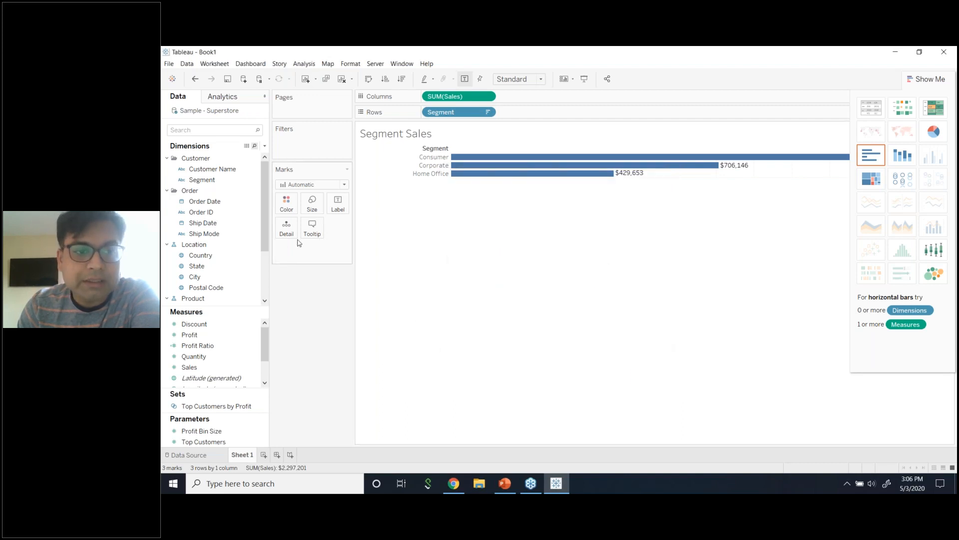
click(288, 207)
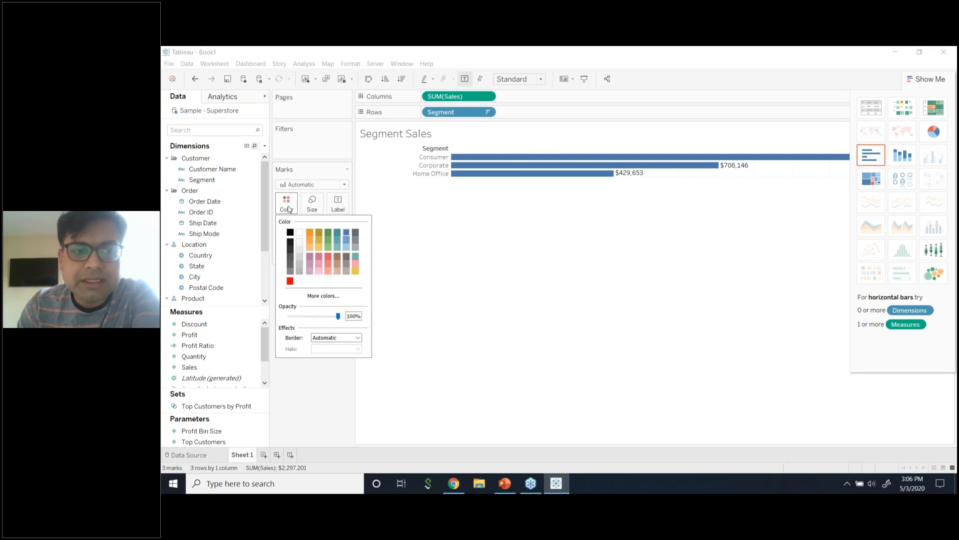
click(289, 208)
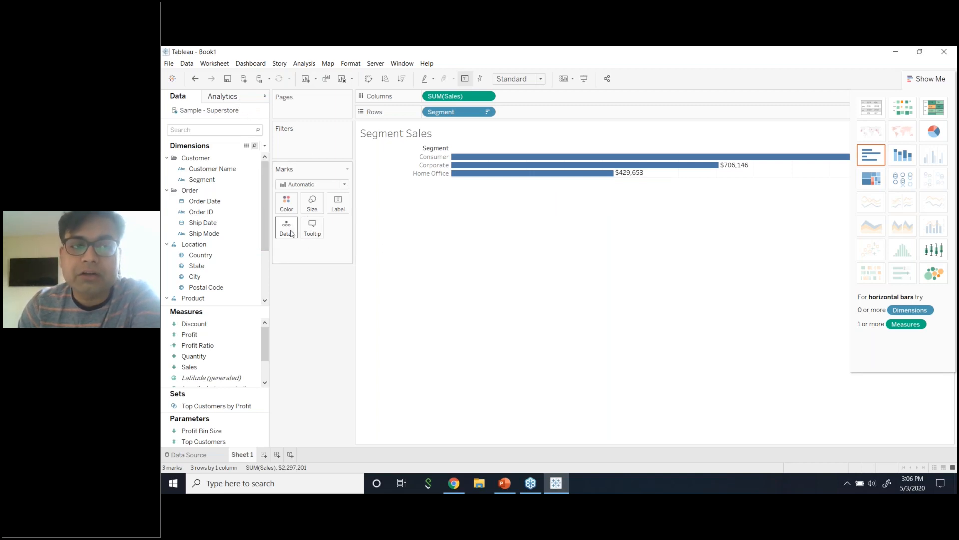
click(238, 97)
click(191, 99)
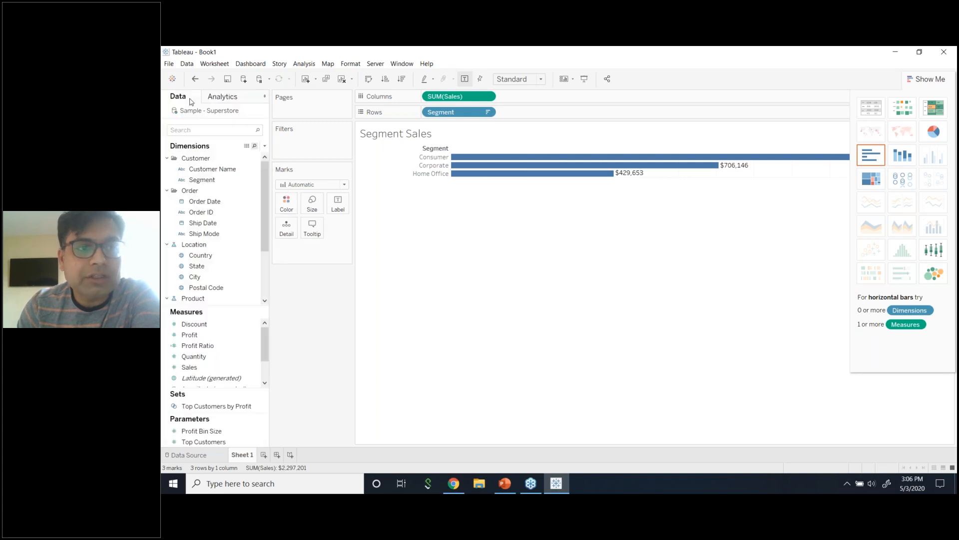
Drag an Average Line from the Analytics pane across the three segment bars, then return to Data.
click(230, 100)
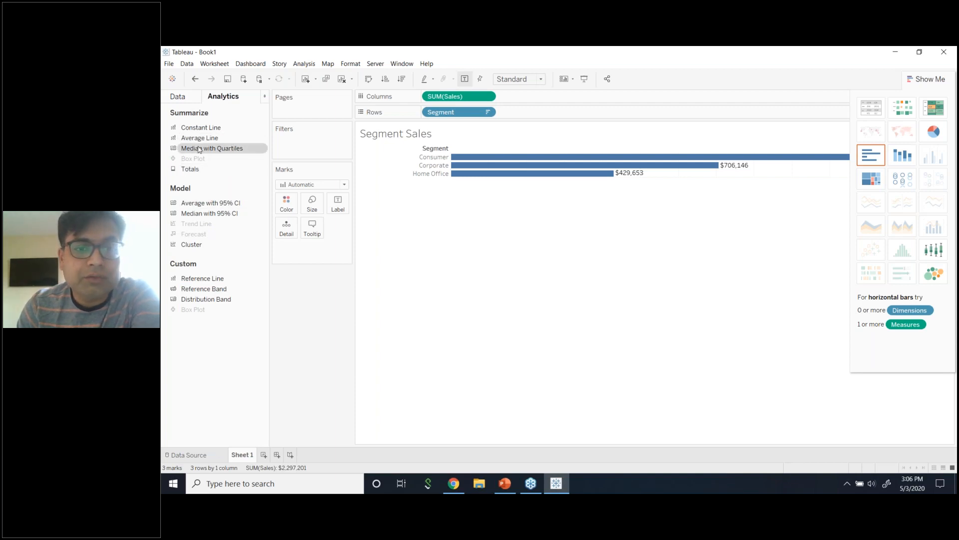
drag(202, 139, 443, 165)
mouse_move(740, 179)
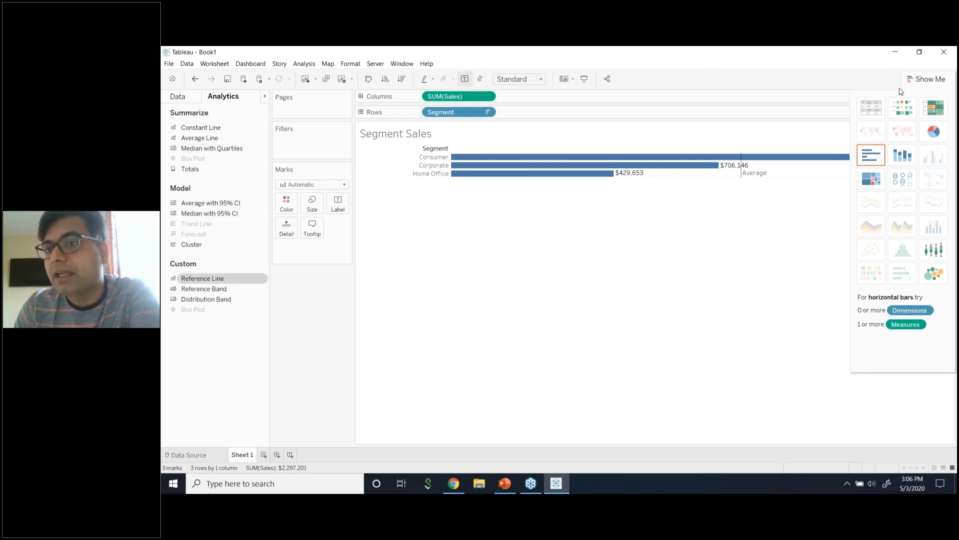
click(182, 100)
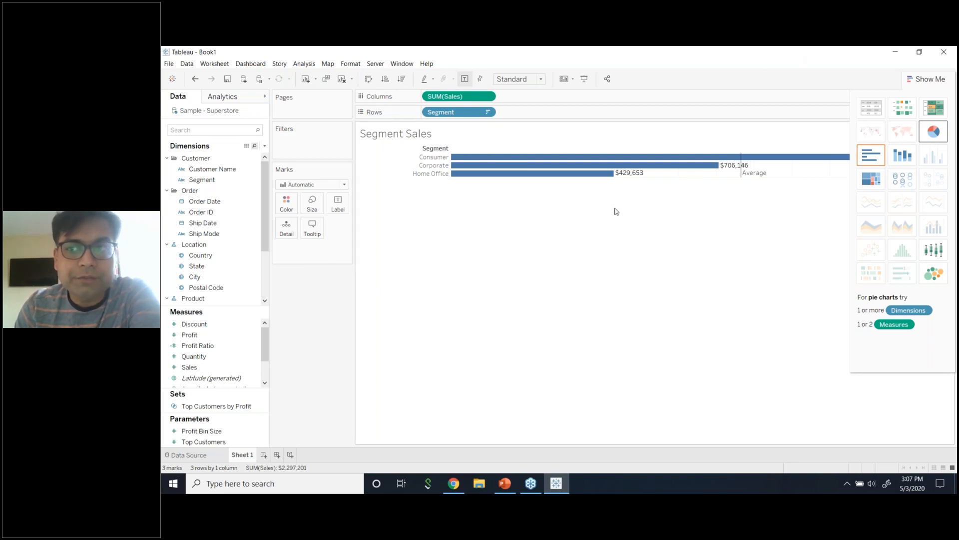
Hide Show Me so the full Consumer bar and $1,161,401 label fit, then open Profit Ratio's options.
click(927, 78)
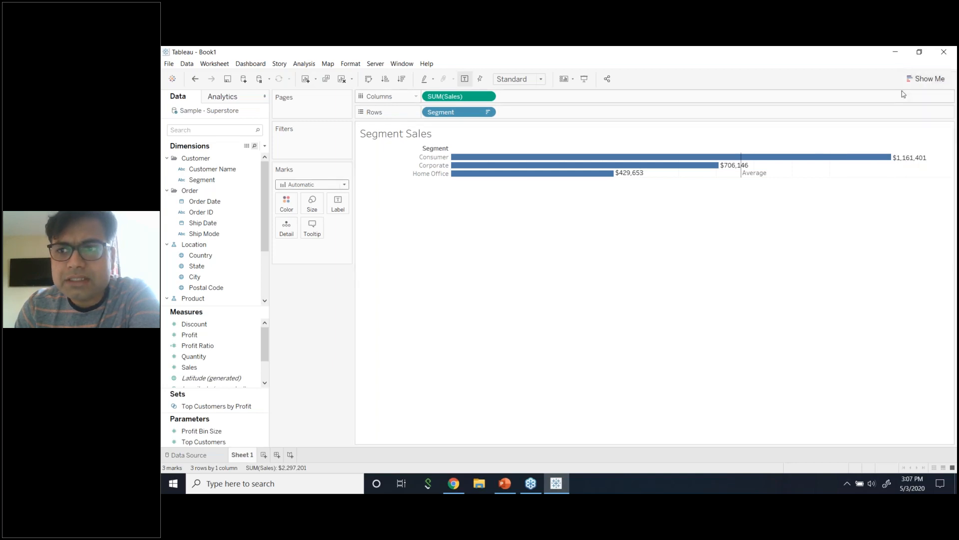
click(929, 78)
click(929, 79)
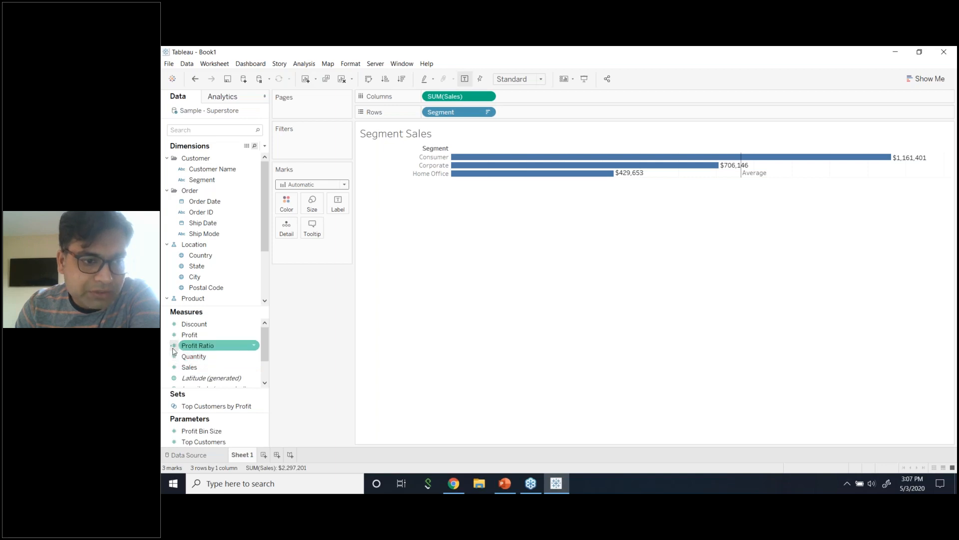
click(253, 348)
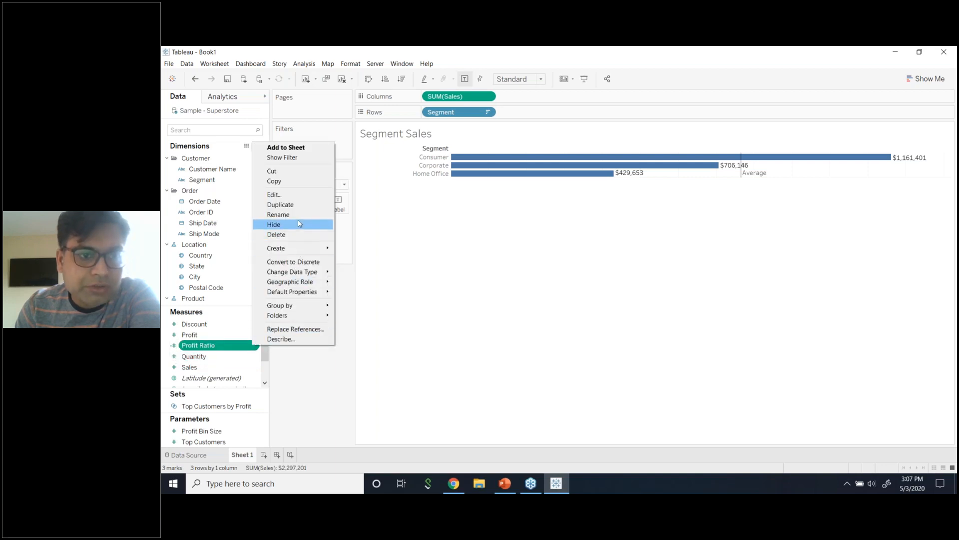
click(255, 348)
click(256, 348)
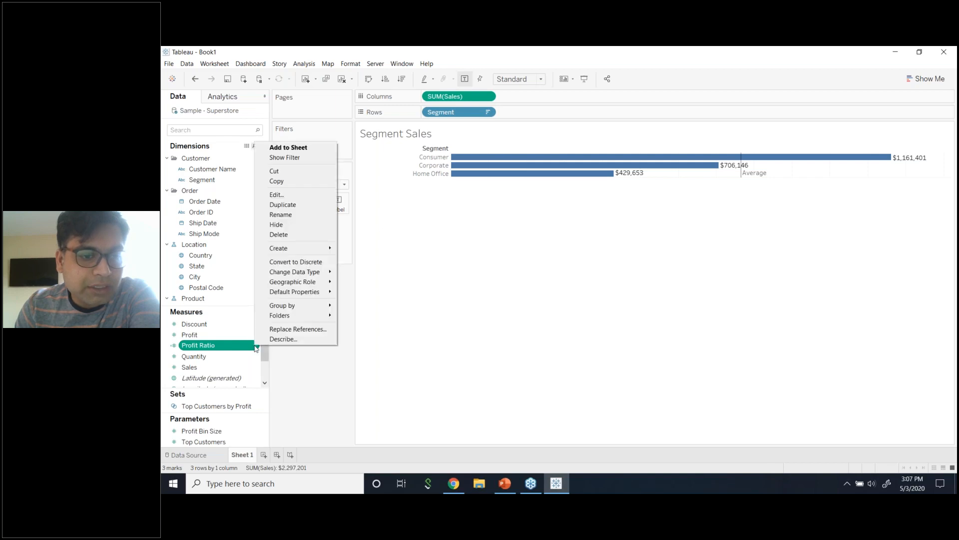
click(276, 195)
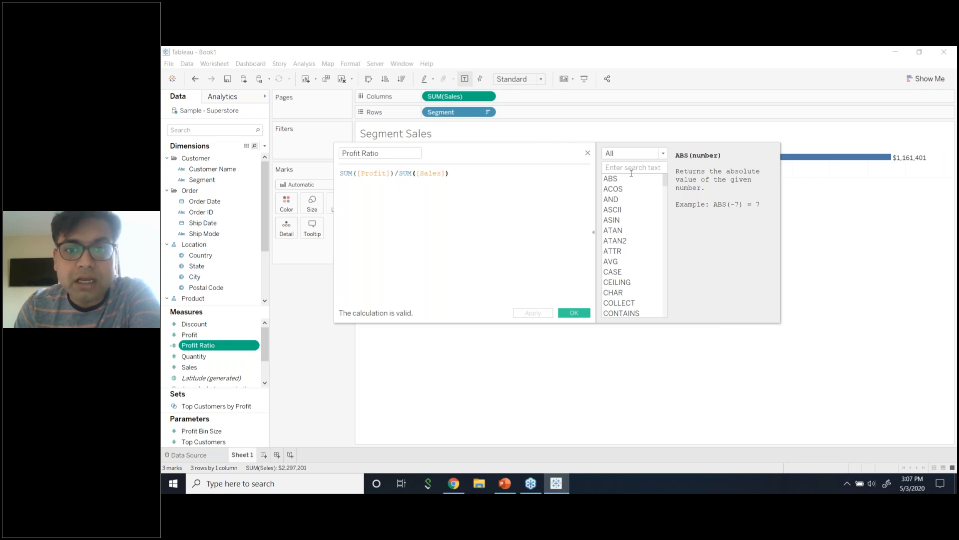
click(652, 156)
click(652, 156)
click(652, 156)
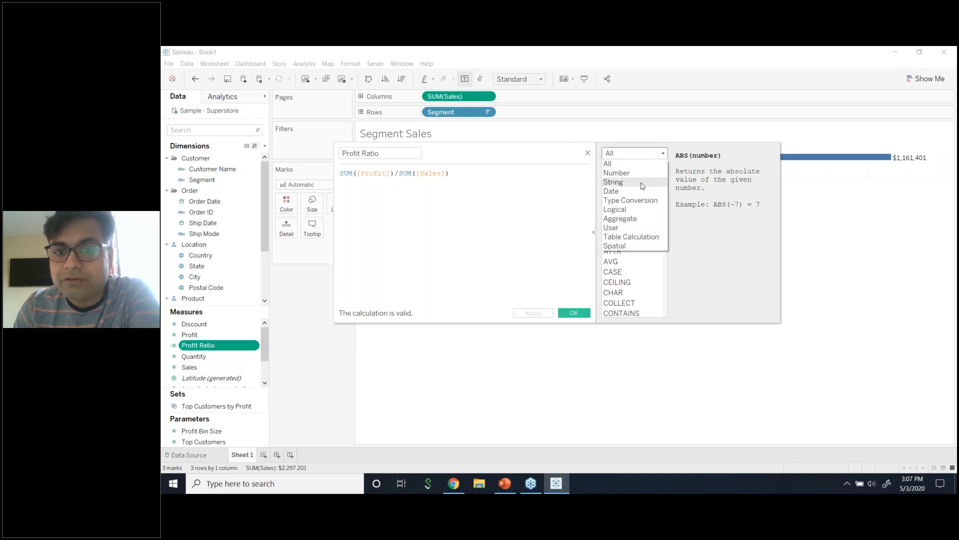
click(524, 246)
click(588, 153)
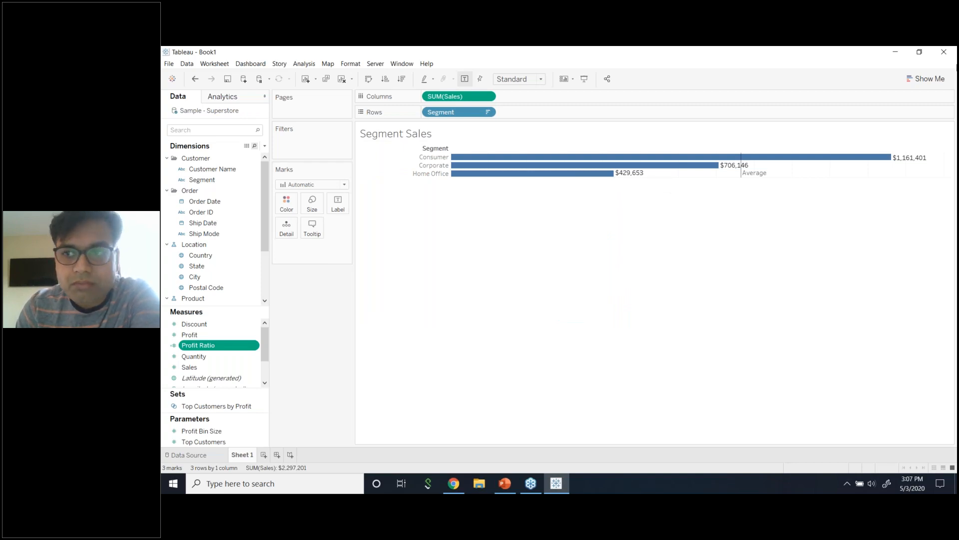
Open File Explorer at Quick access with Win+E.
click(944, 76)
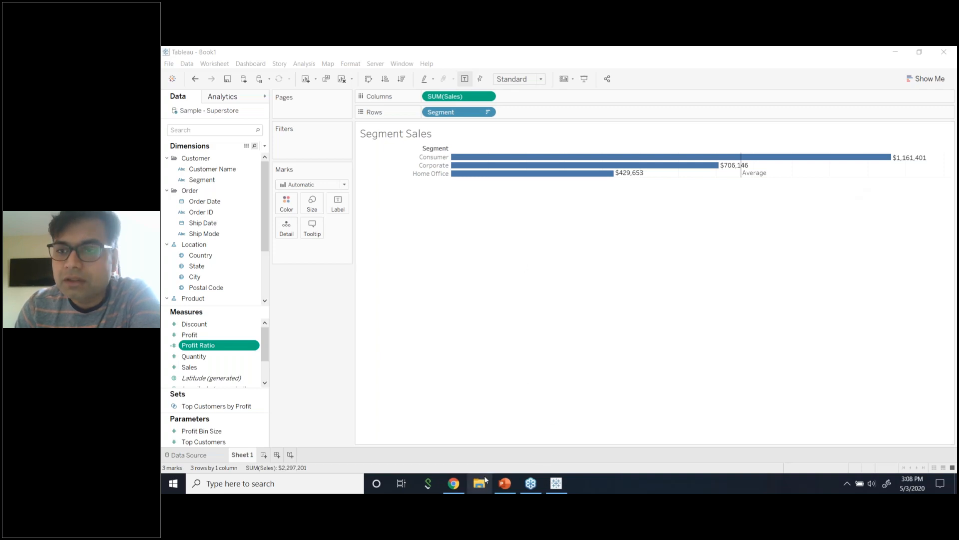
key(super+e)
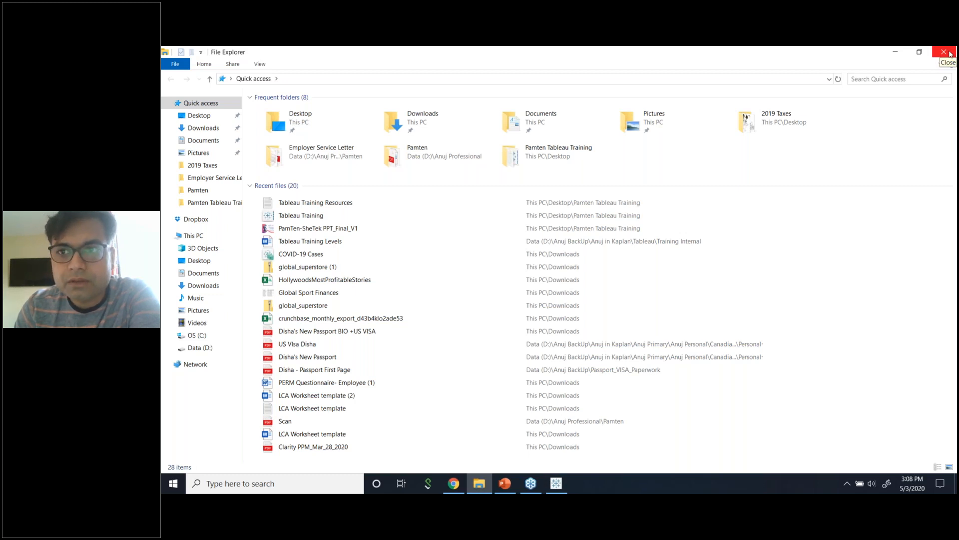
Open the Tableau Training Resources notes from the Desktop's Pamten Tableau Training folder in Notepad.
click(950, 53)
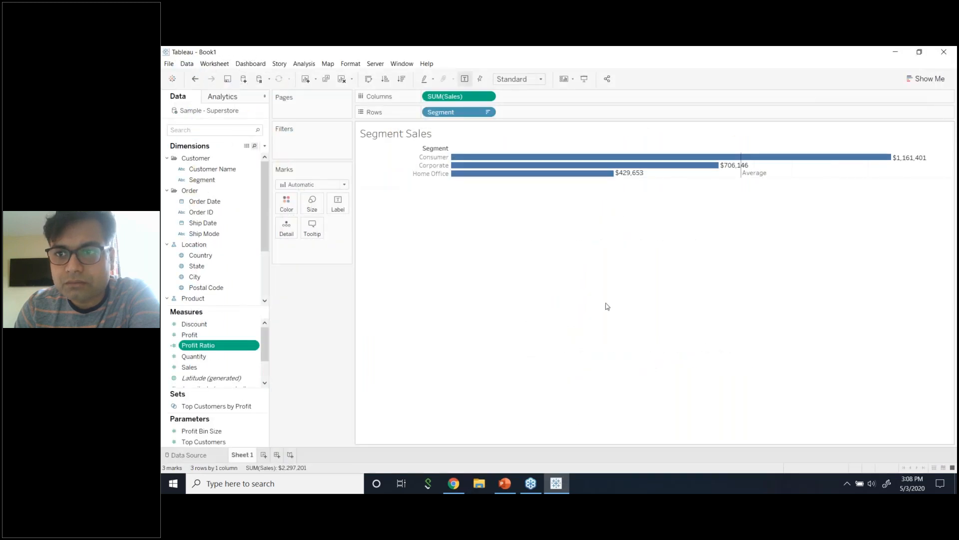
click(821, 116)
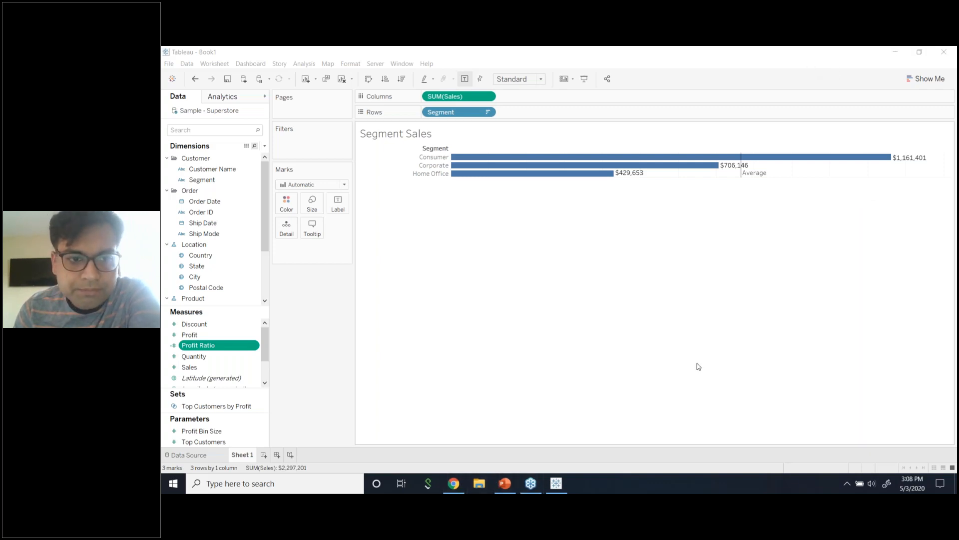
key(super+e)
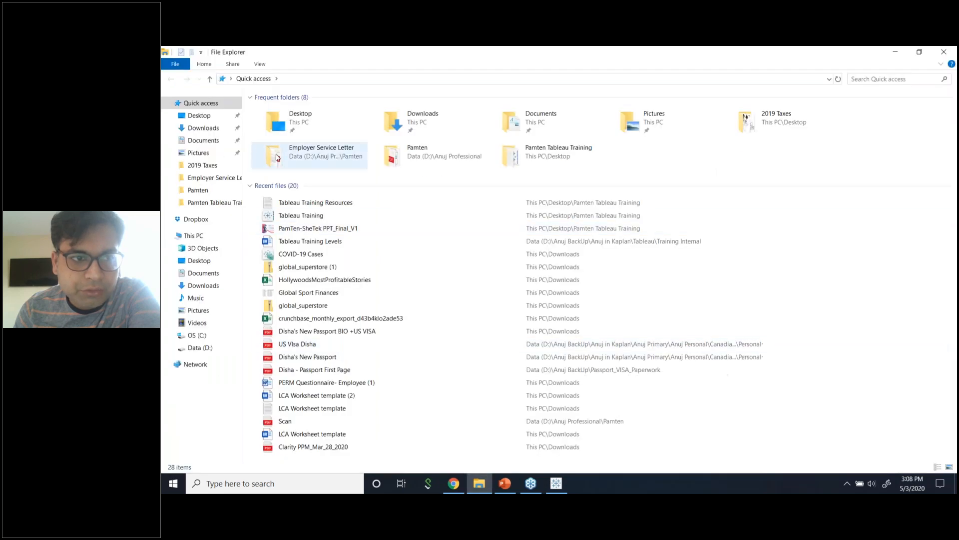
click(176, 126)
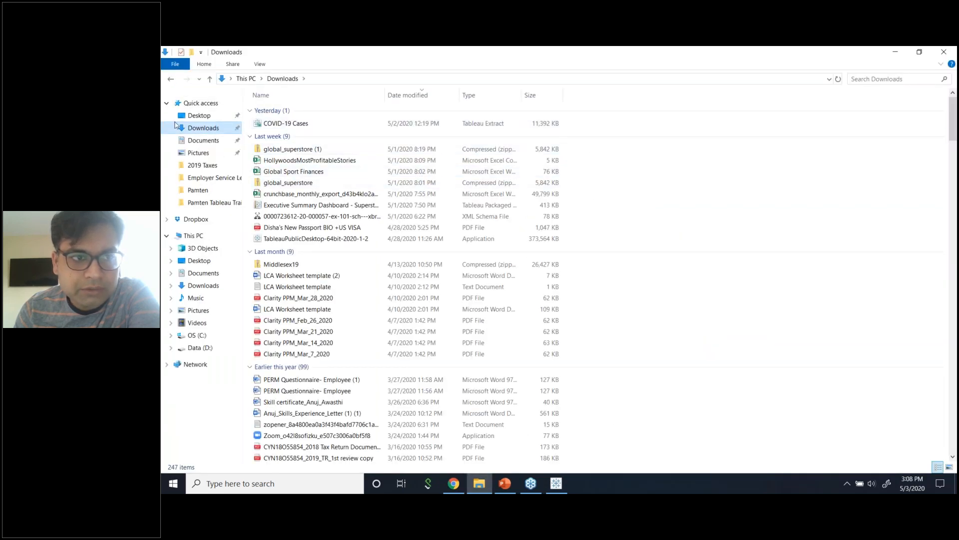
click(196, 115)
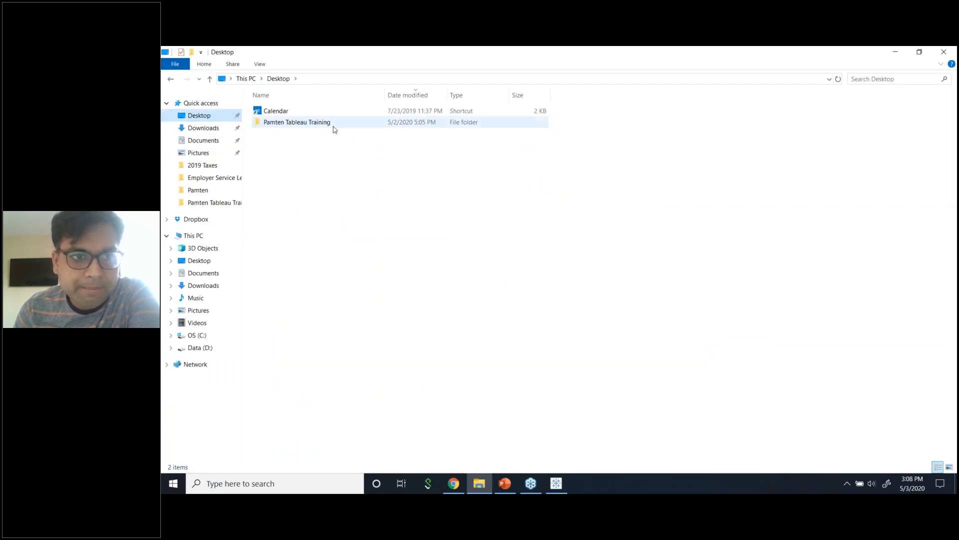
double_click(333, 124)
double_click(302, 123)
click(447, 262)
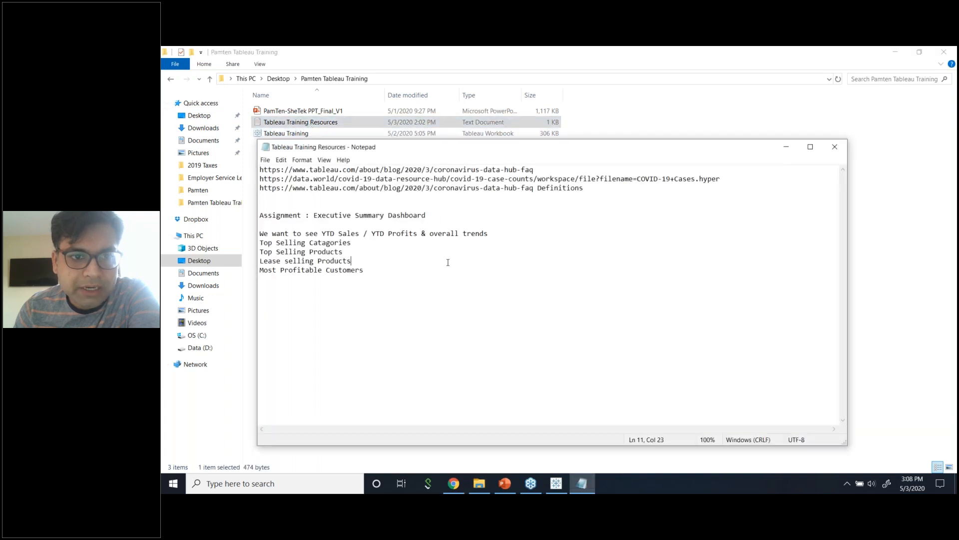
Insert two blank lines above the 'Assignment : Executive Summary Dashboard' heading.
drag(261, 214, 430, 215)
click(335, 197)
key(Return)
key(Return)
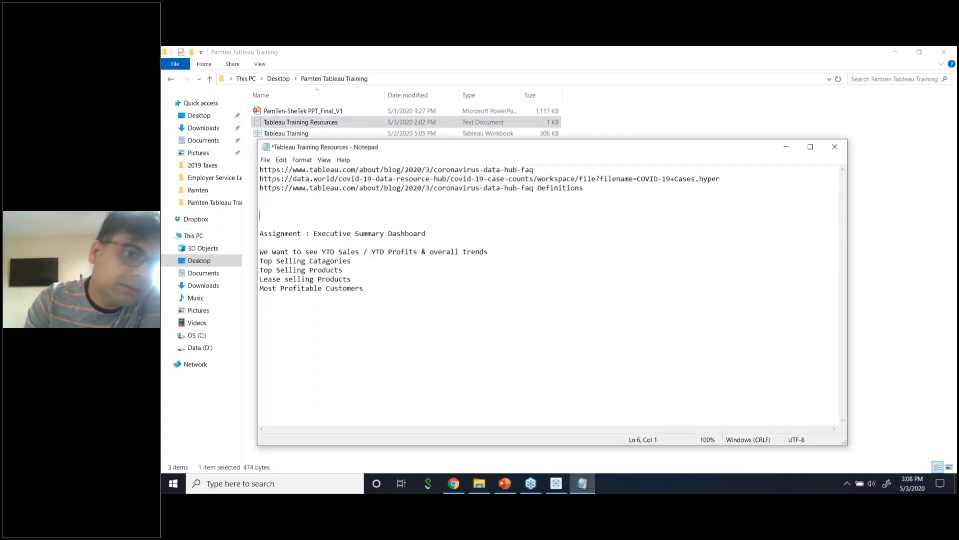
click(429, 289)
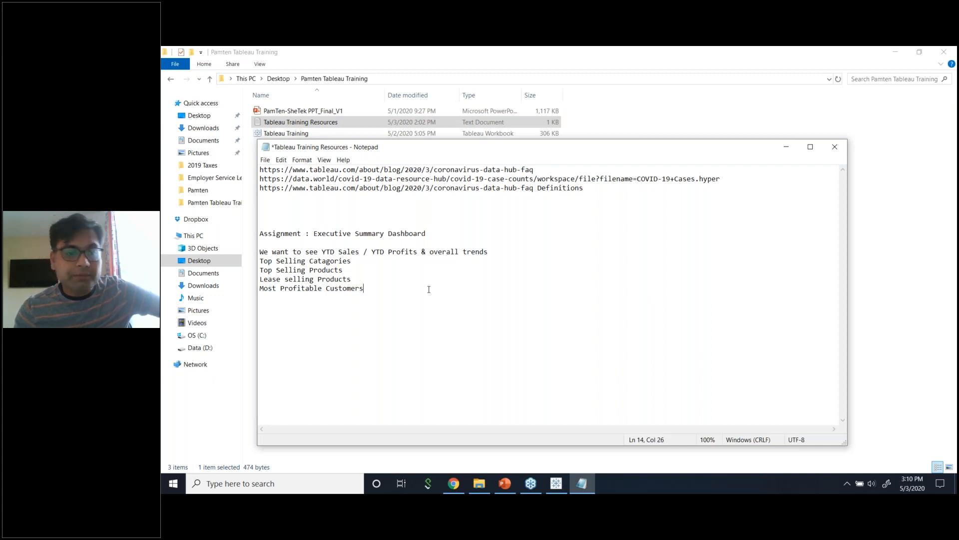
Correct 'Lease' to 'Least' and tidy the lines around Most Profitable Customers.
click(280, 278)
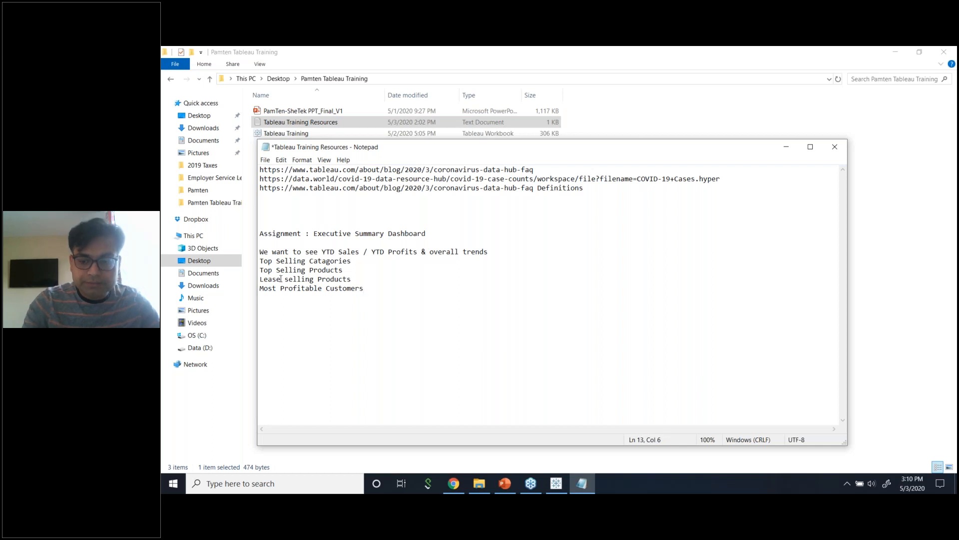
key(BackSpace)
text(t)
click(403, 296)
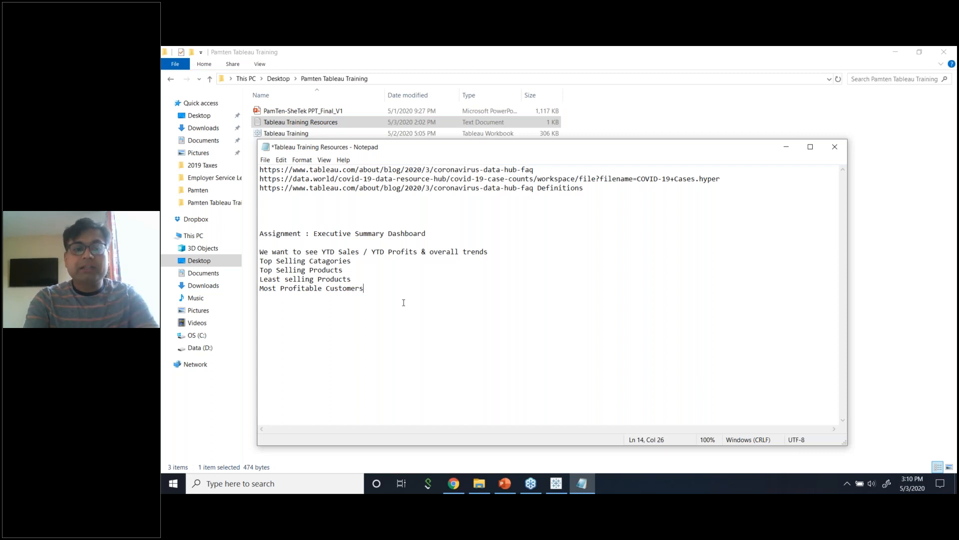
key(Return)
drag(389, 304, 259, 289)
key(BackSpace)
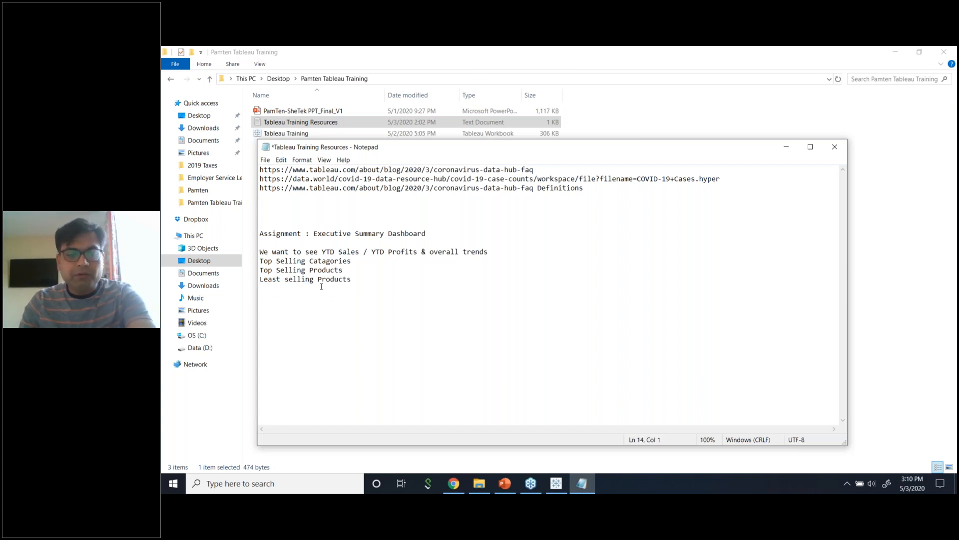
click(370, 280)
key(Return)
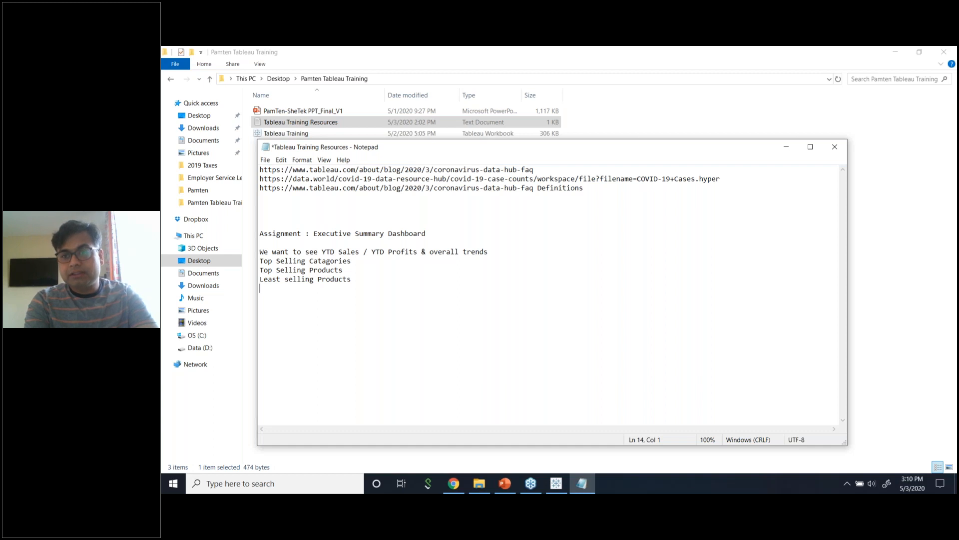
Append '- 10' to the Top Selling Products line.
click(389, 272)
text(- 10 )
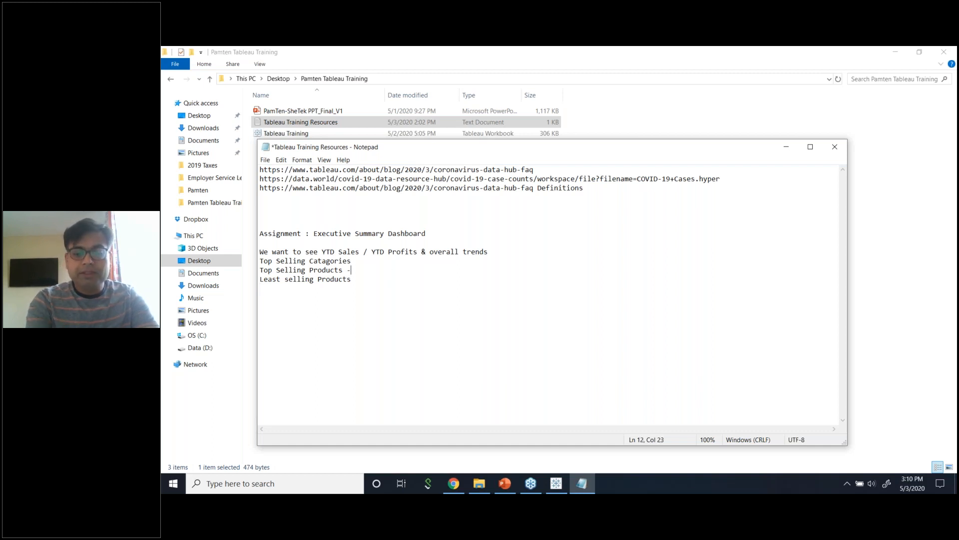
text( - 10)
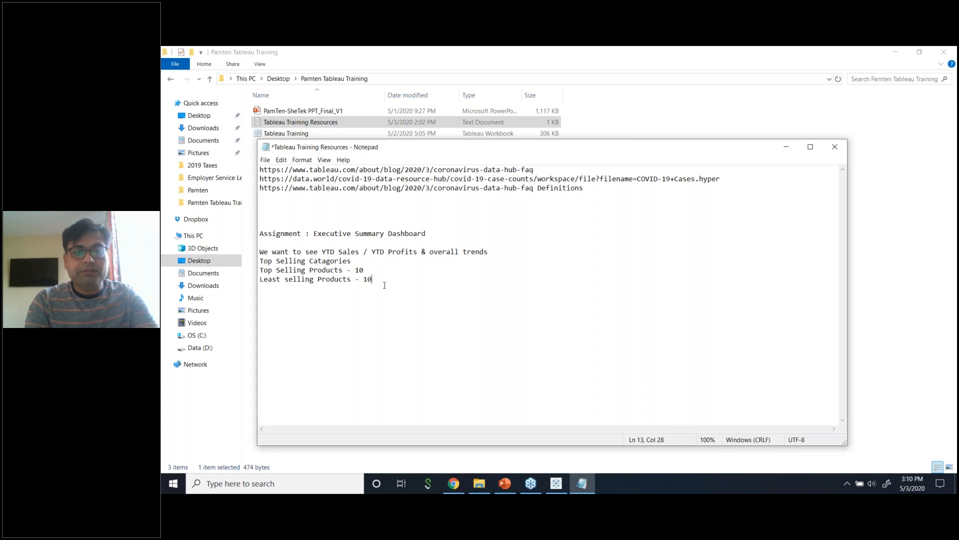
key(Return)
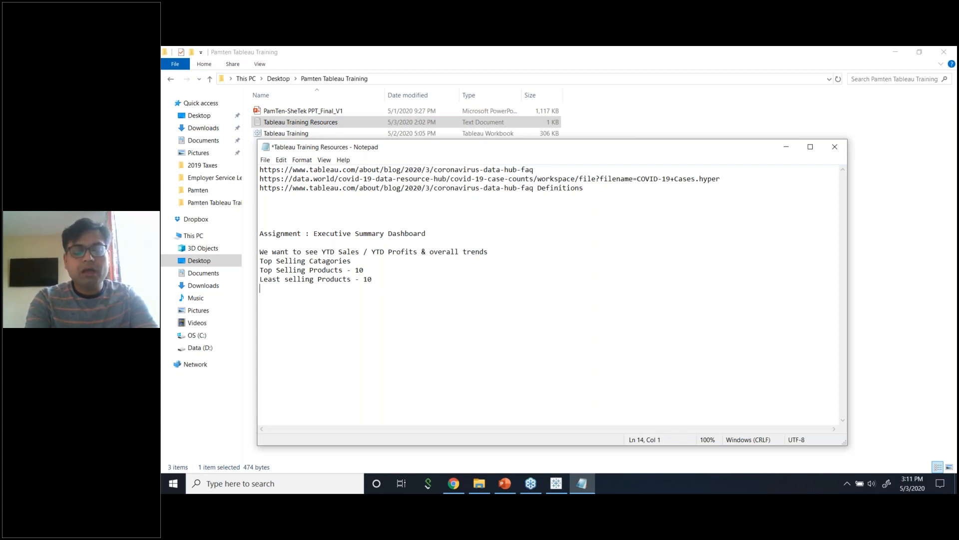
Add a final list item reading 'Profit per customer trend'.
text(Proi)
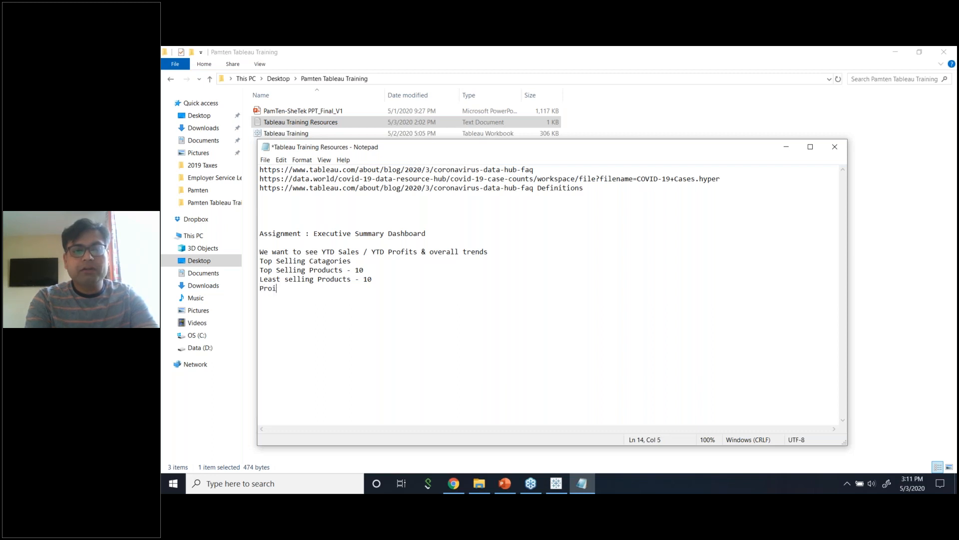
key(BackSpace)
text(fit per customer)
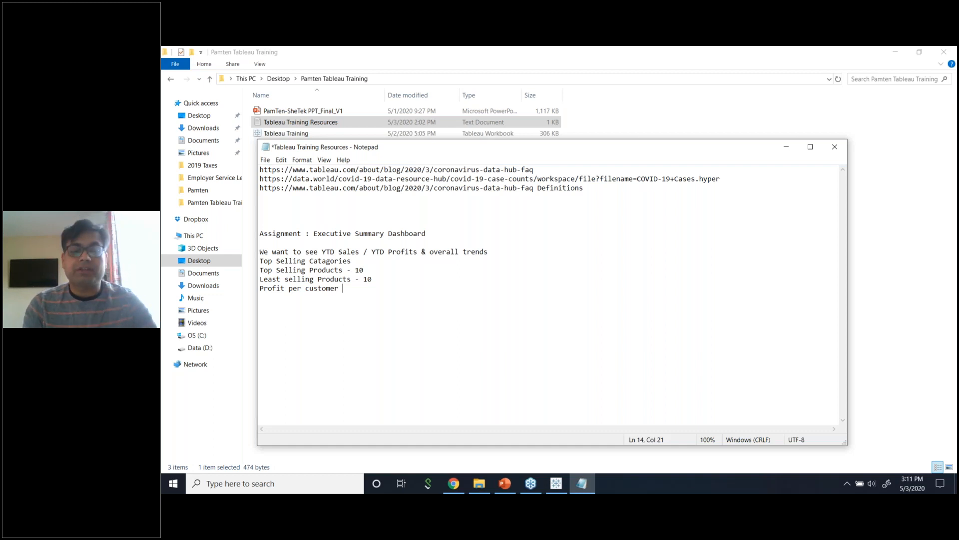
text(trends)
key(BackSpace)
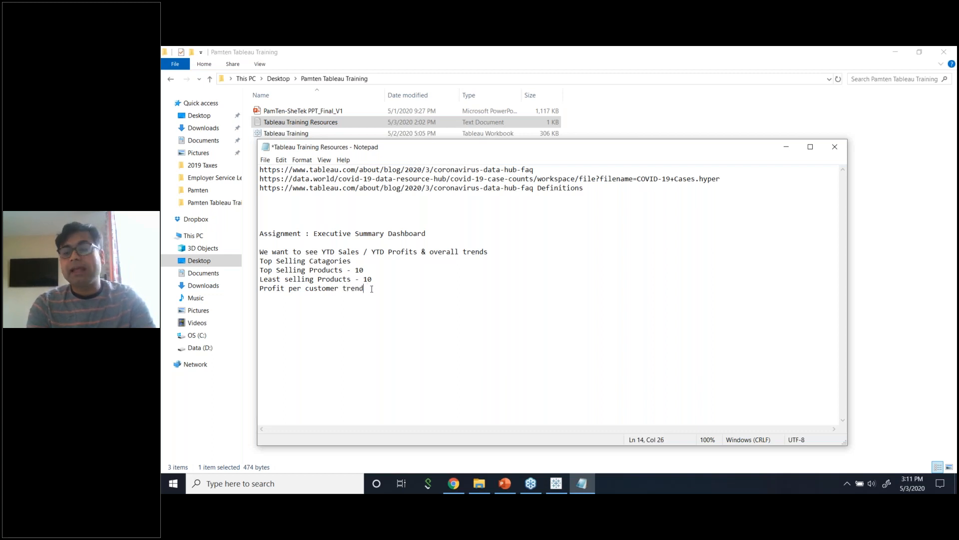
key(Return)
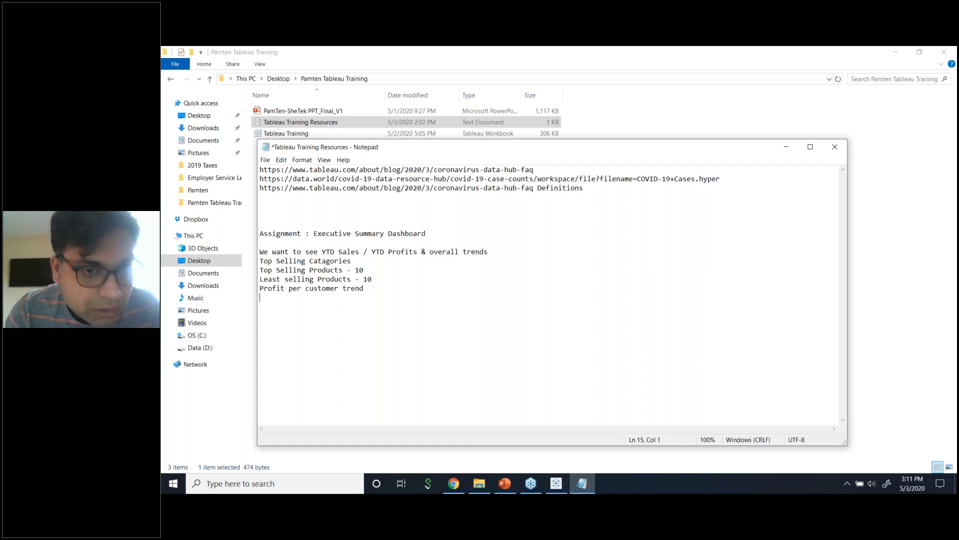
Replace 'Top Selling Catagories' with 'Sales trend on segments' and 'Sales trends on Catagories'.
key(shift+Up)
key(shift+Up)
key(shift+Up)
key(shift+Up)
key(shift+Up)
key(shift+Up)
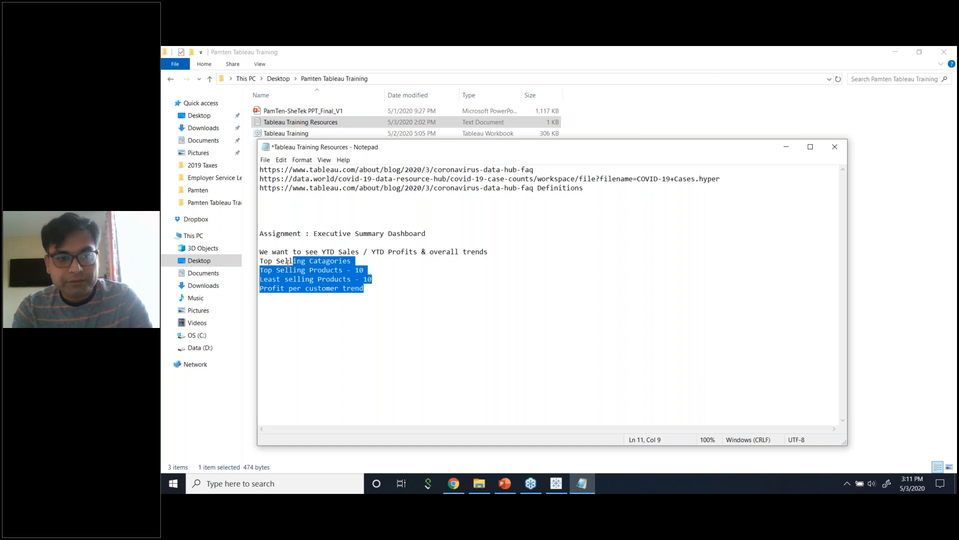
click(353, 289)
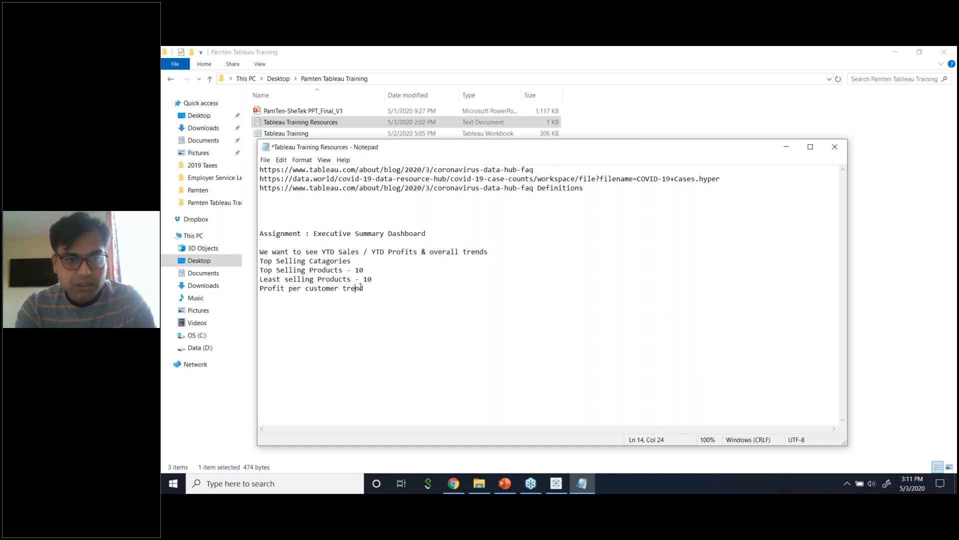
click(388, 301)
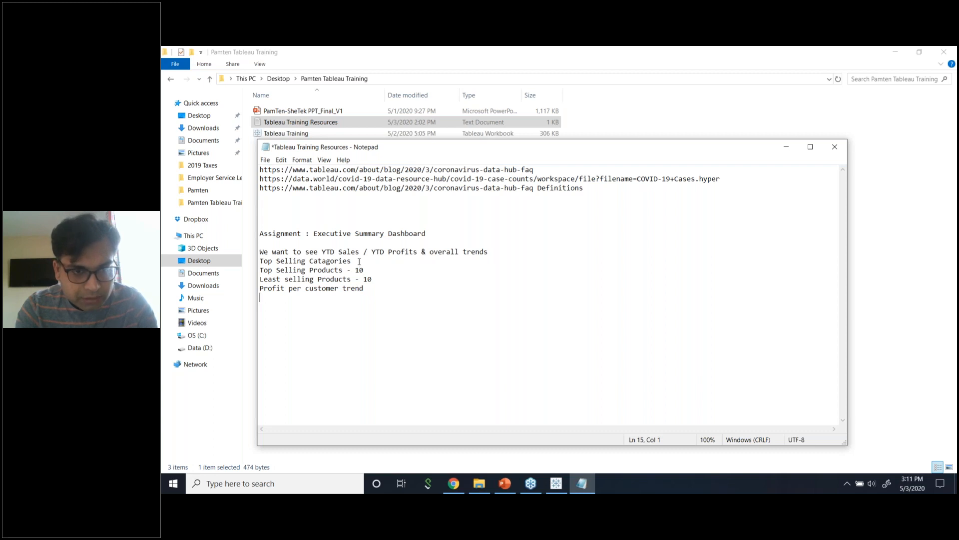
drag(359, 260, 258, 261)
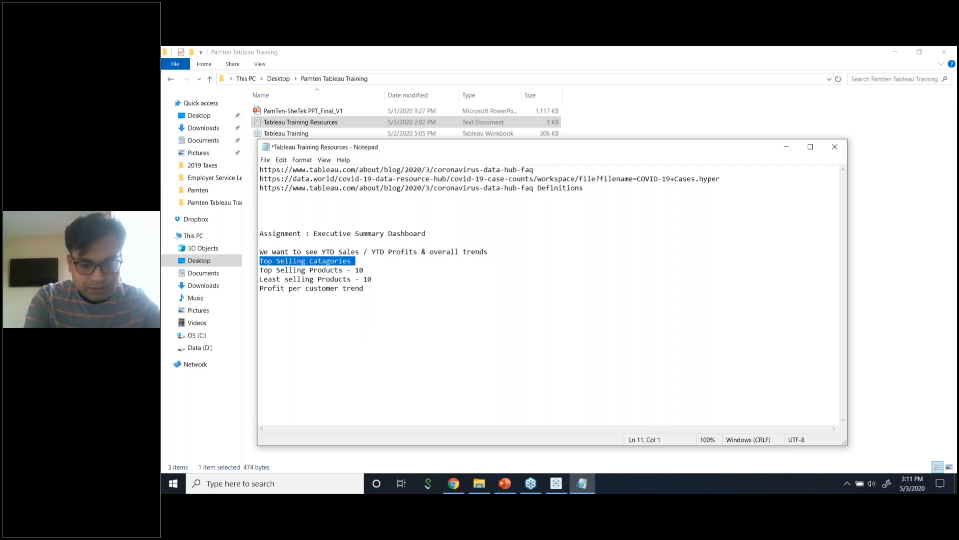
text(Sales trend on segments)
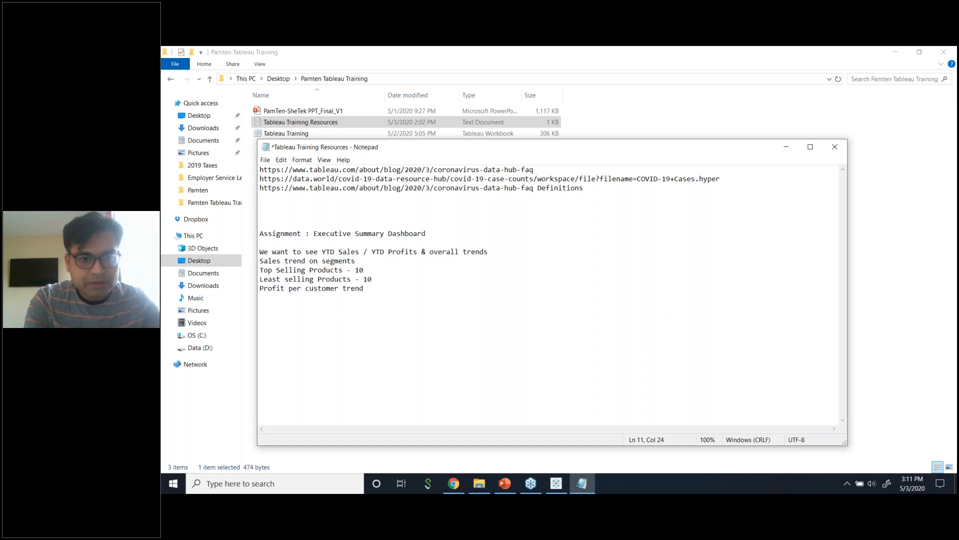
key(Return)
text(Sales )
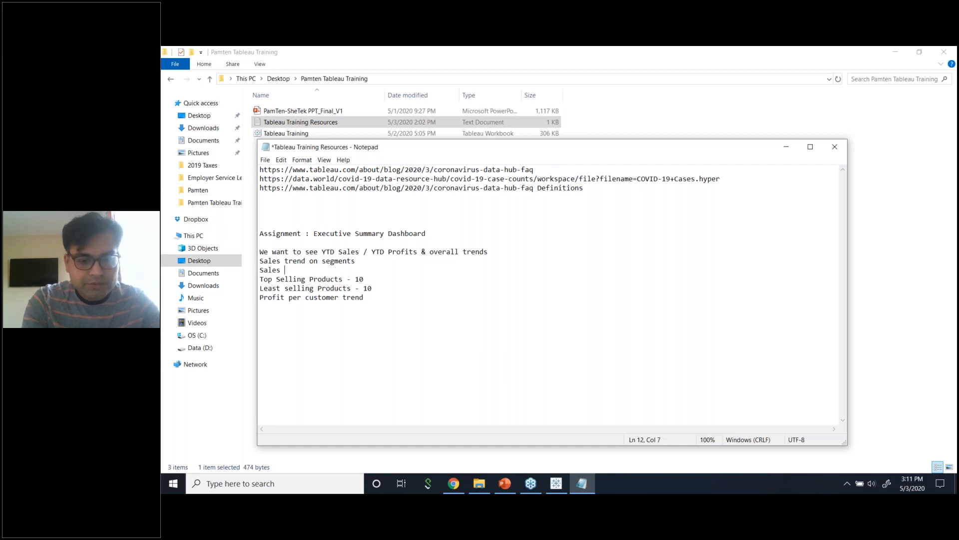
text(trends on Ca)
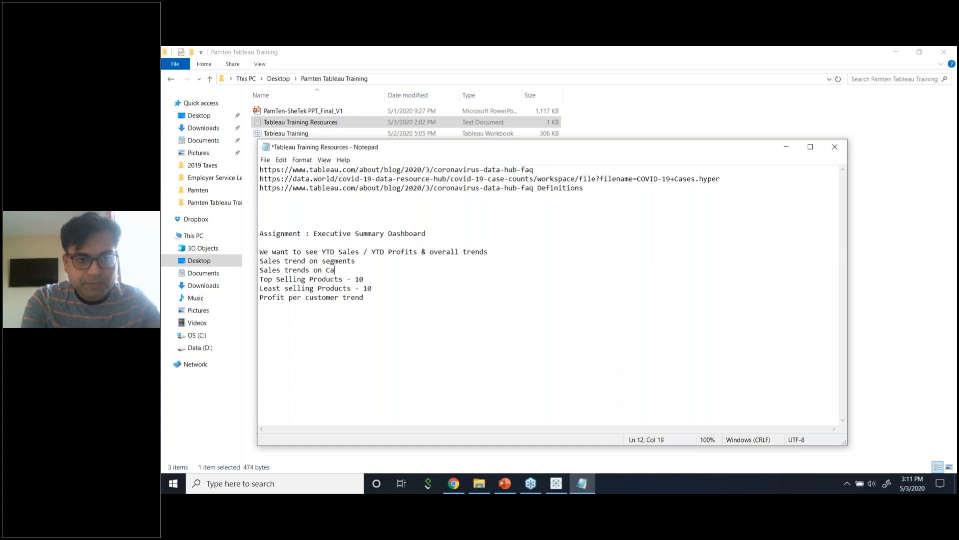
text(tagories)
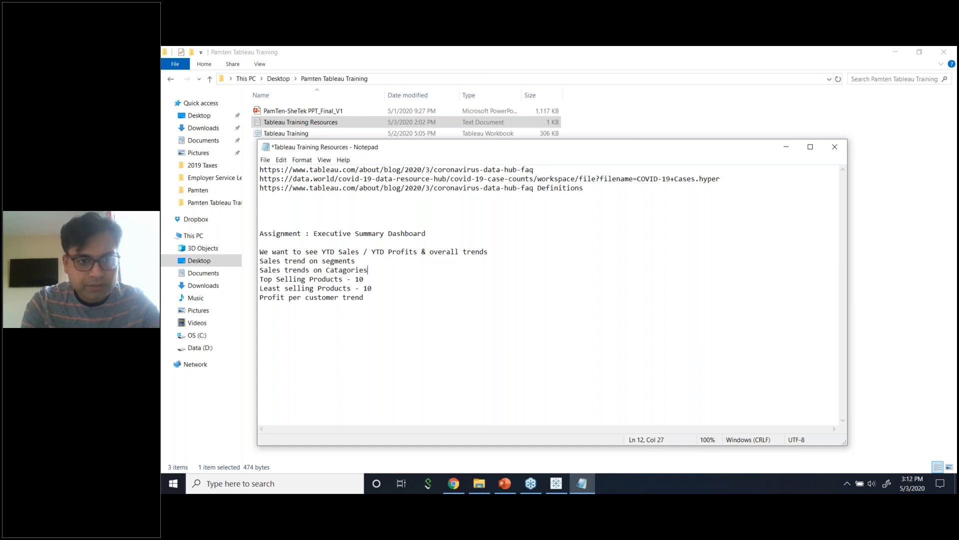
Put 'overall trends on Sales and Profit' on its own line, followed by 'Profit per customer trend'.
click(378, 290)
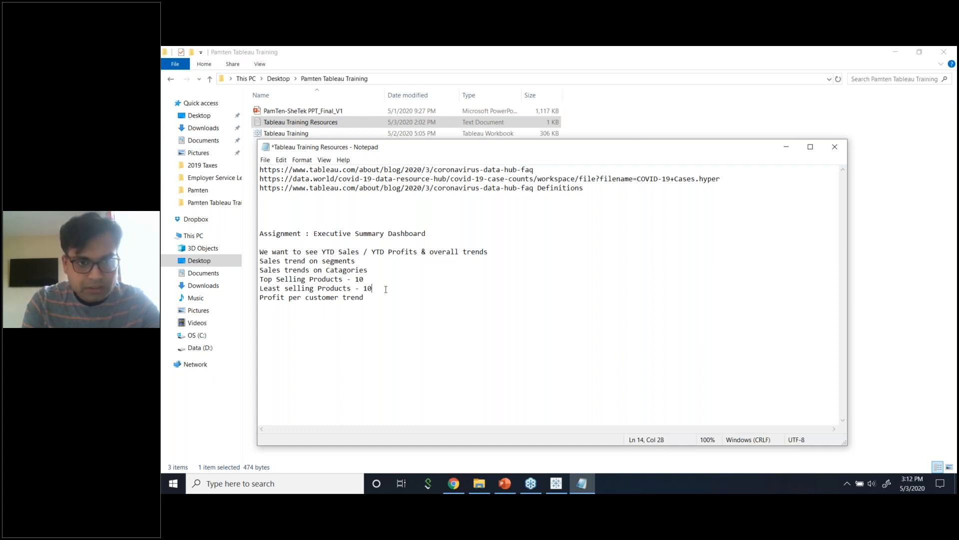
drag(383, 301, 254, 298)
key(BackSpace)
click(511, 251)
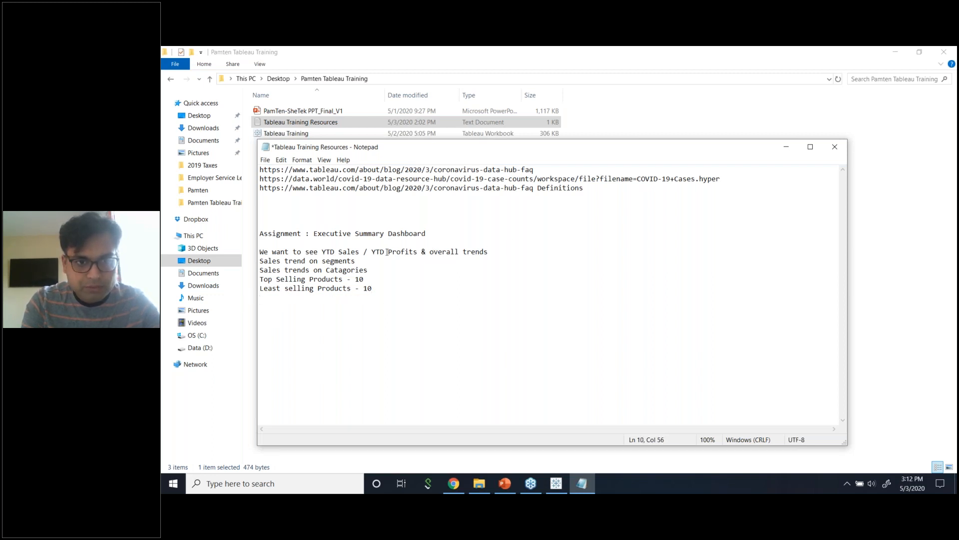
click(429, 251)
key(Return)
click(319, 260)
key(Return)
text(Profit per customer trend)
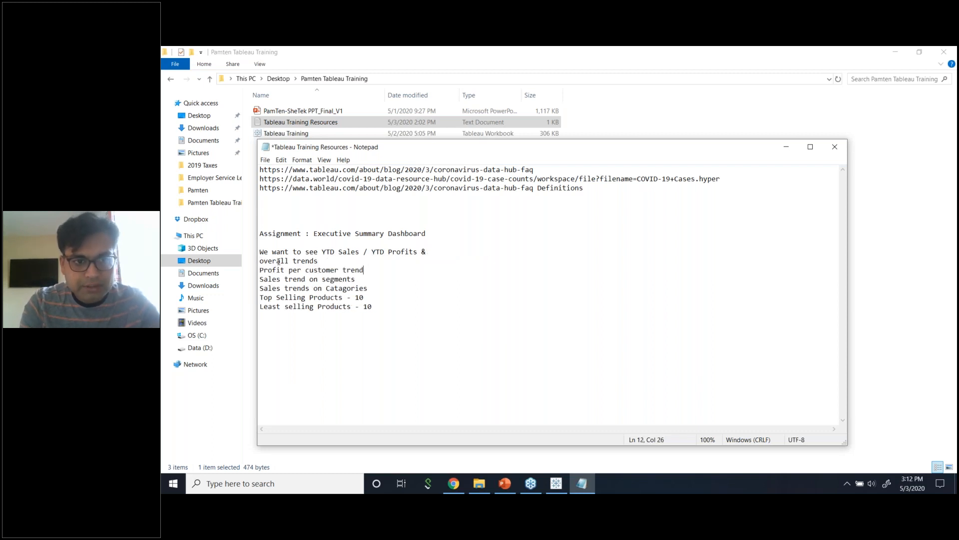
click(323, 260)
text(on )
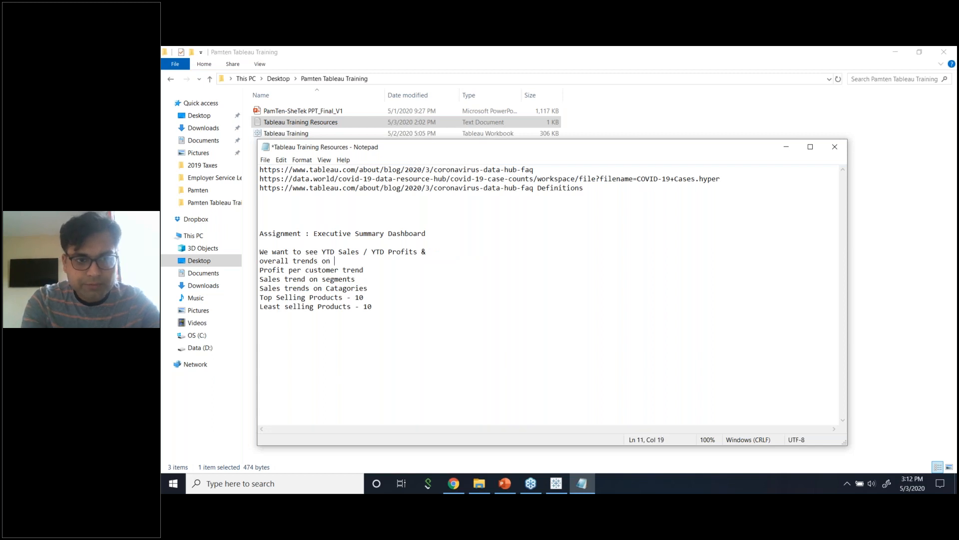
text(Sales and Profit)
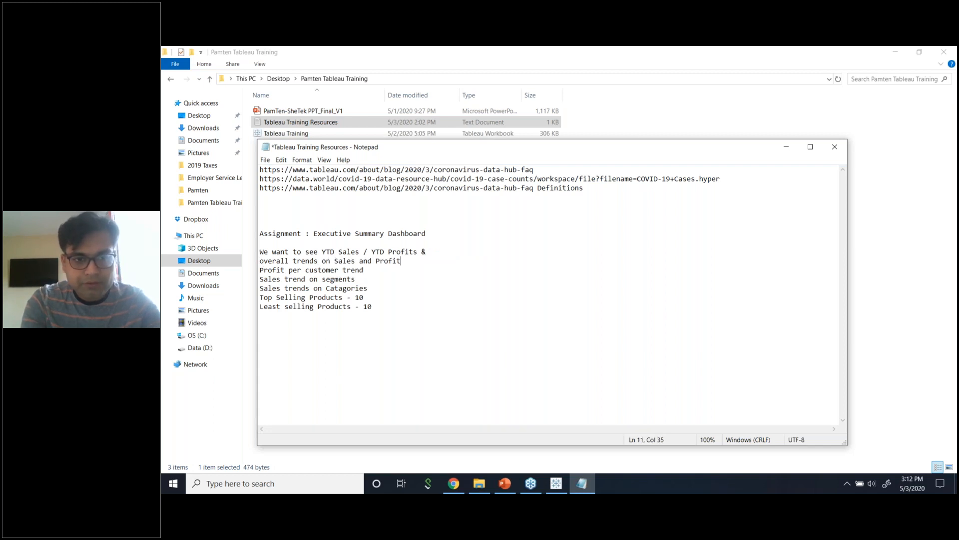
Delete the 'We want to see' wording and the ampersand from the YTD line.
drag(323, 252, 258, 252)
key(Delete)
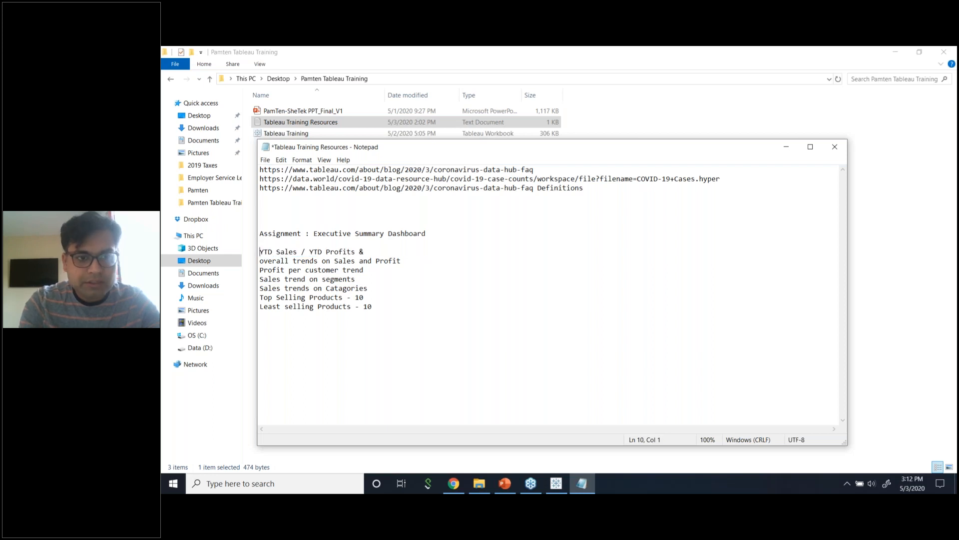
click(377, 254)
key(BackSpace)
key(BackSpace)
click(403, 281)
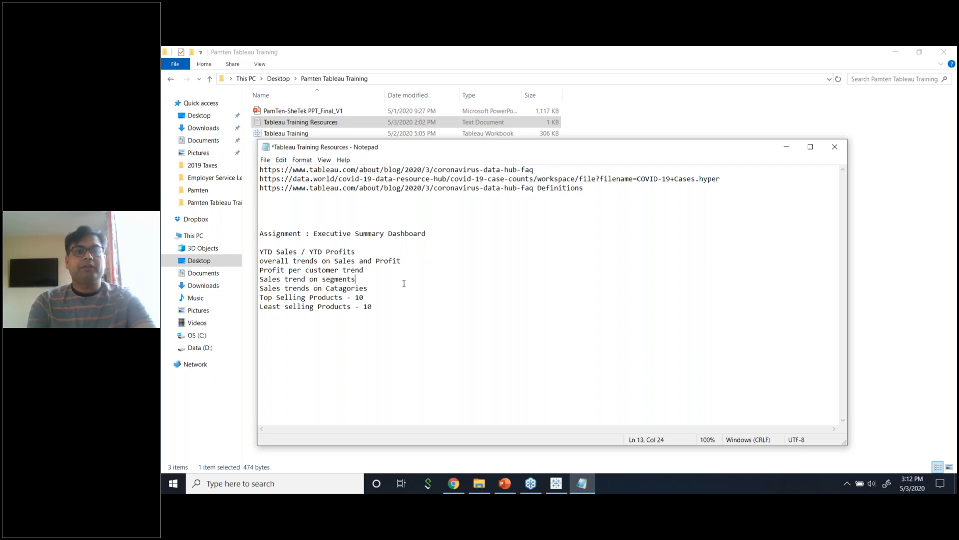
Number the first three requirement lines 1), 2) and 3).
click(261, 252)
text(10)
key(BackSpace)
key(BackSpace)
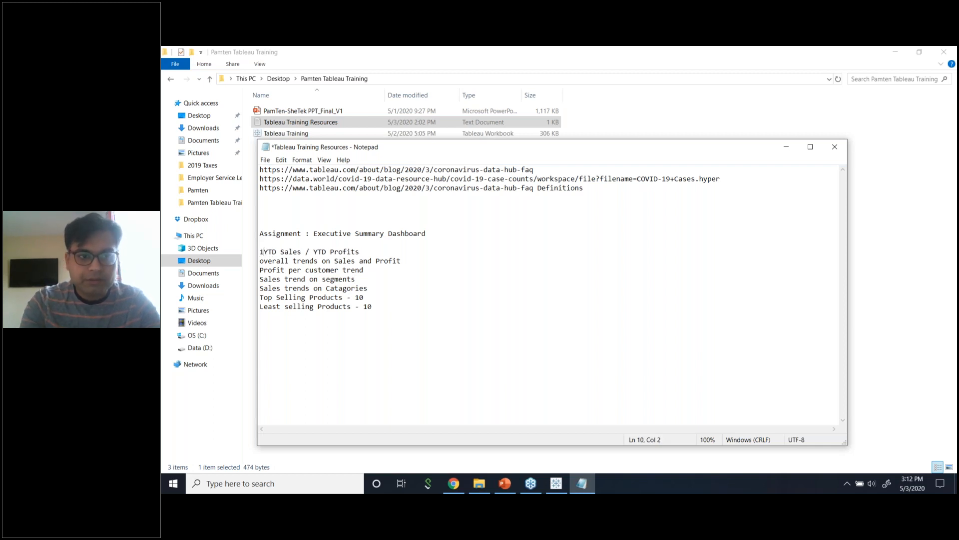
text())
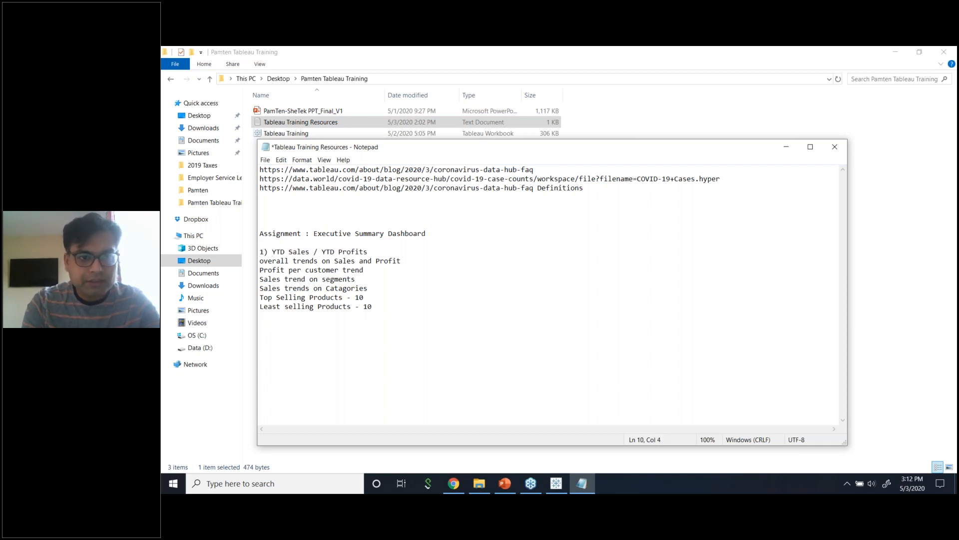
click(259, 260)
text(2)
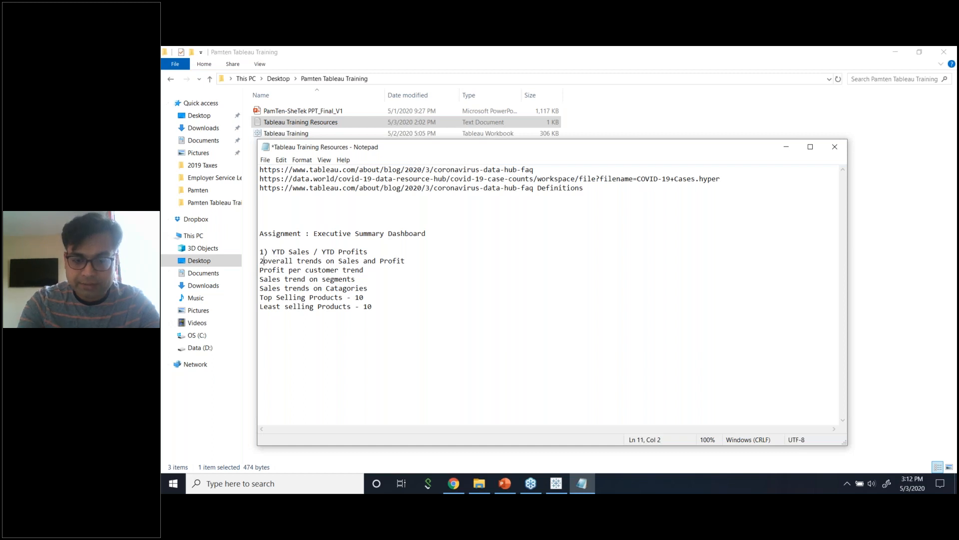
text())
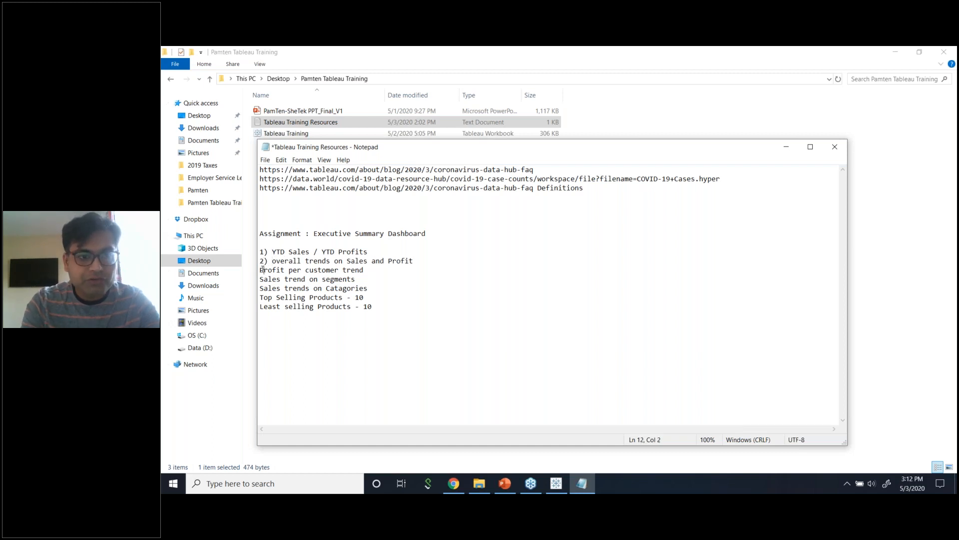
click(260, 270)
text(3))
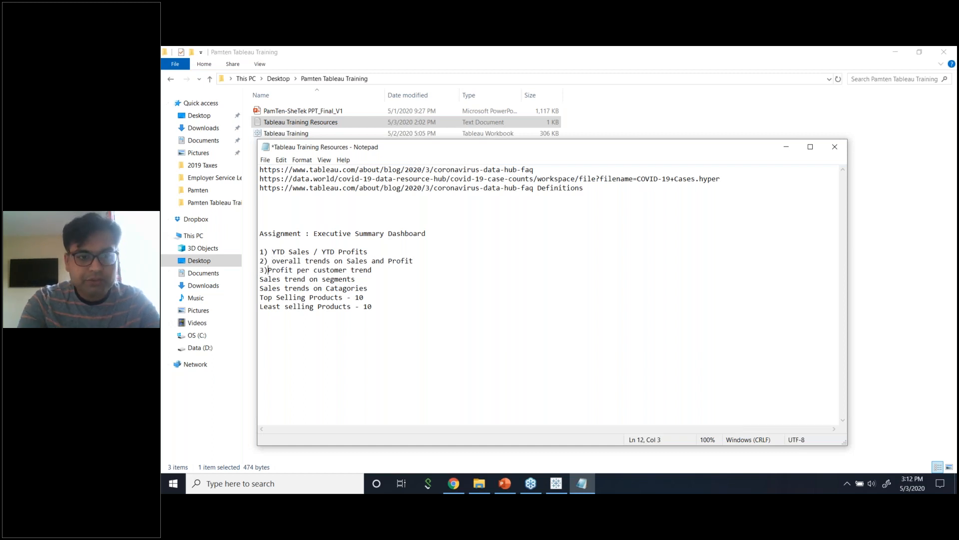
Number the remaining requirement lines 4) through 7).
click(260, 279)
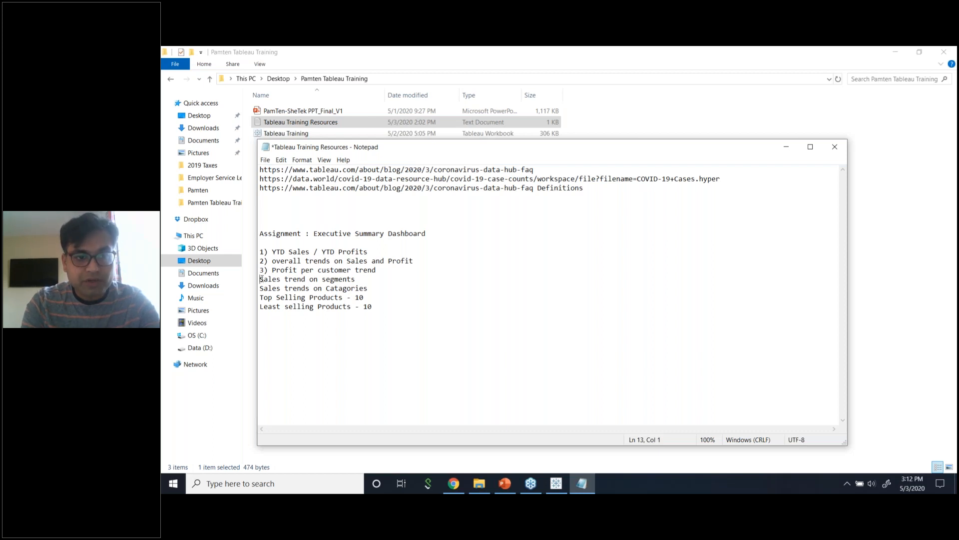
text(4))
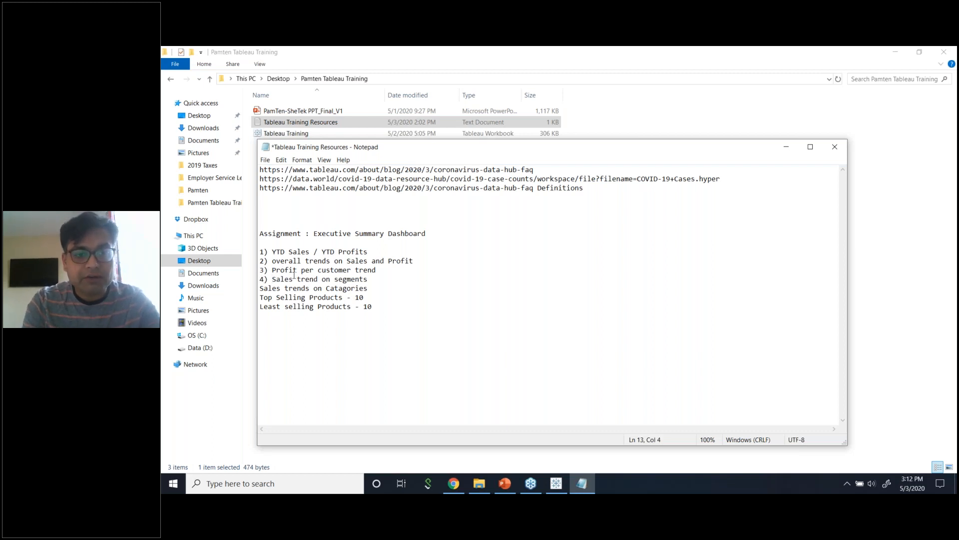
click(261, 289)
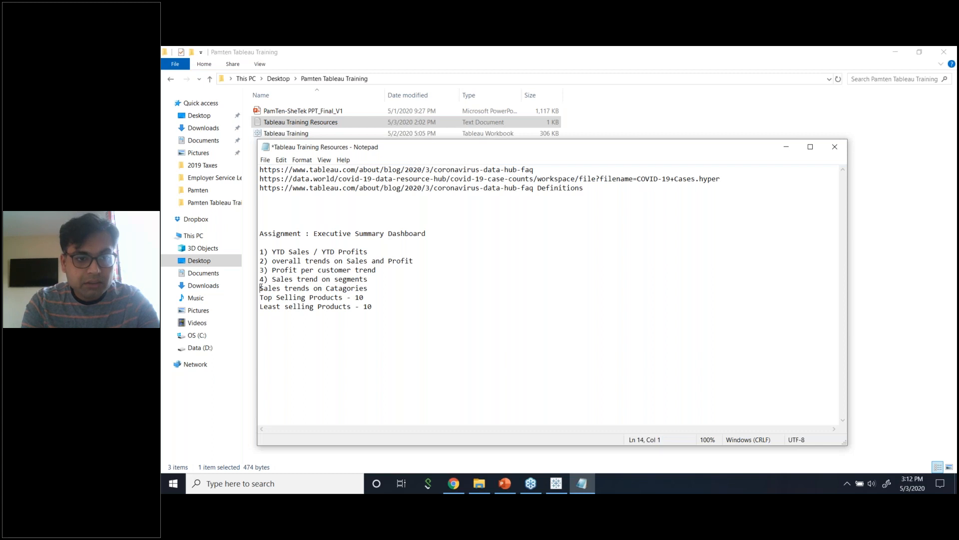
text(5))
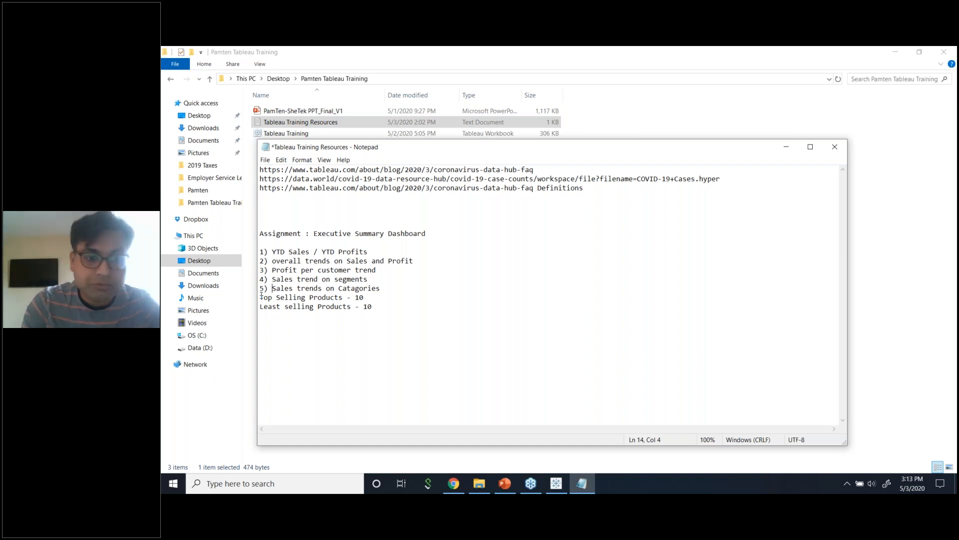
click(260, 298)
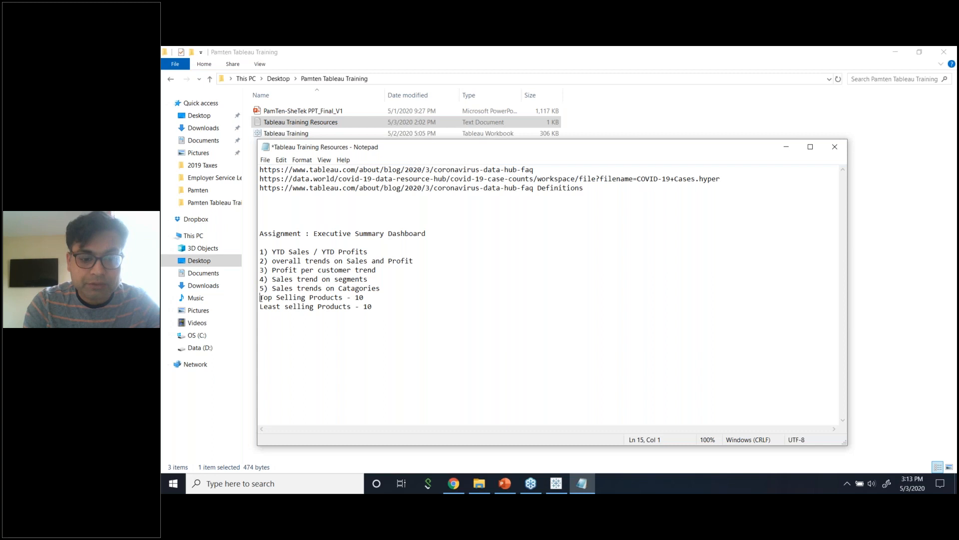
text(6) )
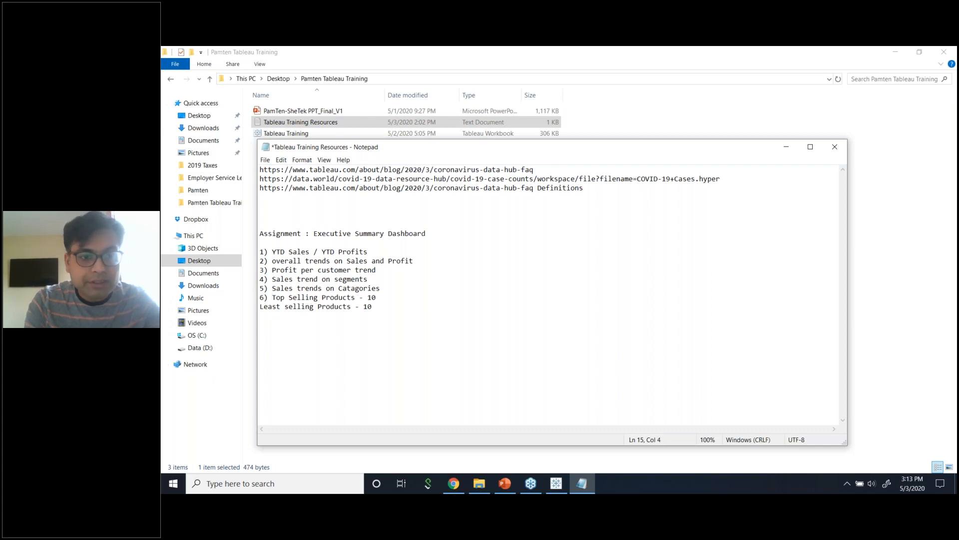
text(7))
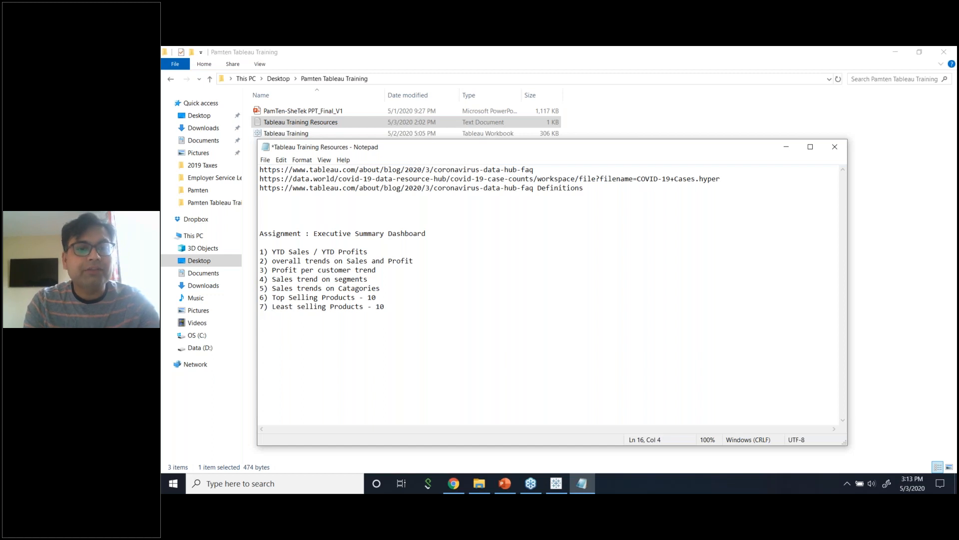
Go to the end of item 7 in the assignment list, then bring the file explorer forward.
click(392, 300)
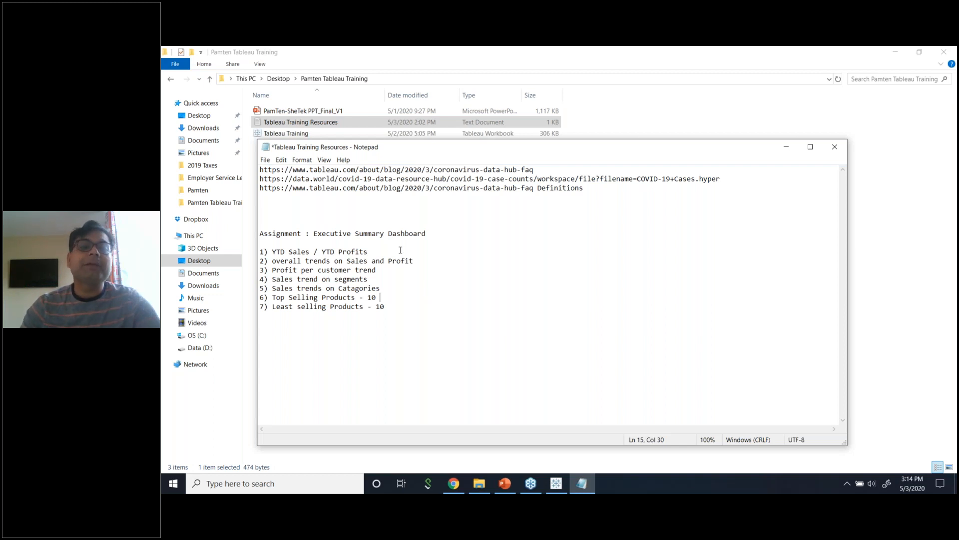
click(443, 315)
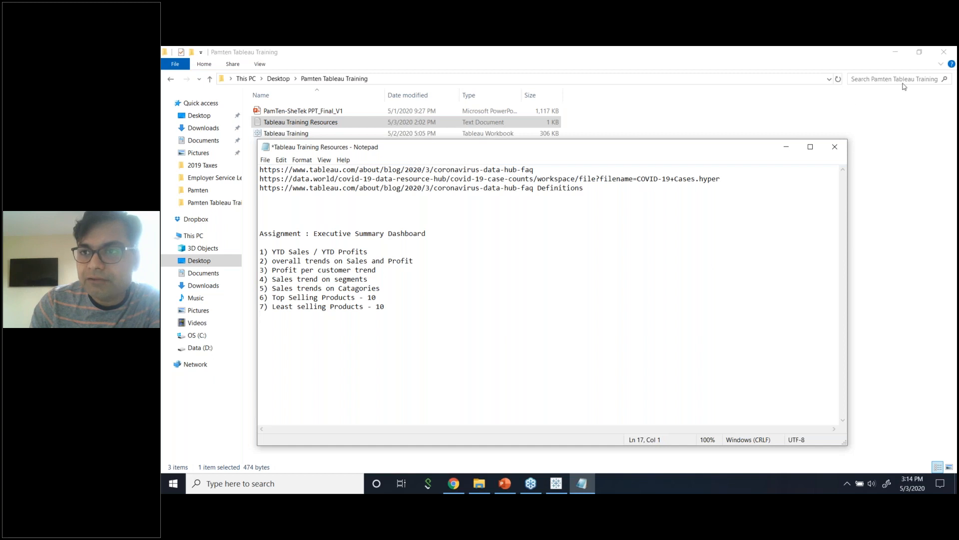
click(930, 83)
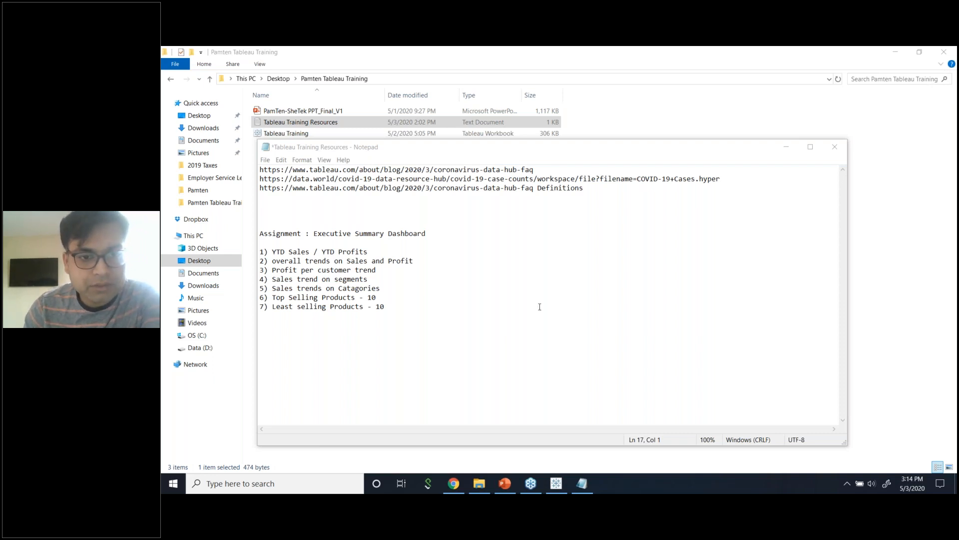
drag(497, 322, 243, 226)
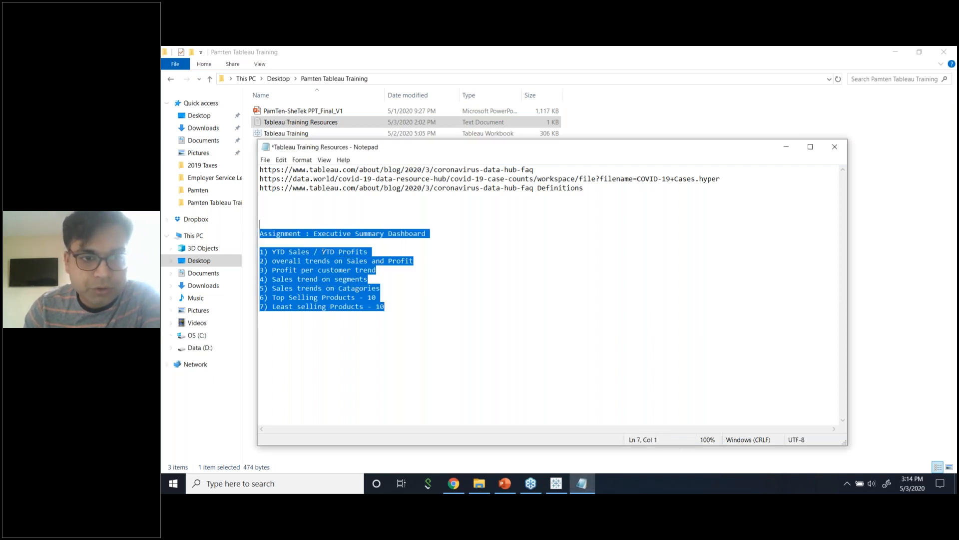
right_click(336, 274)
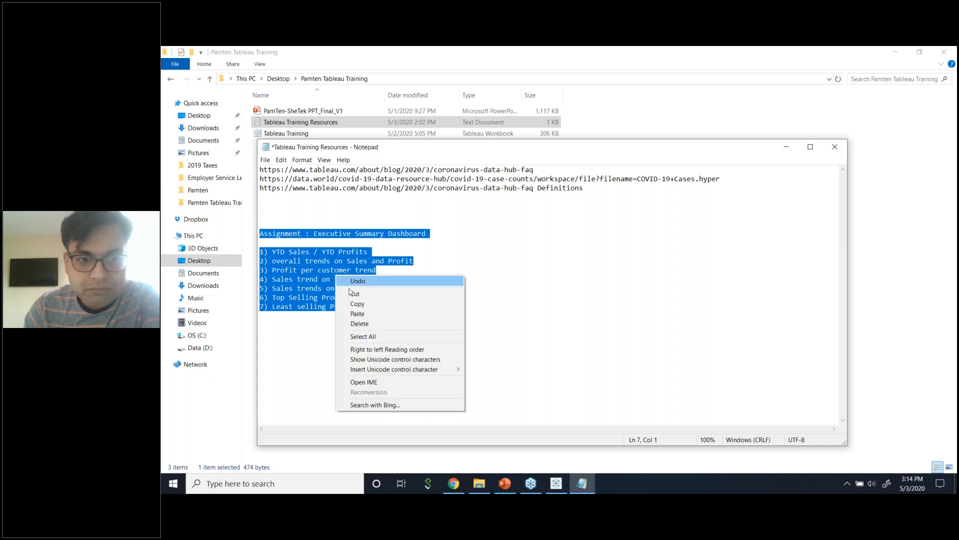
click(362, 306)
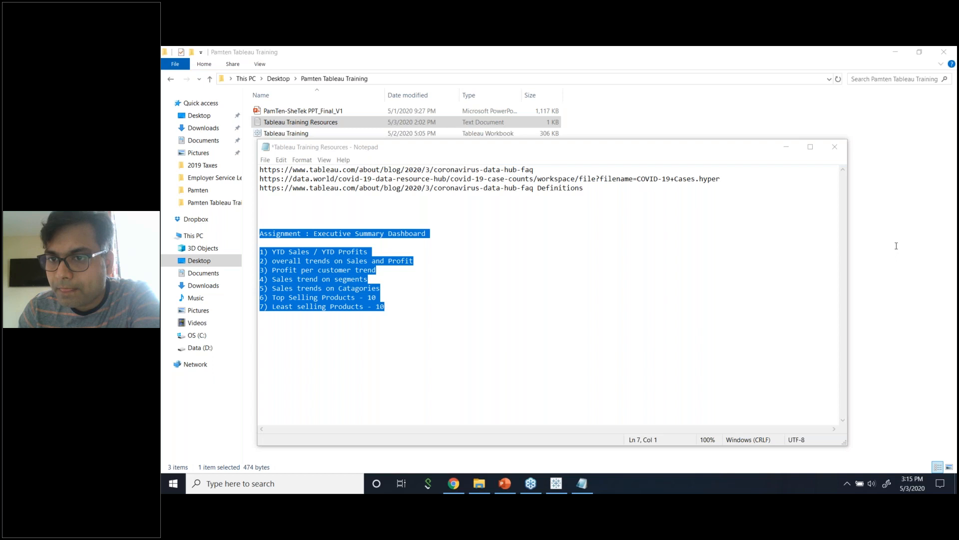
click(650, 275)
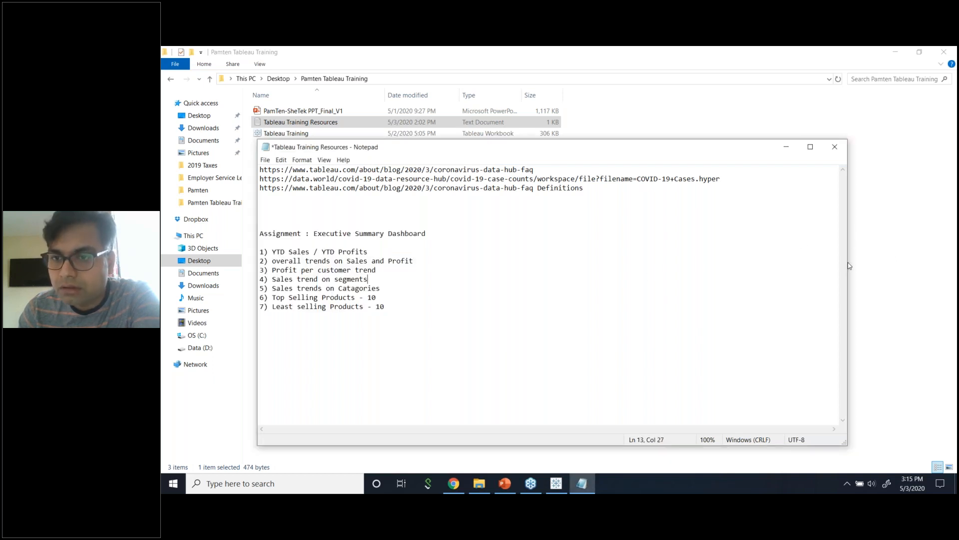
click(874, 302)
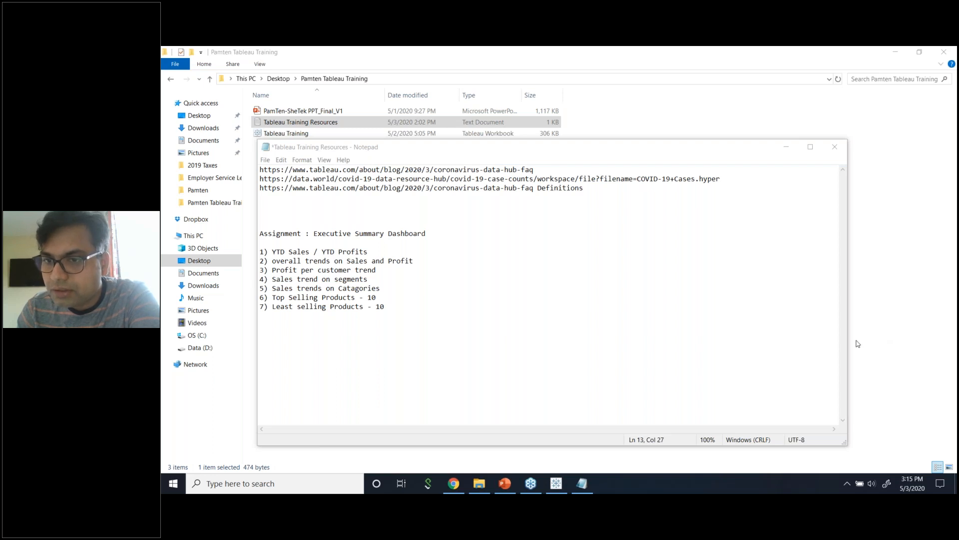
click(763, 309)
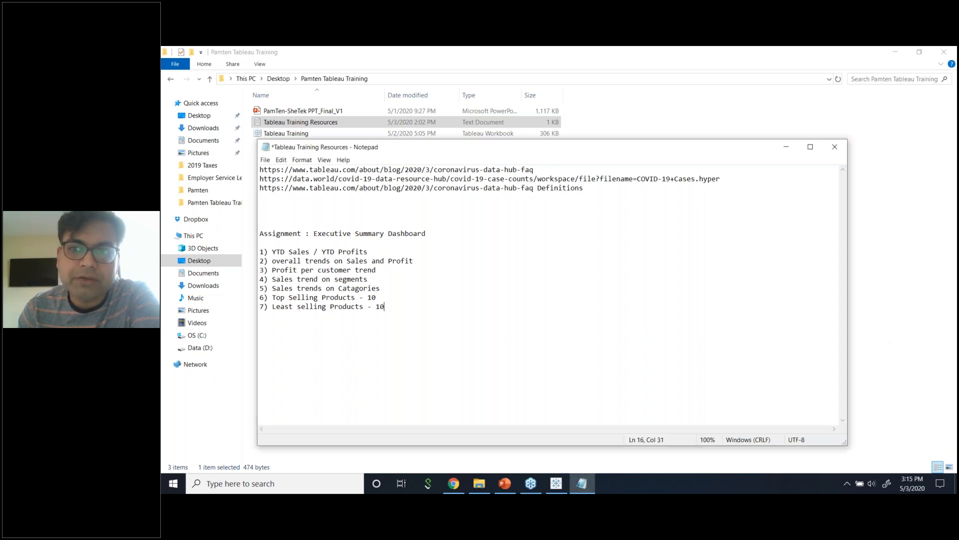
click(650, 278)
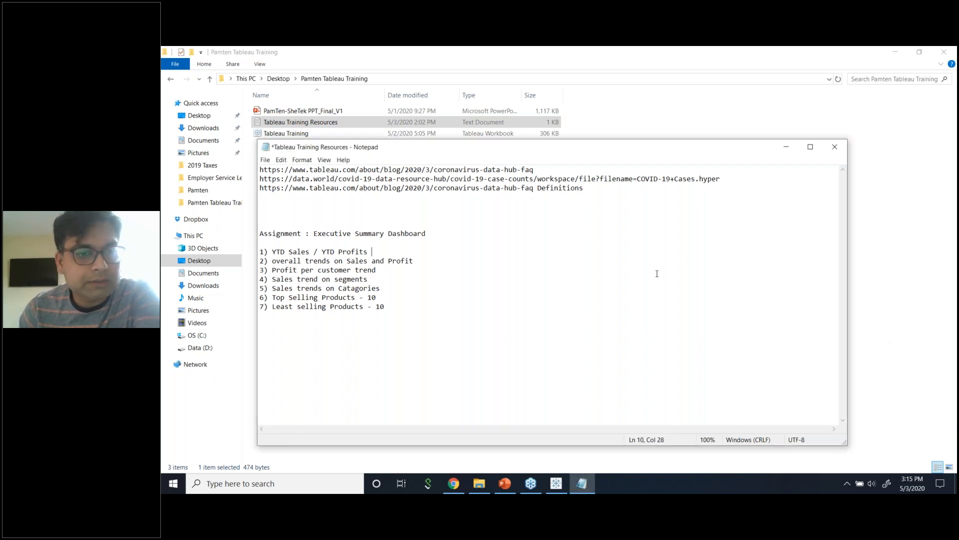
Move and narrow Notepad, then add a '--- Publish to Tableau Public' line to the notes.
drag(750, 147, 669, 118)
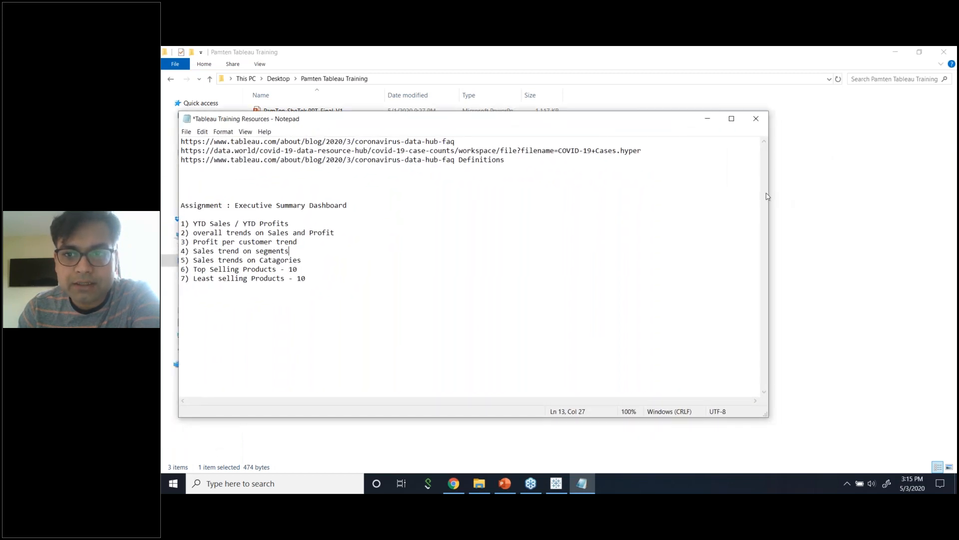
drag(770, 196, 453, 192)
click(347, 280)
key(Return)
key(Return)
text(--- Publish to)
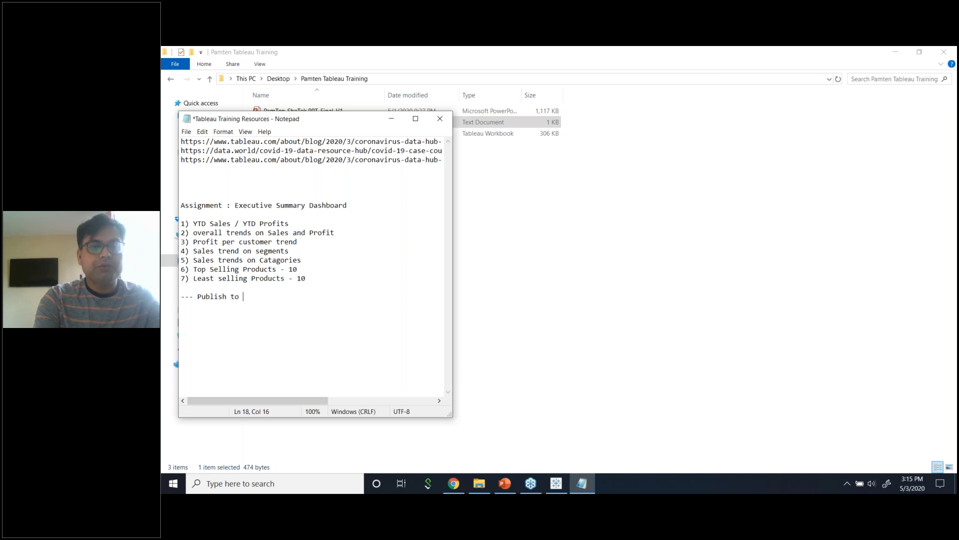
text( Tableau Pu)
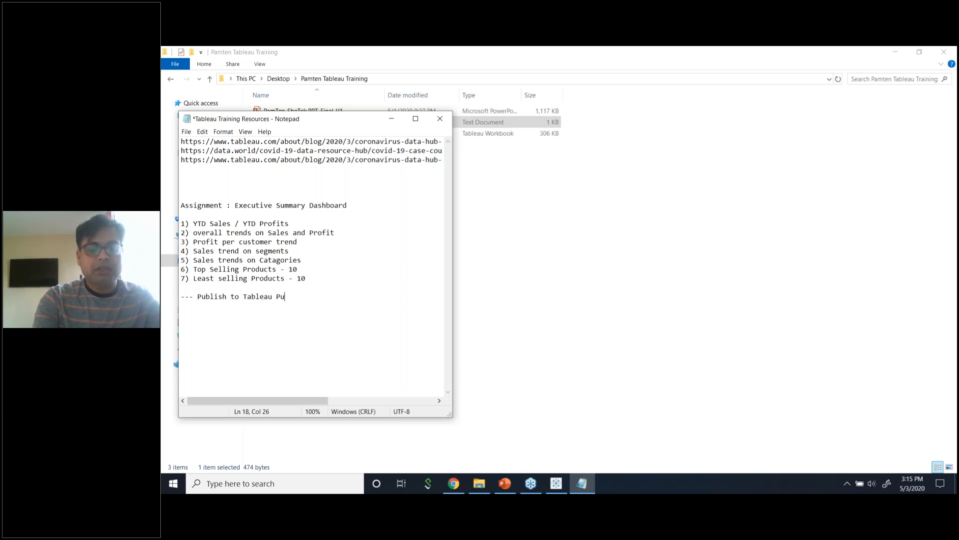
text(blic)
key(Return)
key(Return)
text(pu)
click(454, 483)
Open public.tableau.com in a new Chrome tab and copy its address.
click(301, 55)
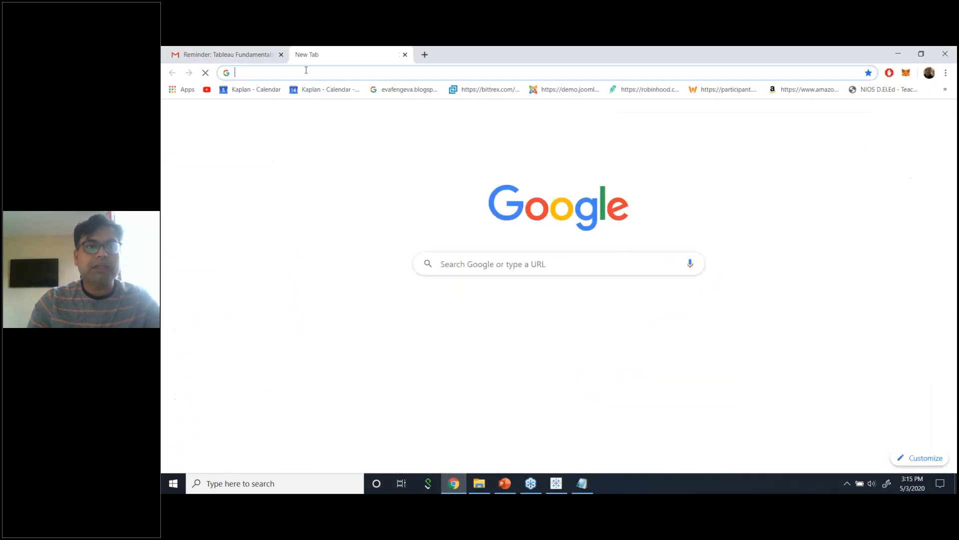
text(public.t)
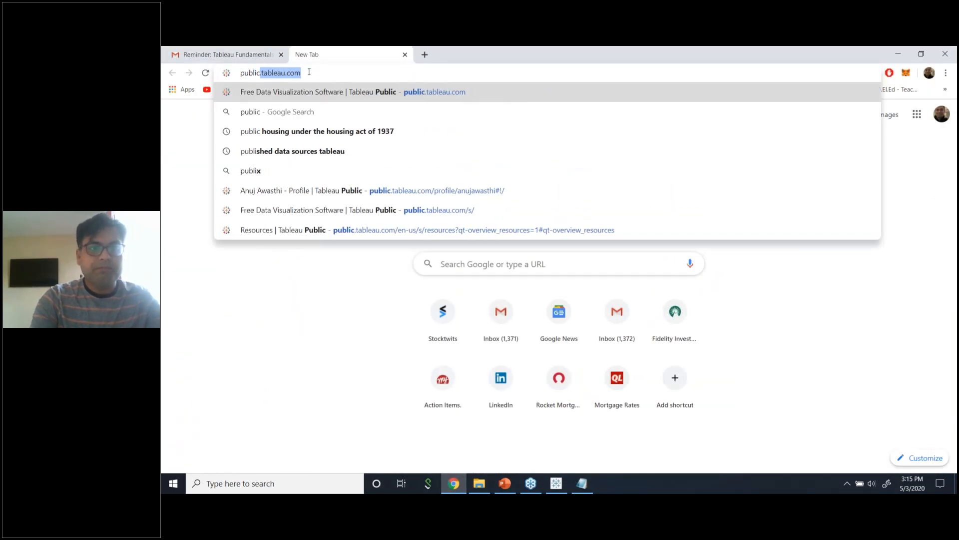
text(ableau.com)
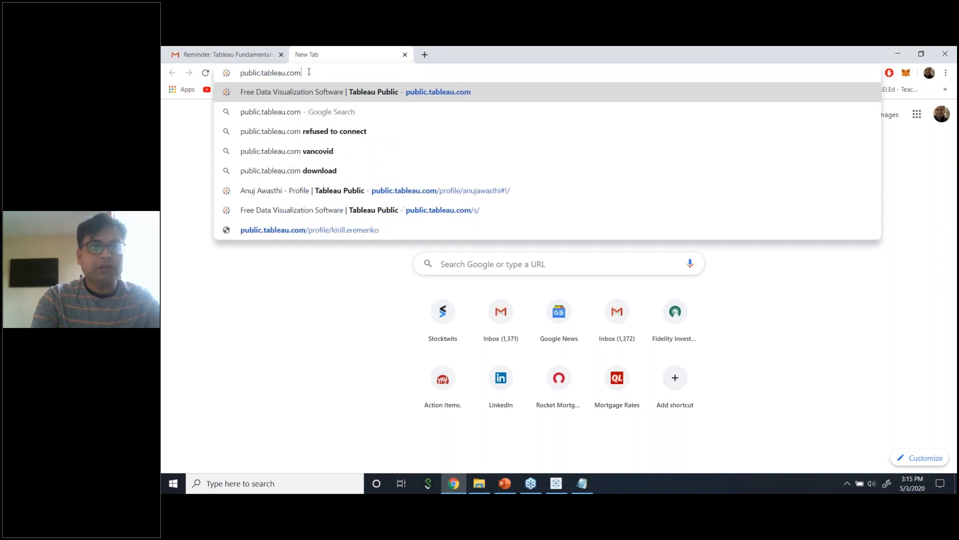
key(Return)
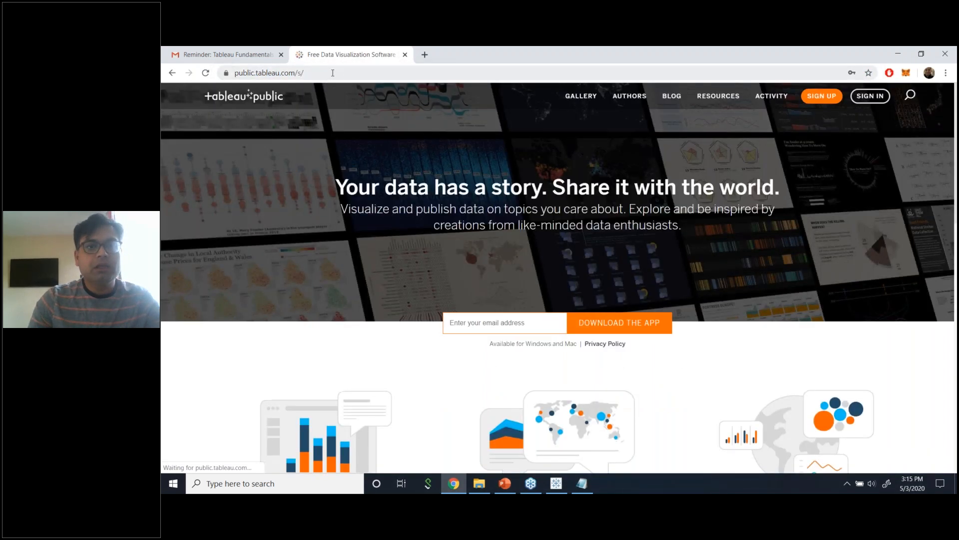
click(359, 76)
click(225, 54)
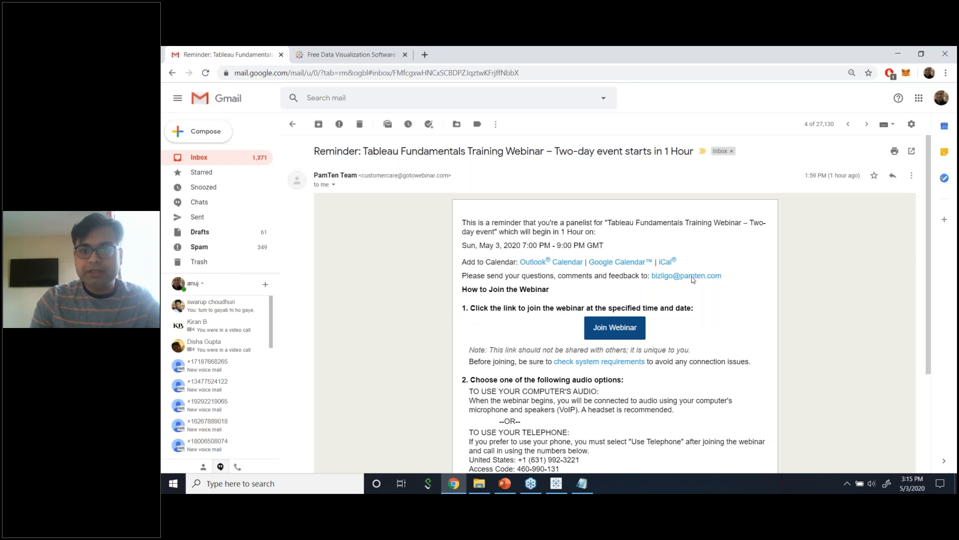
click(582, 483)
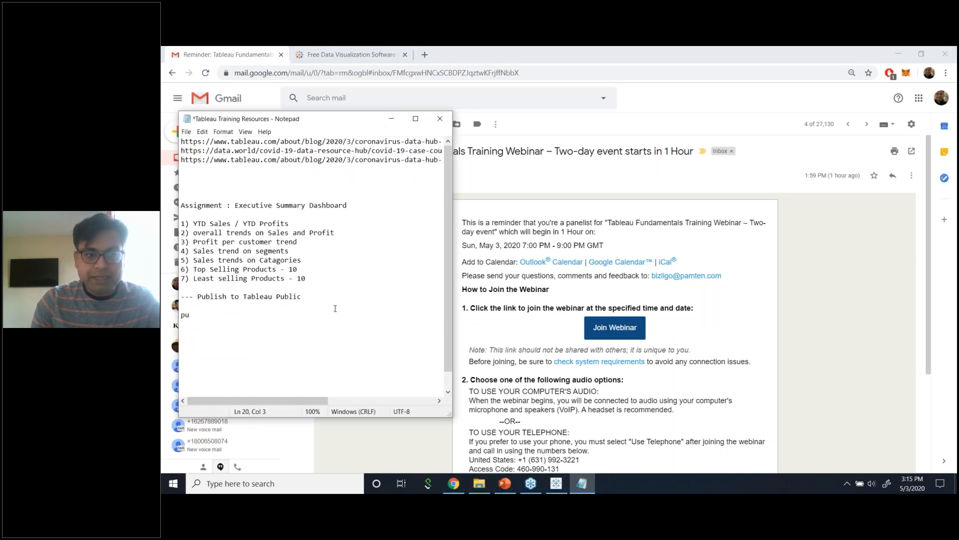
text(pu)
key(BackSpace)
key(BackSpace)
key(ctrl+v)
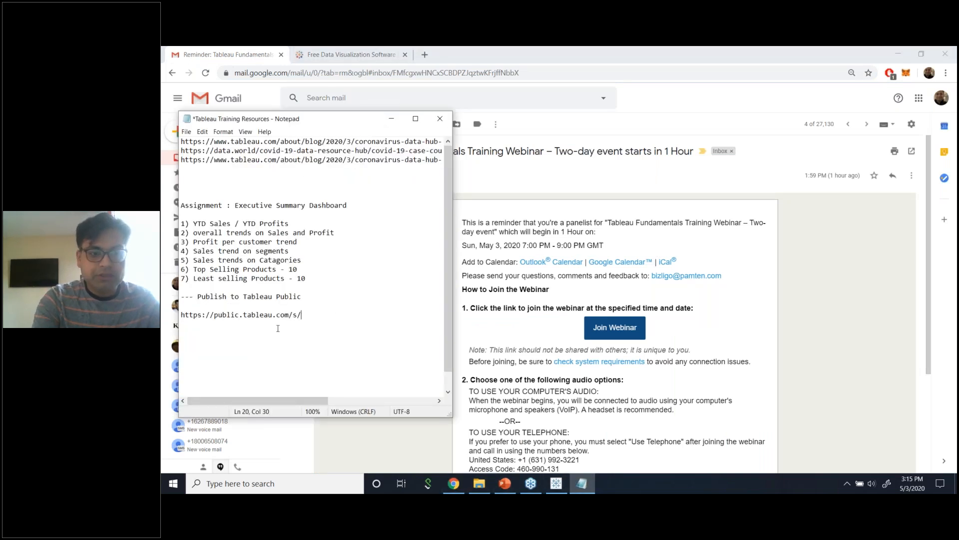
key(Return)
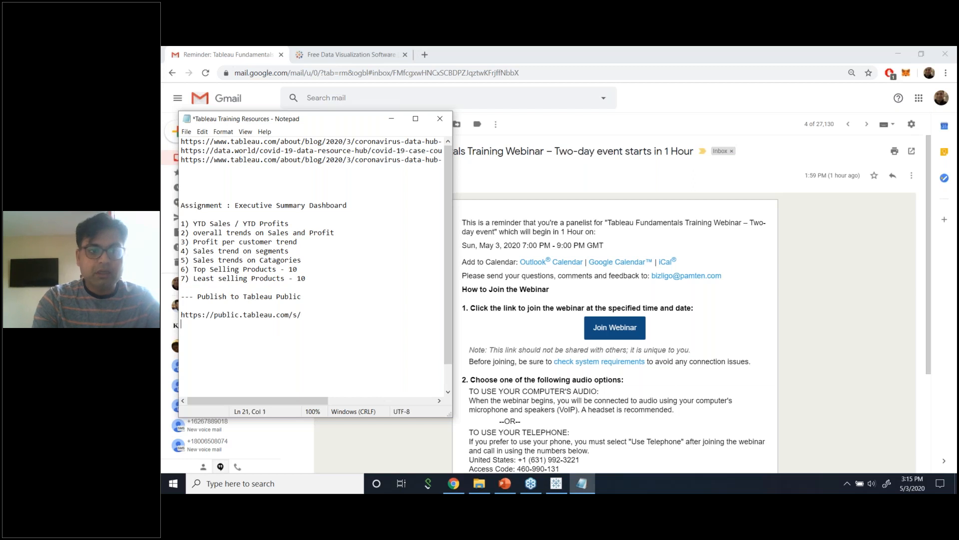
key(BackSpace)
key(BackSpace)
key(BackSpace)
key(BackSpace)
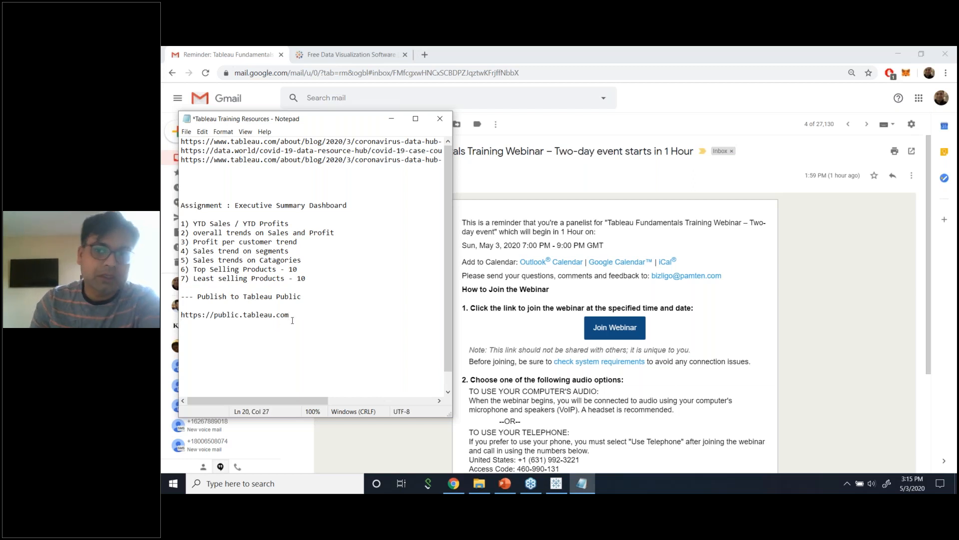
drag(290, 316, 180, 314)
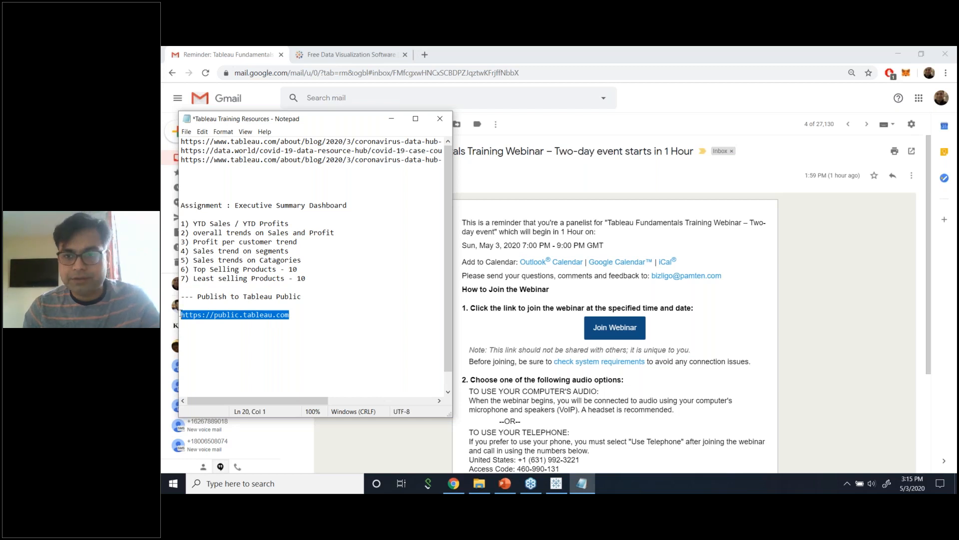
click(834, 298)
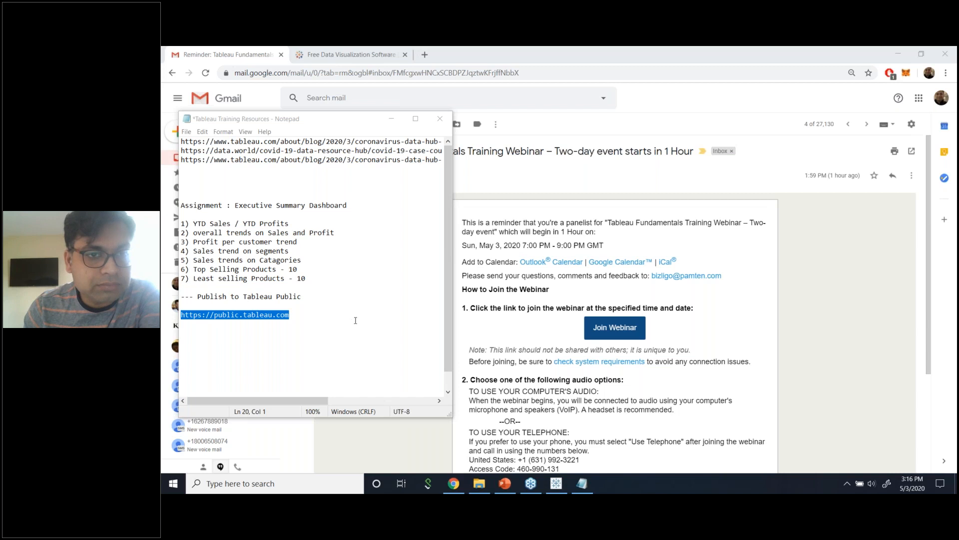
click(391, 119)
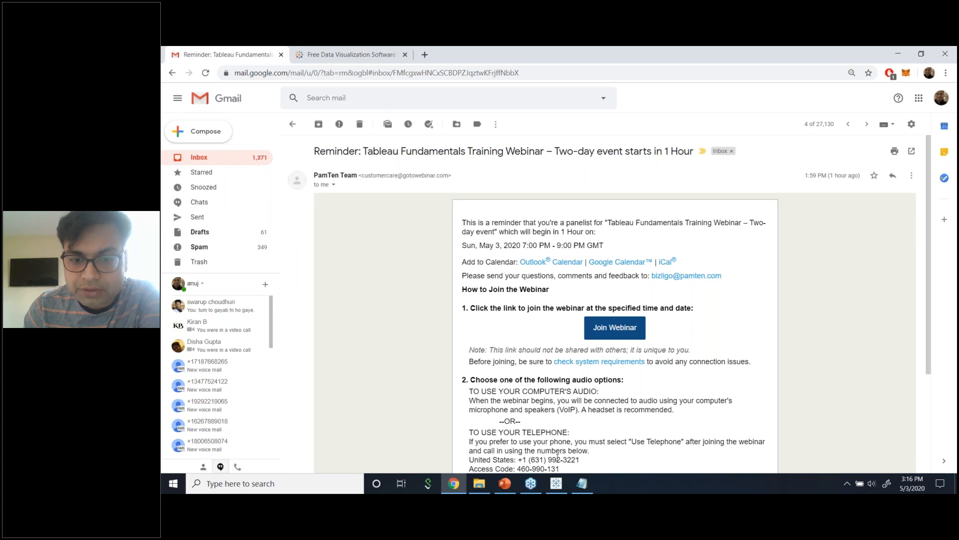
Clear all contents off the Segment Sales sheet with Worksheet > Clear > Sheet.
click(556, 482)
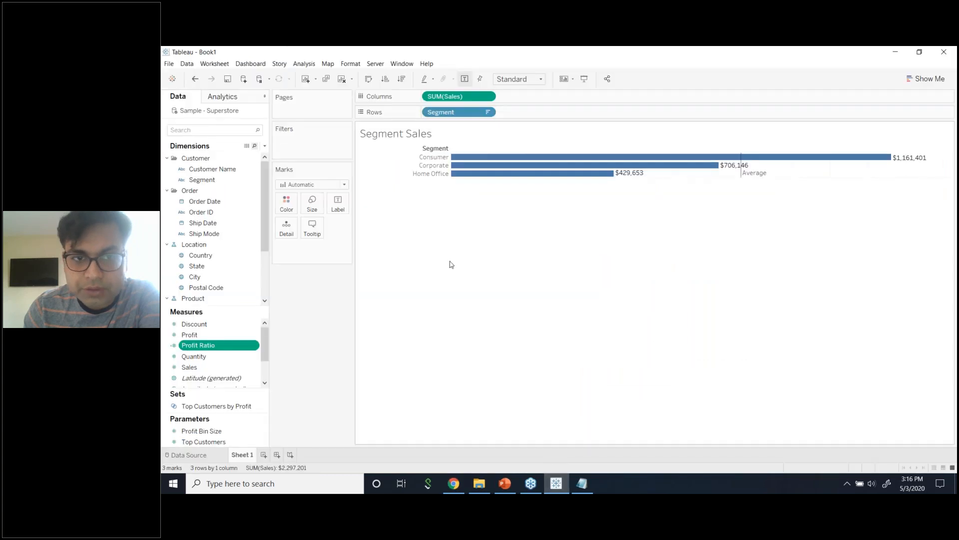
click(210, 64)
mouse_move(240, 112)
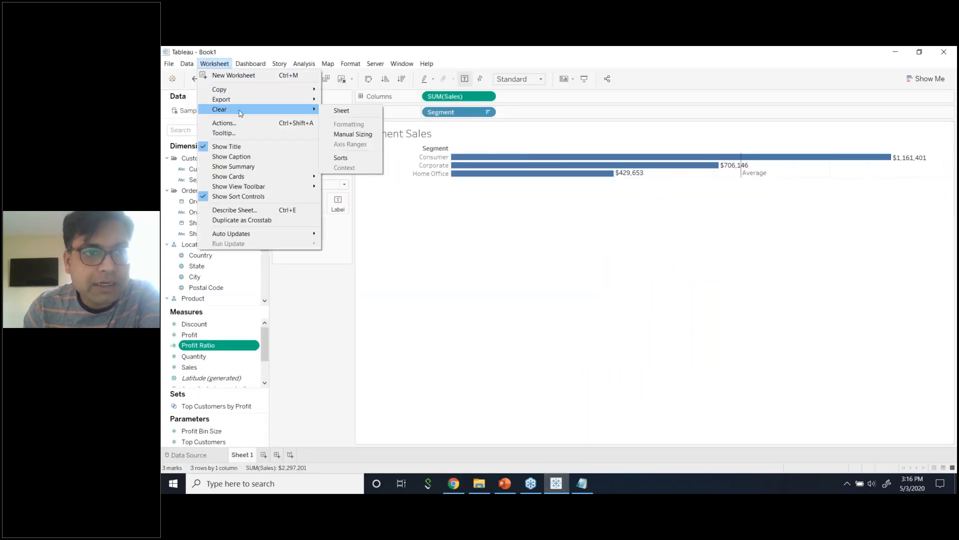
click(347, 113)
click(869, 122)
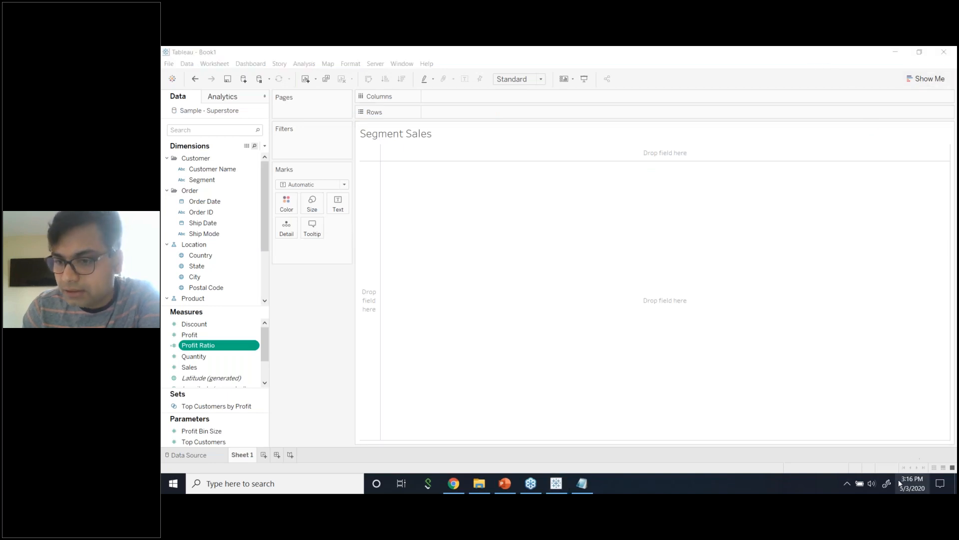
click(332, 321)
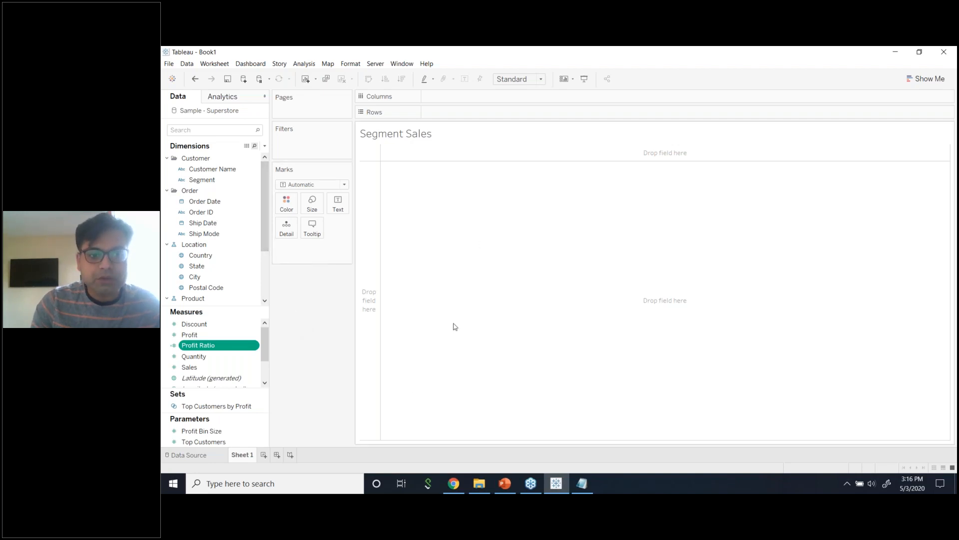
Delete the Segment Sales sheet (Sheet 1) from the workbook.
click(248, 458)
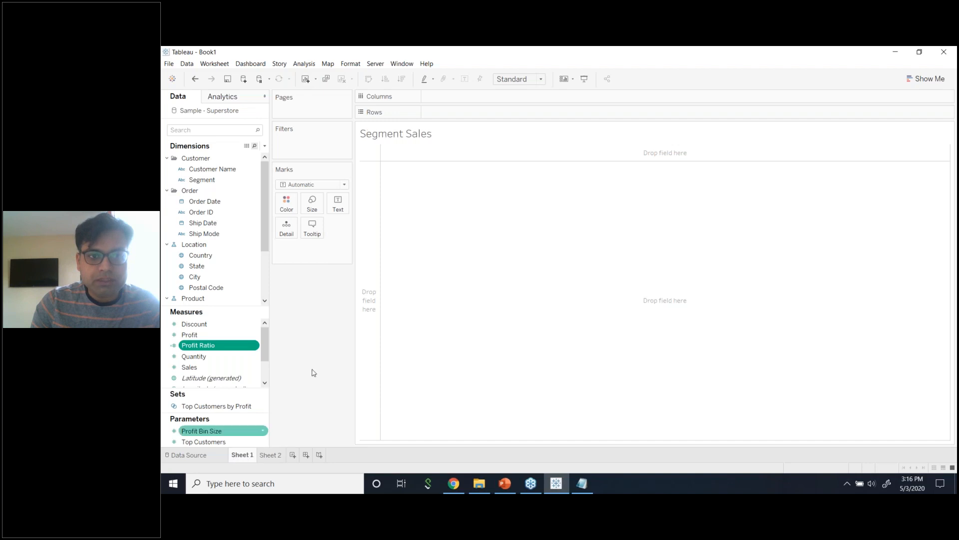
double_click(416, 138)
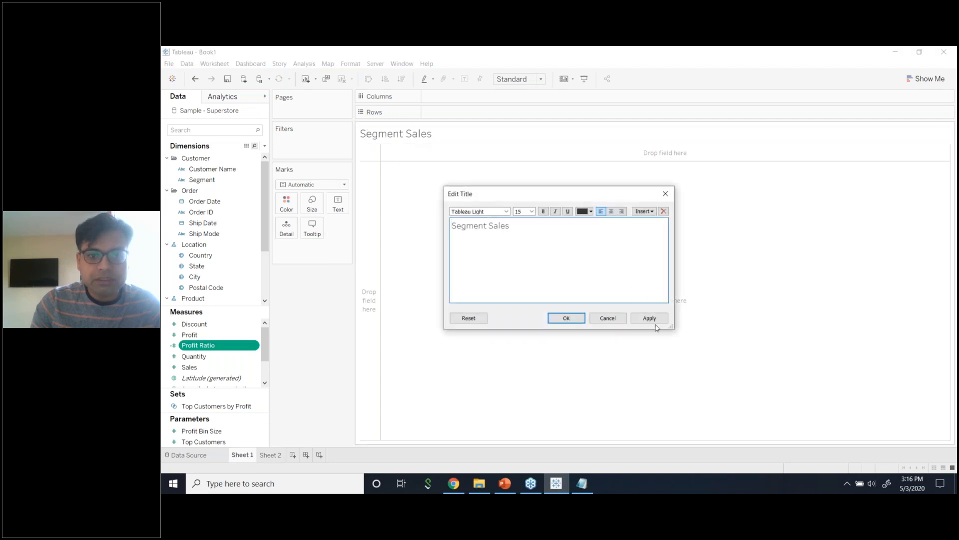
click(607, 316)
right_click(252, 455)
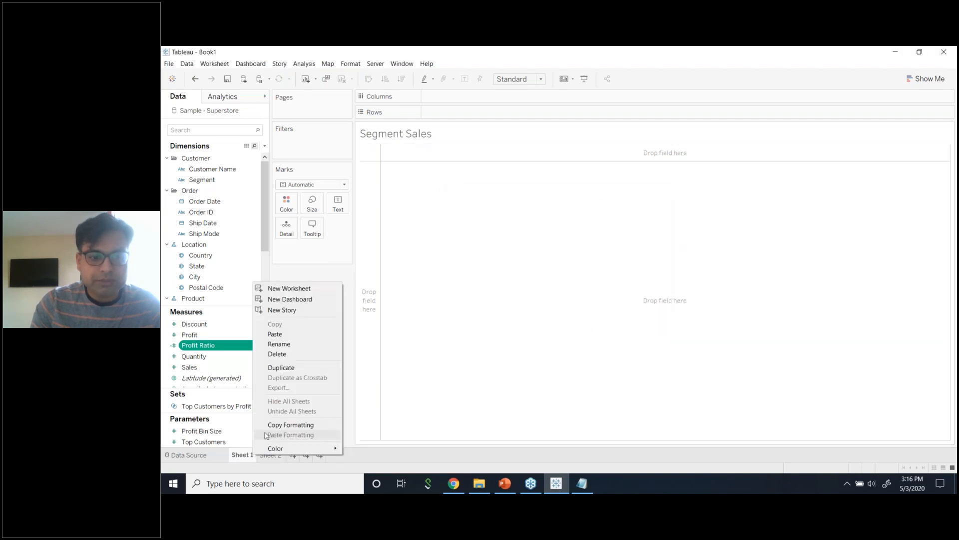
click(295, 353)
Rename Sheet 2 to 'YTD Sales'.
right_click(252, 459)
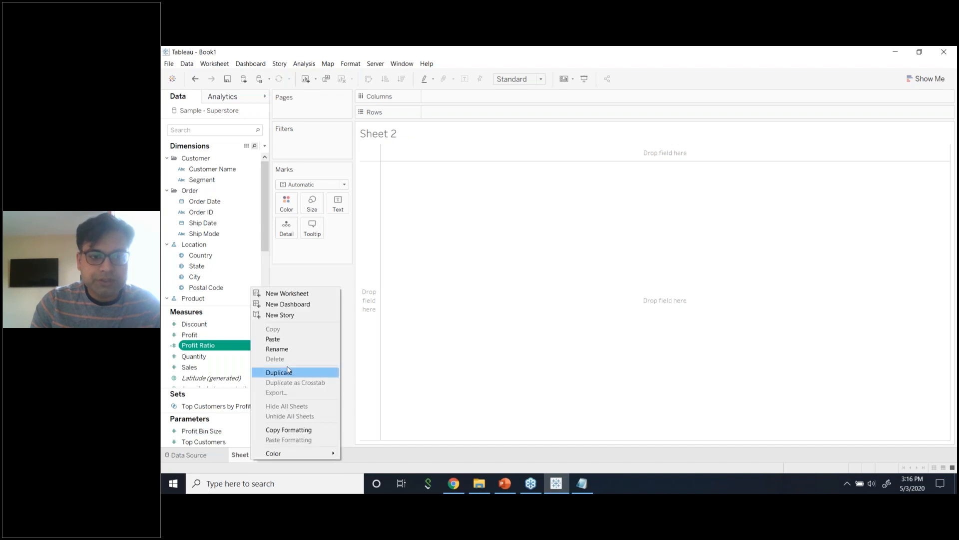
click(357, 400)
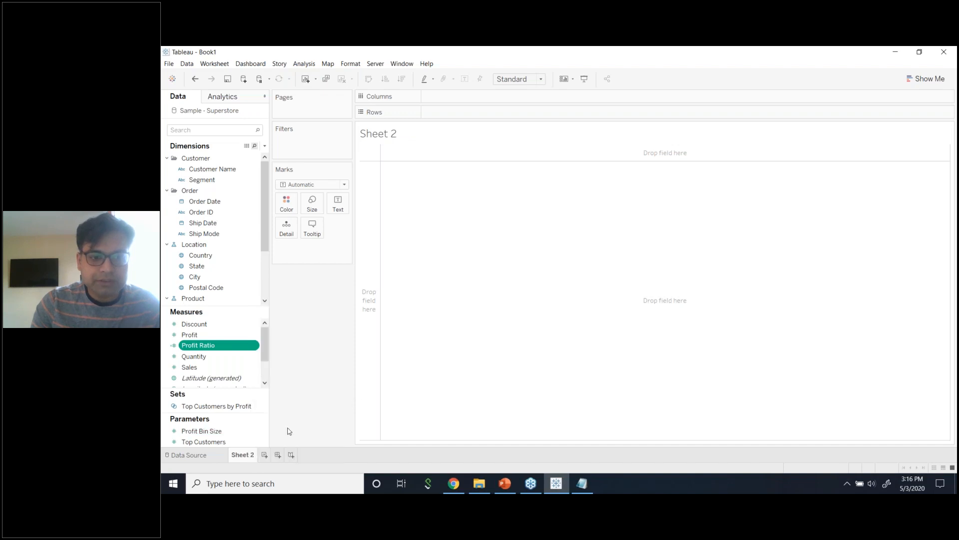
right_click(242, 454)
click(285, 348)
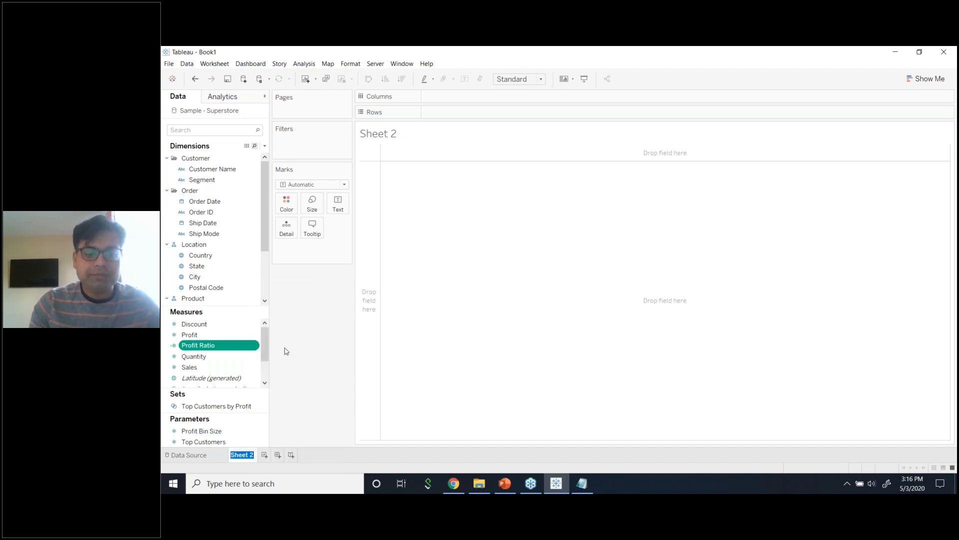
text(YTD)
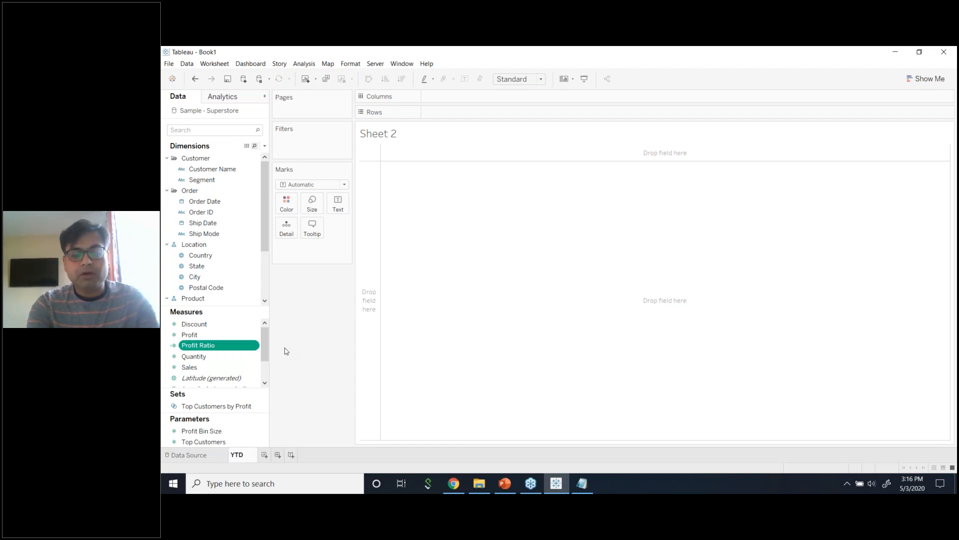
text(Sales)
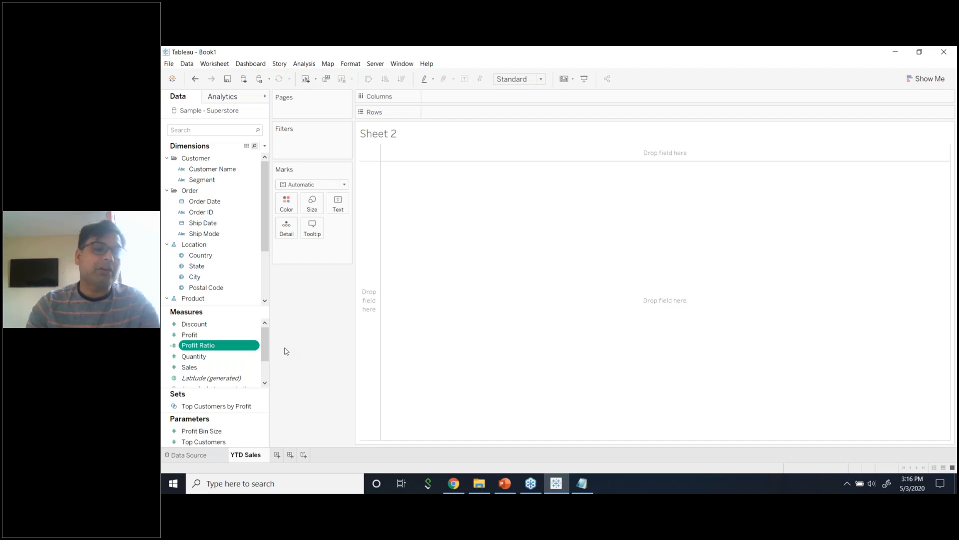
key(Return)
Add a new worksheet and name it 'YTD Profits'.
click(278, 455)
right_click(283, 457)
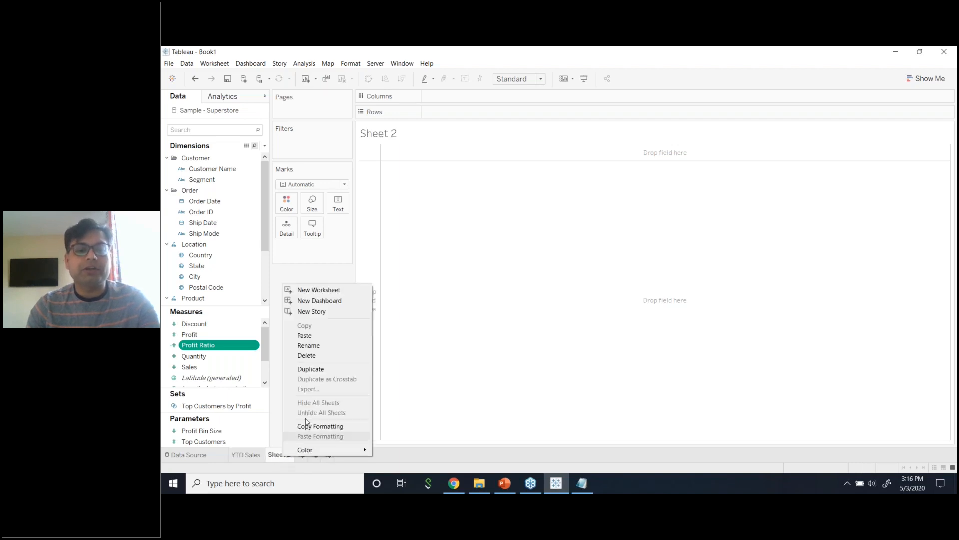
click(334, 345)
text(YT)
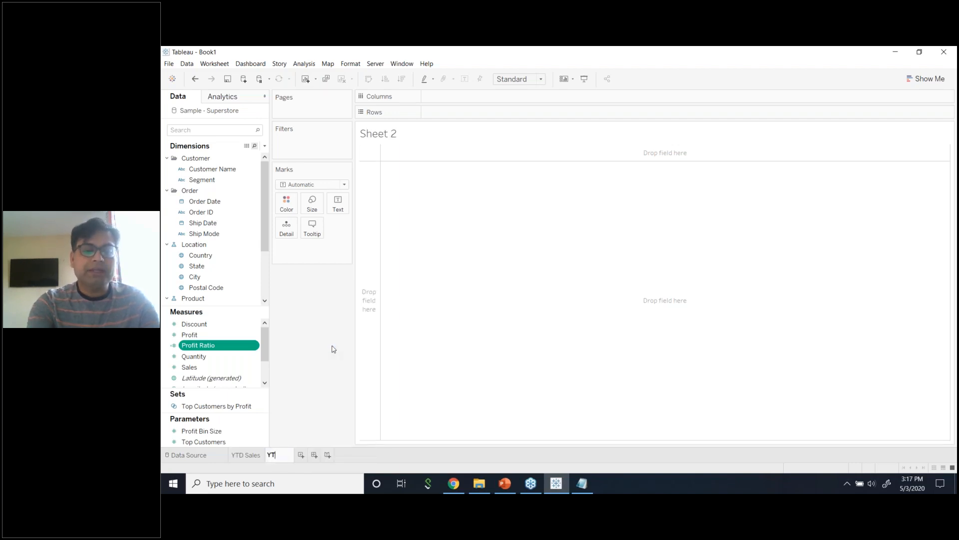
text(D Profits)
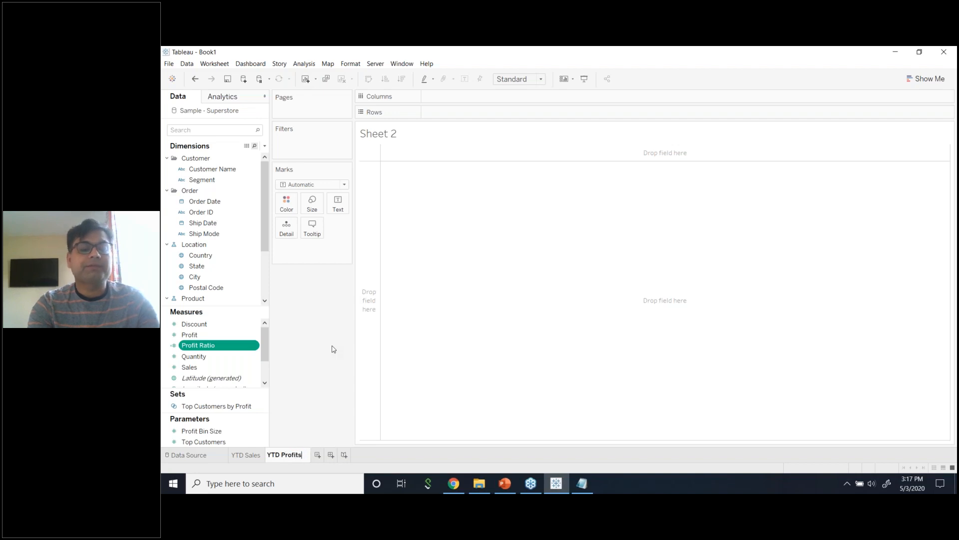
key(Return)
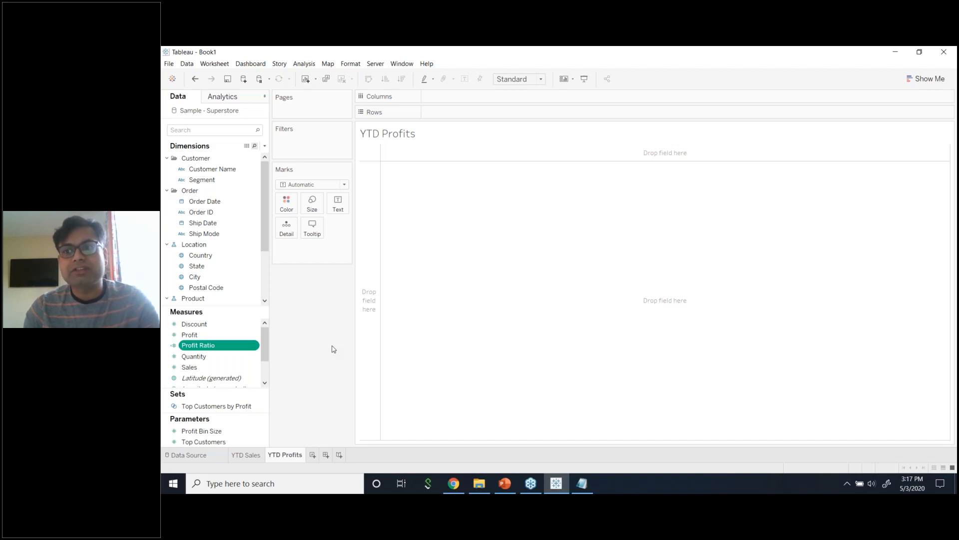
click(948, 210)
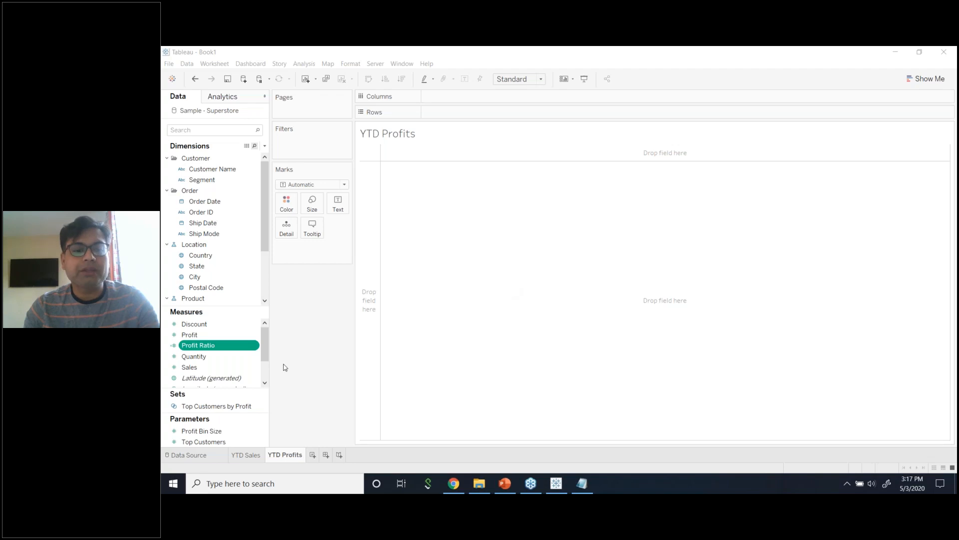
click(313, 356)
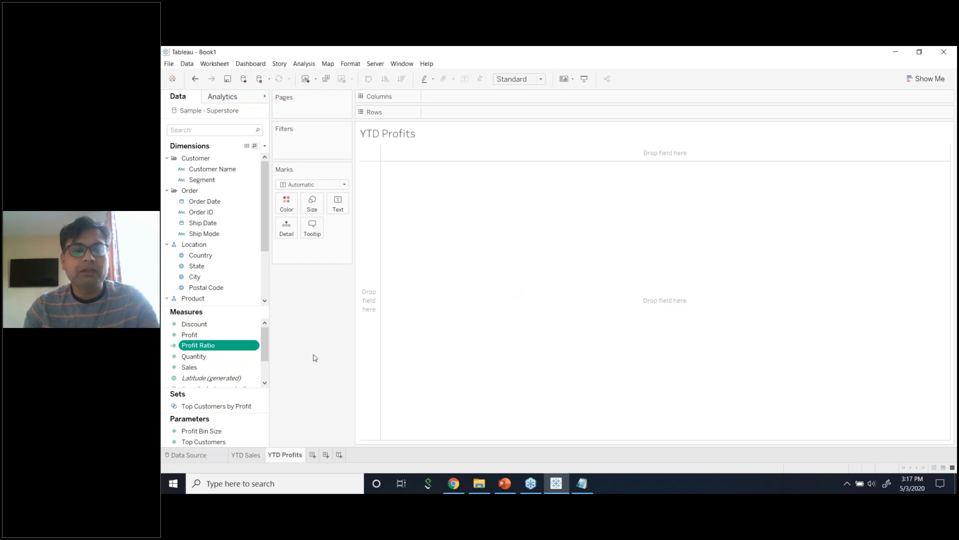
Check the notes' overall trends item and add a worksheet named 'YOY Sales & Profits'.
click(581, 484)
click(379, 288)
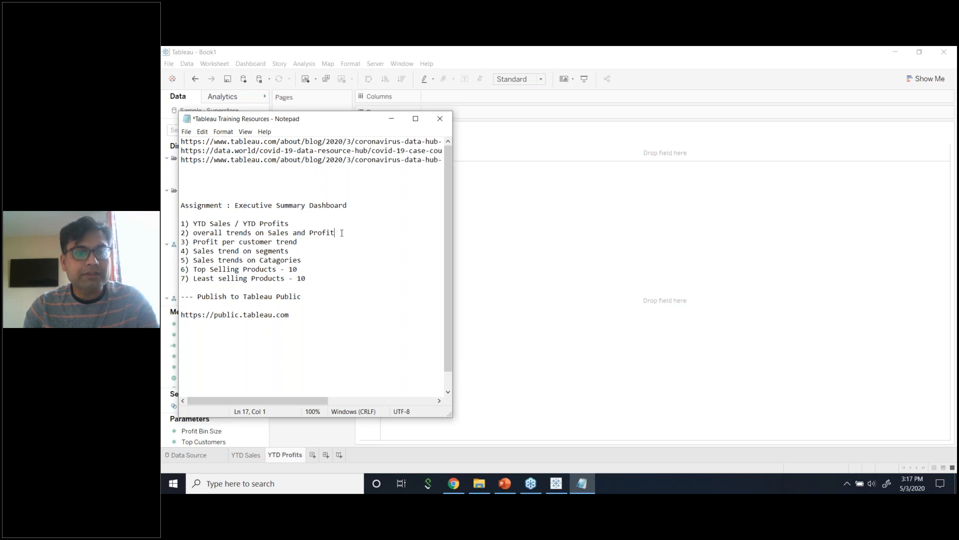
drag(342, 233, 194, 234)
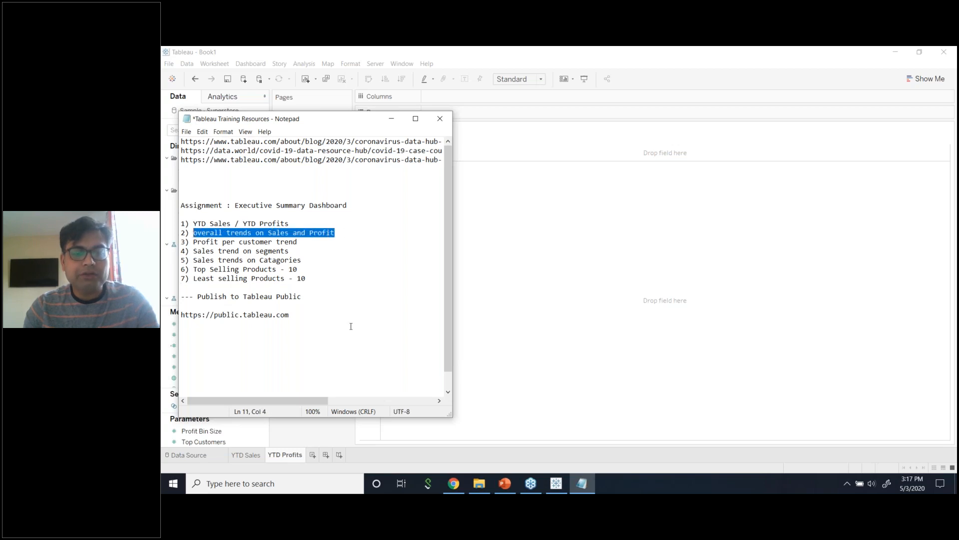
double_click(356, 455)
right_click(318, 456)
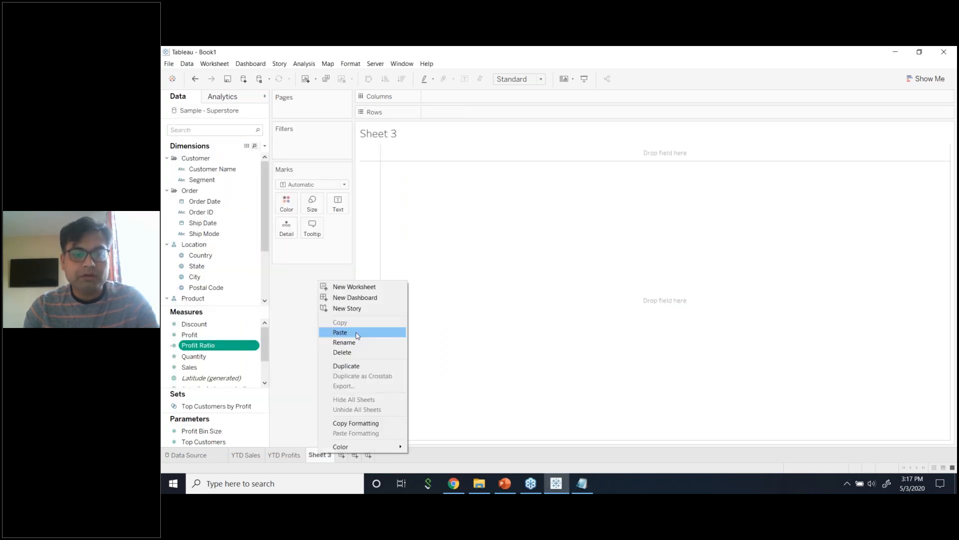
click(357, 350)
text(Sale)
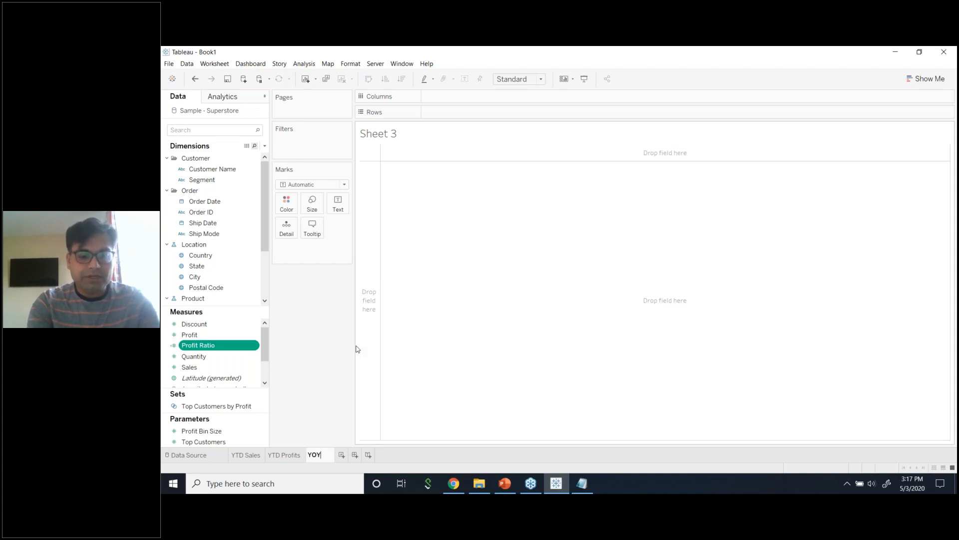
text(Sales & Profits)
key(Return)
Add another worksheet and name it 'YOY Profit Per Customer'.
click(592, 481)
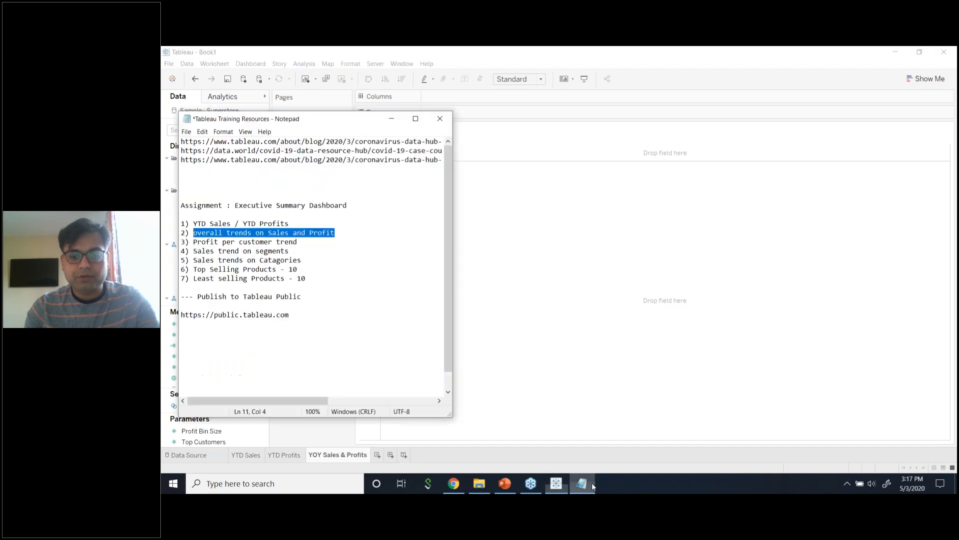
click(591, 482)
click(378, 455)
right_click(384, 455)
click(422, 343)
text(Pr)
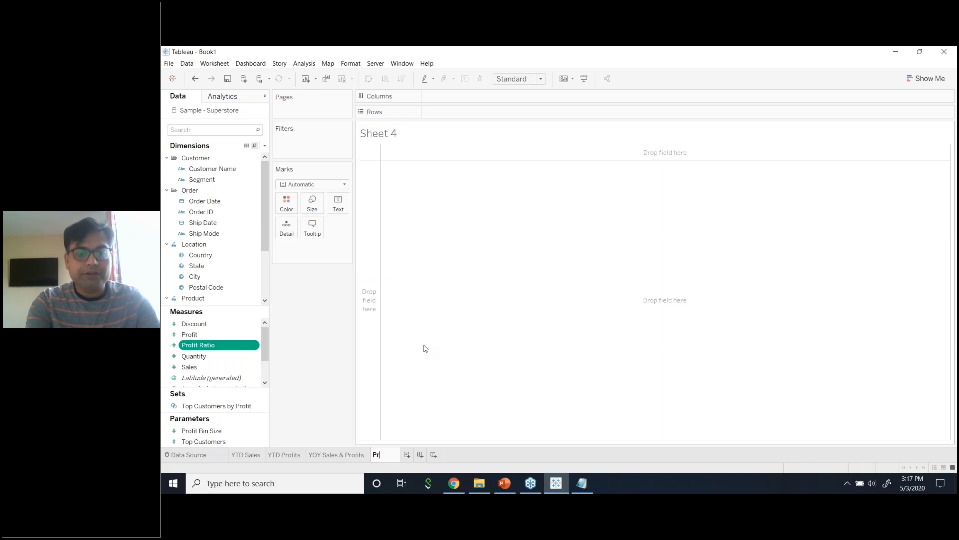
text(pfit Per C)
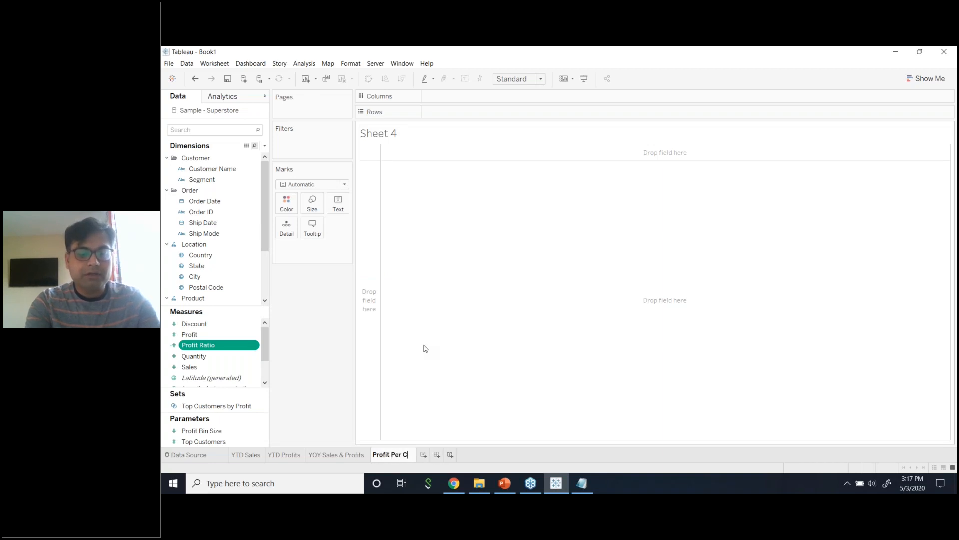
text(ustom)
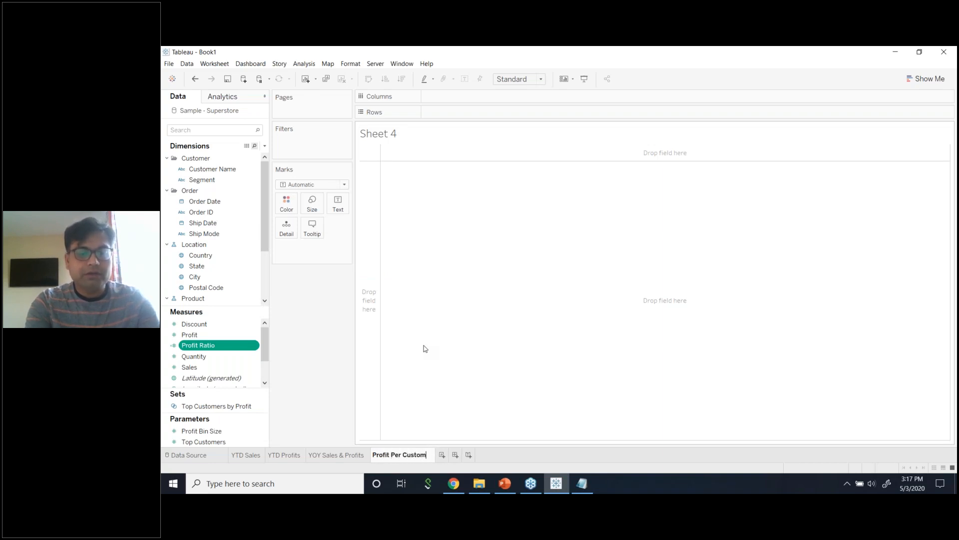
text(er growth YOY)
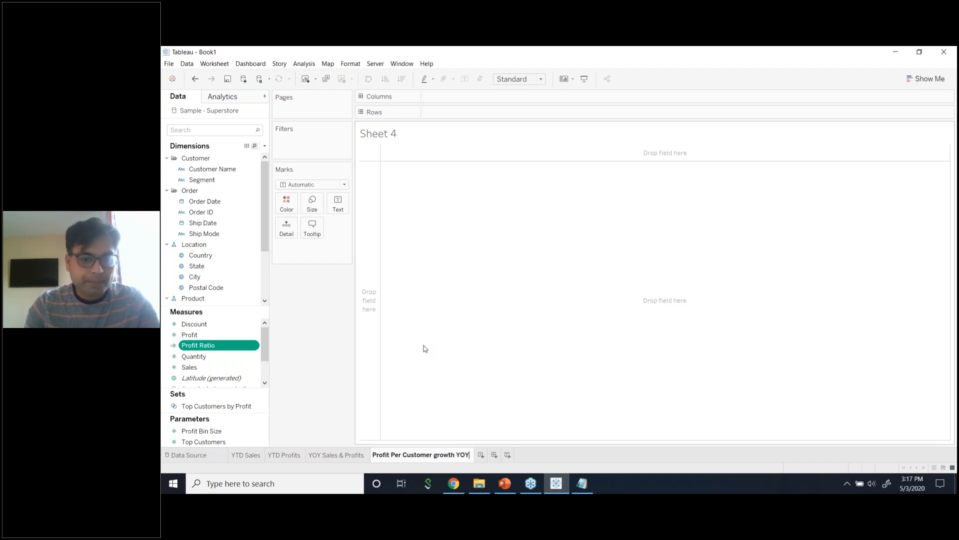
drag(468, 455, 435, 454)
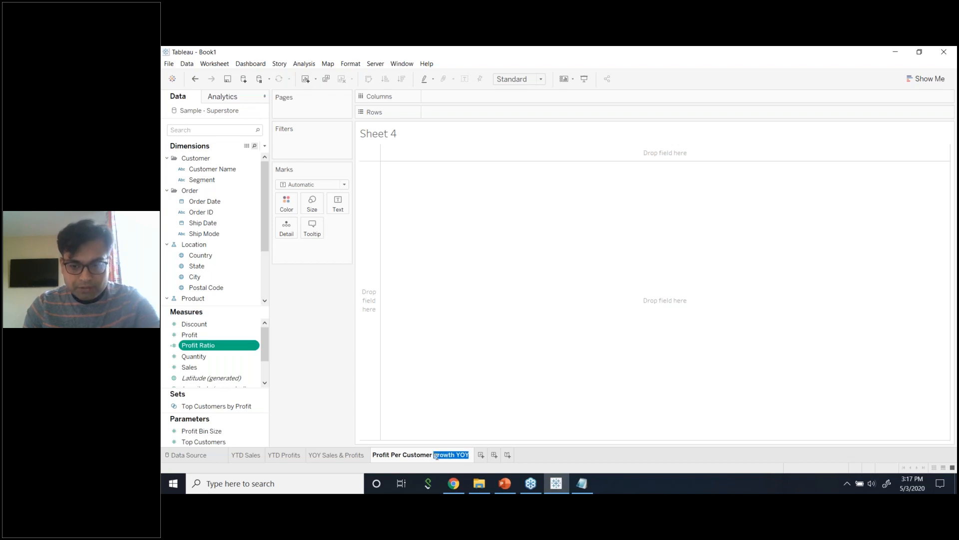
key(BackSpace)
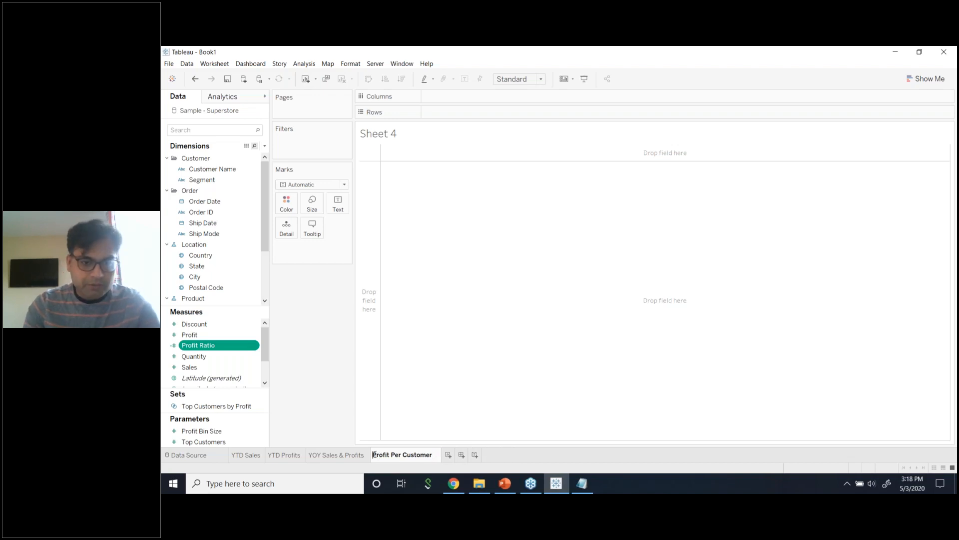
key(Home)
text(YOY)
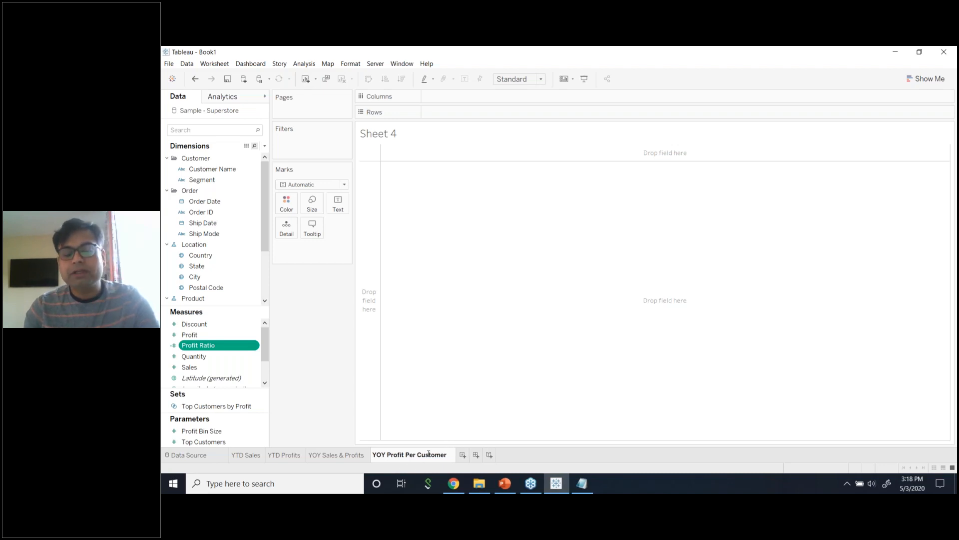
Add Sheet 5 and look up the sales trend on segments item in the notes.
click(462, 455)
click(574, 481)
click(302, 270)
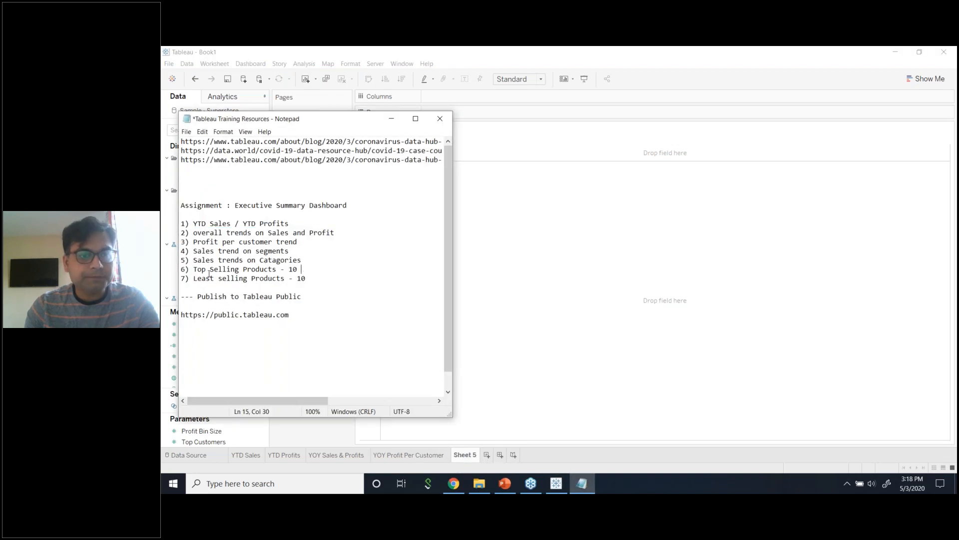
drag(290, 251, 198, 255)
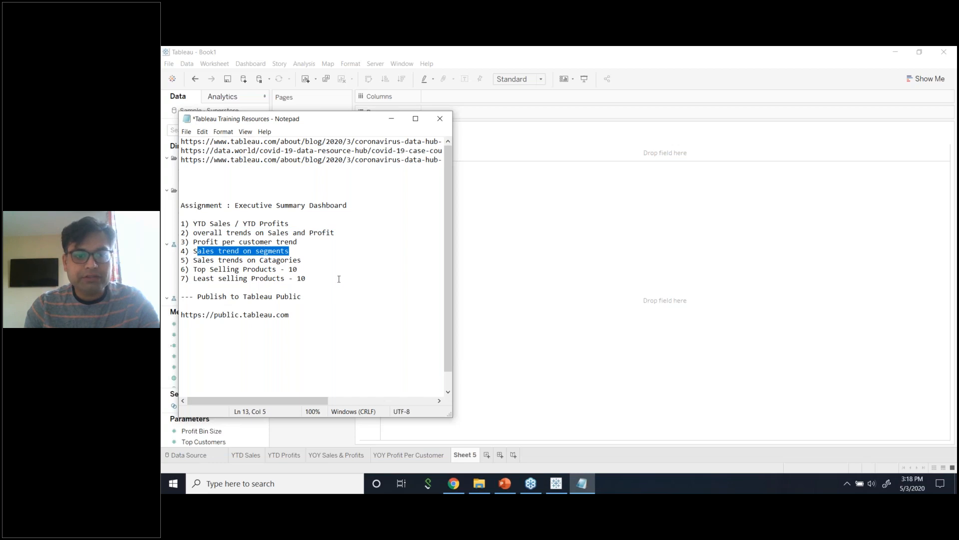
click(535, 358)
Rename Sheet 5 to 'YOY Sales for Segments'.
right_click(467, 454)
click(503, 344)
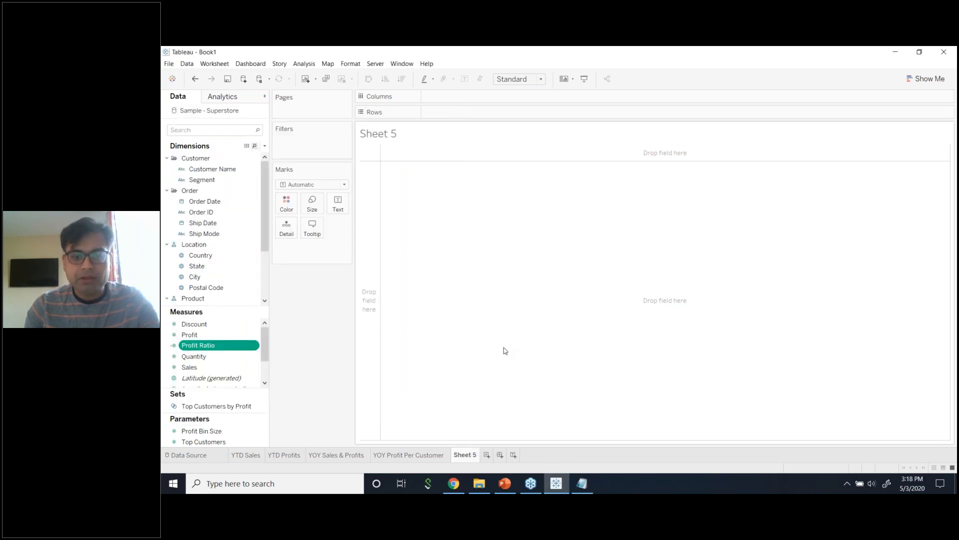
text(Y)
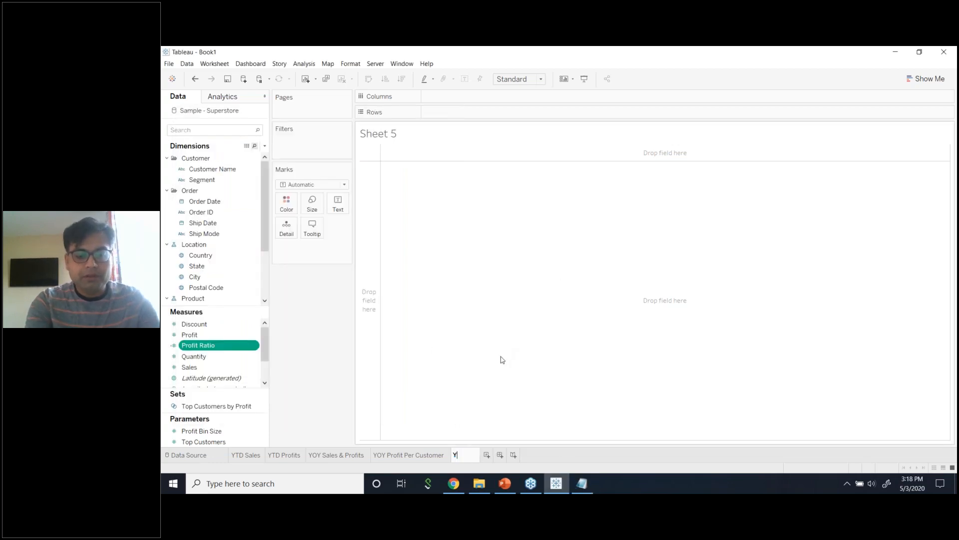
text(OY Sales)
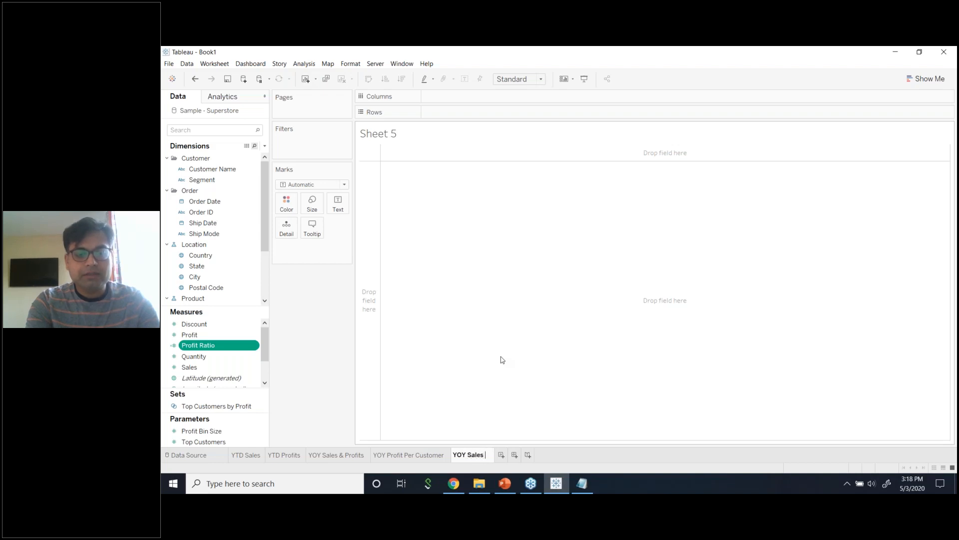
key(Return)
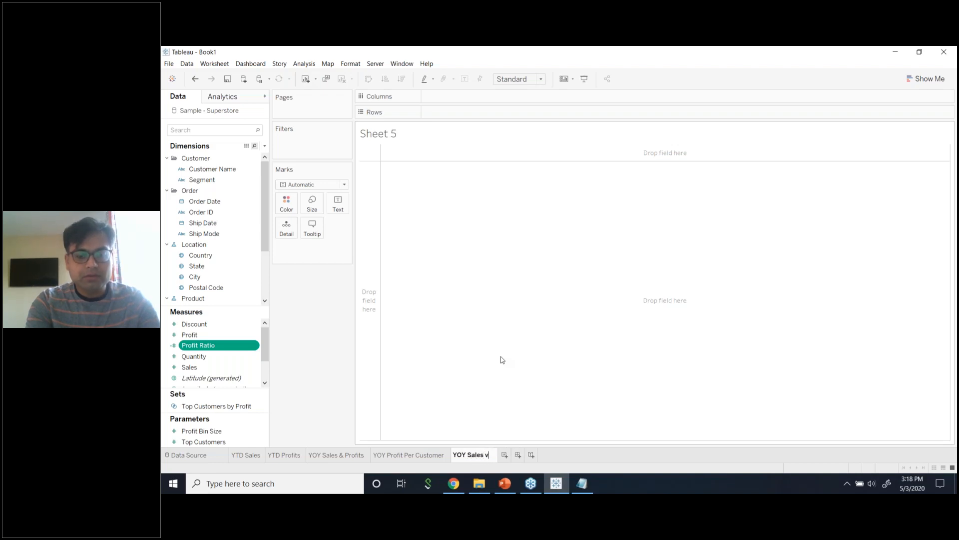
text(for Segments)
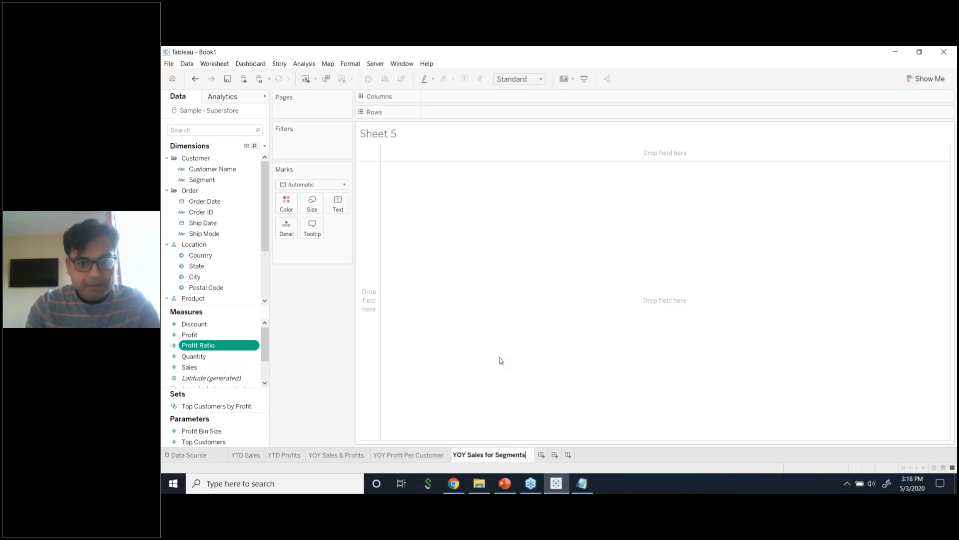
key(Return)
Use the YOY Sales for Segments tab's context menu, then add another blank worksheet.
right_click(506, 454)
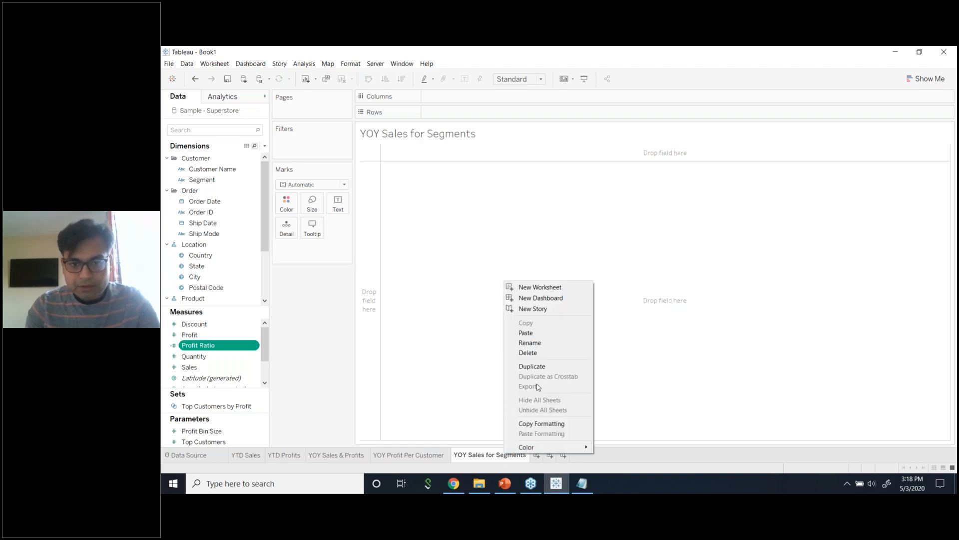
click(552, 342)
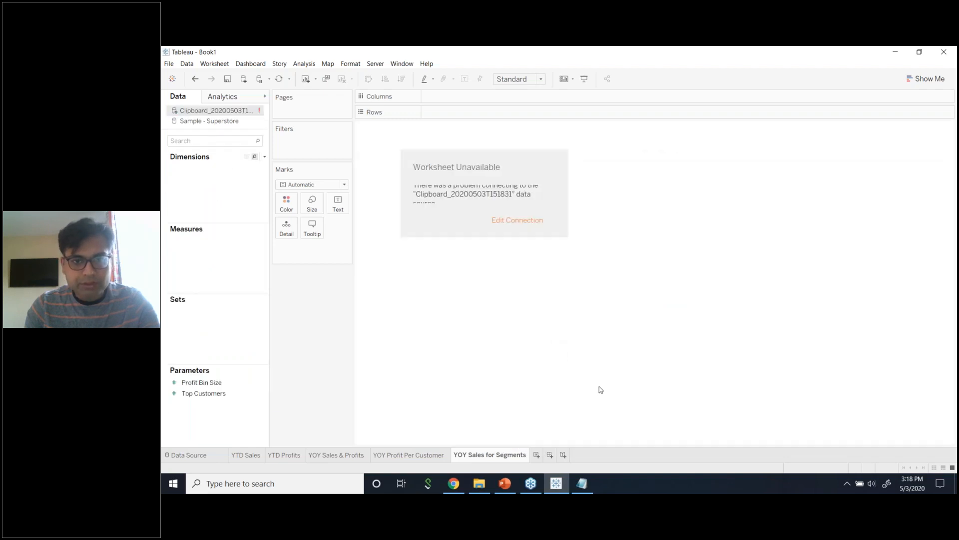
right_click(505, 452)
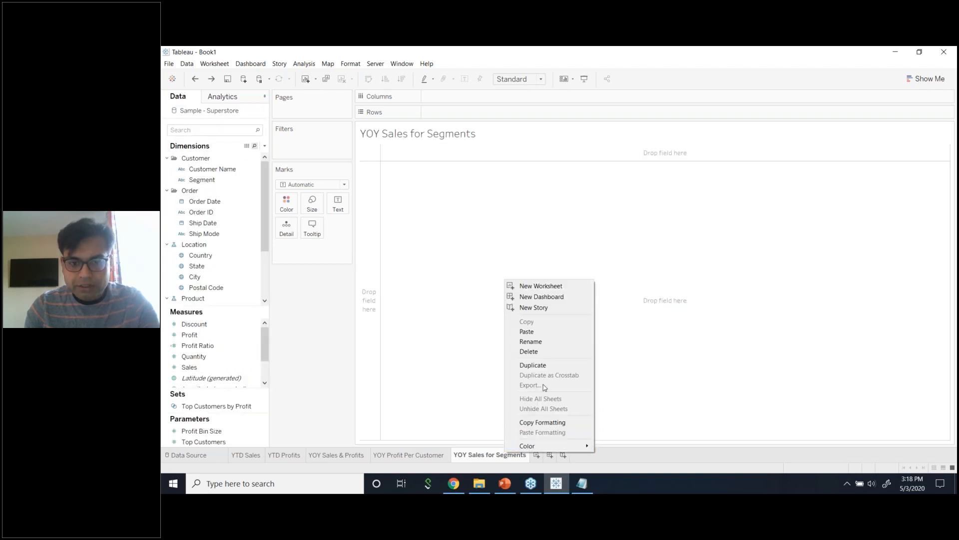
click(531, 341)
key(ctrl+c)
click(536, 455)
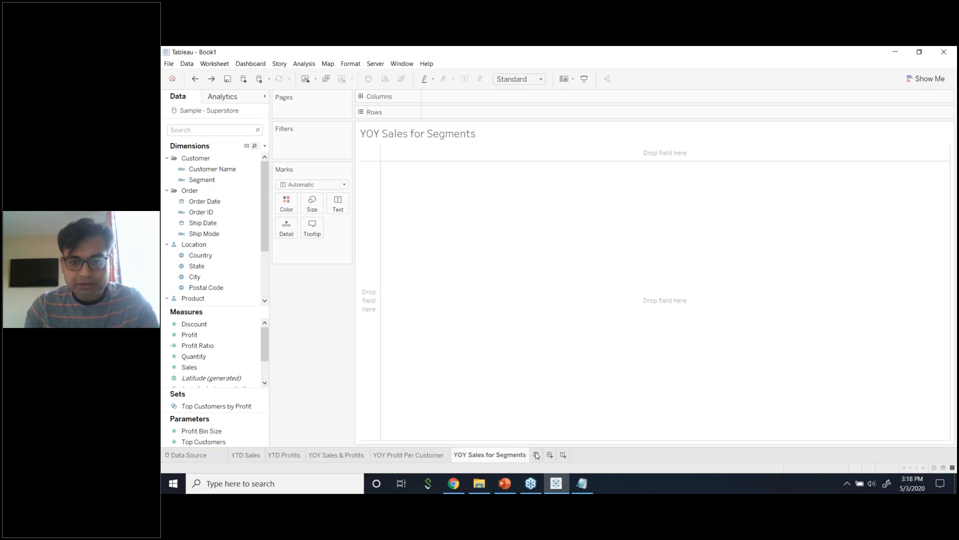
Rename Sheet 6 to 'YOY Sales for Categories'.
right_click(538, 453)
click(562, 341)
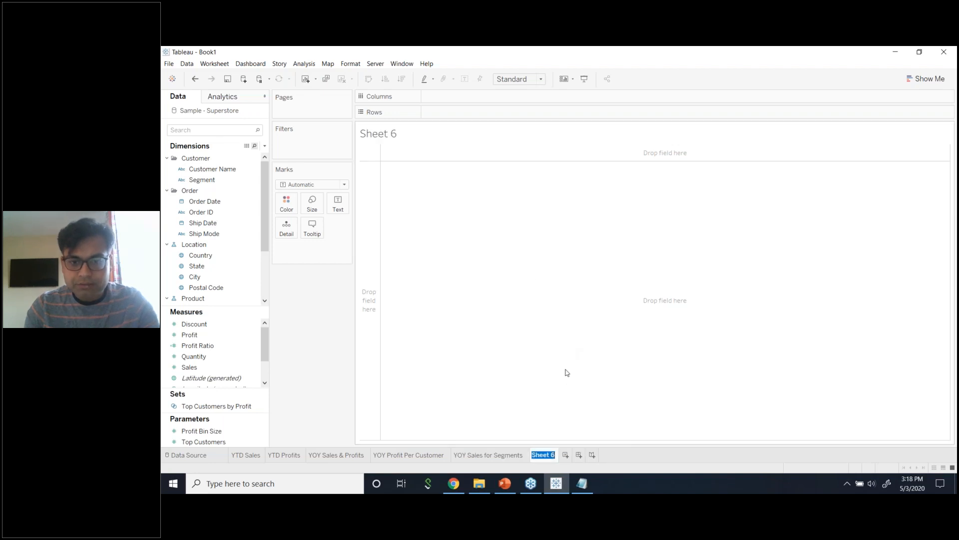
key(ctrl+v)
double_click(592, 455)
text(Cata)
key(BackSpace)
text(egories)
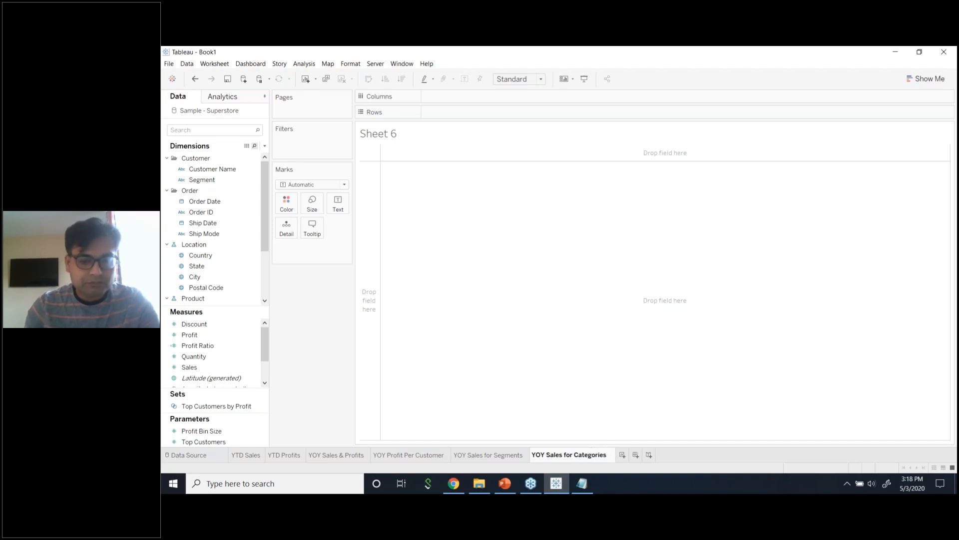
click(650, 414)
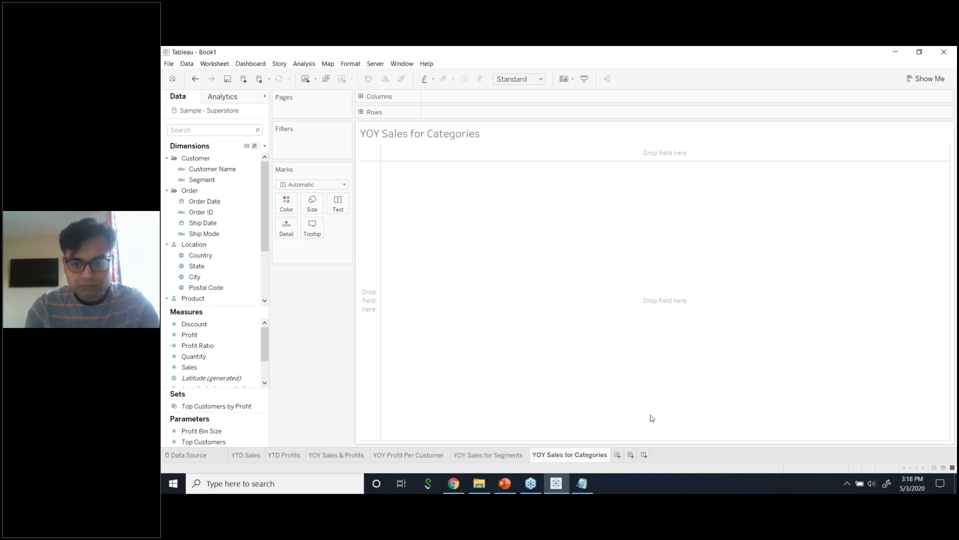
Add a new worksheet and name it 'Top 10 Products by Sales'.
click(583, 483)
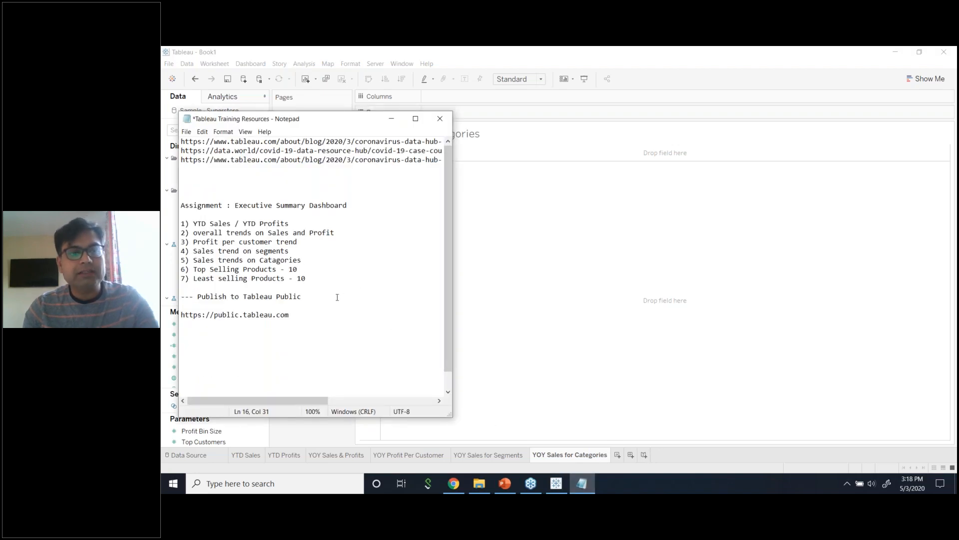
click(618, 455)
click(618, 455)
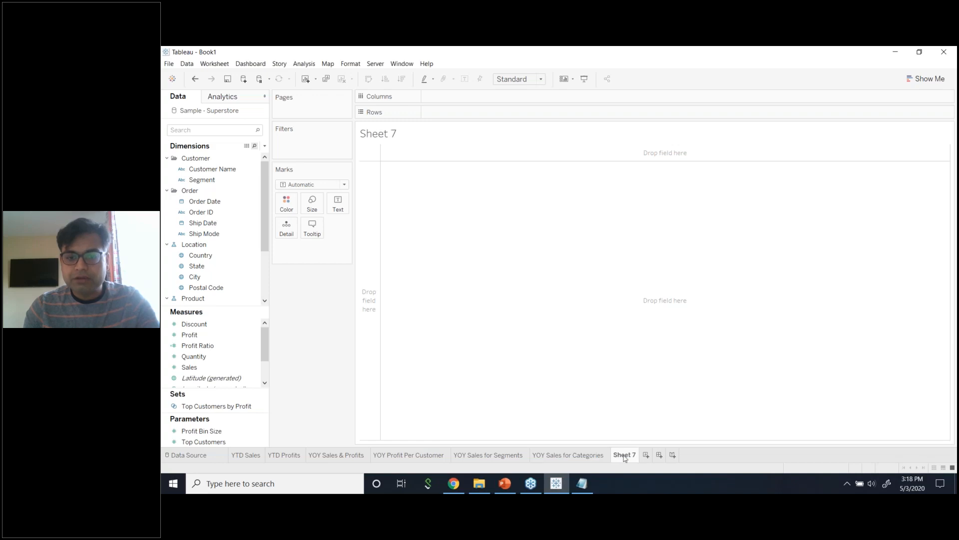
right_click(624, 455)
click(658, 346)
text(To)
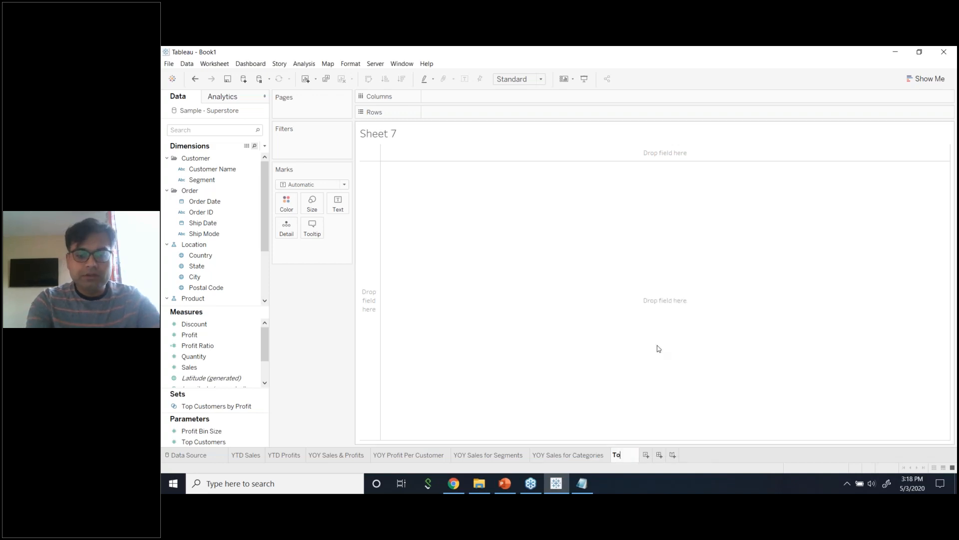
text(p 10 Produc)
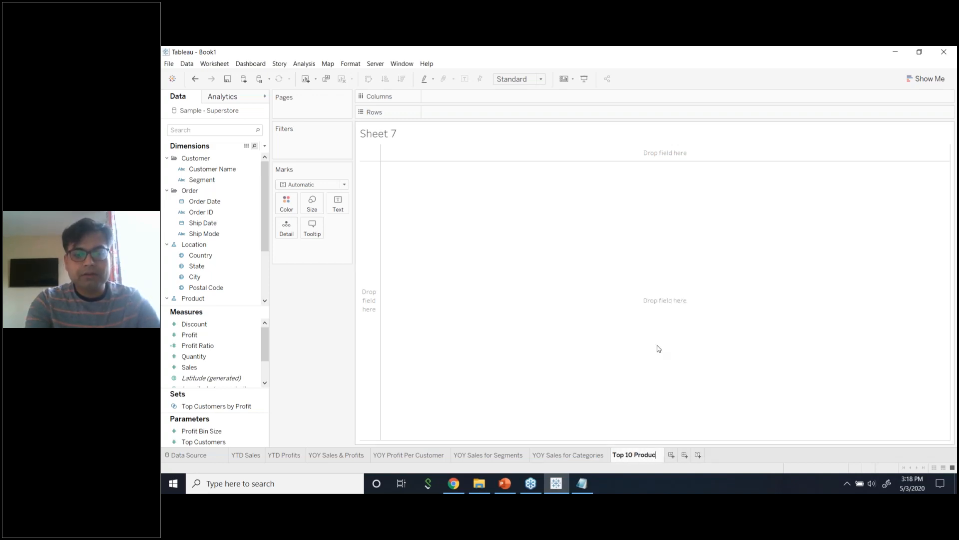
text(ts by Sales)
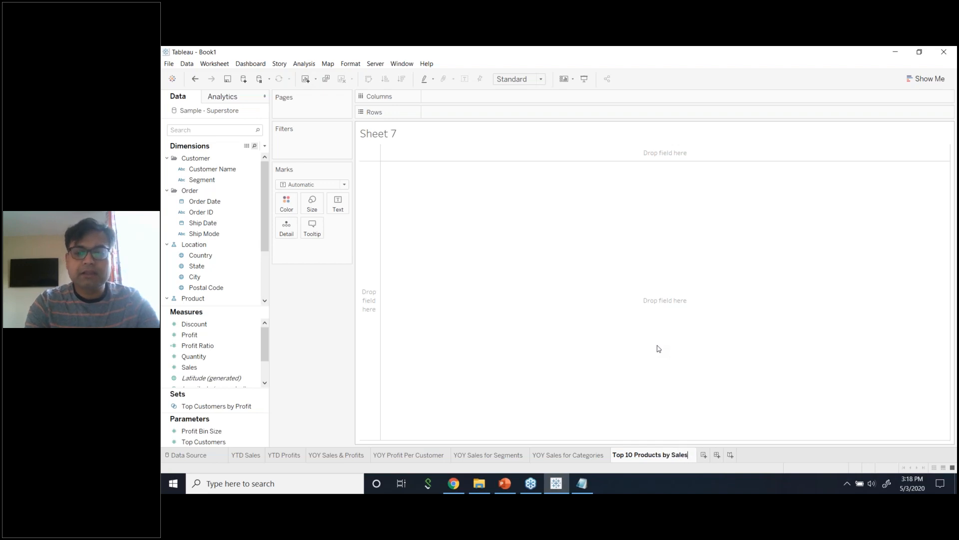
click(703, 455)
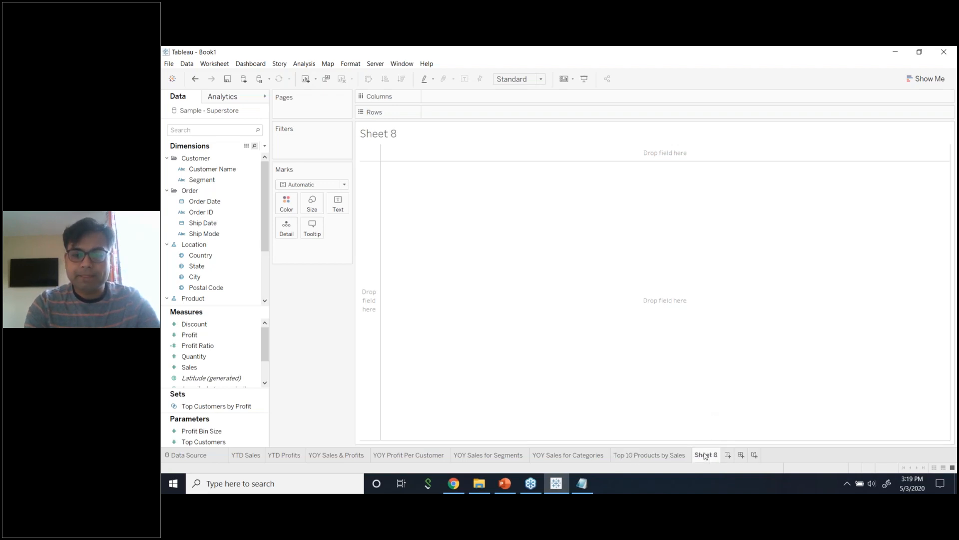
Rename the next new worksheet to 'Bottom 10 by Sales'.
right_click(697, 456)
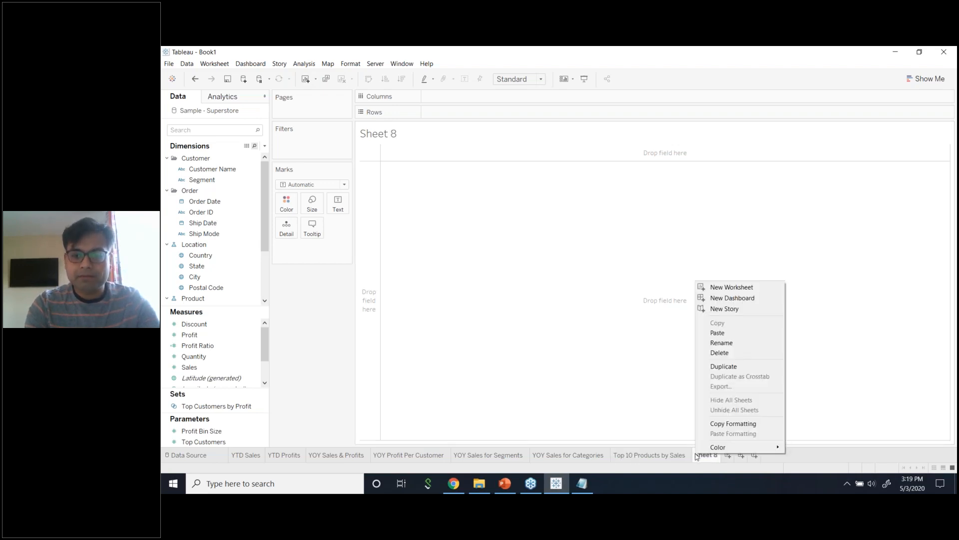
click(729, 347)
text(Bo)
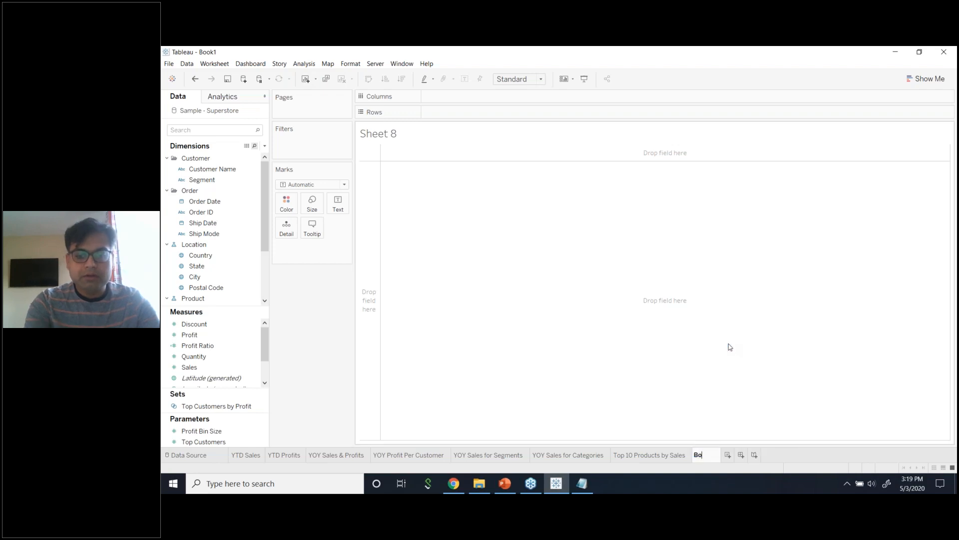
text(ttom 10 fb)
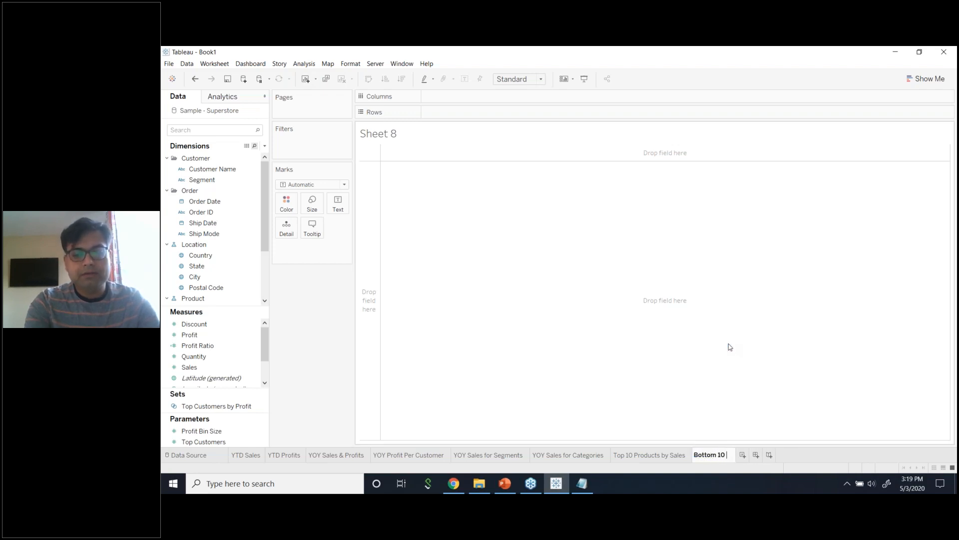
key(BackSpace)
key(BackSpace)
text(by Sales)
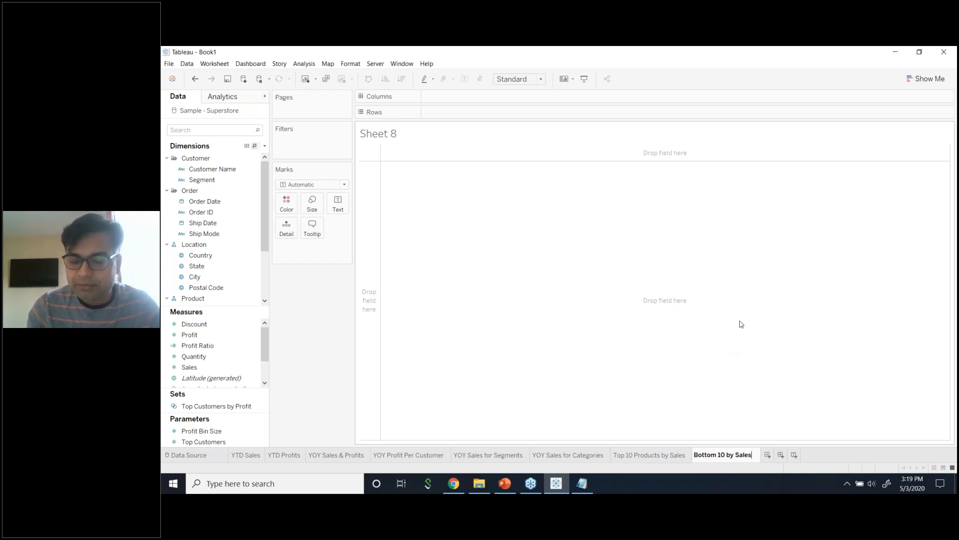
key(Return)
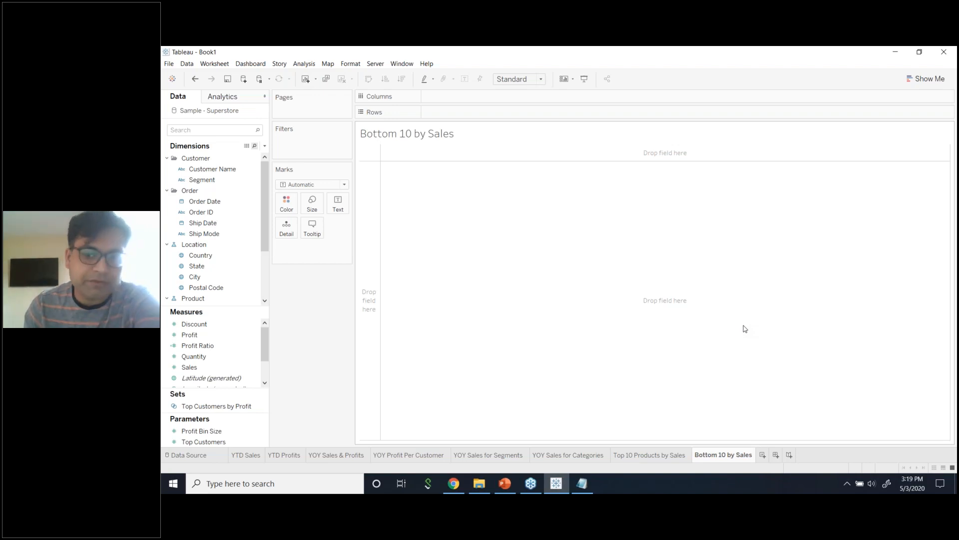
click(582, 484)
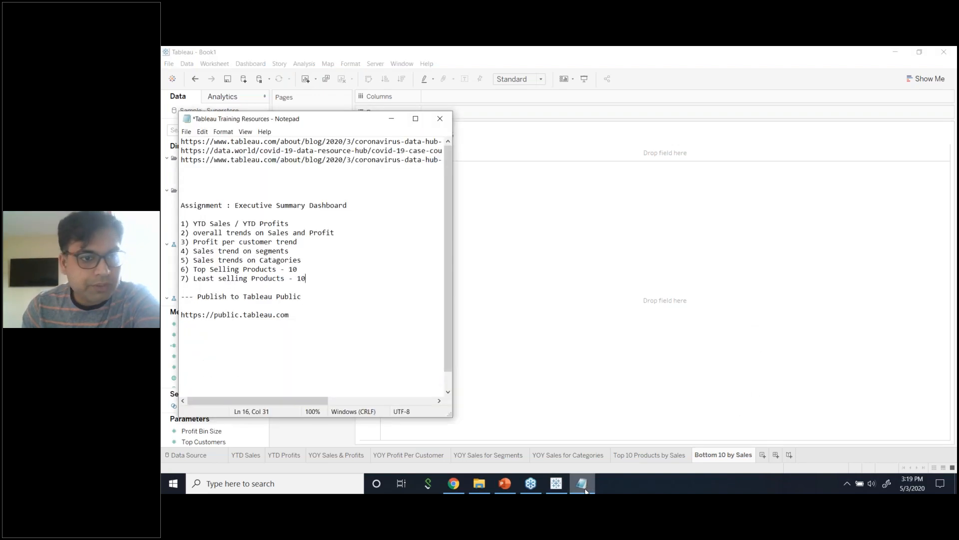
click(640, 314)
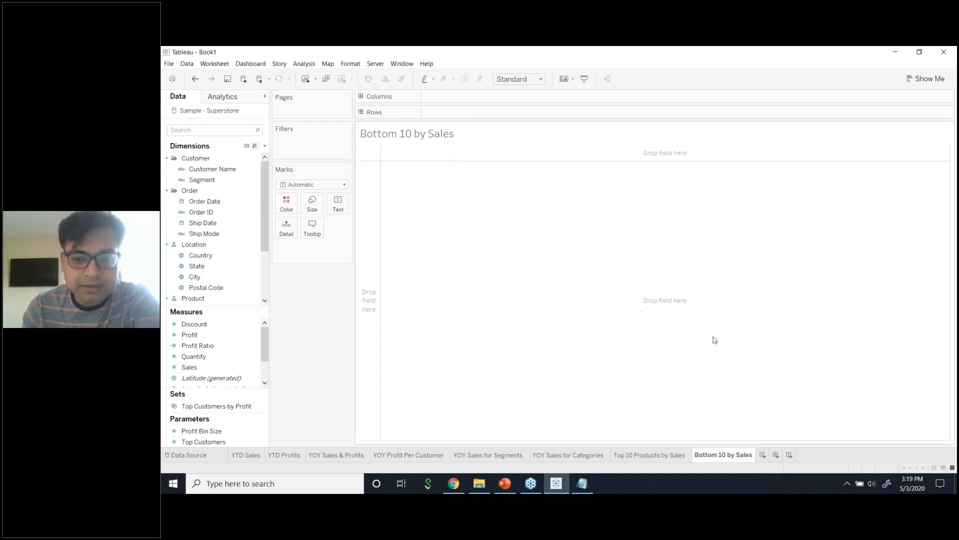
click(776, 456)
Rename the new Dashboard 1 to 'Business Overview'.
right_click(777, 456)
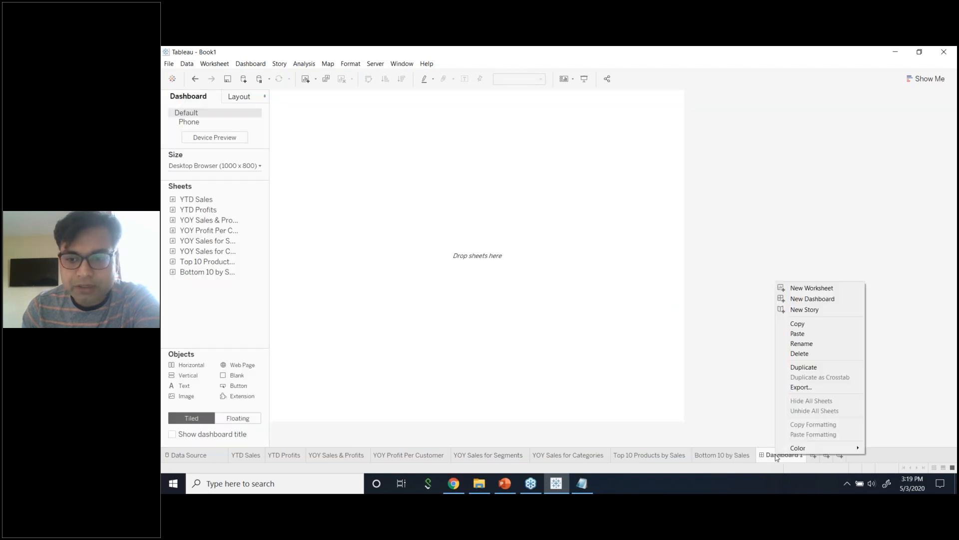
click(806, 344)
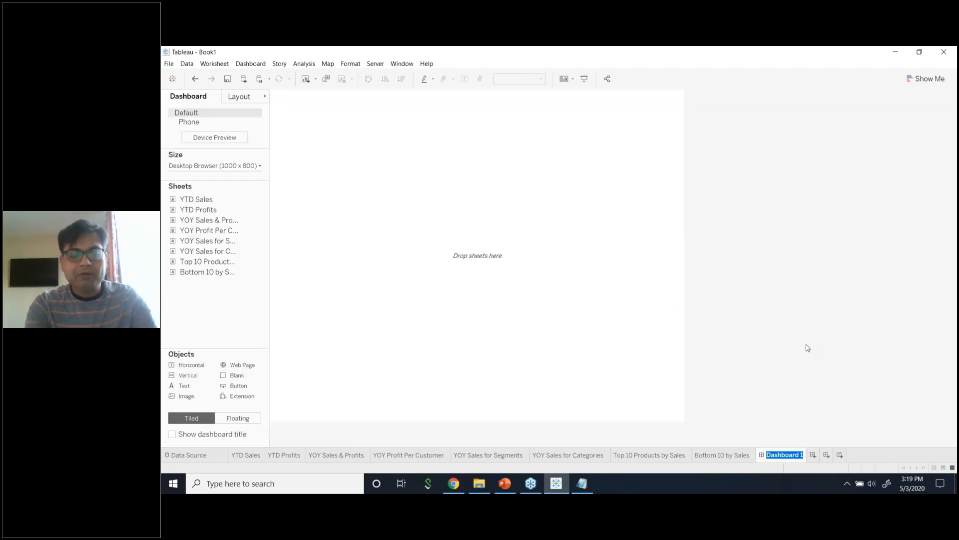
text(Business)
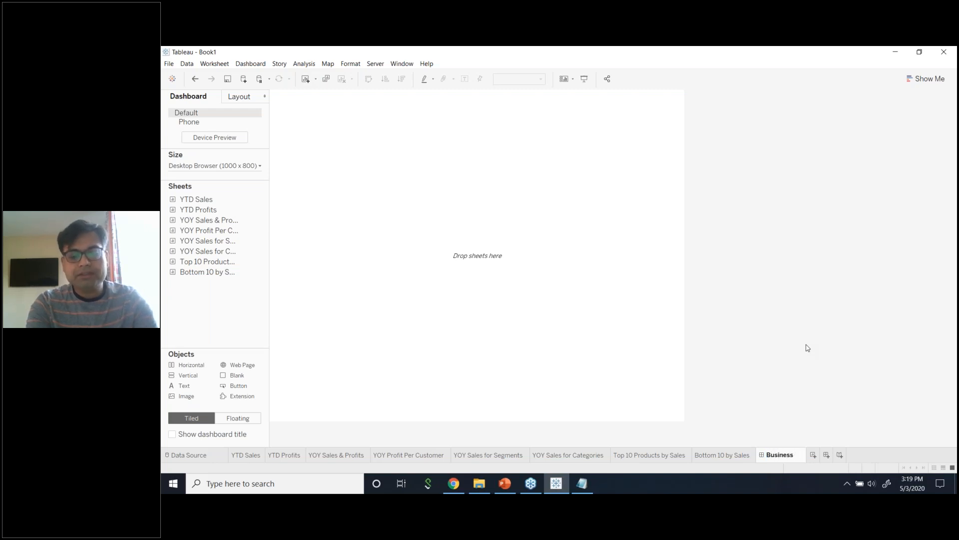
text( Overview)
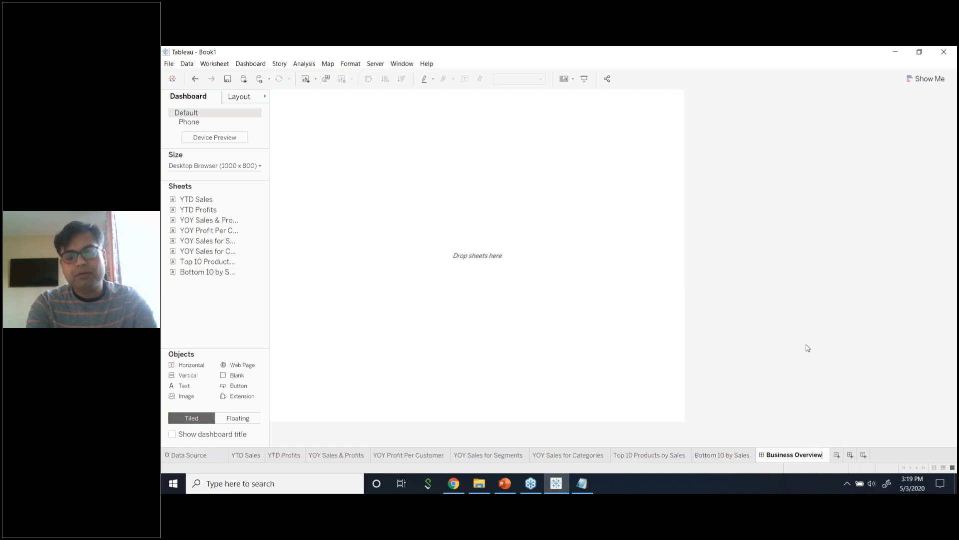
key(Return)
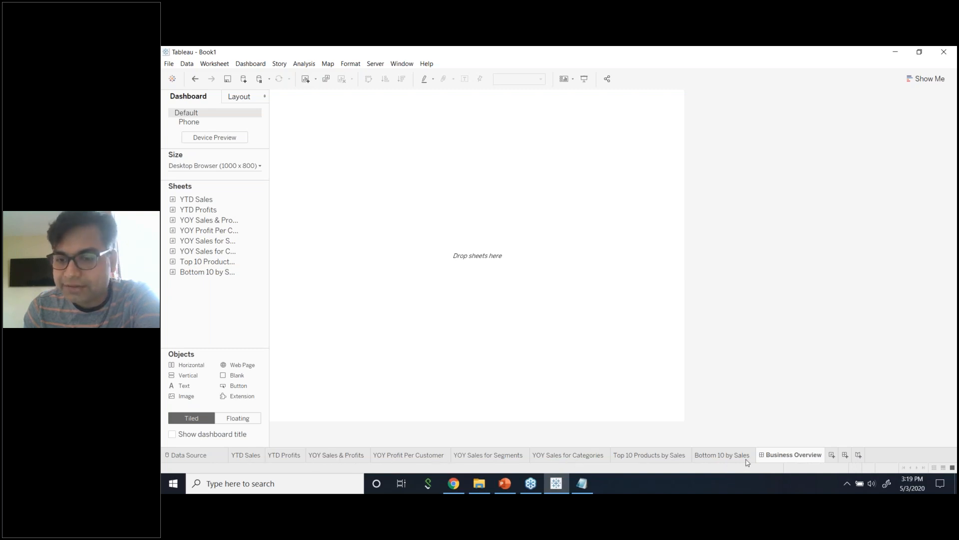
mouse_move(795, 460)
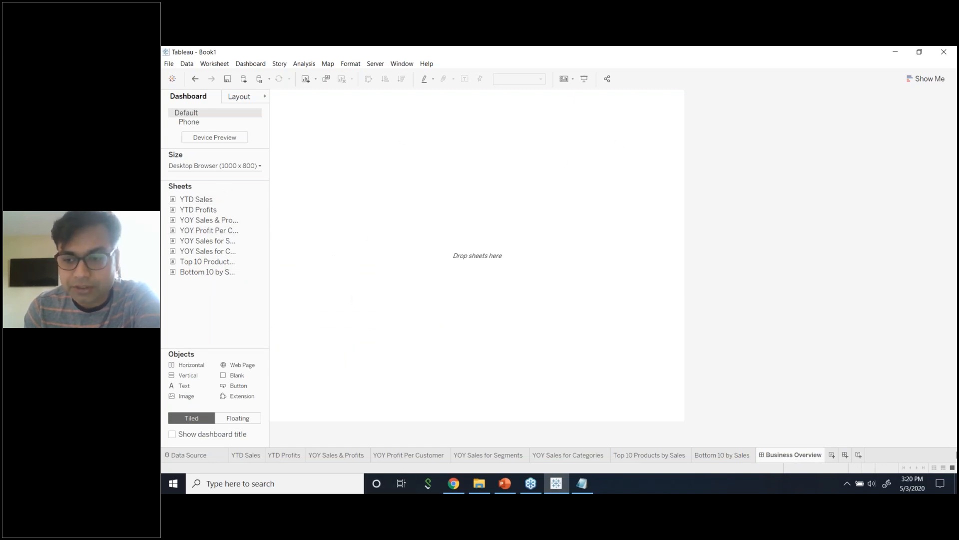
On the YTD Sales sheet, filter Order Date by year to keep only 2018.
click(255, 456)
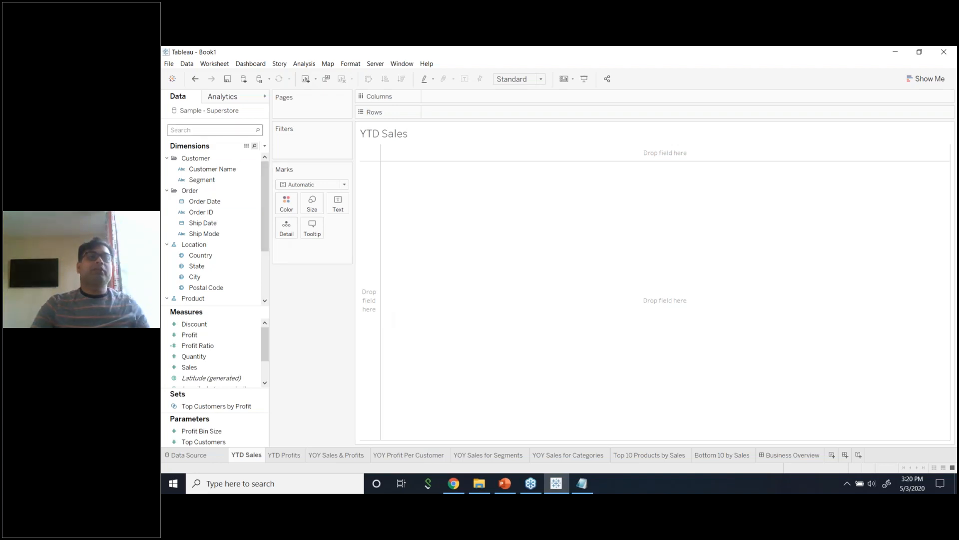
text(yea)
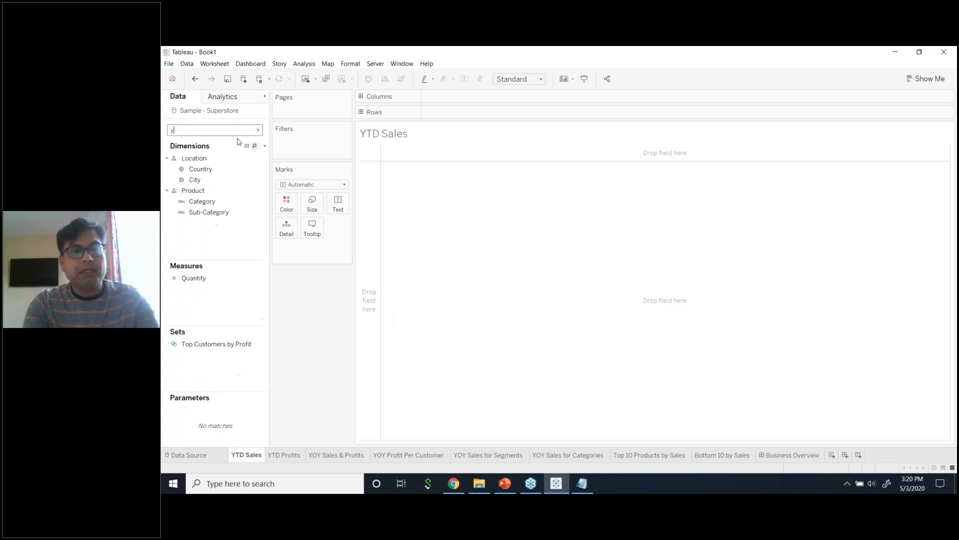
key(BackSpace)
key(BackSpace)
key(BackSpace)
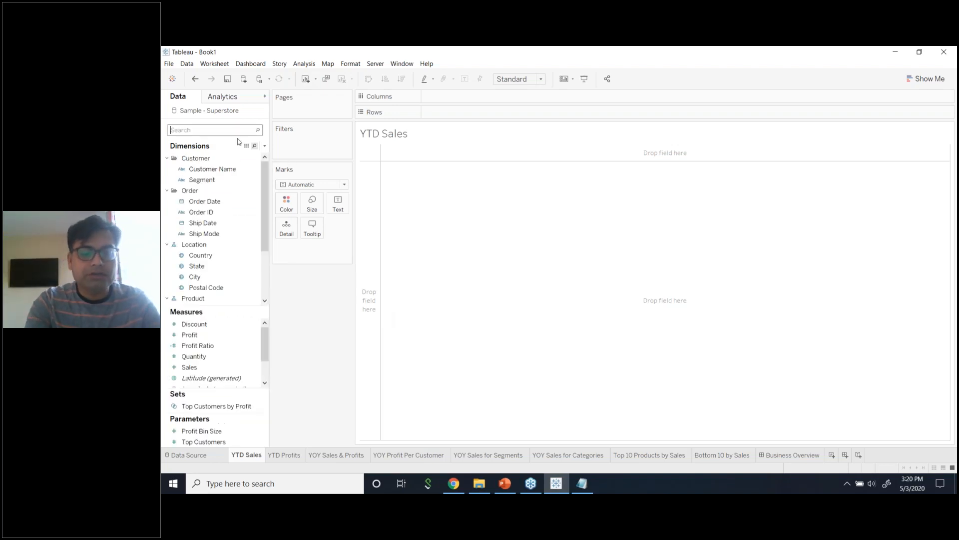
text(dat)
drag(210, 165, 300, 142)
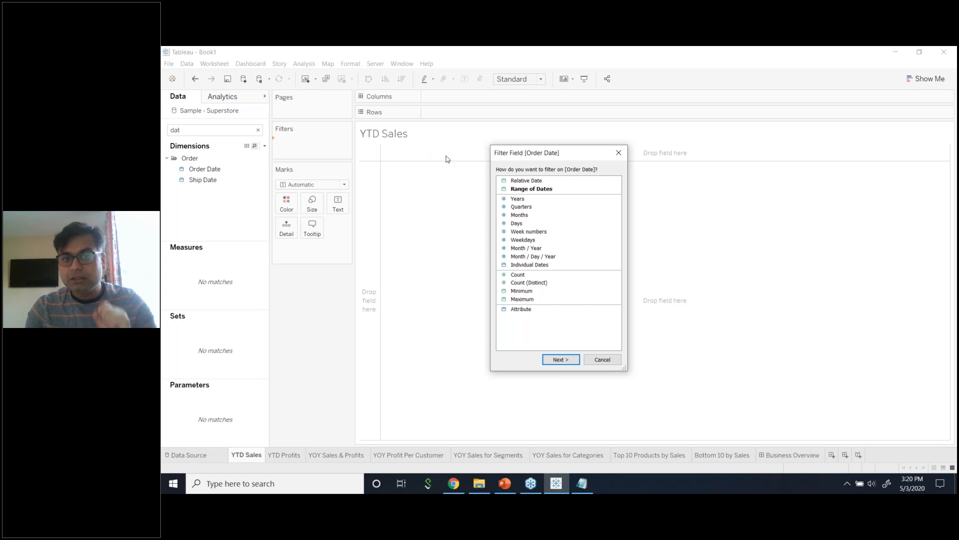
click(529, 199)
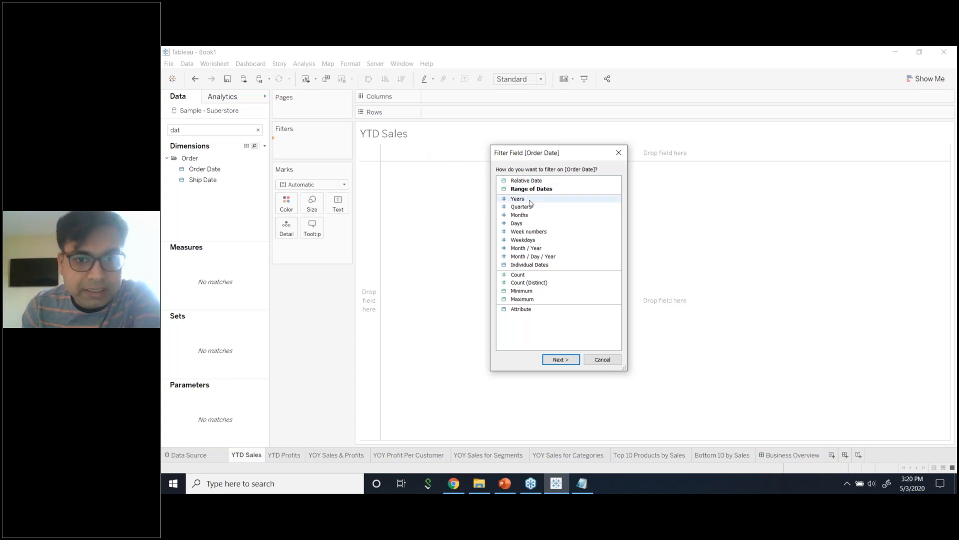
click(560, 360)
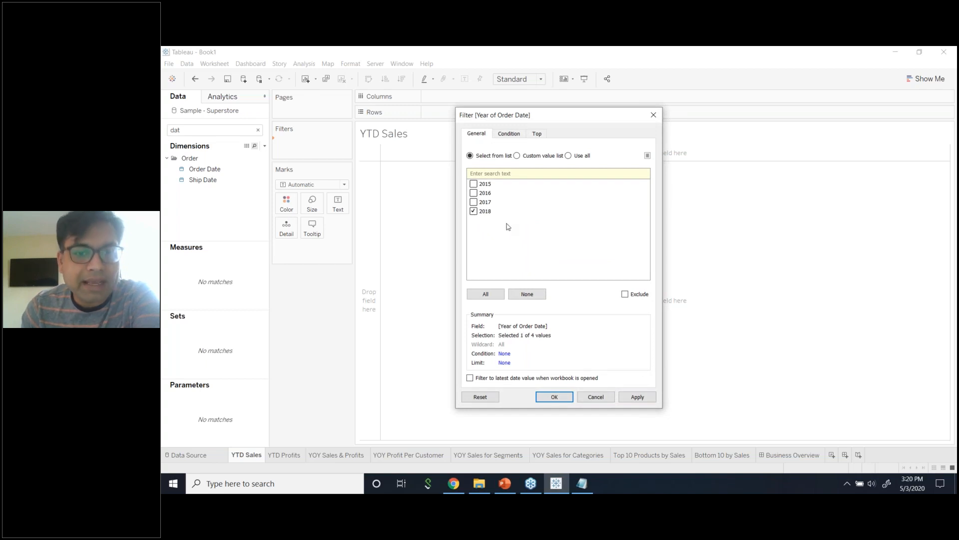
click(645, 401)
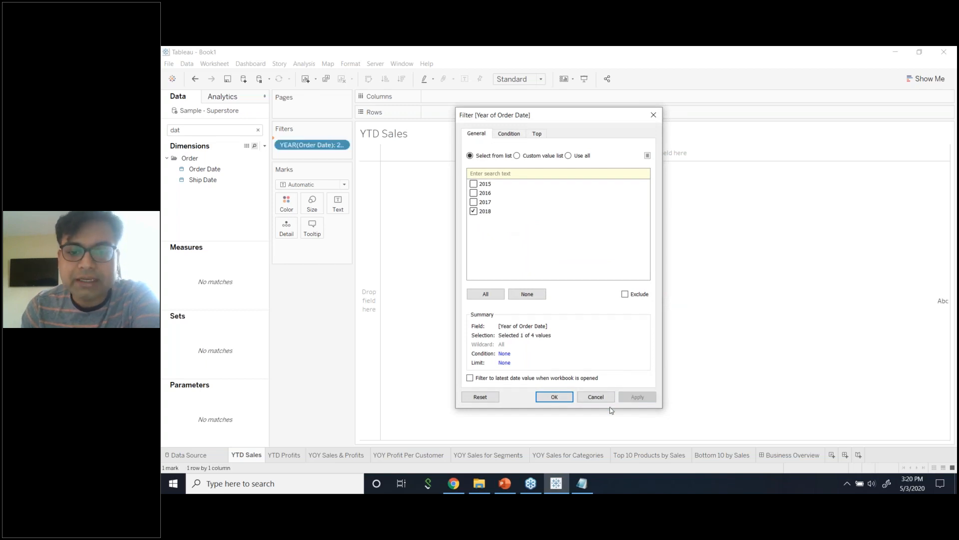
click(557, 398)
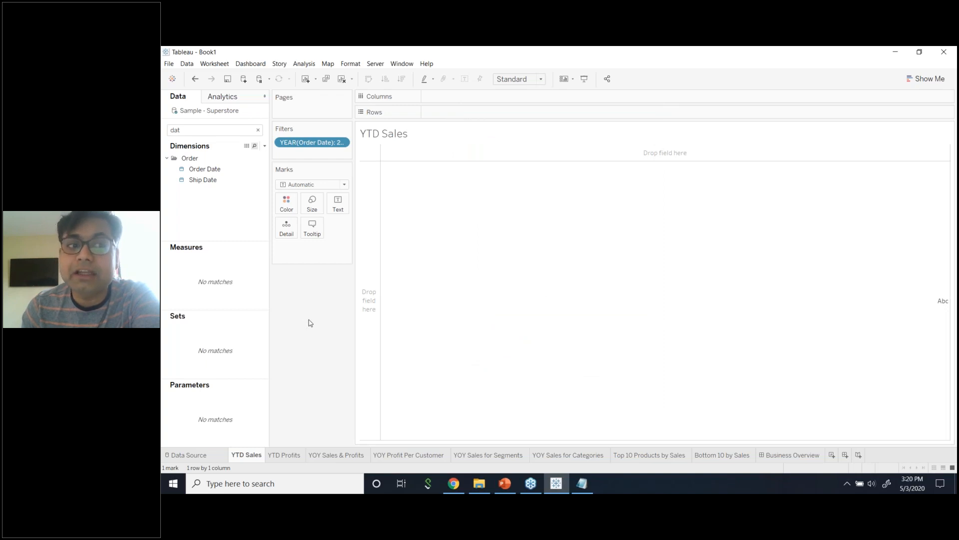
Place SUM(Sales) on Rows as a single bar.
click(240, 128)
text(sal)
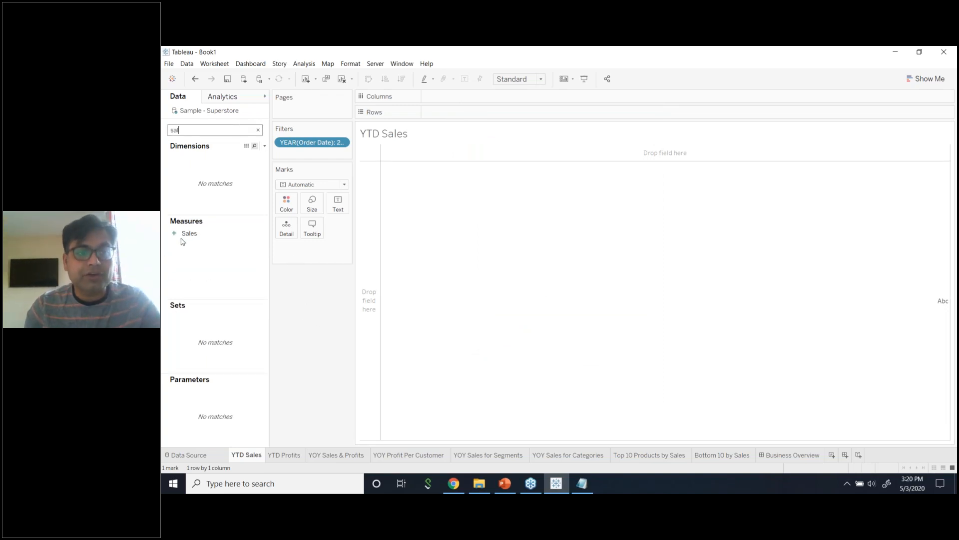
drag(185, 235, 435, 119)
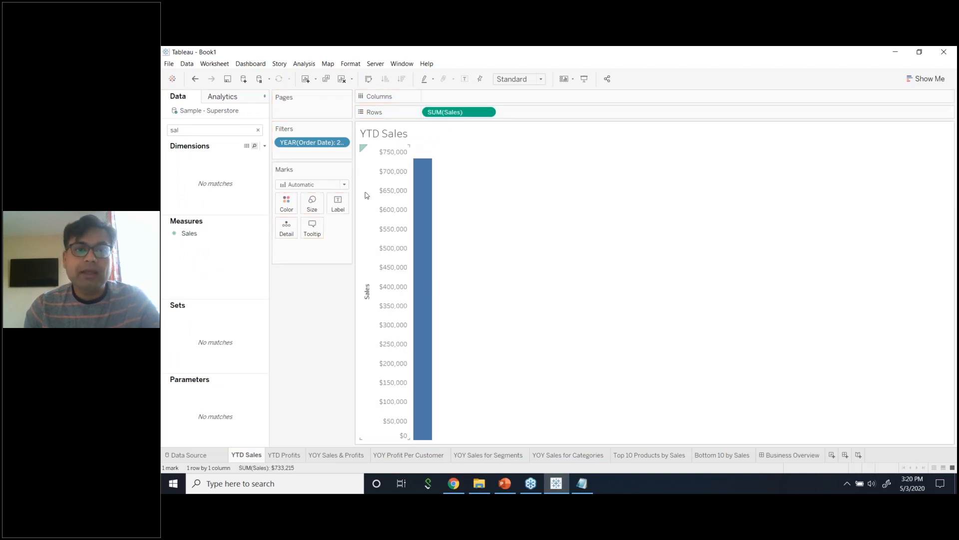
click(345, 184)
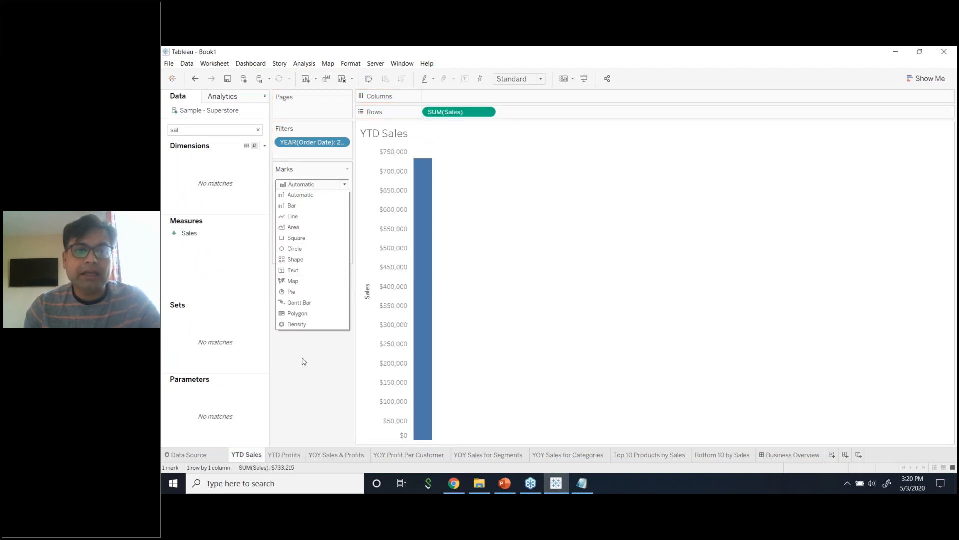
click(484, 124)
drag(480, 112, 339, 203)
key(ctrl+z)
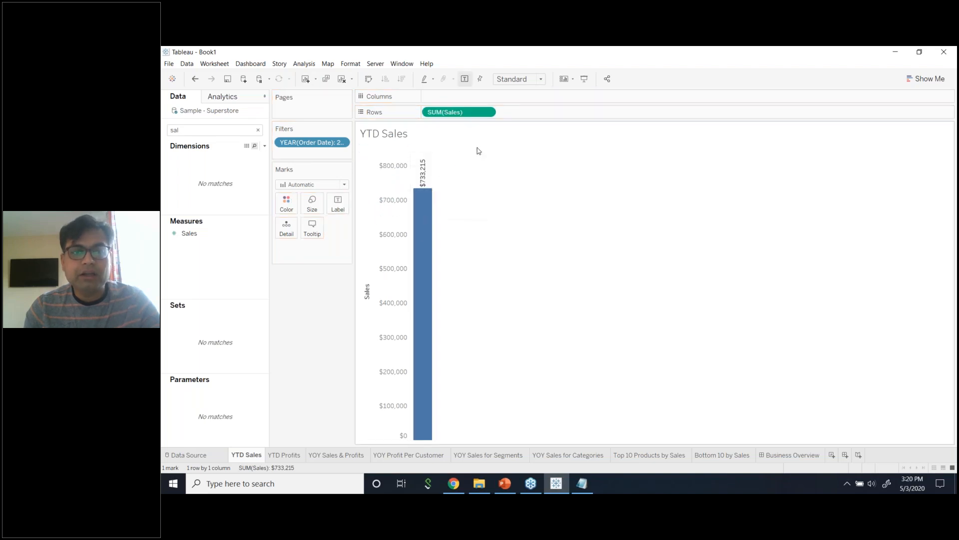
Show Sales as a Text mark ($733,215), hide the axis header, and widen the column.
click(344, 184)
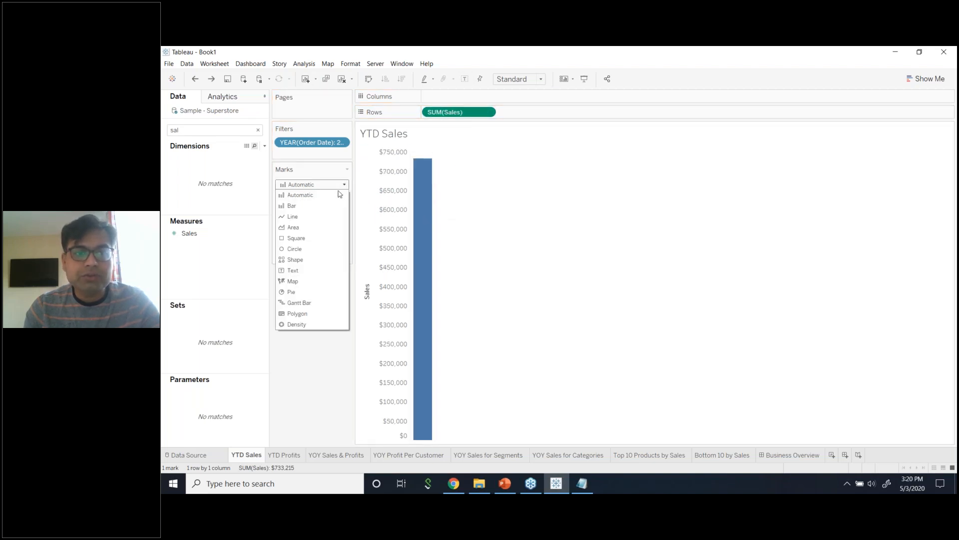
click(308, 272)
drag(445, 112, 343, 209)
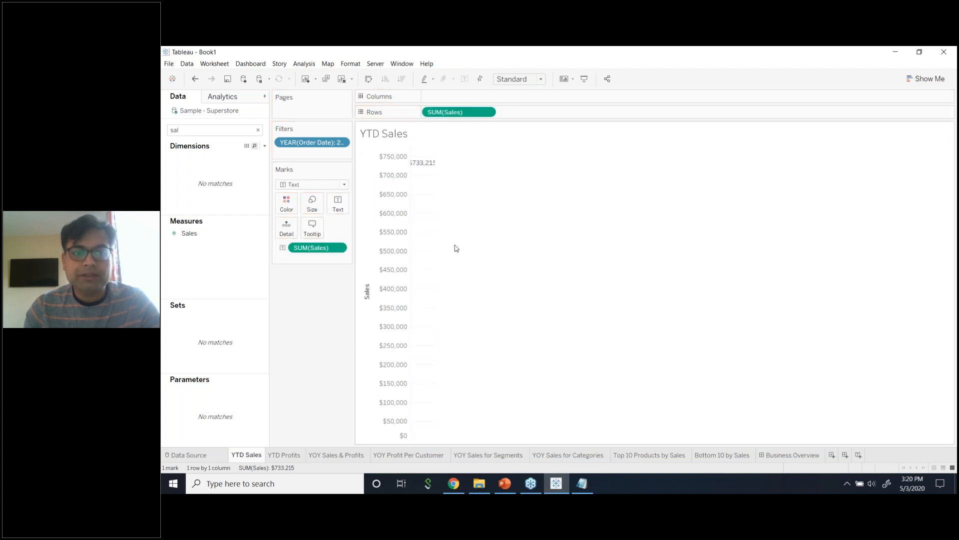
right_click(402, 181)
click(424, 236)
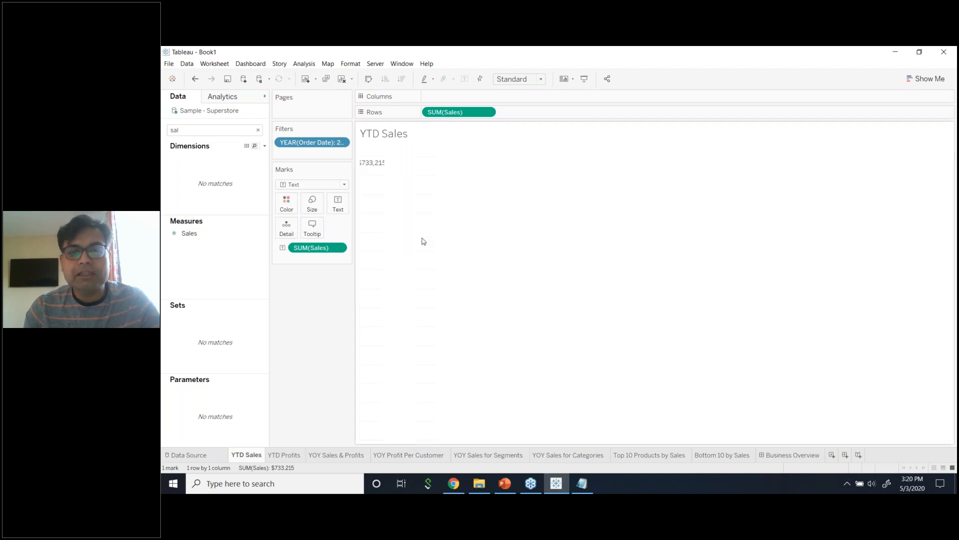
drag(386, 170, 434, 177)
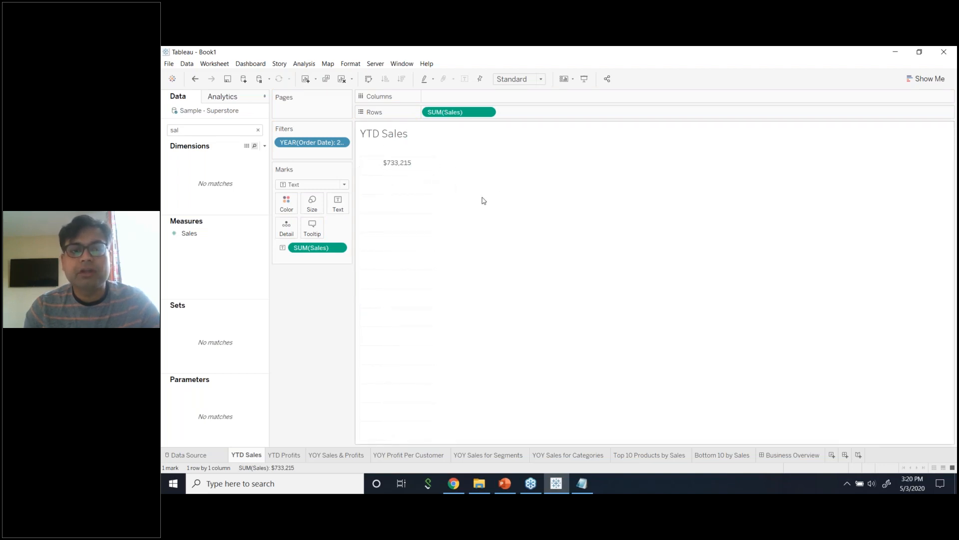
Open Show Me and remove SUM(Sales) from the view, leaving it empty.
click(912, 79)
click(338, 249)
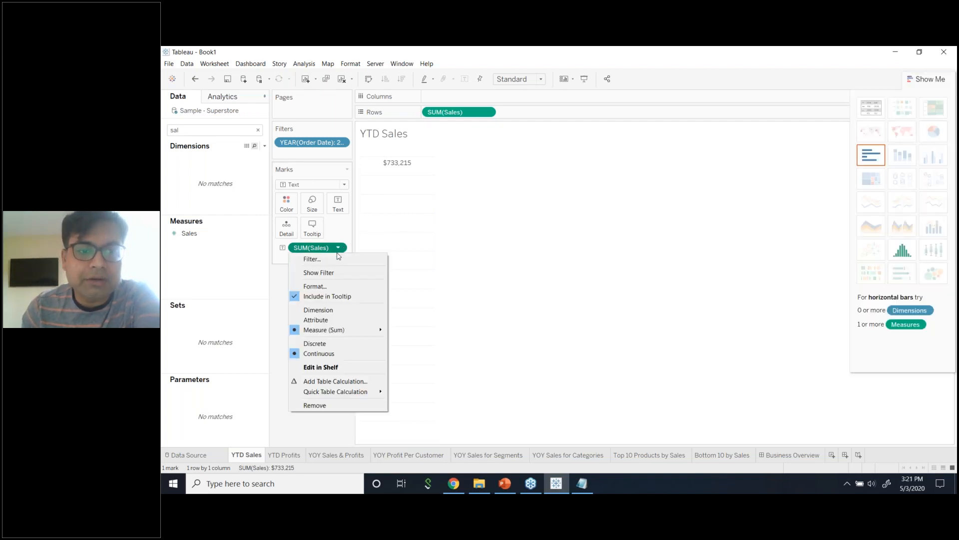
click(343, 407)
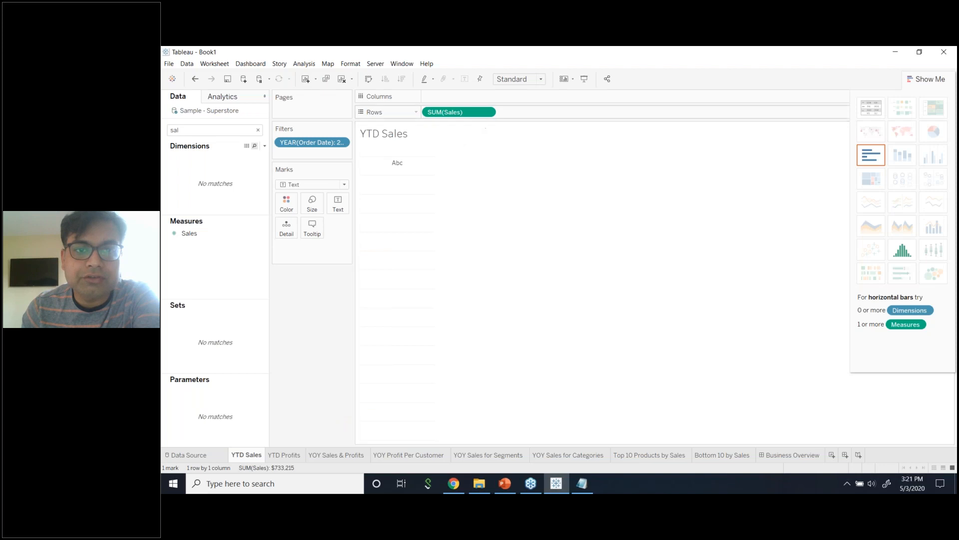
click(490, 112)
click(452, 277)
click(193, 234)
drag(193, 235, 475, 118)
click(869, 111)
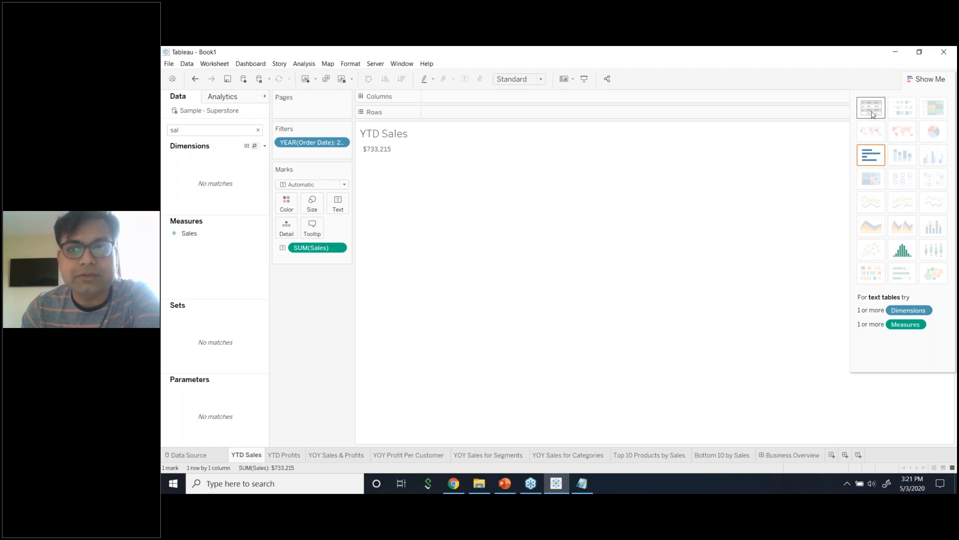
click(339, 248)
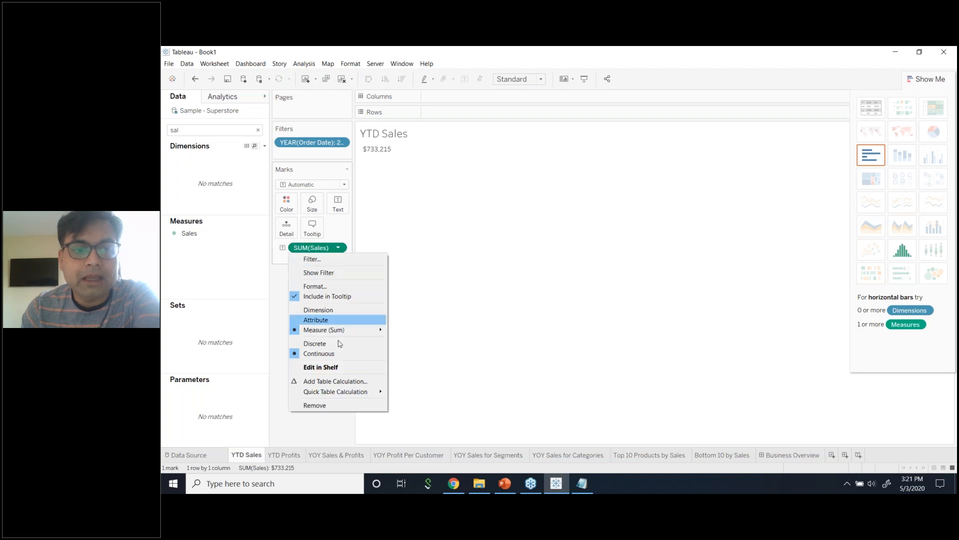
click(336, 408)
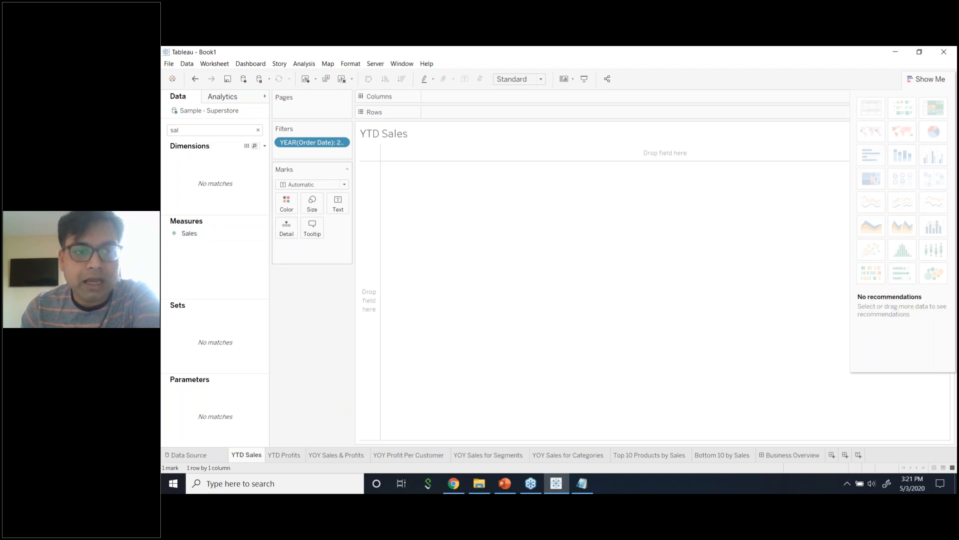
Remove the YEAR(Order Date) filter and clear the field search.
click(344, 143)
click(311, 158)
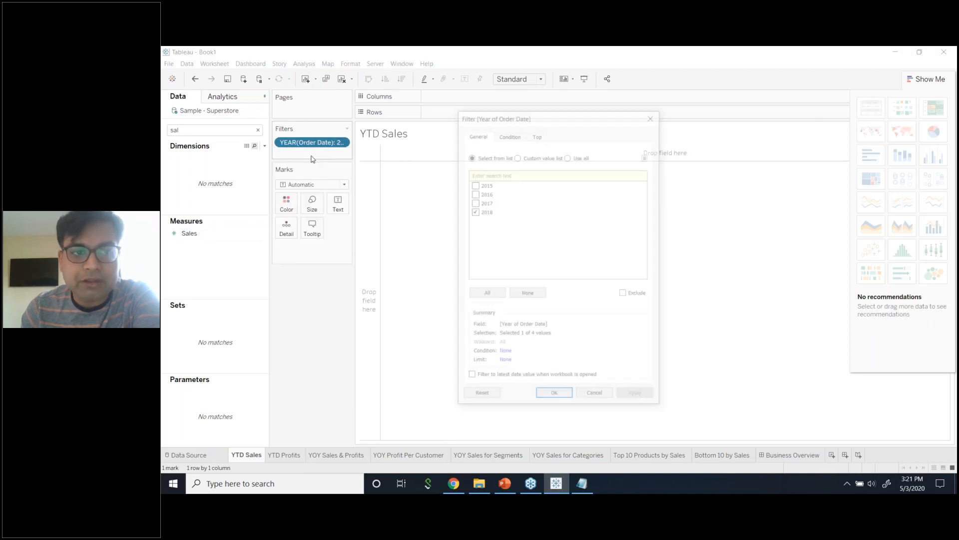
click(654, 112)
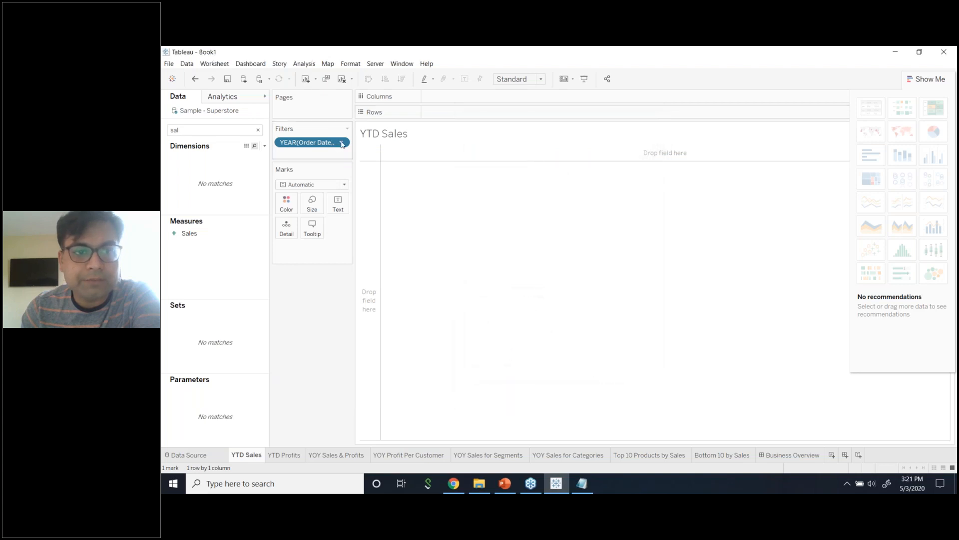
click(342, 144)
click(322, 404)
click(204, 130)
key(BackSpace)
key(BackSpace)
key(BackSpace)
Re-add an Order Date filter by year, keeping only 2018.
text(dat)
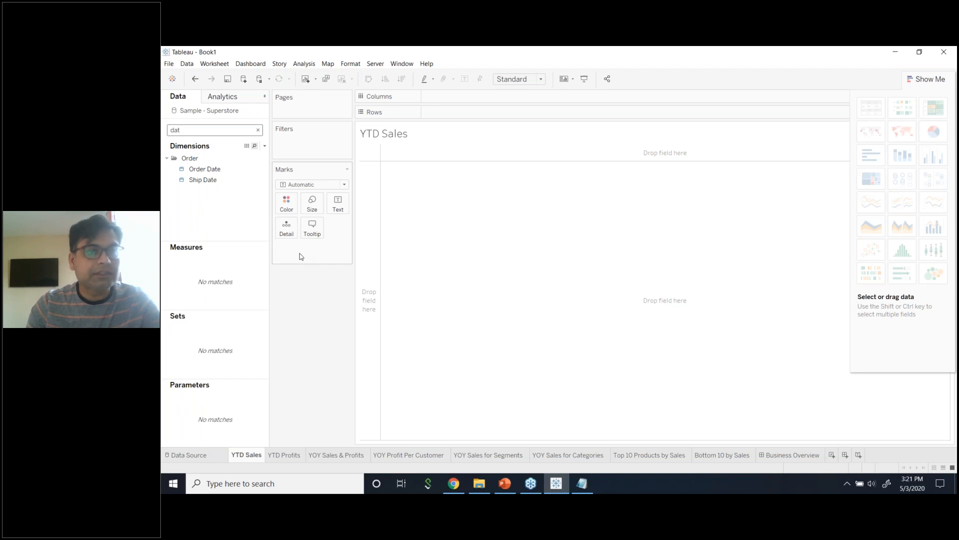
drag(227, 170, 302, 149)
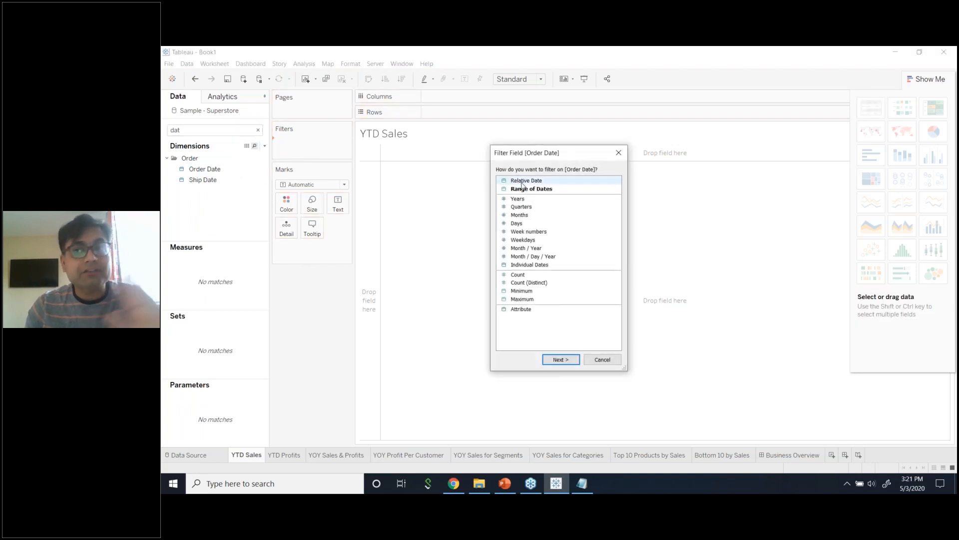
click(517, 199)
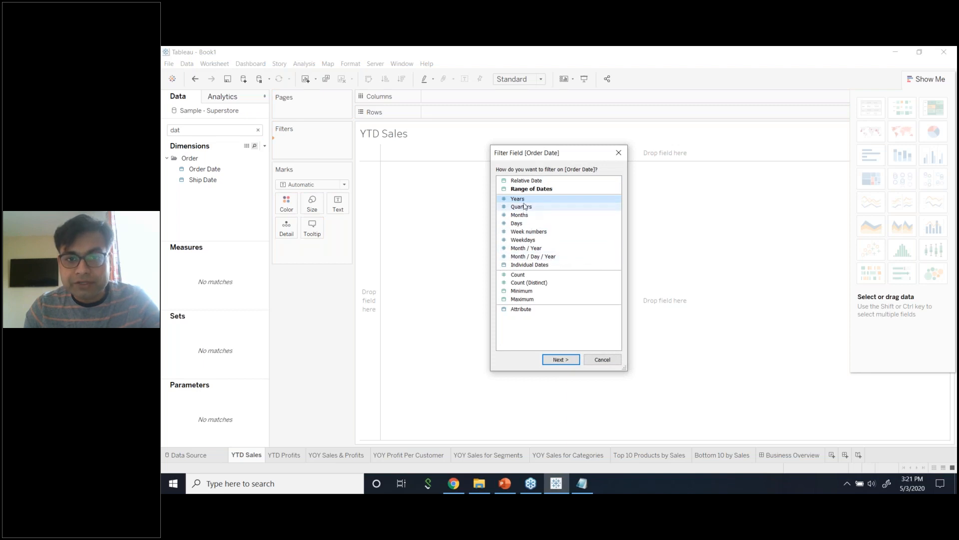
click(560, 360)
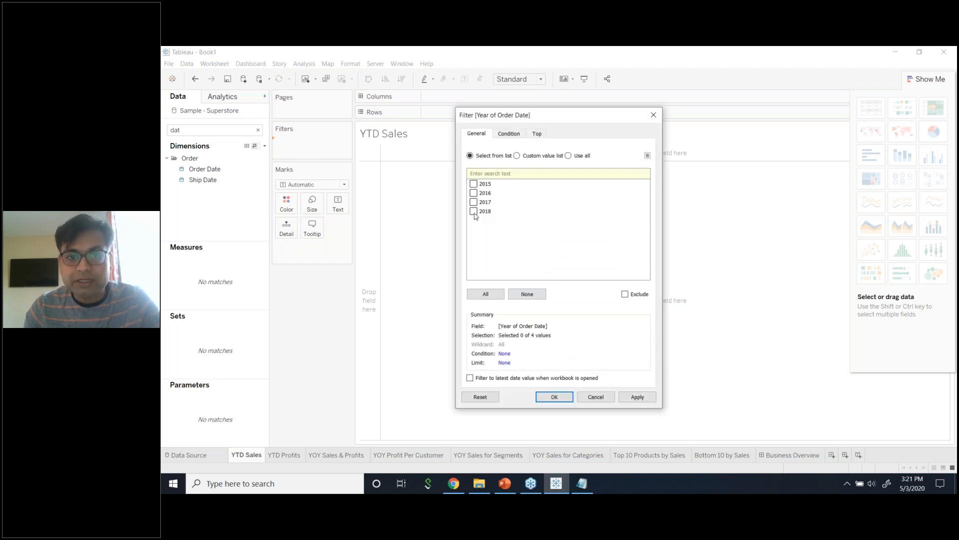
click(637, 396)
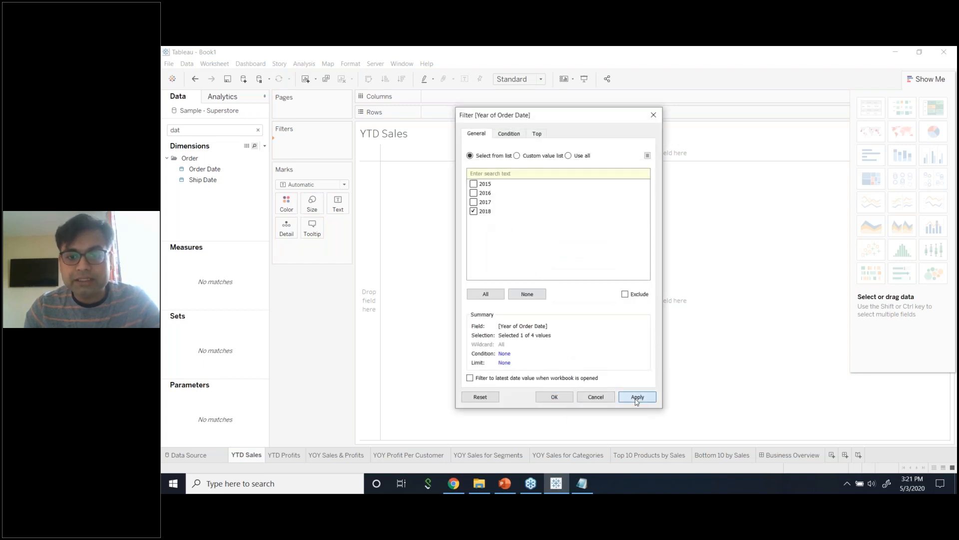
click(553, 397)
double_click(227, 133)
Drag Sales onto Rows and switch to a text table showing $733,215.
text(sl)
key(BackSpace)
text(al)
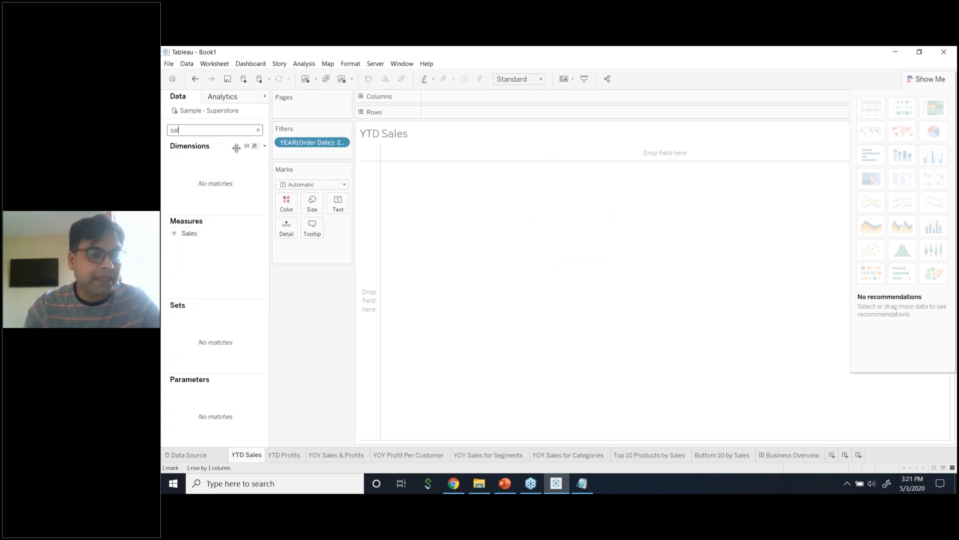
drag(237, 234, 480, 118)
drag(189, 233, 465, 118)
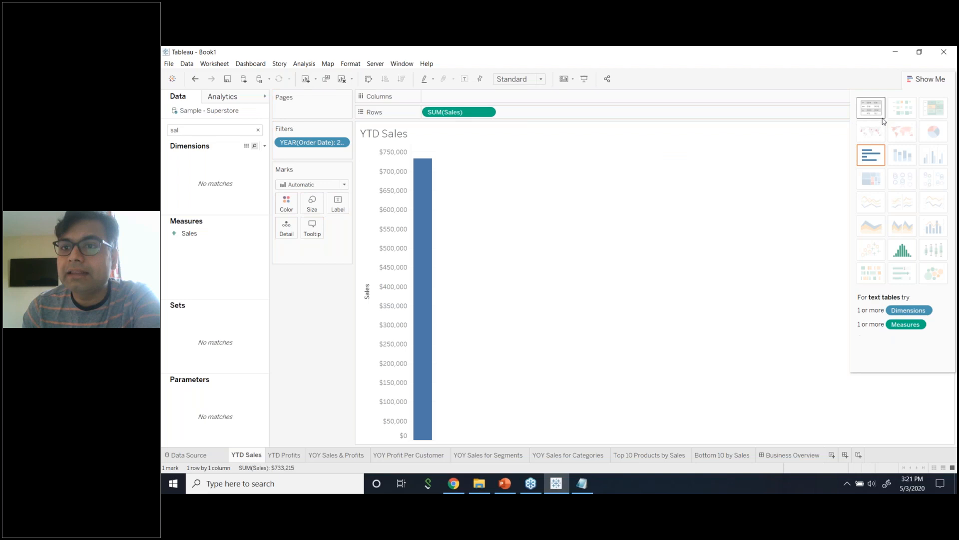
click(872, 108)
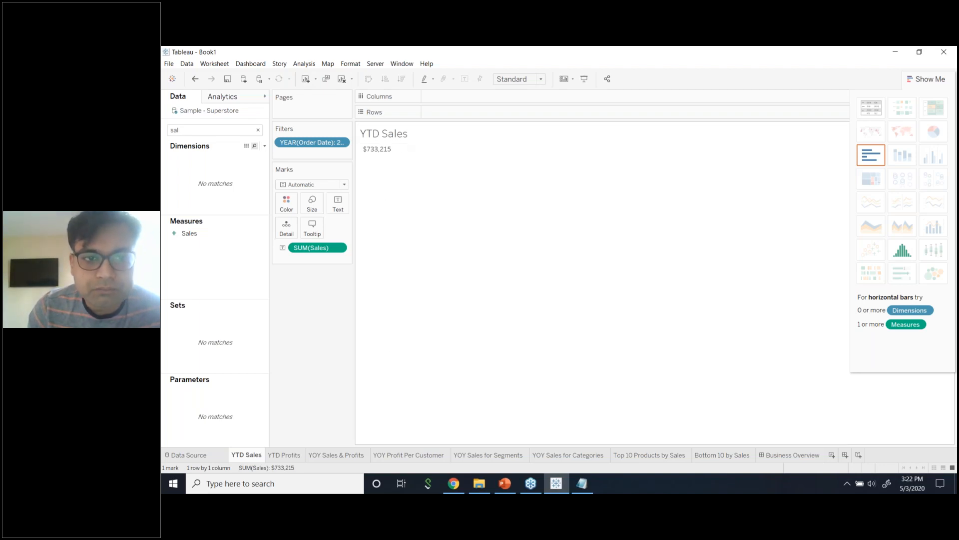
Look at the Text mark settings and the title editor without making changes.
click(337, 204)
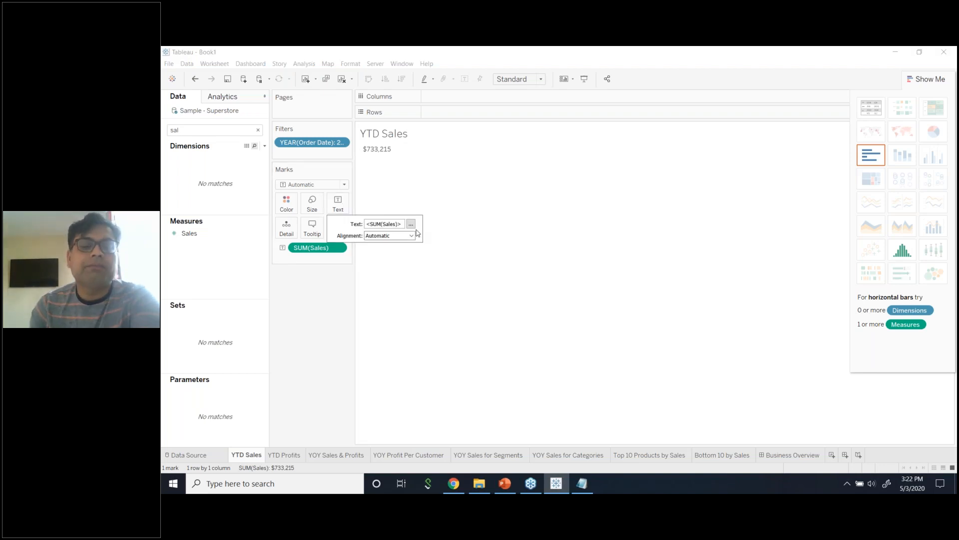
click(319, 295)
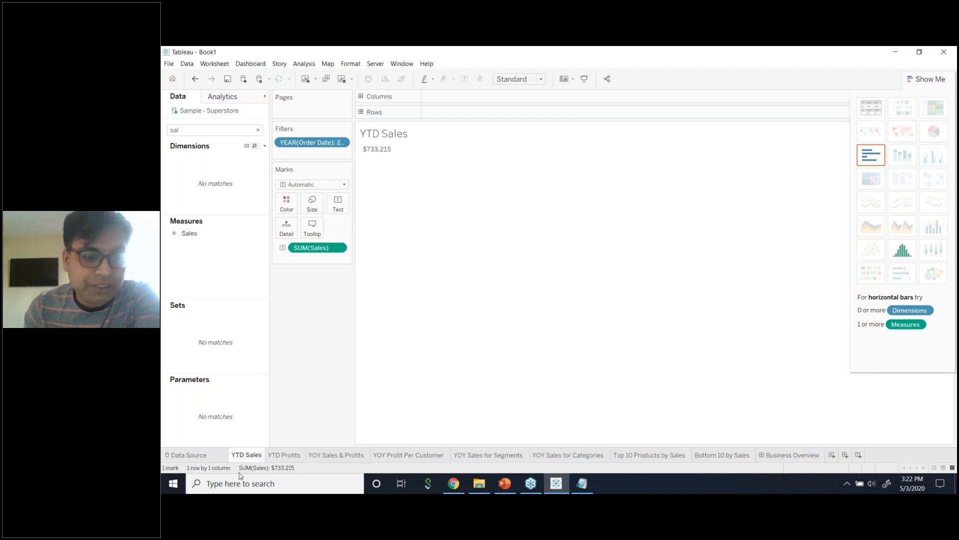
double_click(407, 136)
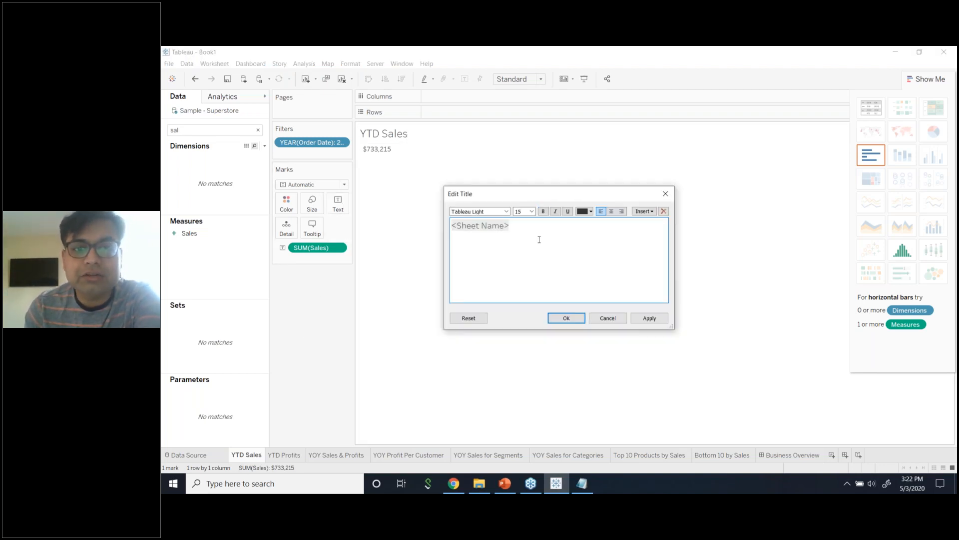
click(665, 194)
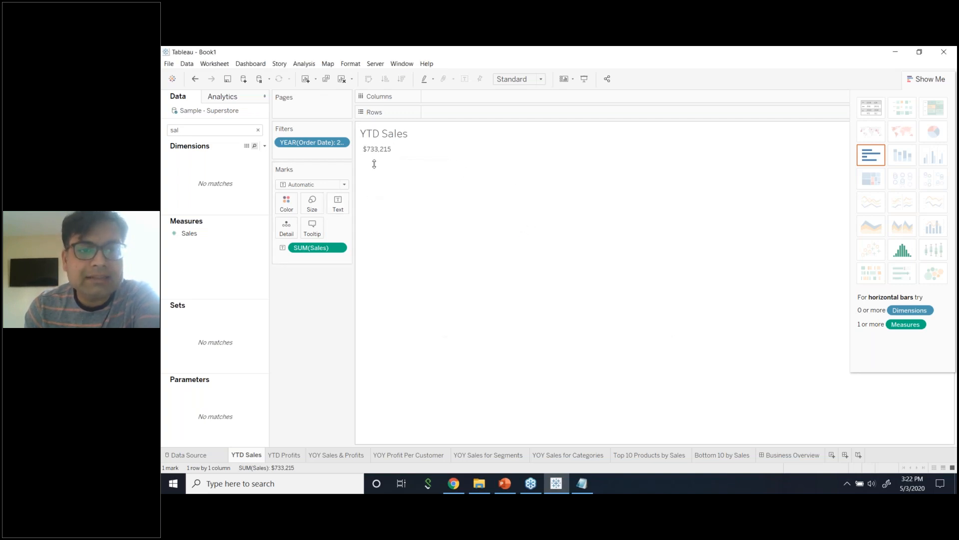
double_click(389, 137)
click(624, 322)
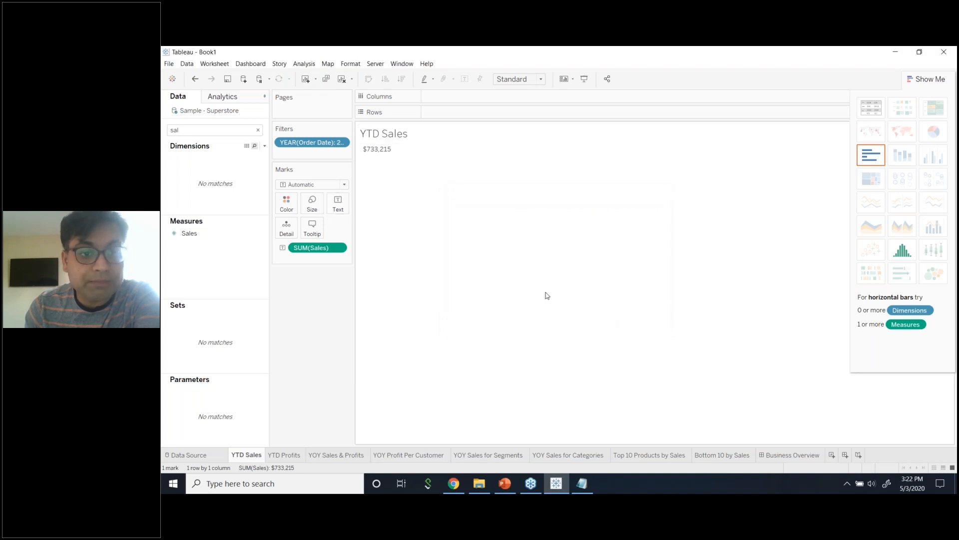
click(337, 203)
click(356, 287)
click(338, 204)
Format the sales figure label in 16-point Tableau Bold.
click(410, 225)
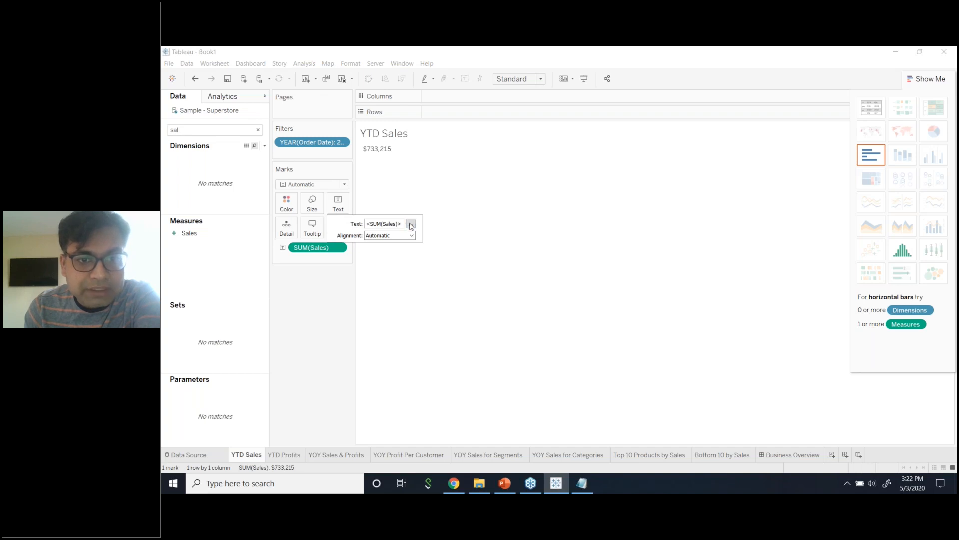
drag(579, 225, 542, 222)
click(506, 211)
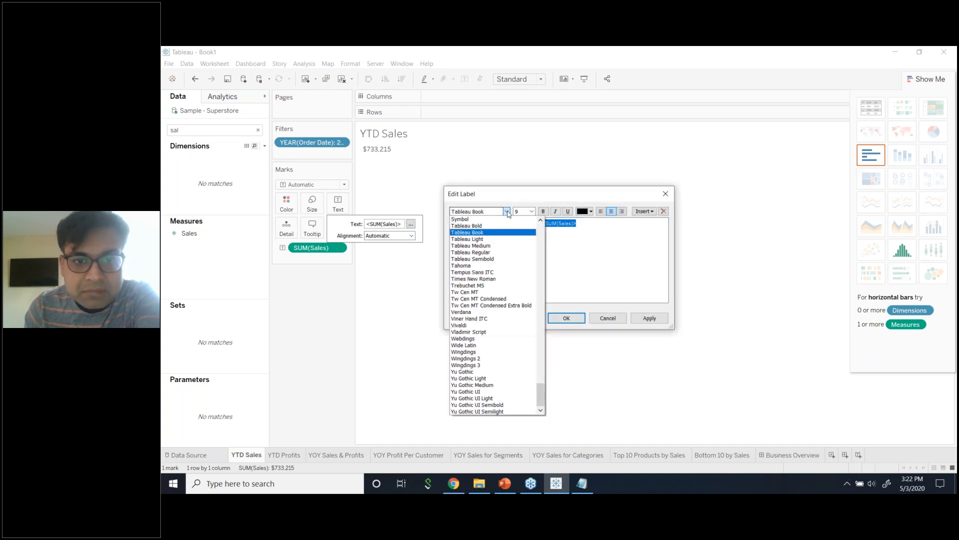
click(497, 226)
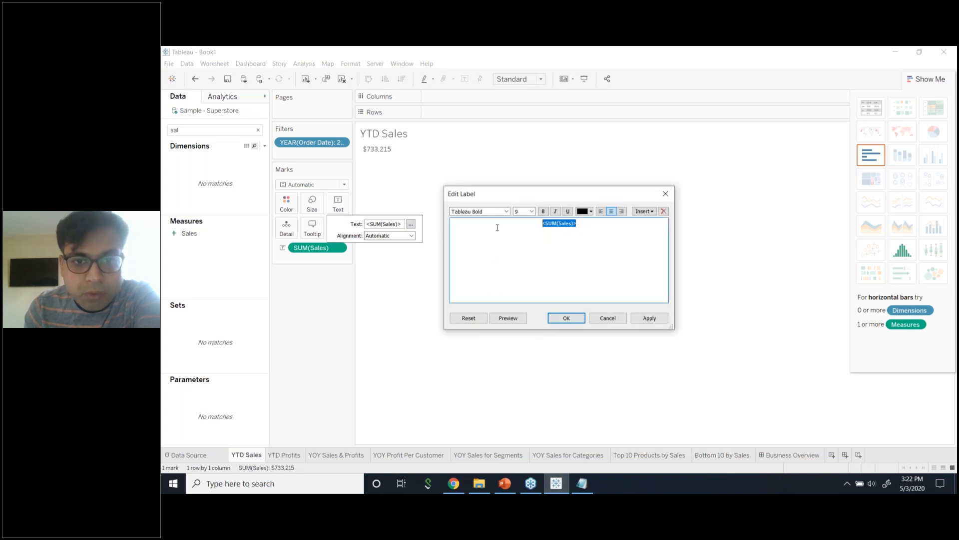
click(532, 211)
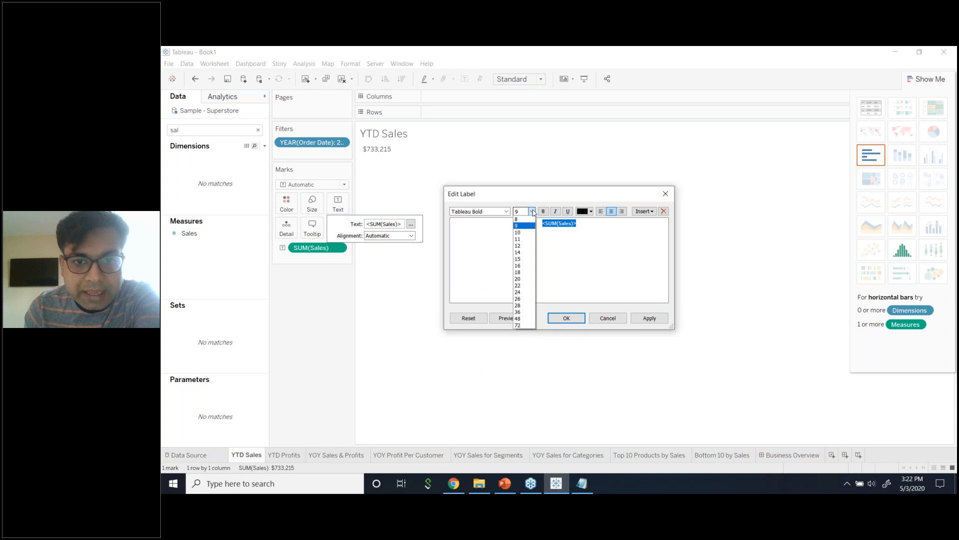
click(526, 265)
click(508, 318)
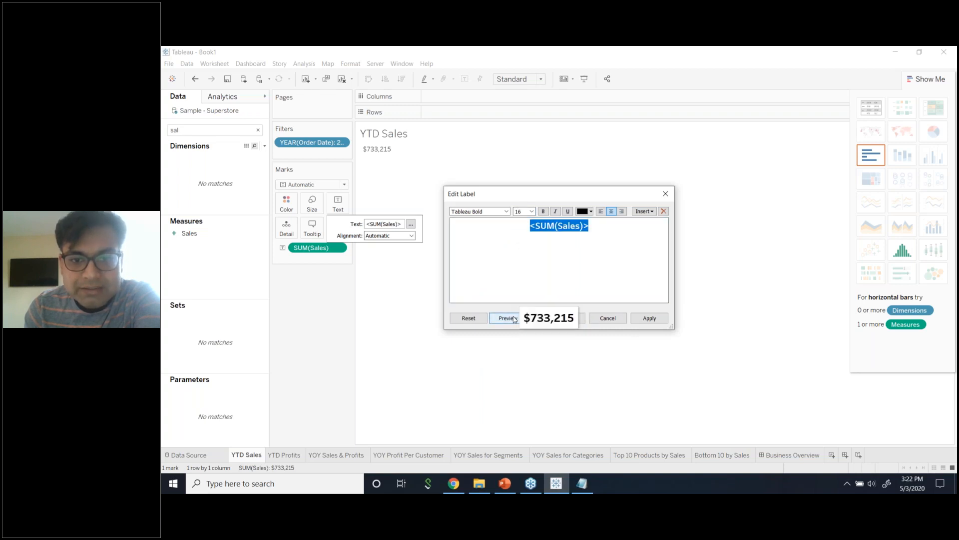
click(649, 319)
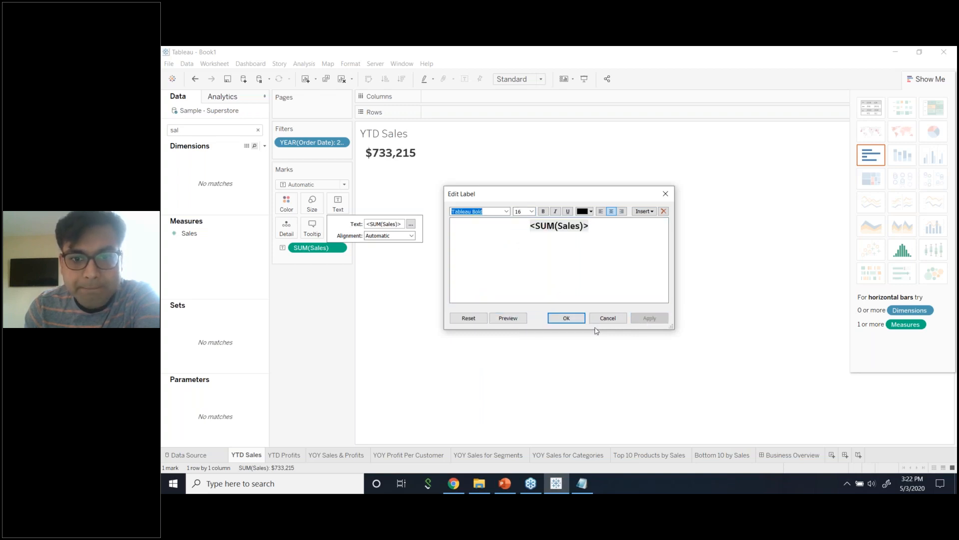
click(577, 323)
click(567, 318)
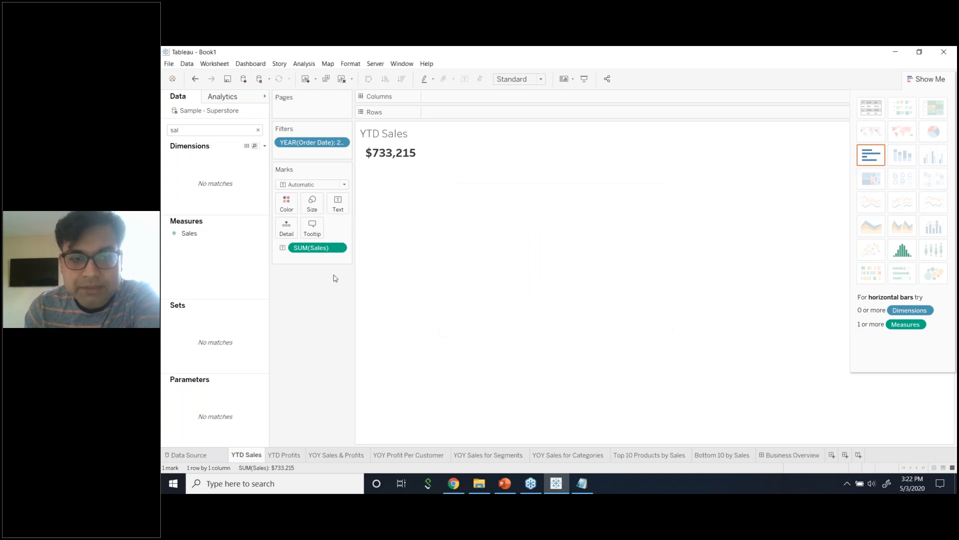
Centre the YTD Sales title, then undo the centring.
double_click(408, 137)
drag(524, 225, 453, 226)
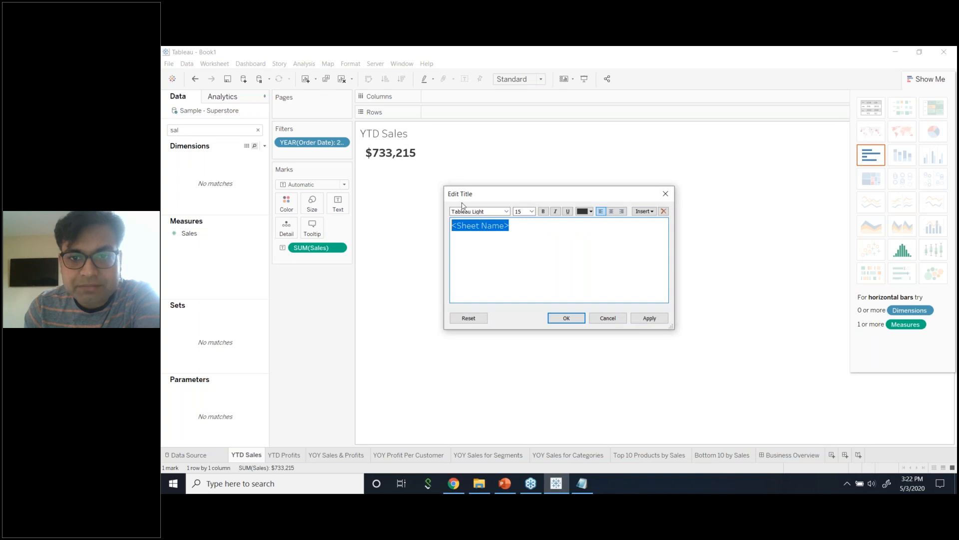
click(613, 212)
click(644, 321)
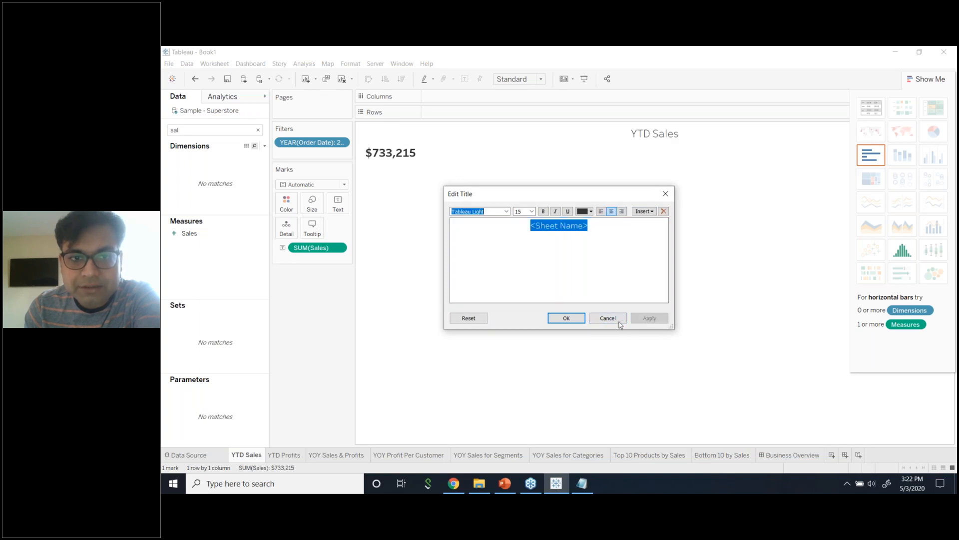
click(566, 318)
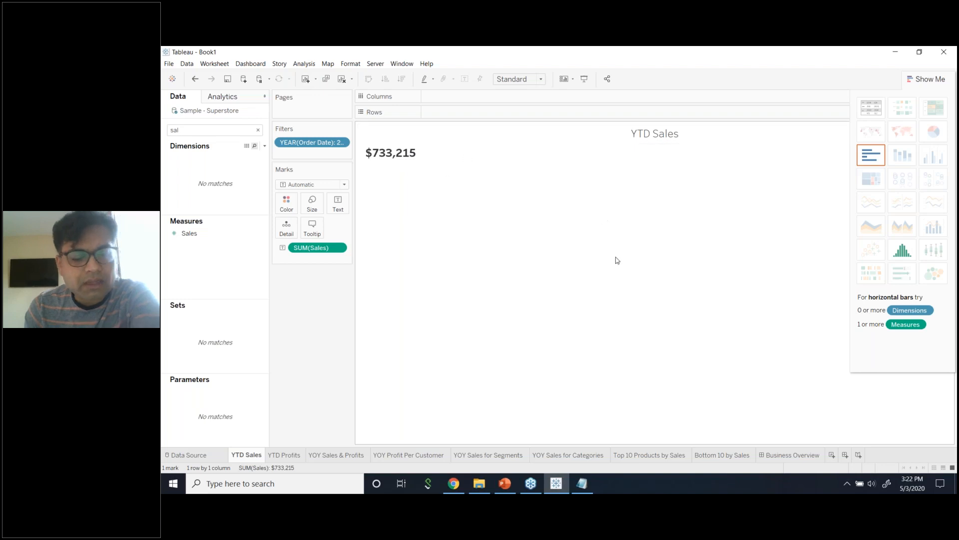
key(ctrl+z)
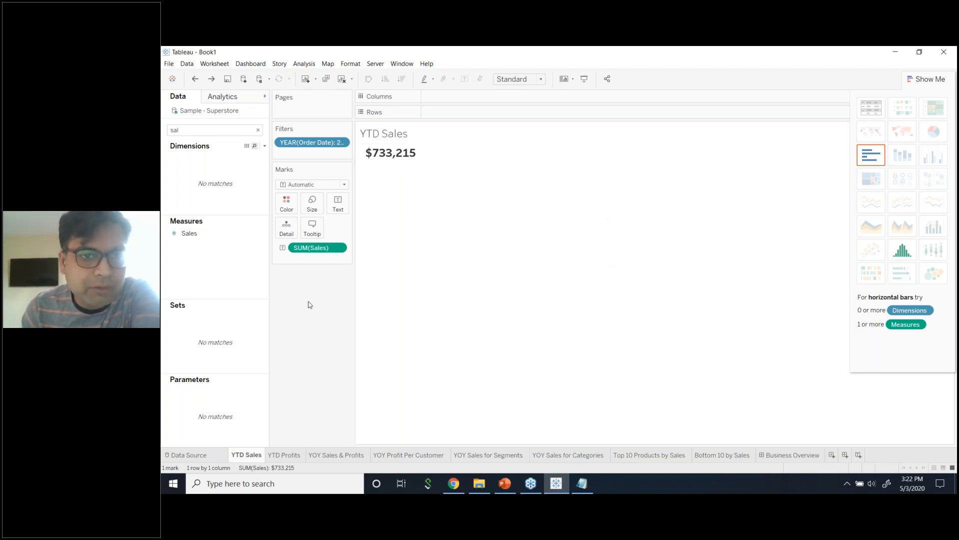
click(337, 202)
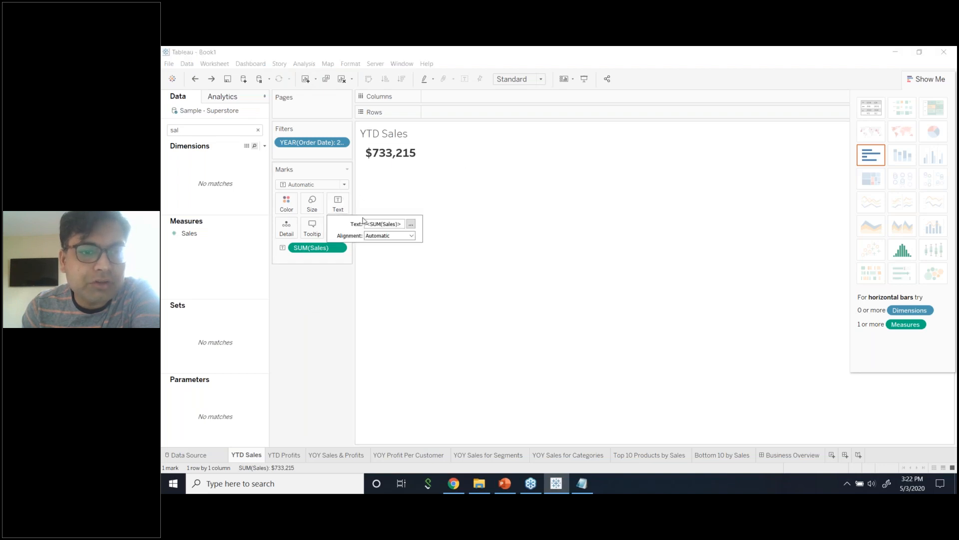
click(411, 224)
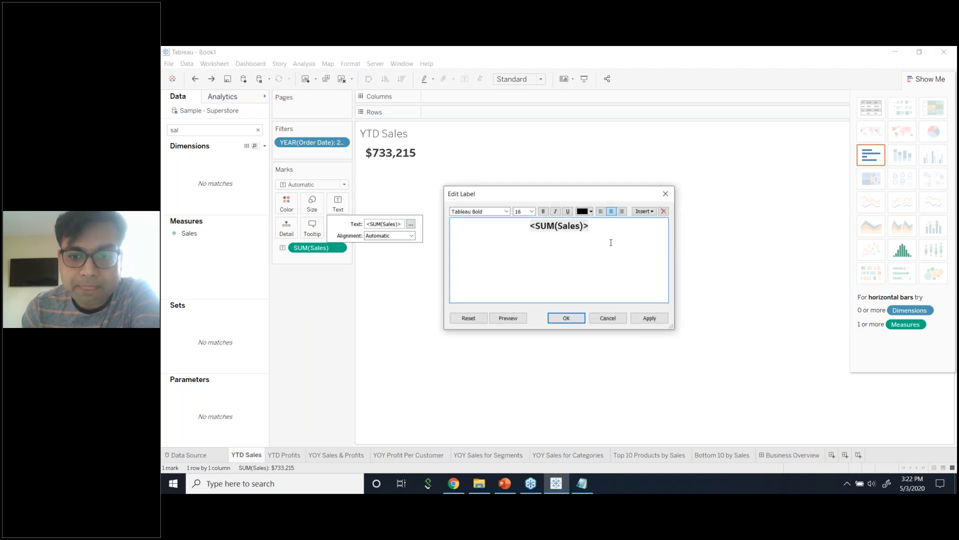
click(618, 318)
click(949, 75)
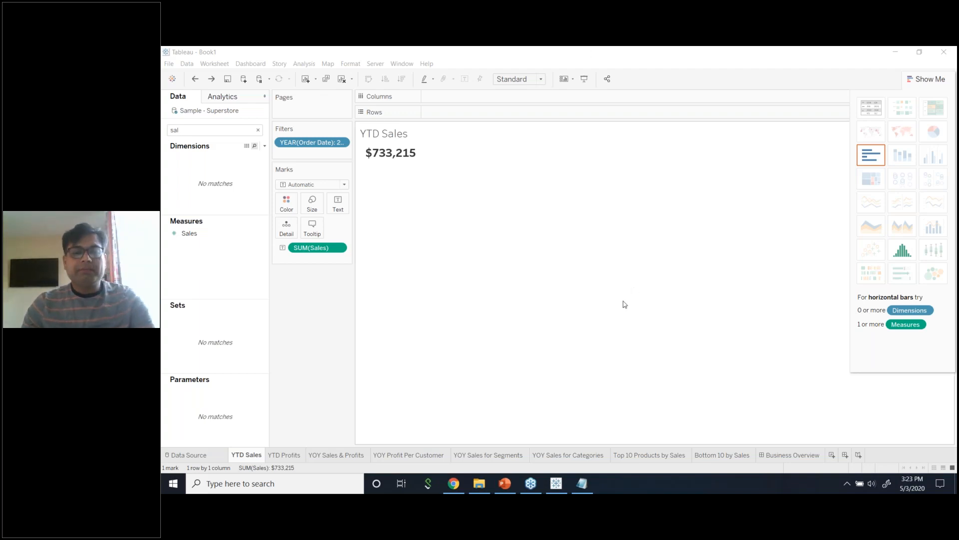
Sign in to Tableau Public in Chrome, then sign out from the account menu.
click(454, 483)
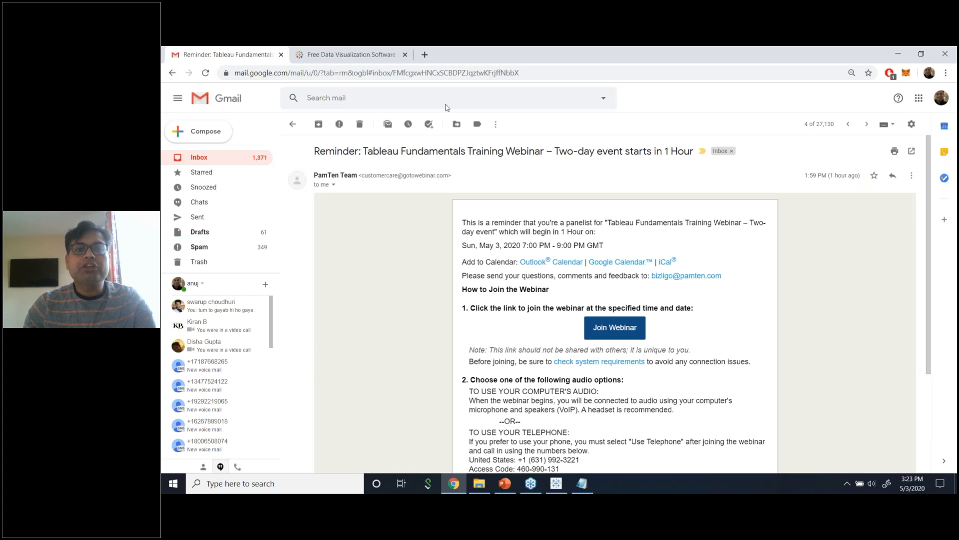
click(410, 55)
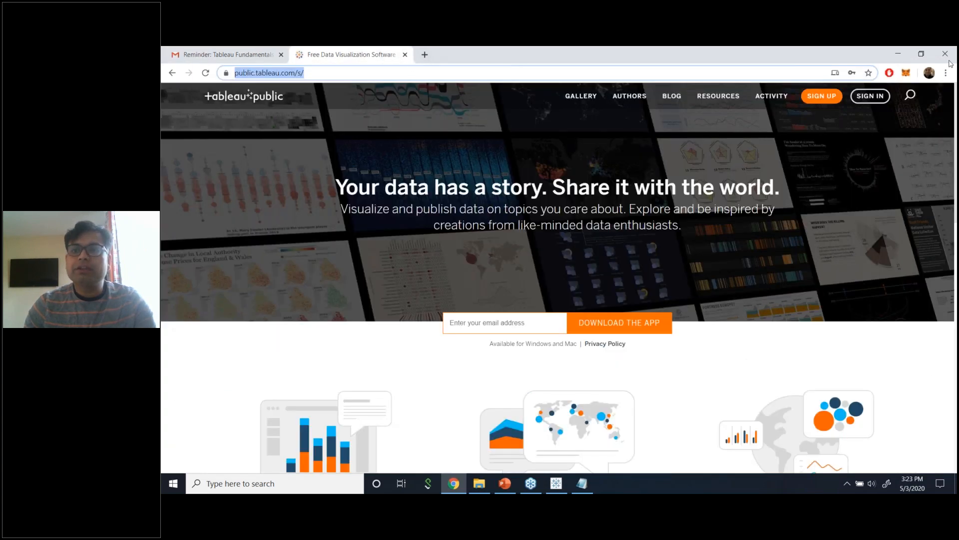
click(803, 68)
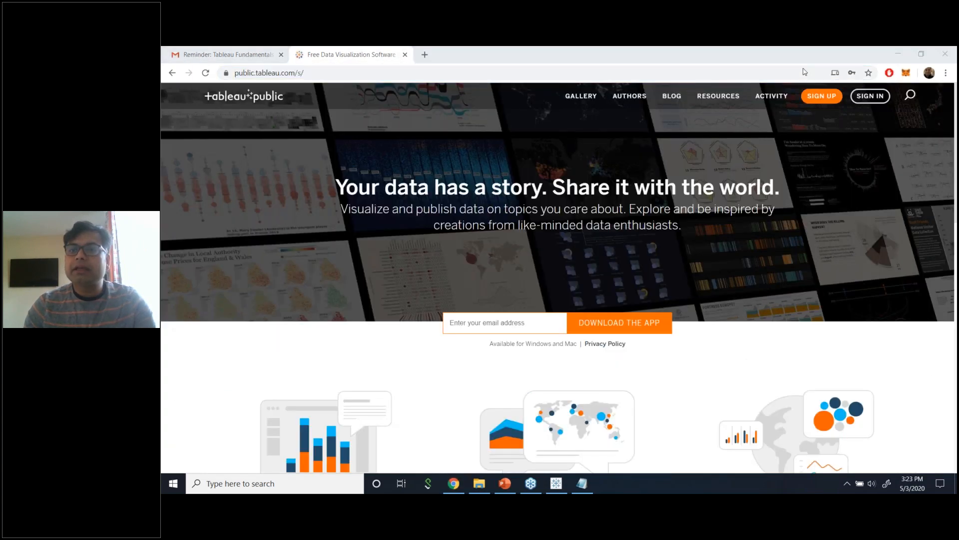
click(870, 95)
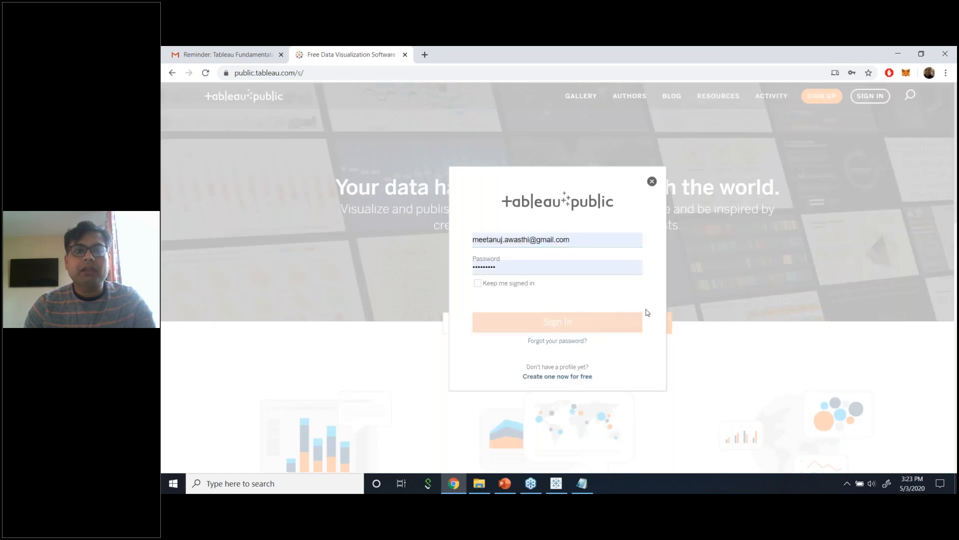
click(638, 322)
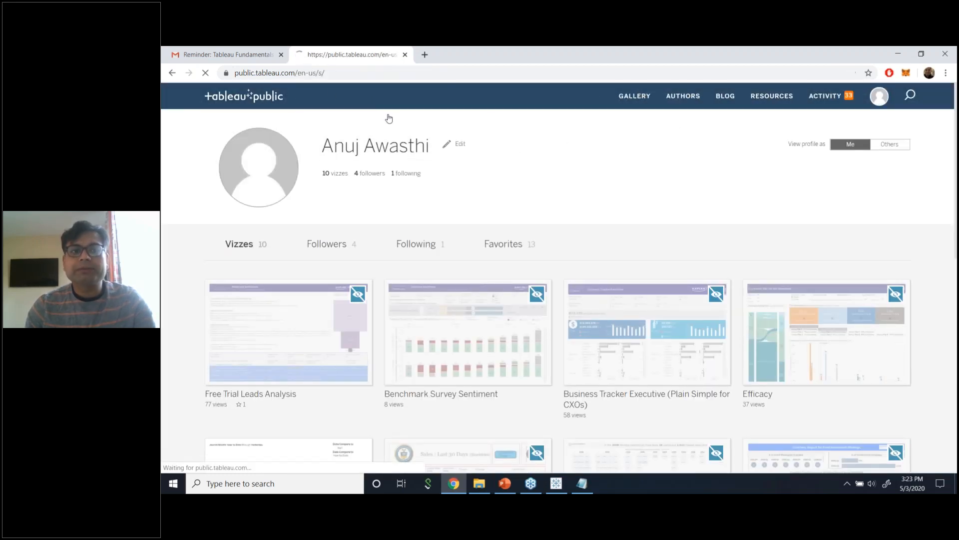
click(298, 108)
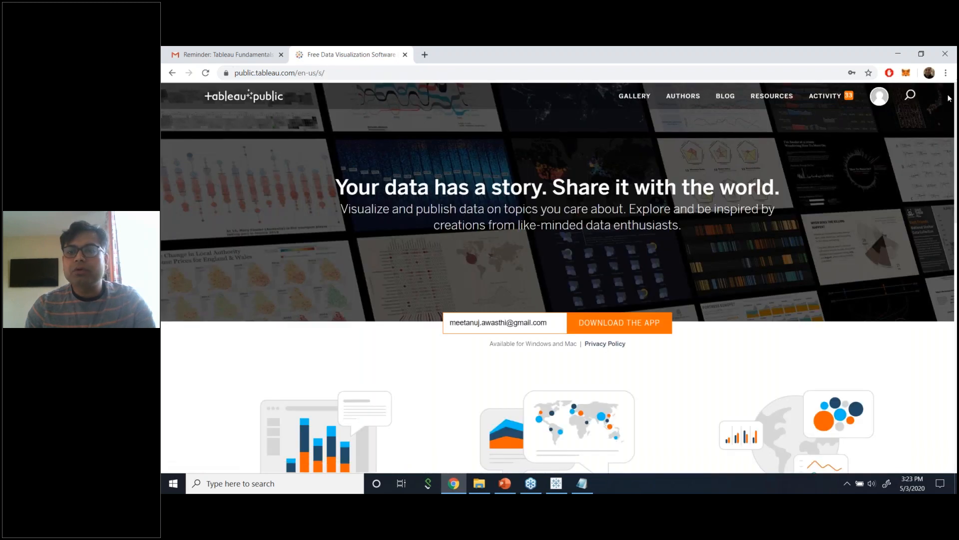
click(880, 97)
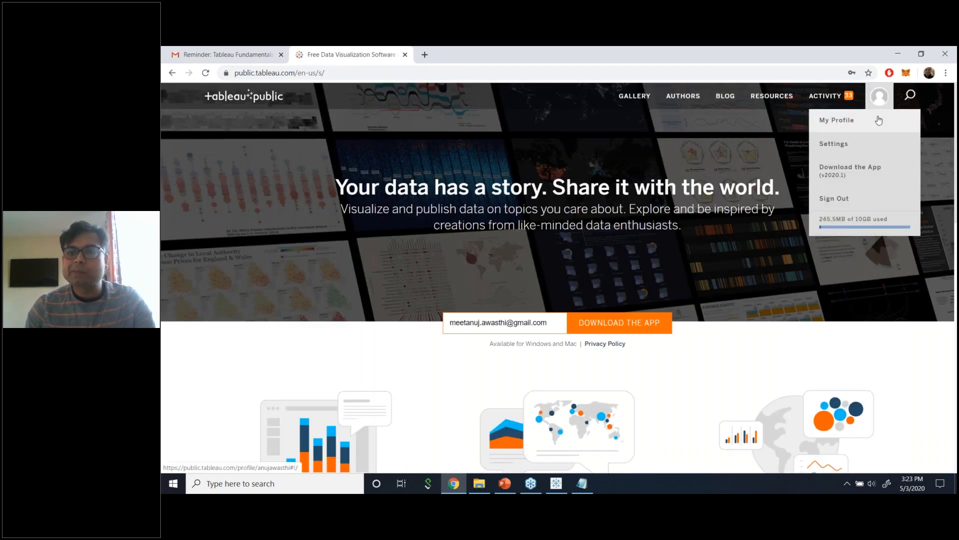
click(834, 198)
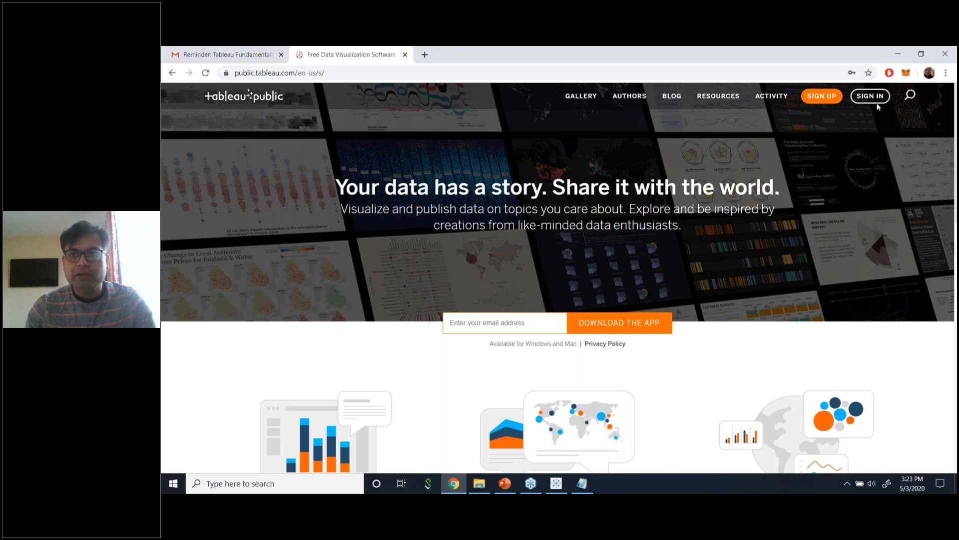
click(832, 99)
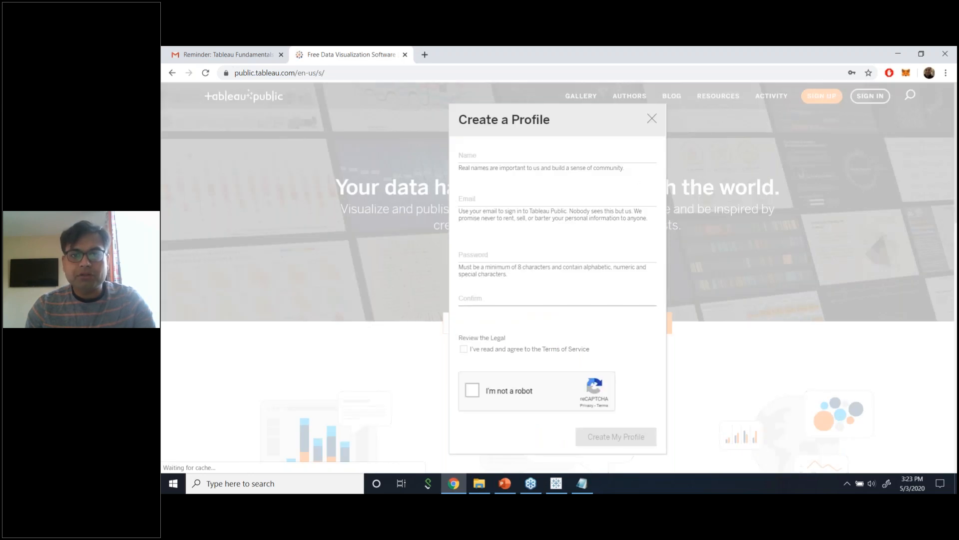
click(652, 118)
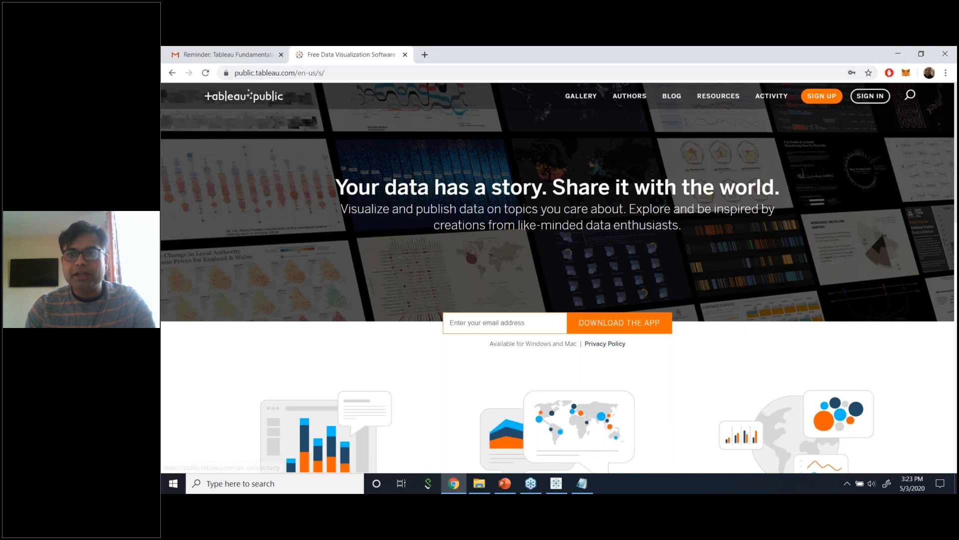
click(822, 96)
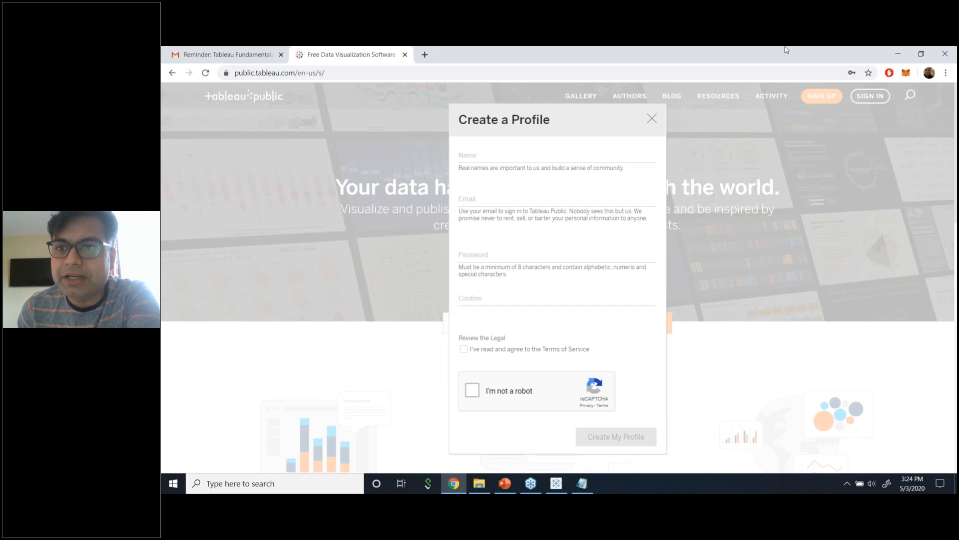
click(652, 119)
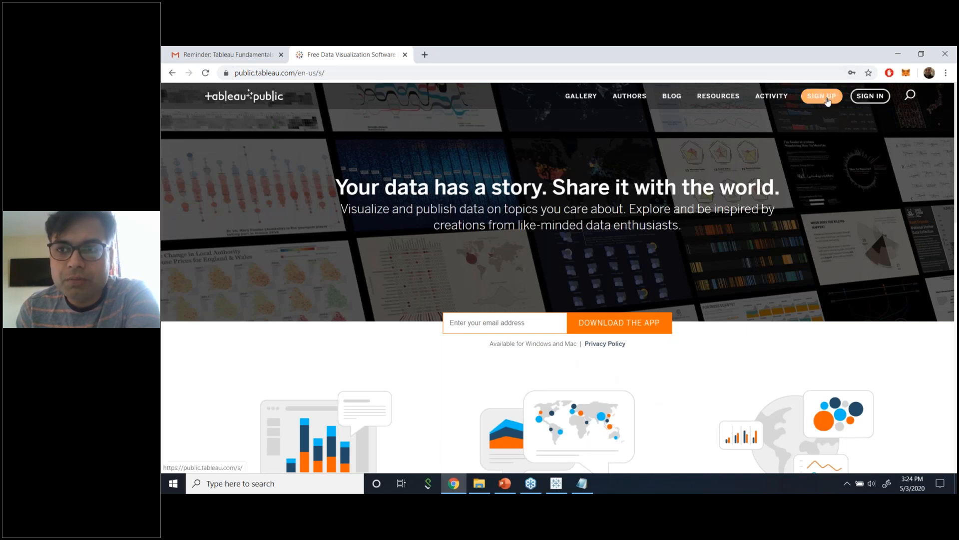
click(946, 70)
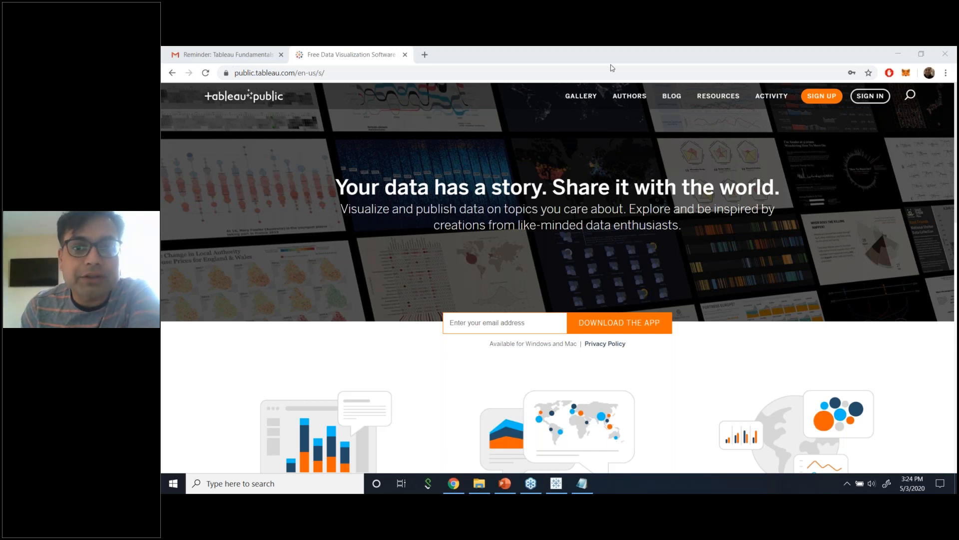
click(628, 64)
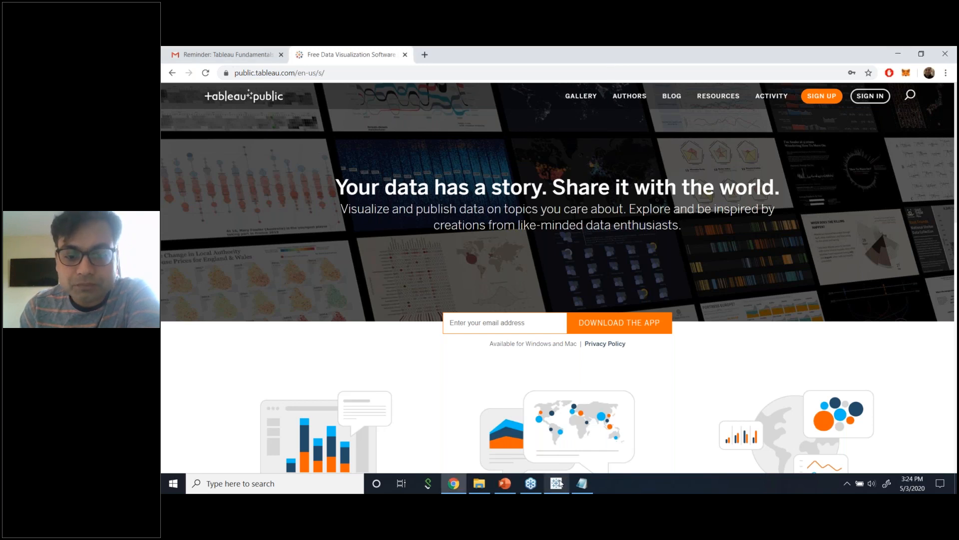
Clear the Data pane search and empty the YTD Sales sheet with Worksheet > Clear > Sheet.
click(556, 432)
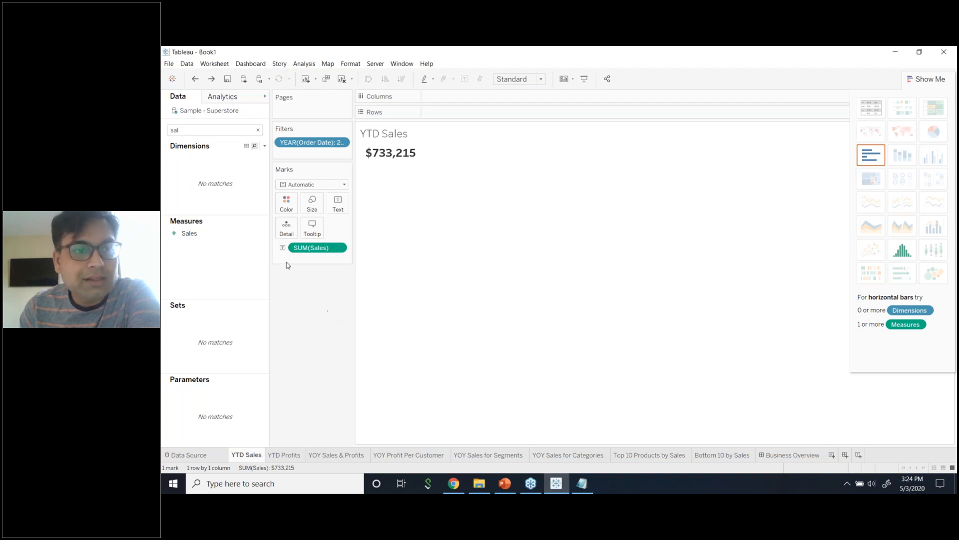
click(258, 131)
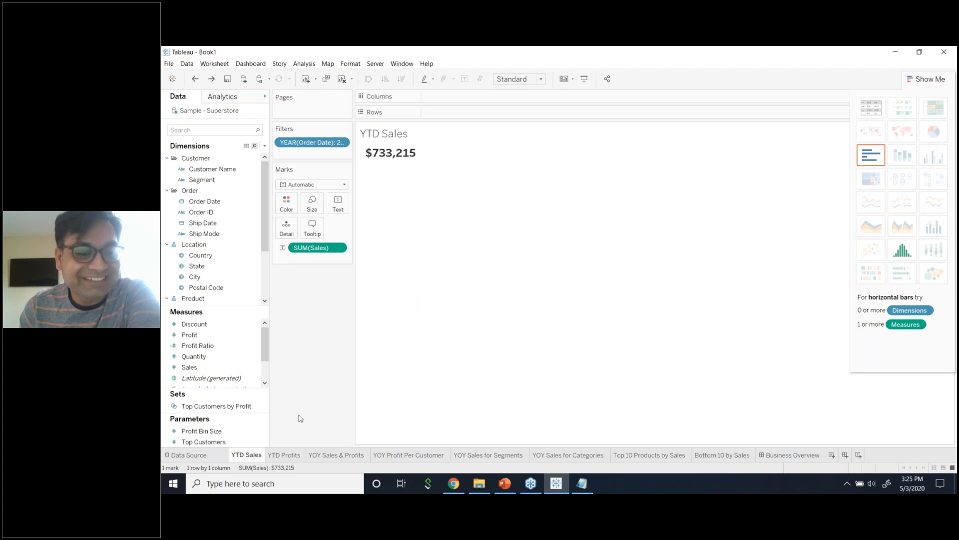
click(217, 64)
mouse_move(243, 111)
click(333, 110)
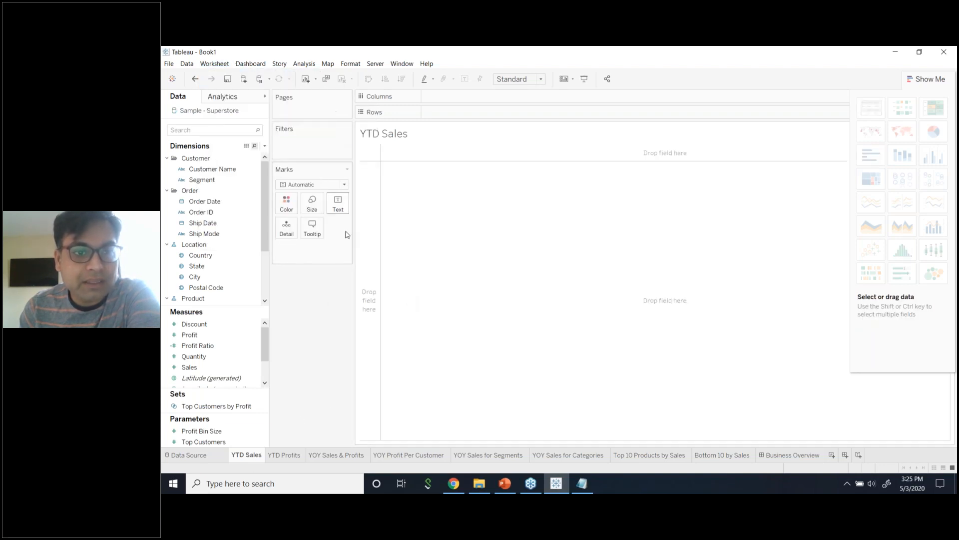
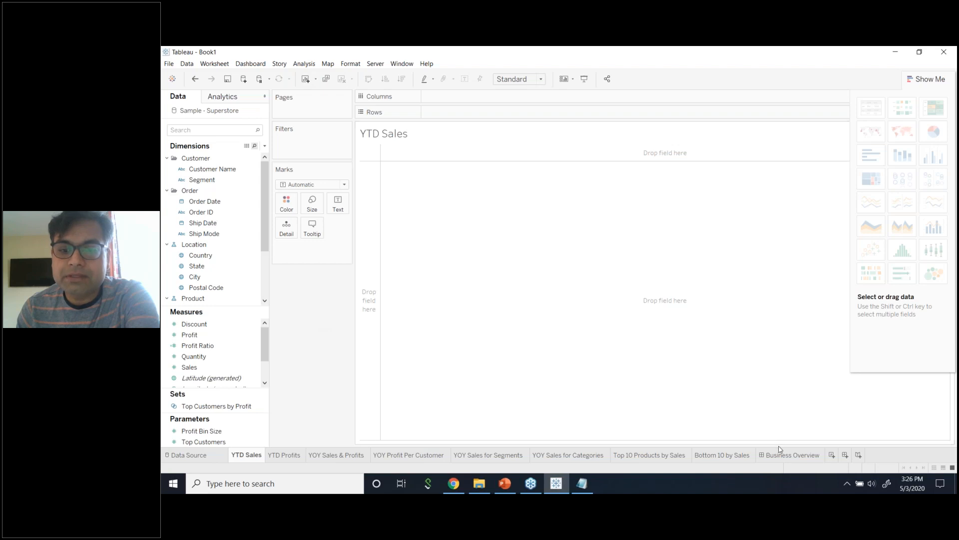
Switch to the Business Overview dashboard and bring the Tableau Training Resources notes forward.
click(773, 459)
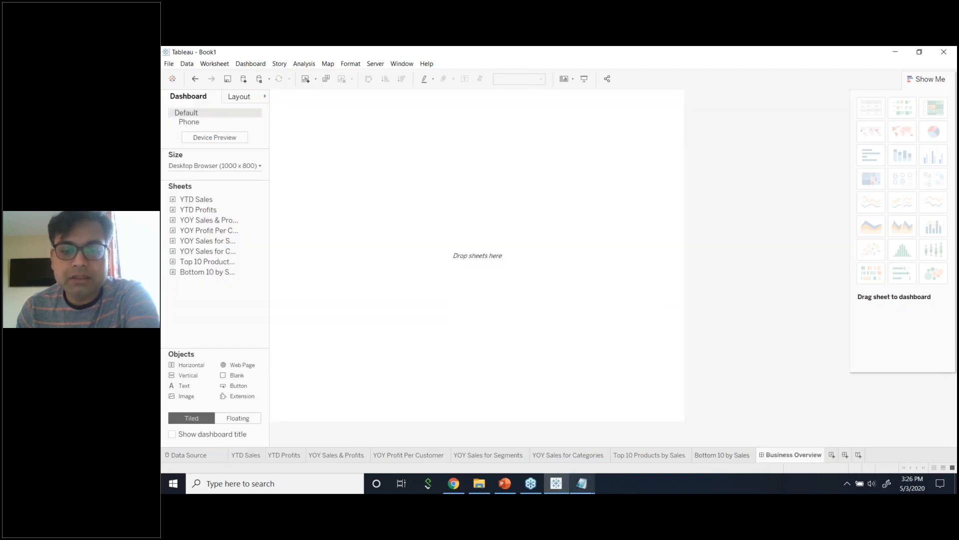
click(581, 484)
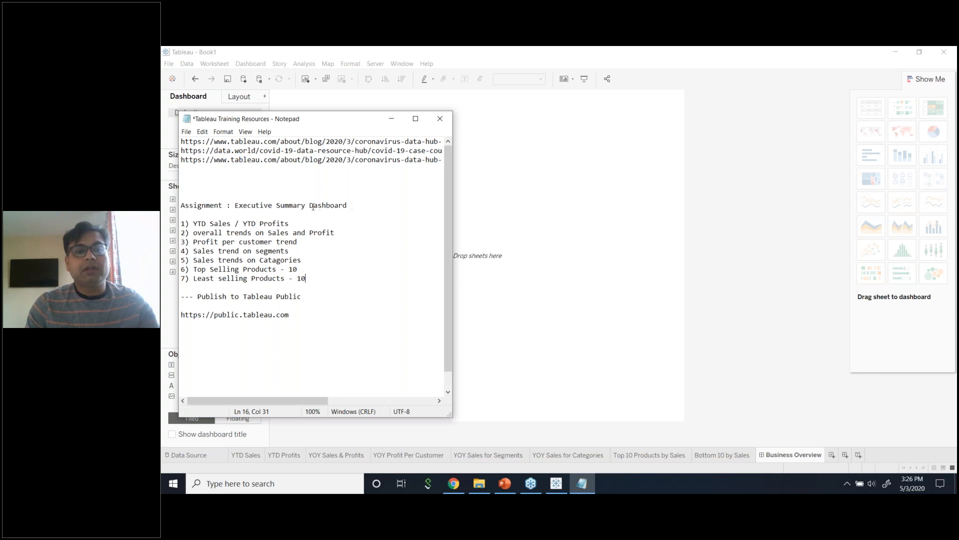
Retitle the assignment heading from 'Executive Summary Dashboard' to 'Business Overview - Dashboard'.
drag(182, 204, 253, 205)
click(345, 219)
click(349, 205)
drag(349, 205, 237, 202)
text(Busine)
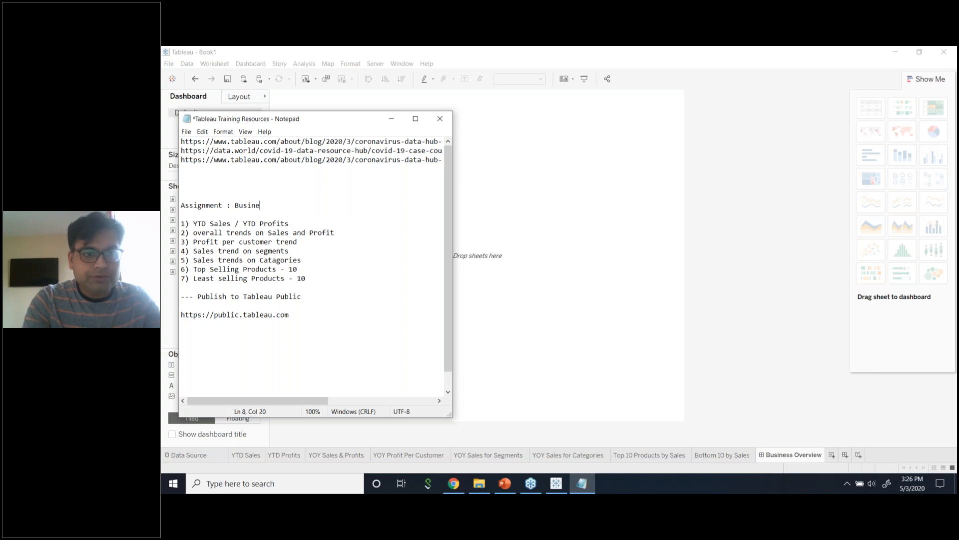
text(ss Overview)
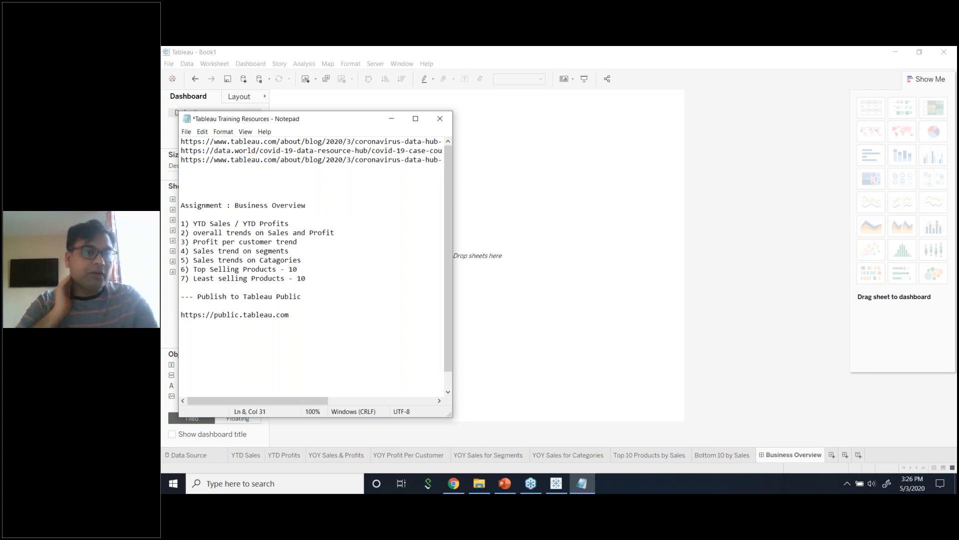
text(  - Dashboard)
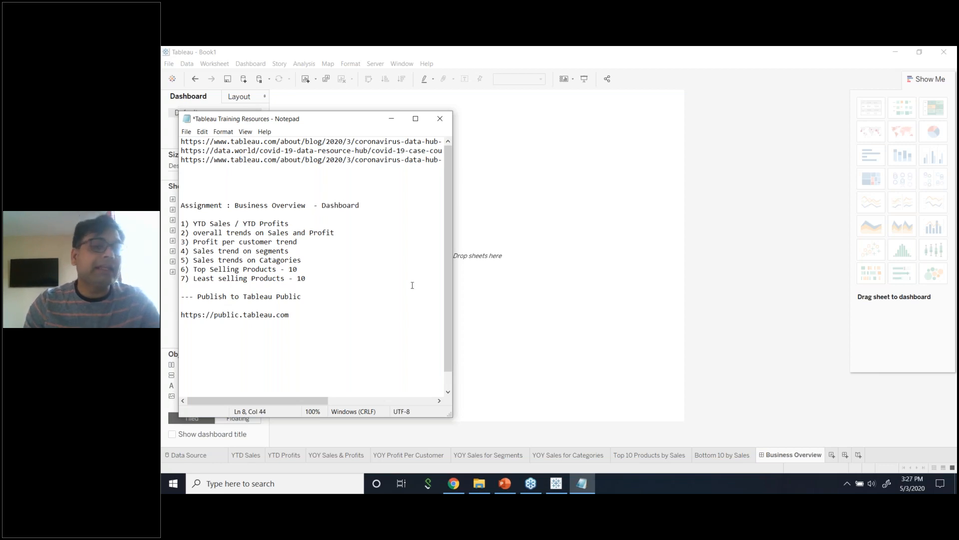
Insert 'YOY' into the sales/profit and profit-per-customer items, then minimize Notepad.
click(372, 321)
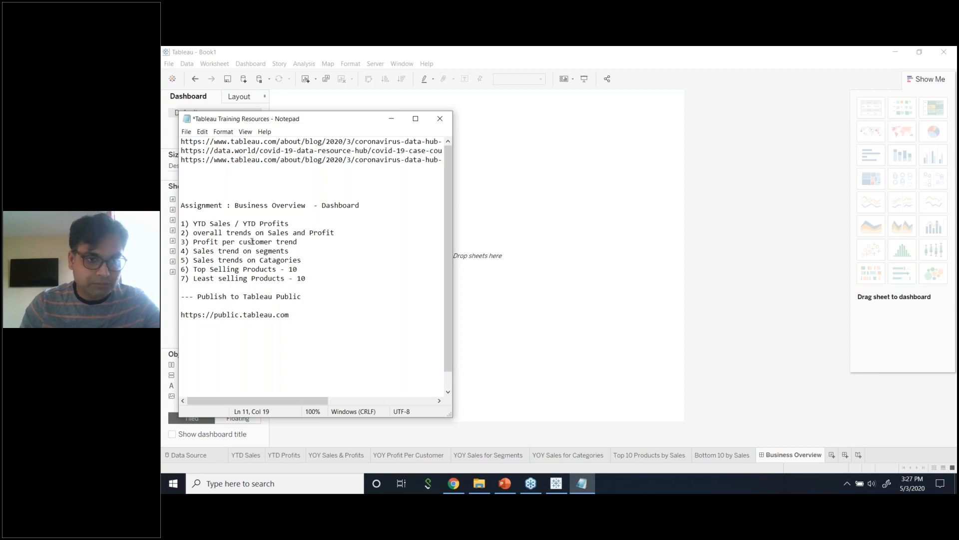
text(YOY)
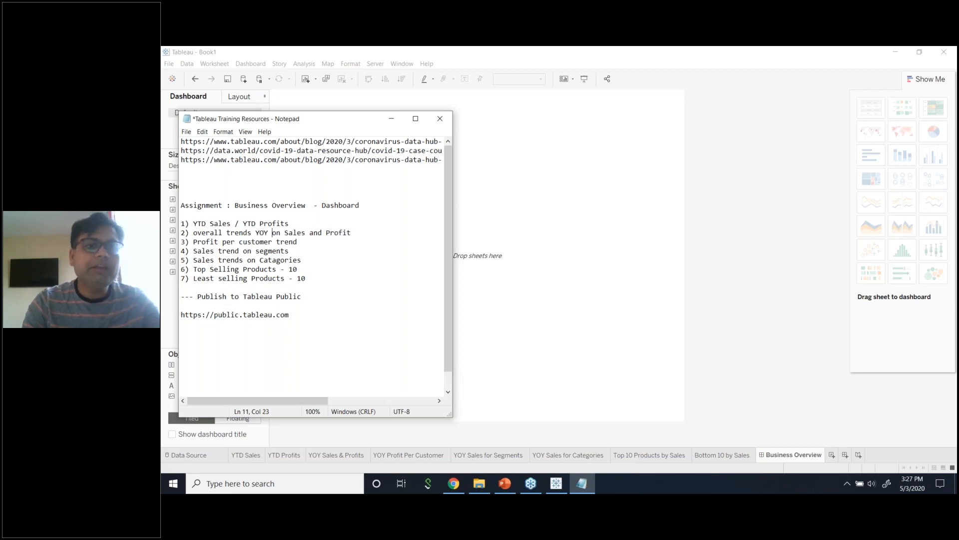
key(Down)
key(Down)
key(Down)
key(End)
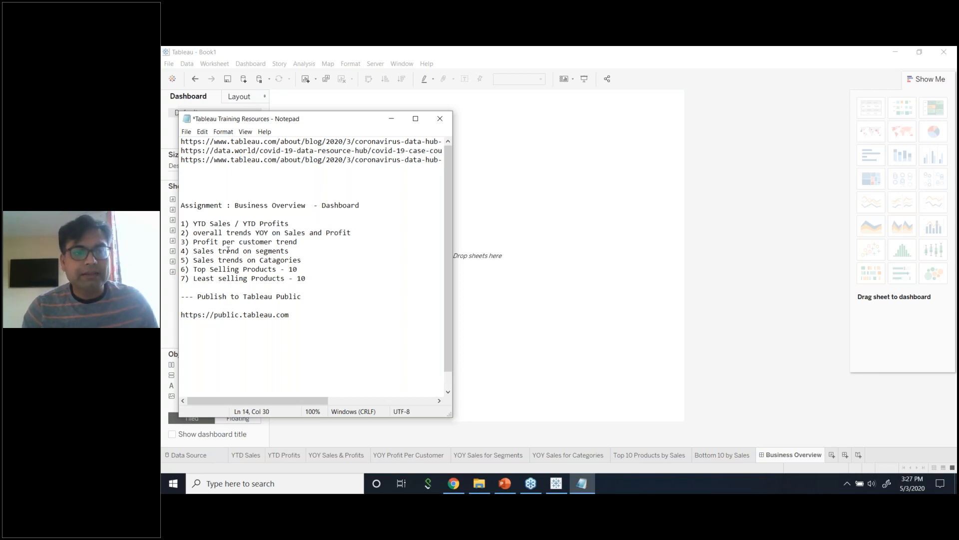
key(Up)
key(Up)
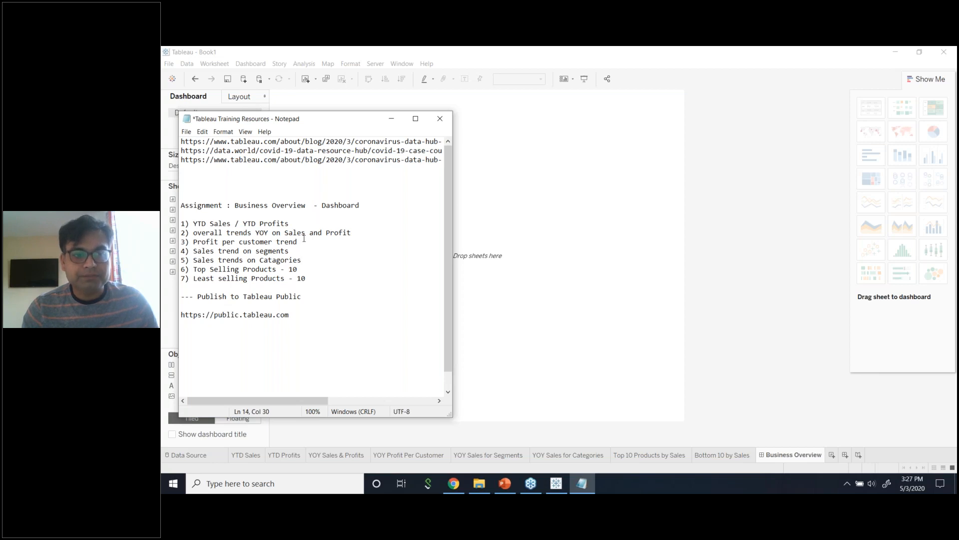
text(YOY)
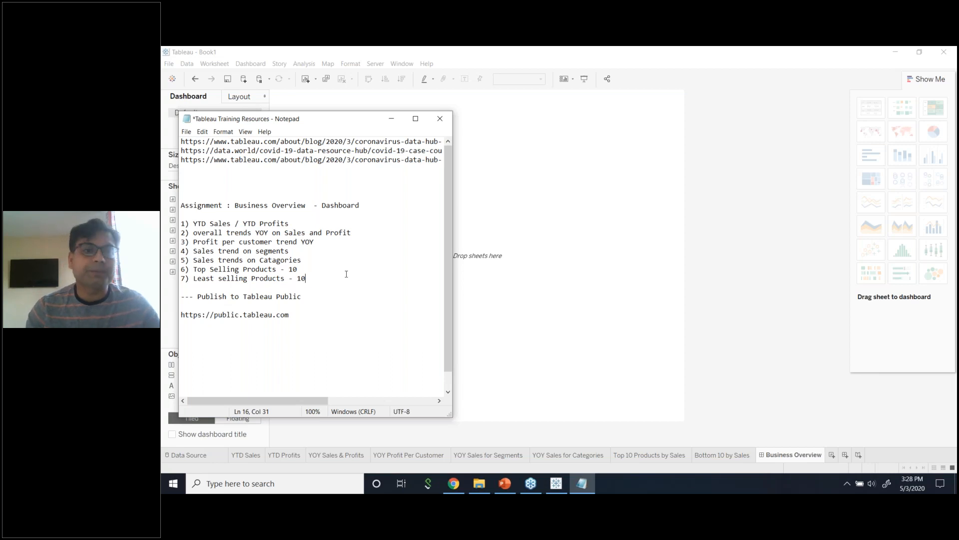
click(338, 286)
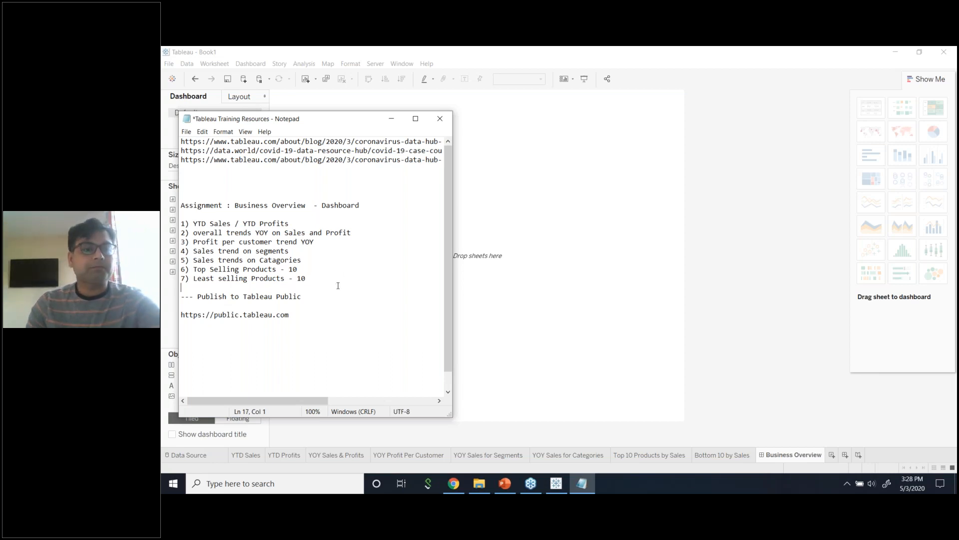
click(391, 118)
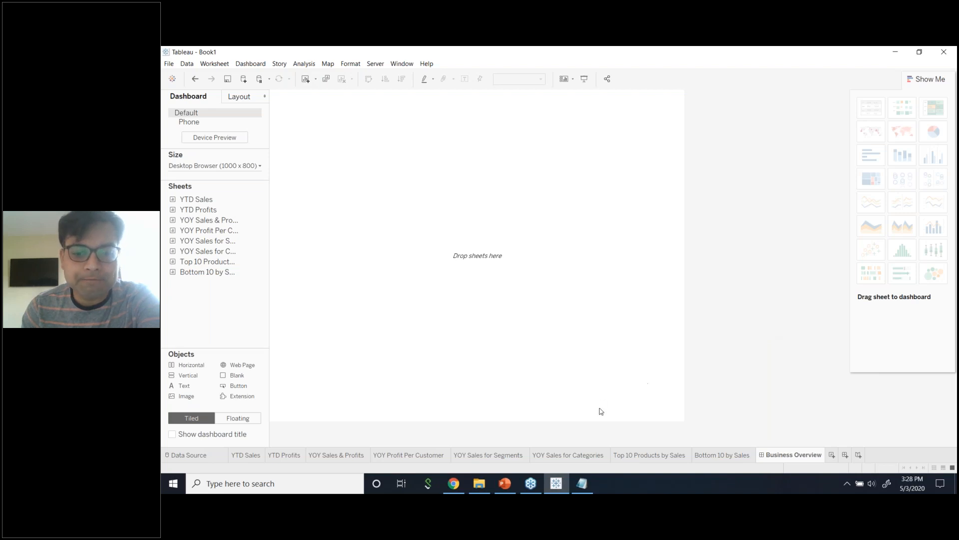
Switch to the empty YTD Sales worksheet and put the cursor in the Data pane search.
click(252, 455)
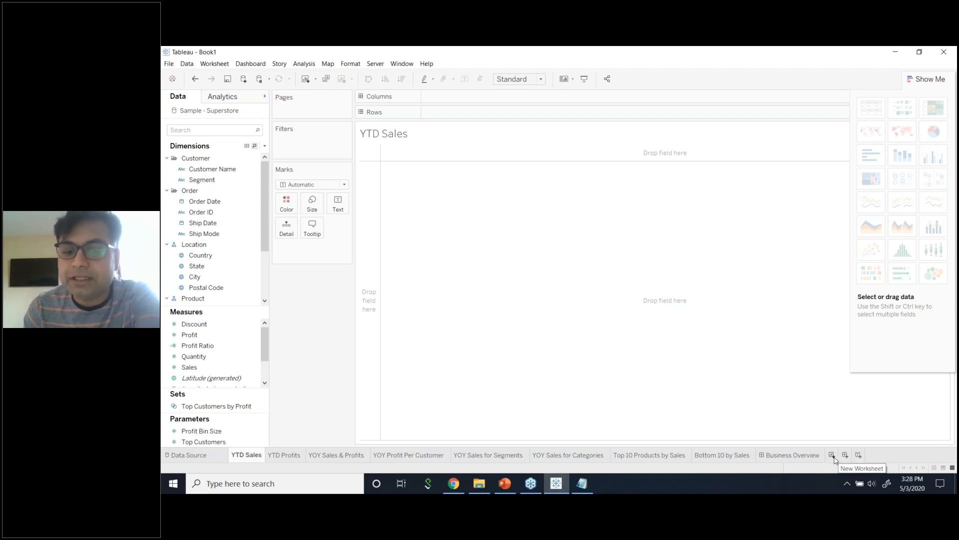
mouse_move(798, 460)
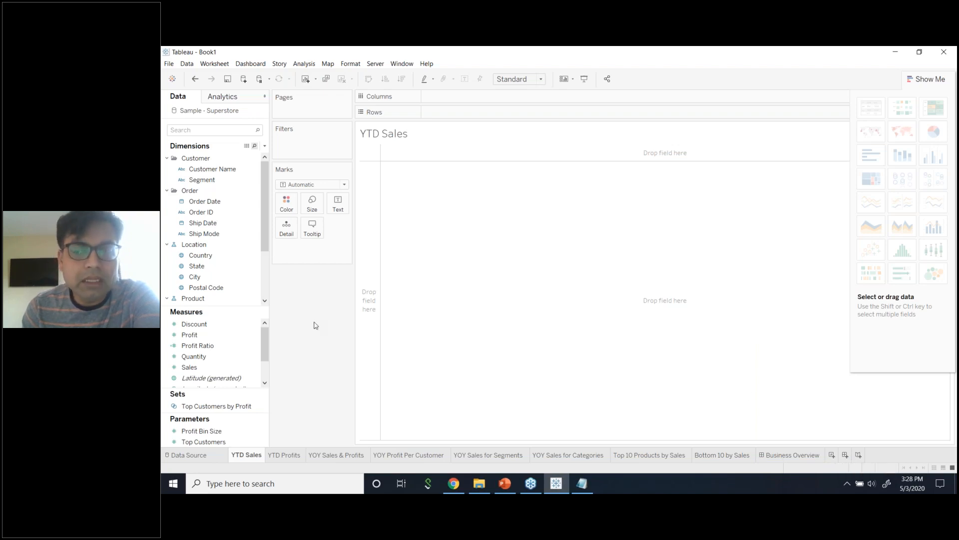
click(944, 74)
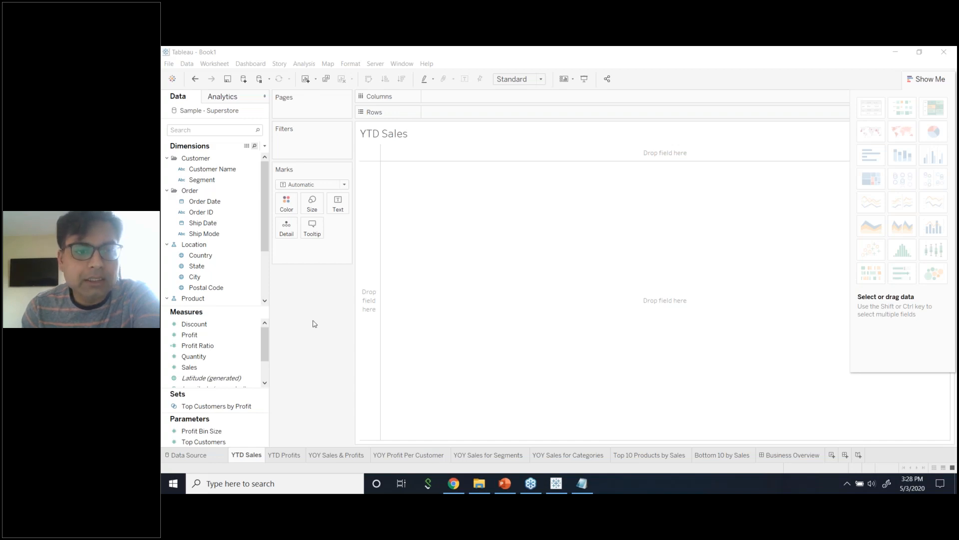
click(225, 132)
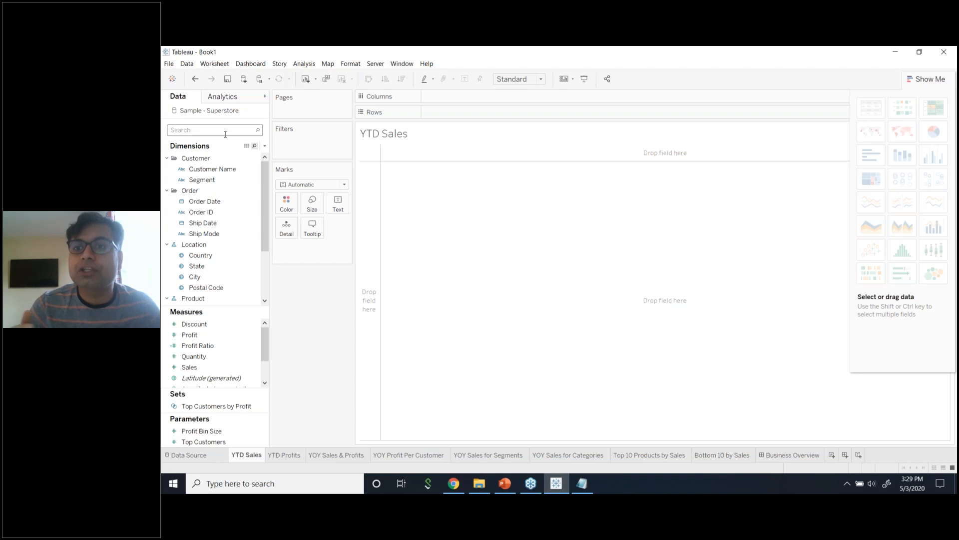
click(226, 134)
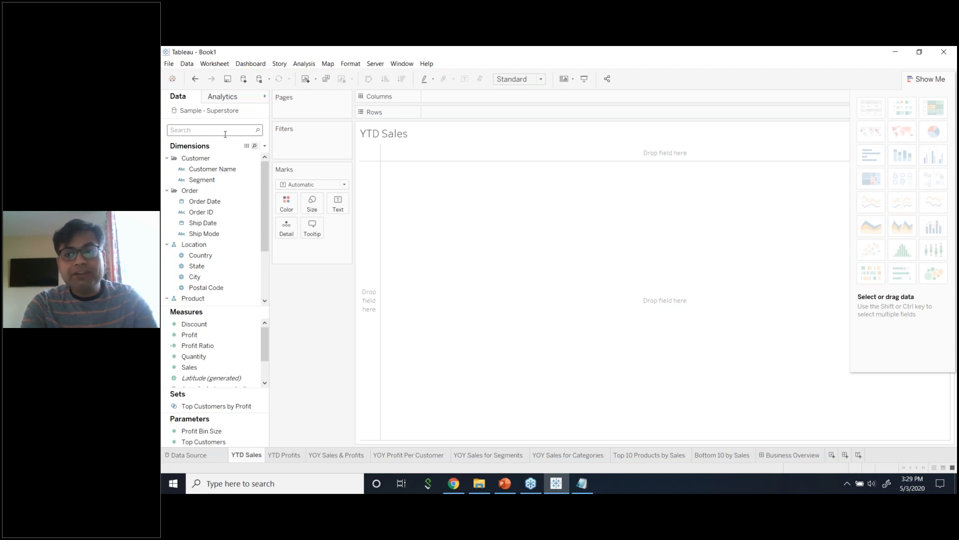
Find Order Date with 'dat' and add it as a Years filter keeping only 2018.
text(dat)
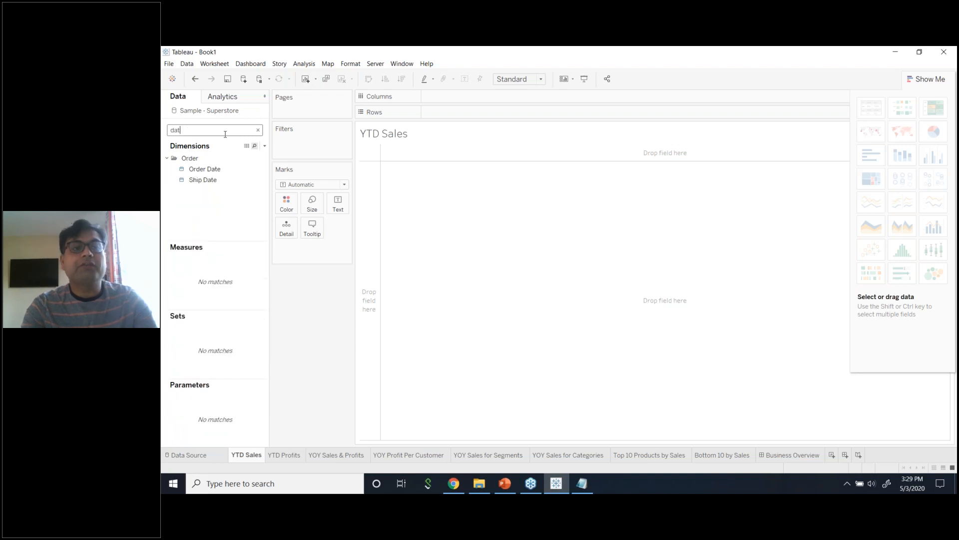
click(214, 169)
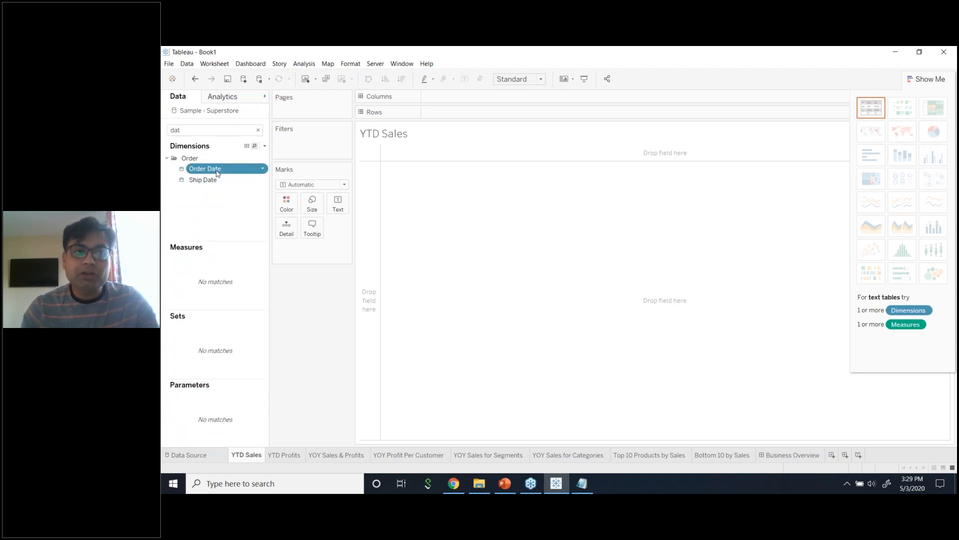
drag(219, 172, 296, 146)
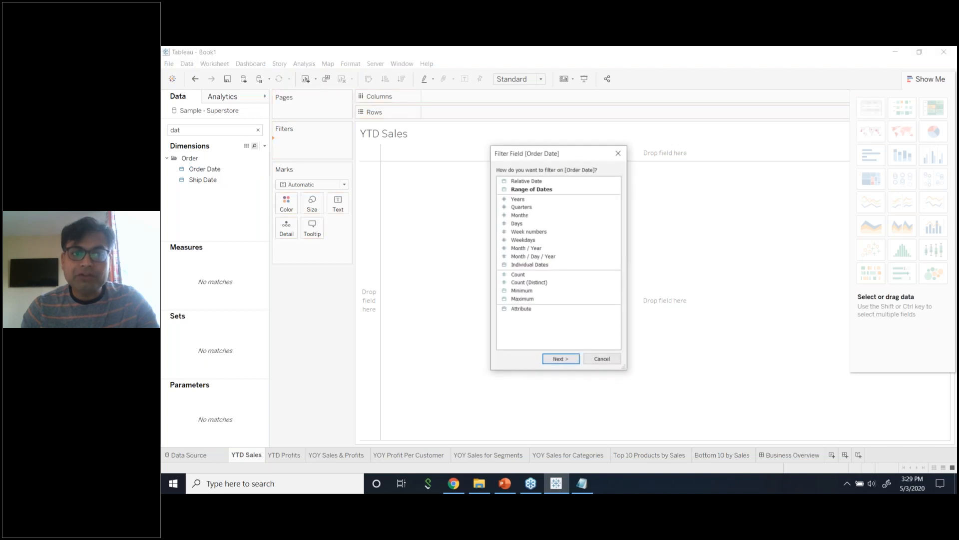
click(520, 199)
click(567, 360)
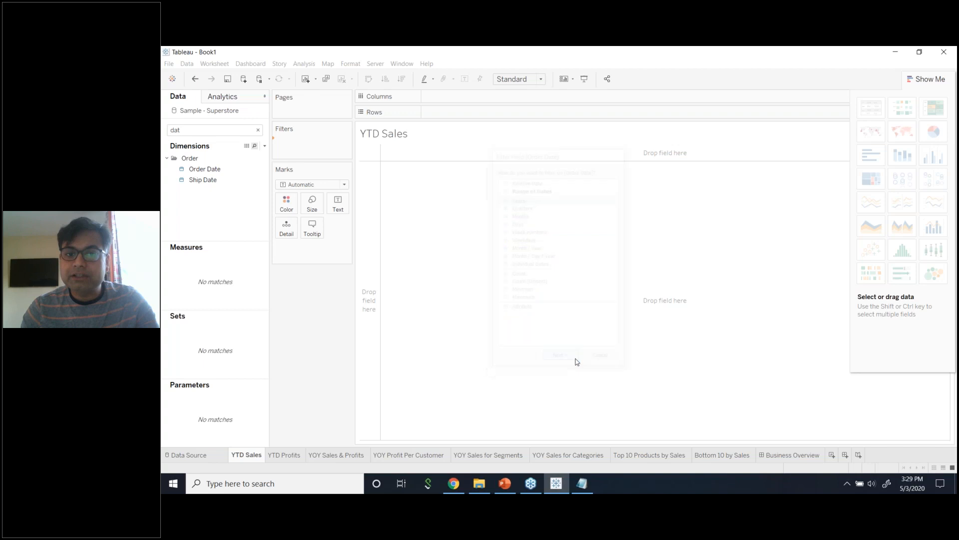
click(473, 211)
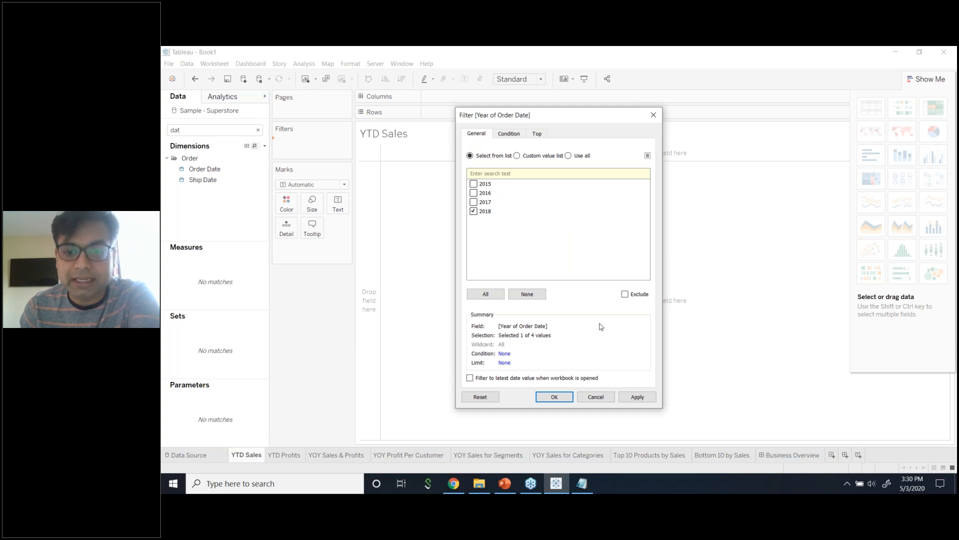
click(636, 398)
click(555, 397)
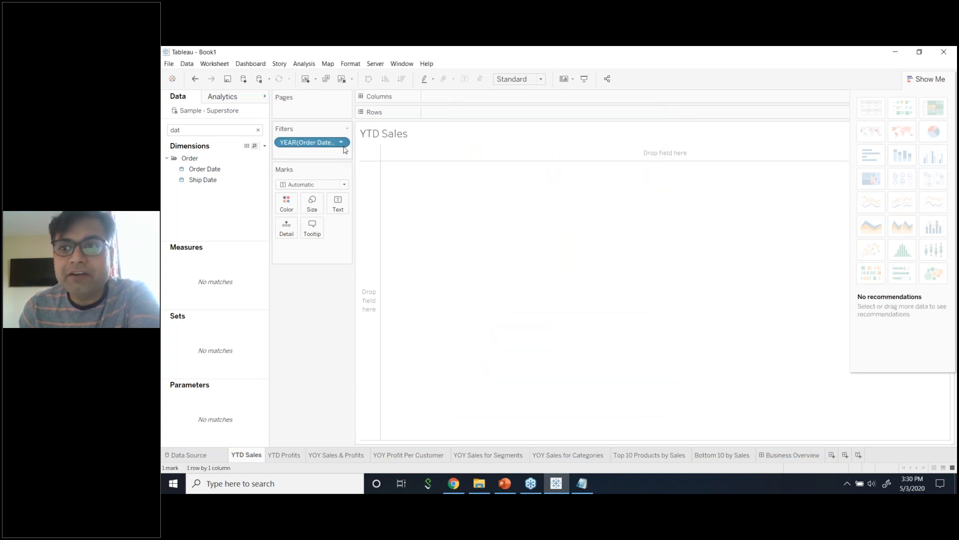
Move the YEAR(Order Date) filter pill onto Rows and close the Show Me panel.
click(257, 131)
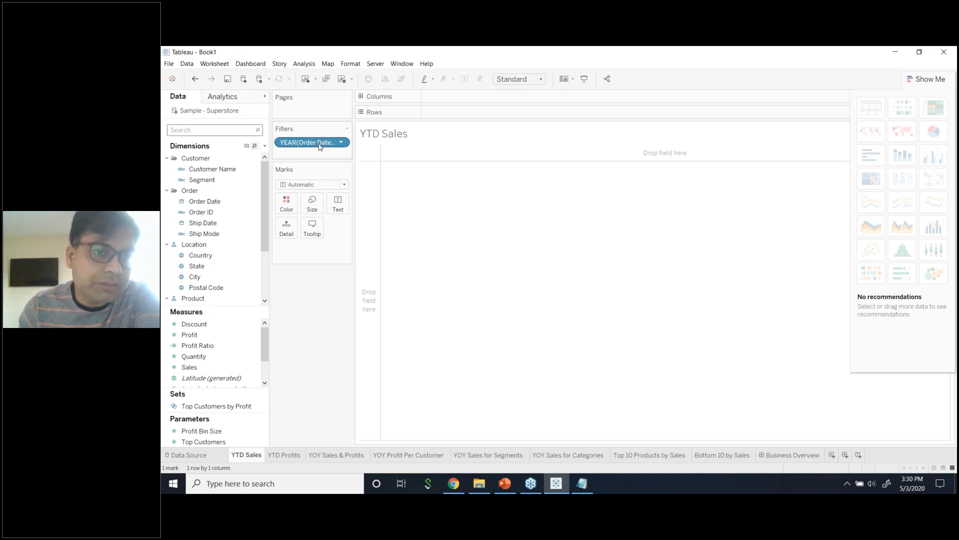
drag(320, 146, 465, 115)
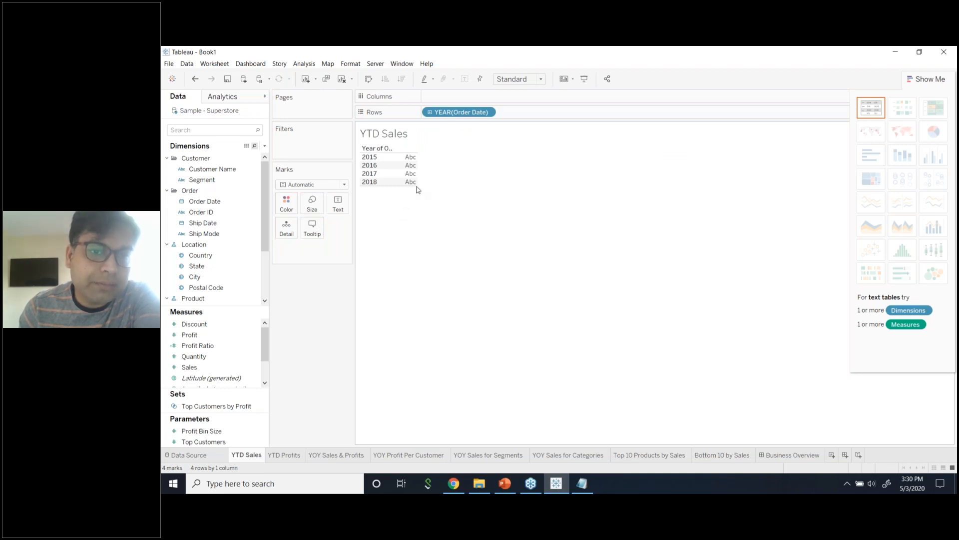
drag(417, 186, 472, 189)
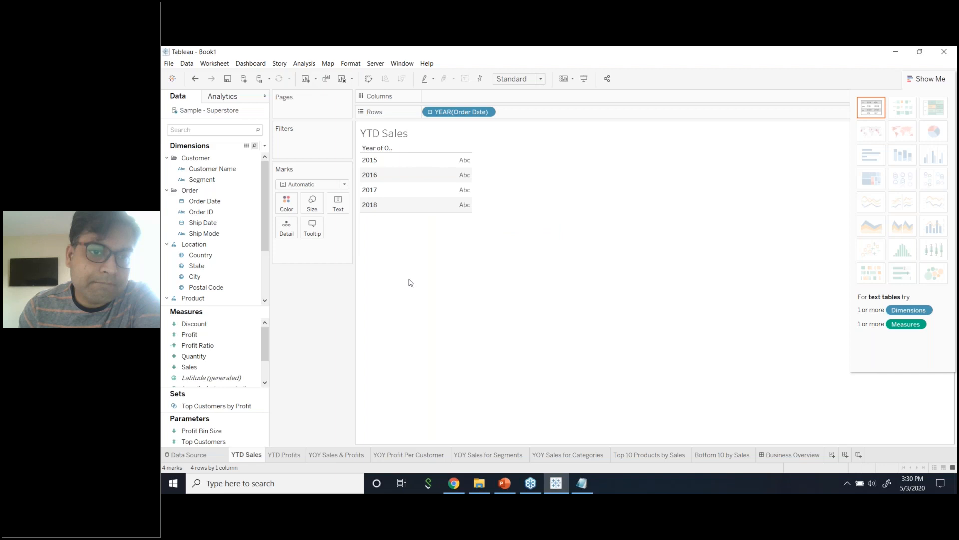
click(803, 76)
click(911, 80)
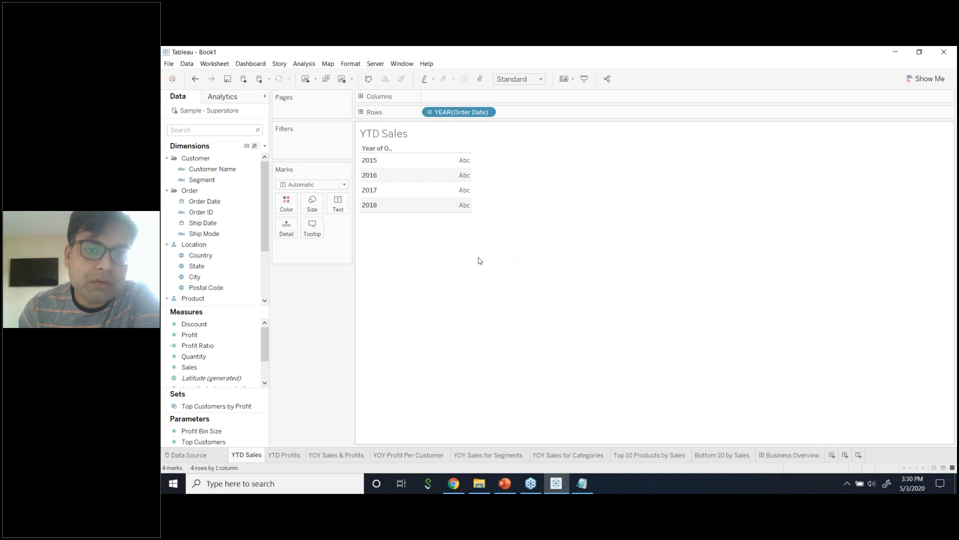
Remove the YEAR(Order Date) pill from Rows, leaving the sheet blank.
click(951, 66)
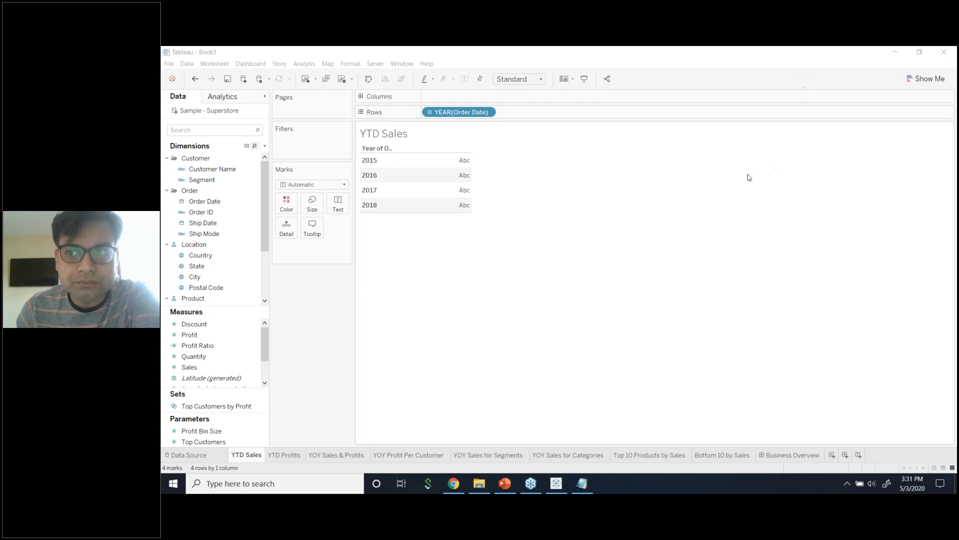
click(733, 178)
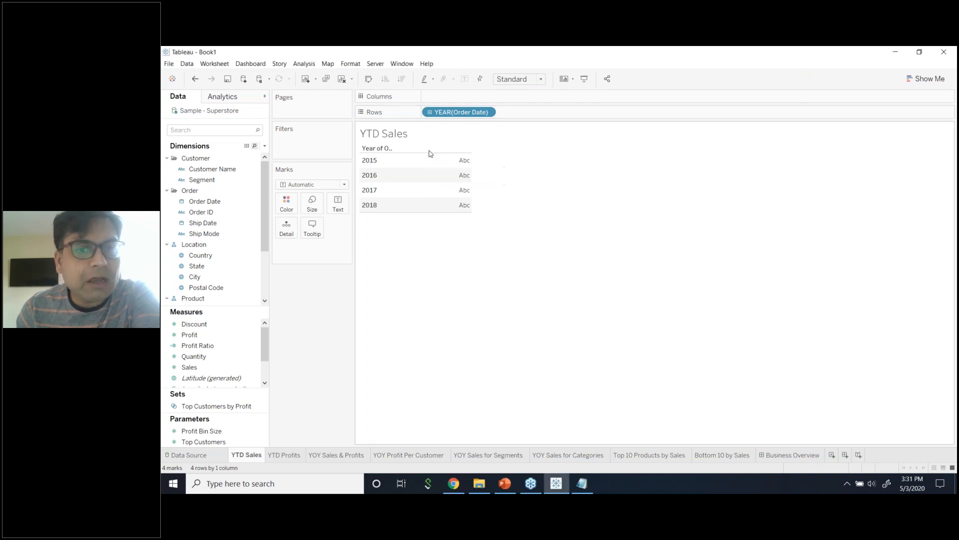
click(487, 113)
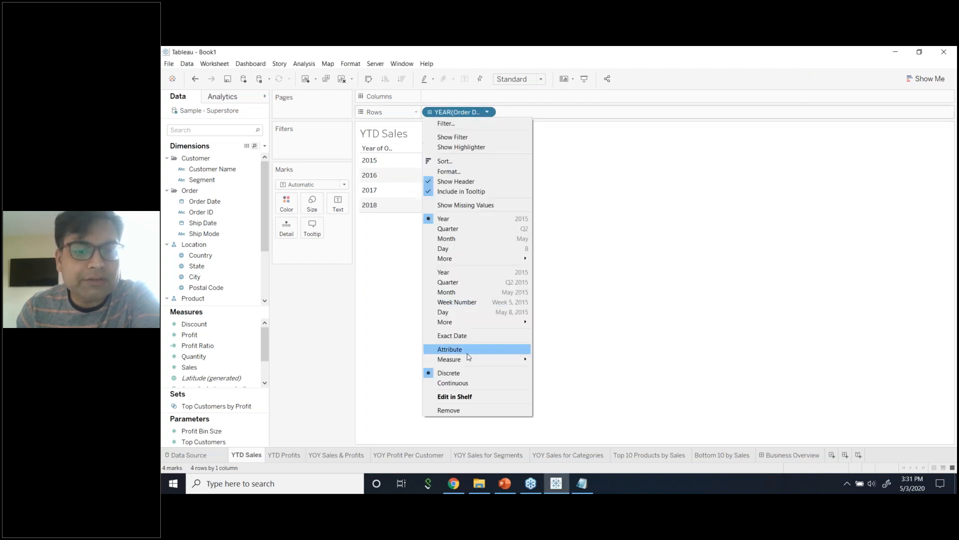
click(475, 407)
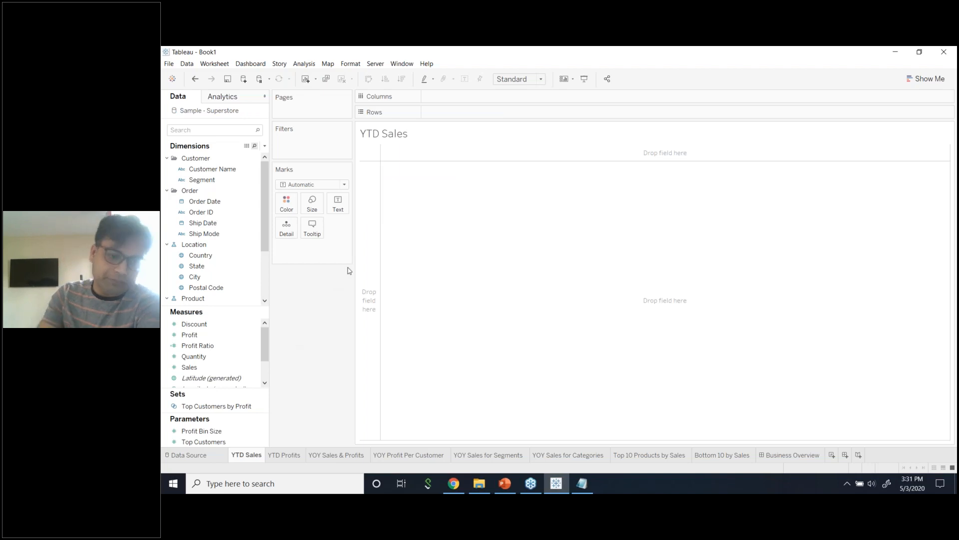
Filter the YTD Sales sheet on Order Date Years, keeping only 2018.
click(235, 130)
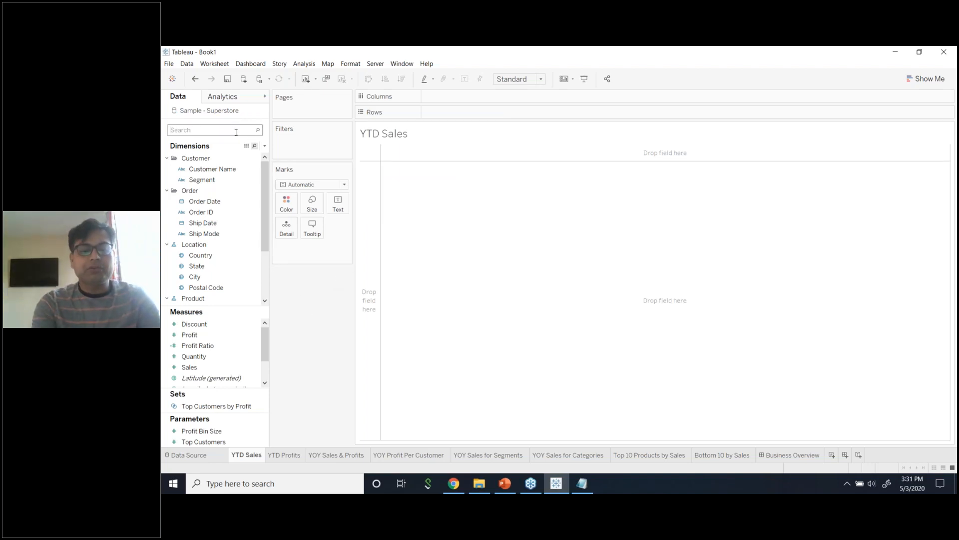
text(or)
drag(241, 169, 316, 144)
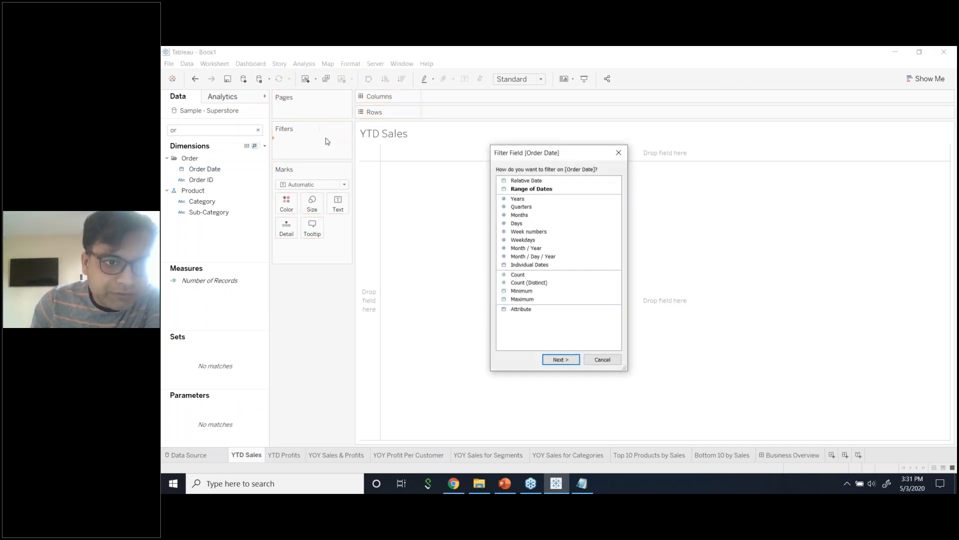
click(549, 200)
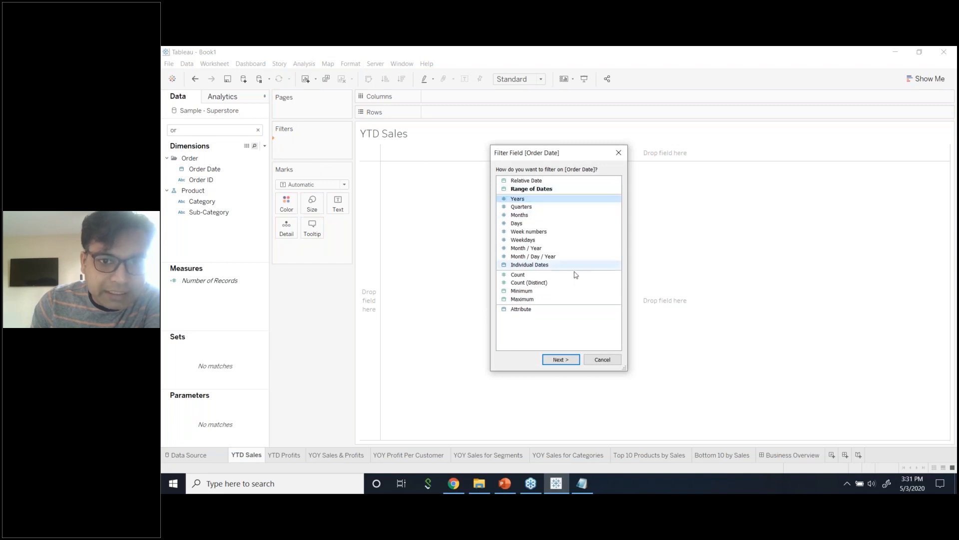
click(559, 359)
click(474, 211)
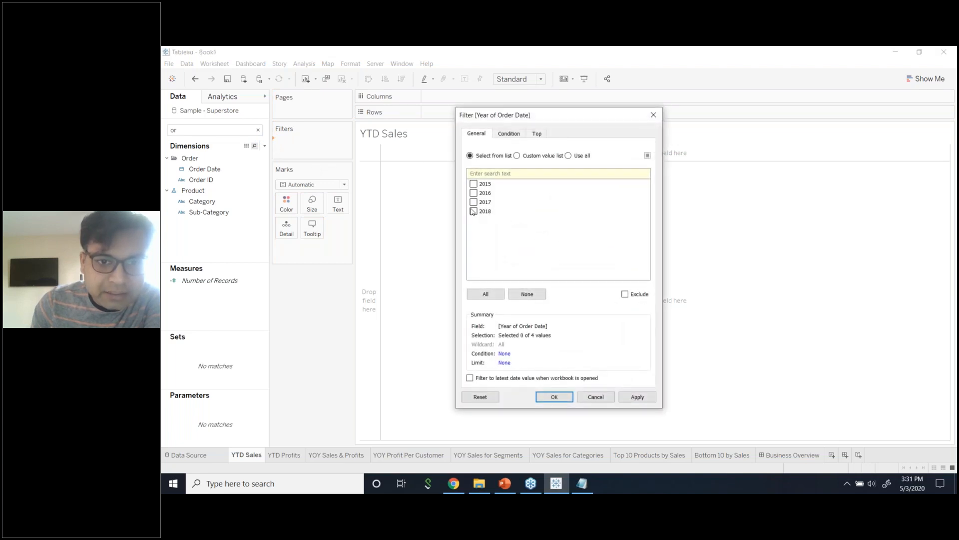
click(634, 397)
click(560, 397)
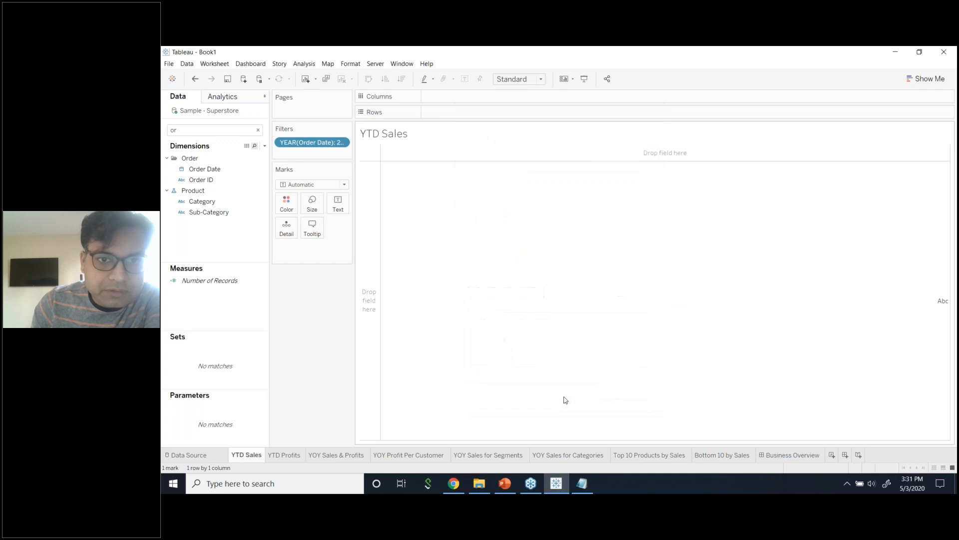
Add Sales to Rows and show it as a text table reading $733,215.
click(225, 130)
text(or)
key(BackSpace)
key(BackSpace)
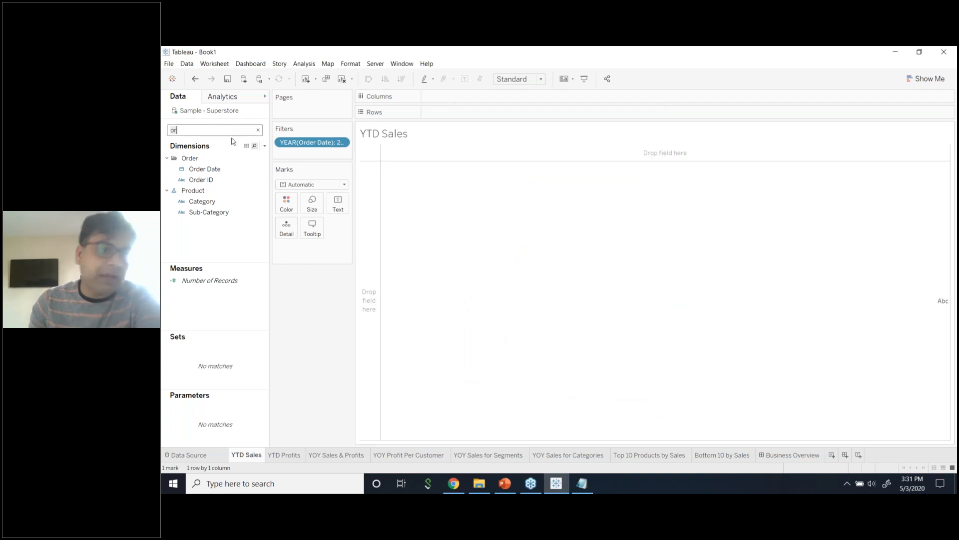
text(sal)
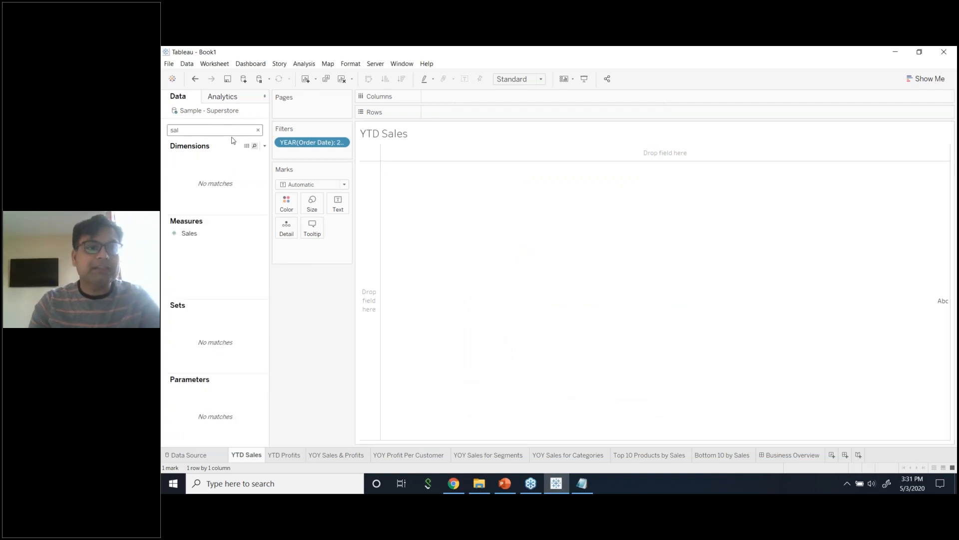
drag(219, 234, 462, 113)
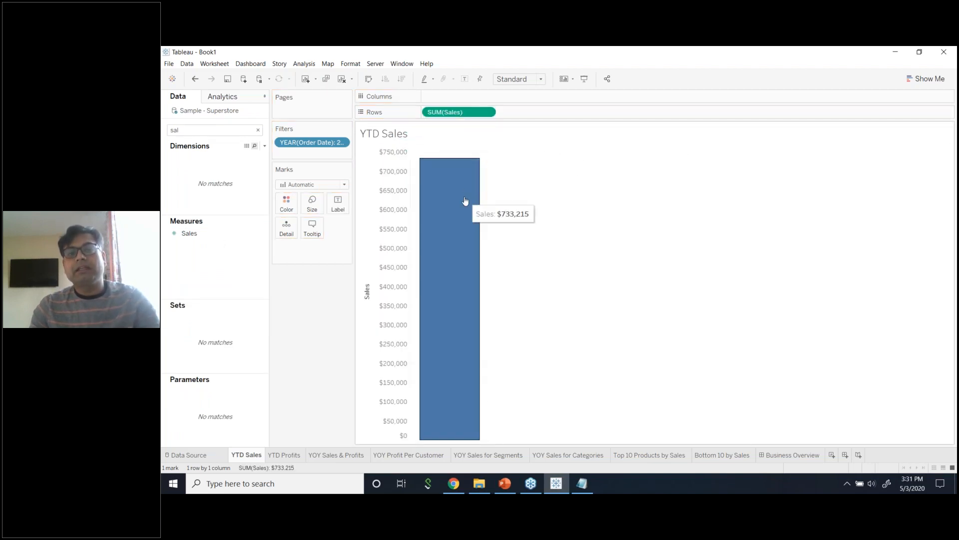
click(931, 80)
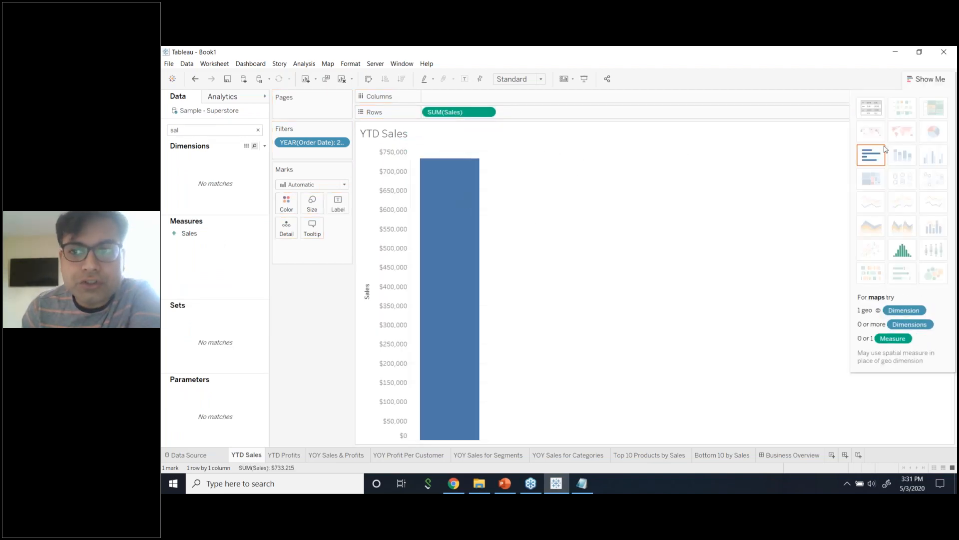
click(869, 115)
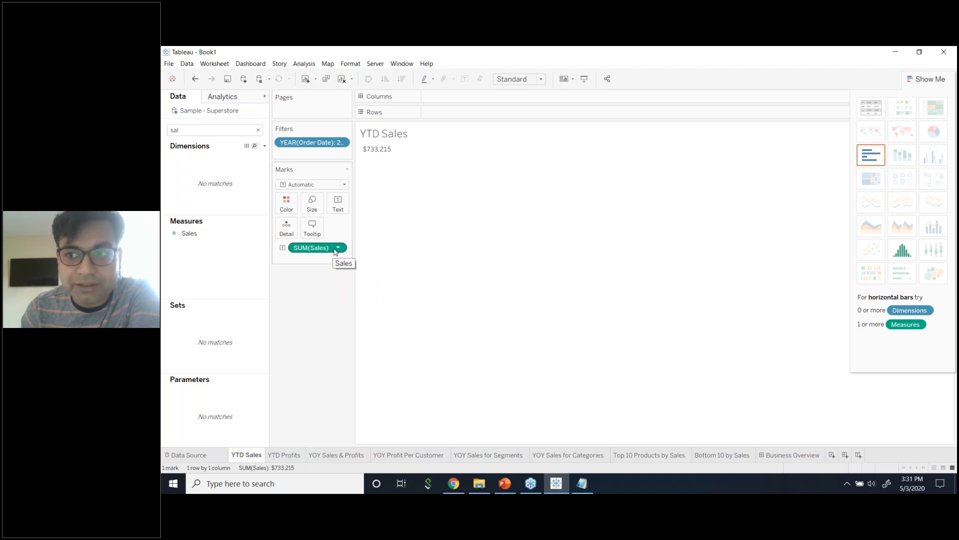
click(283, 455)
click(254, 456)
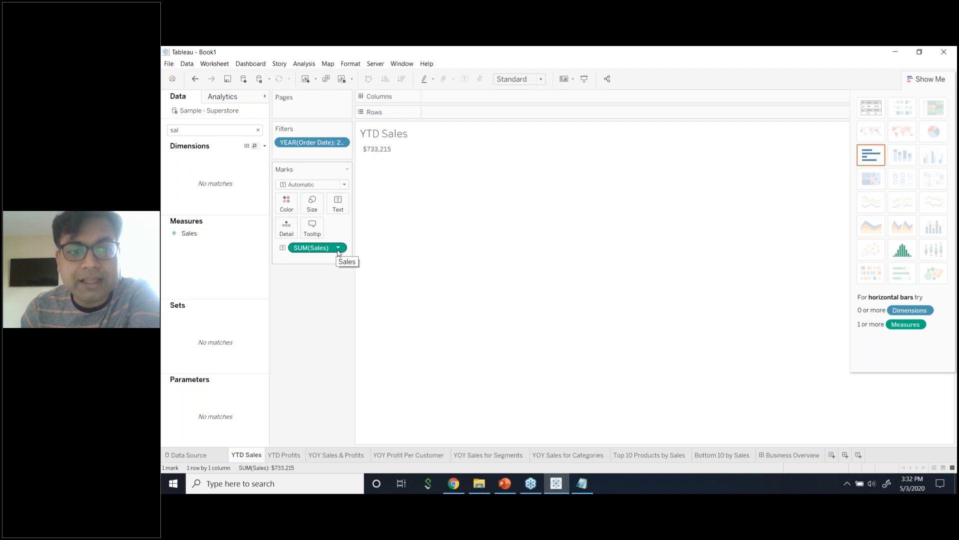
On the YTD Profits sheet, filter Order Date Years to 2018 only.
click(289, 455)
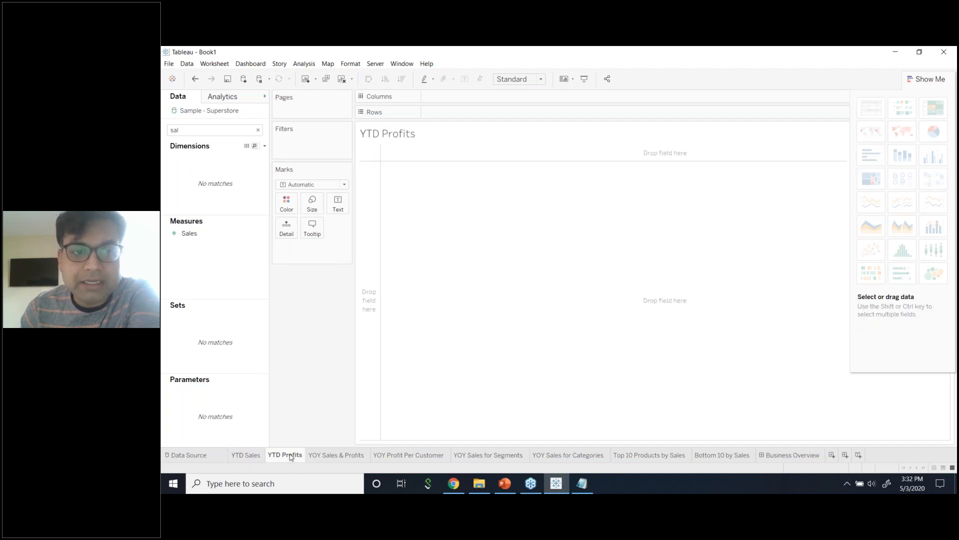
double_click(249, 132)
text(or)
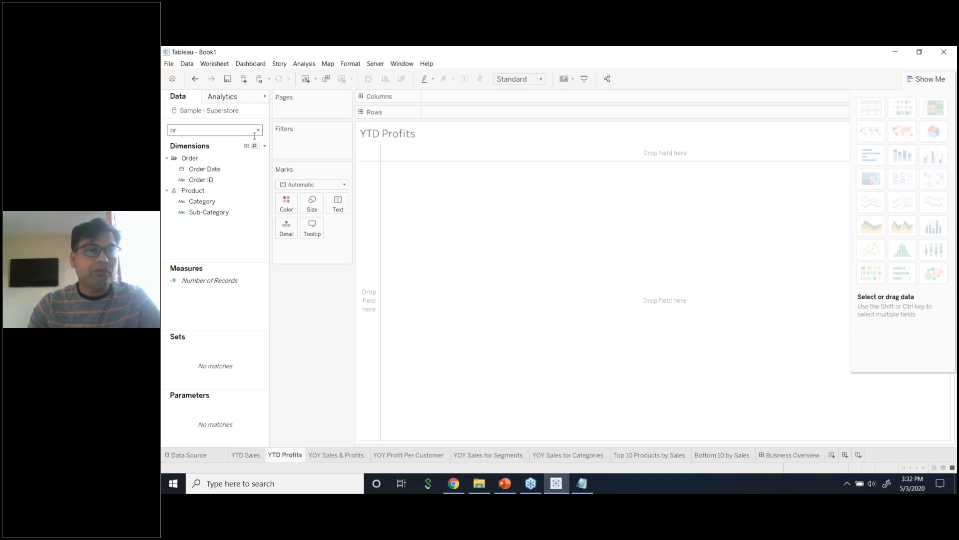
drag(205, 169, 320, 145)
click(518, 199)
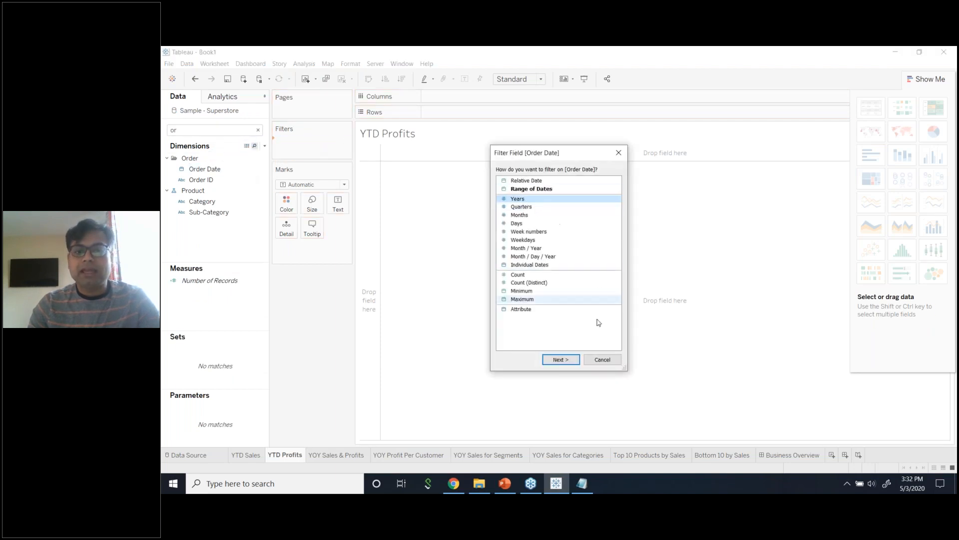
click(560, 359)
click(484, 212)
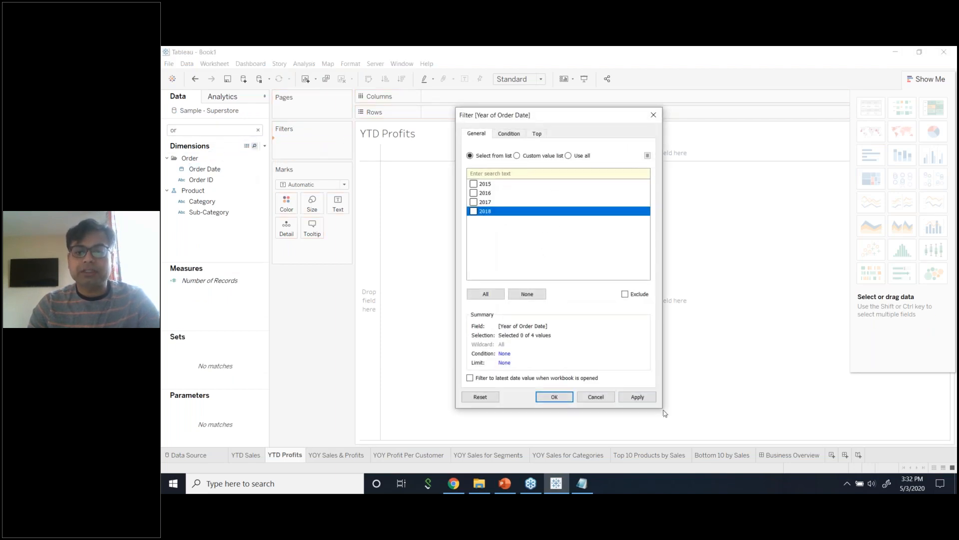
click(638, 397)
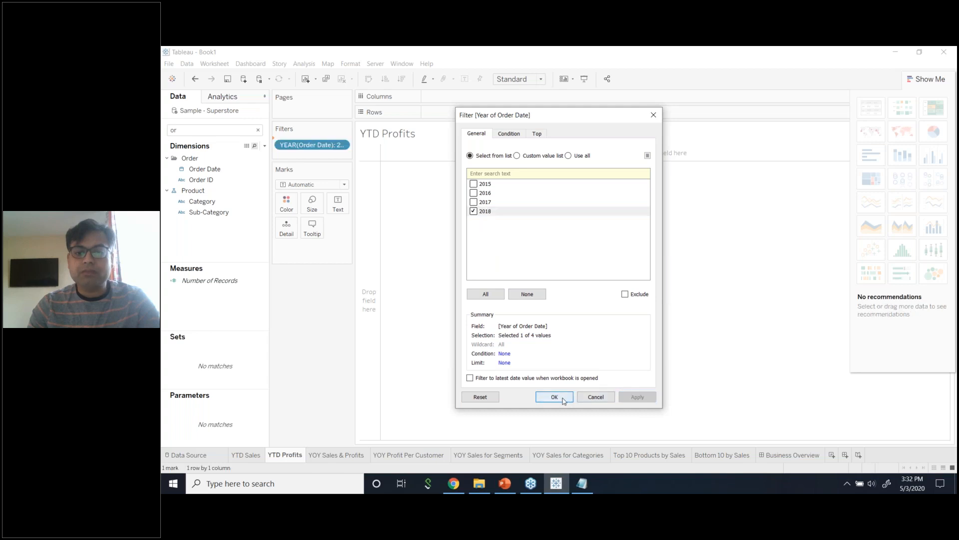
click(554, 397)
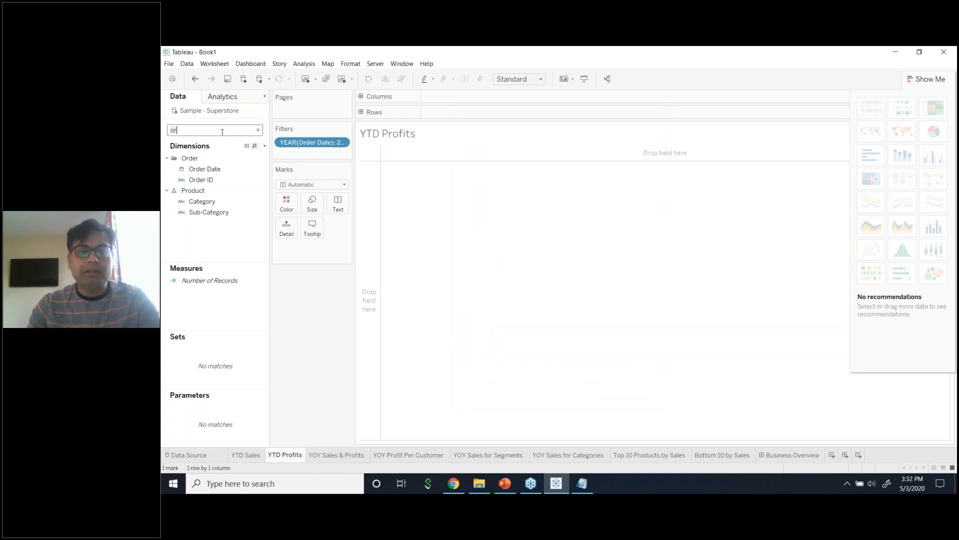
Add Profit to Rows and show it as a text table reading $93,439.
text(pro)
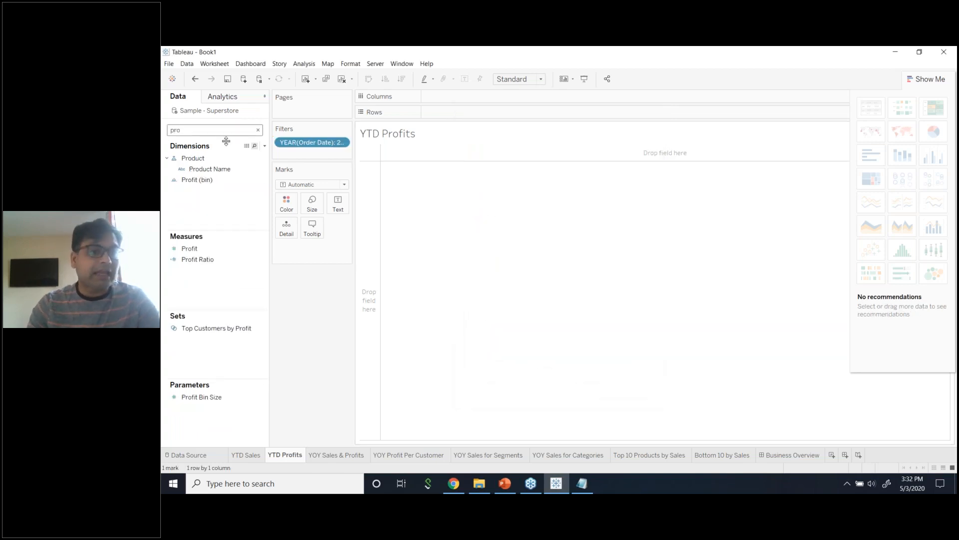
drag(231, 249, 488, 122)
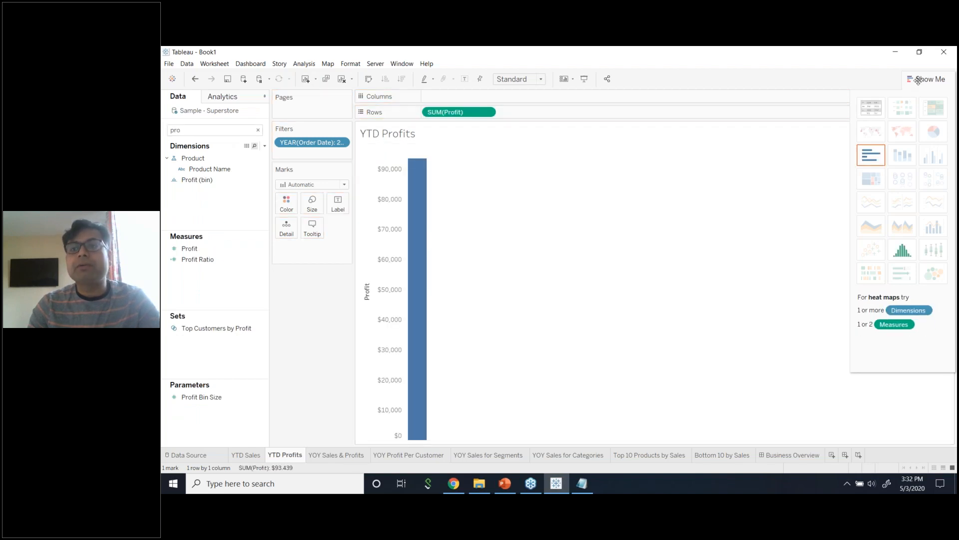
click(876, 116)
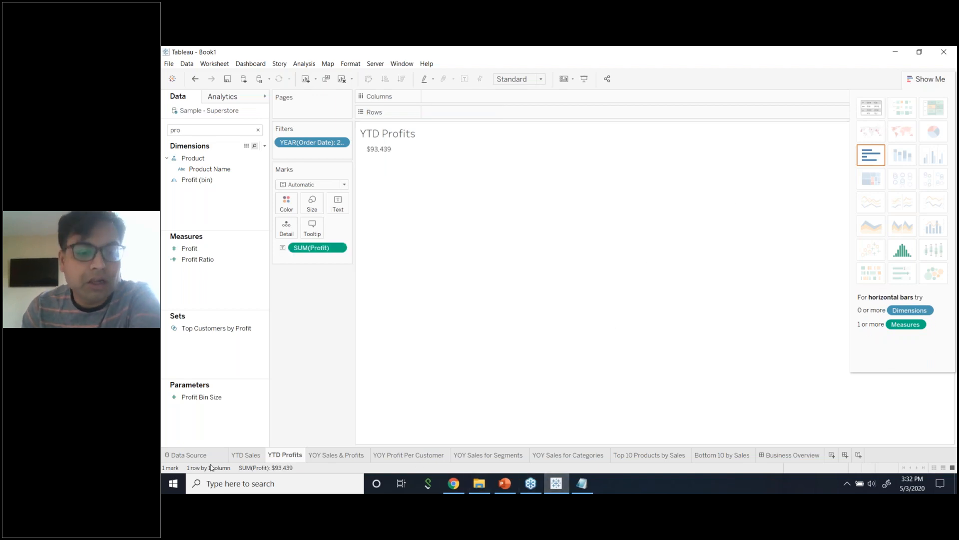
Compare the YTD Sales and YTD Profits totals, then move to the YOY Sales & Profits sheet.
click(254, 455)
click(283, 456)
click(258, 457)
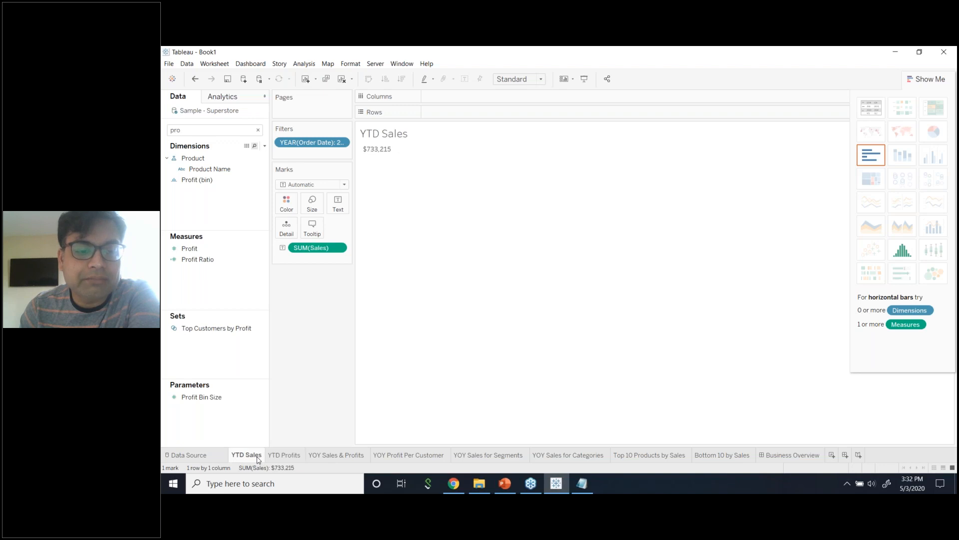
click(282, 456)
click(254, 458)
click(278, 457)
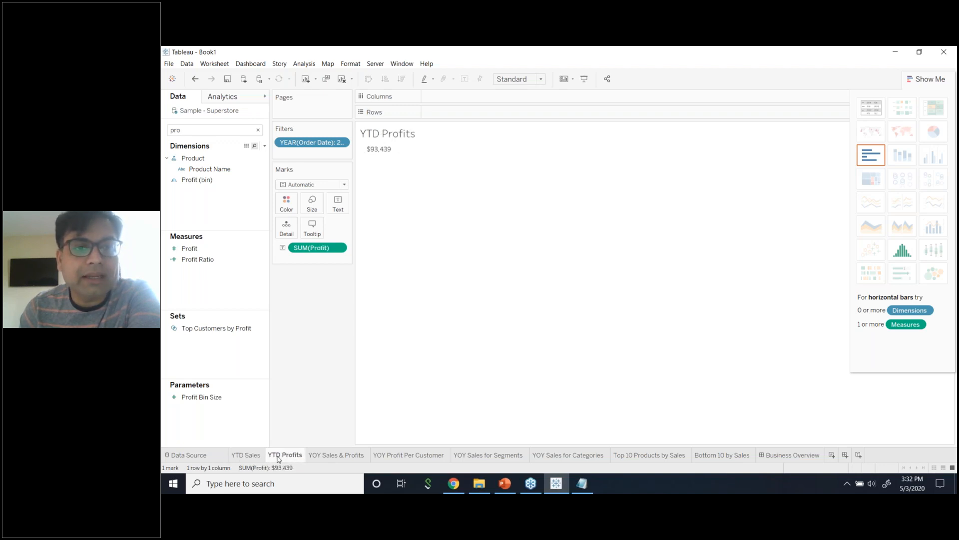
click(258, 457)
click(277, 457)
click(245, 457)
click(282, 457)
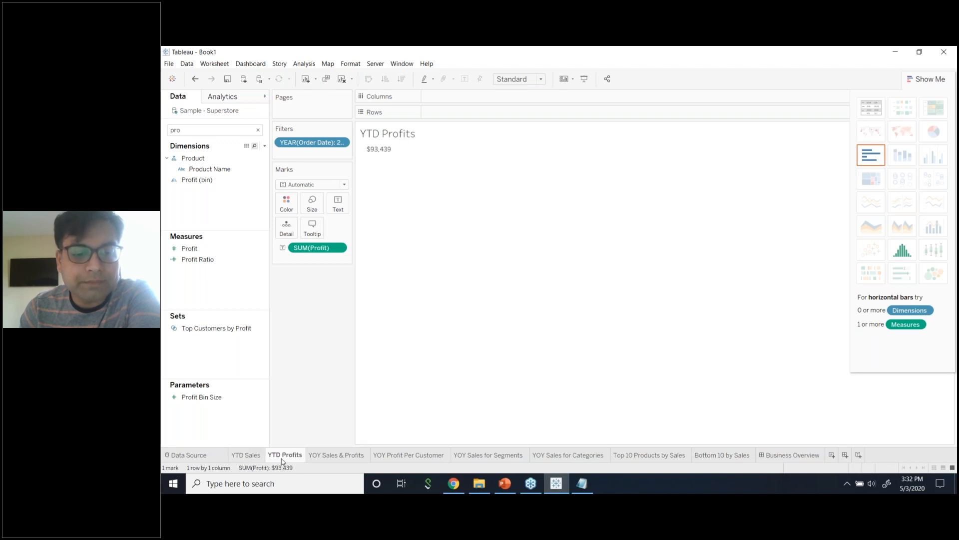
click(252, 458)
click(280, 457)
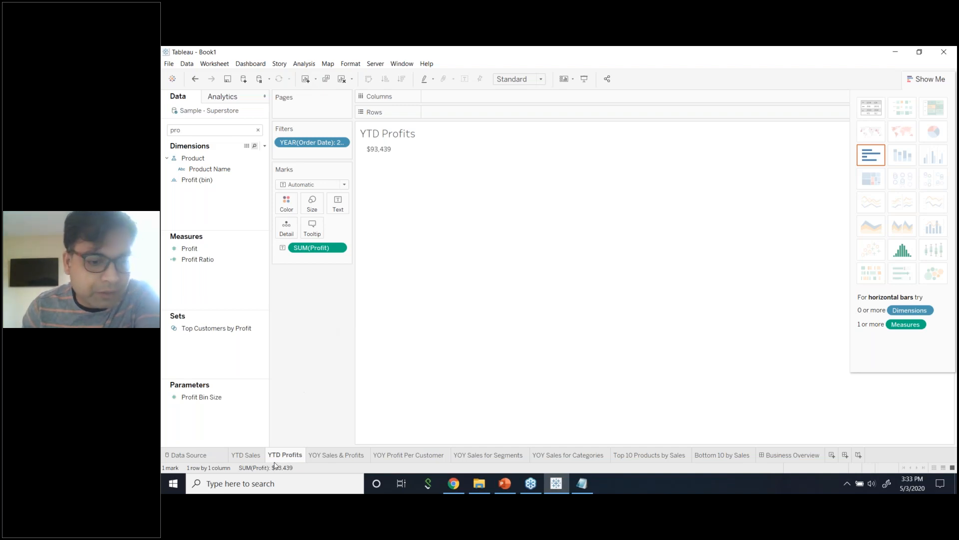
click(244, 456)
click(286, 457)
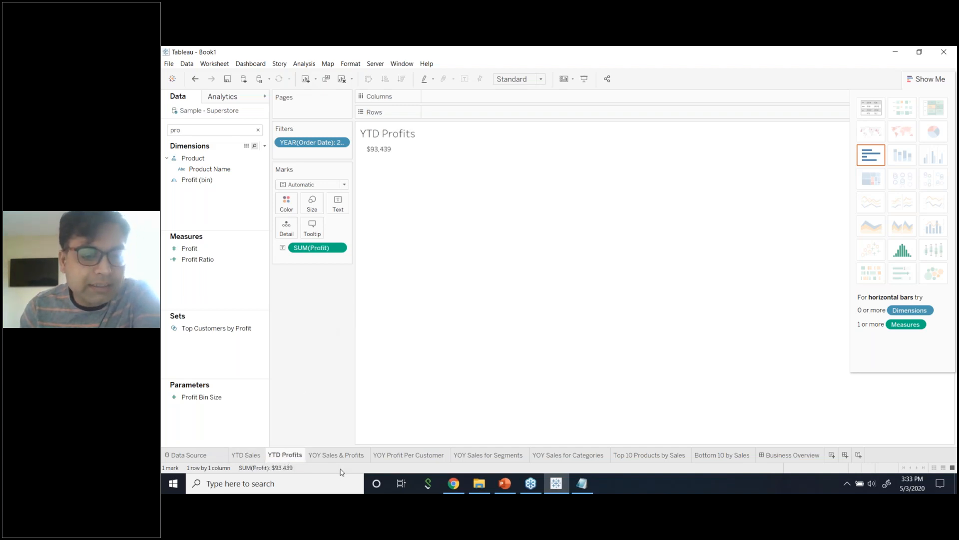
click(335, 457)
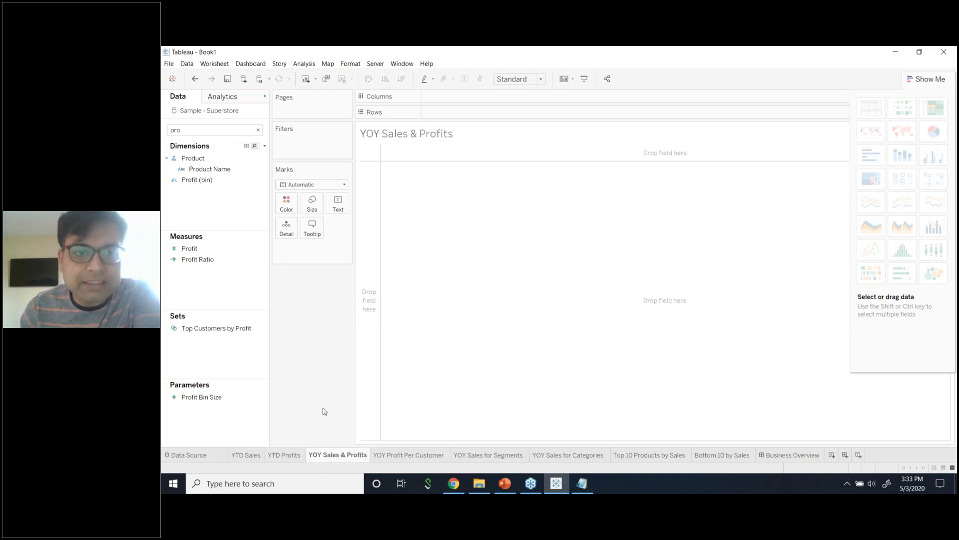
Place Sales and Profit on Rows of the YOY Sales & Profits sheet.
click(241, 128)
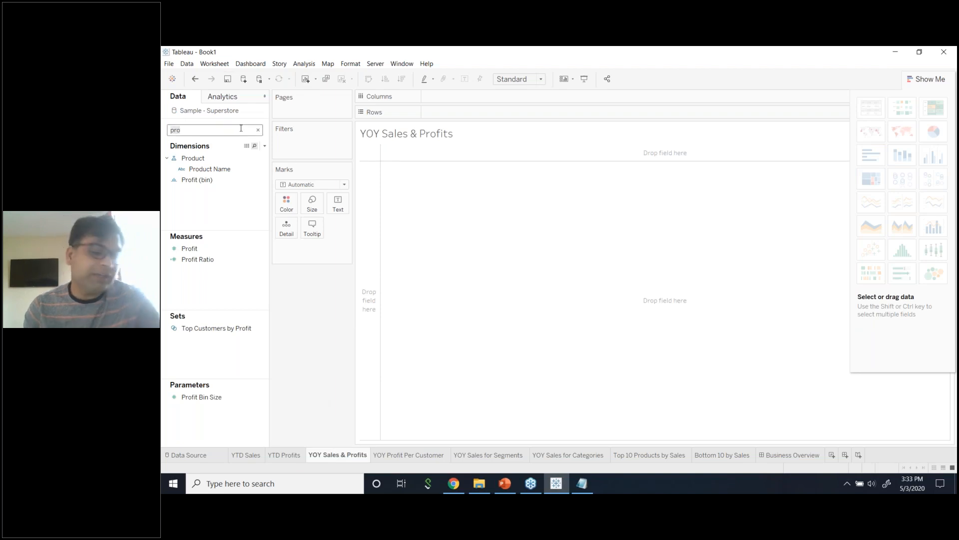
key(BackSpace)
key(BackSpace)
key(BackSpace)
text(sal)
drag(189, 234, 499, 112)
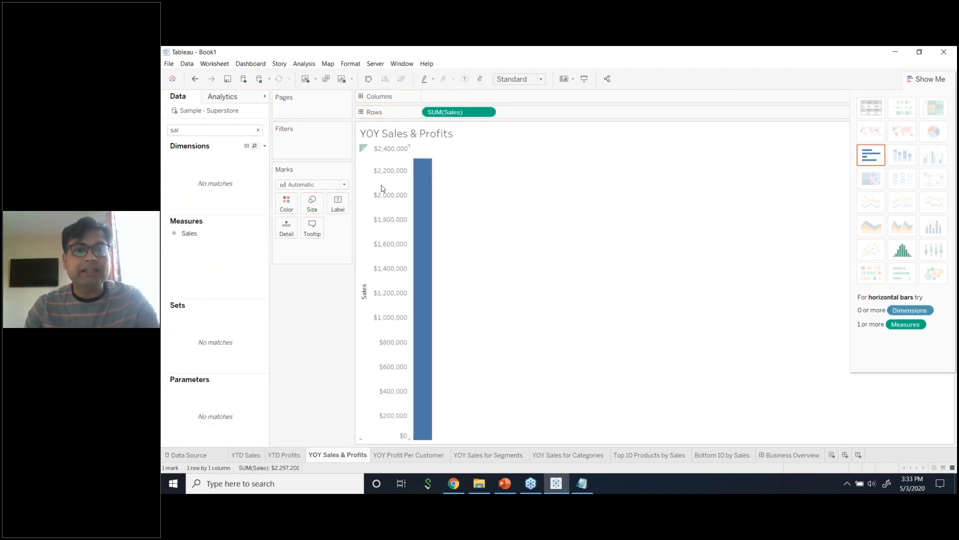
key(BackSpace)
key(BackSpace)
key(BackSpace)
text(Pro)
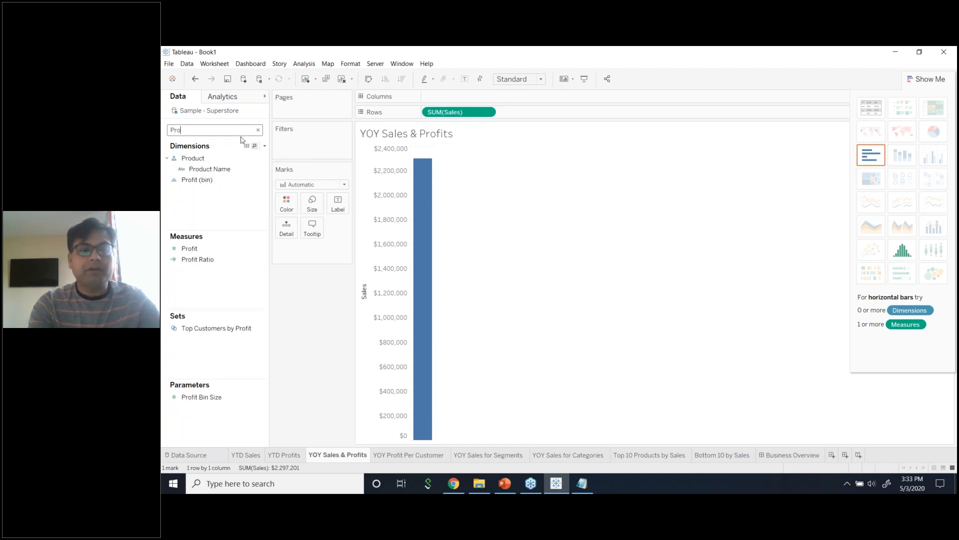
mouse_move(228, 248)
mouse_down()
mouse_move(555, 109)
mouse_move(562, 130)
mouse_up()
Add Order Date years to Columns as a continuous line chart, overlay Sales on Profit, then undo it all.
double_click(233, 130)
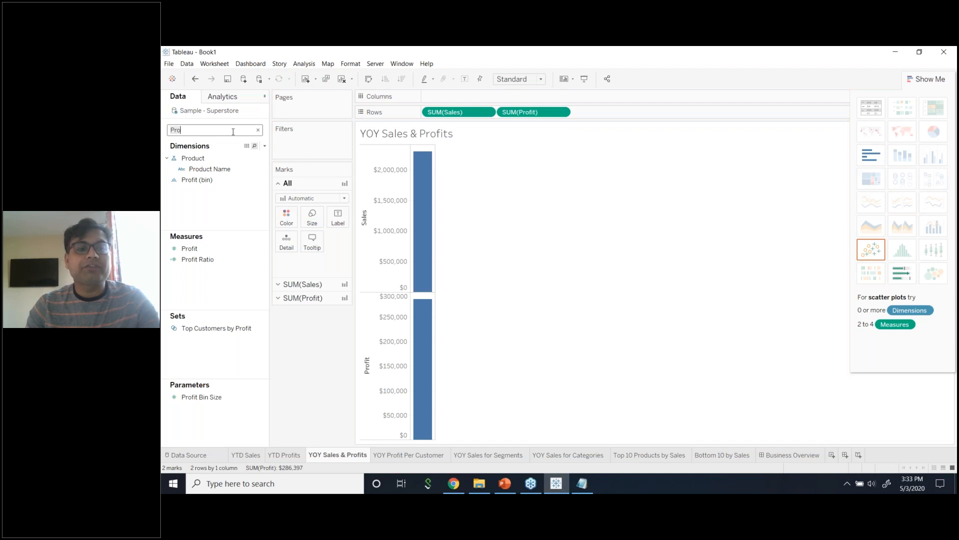
text(dat)
click(227, 169)
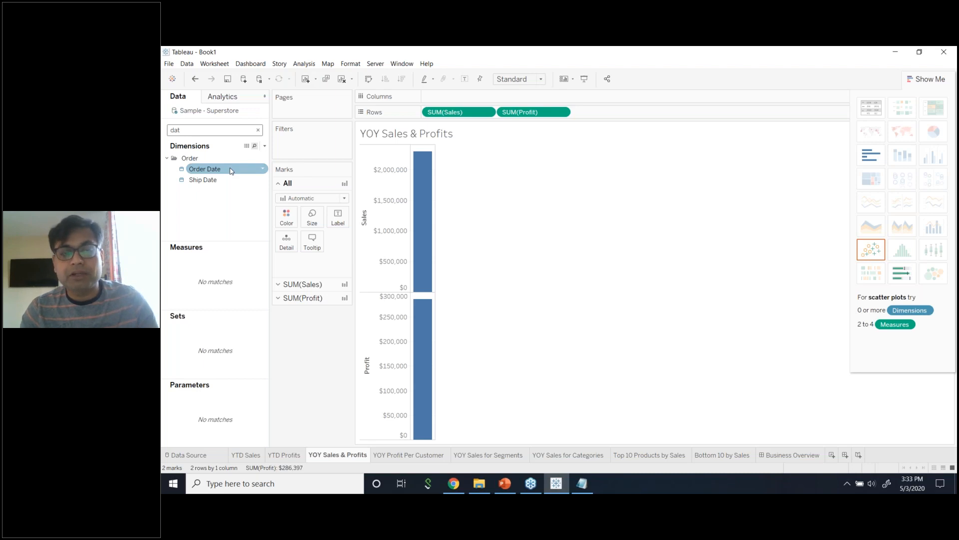
drag(231, 171, 474, 101)
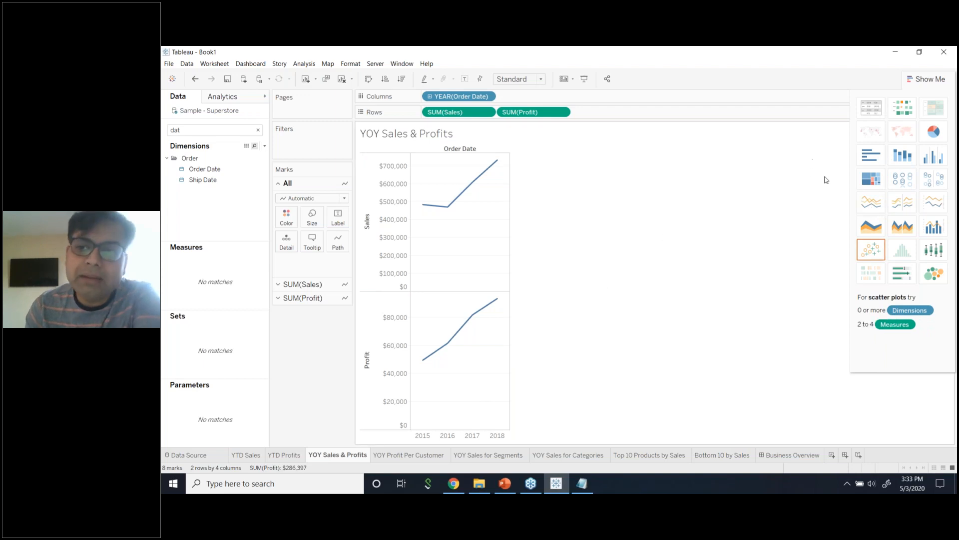
click(872, 206)
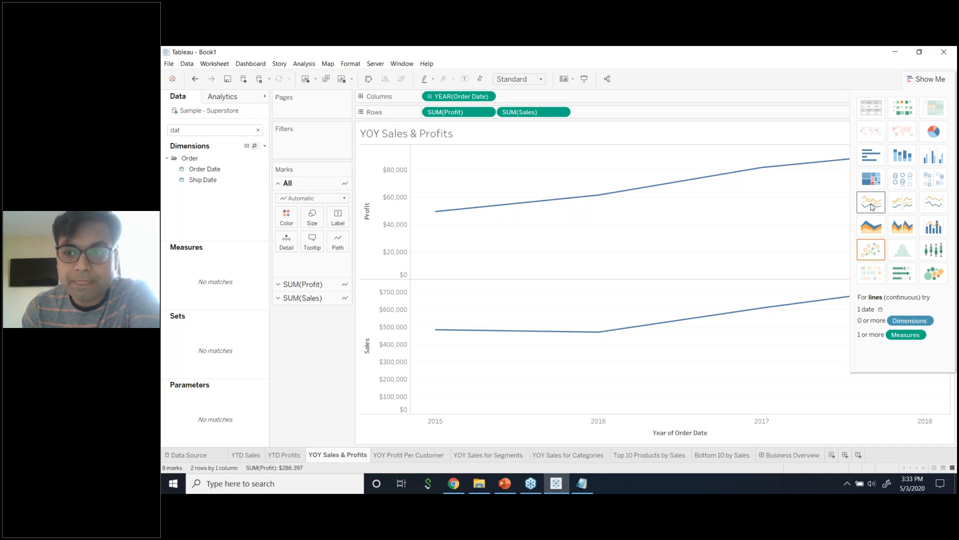
click(926, 79)
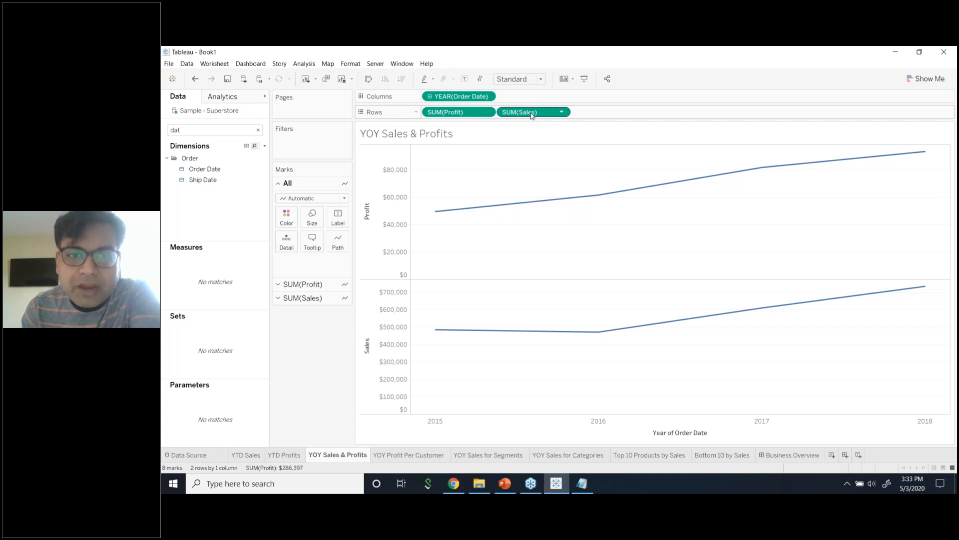
drag(533, 114, 399, 206)
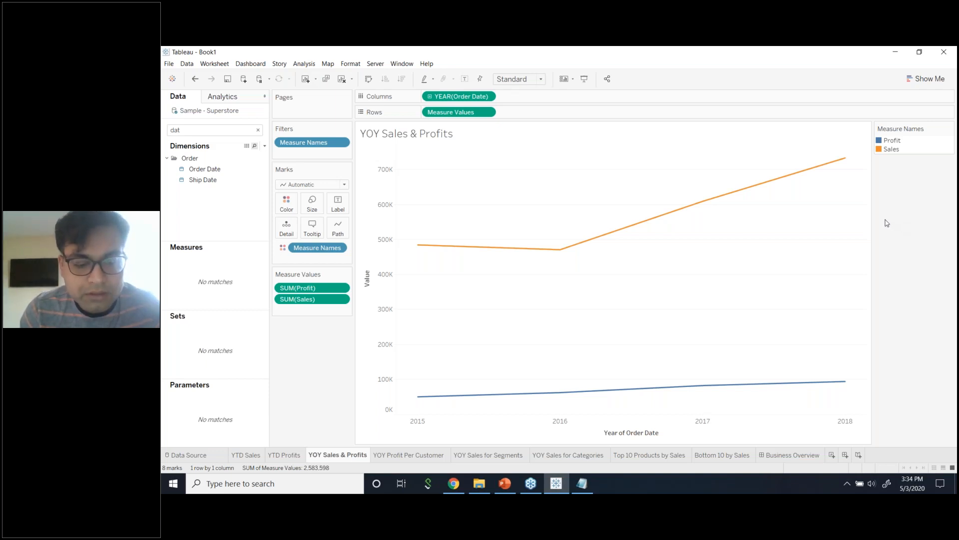
key(ctrl+z)
key(ctrl+z)
key(ctrl+z)
key(ctrl+z)
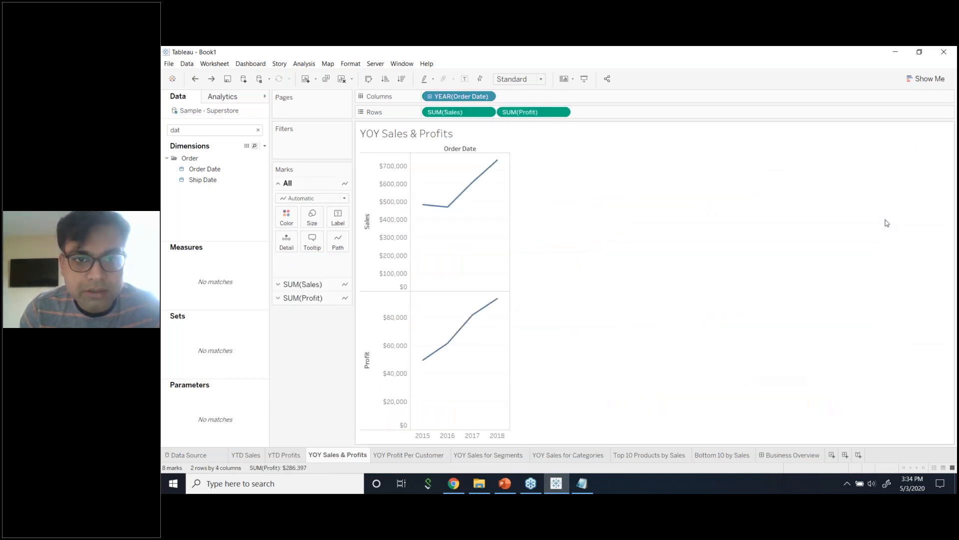
key(ctrl+z)
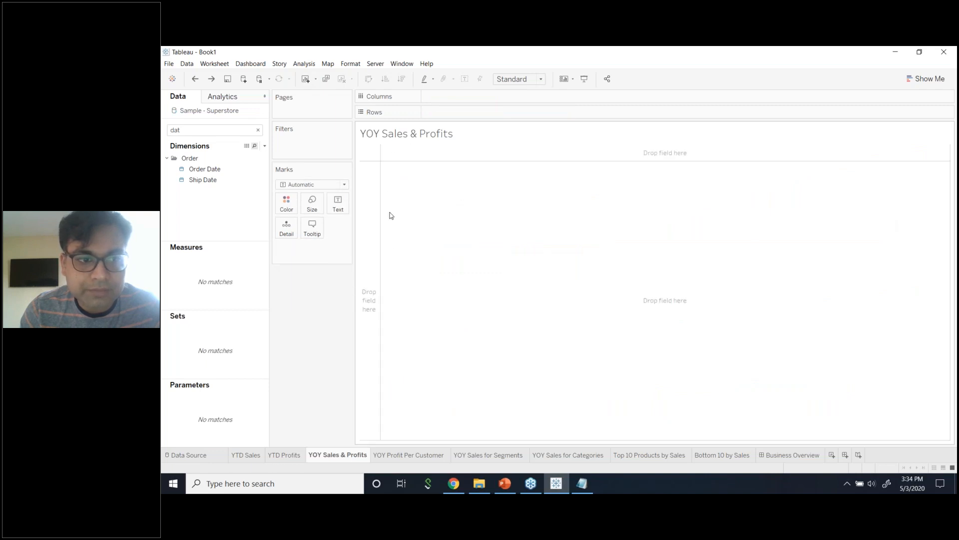
Put Order Date years on Columns, plot Sales on Rows, and overlay Profit on the Sales axis.
drag(204, 168, 465, 96)
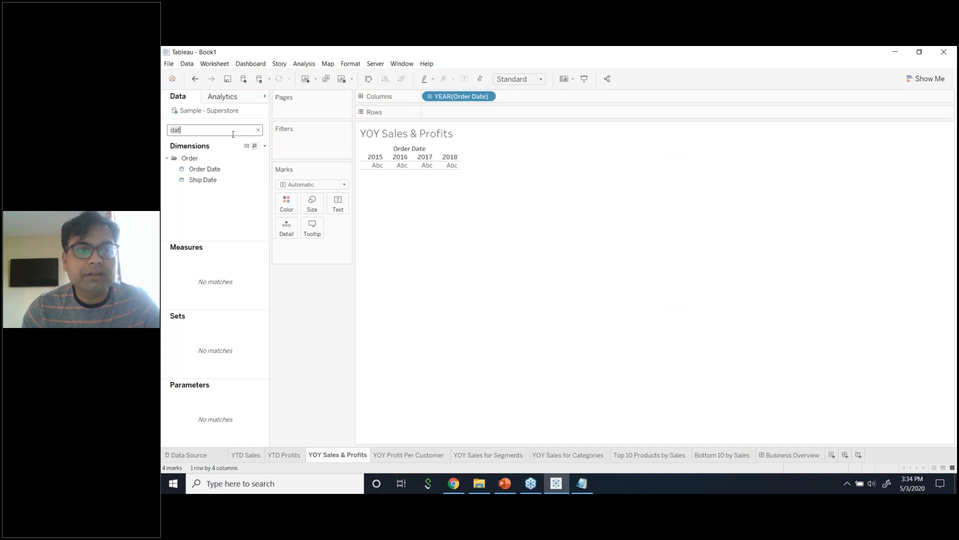
text(sal)
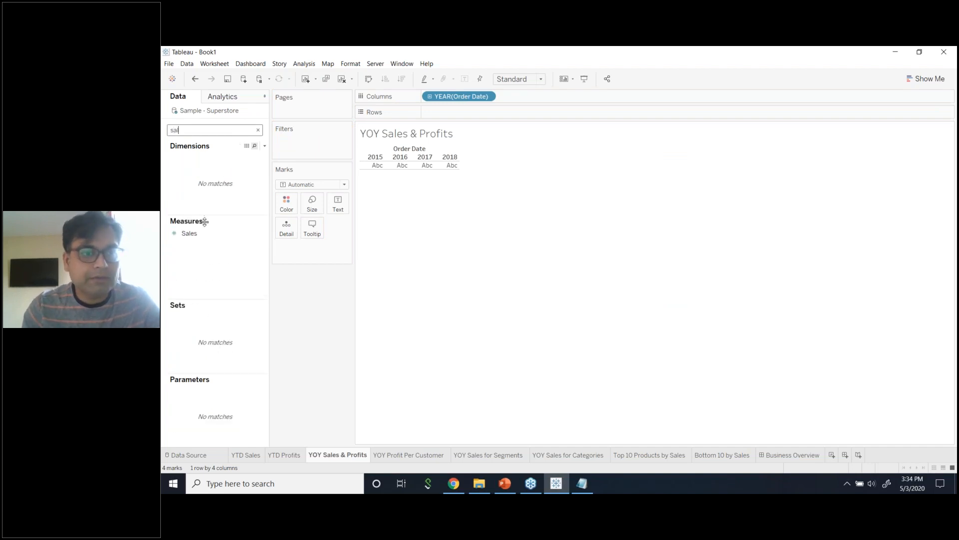
drag(209, 240, 477, 113)
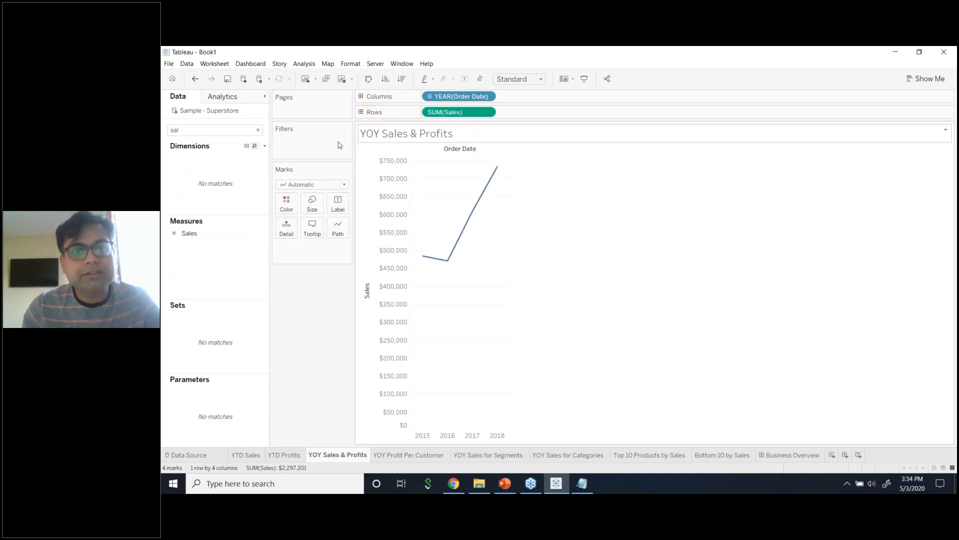
key(BackSpace)
key(BackSpace)
key(BackSpace)
text(Pr)
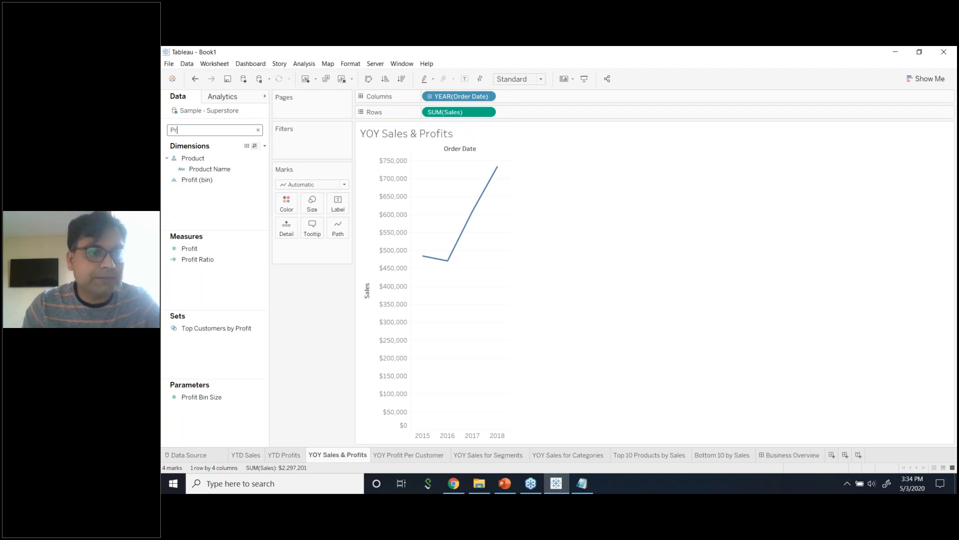
drag(189, 248, 210, 251)
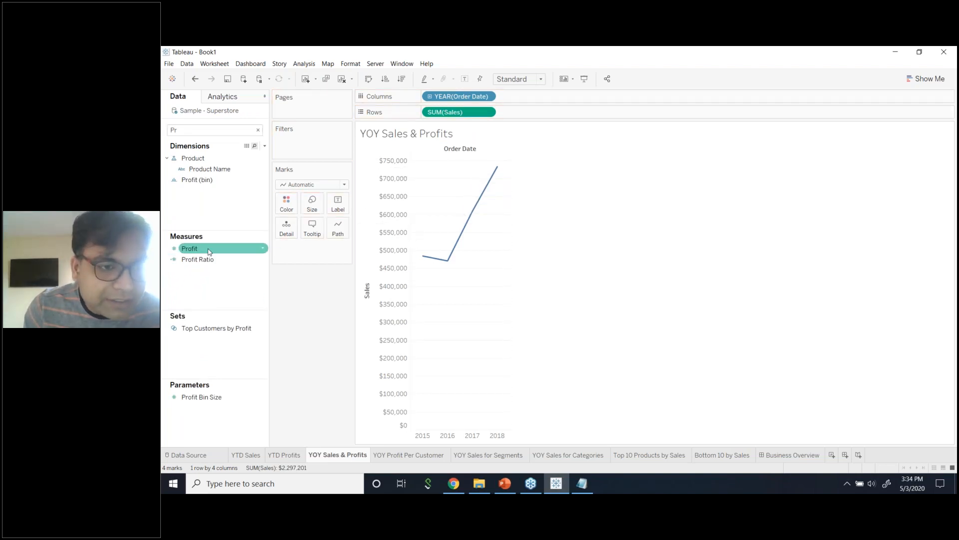
click(237, 251)
drag(238, 254, 385, 269)
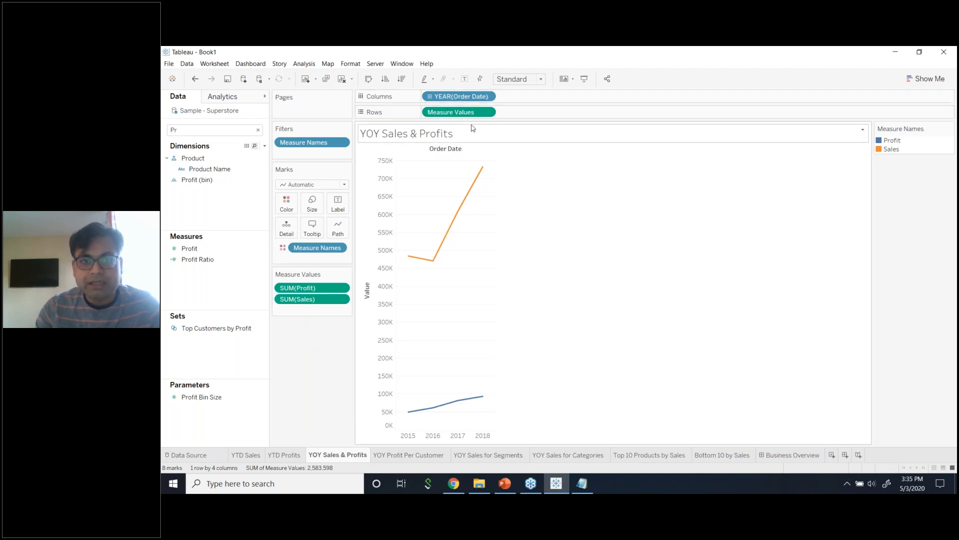
click(488, 111)
click(448, 218)
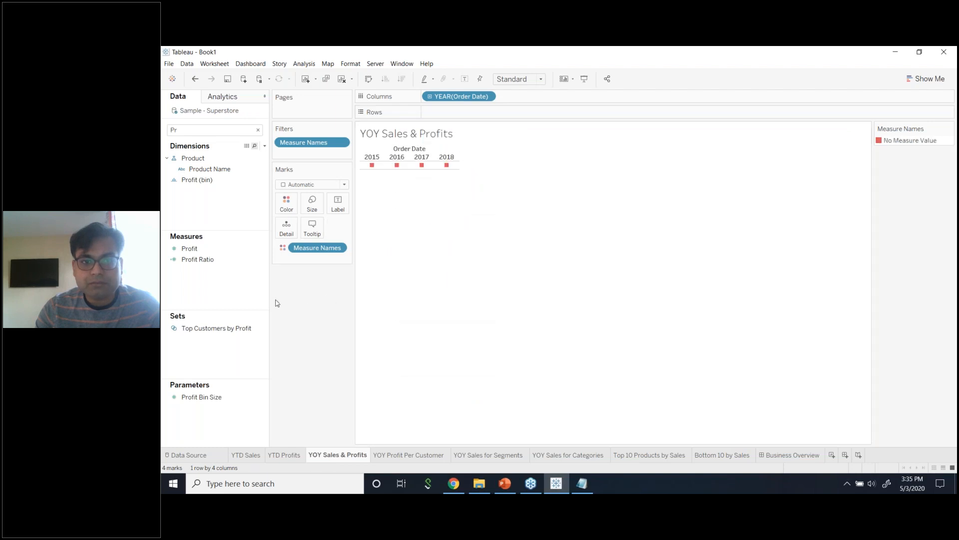
click(226, 65)
mouse_move(238, 111)
click(341, 112)
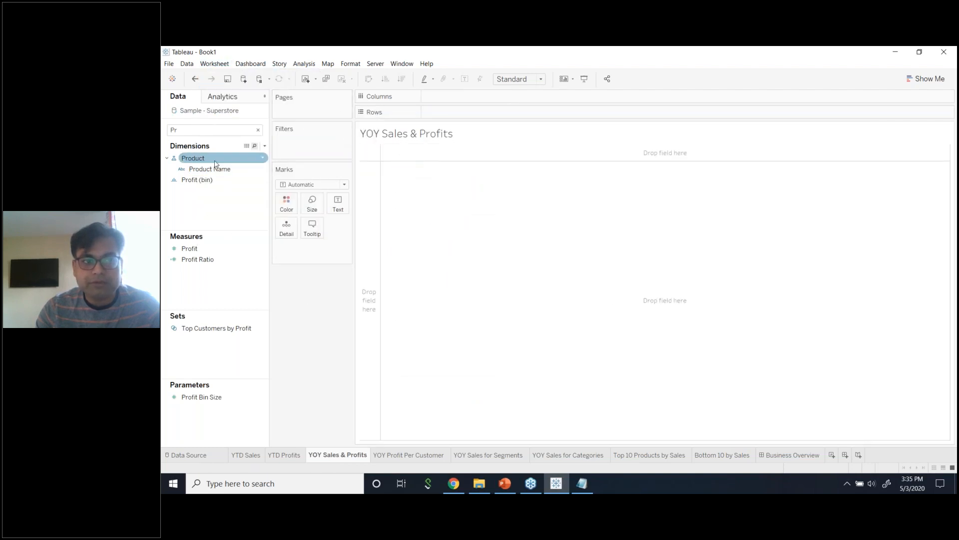
click(211, 249)
drag(210, 248, 452, 118)
click(238, 131)
key(BackSpace)
key(BackSpace)
text(a)
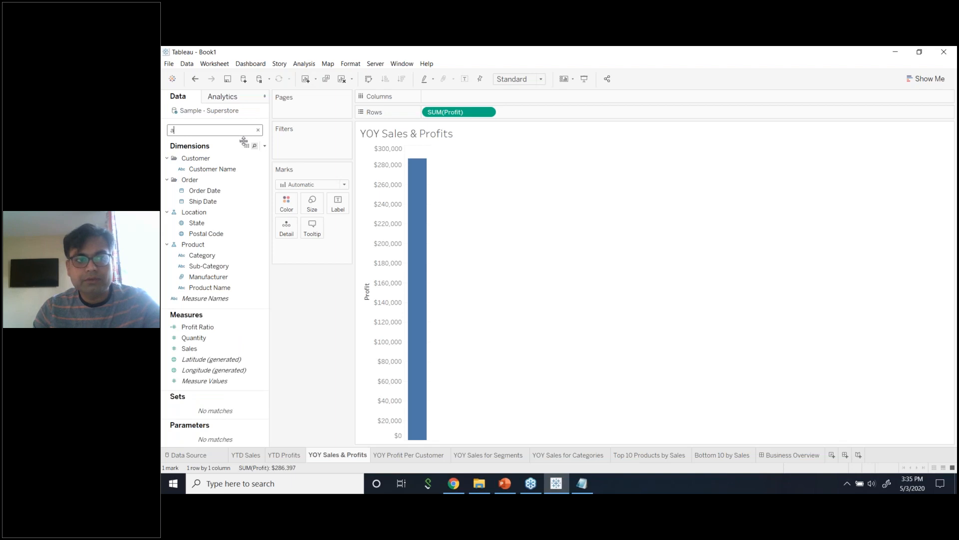
key(BackSpace)
text(dat)
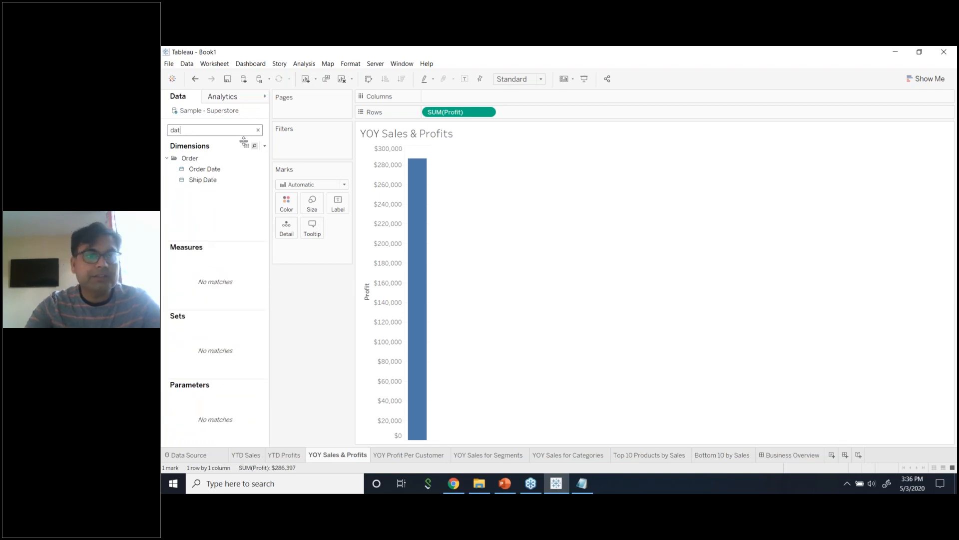
drag(204, 169, 315, 147)
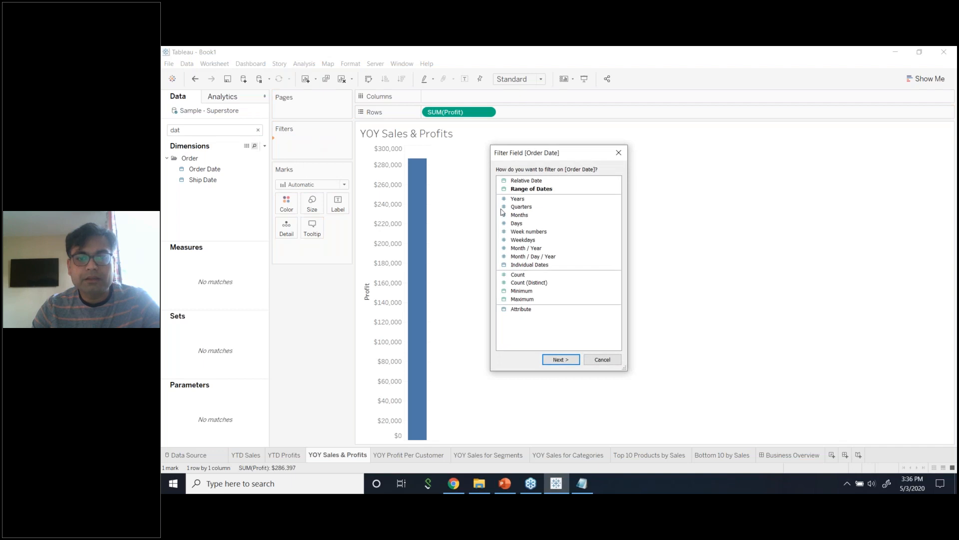
click(602, 359)
drag(222, 168, 473, 100)
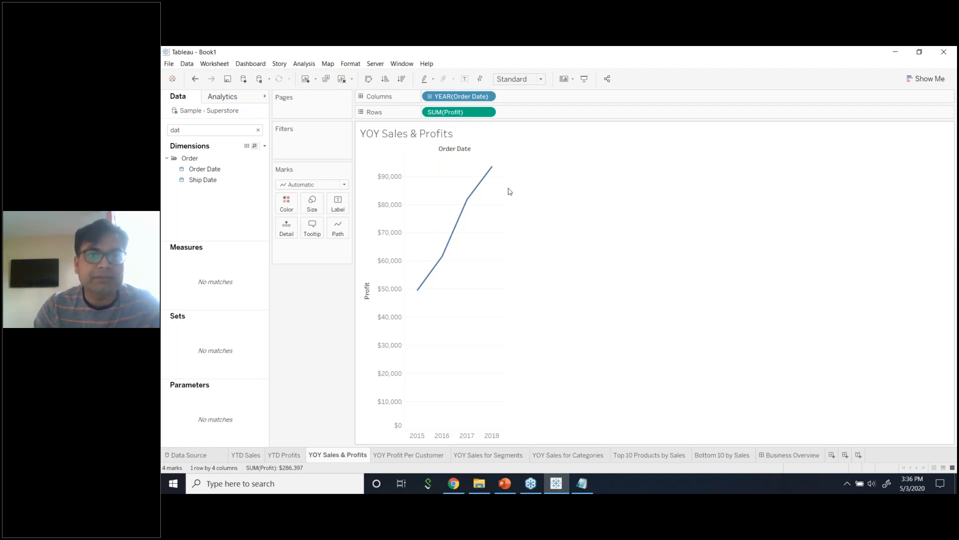
double_click(242, 132)
text(sa)
drag(220, 233, 393, 246)
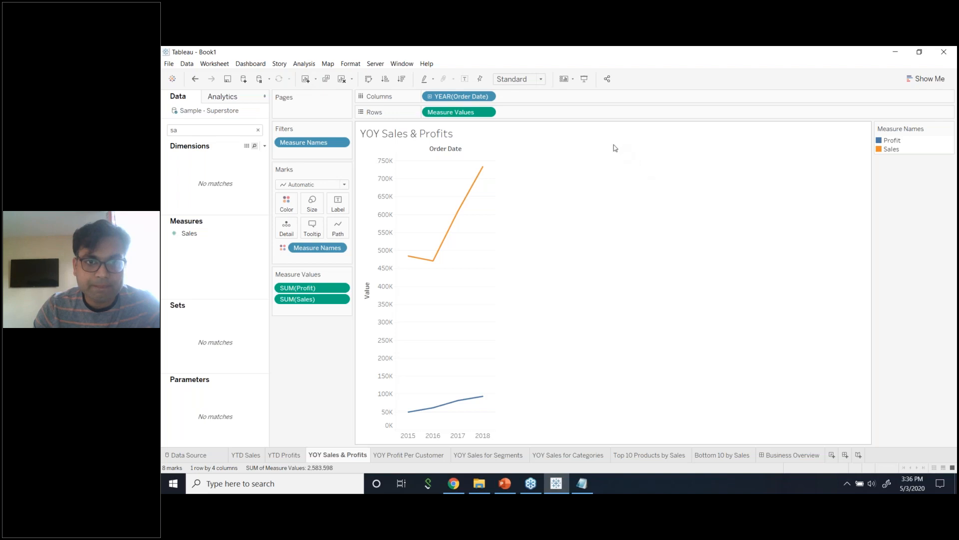
Make the YEAR(Order Date) axis continuous so it runs from 2014 to 2019.
click(488, 96)
click(553, 118)
click(487, 97)
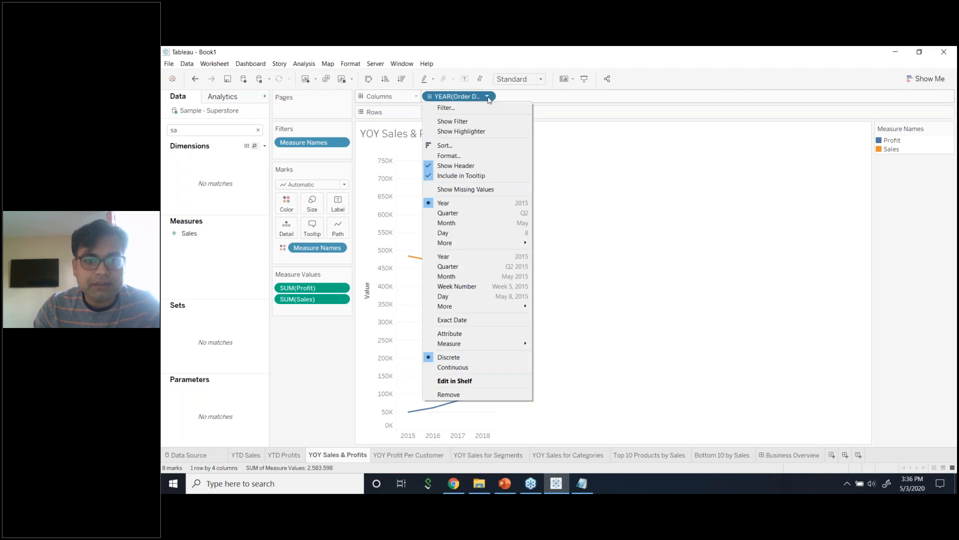
click(564, 129)
click(488, 97)
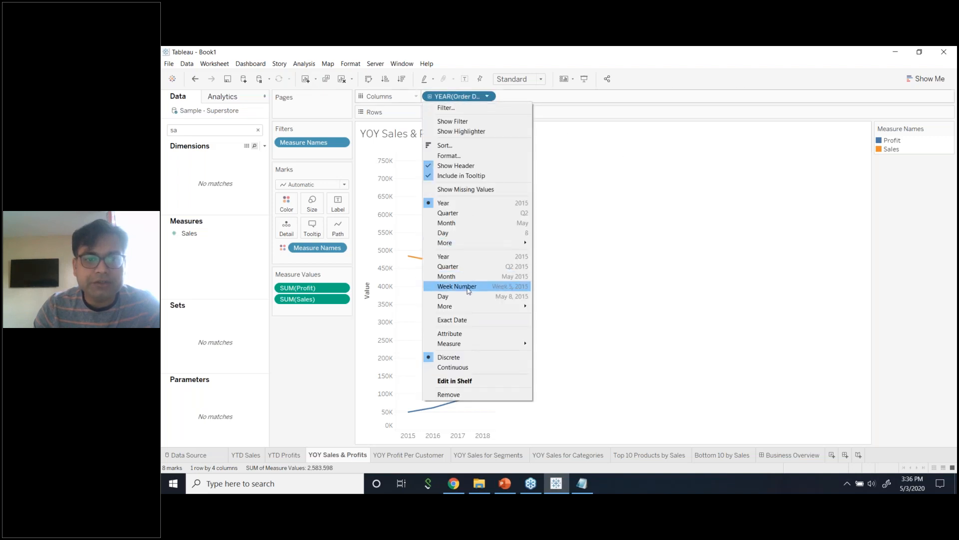
click(464, 368)
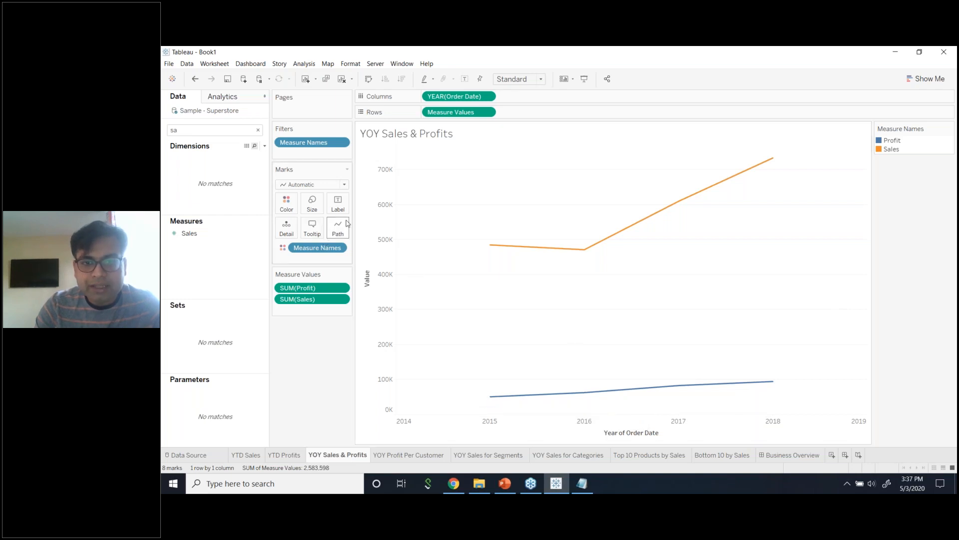
Hide the value axis header on the YOY Sales & Profits chart.
right_click(385, 227)
click(404, 278)
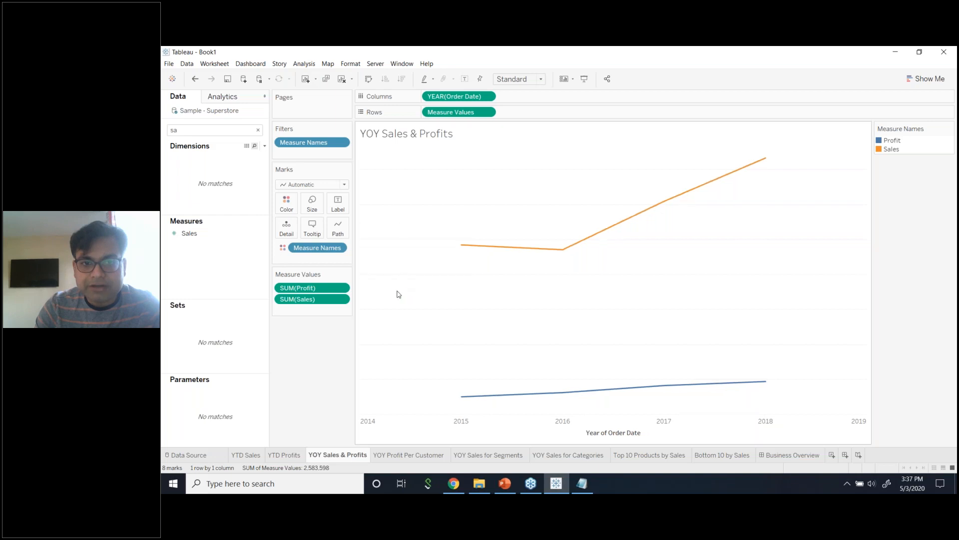
click(338, 203)
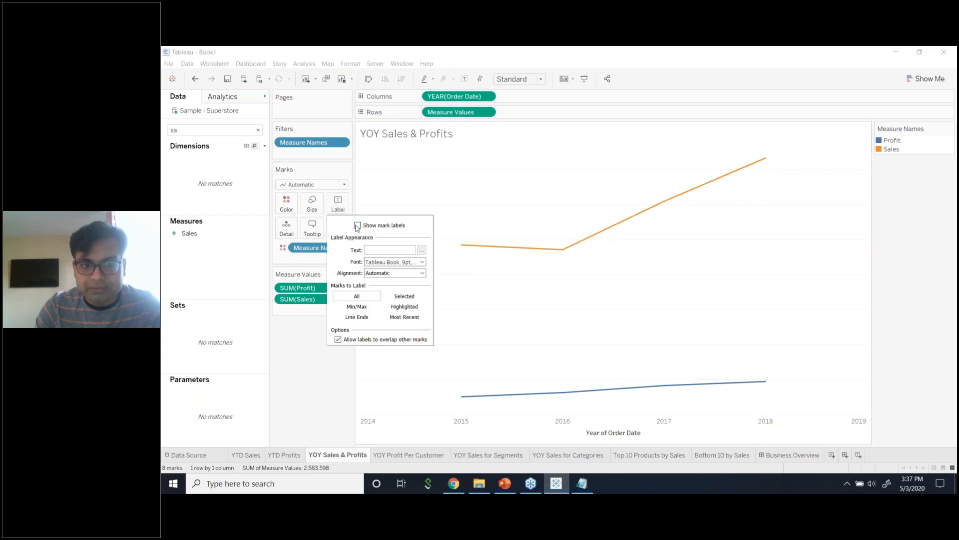
Re-hide the value axis header and turn on mark labels for the Sales and Profit lines.
click(337, 204)
click(337, 204)
click(311, 370)
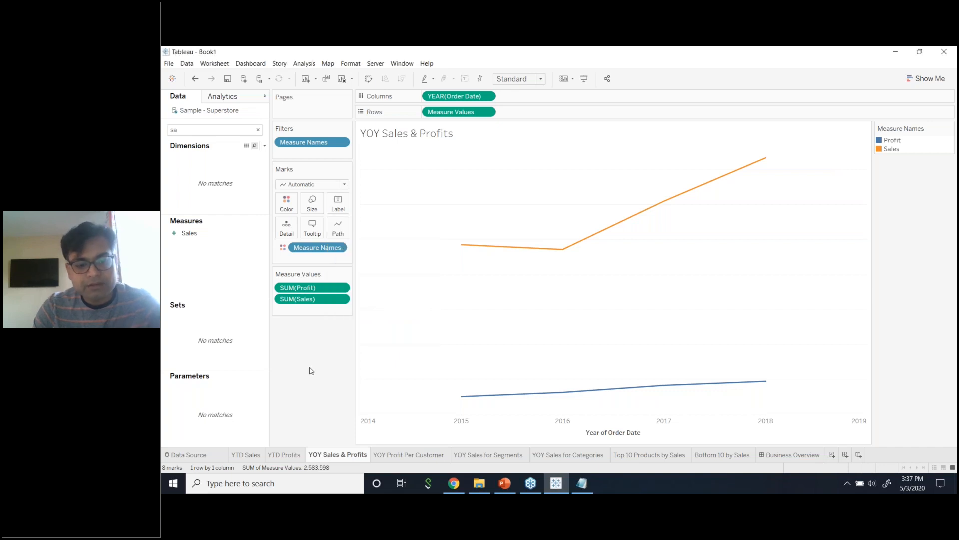
key(ctrl+z)
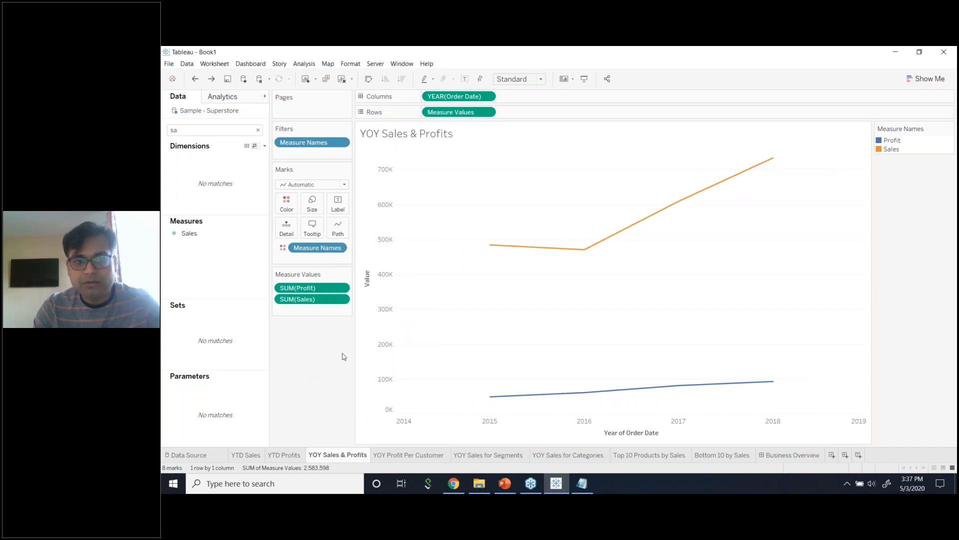
right_click(373, 321)
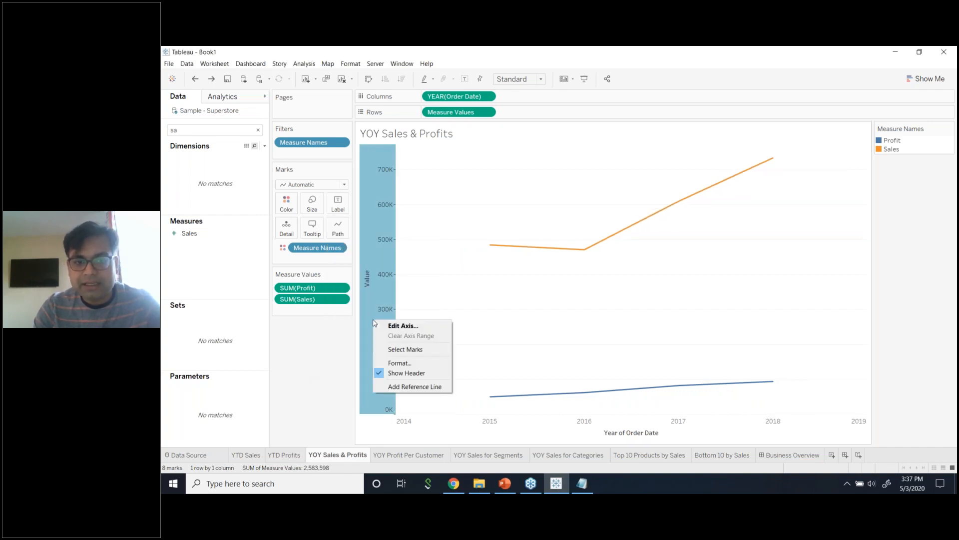
click(408, 375)
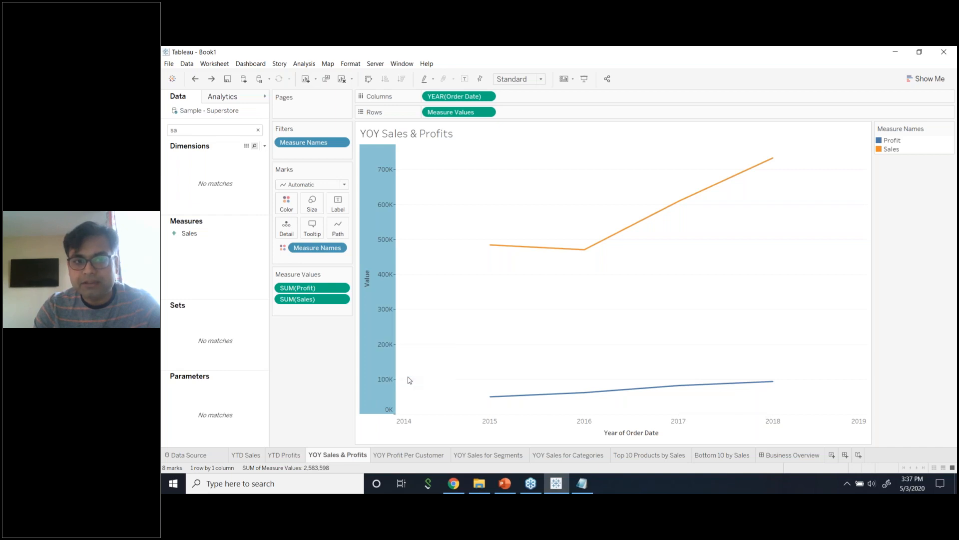
click(338, 205)
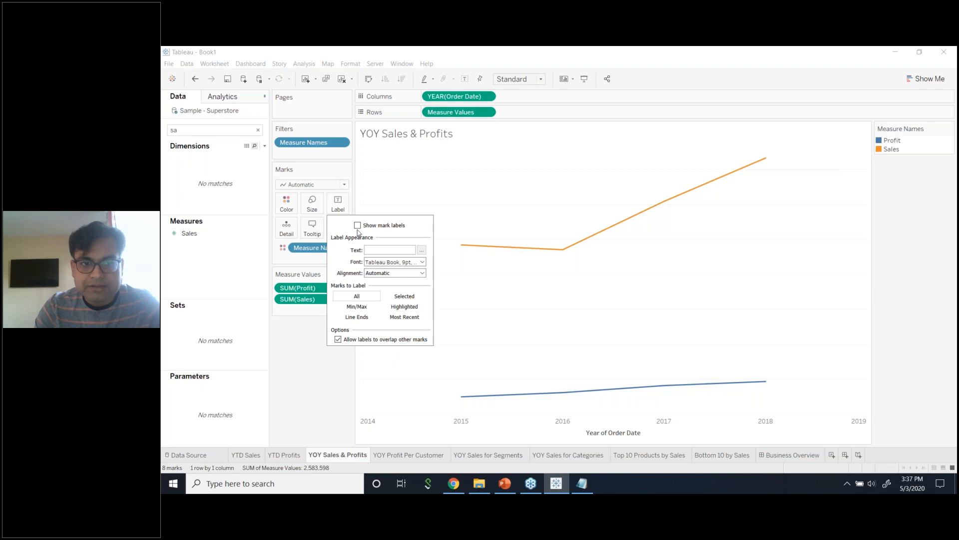
click(358, 226)
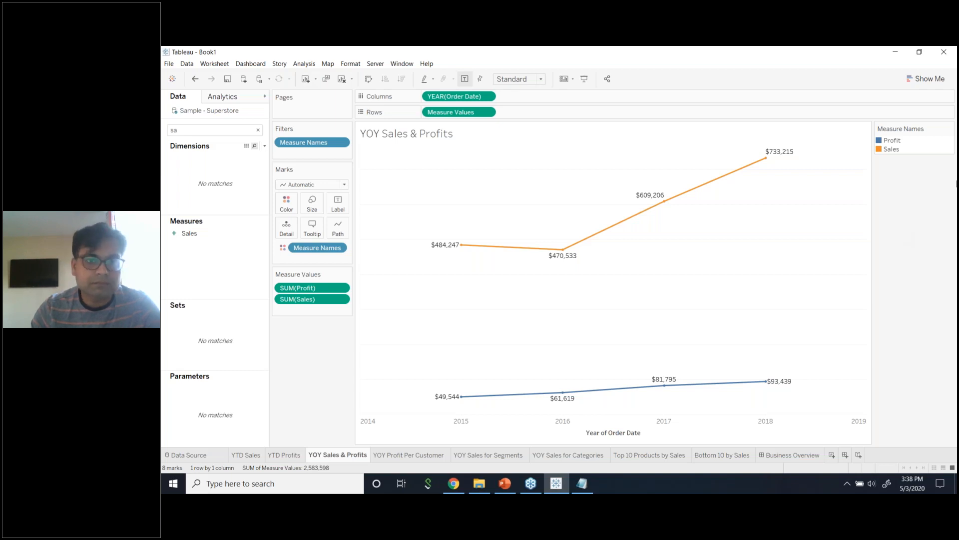
Review the YTD Sales and YTD Profits sheets, then return to the YOY Sales & Profits chart.
click(245, 456)
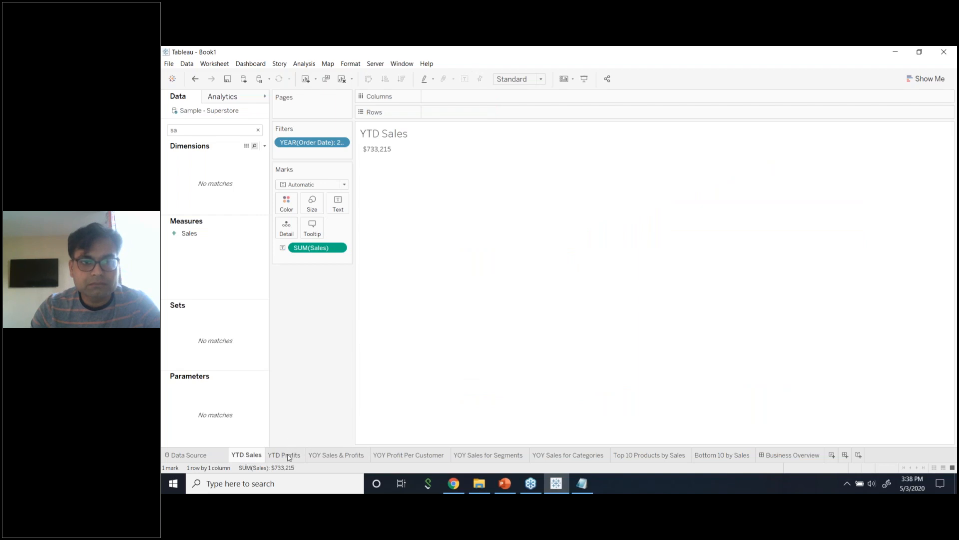
mouse_move(288, 457)
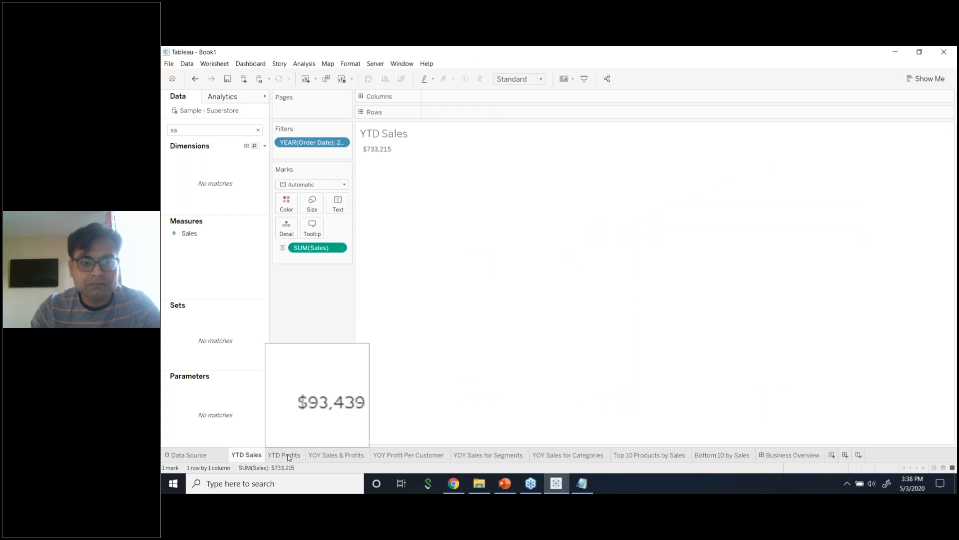
click(289, 457)
click(259, 457)
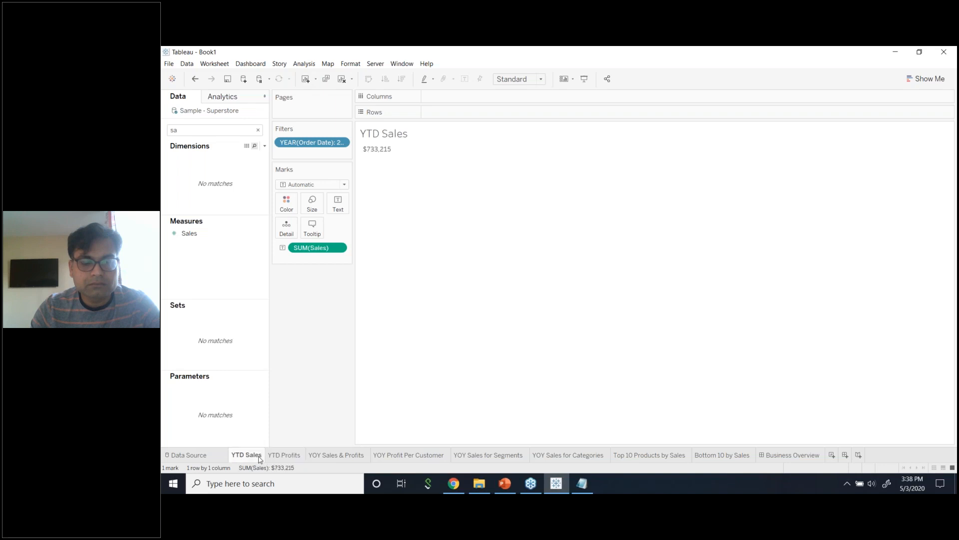
click(278, 456)
click(254, 456)
click(280, 457)
click(252, 457)
click(285, 457)
click(339, 458)
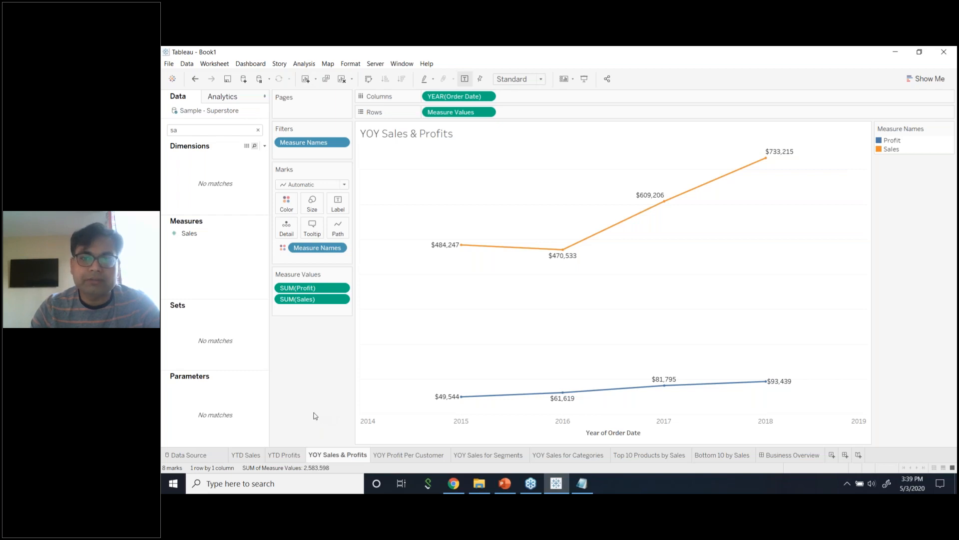
click(248, 455)
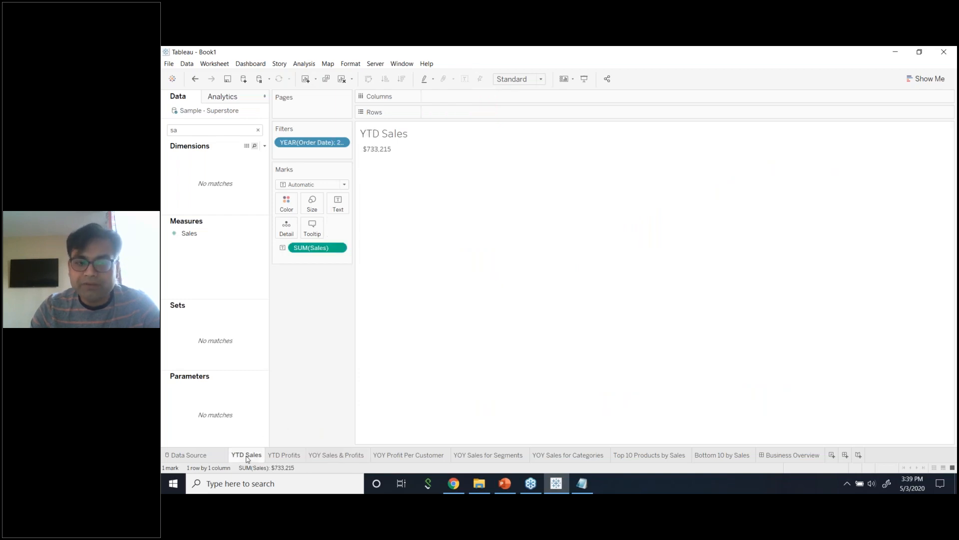
click(287, 458)
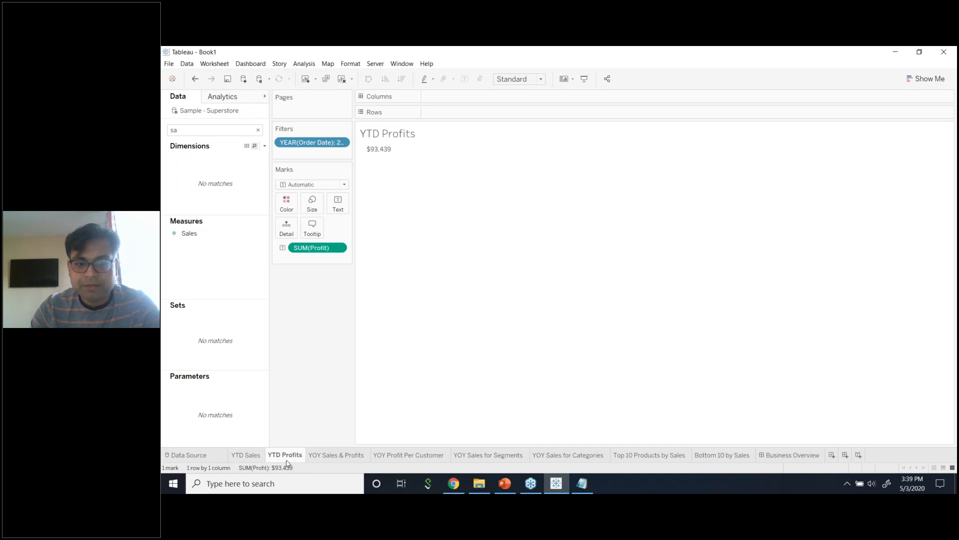
click(330, 455)
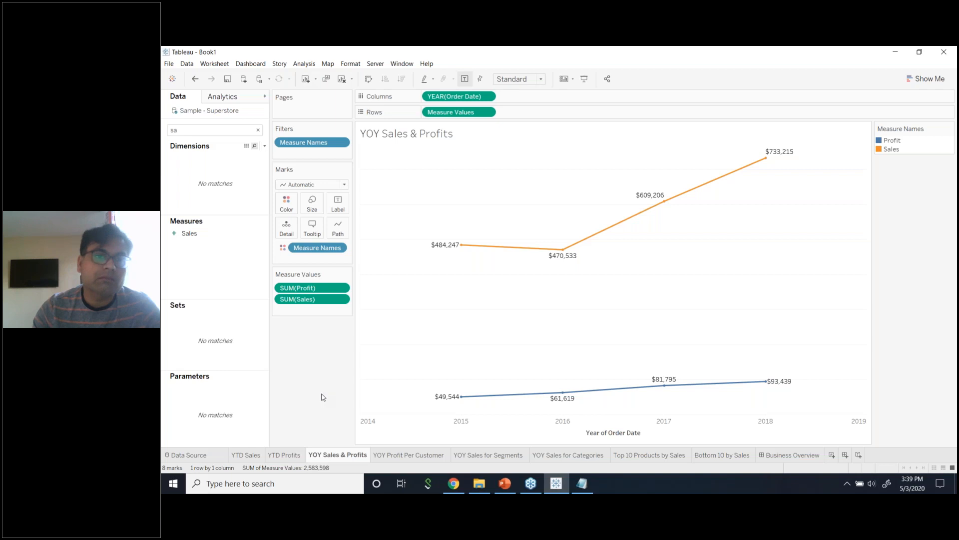
Open the Label options for the line marks on the Marks card.
click(341, 209)
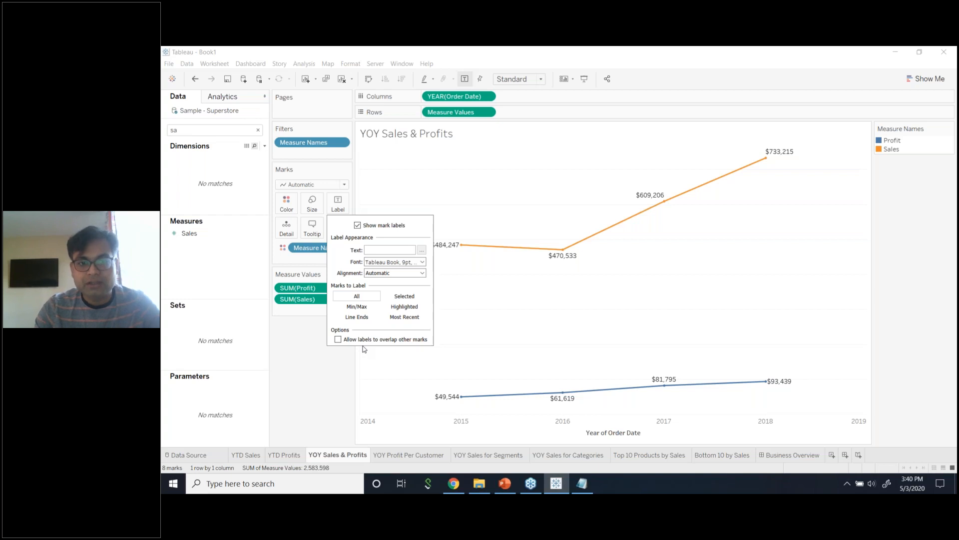
Set Marks to Label to Selected, after trying Min/Max, so no values show.
click(360, 307)
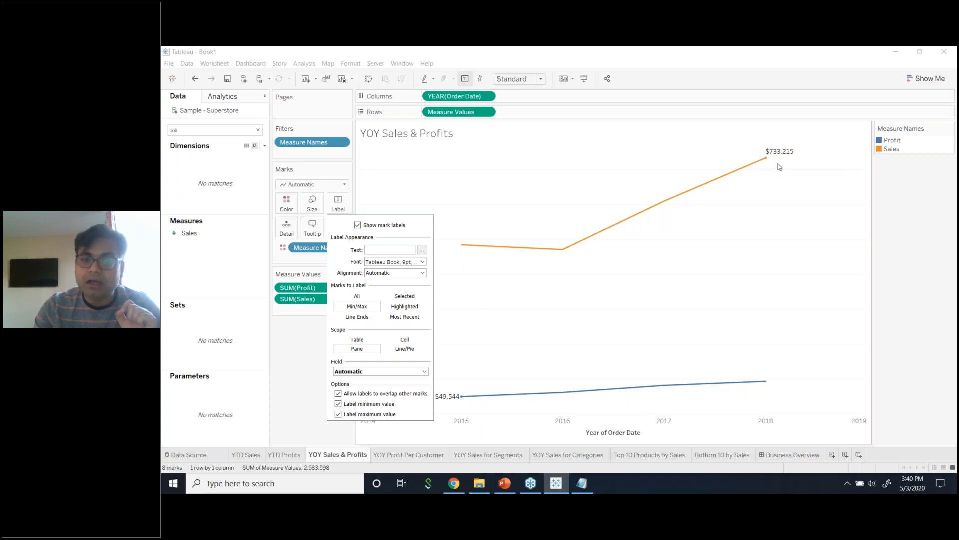
click(402, 297)
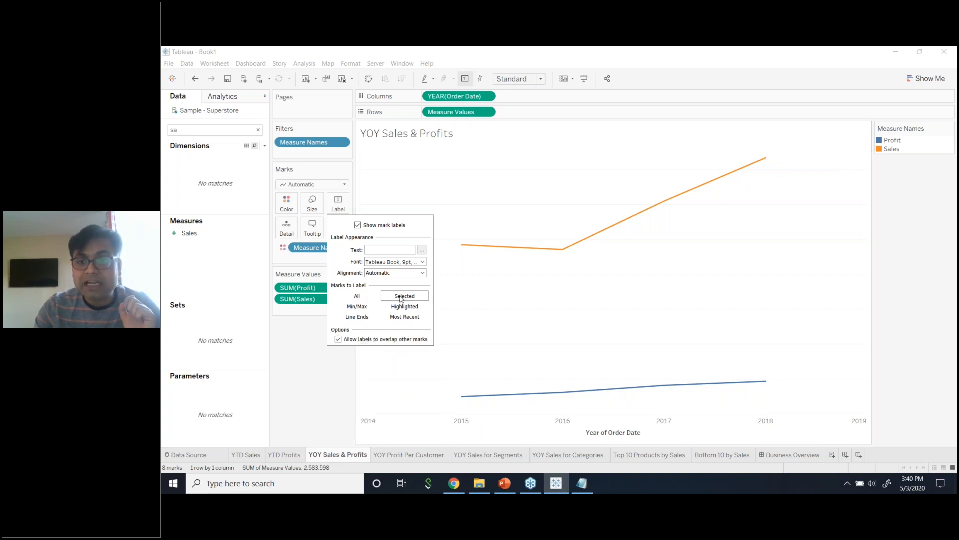
click(311, 372)
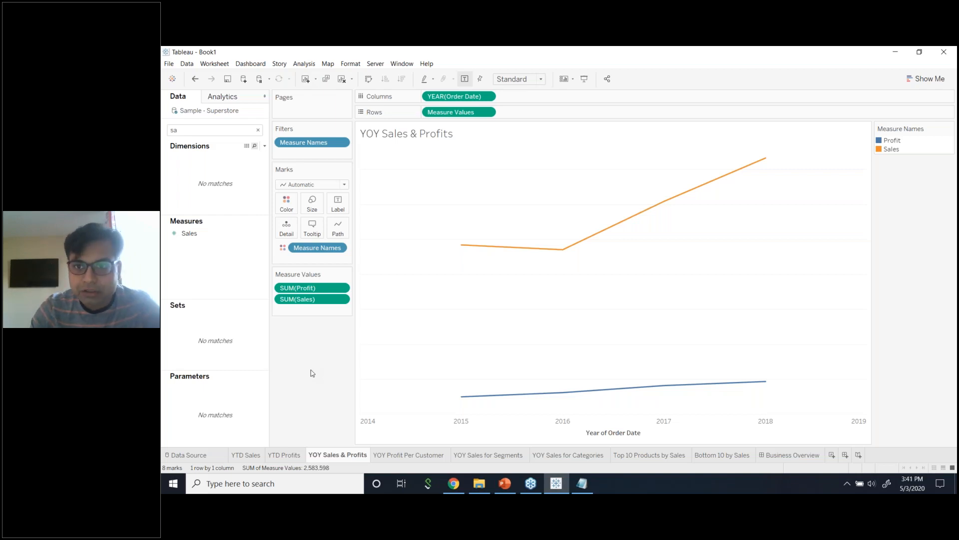
click(764, 159)
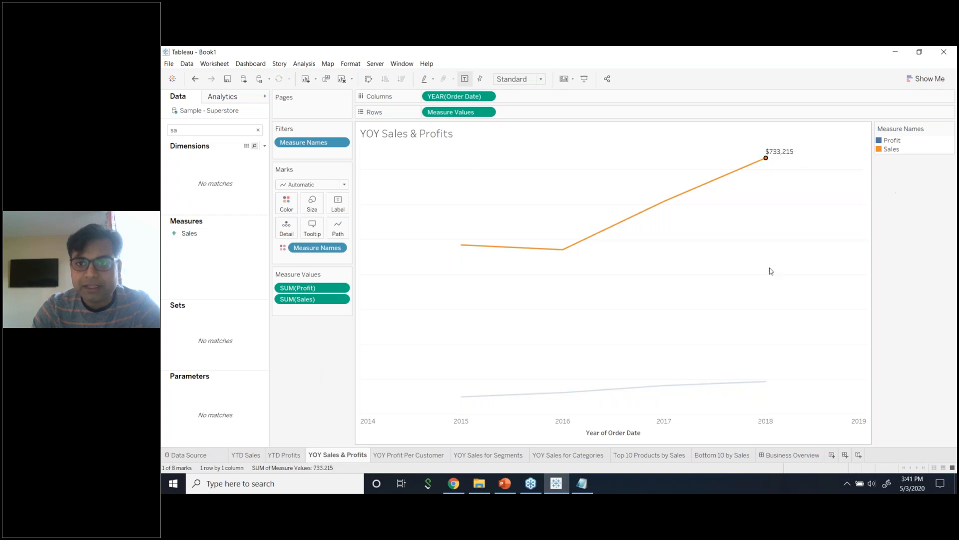
click(563, 249)
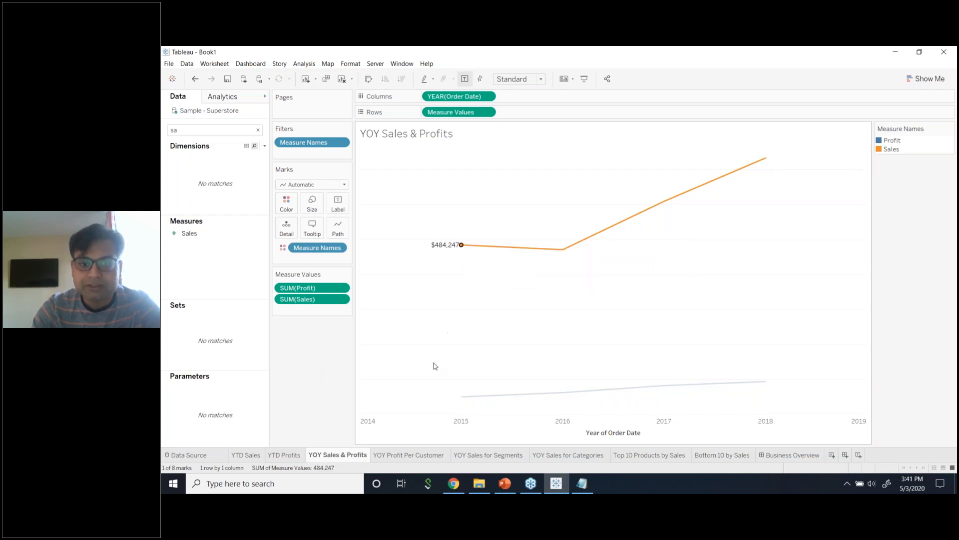
click(461, 396)
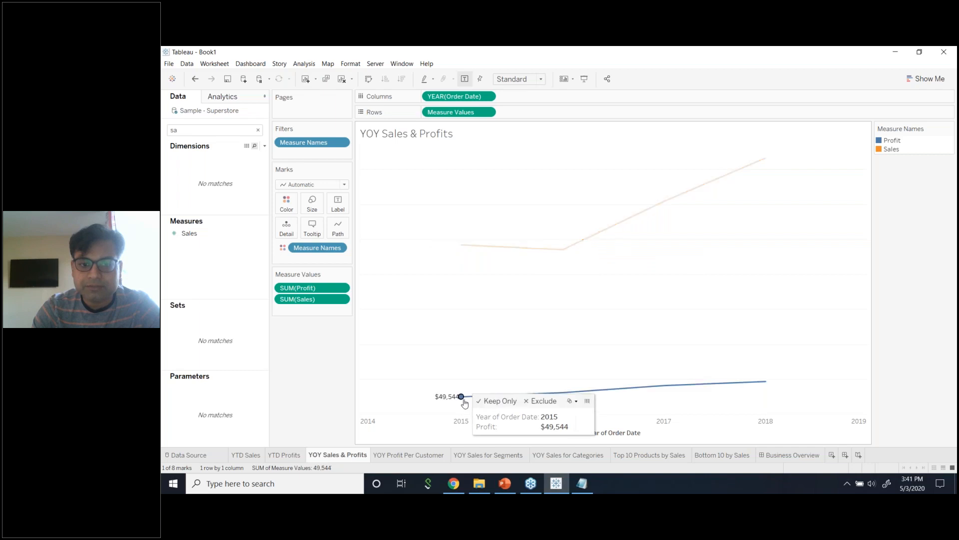
click(766, 381)
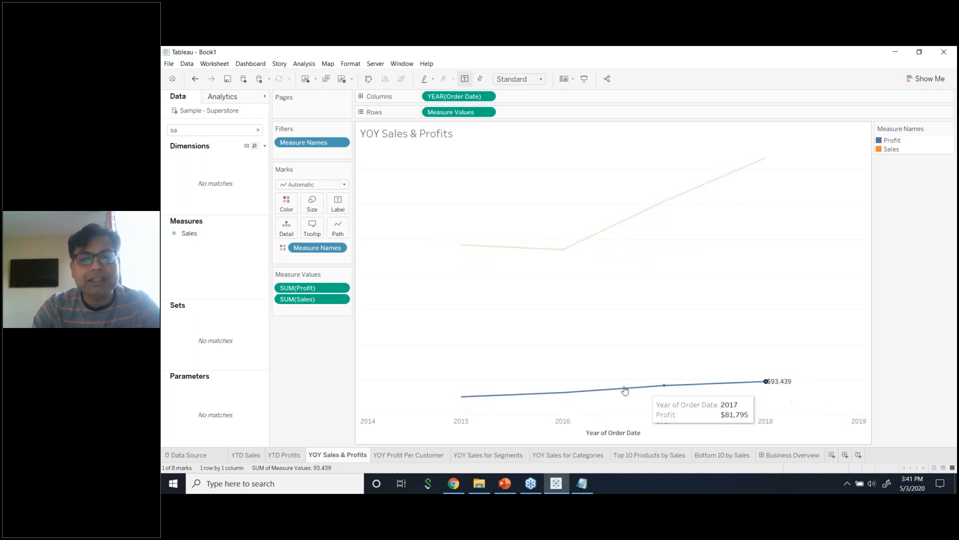
click(563, 392)
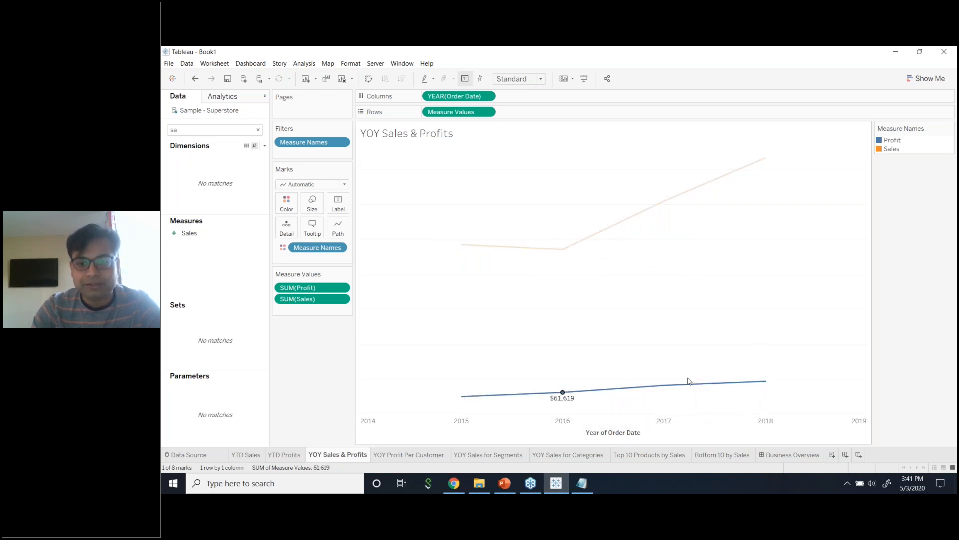
click(664, 385)
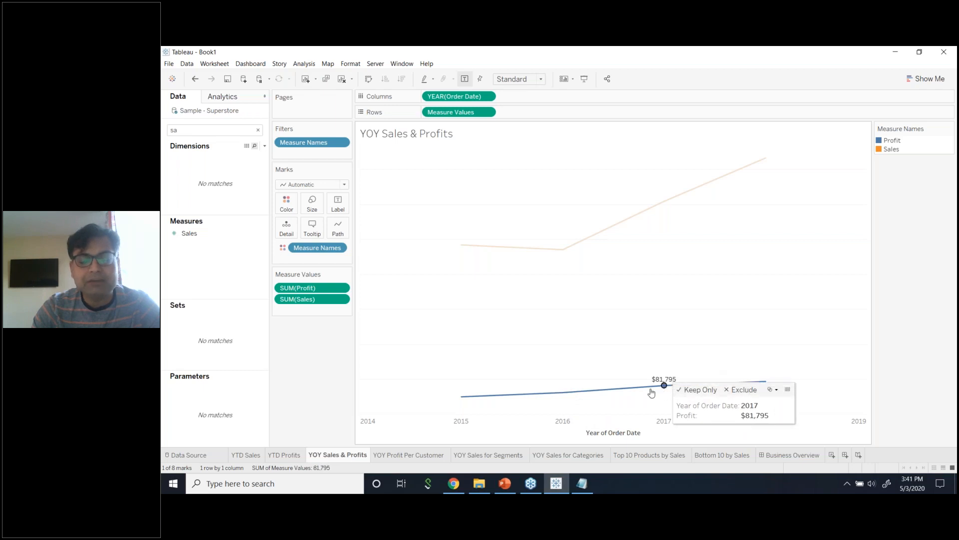
click(461, 246)
click(765, 159)
click(562, 250)
click(461, 245)
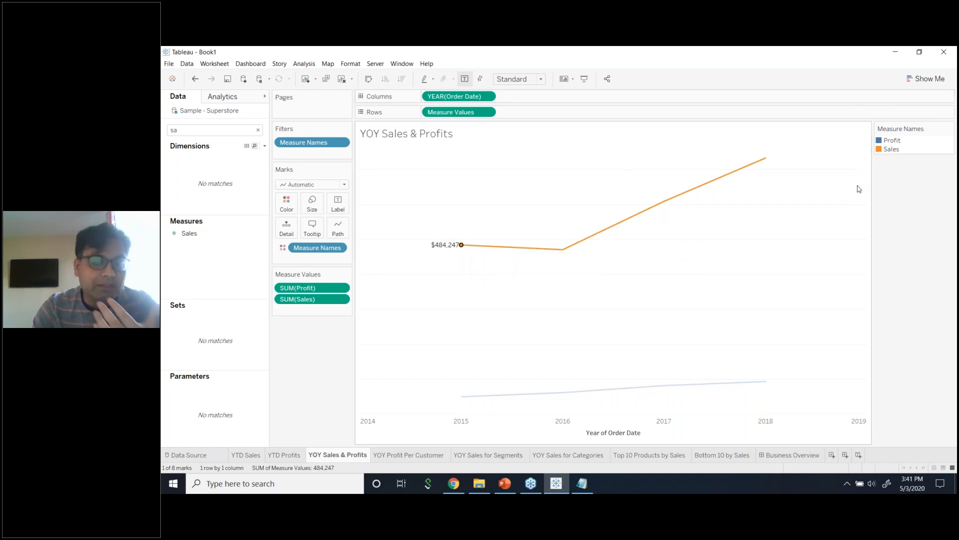
click(461, 247)
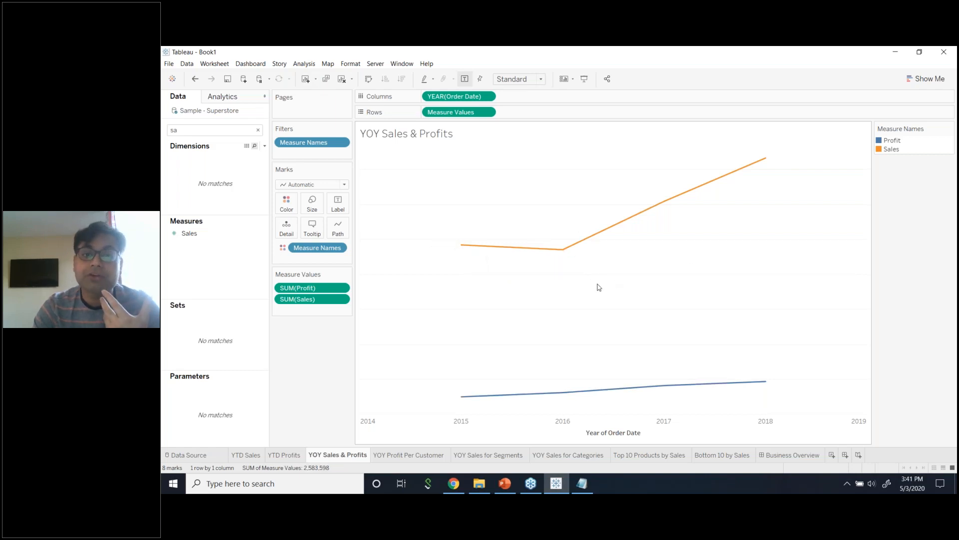
Set Marks to Label to Most Recent, labelling Sales $733,215 and Profit $93,439.
click(346, 210)
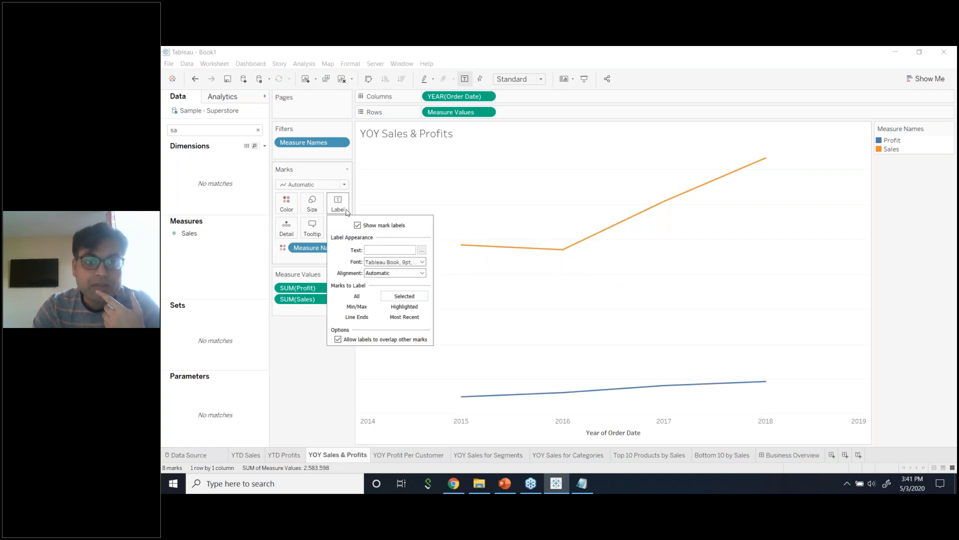
click(303, 349)
click(336, 212)
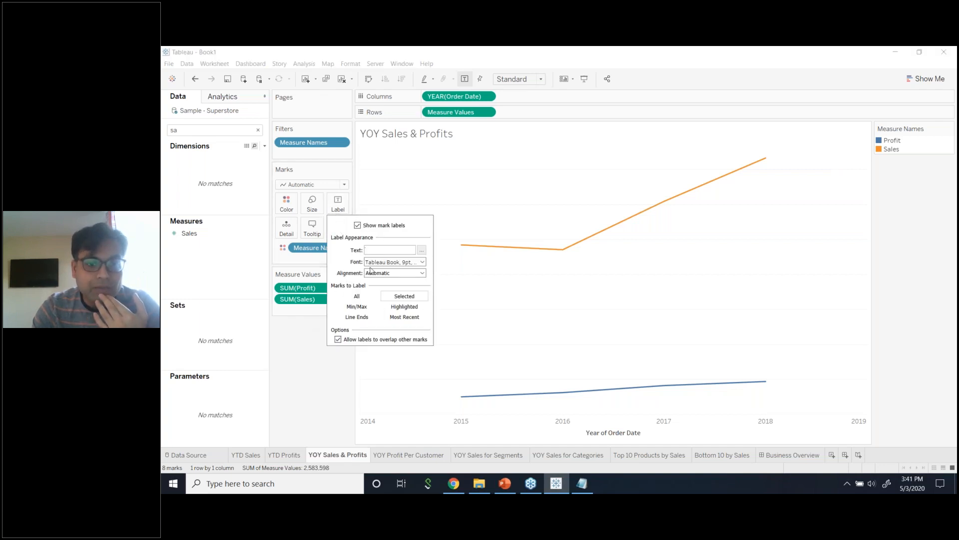
click(396, 318)
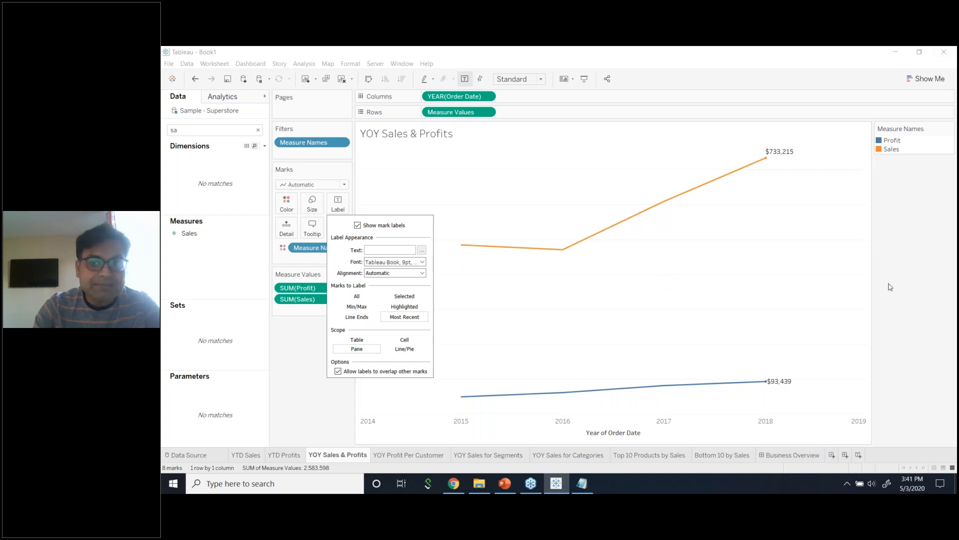
click(579, 233)
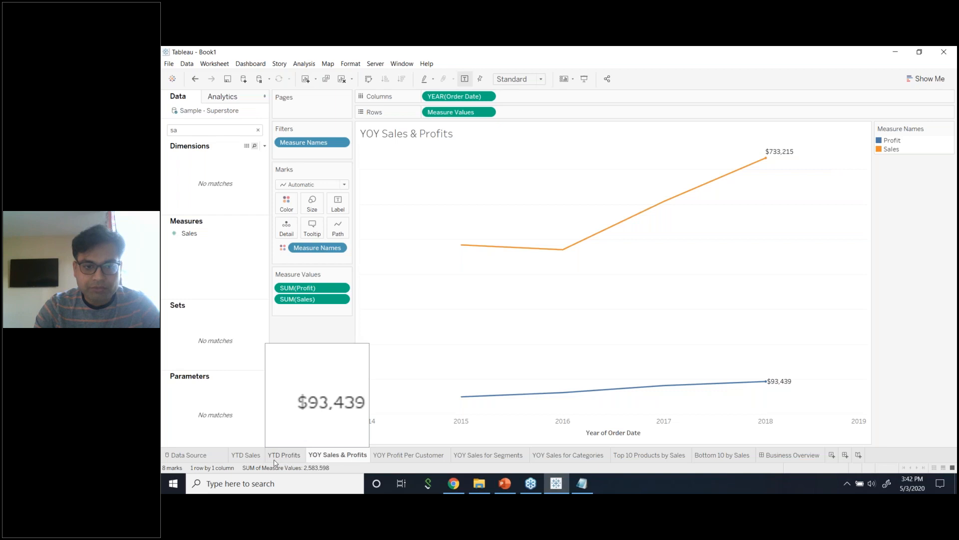
Glance at the YTD Sales and YTD Profits sheets, then return to YOY Sales & Profits.
click(246, 455)
click(289, 456)
click(330, 455)
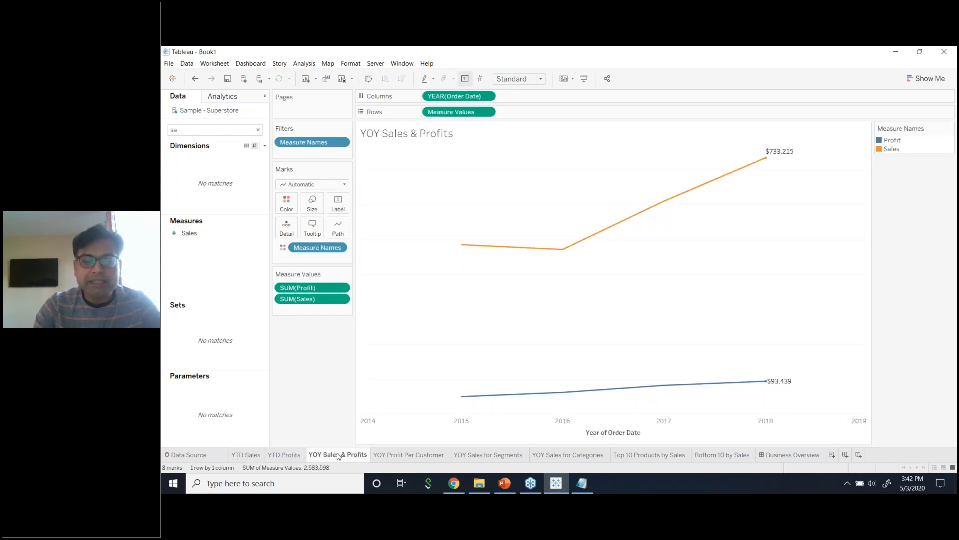
Open the empty YOY Profit Per Customer sheet, search fields for 'prof', then clear the search.
click(386, 456)
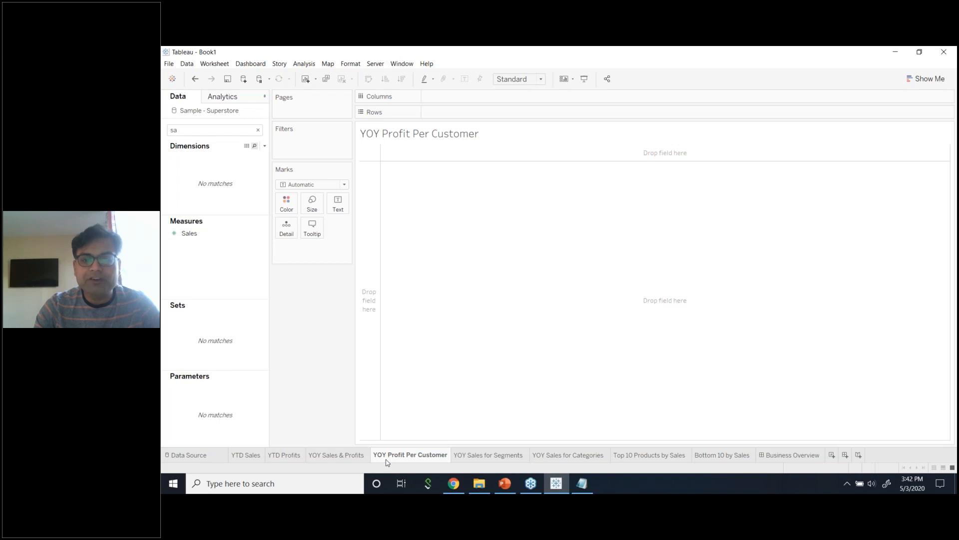
click(258, 130)
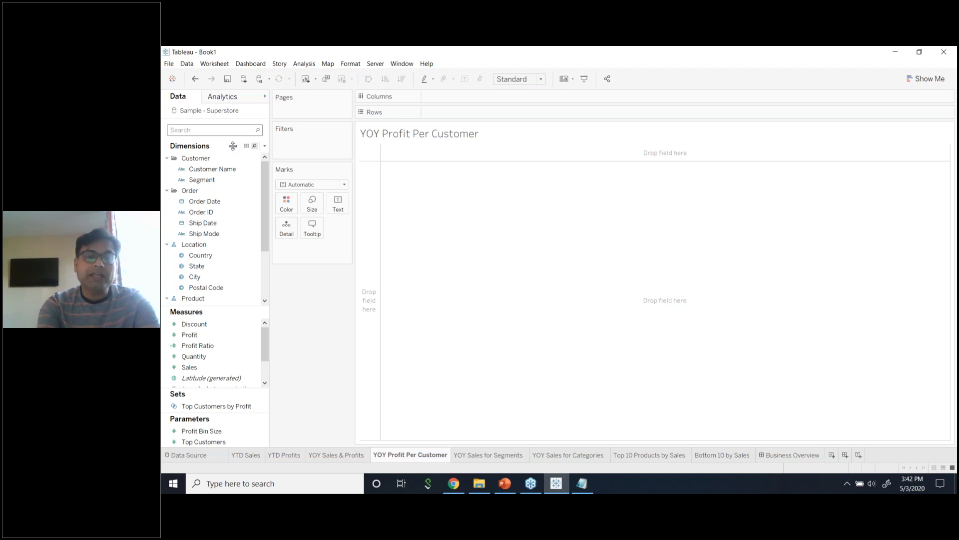
text(pr)
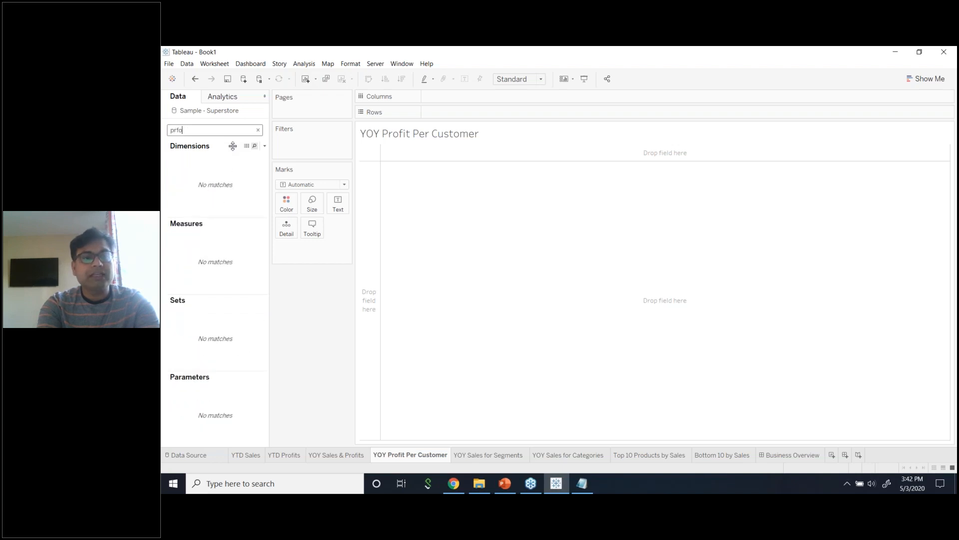
text(of)
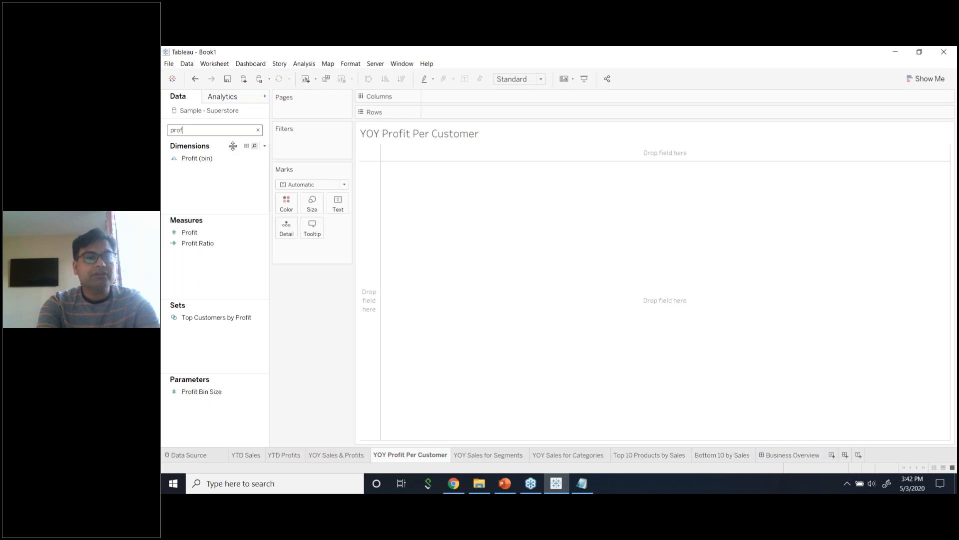
text(it)
key(BackSpace)
key(BackSpace)
key(BackSpace)
key(BackSpace)
key(BackSpace)
key(BackSpace)
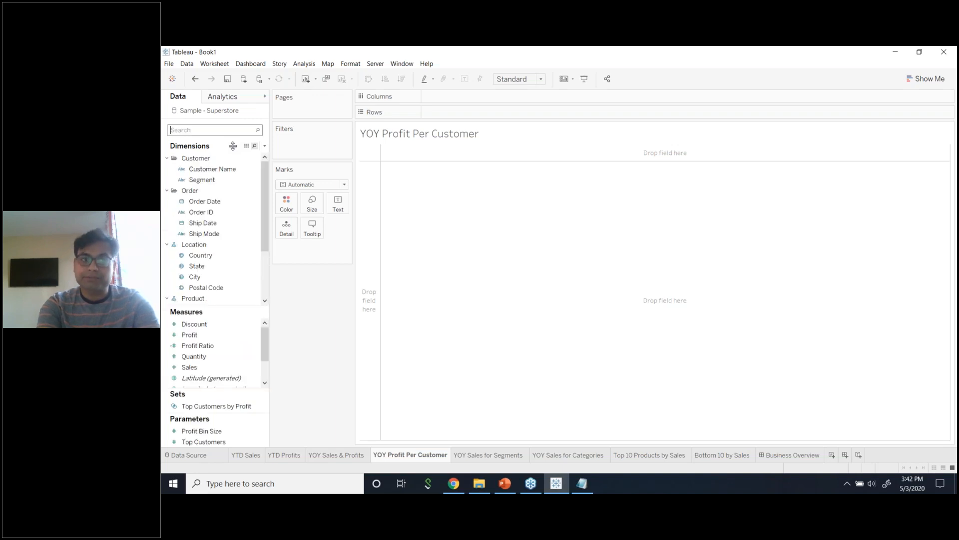
text(prof)
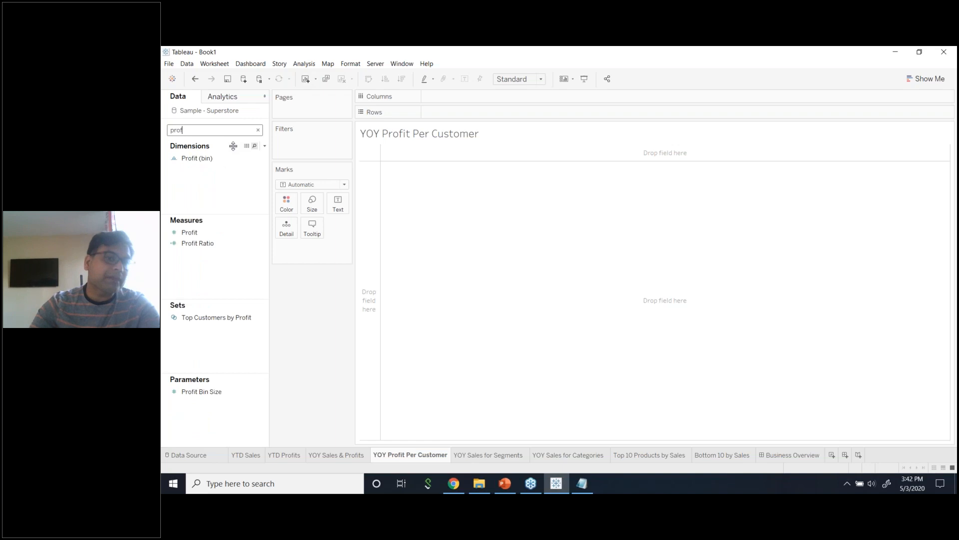
click(258, 130)
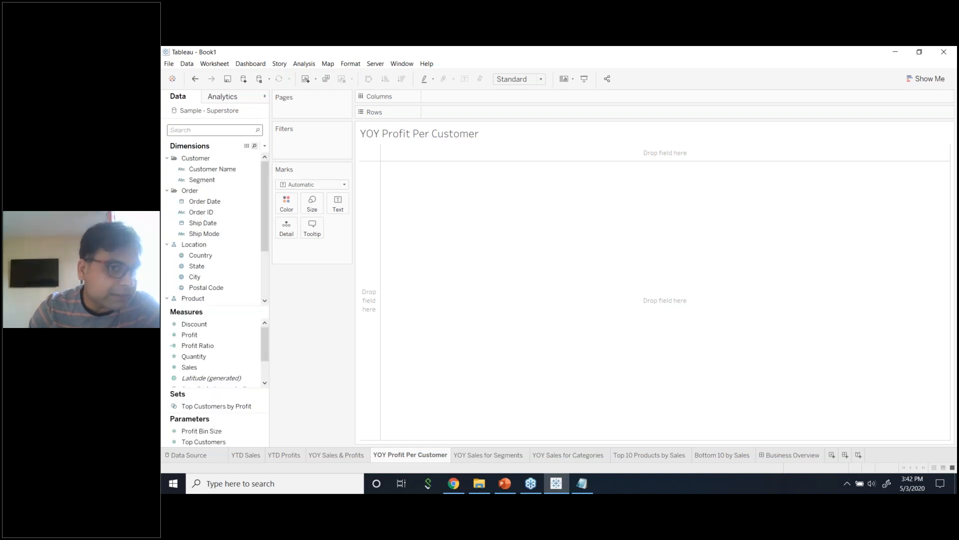
click(264, 146)
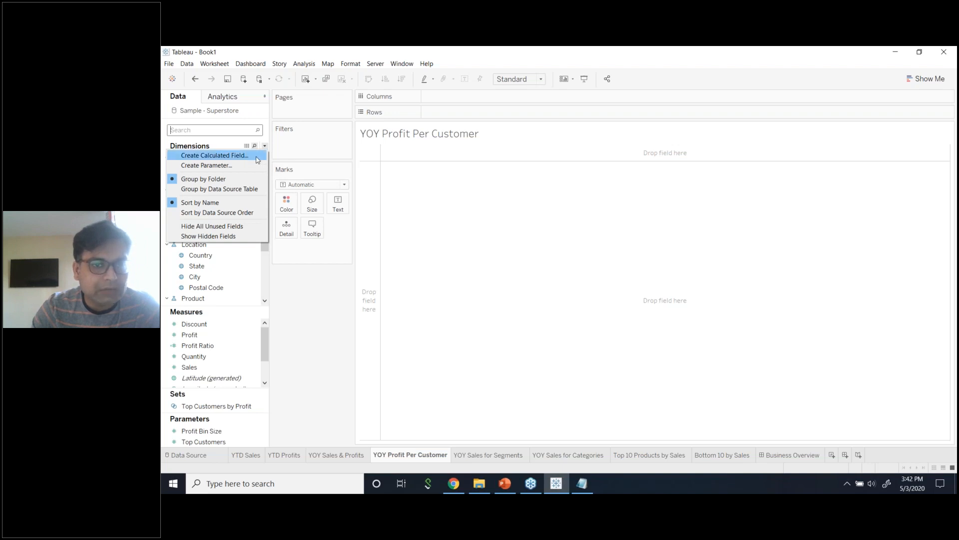
Create calculated field 'Profit Per Customer' as SUM([Profit])/COUNTD([Customer Name]).
click(257, 160)
text(Profit P)
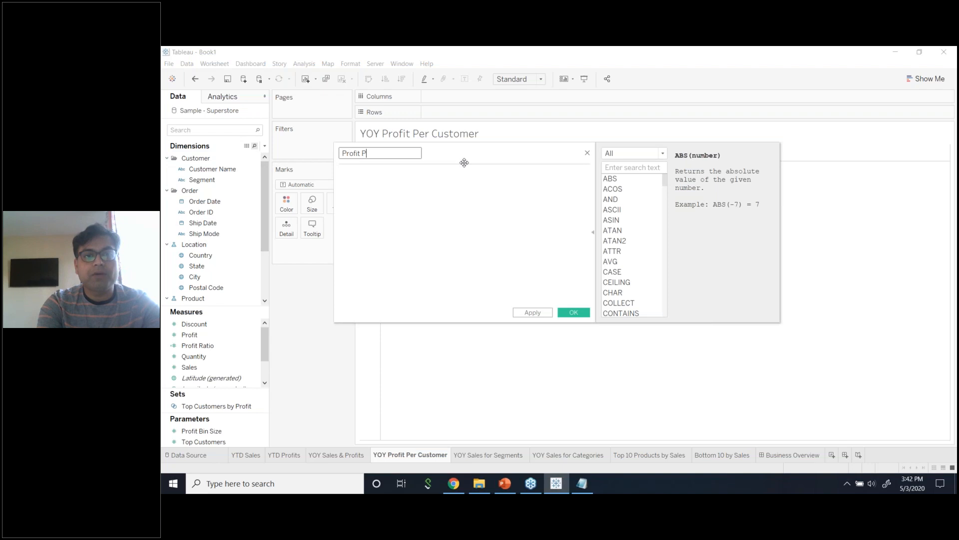
text(er Customer)
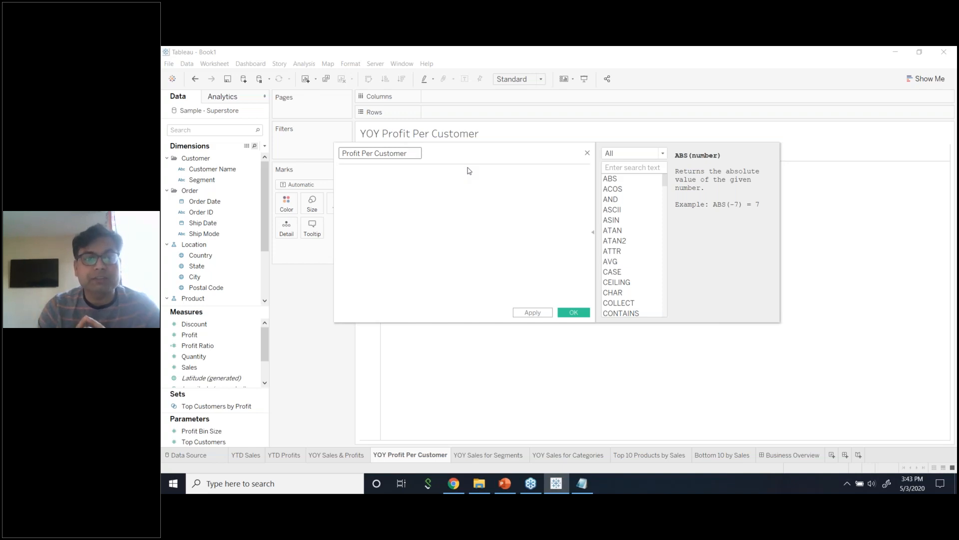
click(458, 176)
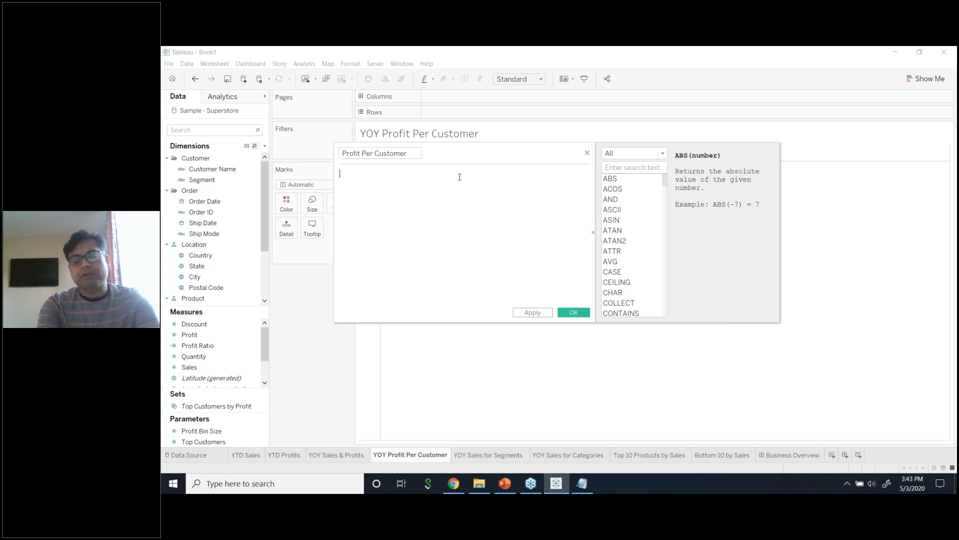
text(SUM(P)
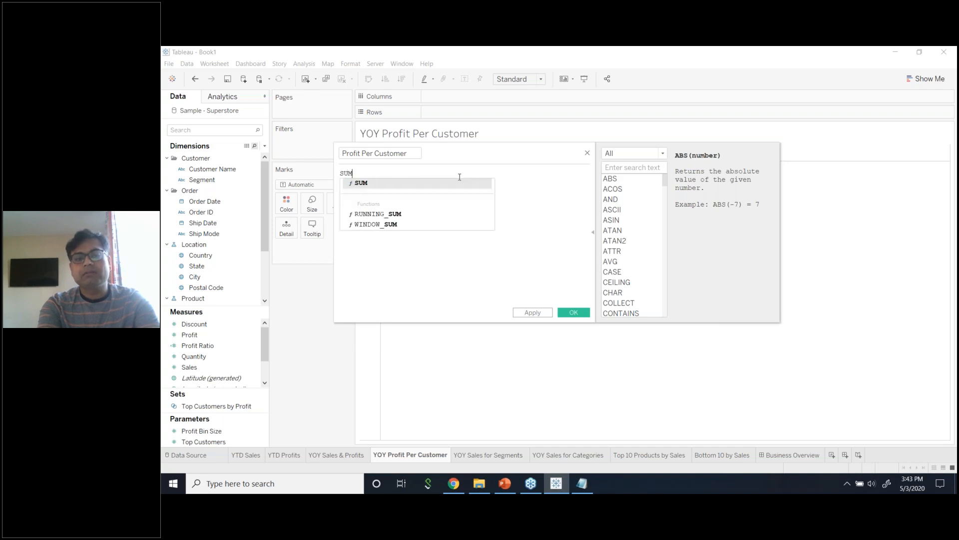
key(BackSpace)
key(BackSpace)
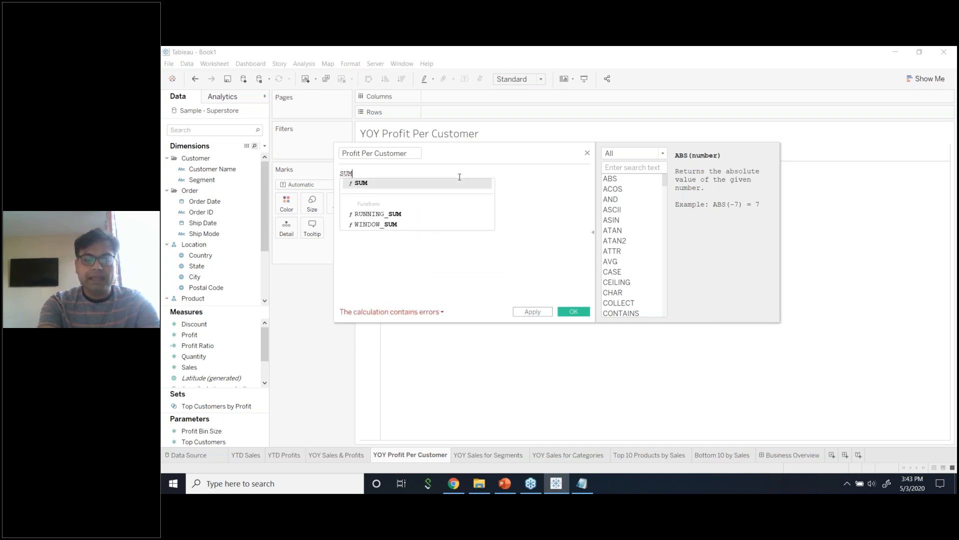
text((Pro)
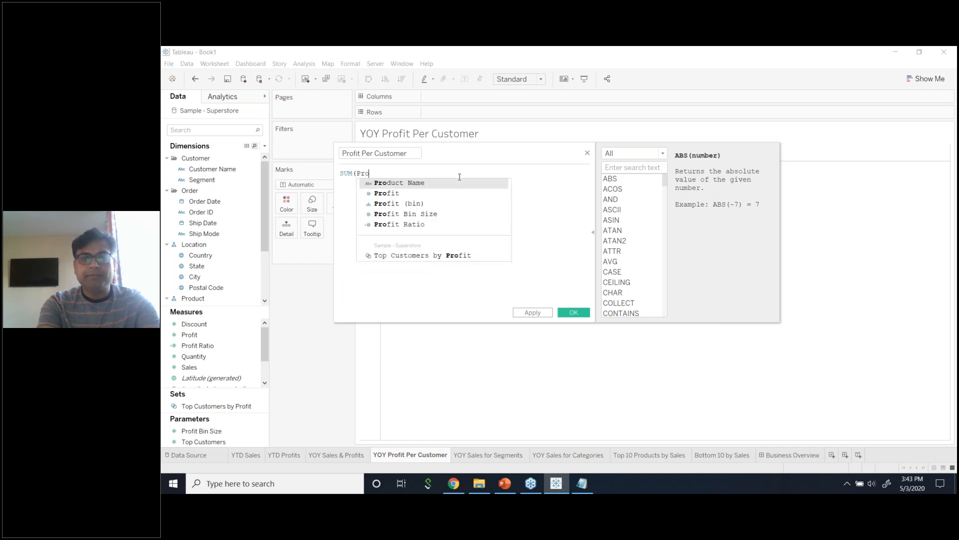
click(419, 195)
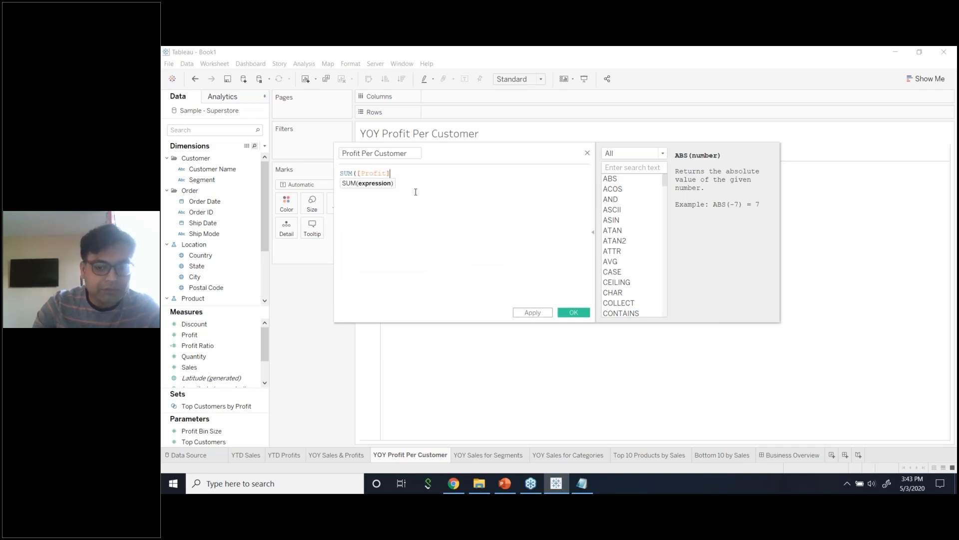
text()/)
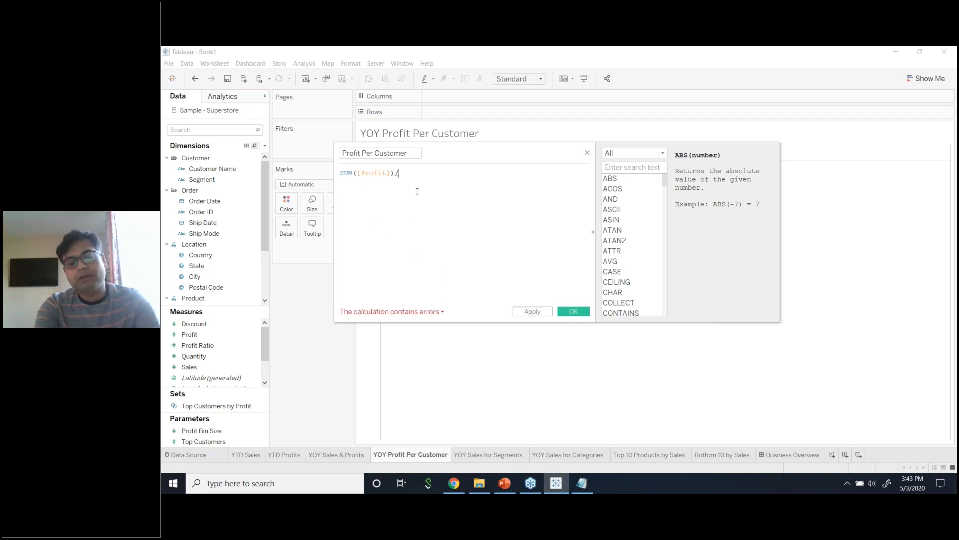
text(count)
key(Down)
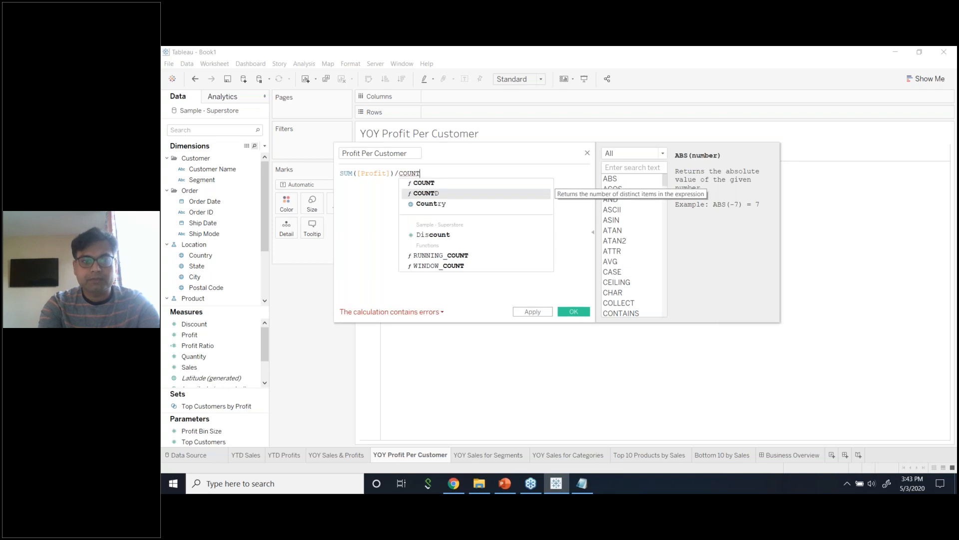
key(Return)
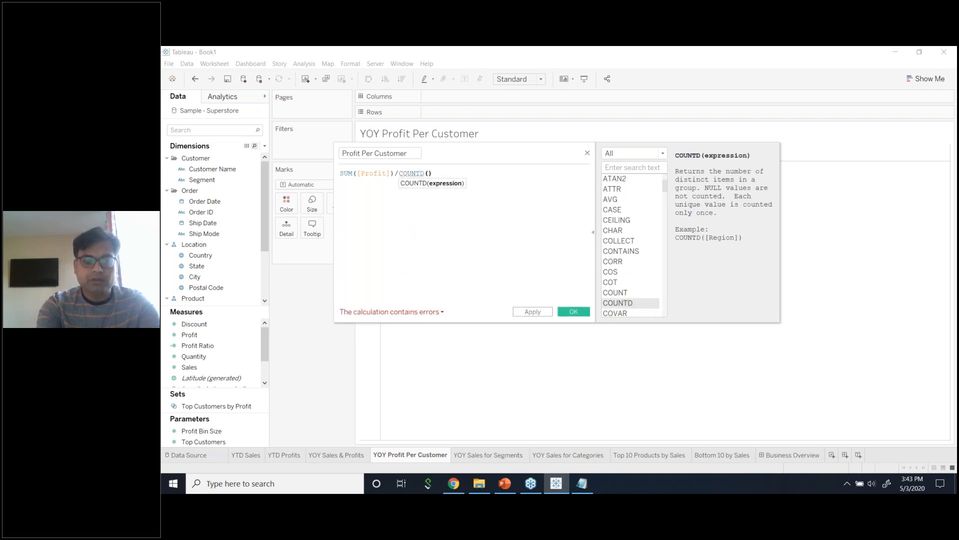
text([cust)
key(Return)
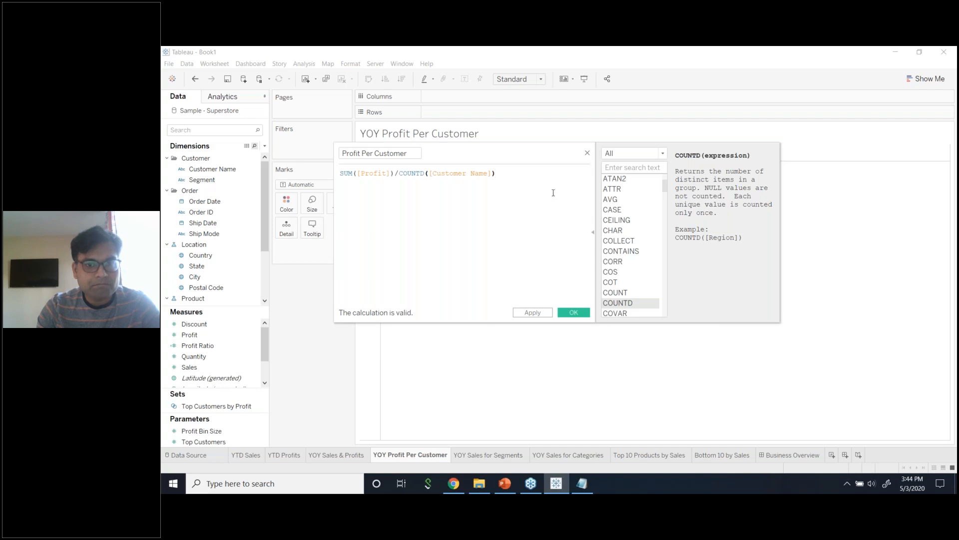
Close the calculation editor and view the YTD Sales sheet ($733,215).
click(587, 153)
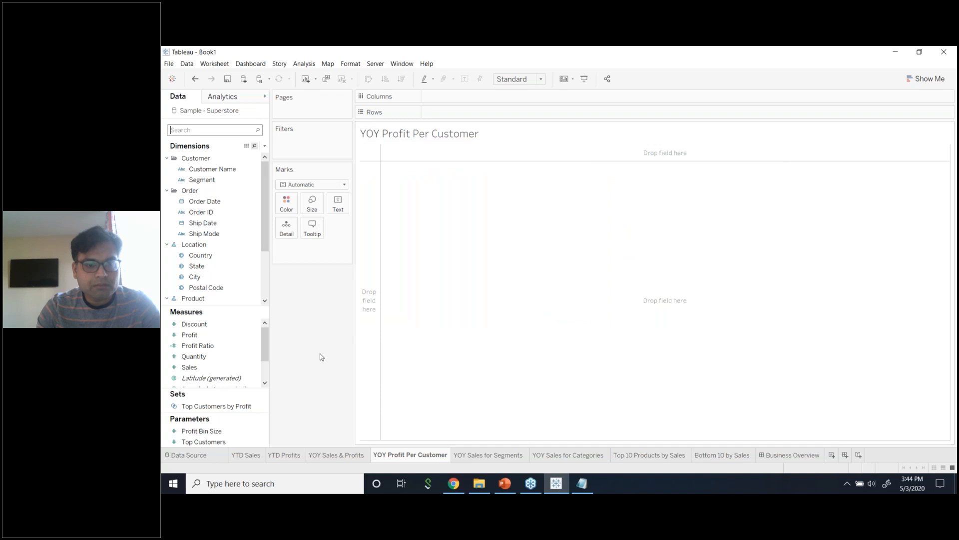
click(253, 454)
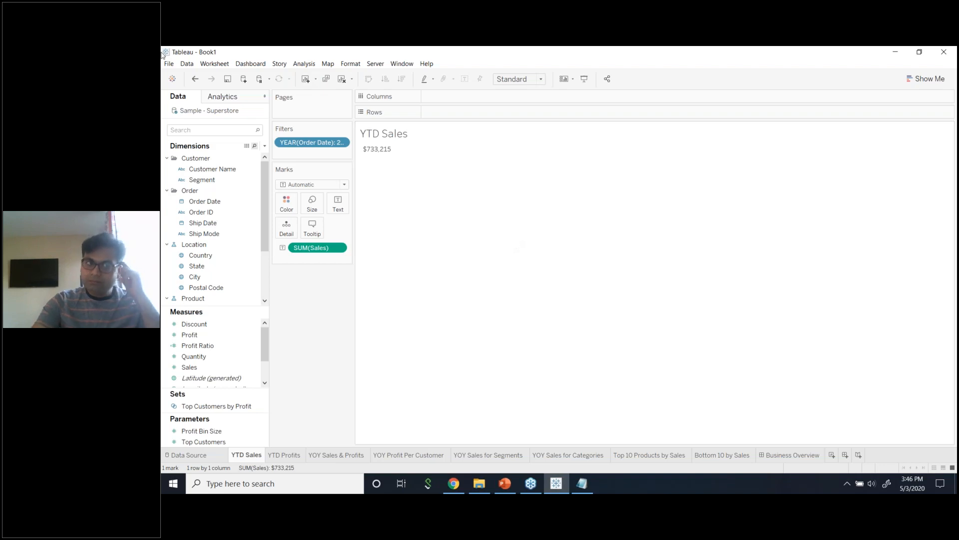
click(215, 63)
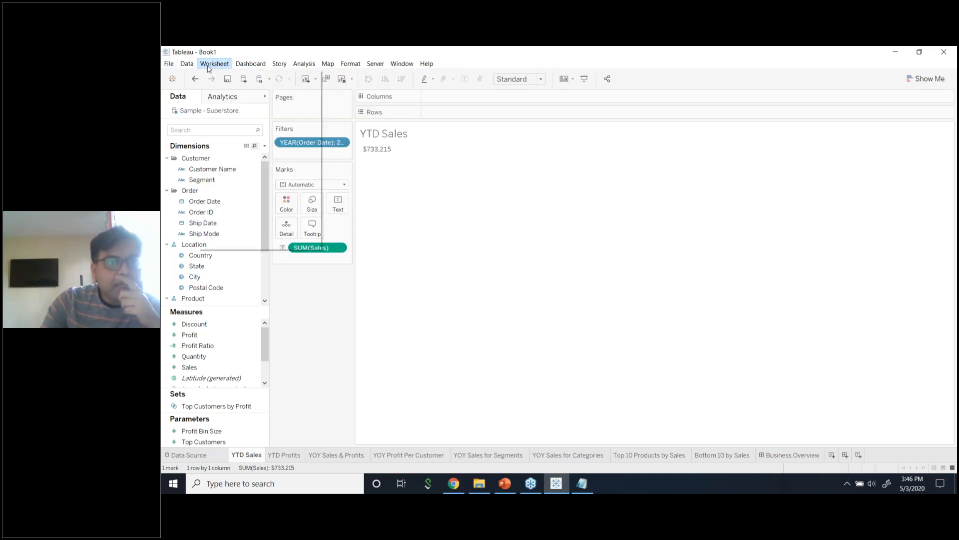
click(326, 361)
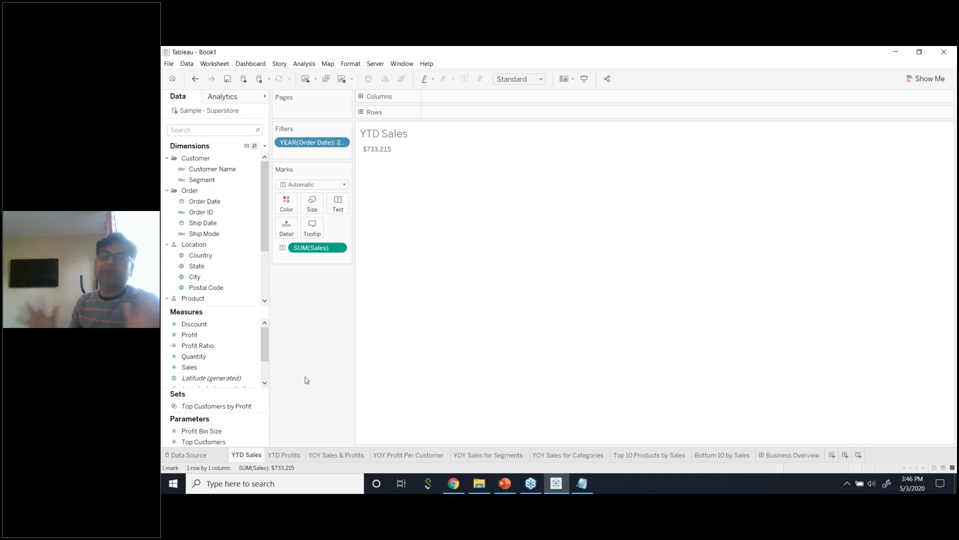
click(224, 345)
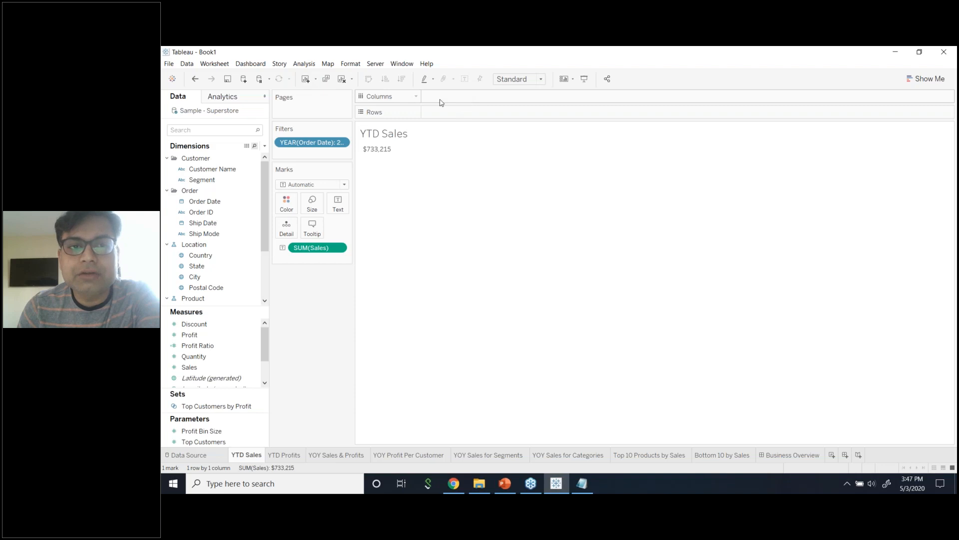
click(197, 181)
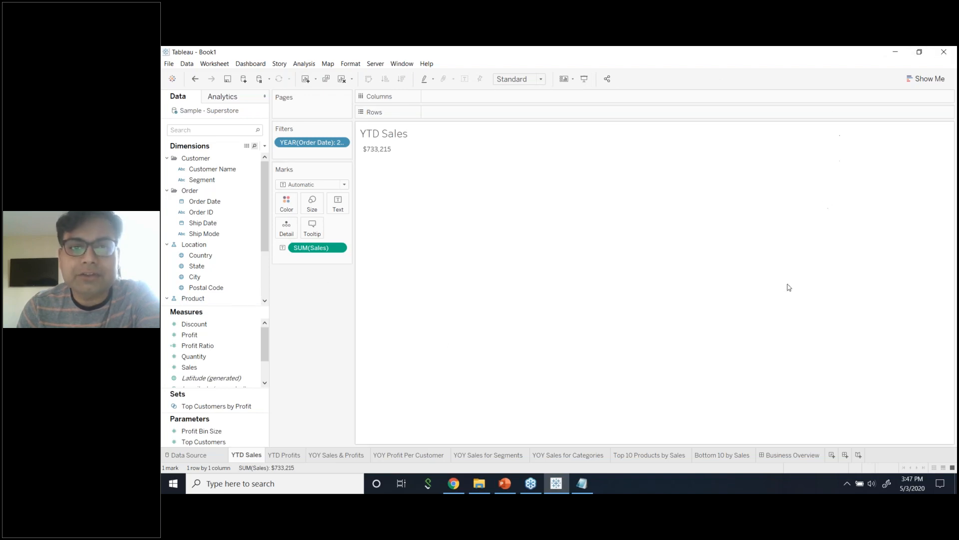
click(205, 179)
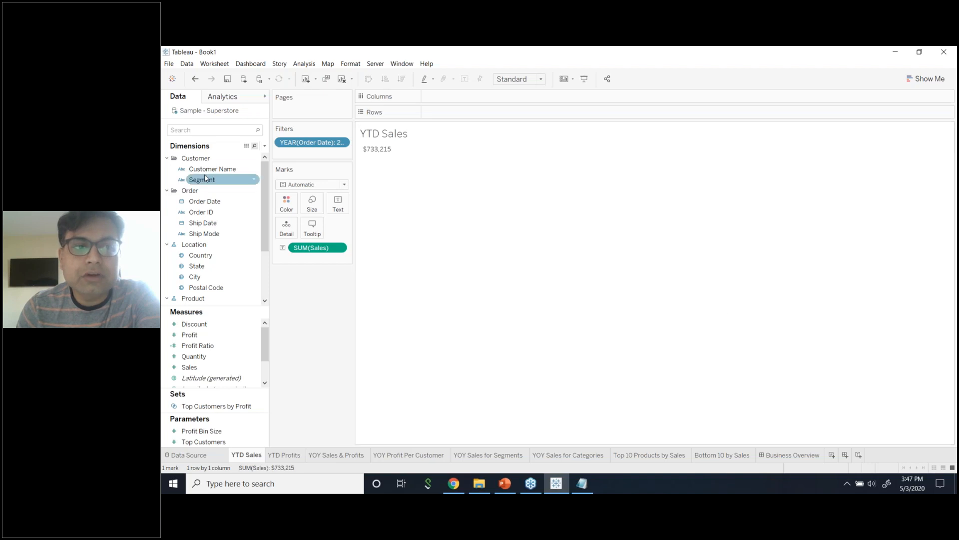
drag(210, 169, 460, 118)
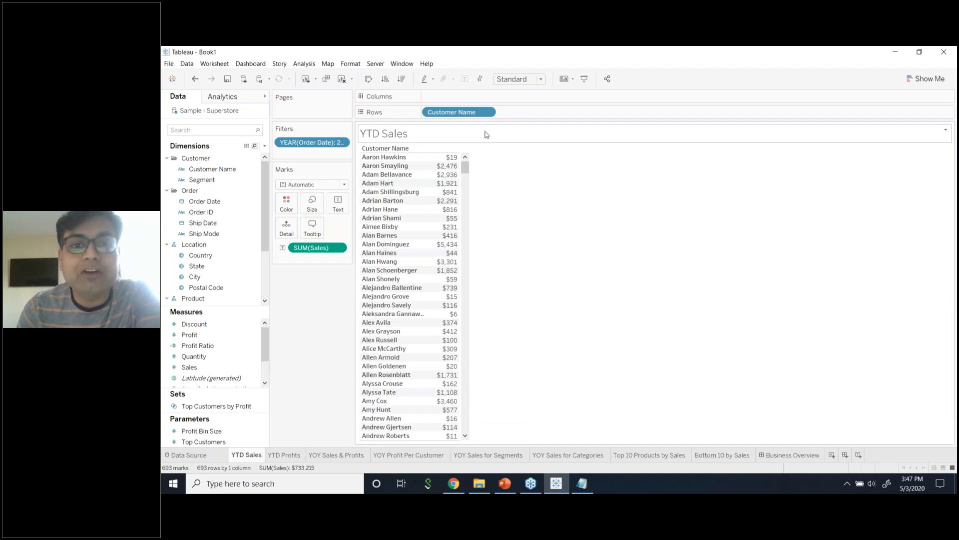
click(487, 112)
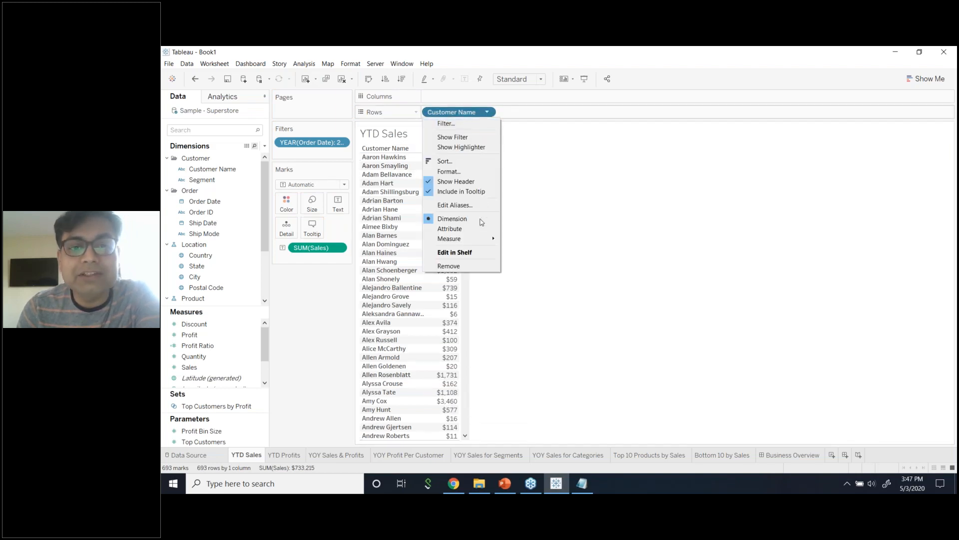
click(474, 267)
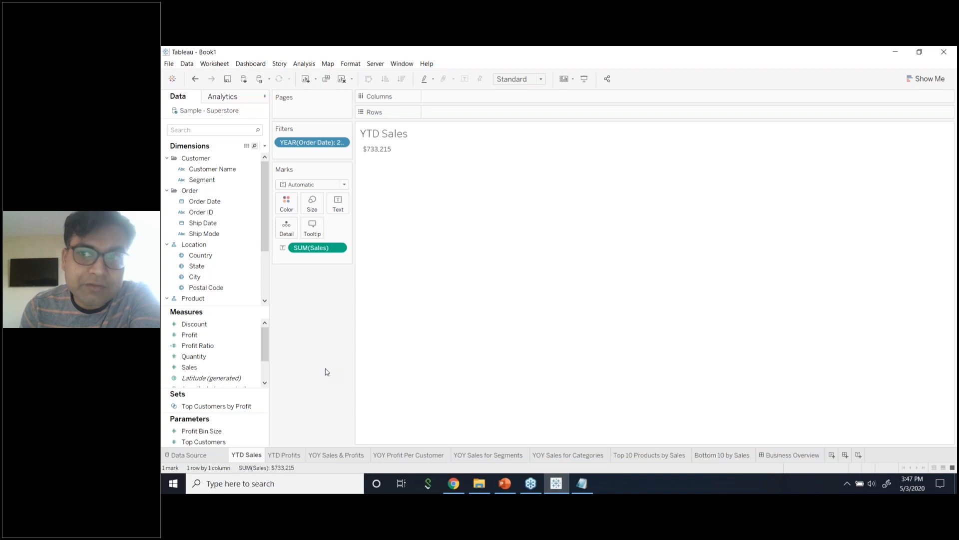
click(927, 79)
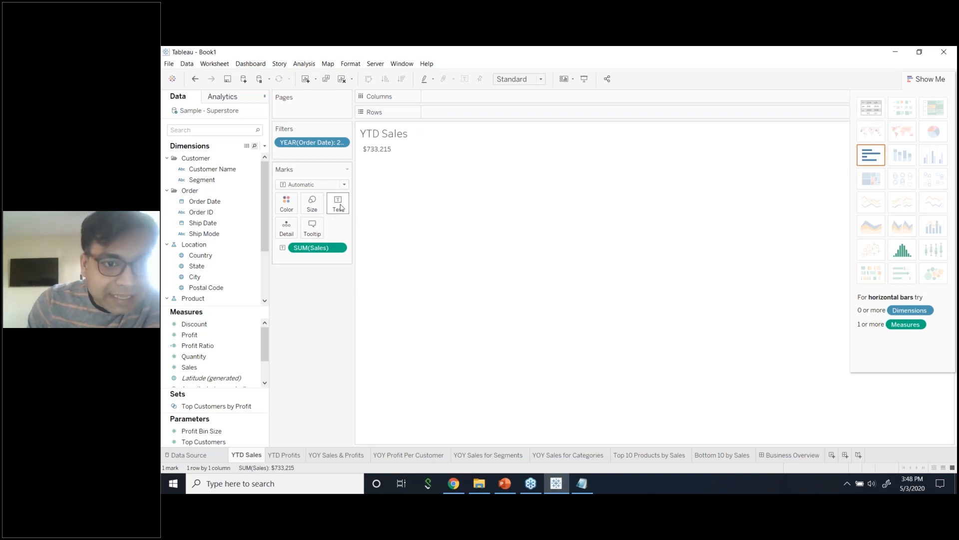
Place SUM(Sales) as the text mark, remove it, then add it back as text.
drag(302, 249, 338, 205)
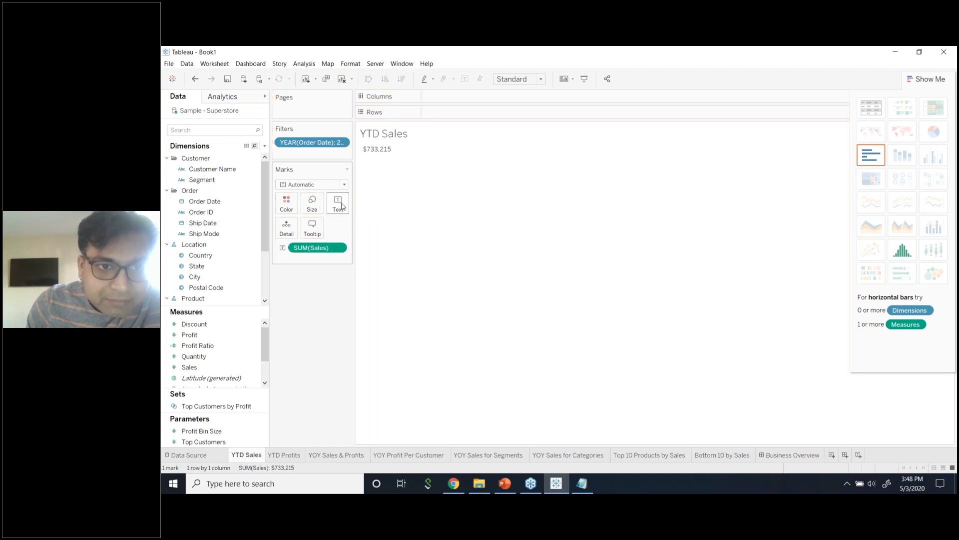
click(339, 249)
click(326, 406)
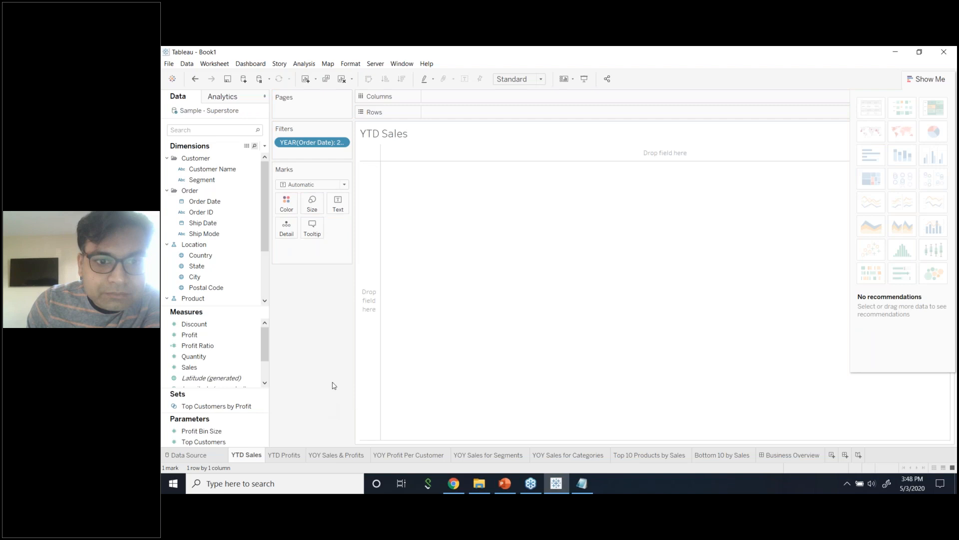
click(917, 81)
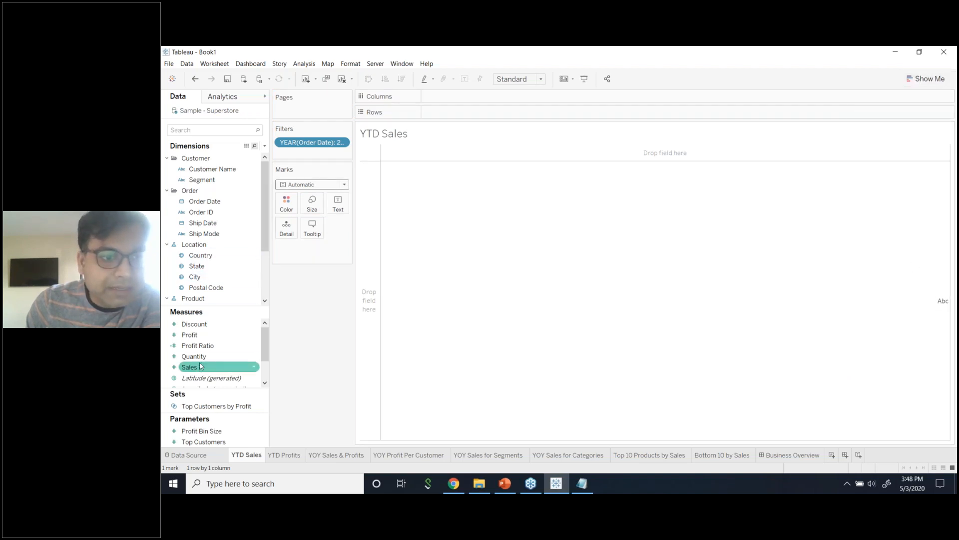
drag(208, 362, 338, 206)
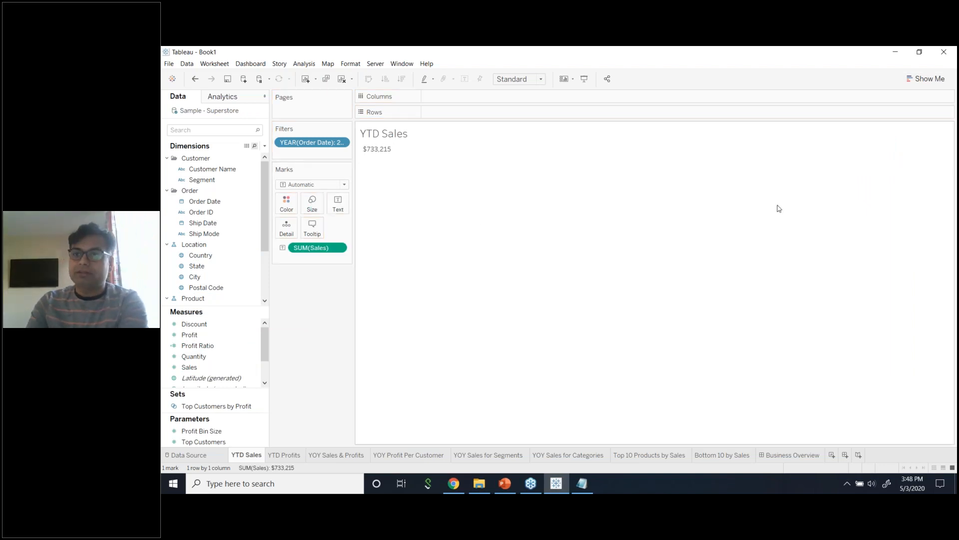
click(926, 78)
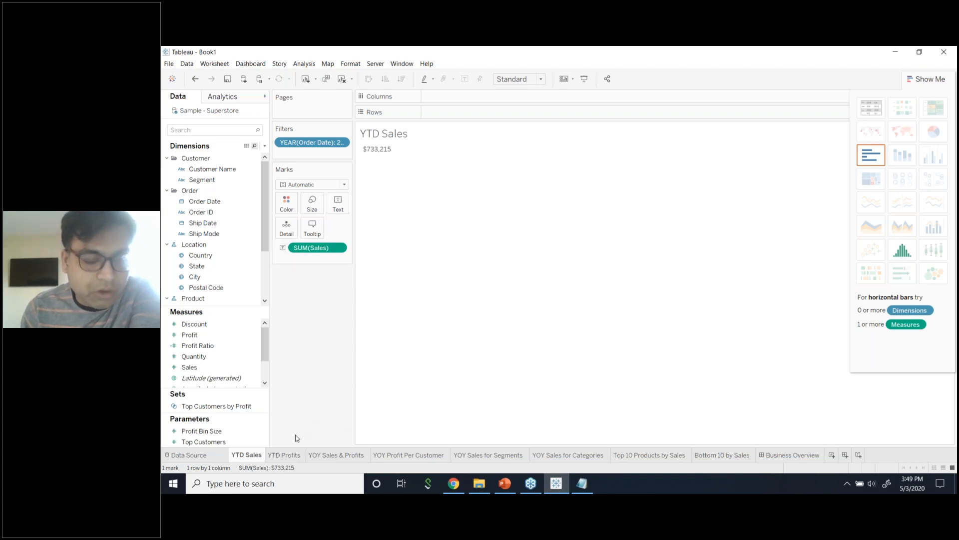
Look over the YTD Profits ($93,439) and YTD Sales sheets, then open YOY Sales & Profits.
click(287, 455)
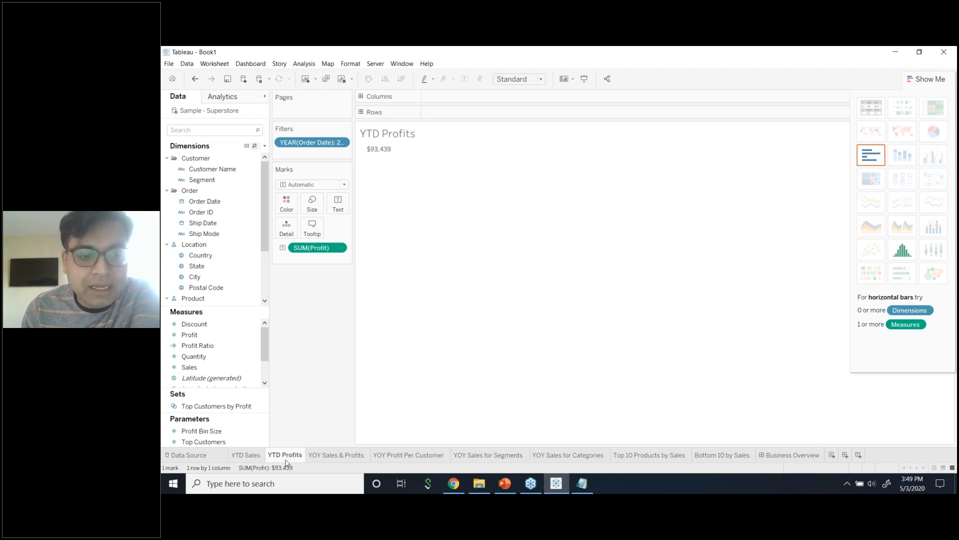
click(255, 460)
click(277, 459)
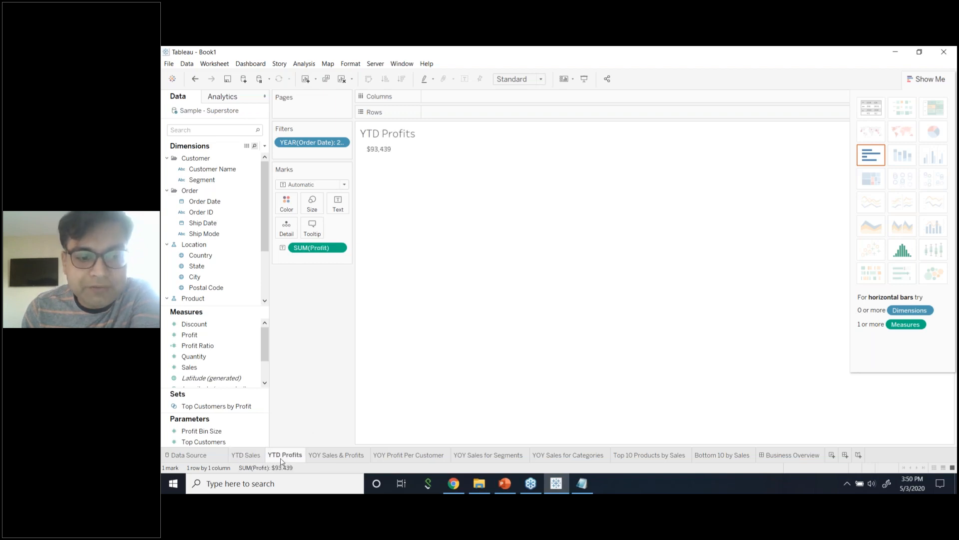
click(332, 456)
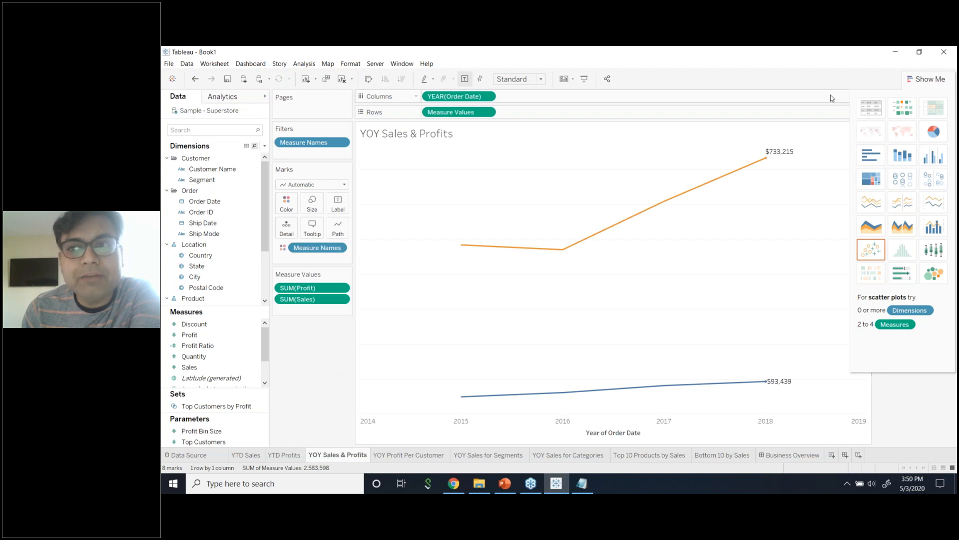
Turn on mark labels for all points on the Sales and Profit lines.
click(925, 79)
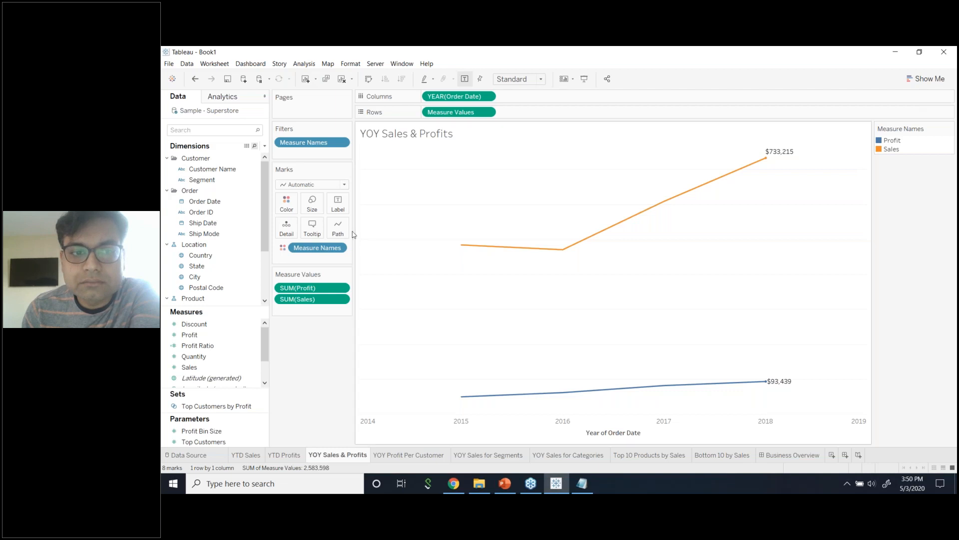
click(338, 204)
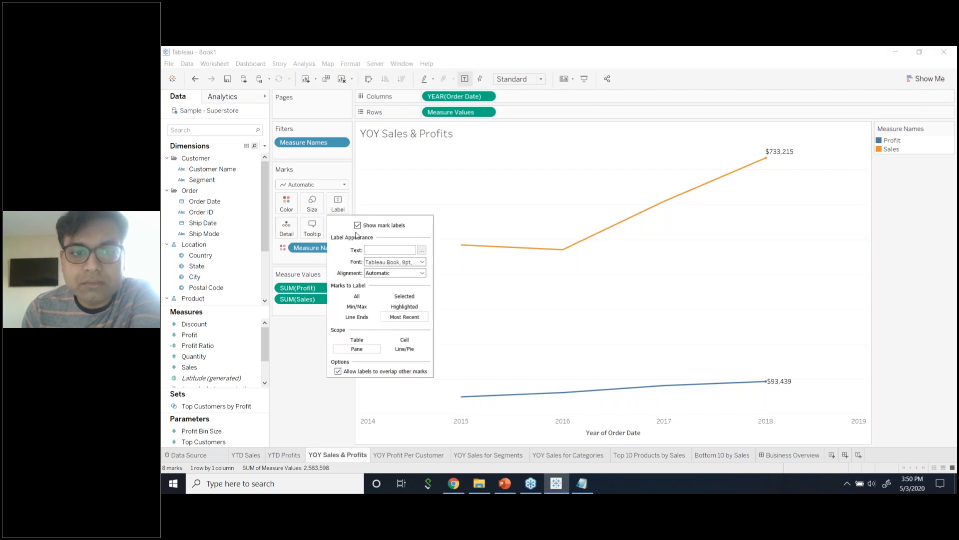
click(357, 296)
click(311, 339)
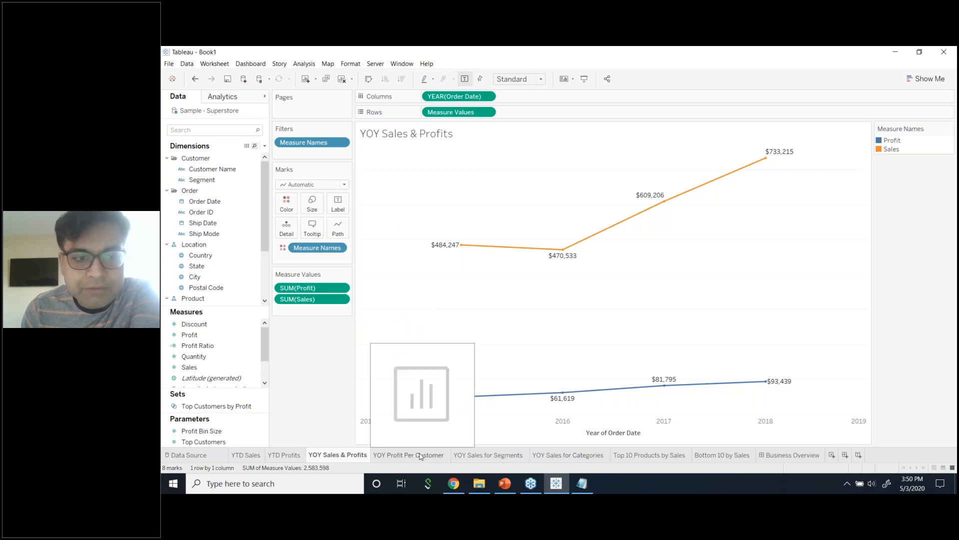
Filter the fields for 'Pr', then start and discard two draft calculated fields.
click(233, 134)
text(Pro)
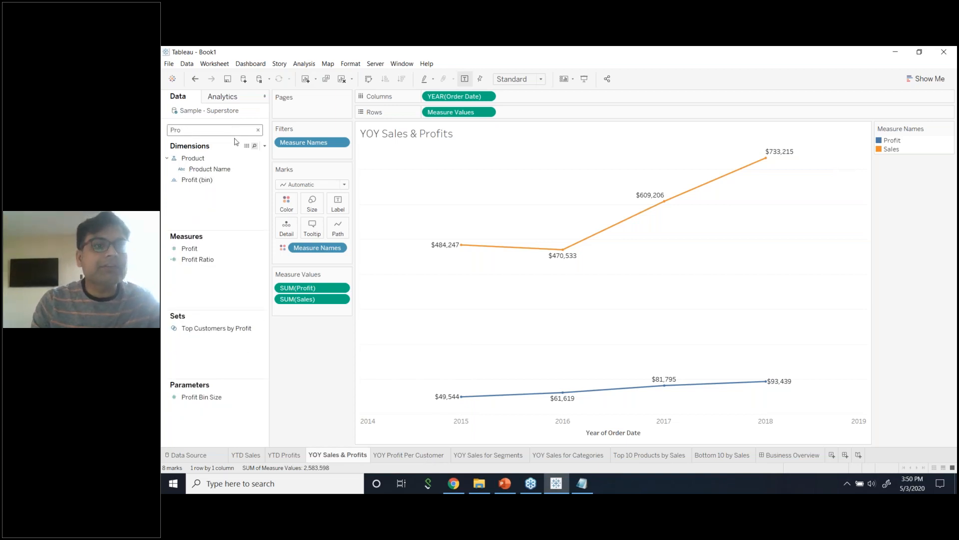
click(259, 248)
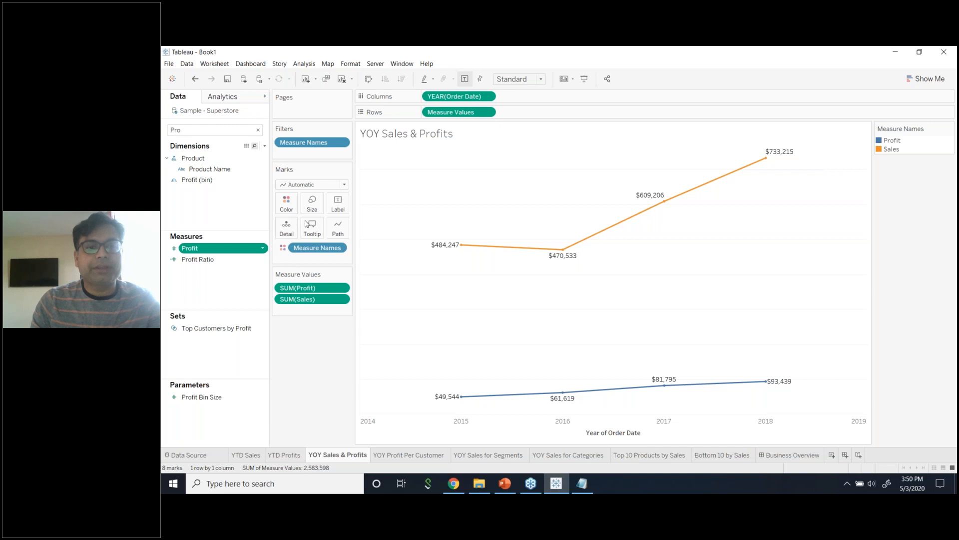
right_click(266, 250)
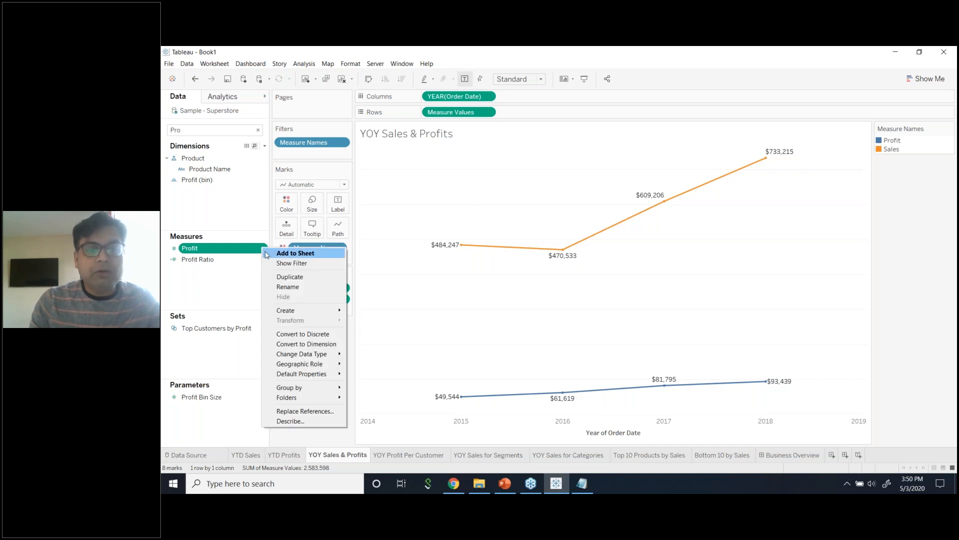
mouse_move(294, 312)
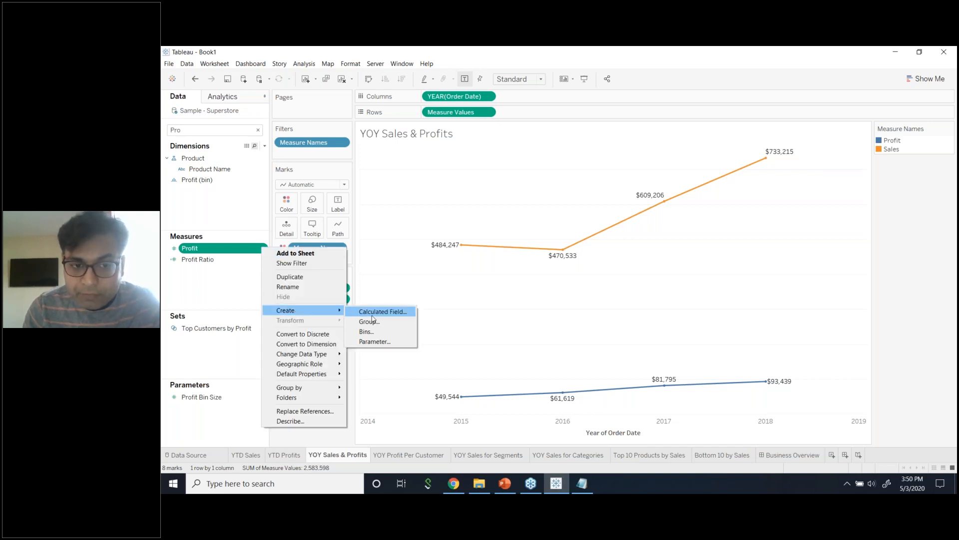
click(372, 313)
text(Profit Per)
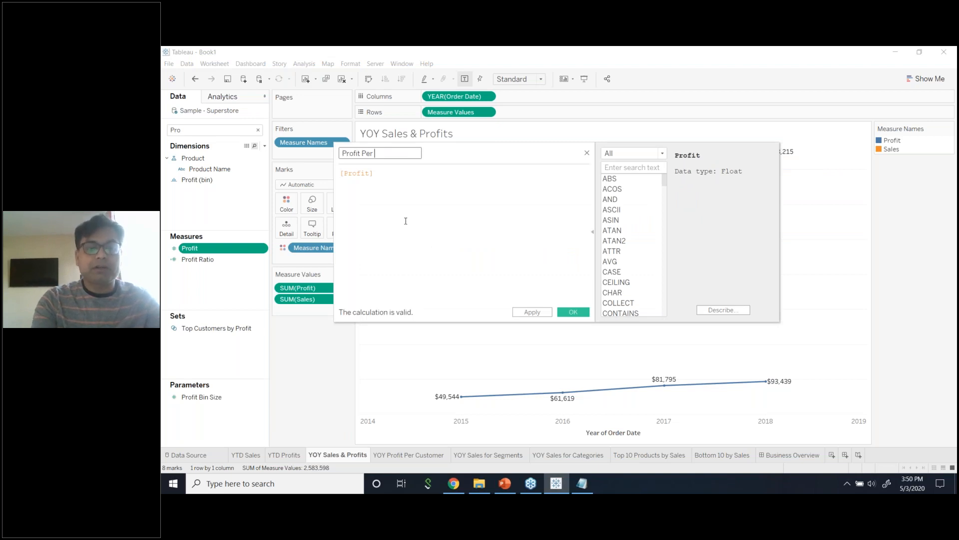
text( C)
key(BackSpace)
key(BackSpace)
key(BackSpace)
key(BackSpace)
key(BackSpace)
key(BackSpace)
key(BackSpace)
key(BackSpace)
key(BackSpace)
key(BackSpace)
key(BackSpace)
key(BackSpace)
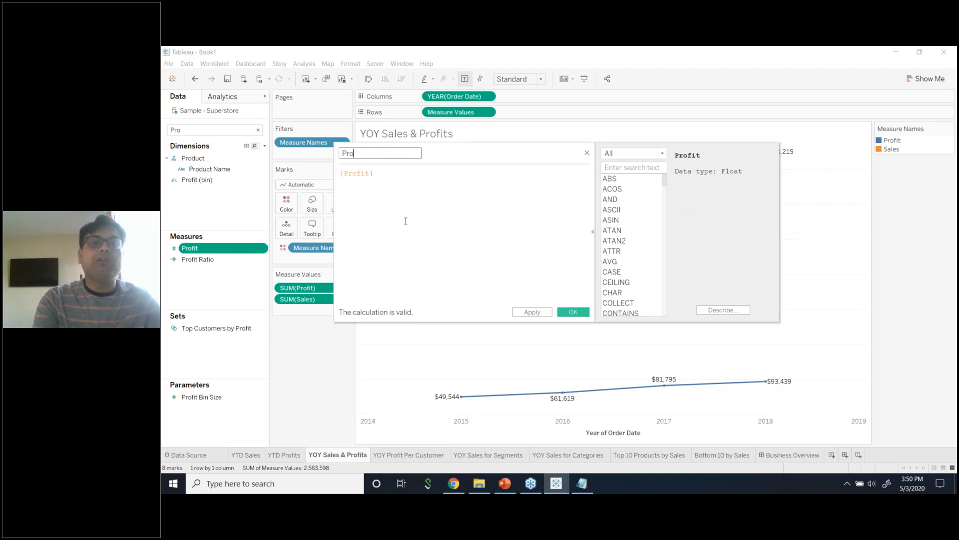
click(588, 153)
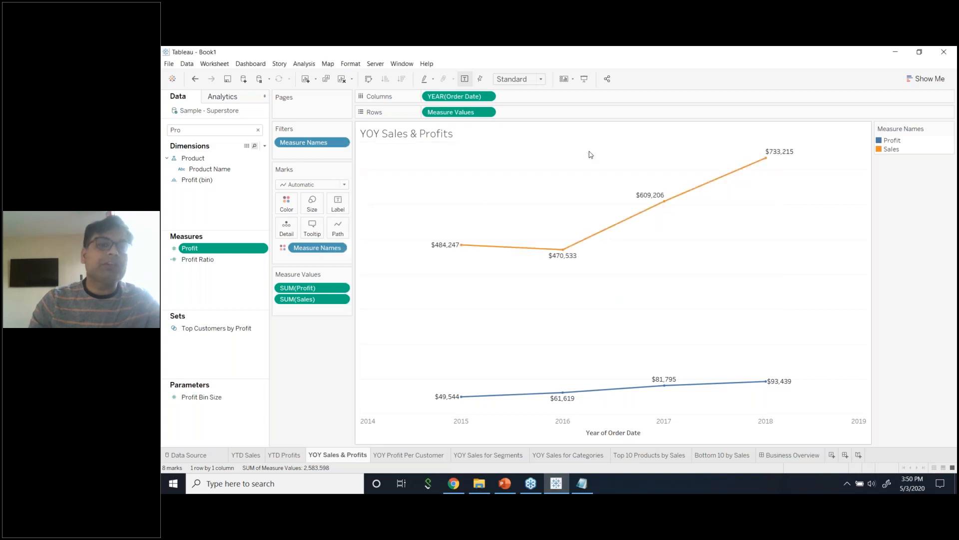
click(264, 145)
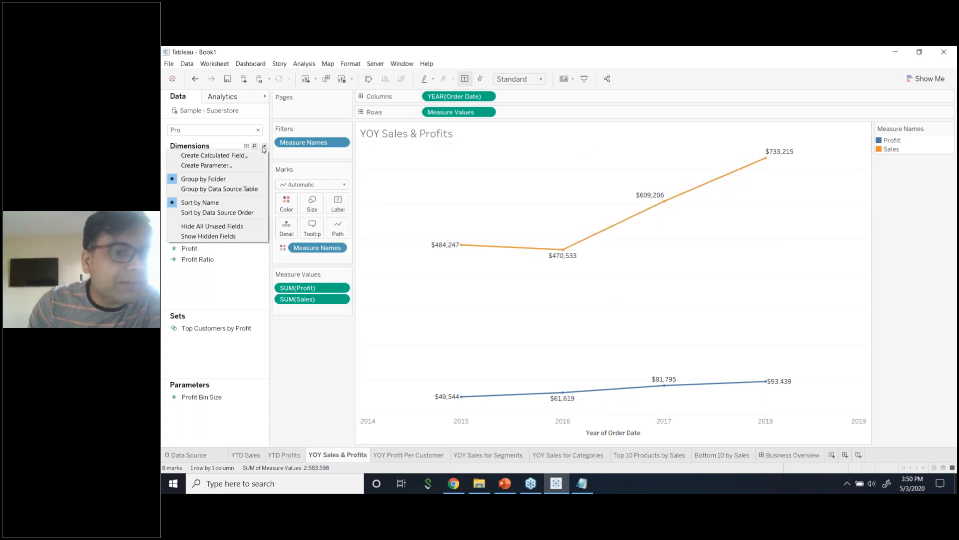
click(253, 155)
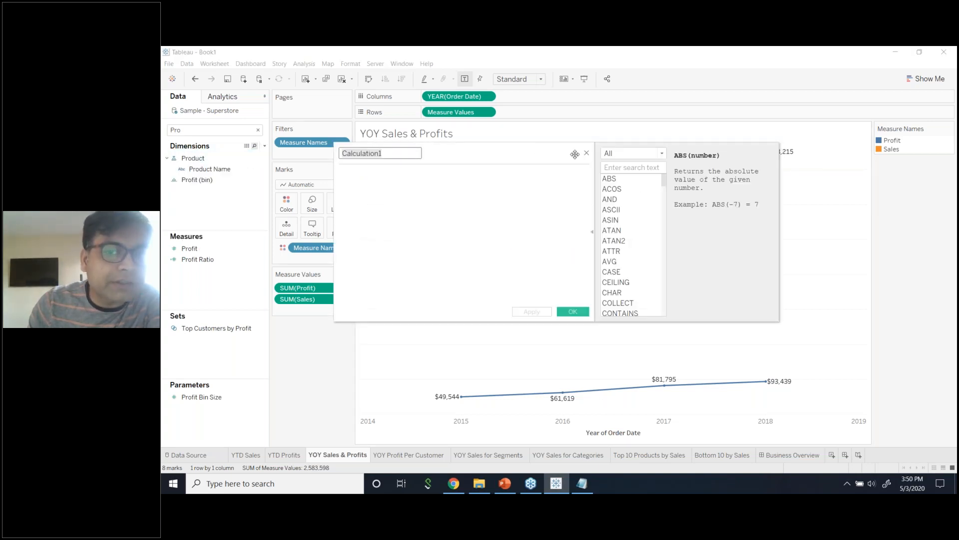
click(586, 153)
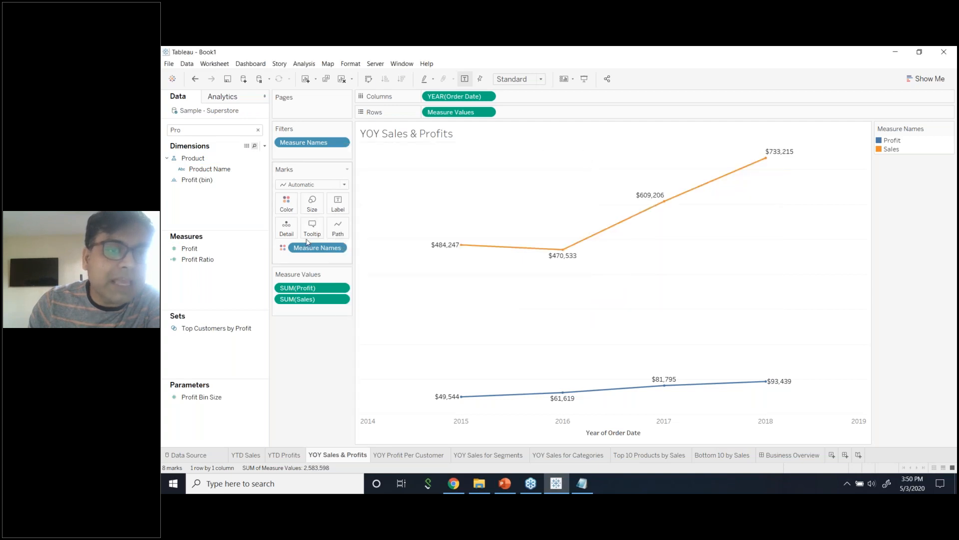
Start a new calculated field from Profit named 'Profit Per C' and select its formula.
click(263, 248)
right_click(263, 249)
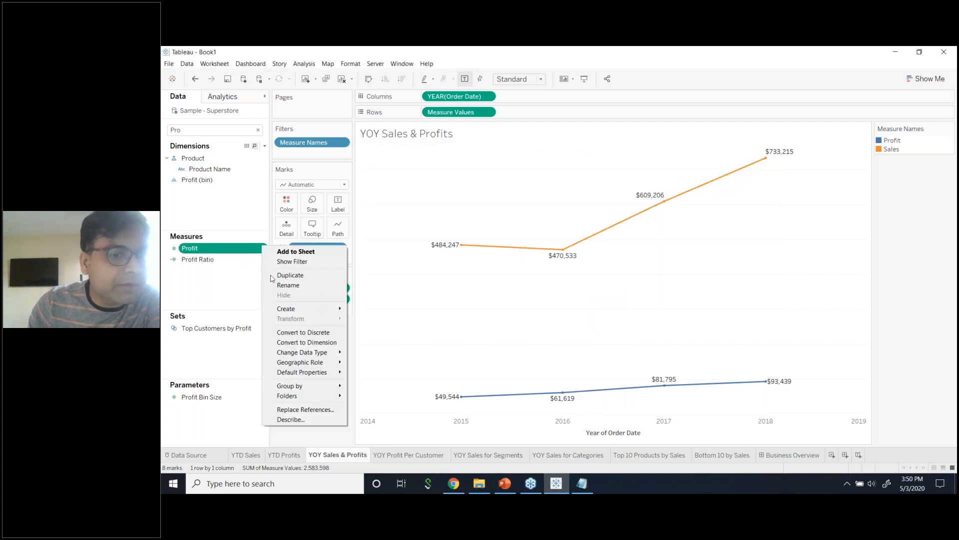
mouse_move(327, 313)
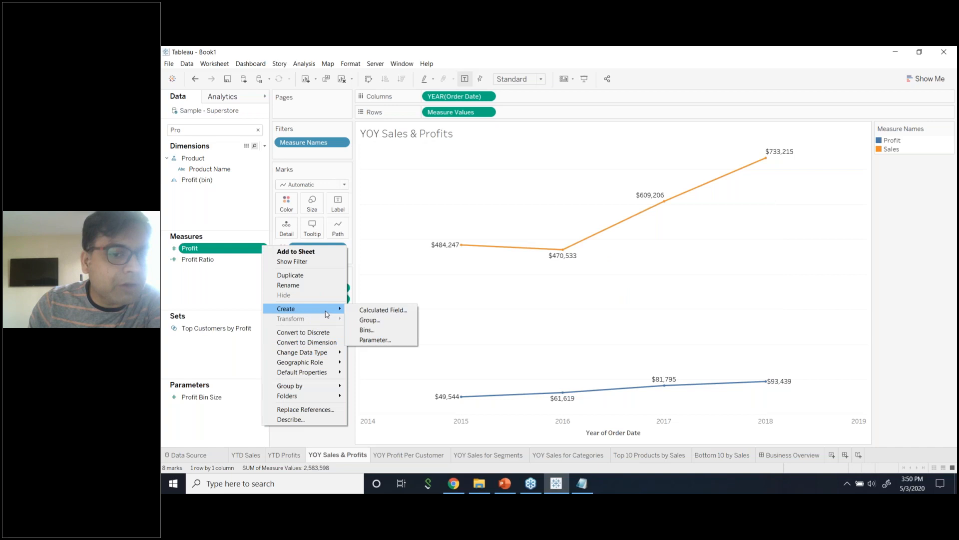
click(375, 311)
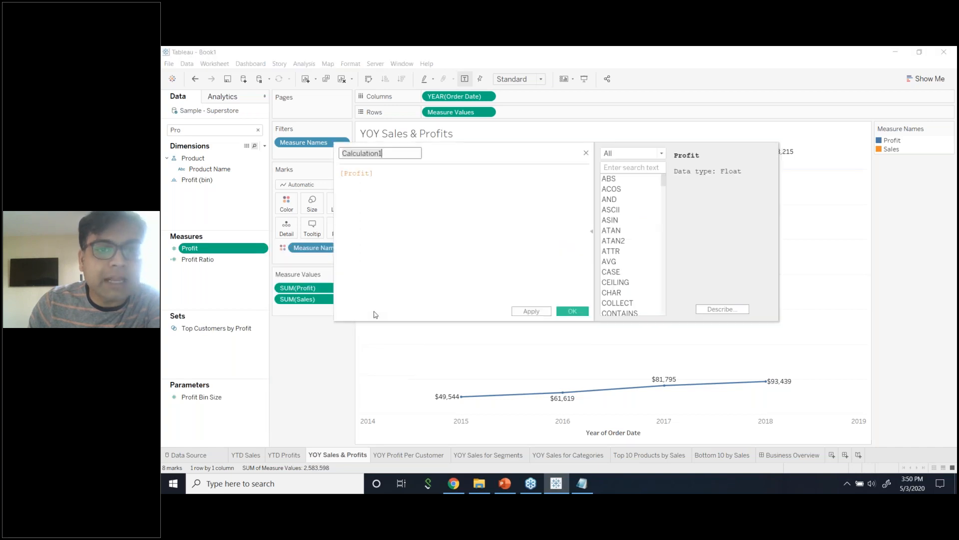
text(Profit Per Customer)
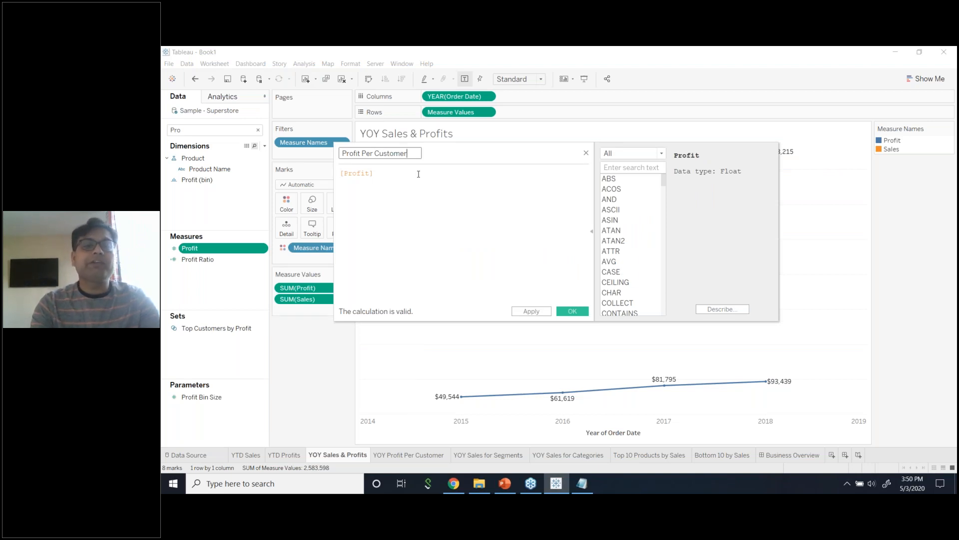
right_click(418, 175)
key(Escape)
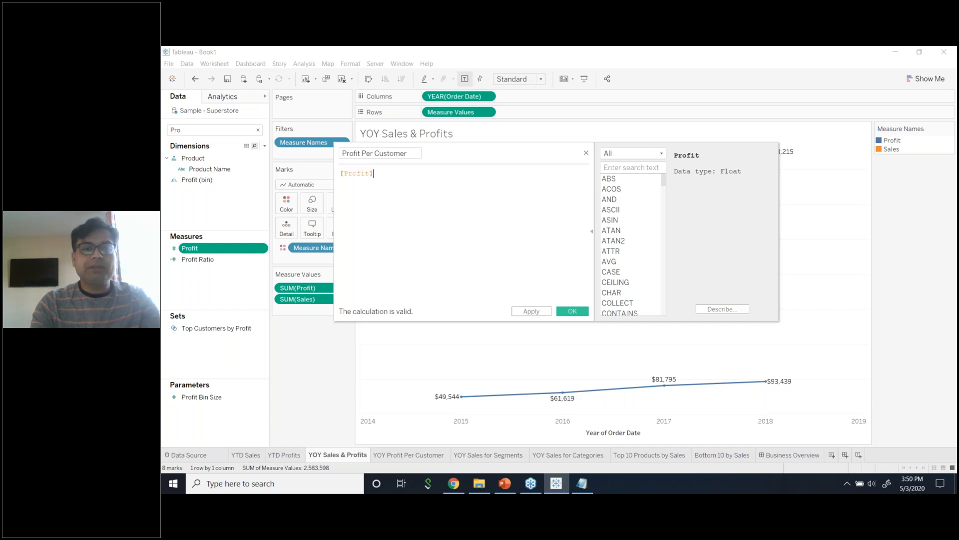
key(ctrl+a)
Enter the formula SUM(Profit)/COUNTD(Customer Name), then apply and save the calculation.
text(SUM(Profit))
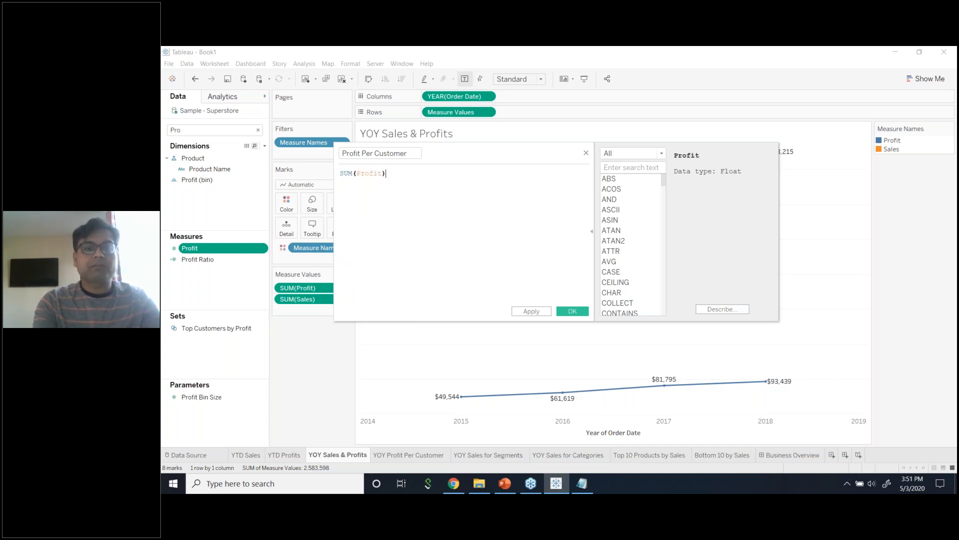
text(/Sum)
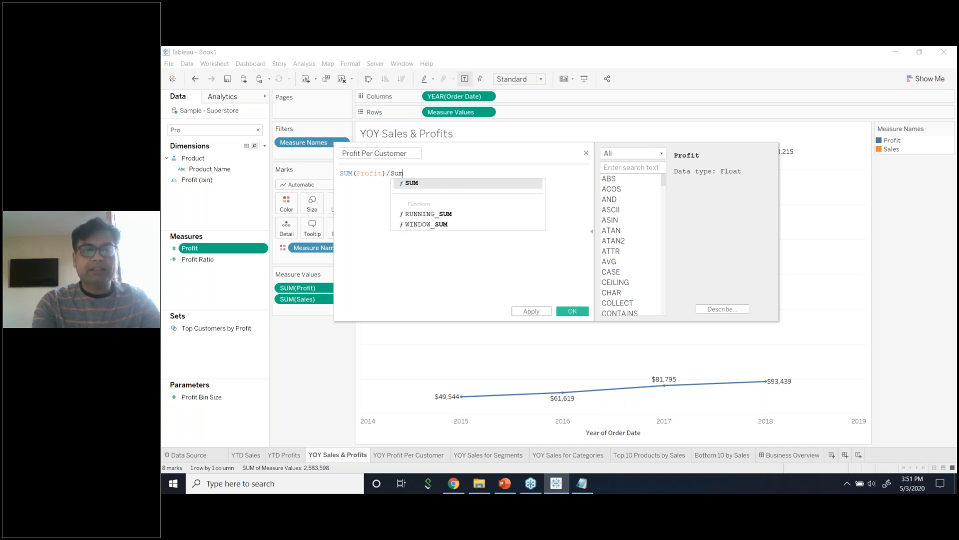
key(Return)
key(BackSpace)
key(BackSpace)
key(BackSpace)
key(BackSpace)
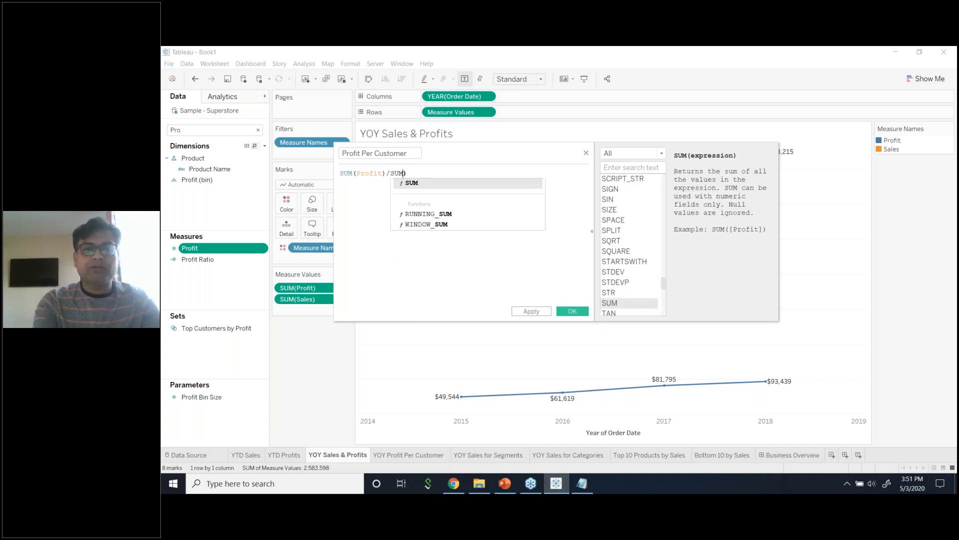
text(COU)
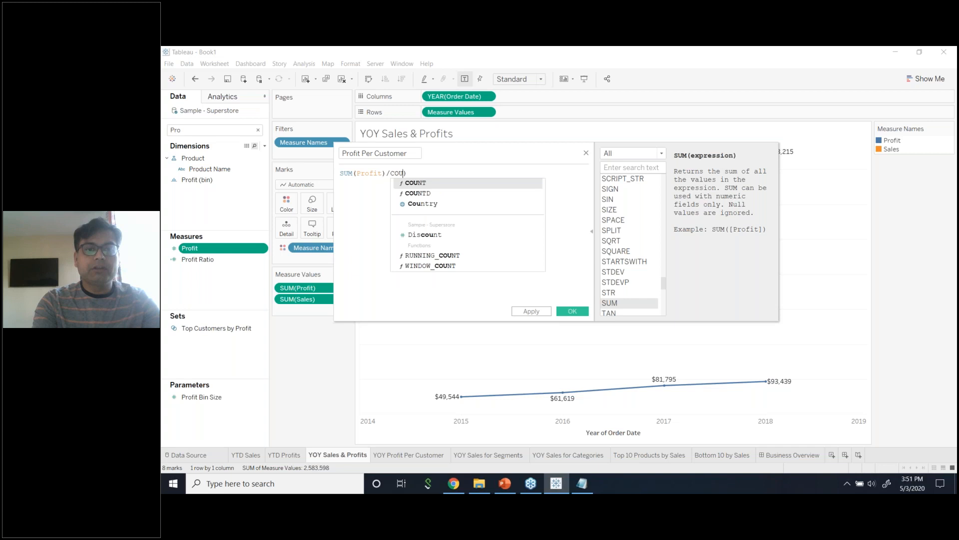
text(NTD)
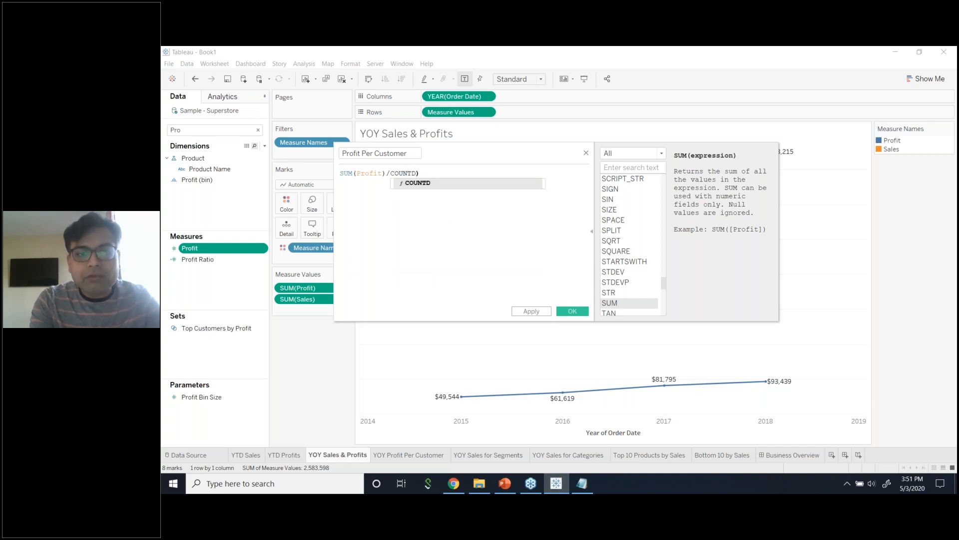
text(()
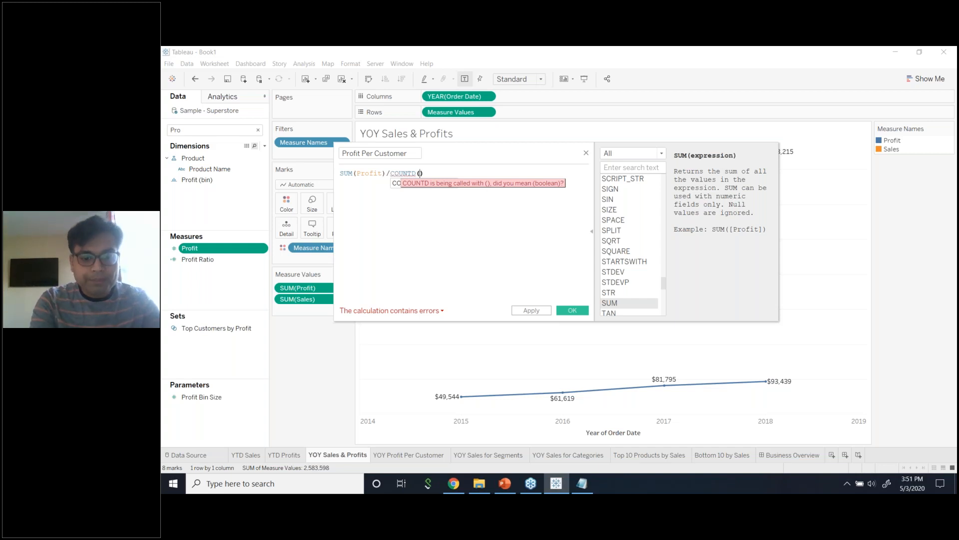
text(cust)
key(Return)
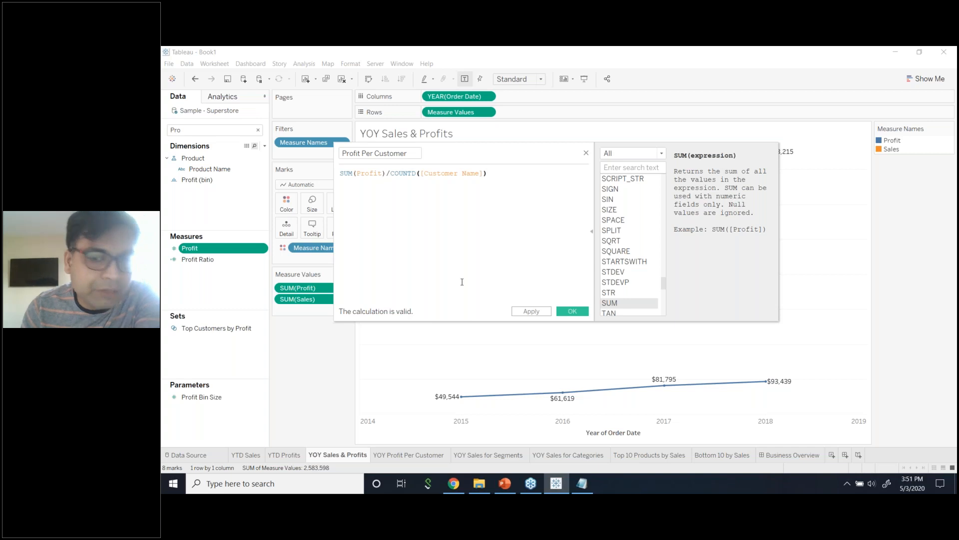
click(531, 314)
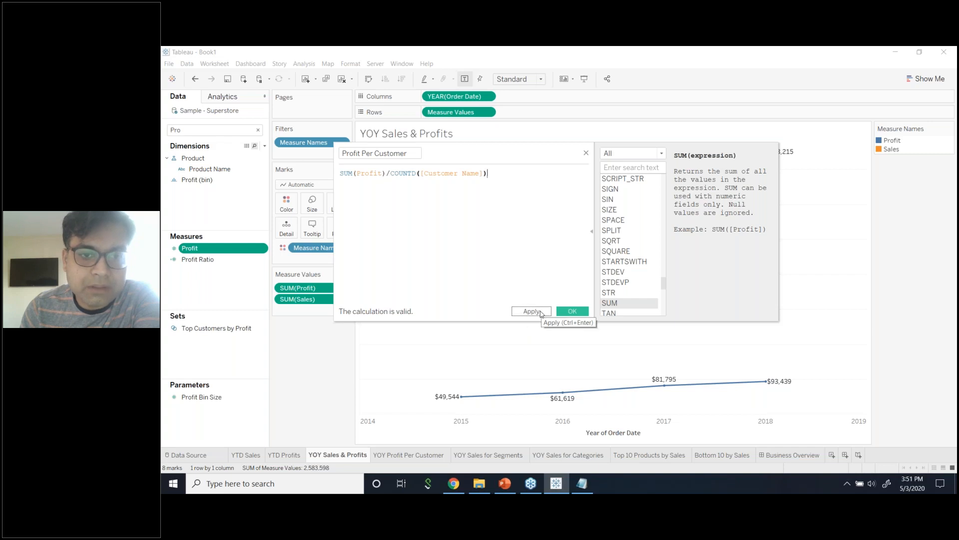
click(571, 315)
Find Profit Per Customer in the fields, review its formula, then go to the YOY Profit Per Customer sheet.
click(260, 134)
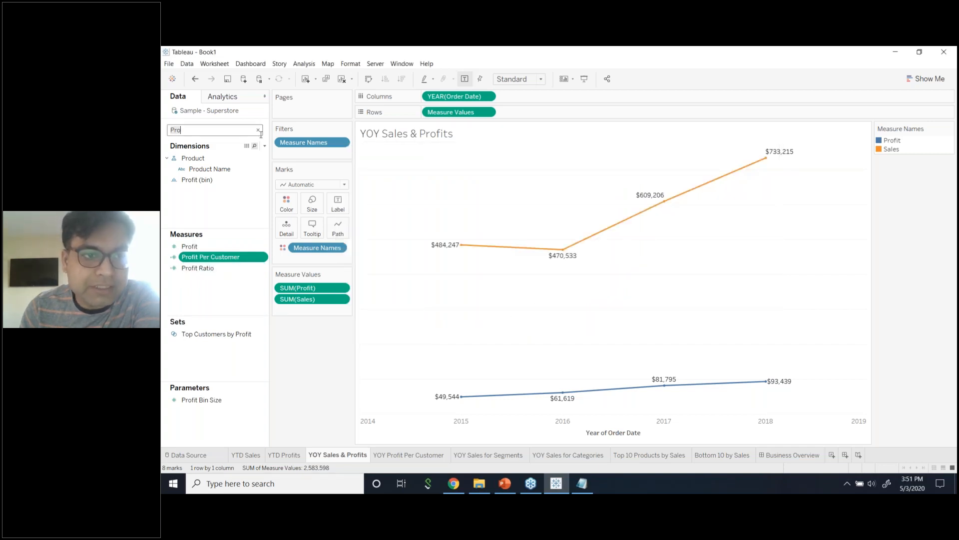
text(f)
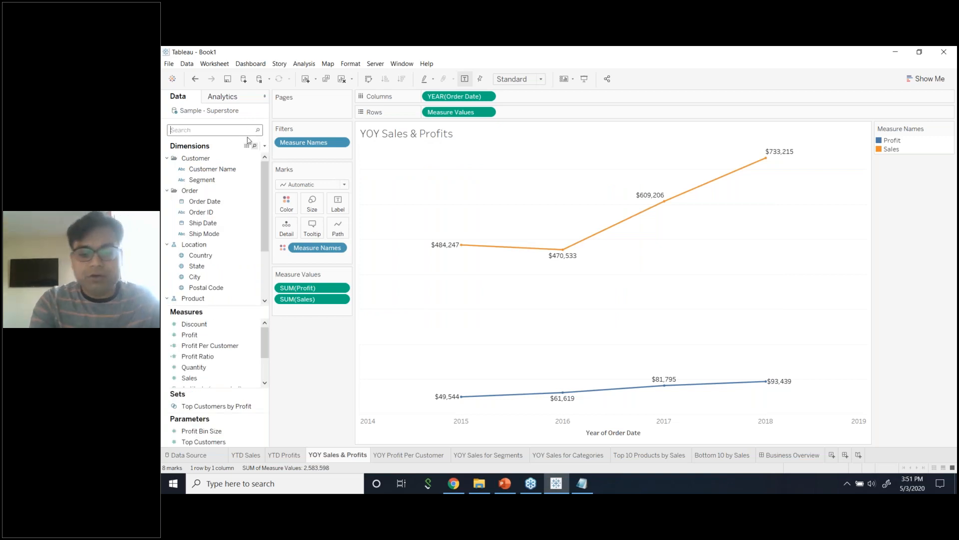
click(230, 242)
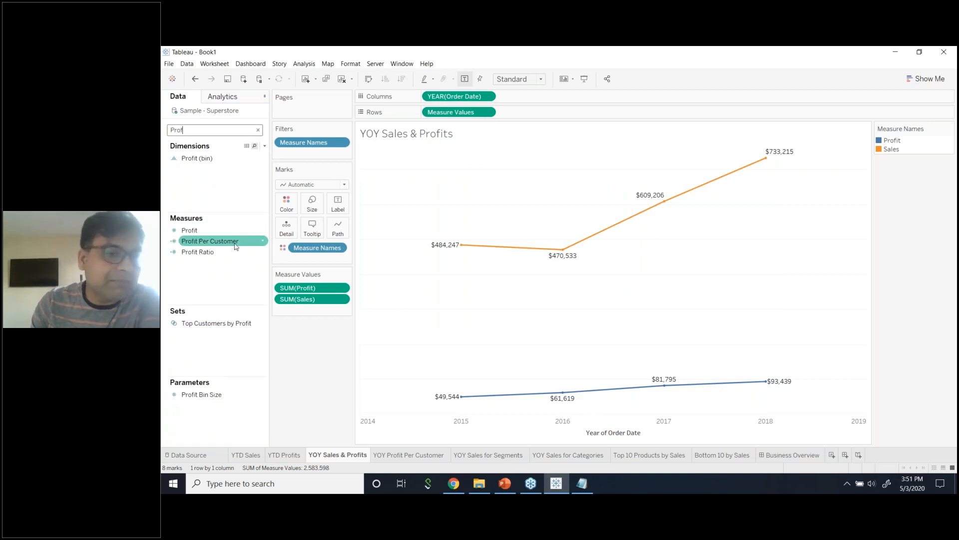
right_click(261, 242)
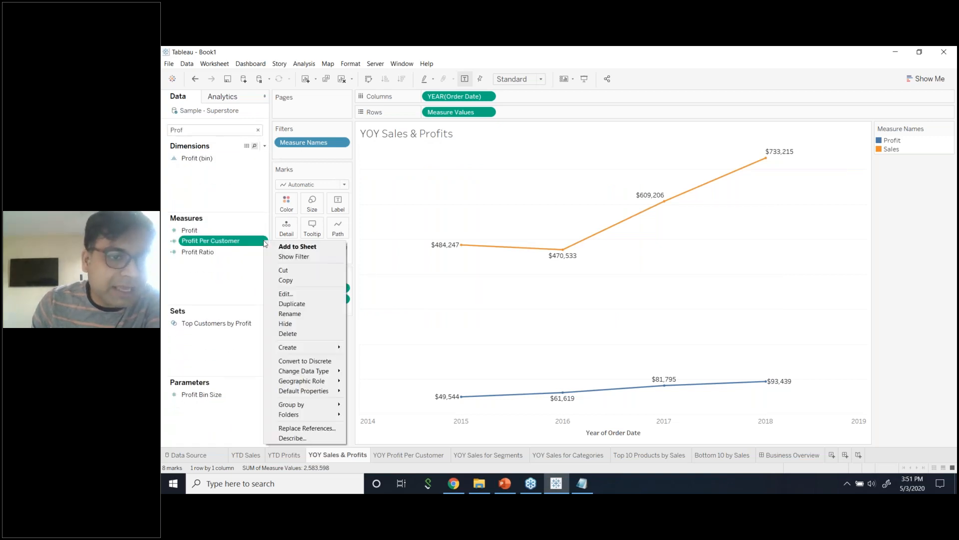
click(283, 295)
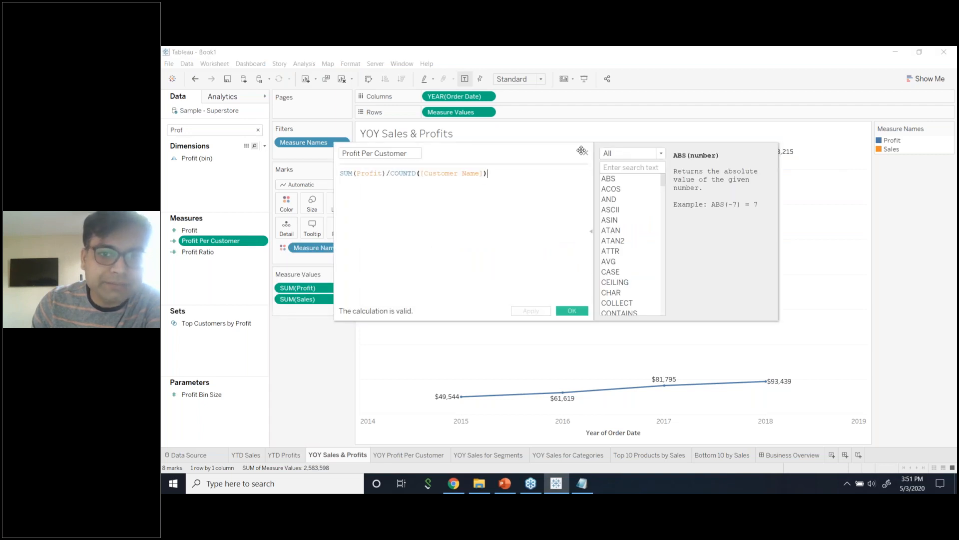
click(581, 150)
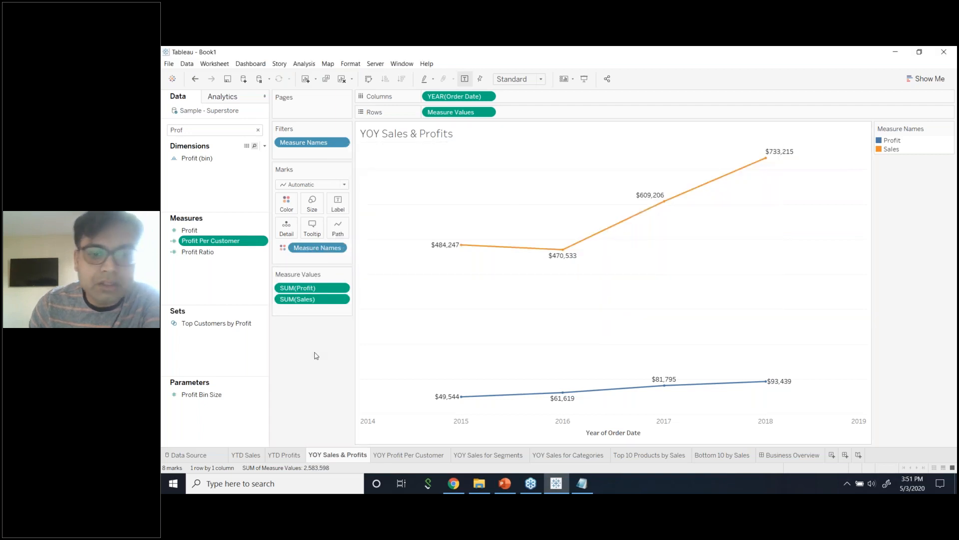
click(411, 456)
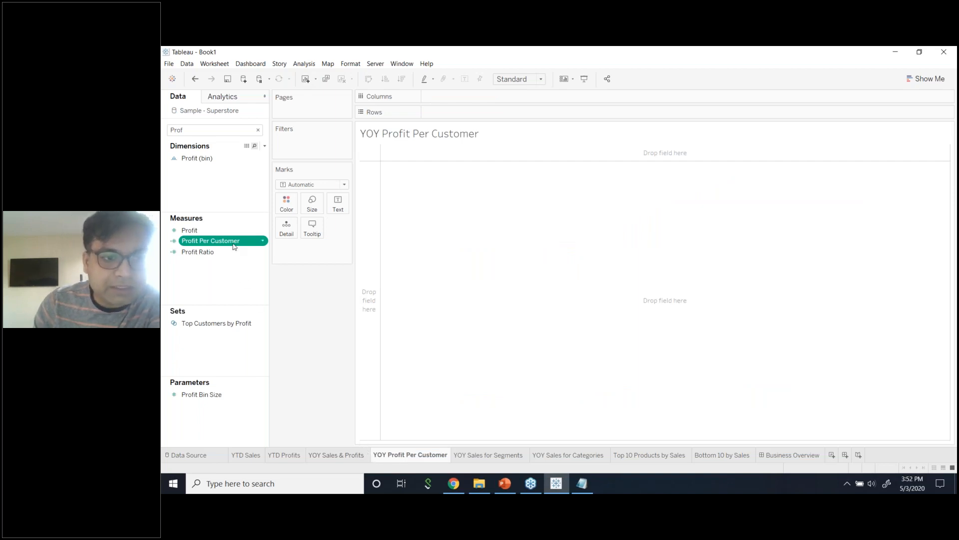
Plot Profit Per Customer on Rows against YEAR(Order Date) on Columns, with mark labels shown.
mouse_move(238, 243)
mouse_down()
mouse_move(327, 215)
mouse_move(493, 118)
mouse_up()
mouse_move(396, 174)
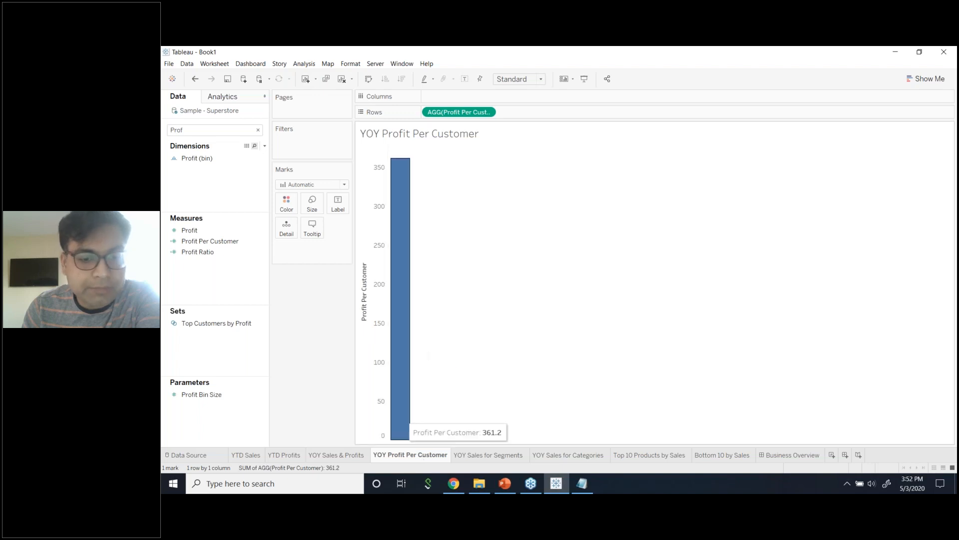
click(231, 132)
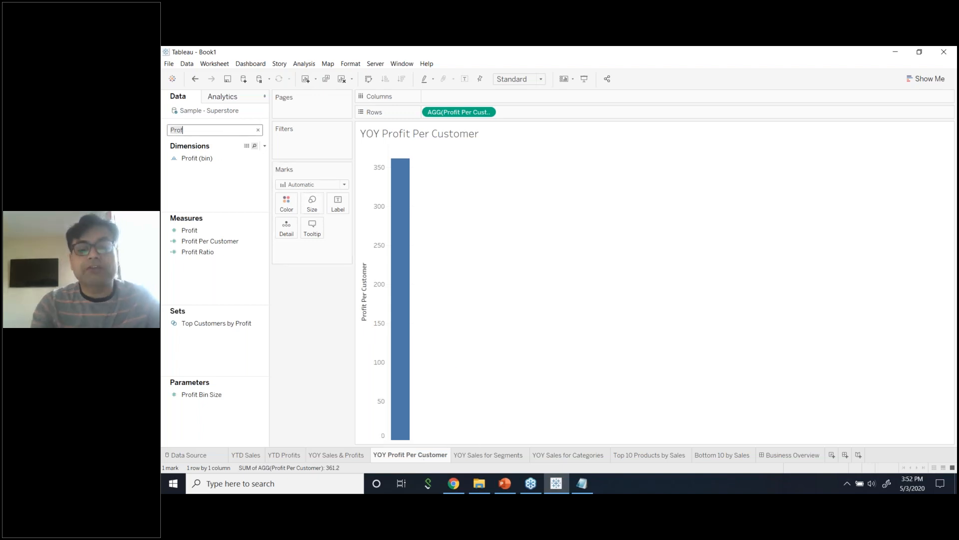
key(BackSpace)
key(BackSpace)
key(BackSpace)
key(BackSpace)
text(dat)
drag(204, 169, 460, 99)
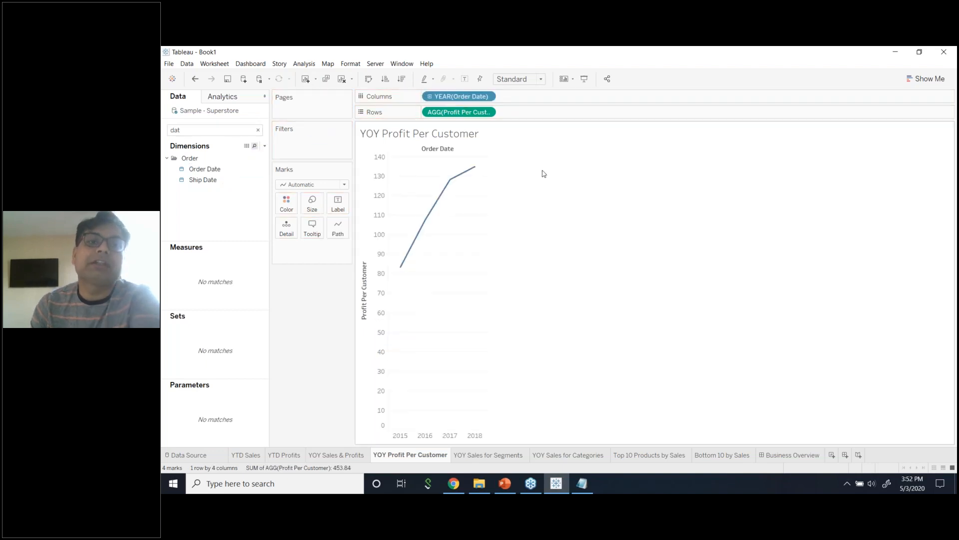
mouse_move(436, 209)
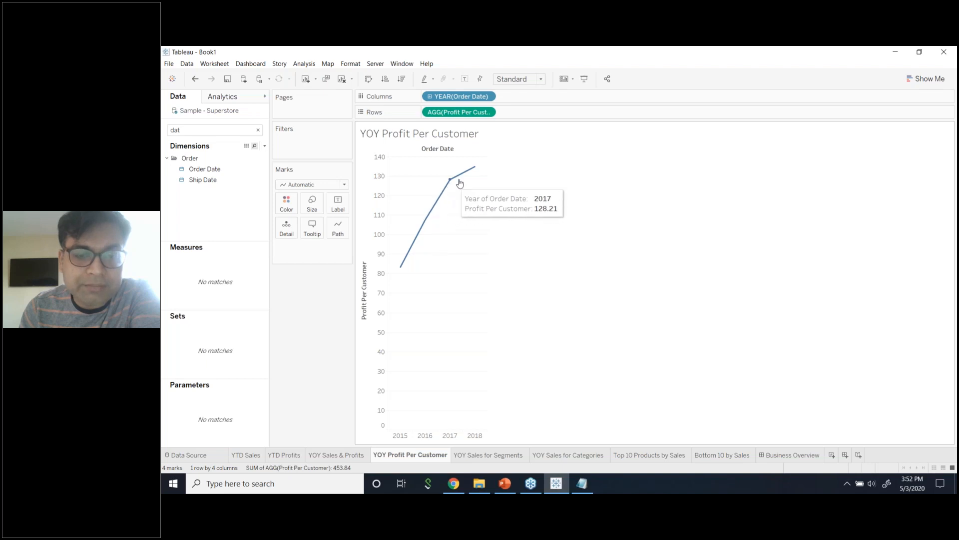
click(337, 203)
click(358, 223)
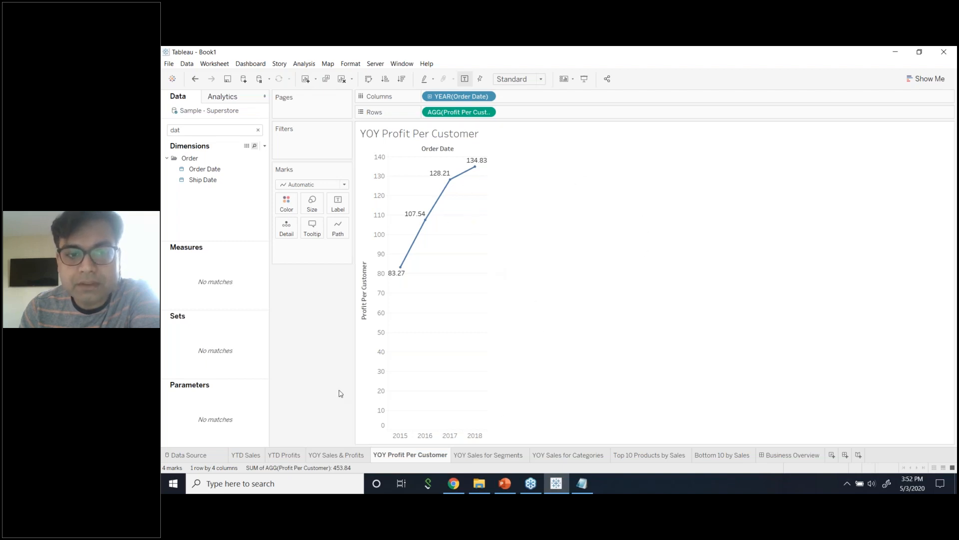
Make YEAR(Order Date) continuous, hide the vertical axis header, clear the search, and return to YOY Sales & Profits.
click(487, 96)
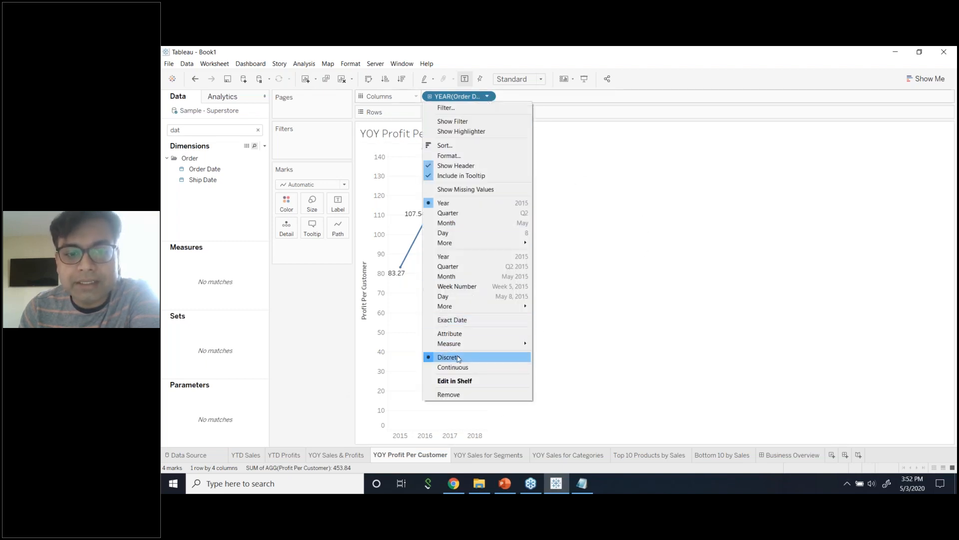
click(460, 368)
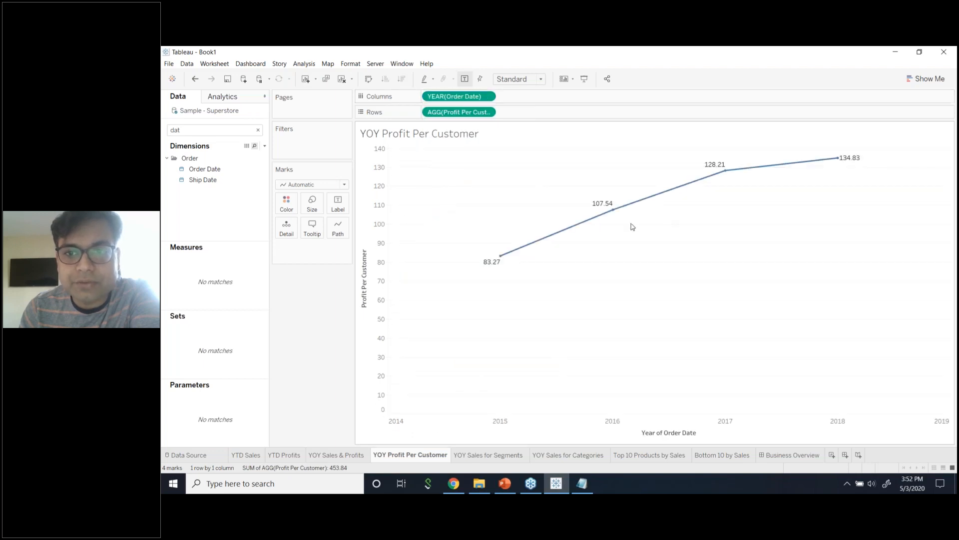
right_click(374, 264)
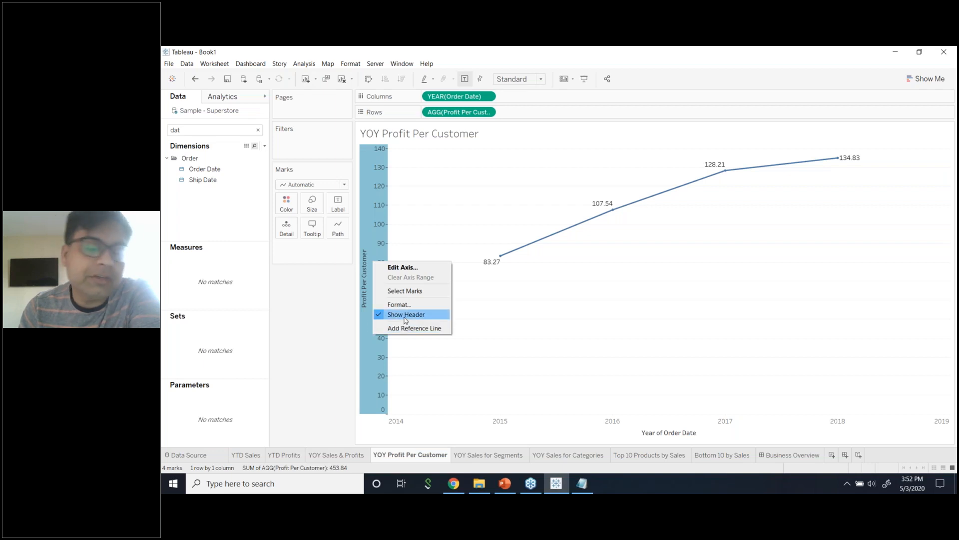
click(406, 315)
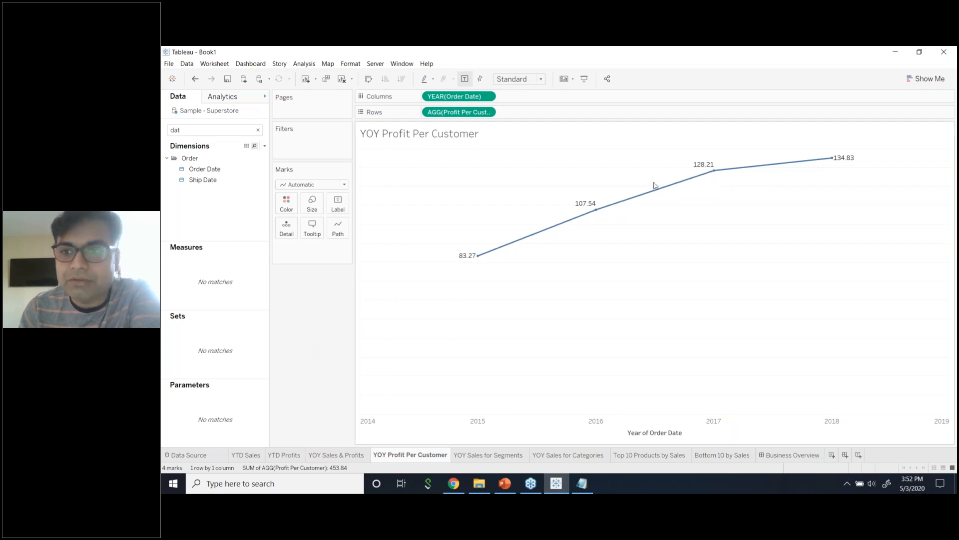
click(258, 130)
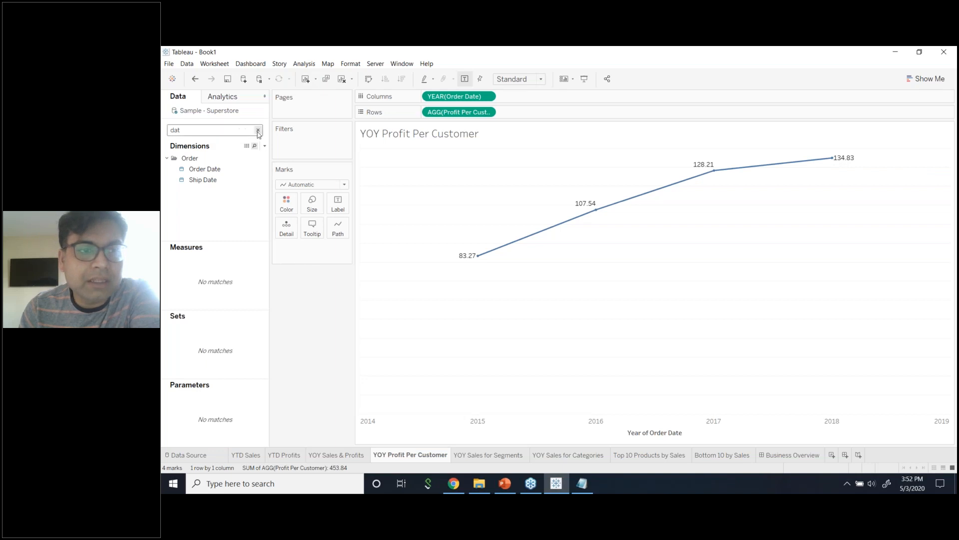
click(344, 455)
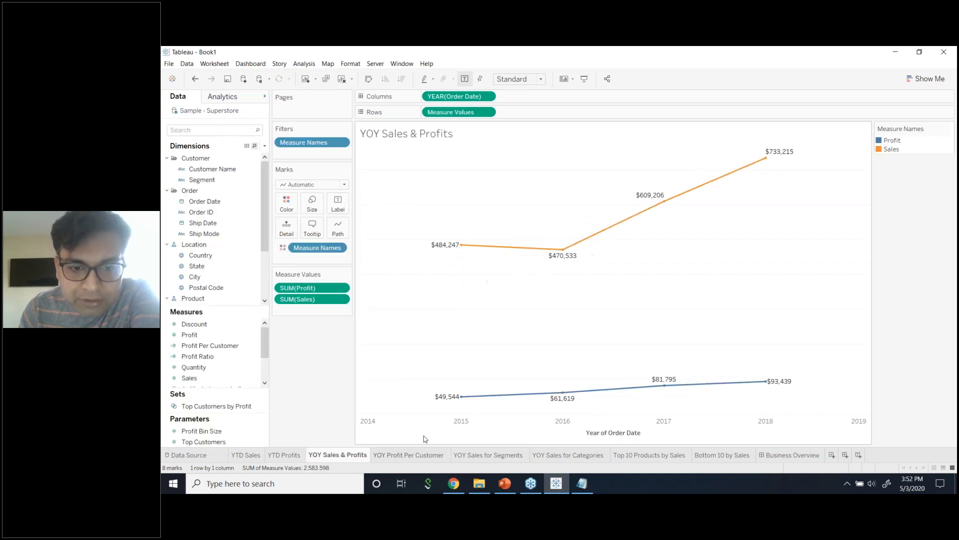
Return to the YOY Profit Per Customer sheet and bring up the Profit Per Customer field's context menu.
click(409, 454)
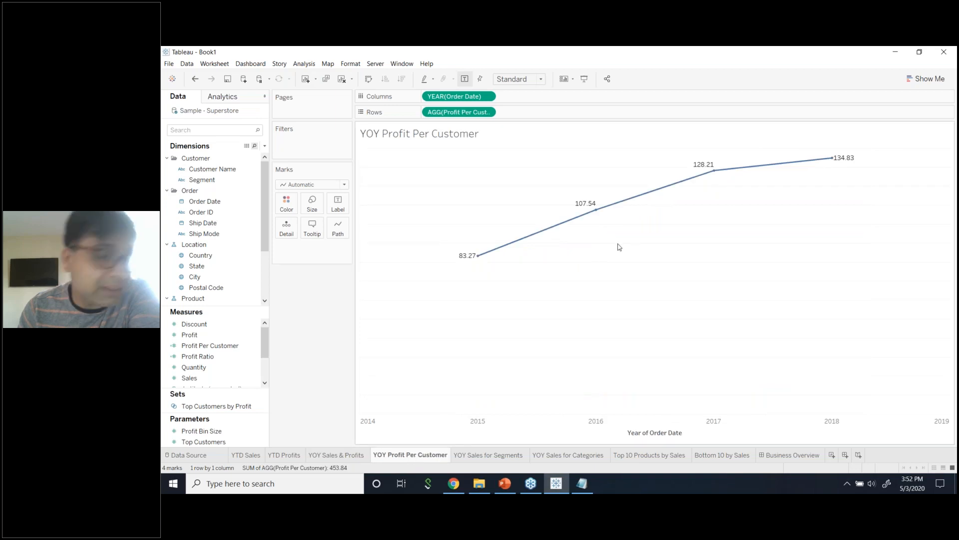
click(256, 345)
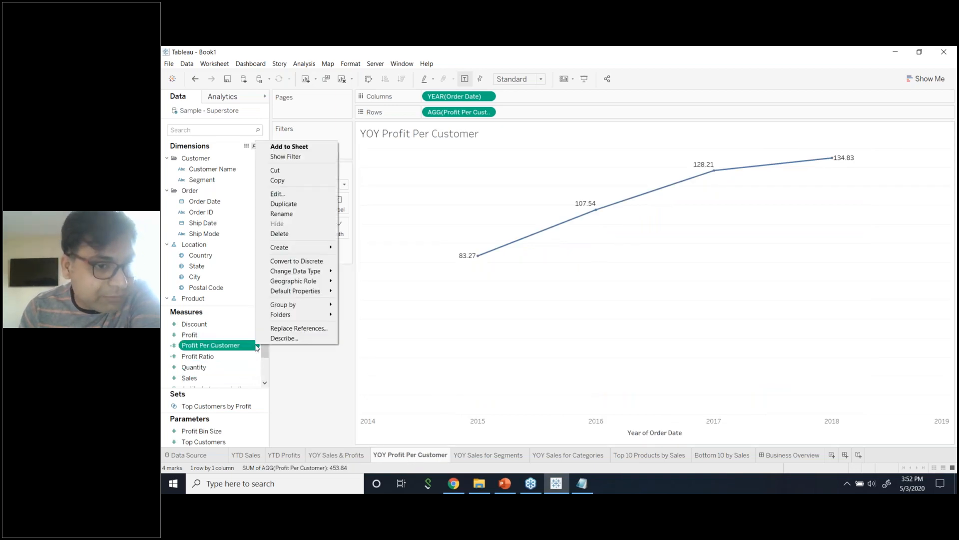
click(302, 367)
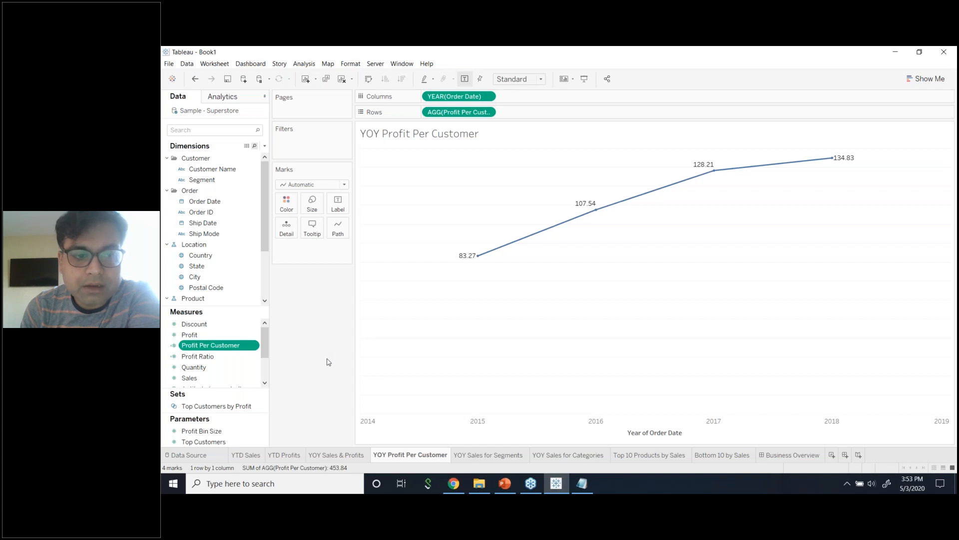
right_click(257, 346)
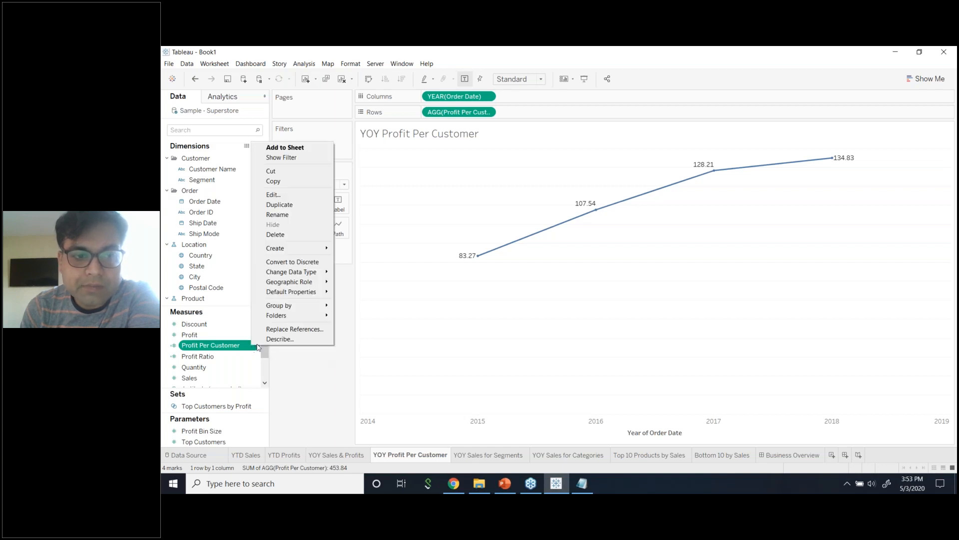
click(301, 368)
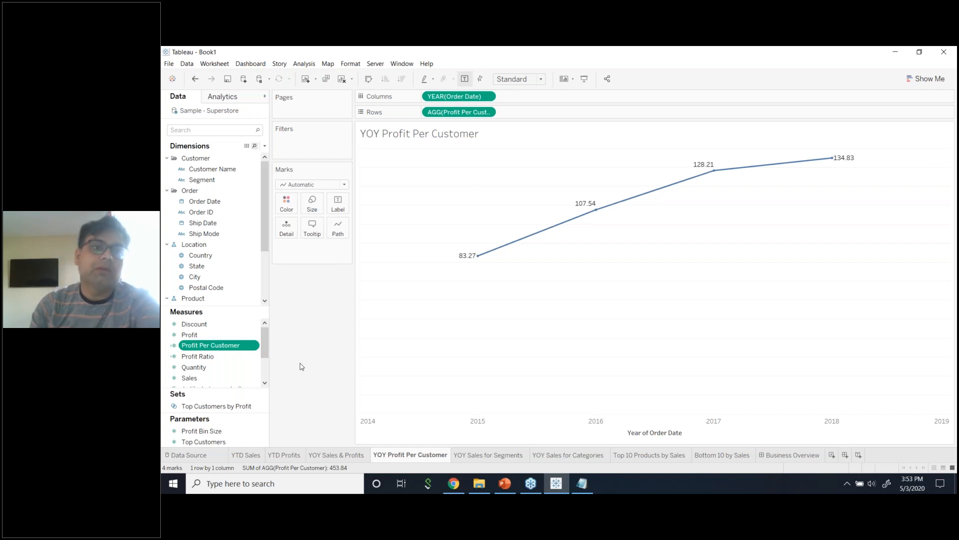
right_click(255, 346)
Edit Profit Per Customer, replacing its formula with SUM([Profit])/COUNTD([Customer Name]) via autocomplete.
click(291, 195)
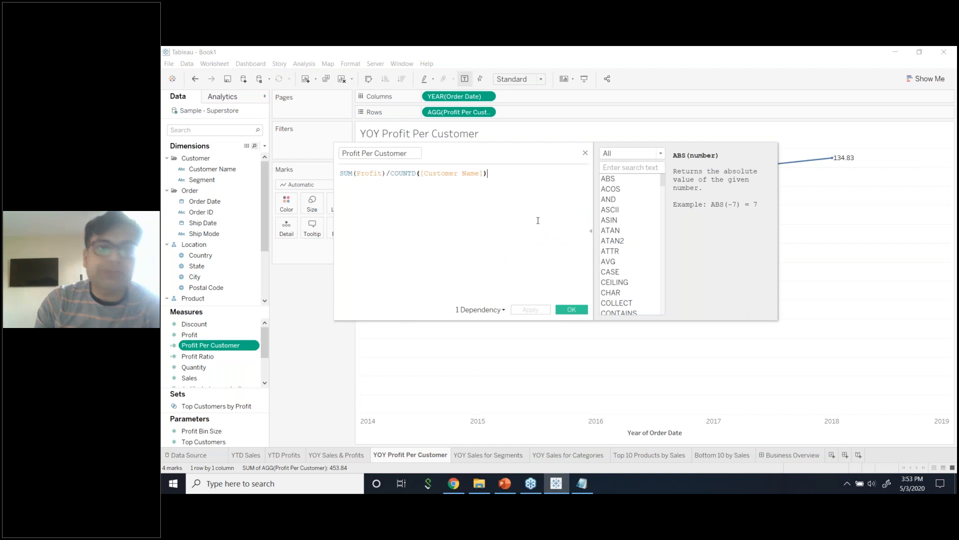
drag(521, 173, 165, 157)
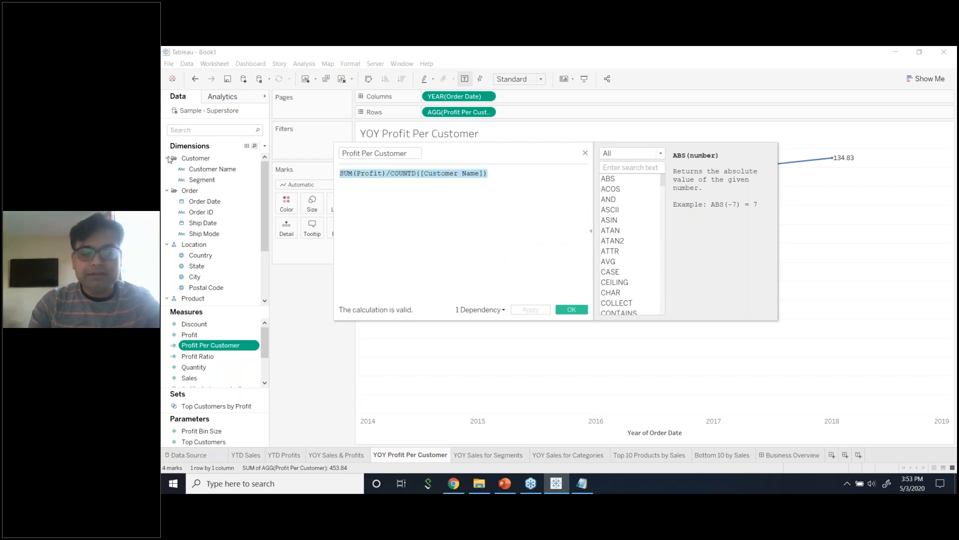
text(SUM)
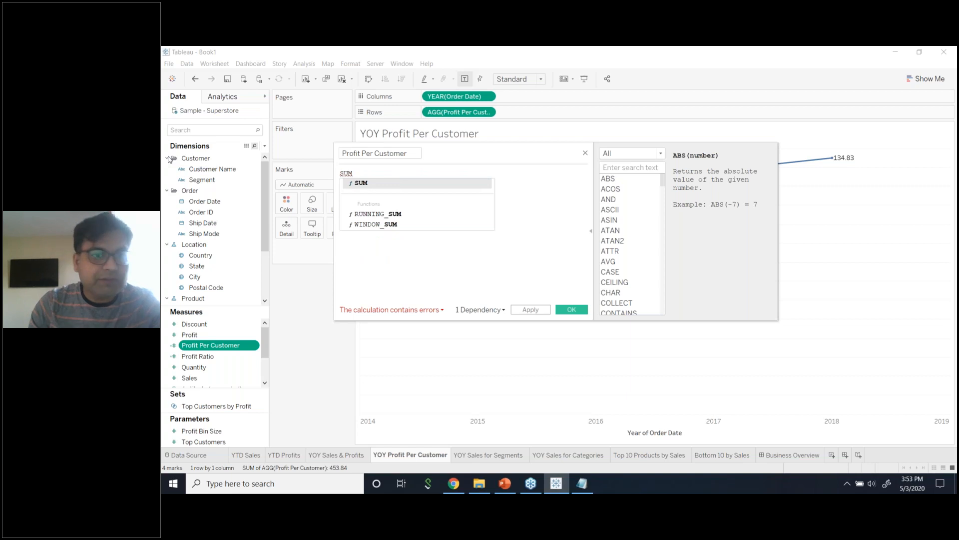
double_click(356, 183)
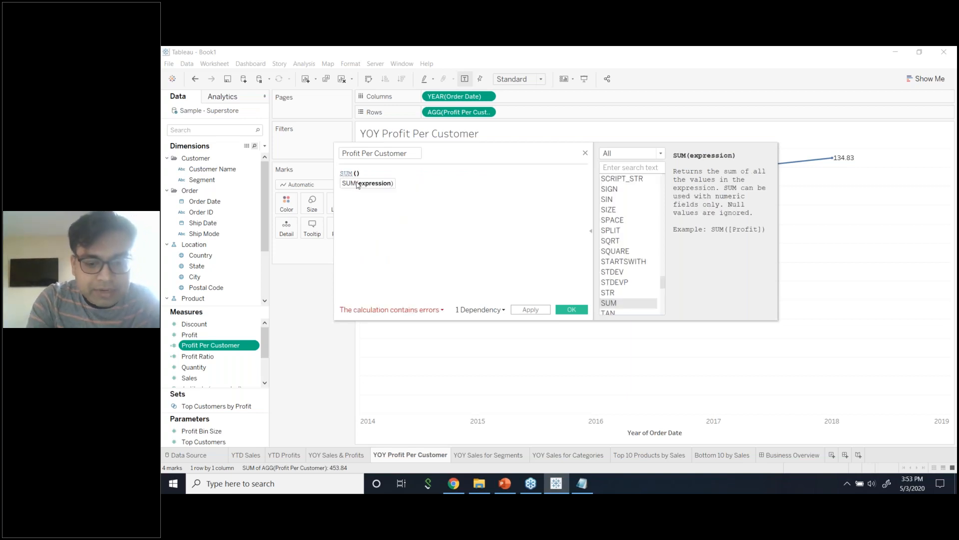
text(pro)
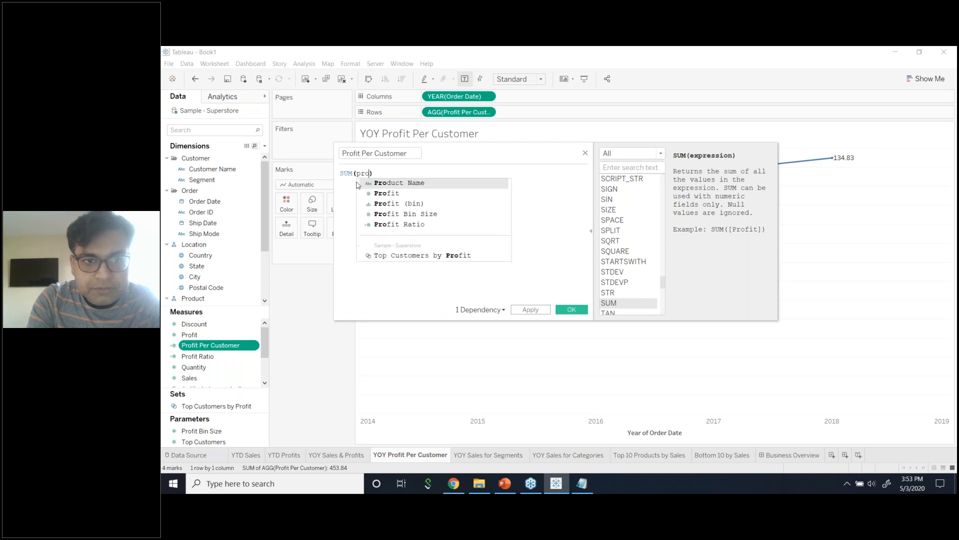
key(Down)
key(Return)
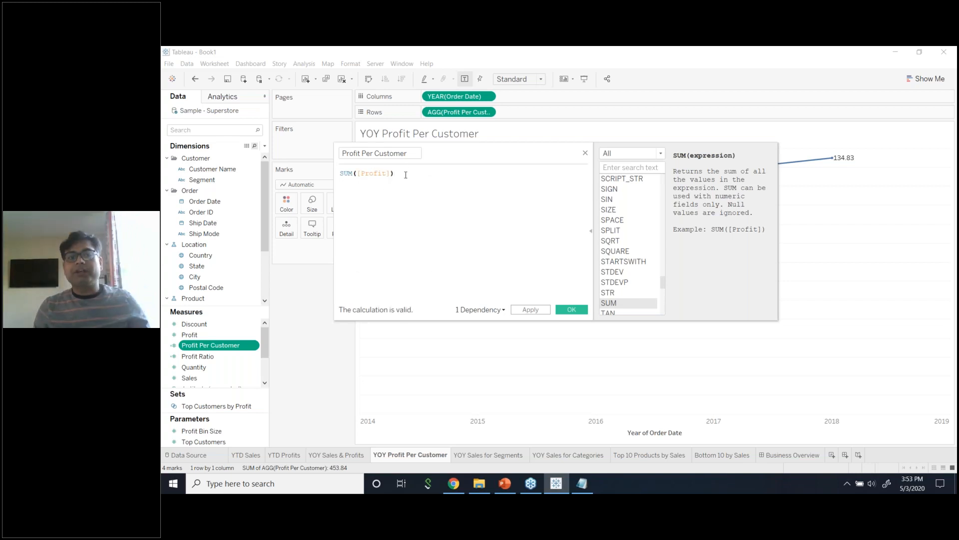
text(/)
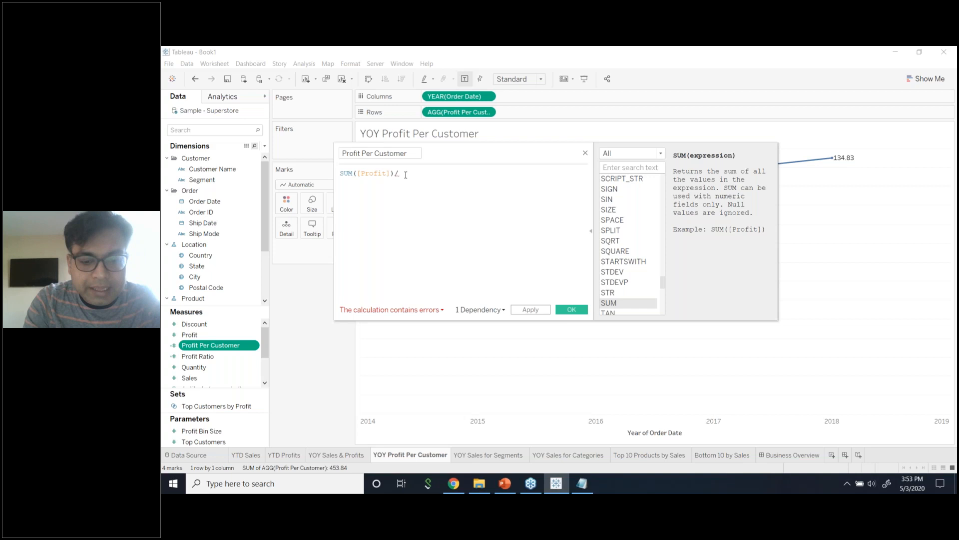
text(cou)
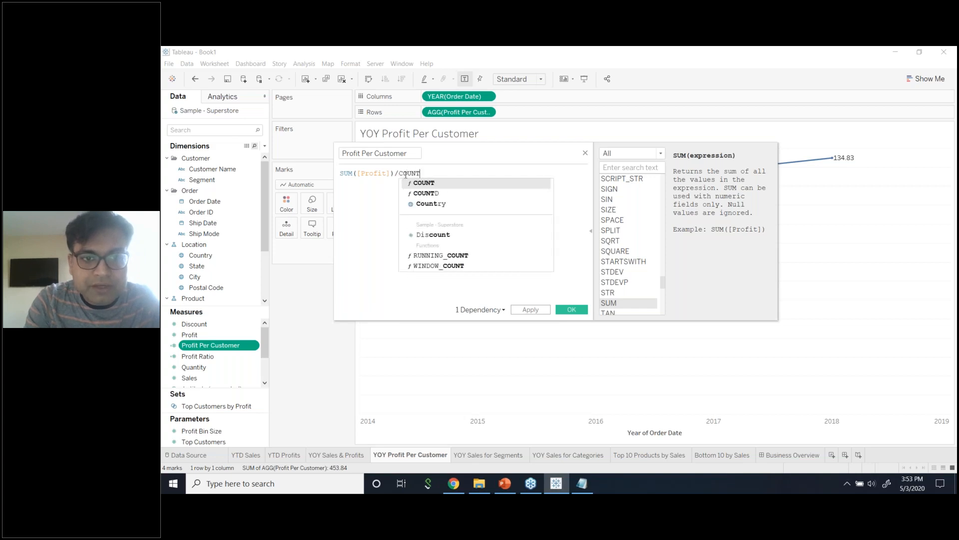
text(NT)
key(Down)
key(Return)
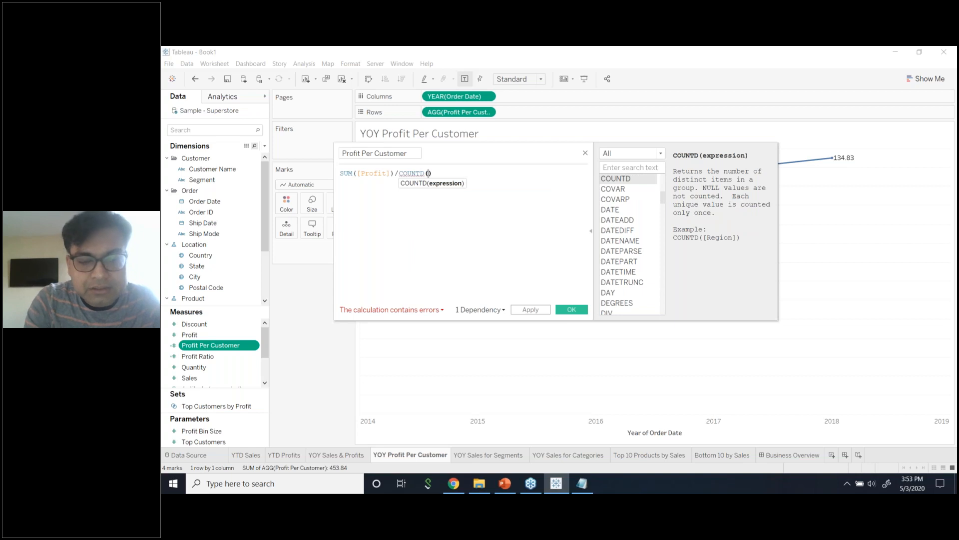
text(cu)
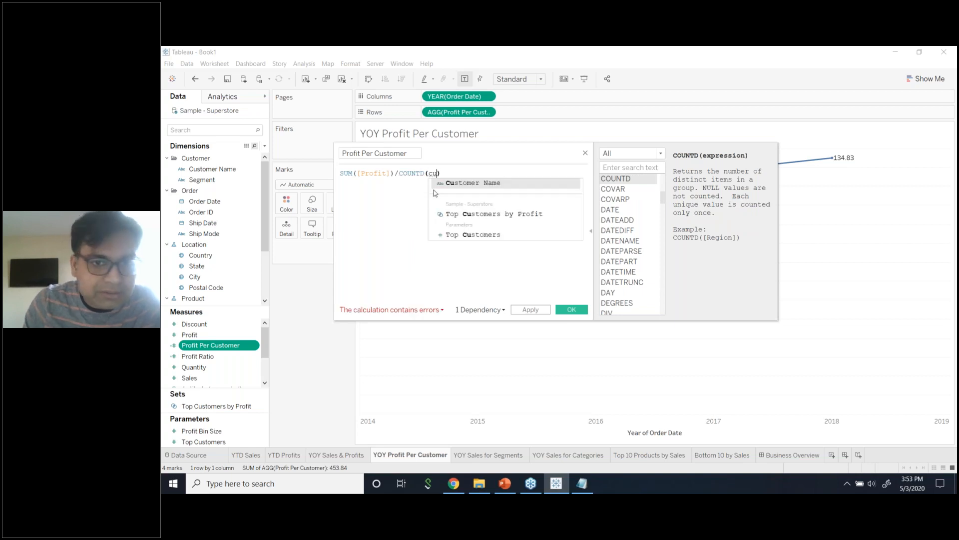
click(454, 183)
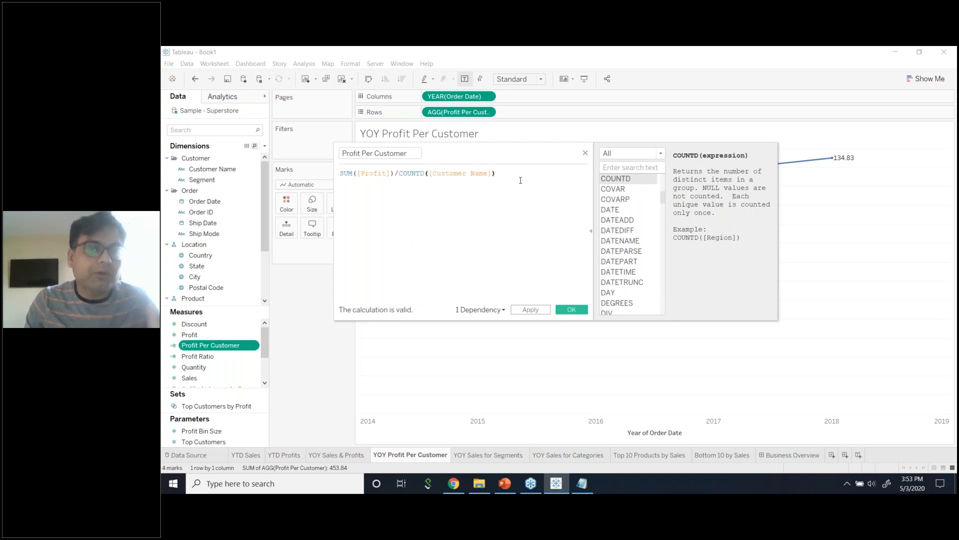
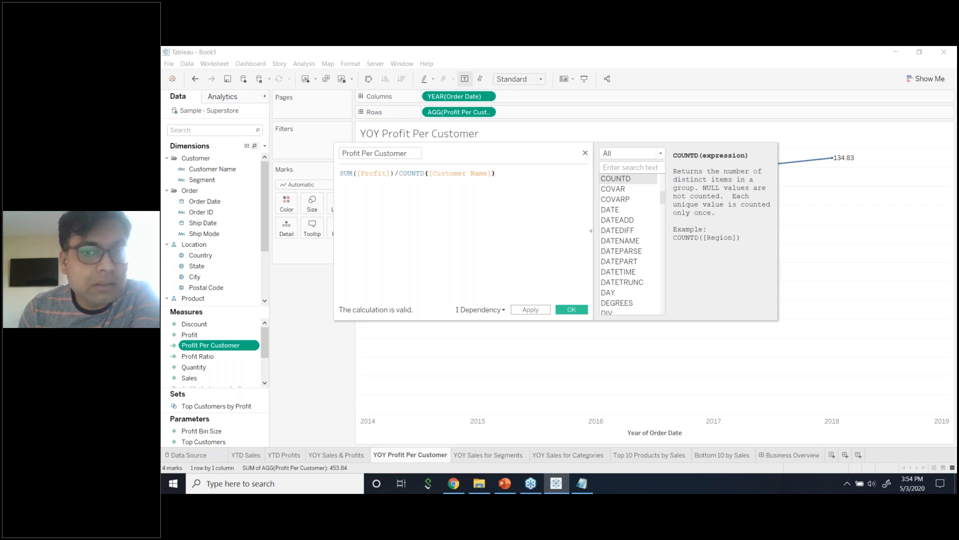
Close the Profit Per Customer formula editor unchanged and dismiss the field's menu.
click(585, 154)
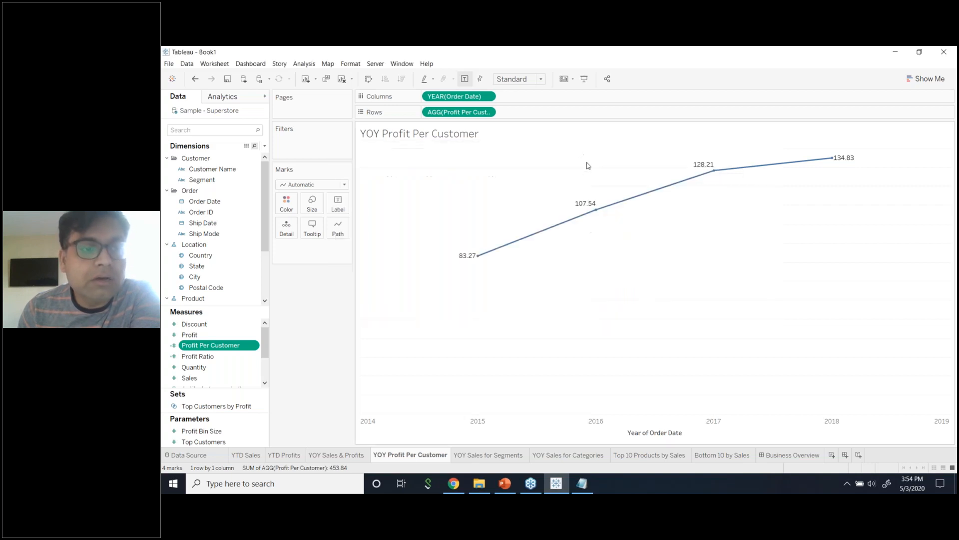
click(254, 347)
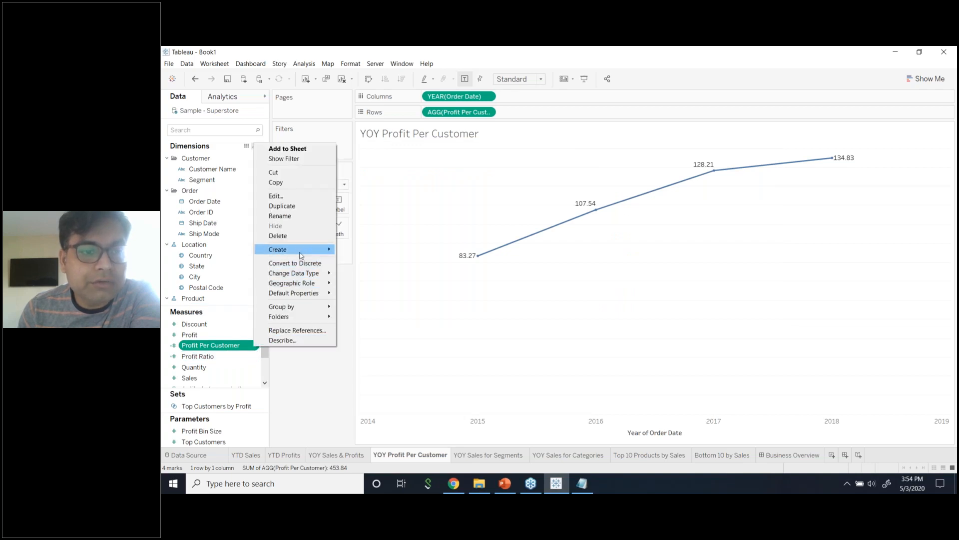
mouse_move(301, 255)
click(346, 307)
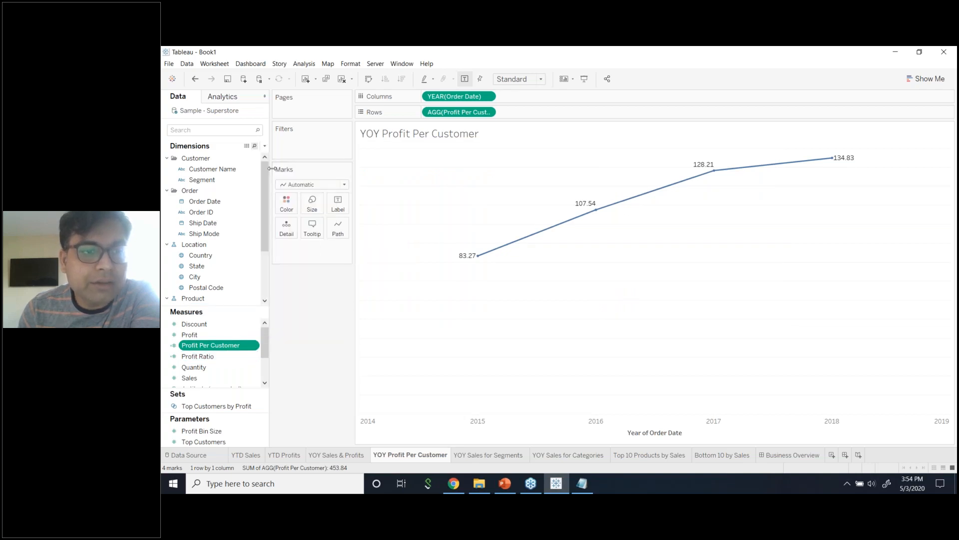
Start a new calculated field from the data pane, then discard it empty.
click(265, 146)
click(250, 156)
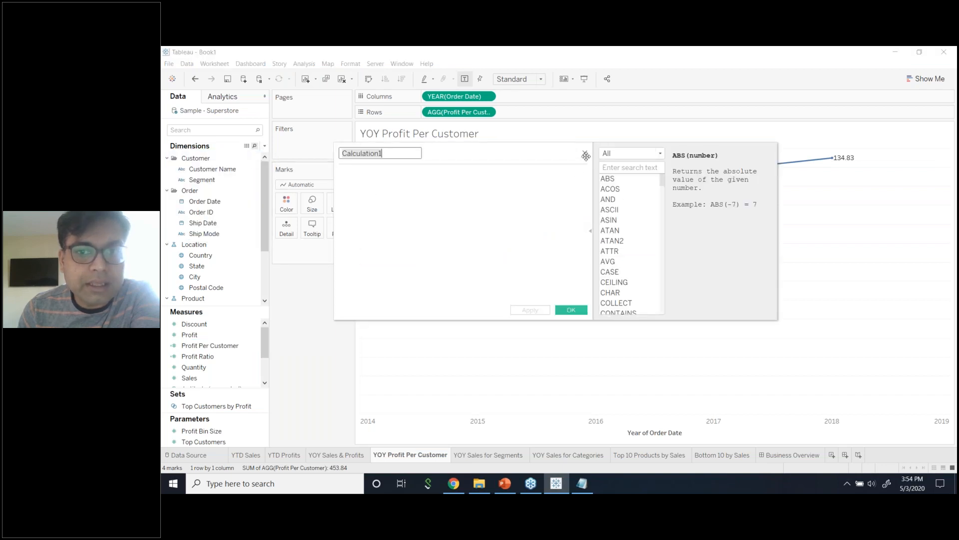
click(571, 198)
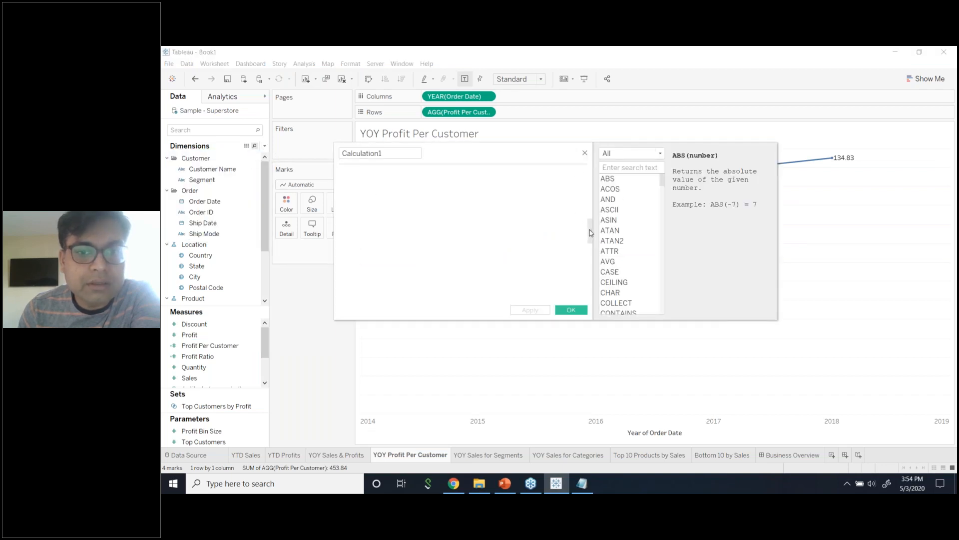
click(590, 231)
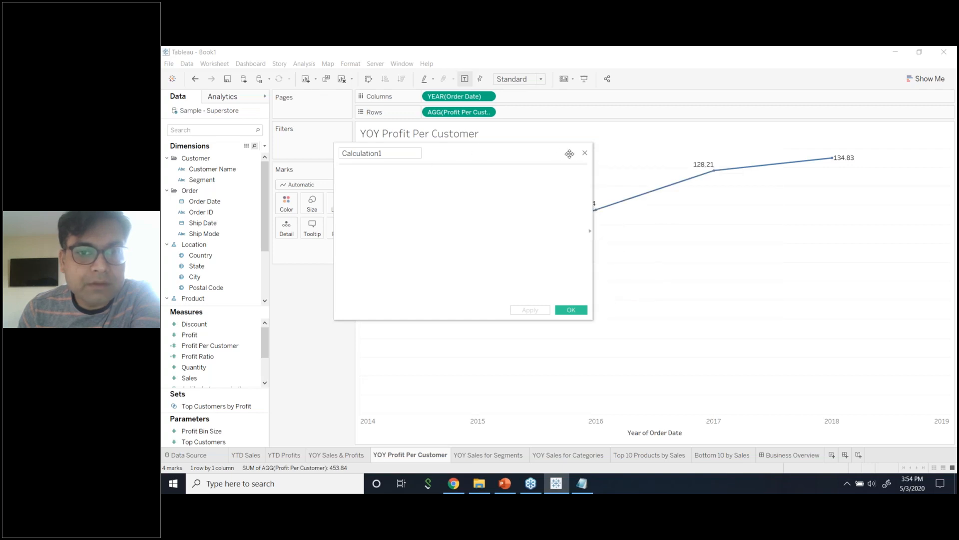
click(585, 153)
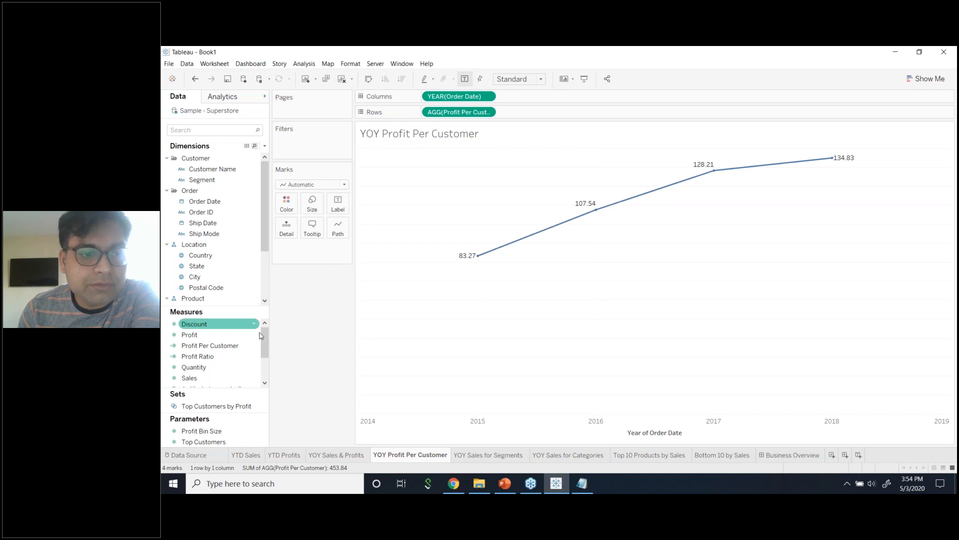
Reopen Profit Per Customer, SUM(Profit)/COUNTD([Customer Name]), and confirm it unchanged.
click(255, 346)
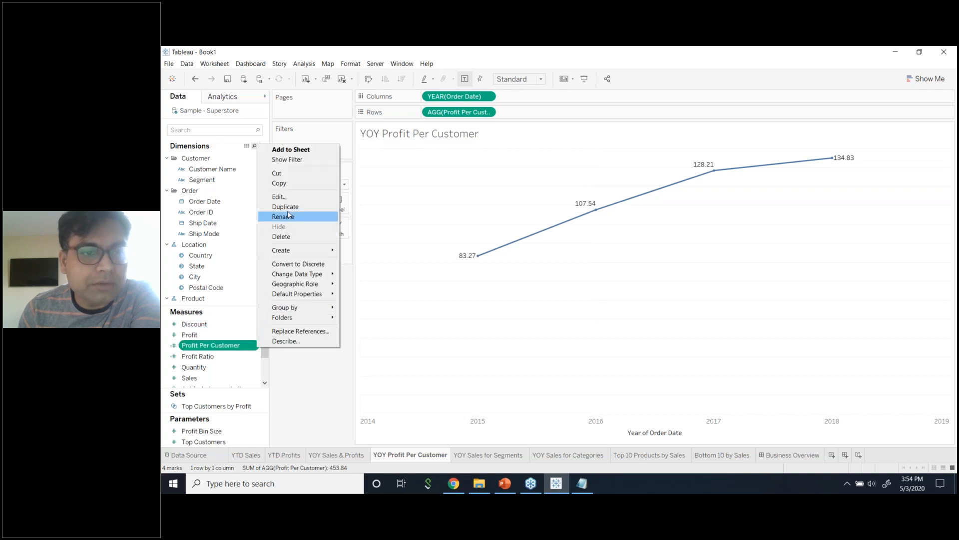
click(293, 198)
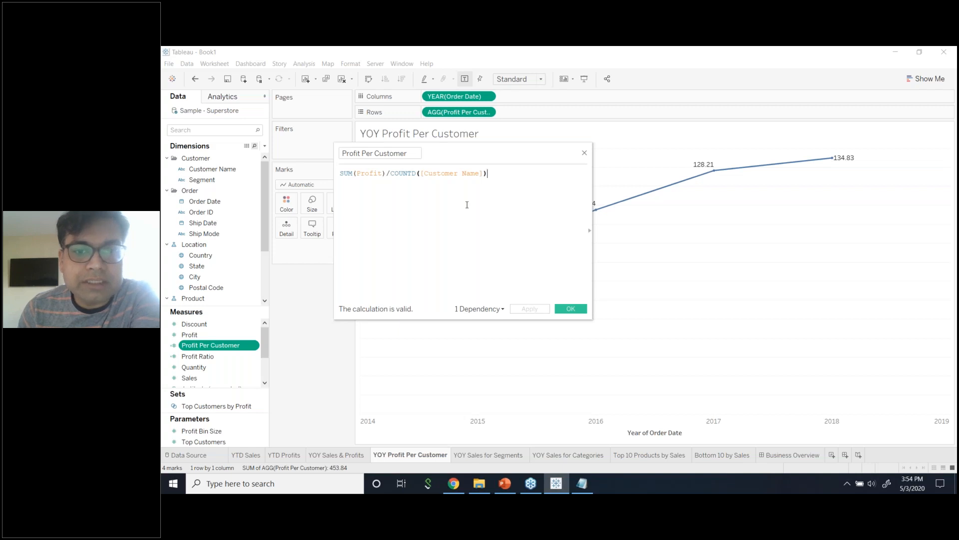
click(590, 232)
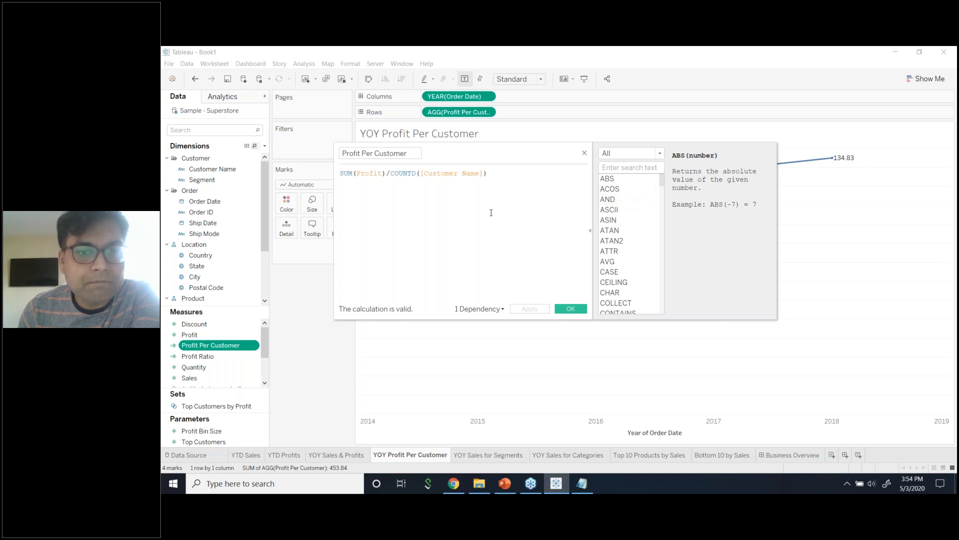
click(575, 310)
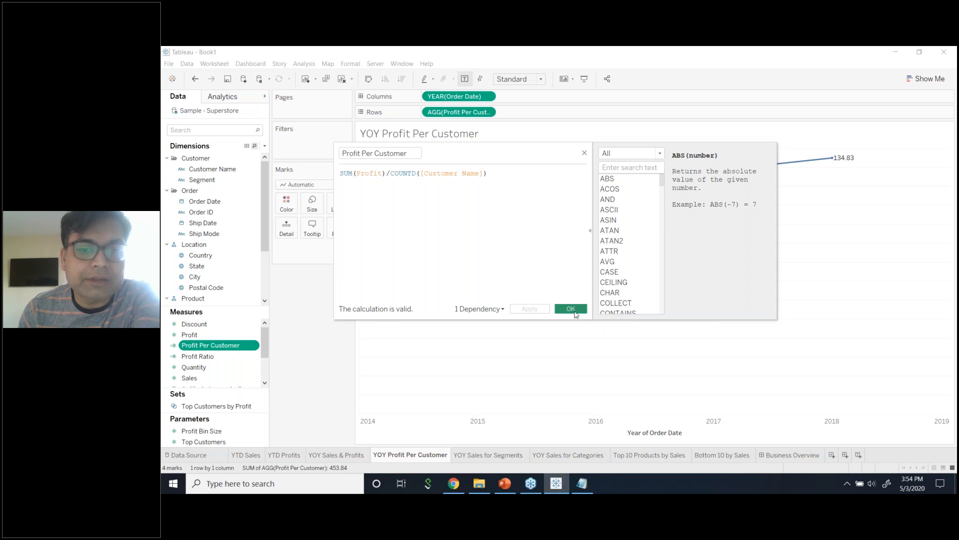
Give Profit Per Customer a Currency (Standard) default format so labels read $83.27–$134.83.
click(255, 348)
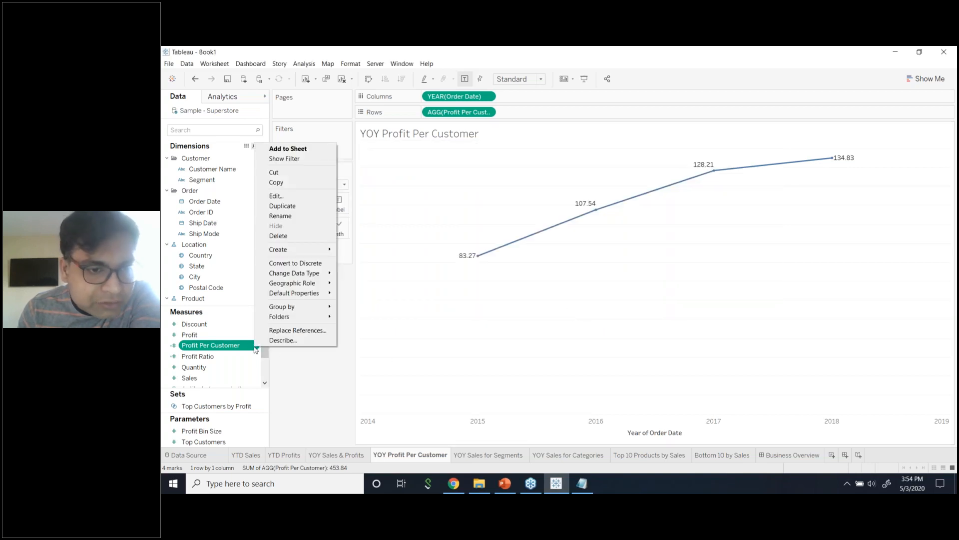
click(302, 365)
click(255, 346)
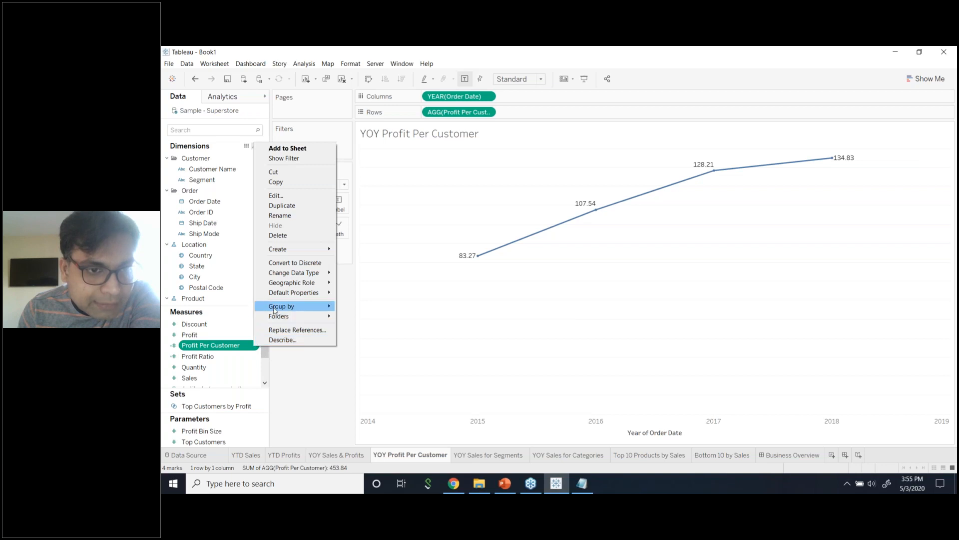
mouse_move(284, 300)
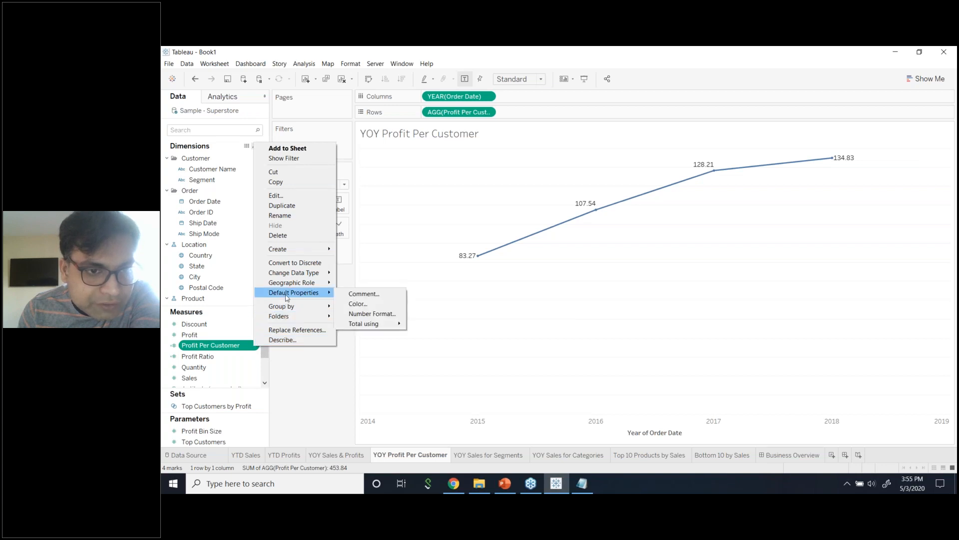
click(370, 315)
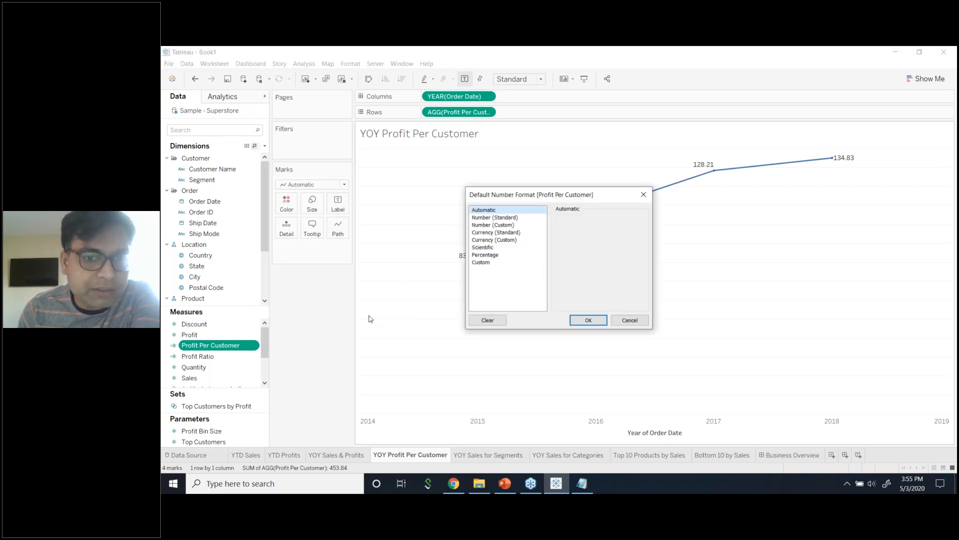
click(501, 233)
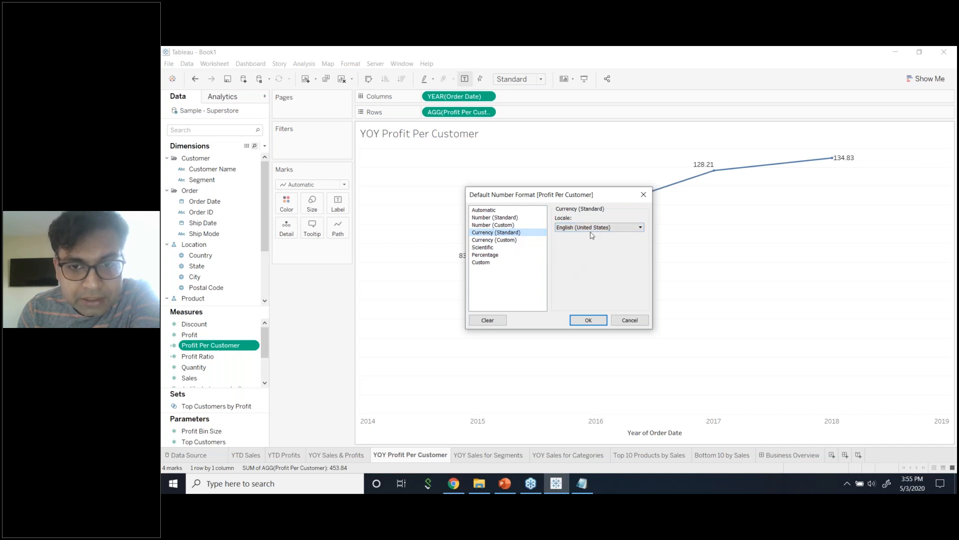
click(602, 320)
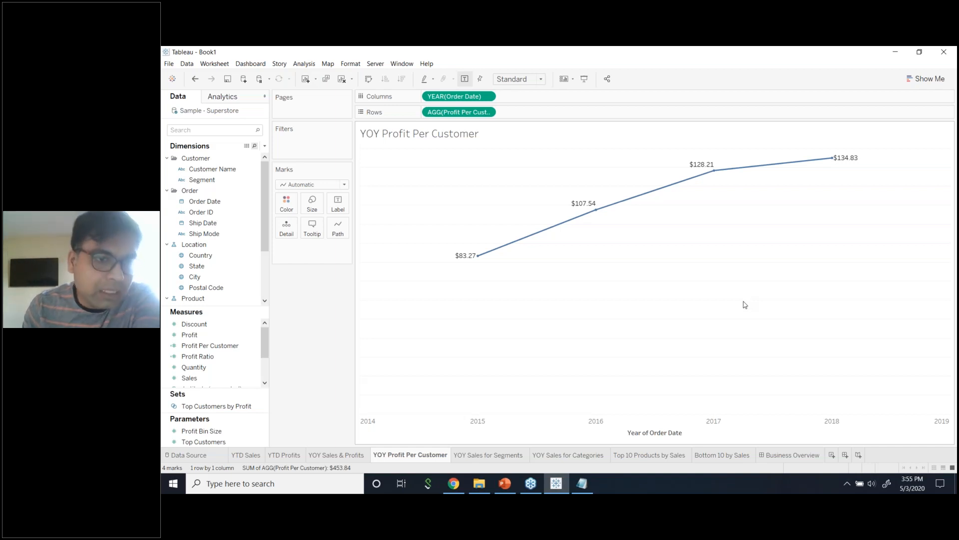
Adjust the YOY Profit Per Customer line's colour from the Color options.
click(289, 205)
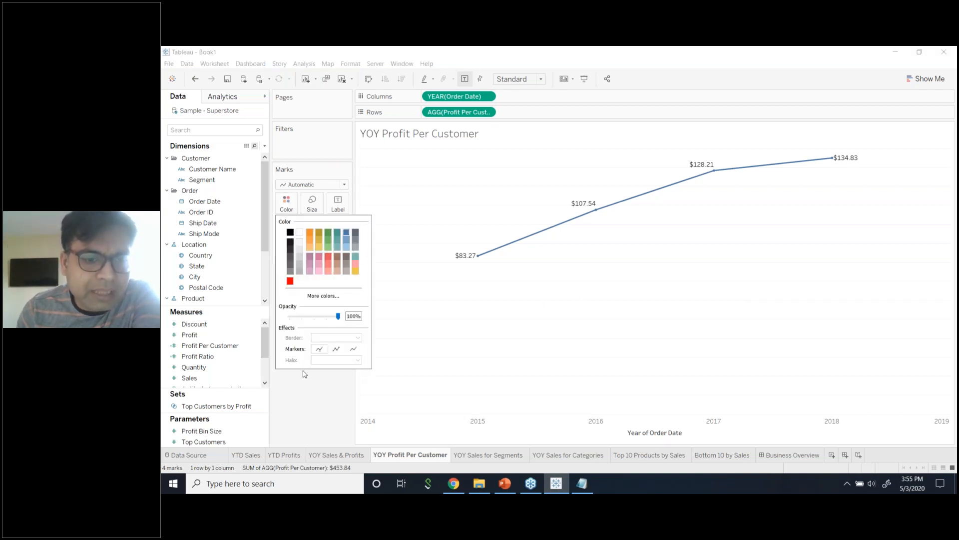
click(333, 455)
click(413, 455)
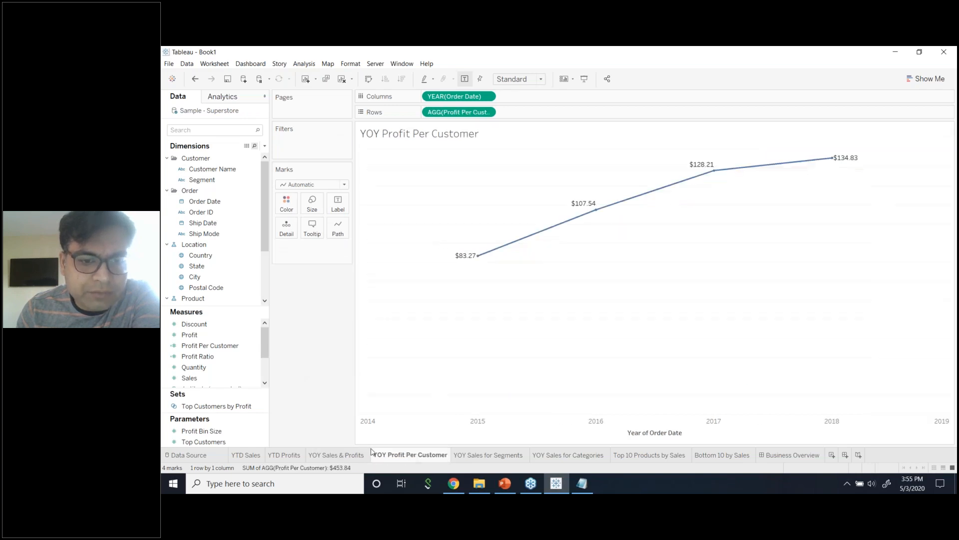
click(287, 204)
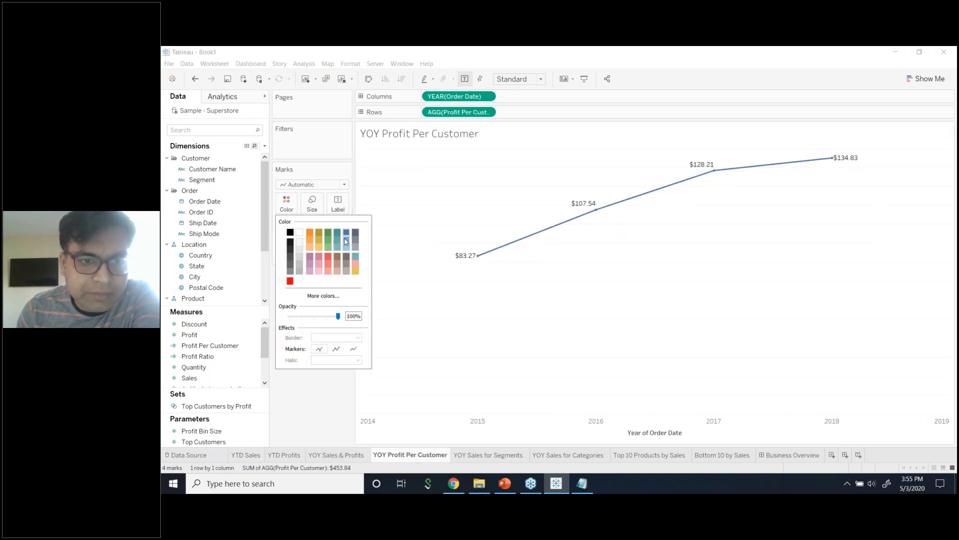
click(356, 258)
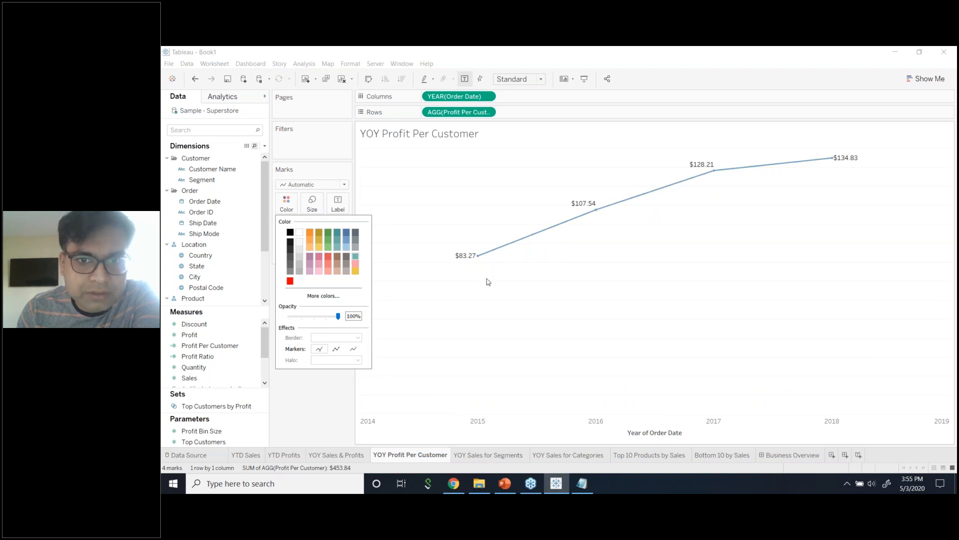
click(307, 397)
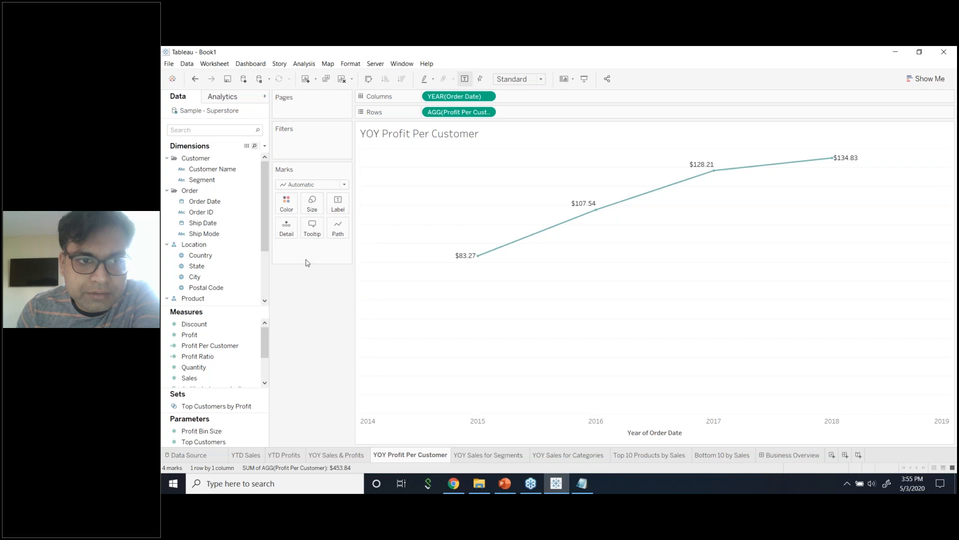
click(286, 203)
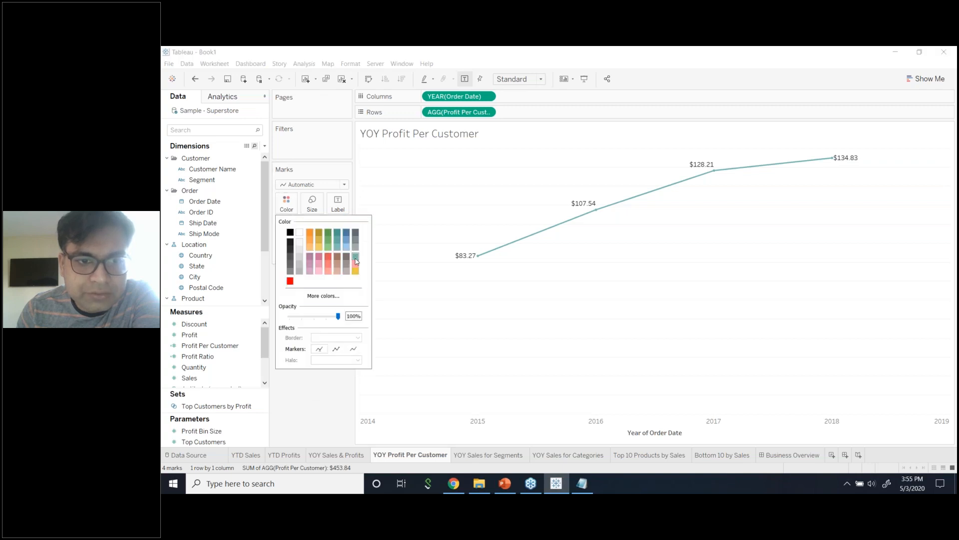
click(313, 404)
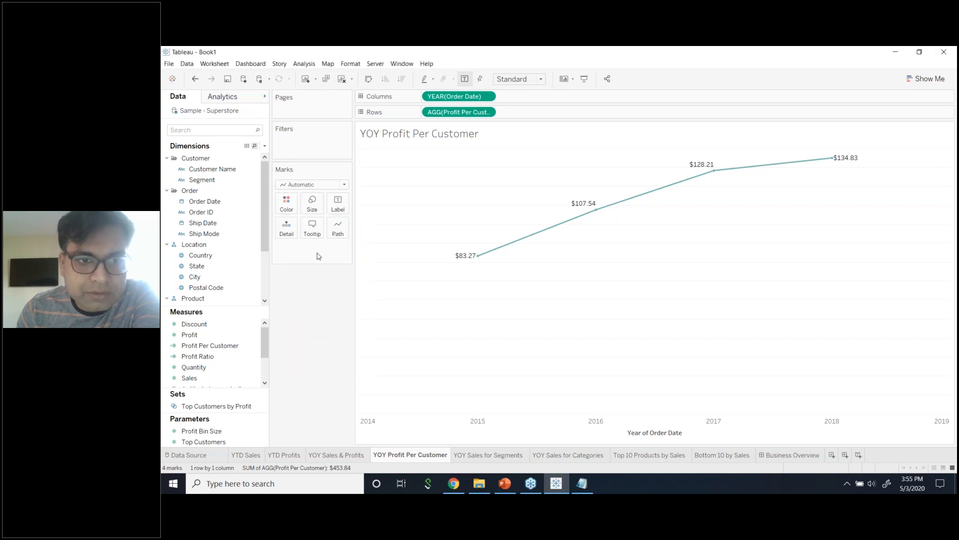
Set the line's value label font to Match Mark Color.
click(338, 213)
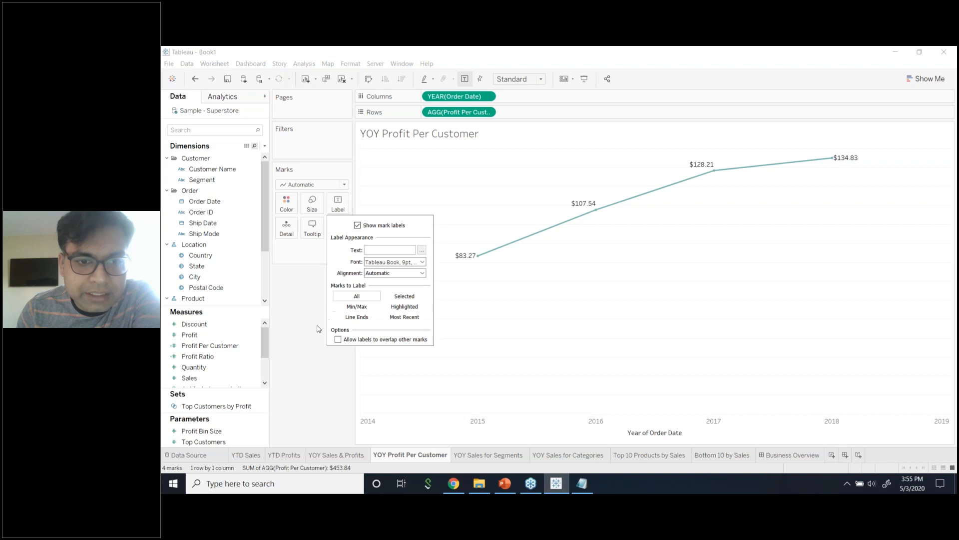
click(309, 303)
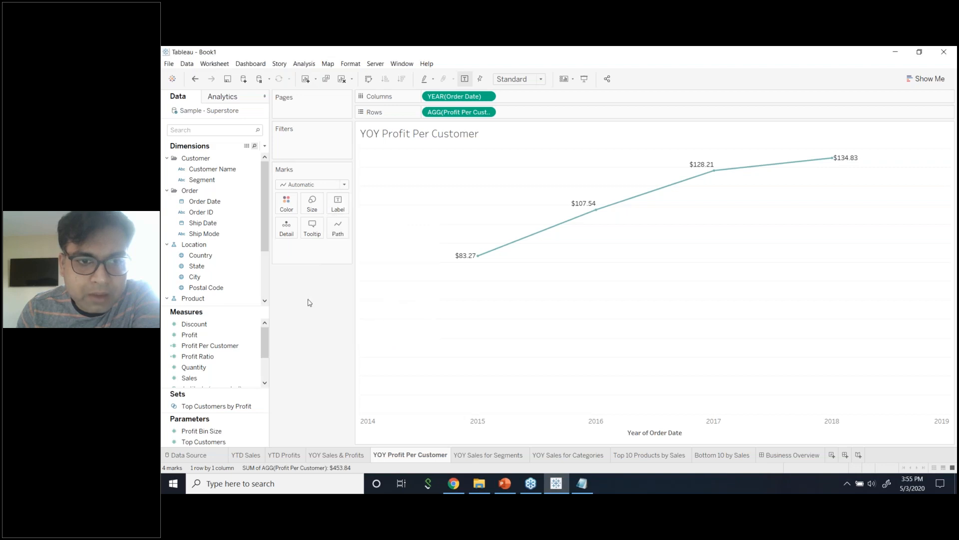
click(343, 209)
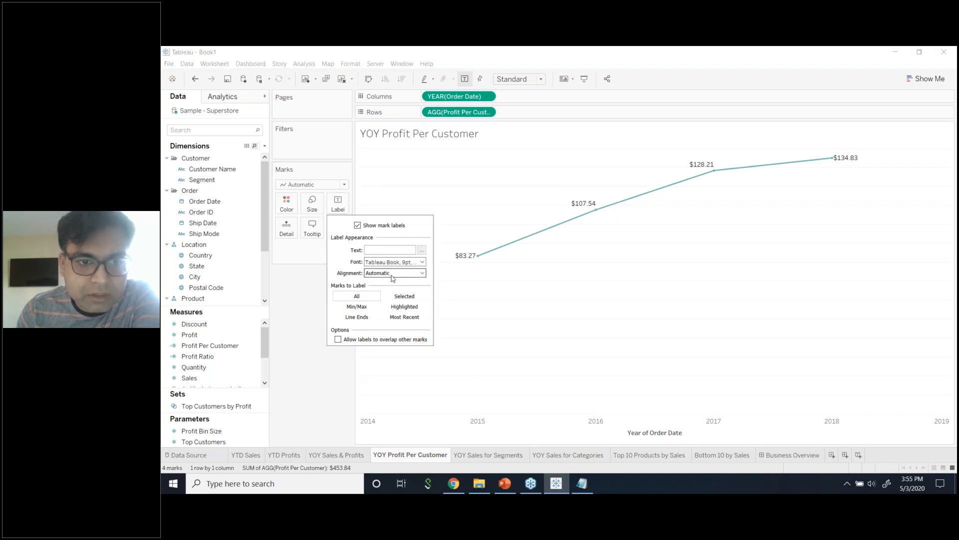
click(407, 264)
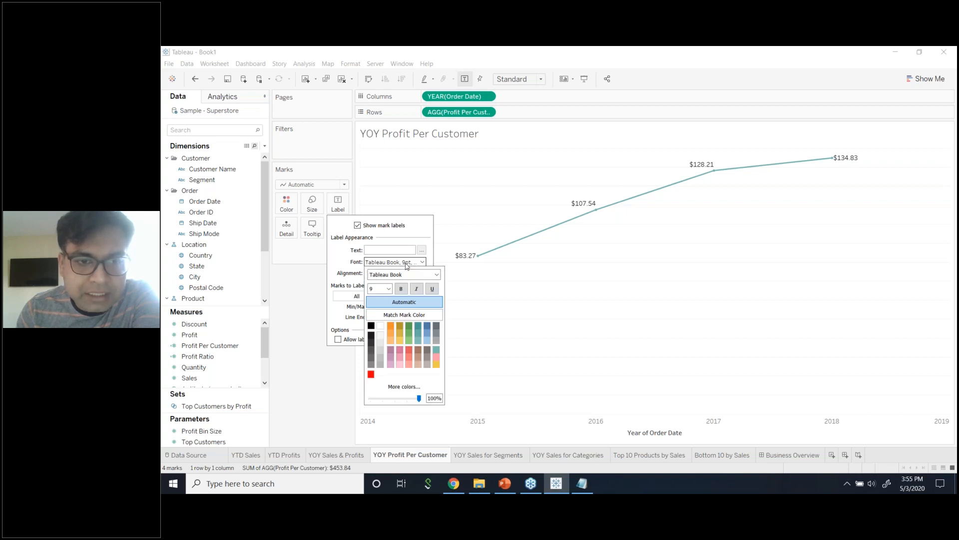
click(292, 315)
click(338, 212)
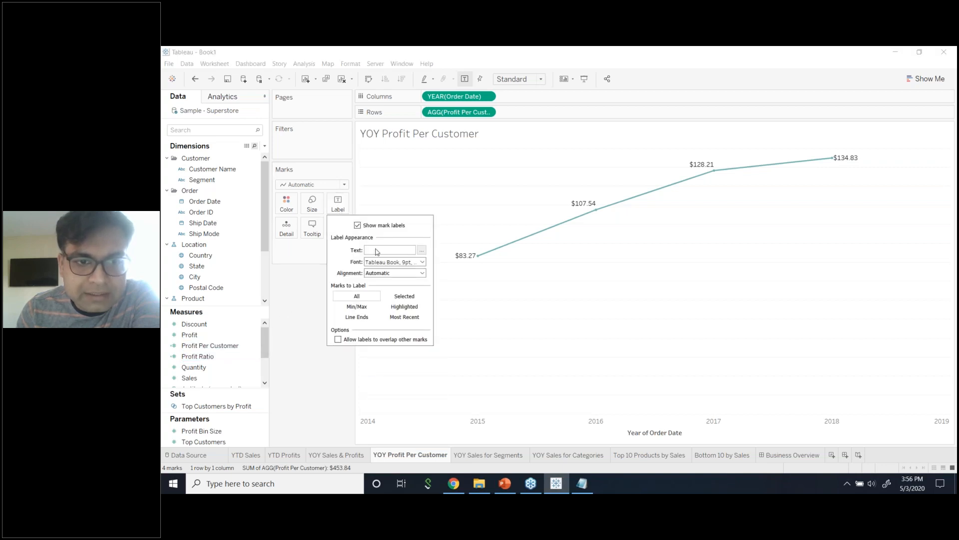
click(386, 267)
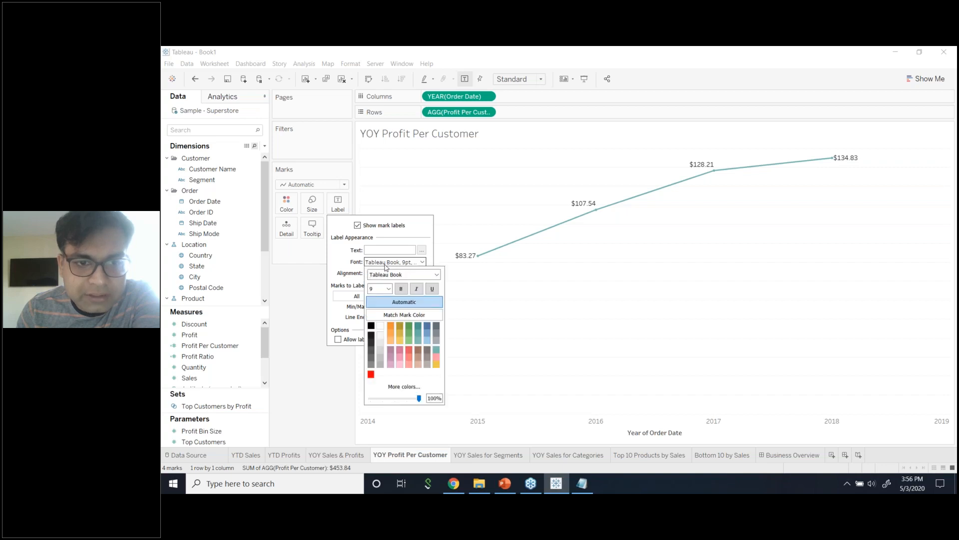
click(396, 318)
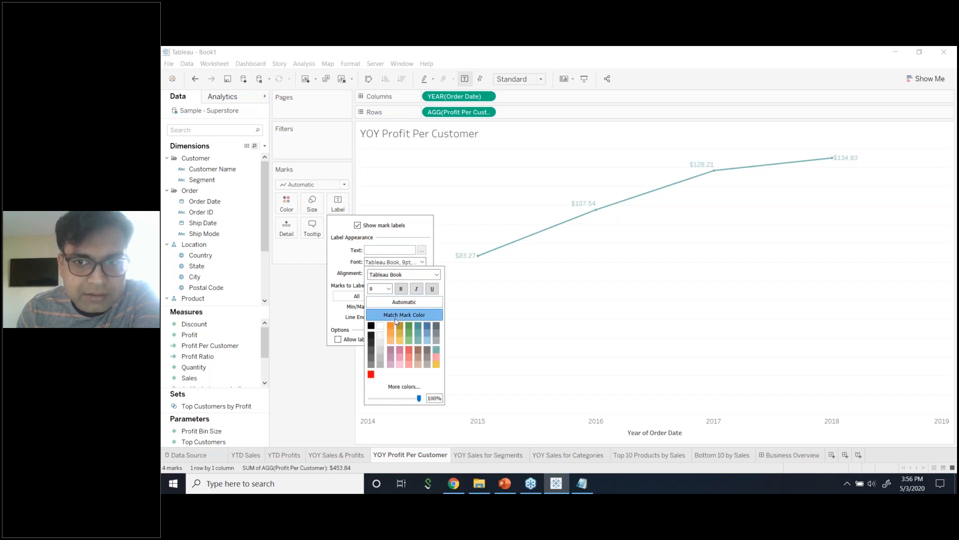
click(294, 320)
mouse_move(590, 203)
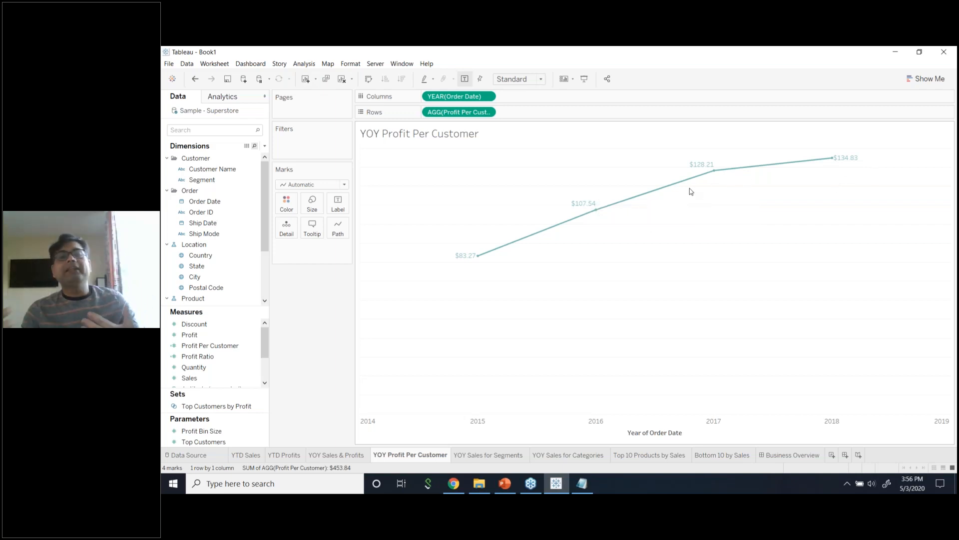
On YOY Sales & Profits, recolour the Sales line grey in Edit Colors.
click(347, 456)
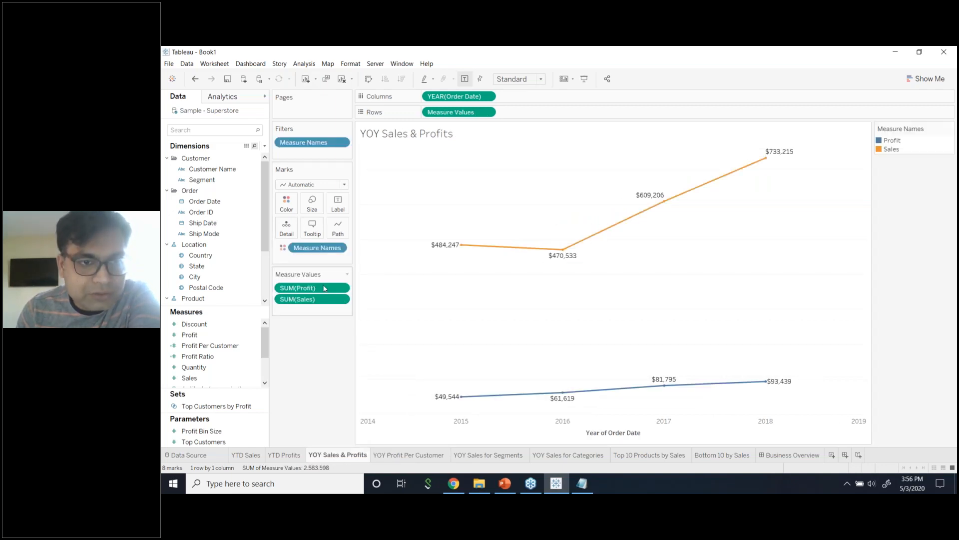
click(286, 202)
click(315, 234)
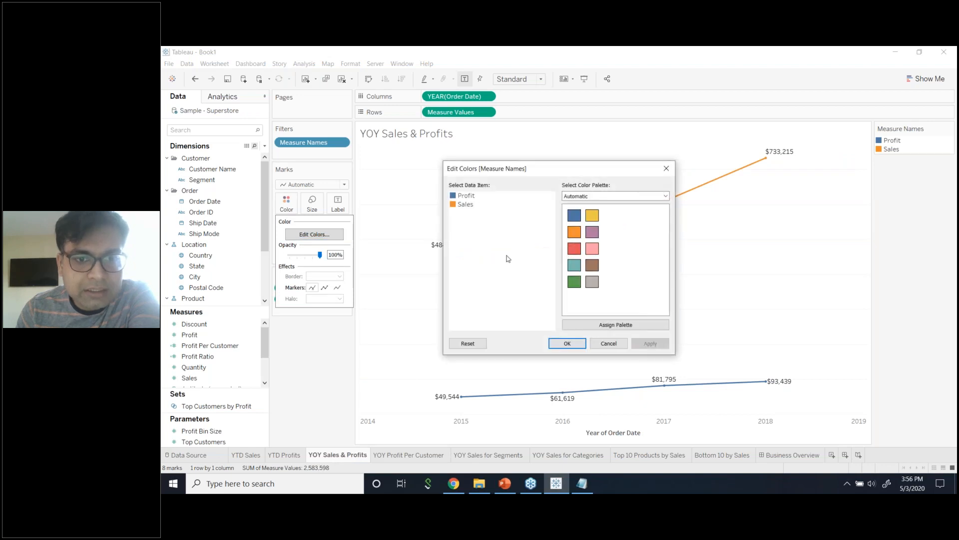
click(470, 205)
click(574, 215)
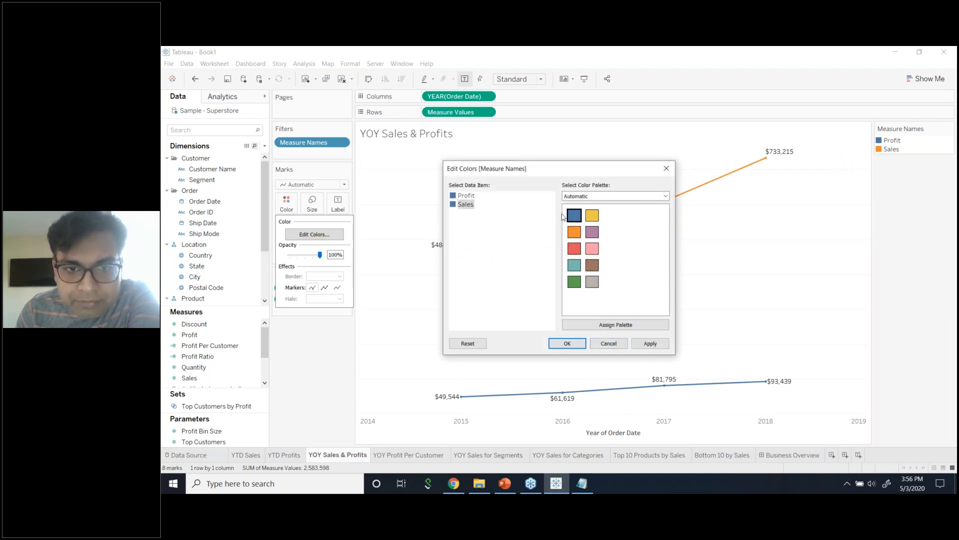
click(474, 197)
click(471, 205)
click(592, 282)
click(472, 197)
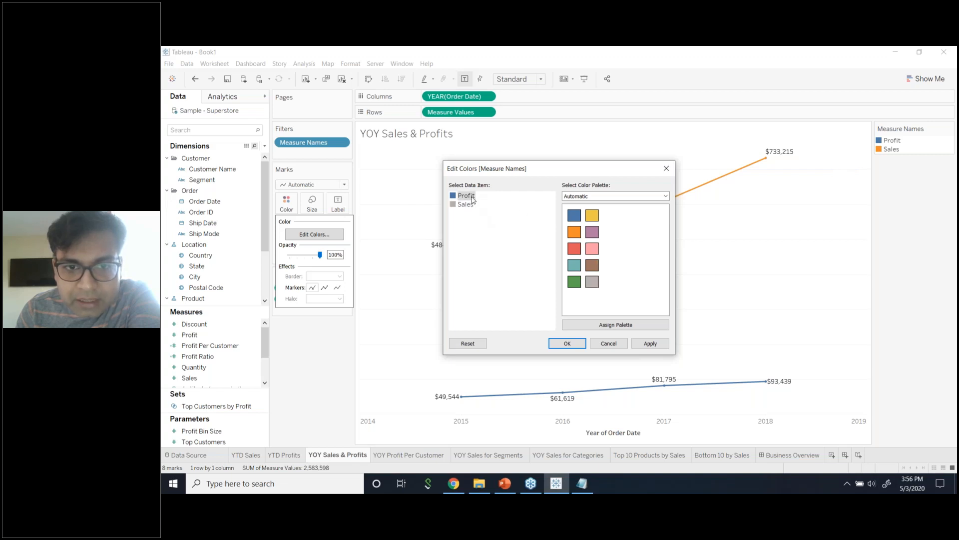
click(650, 344)
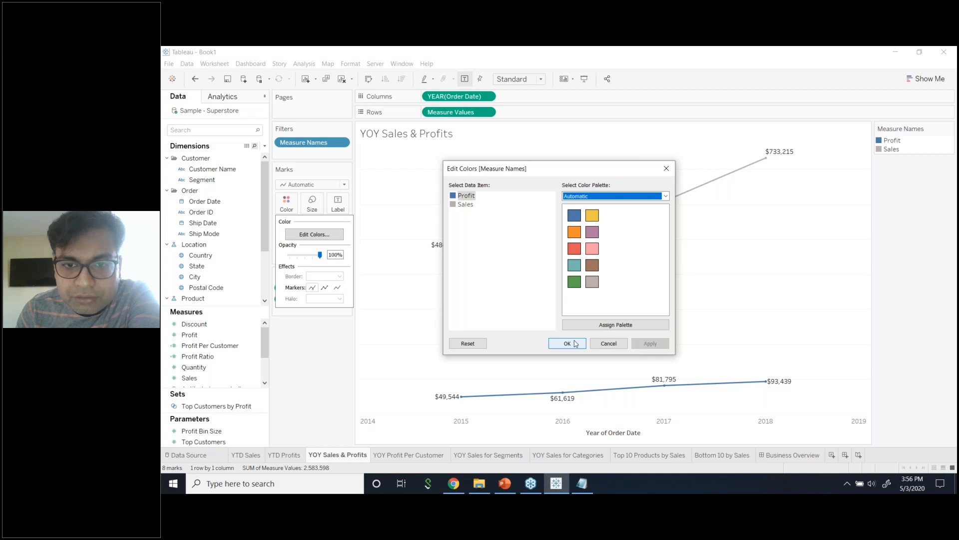
click(568, 344)
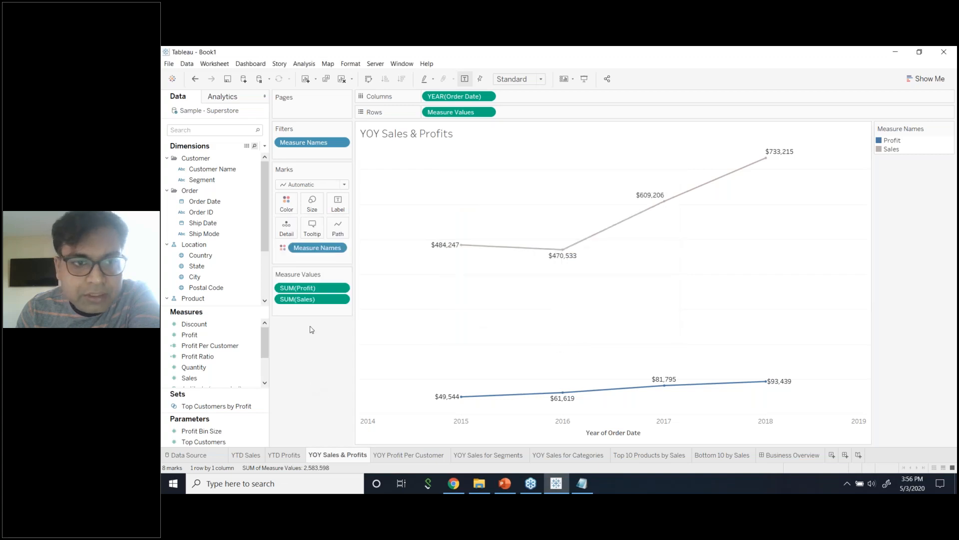
Make the value labels match their lines' colours and use bold Tableau Bold font.
click(338, 205)
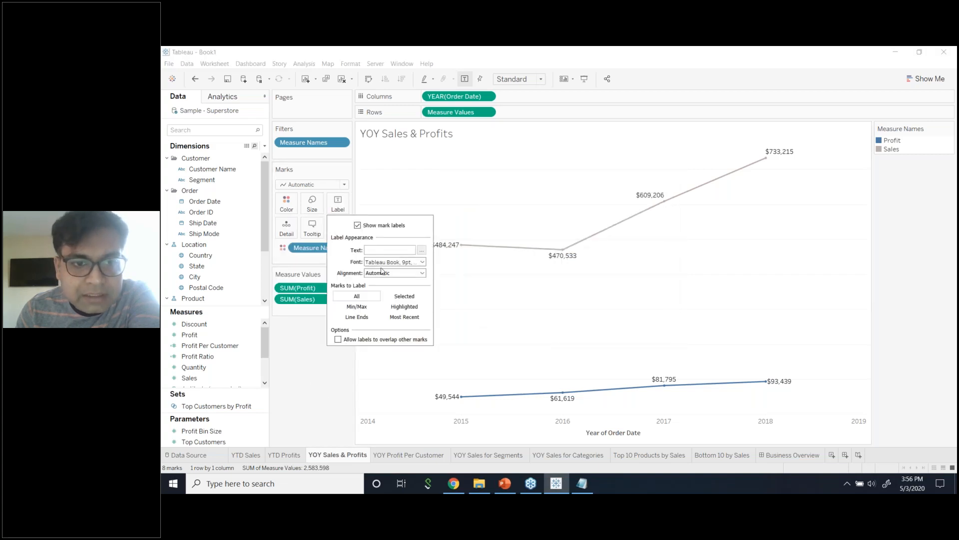
click(385, 262)
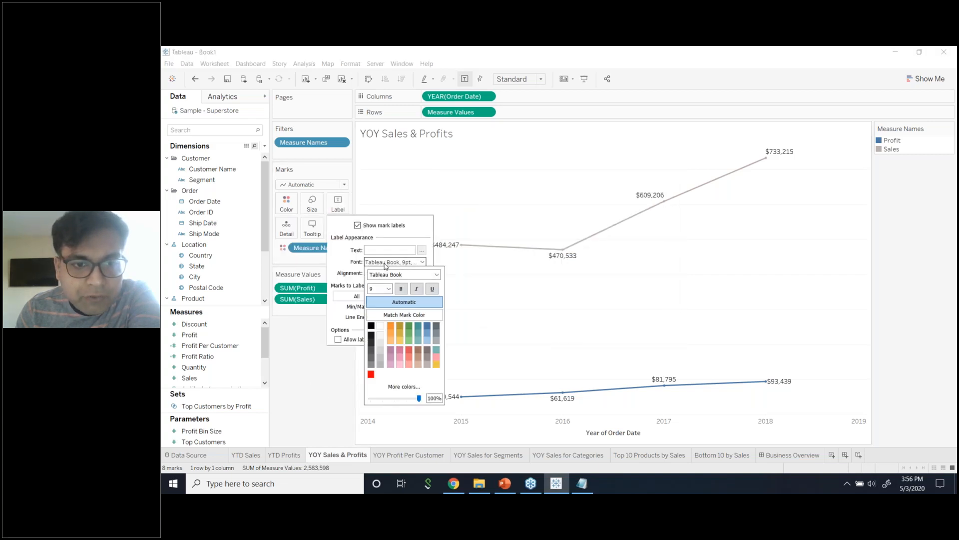
click(404, 315)
click(349, 351)
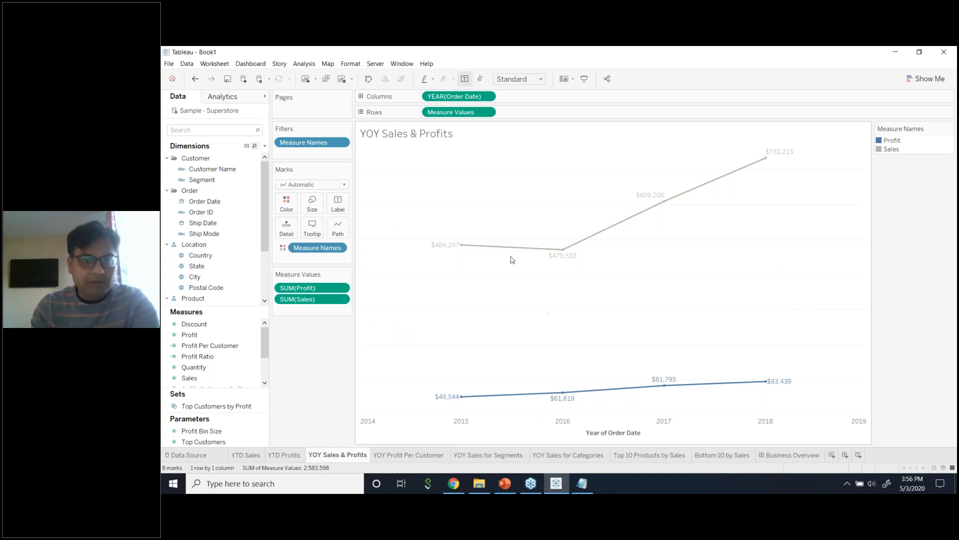
click(331, 212)
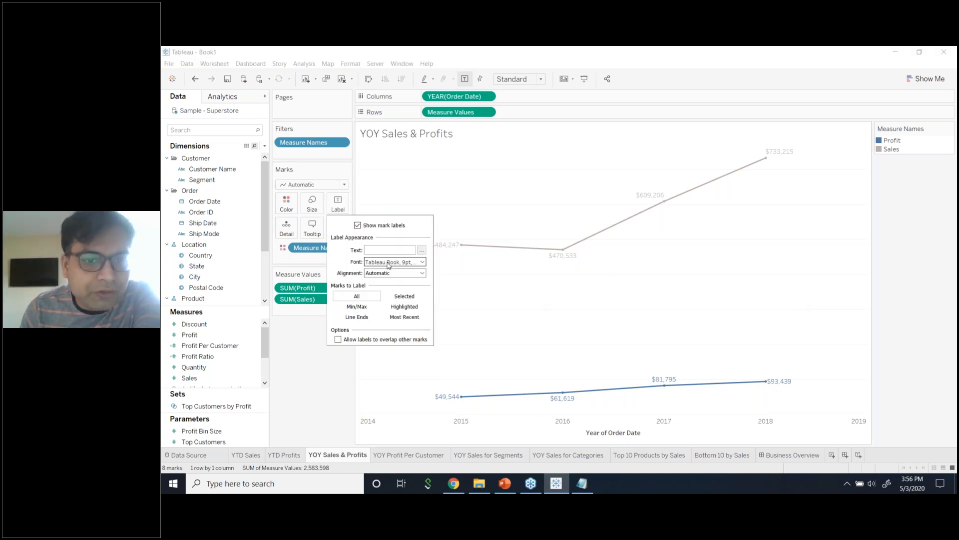
click(390, 262)
click(400, 289)
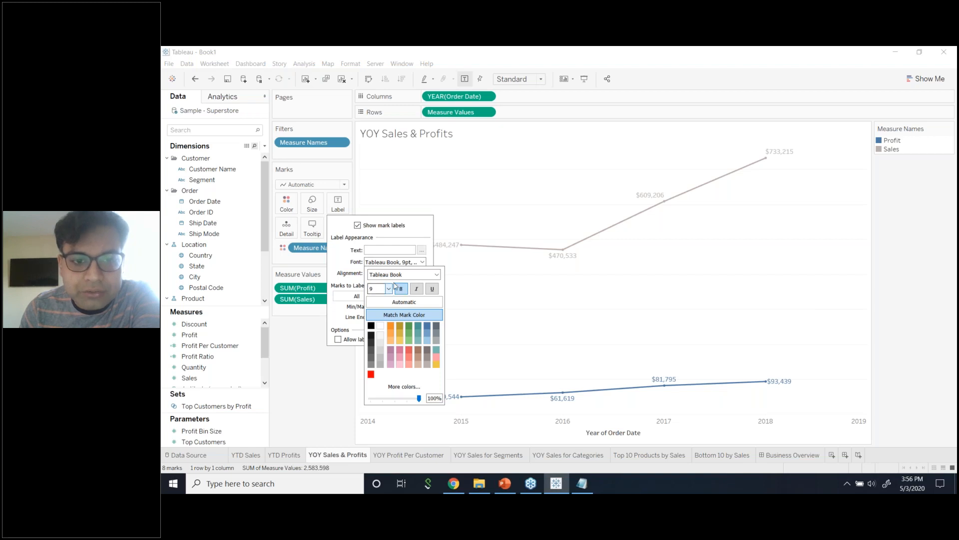
click(399, 275)
click(406, 294)
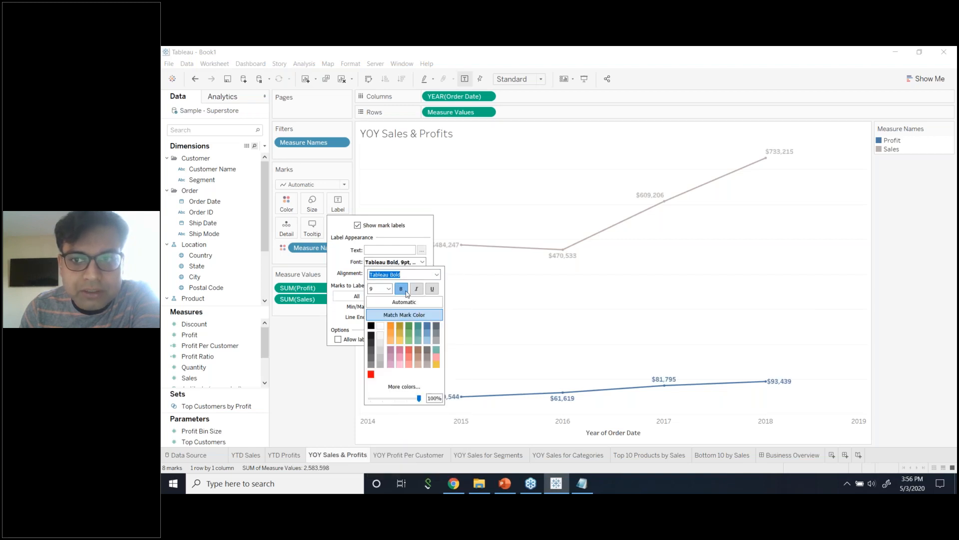
Recheck the YOY Sales & Profits label font settings.
click(299, 353)
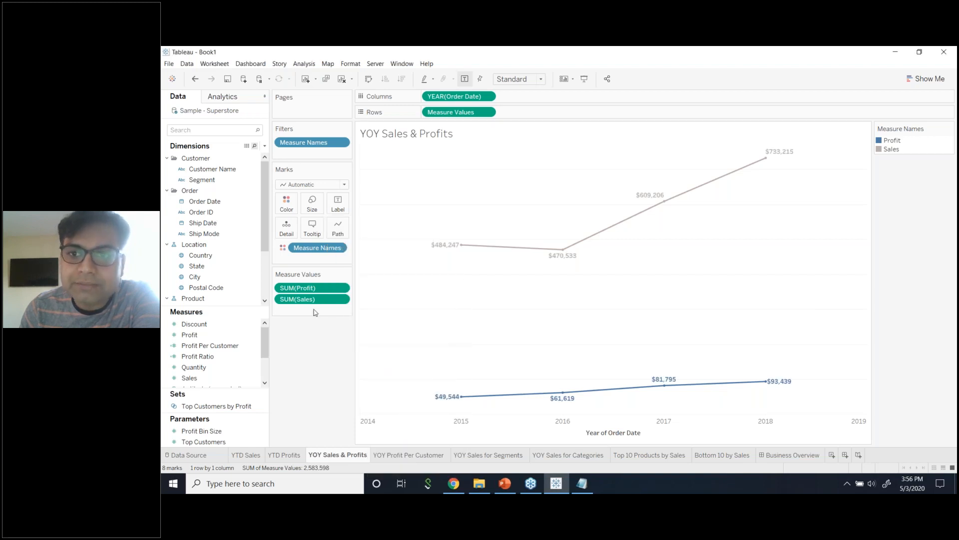
click(338, 204)
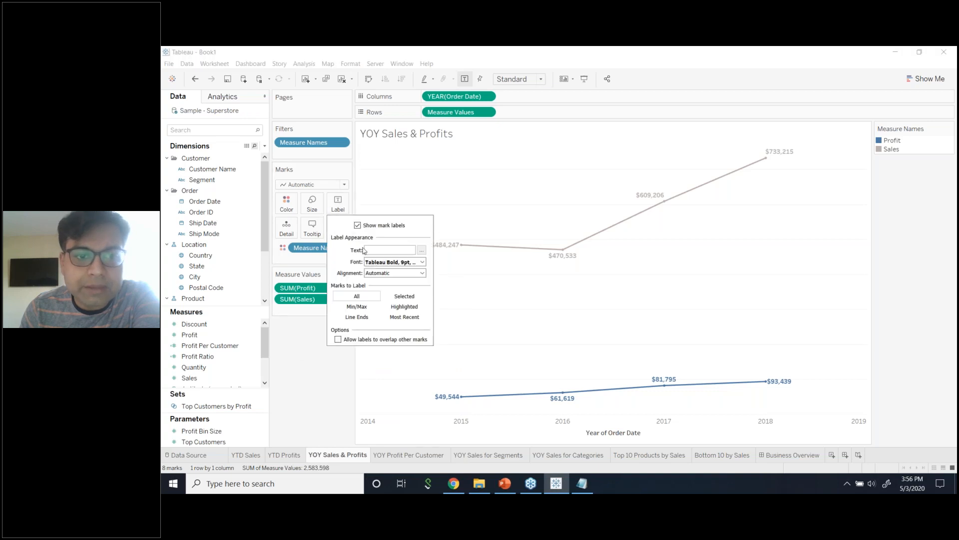
click(404, 262)
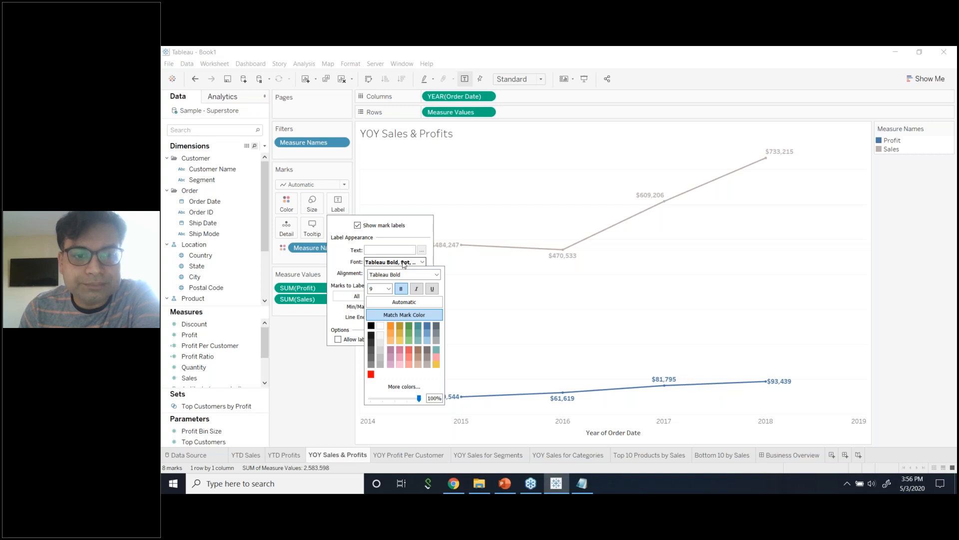
click(404, 263)
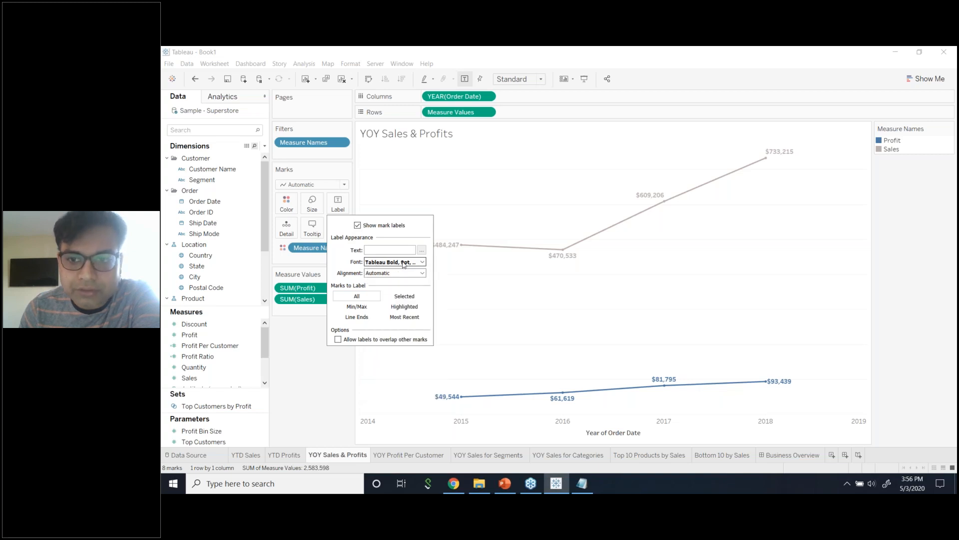
click(404, 263)
click(306, 359)
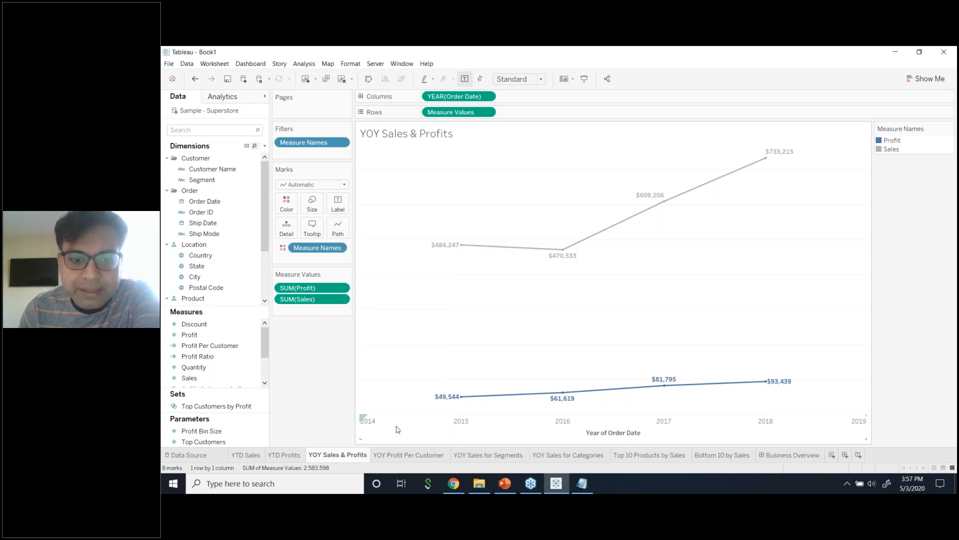
Make the YOY Profit Per Customer value labels bold in Tableau Bold.
click(407, 454)
click(338, 204)
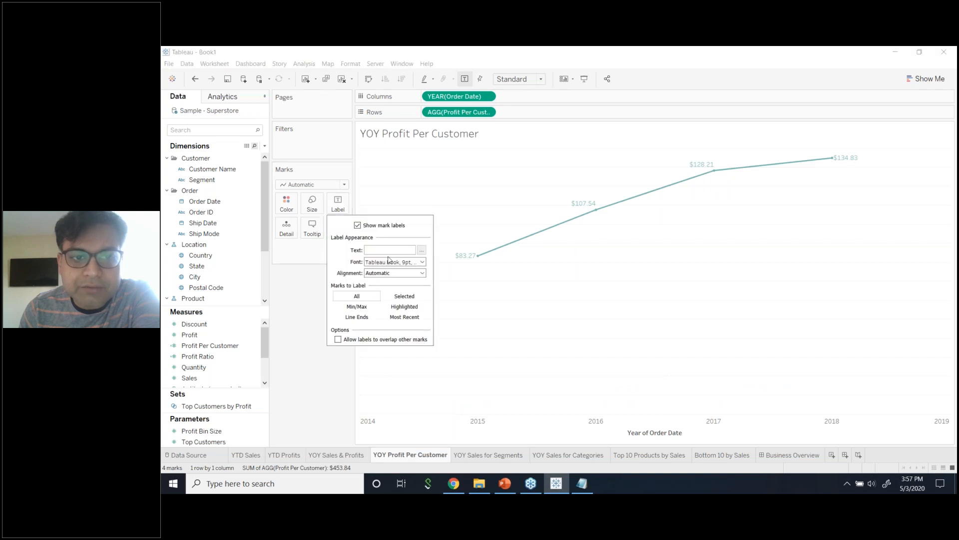
click(401, 262)
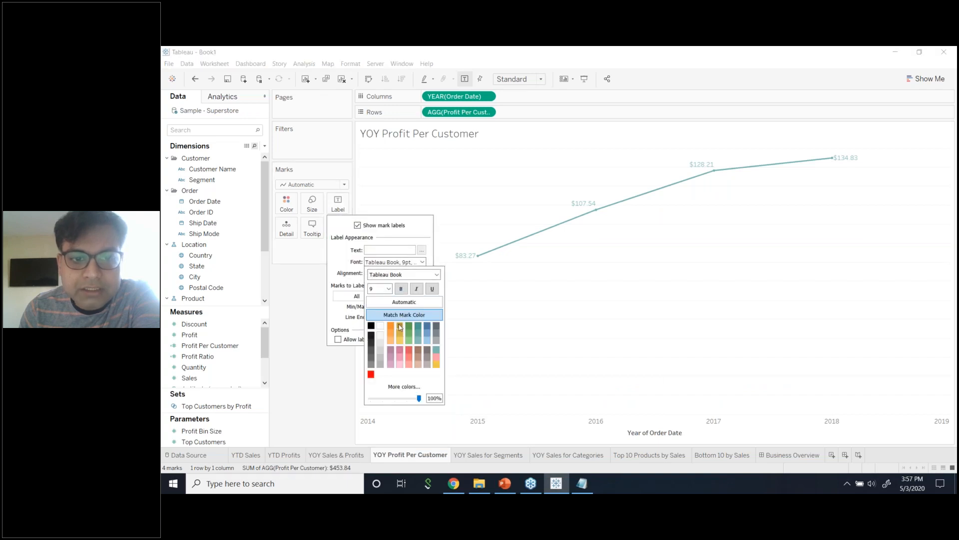
click(400, 289)
click(436, 274)
click(301, 308)
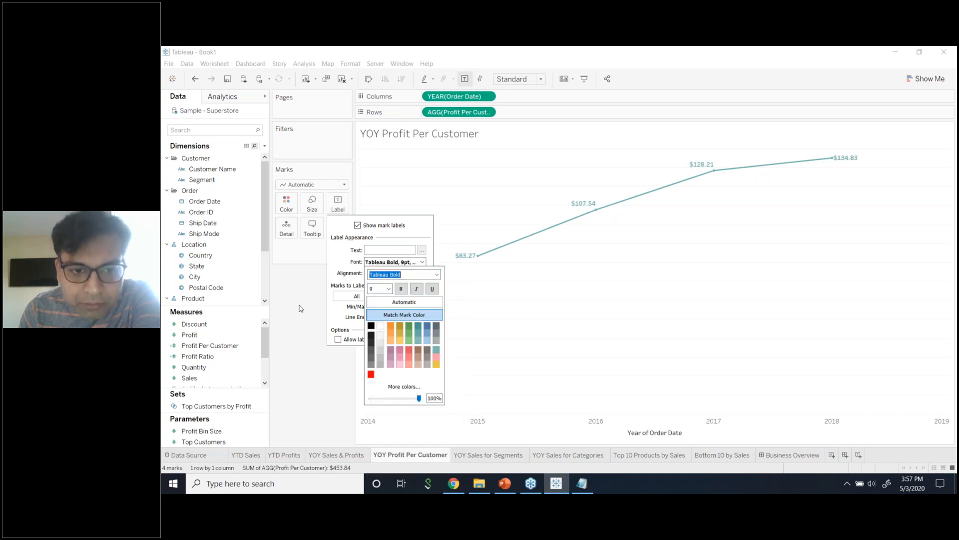
click(299, 308)
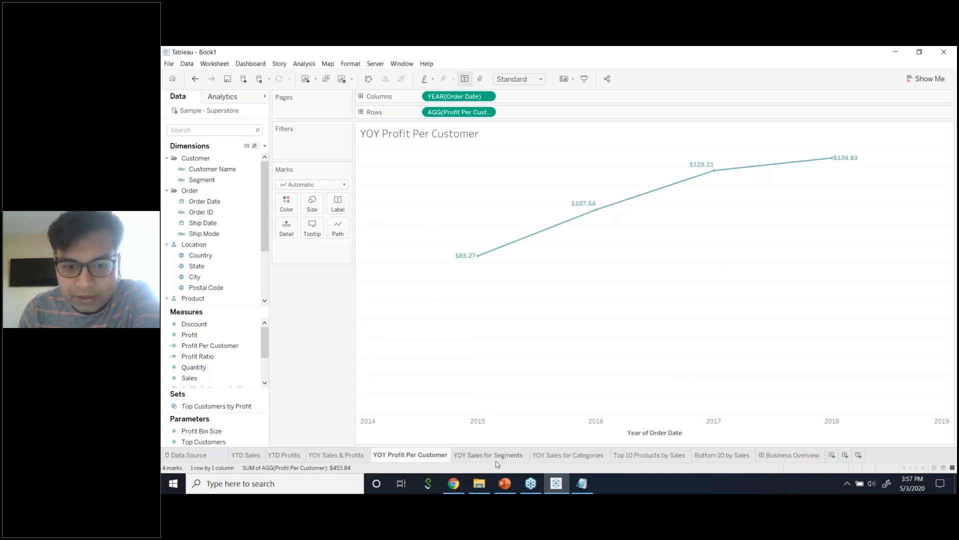
Flip between YOY Sales & Profits and YOY Profit Per Customer to compare the labels.
click(353, 459)
click(409, 459)
click(353, 459)
click(402, 457)
click(348, 456)
click(396, 455)
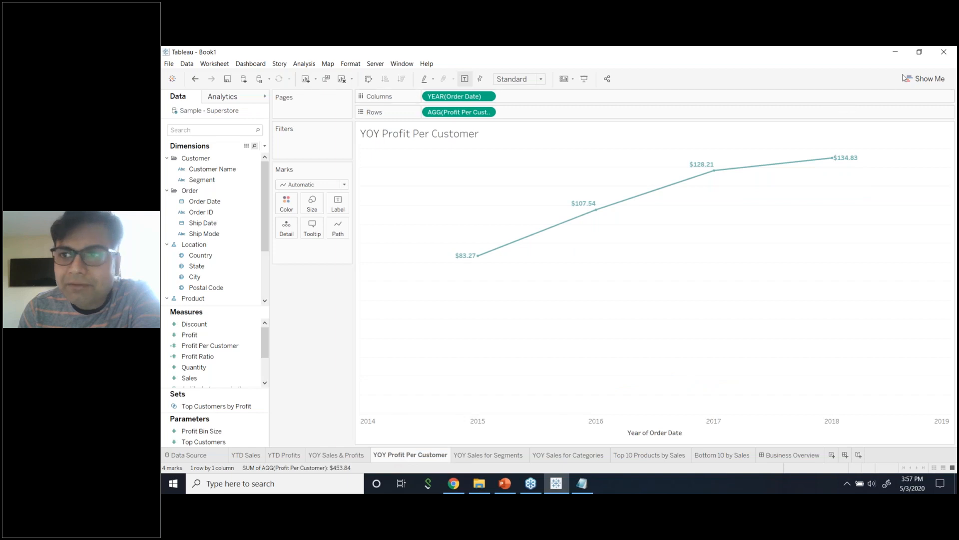
Preview area chart variants in Show Me, then revert to the labelled line chart.
click(914, 78)
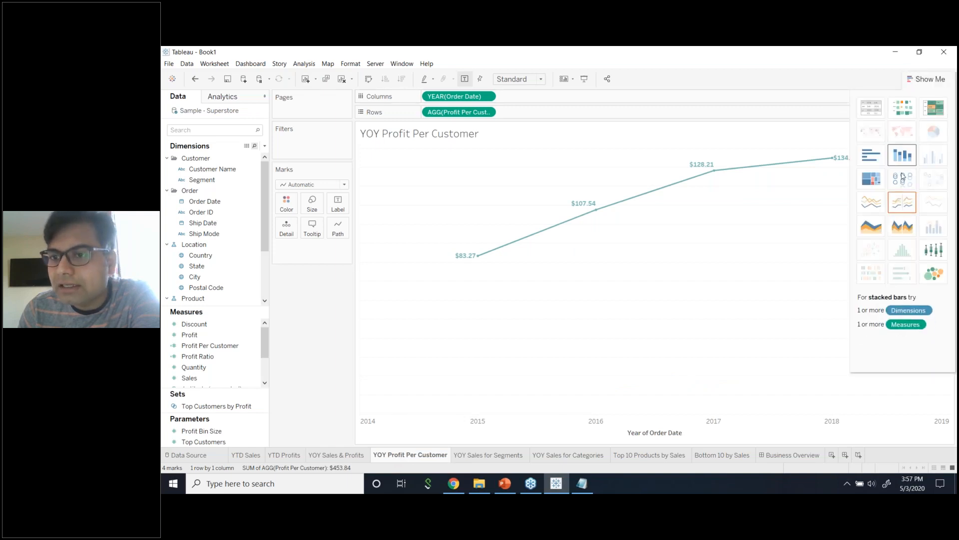
click(879, 229)
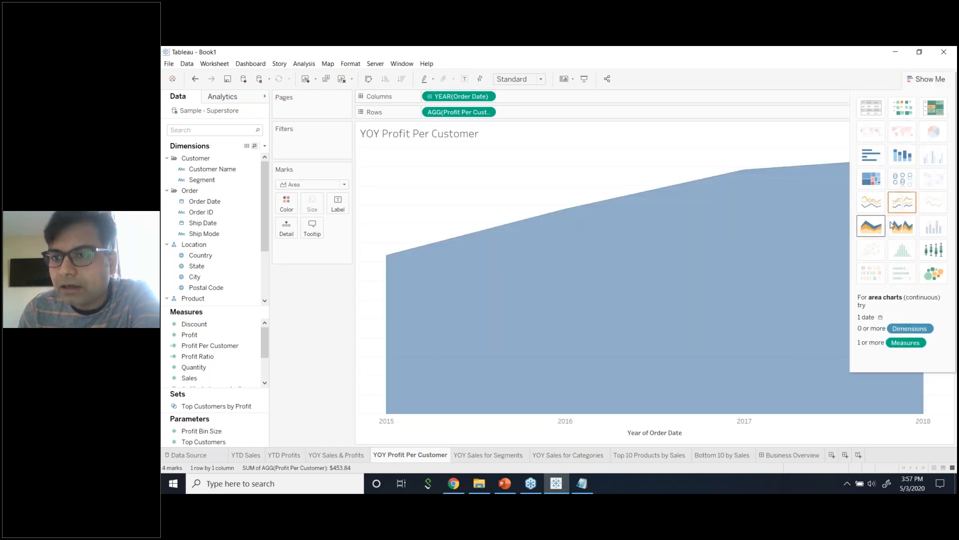
click(894, 225)
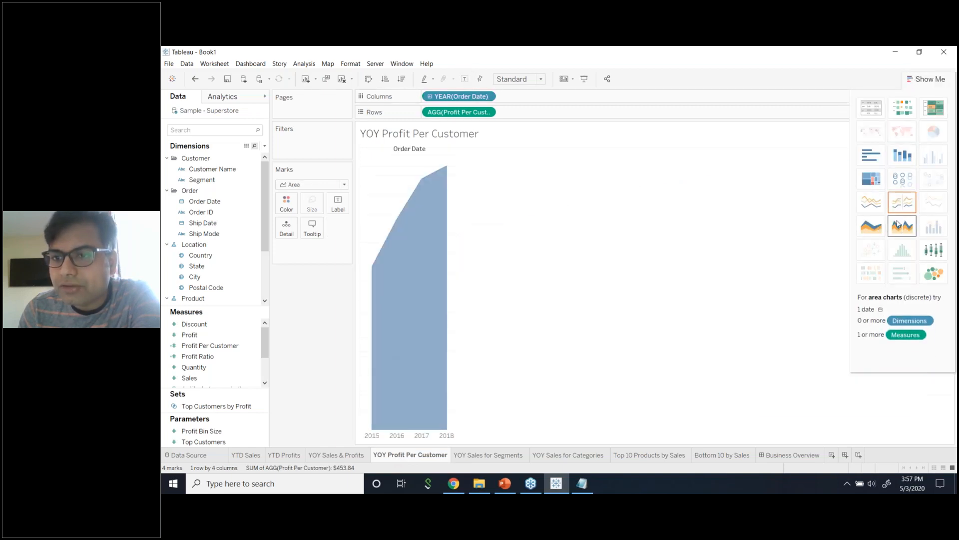
click(870, 219)
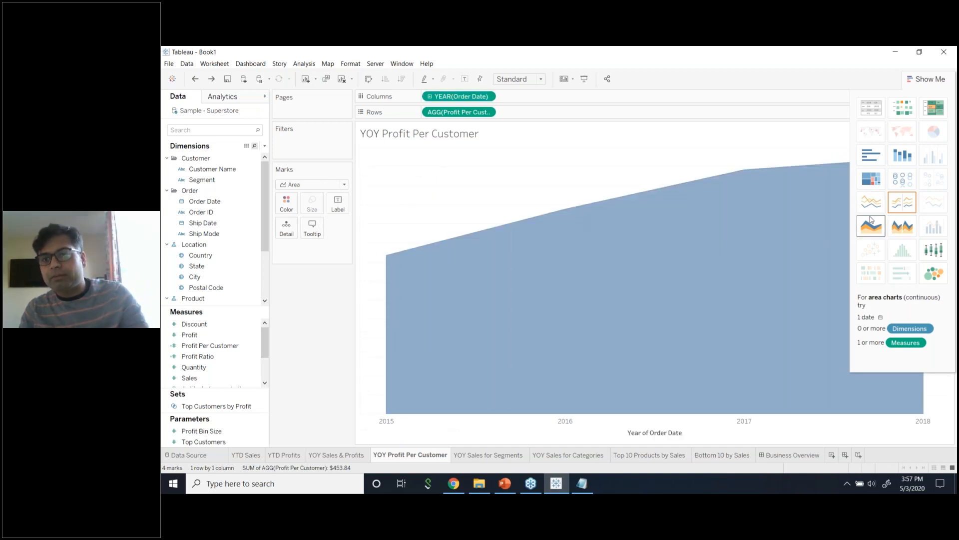
click(871, 219)
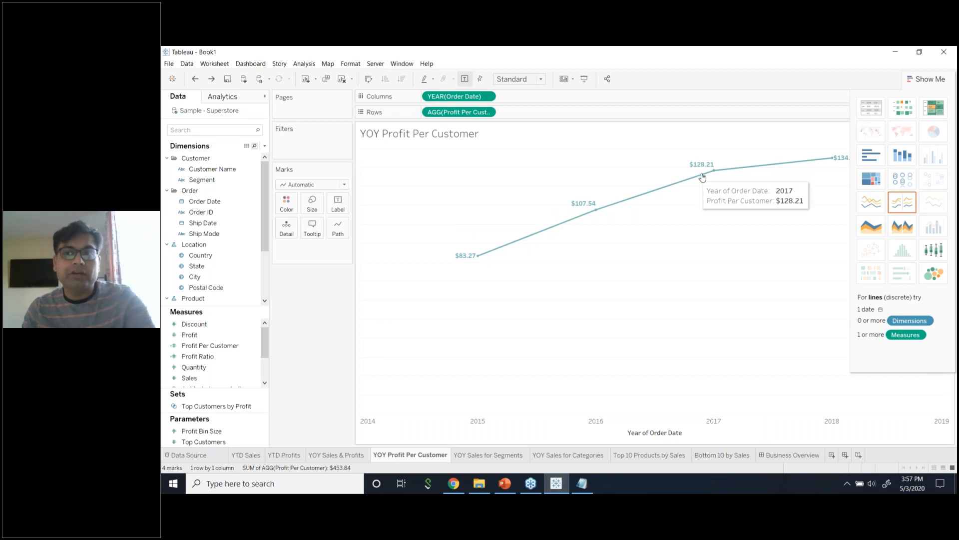
click(913, 76)
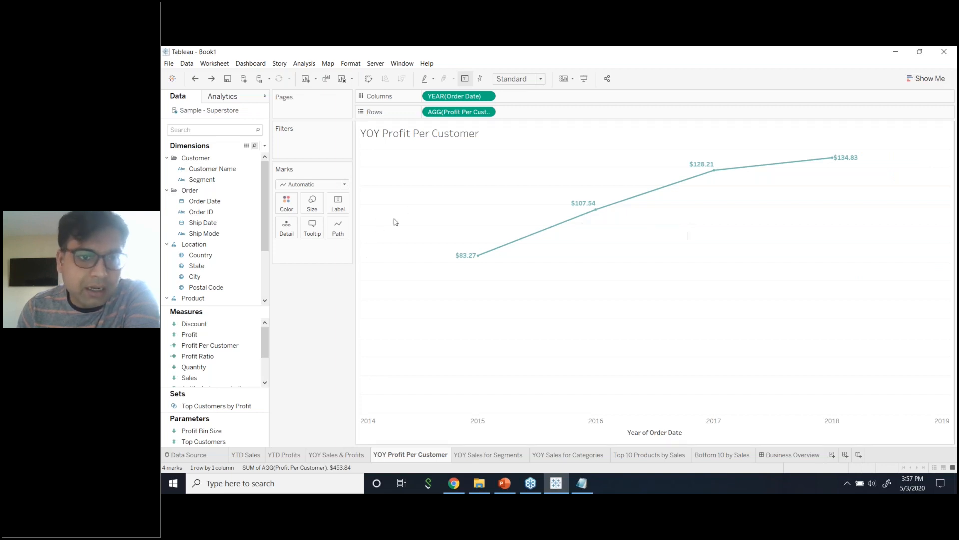
Try Bar marks, set the mark type back to Line, then go to YOY Sales for Segments.
click(344, 184)
click(328, 205)
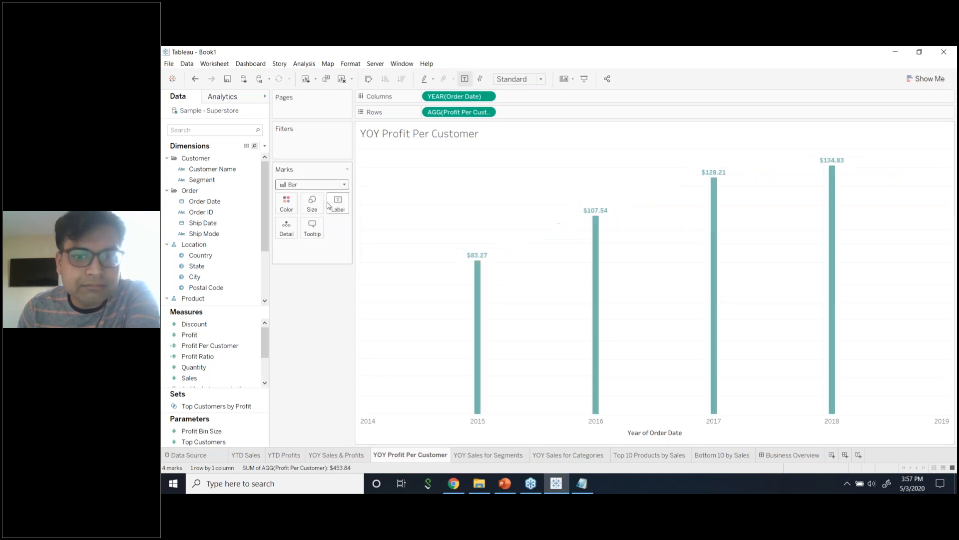
click(343, 184)
click(320, 217)
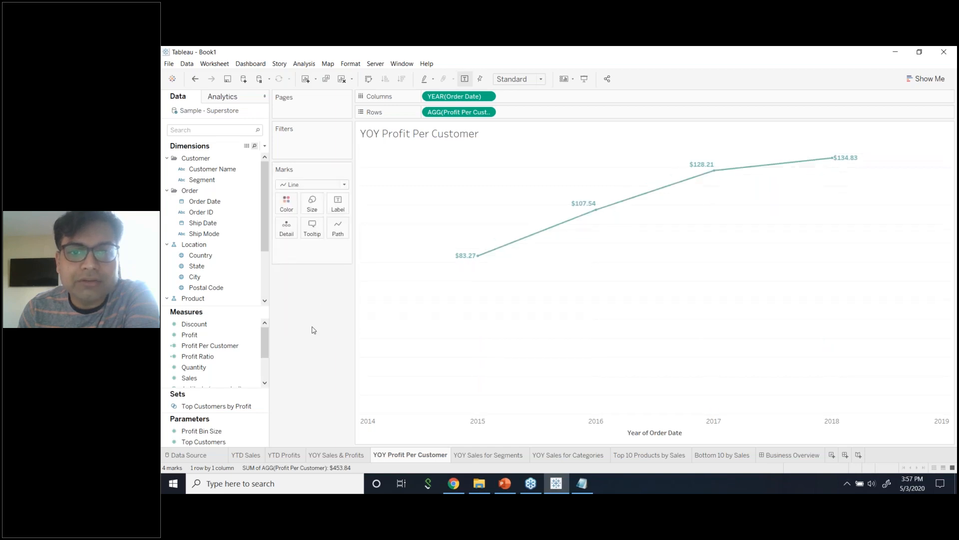
click(491, 456)
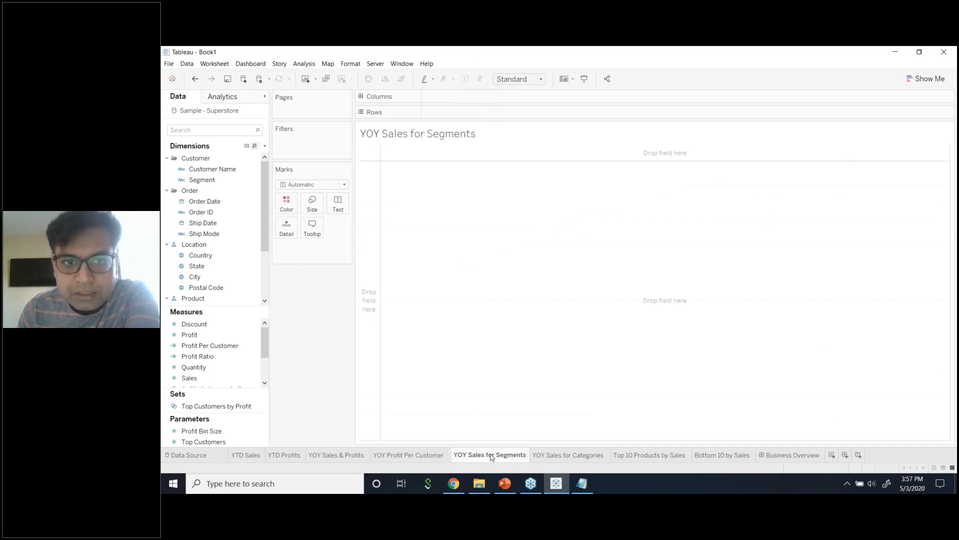
Put Segment and Sales on Rows and YEAR(Order Date) on Columns.
click(426, 456)
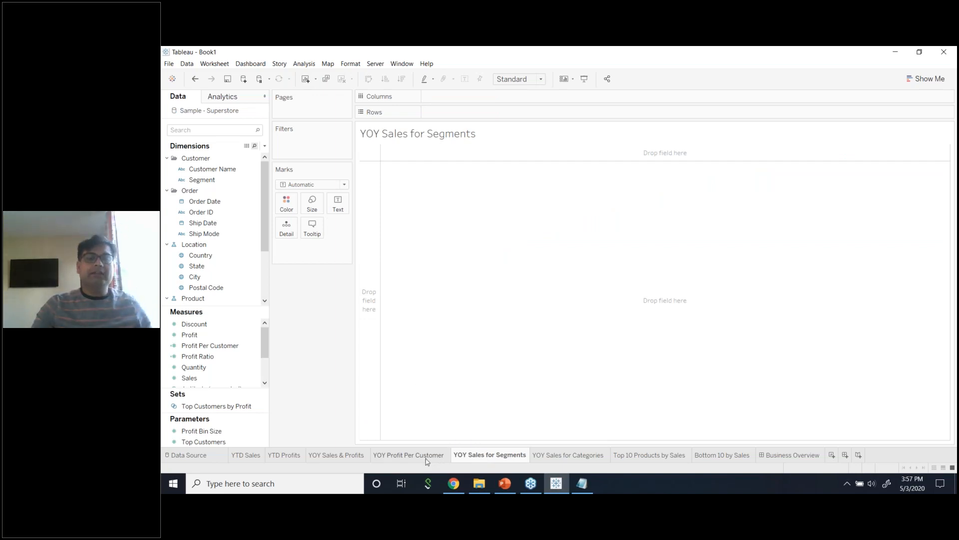
click(472, 458)
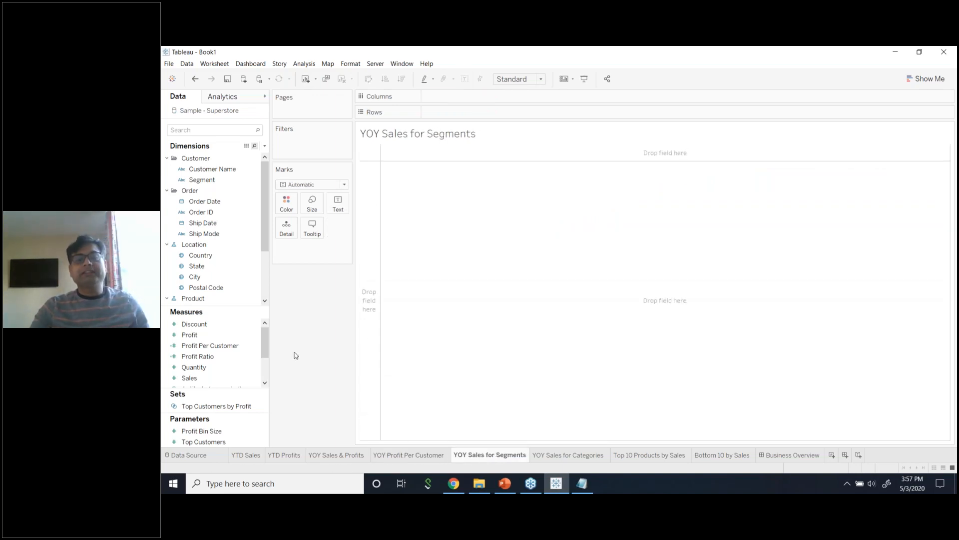
click(231, 130)
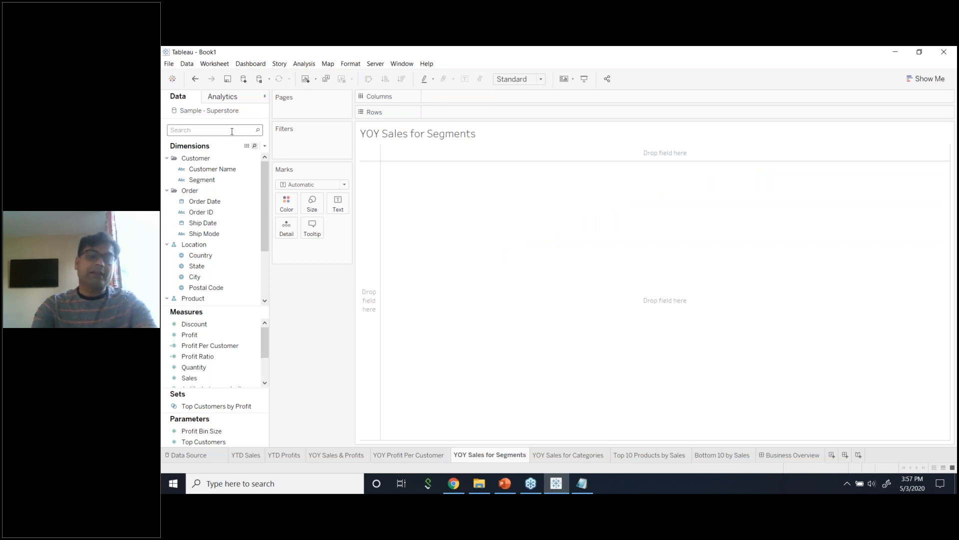
text(seg)
drag(202, 169, 469, 113)
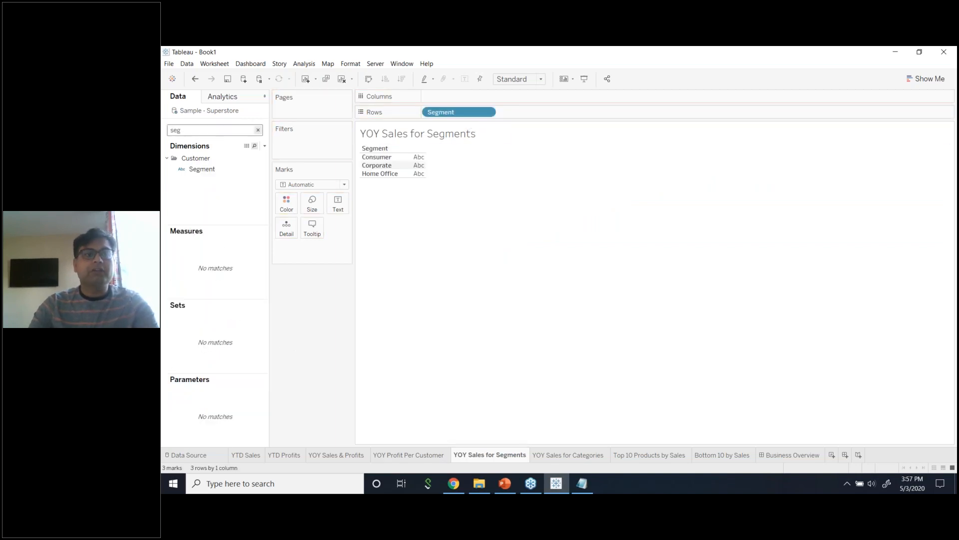
text(dat)
drag(204, 169, 474, 94)
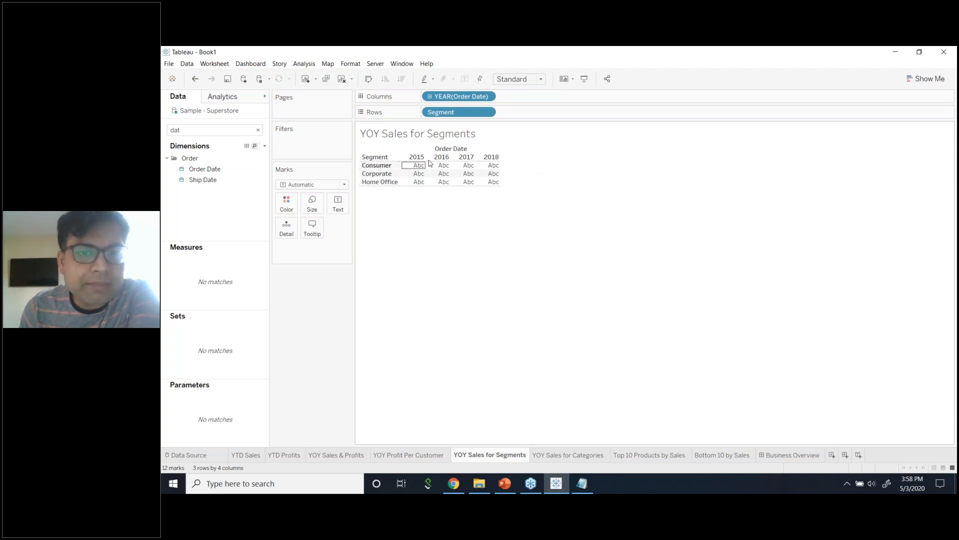
click(243, 130)
text(sales)
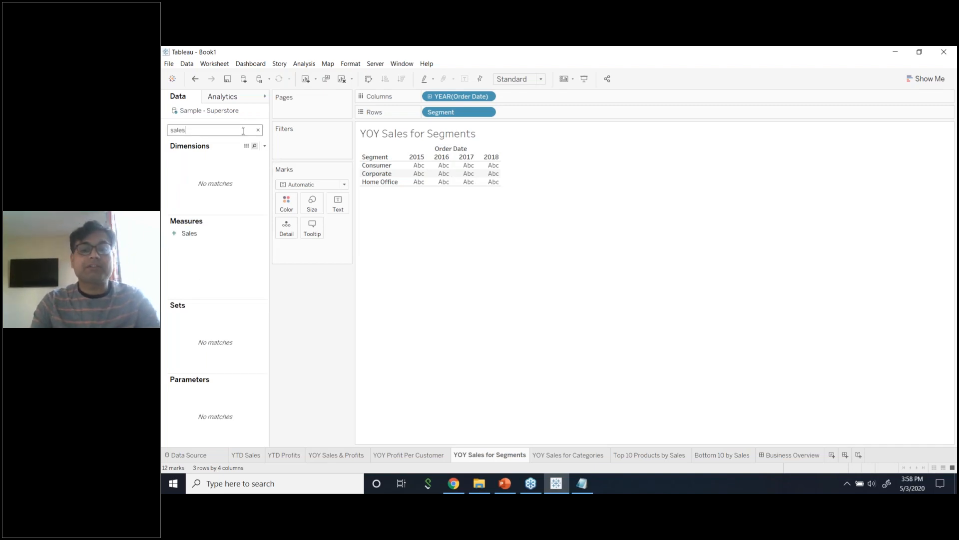
drag(217, 226, 542, 122)
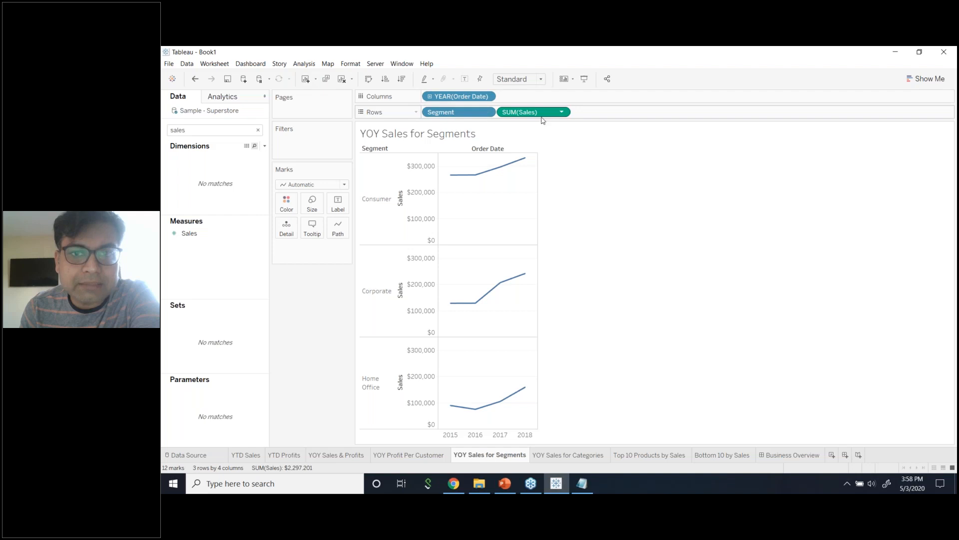
Use Show Me's discrete lines to combine segments into one colour-coded multi-line chart.
click(919, 79)
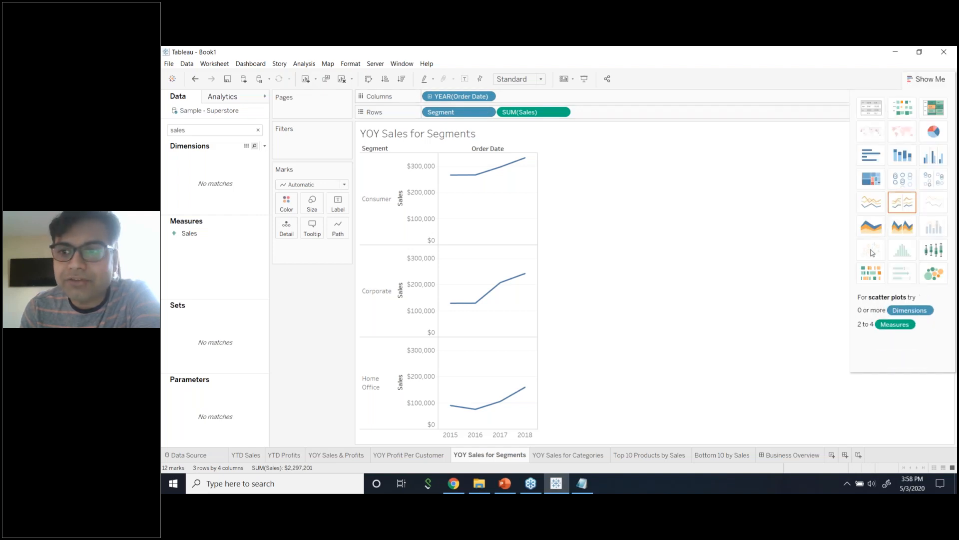
click(870, 205)
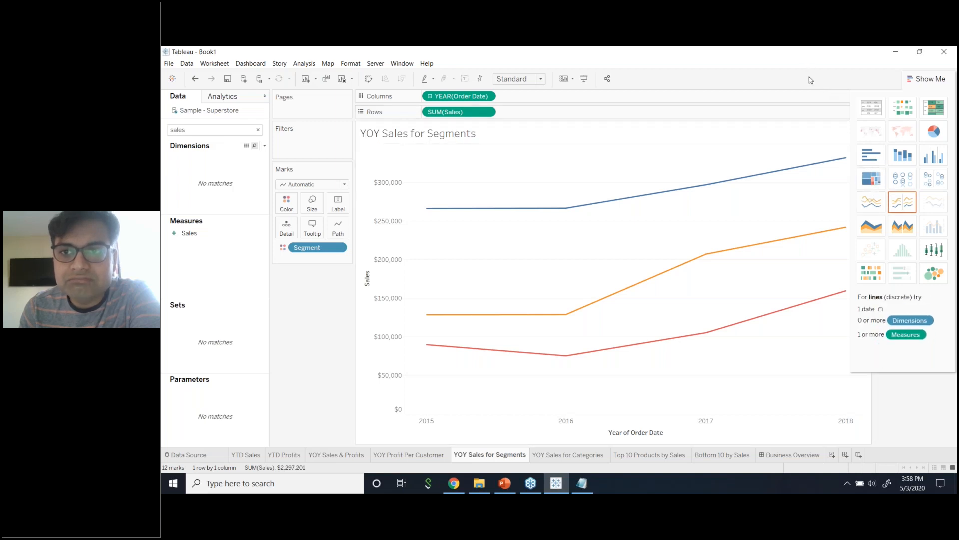
click(926, 76)
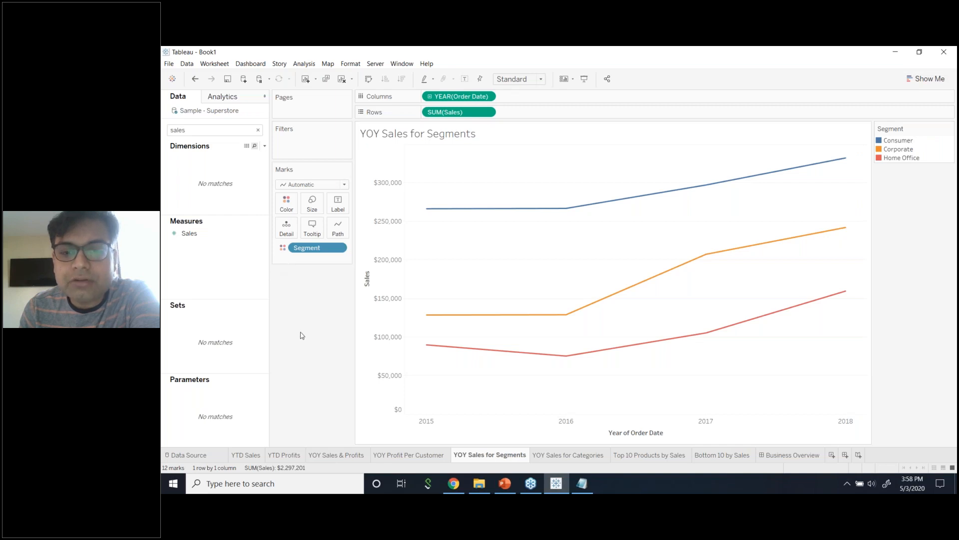
Assign the Miller Stone palette, with Corporate beige and Consumer dark grey.
click(286, 202)
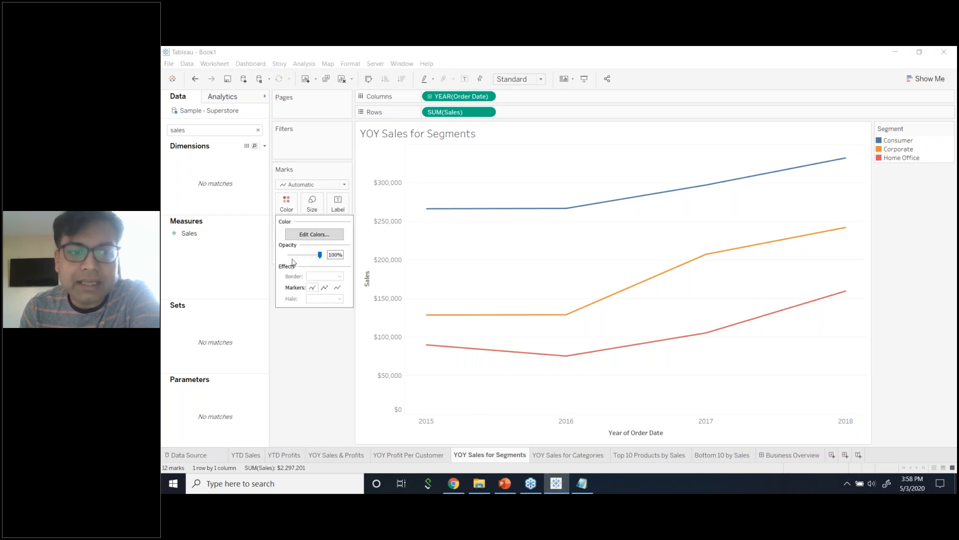
click(304, 236)
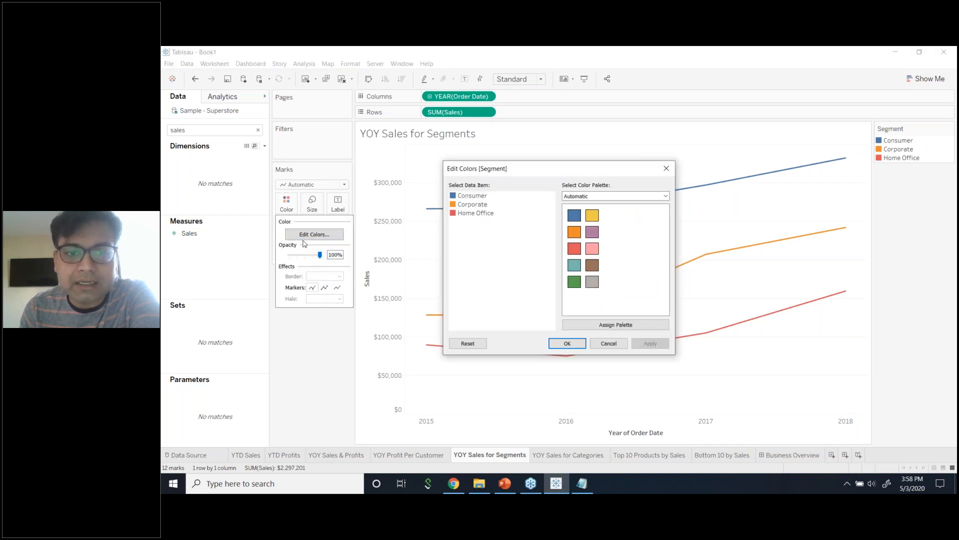
click(599, 195)
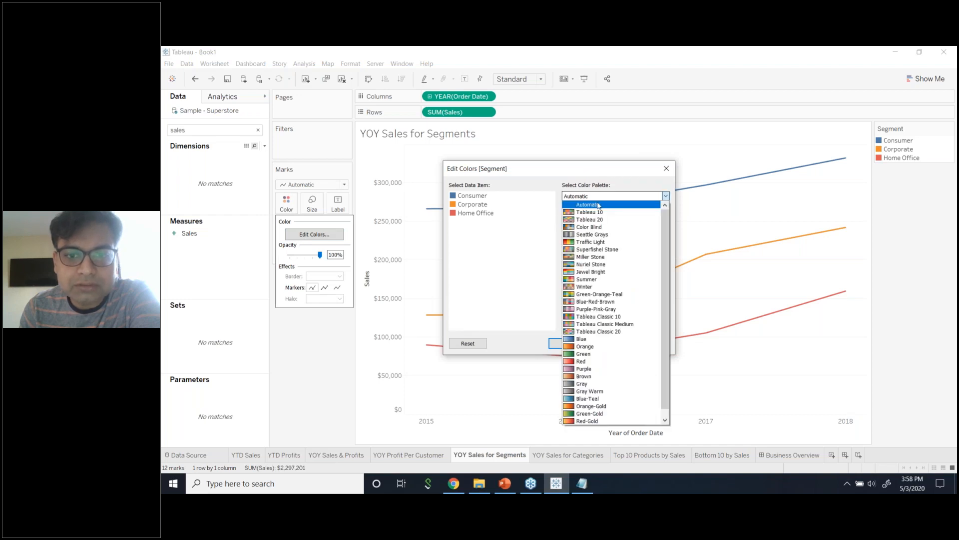
click(605, 202)
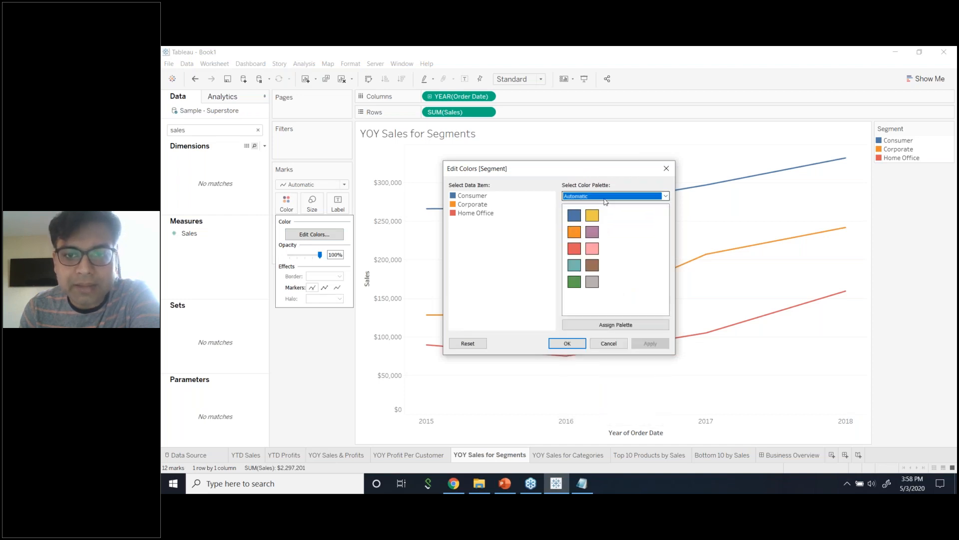
click(611, 197)
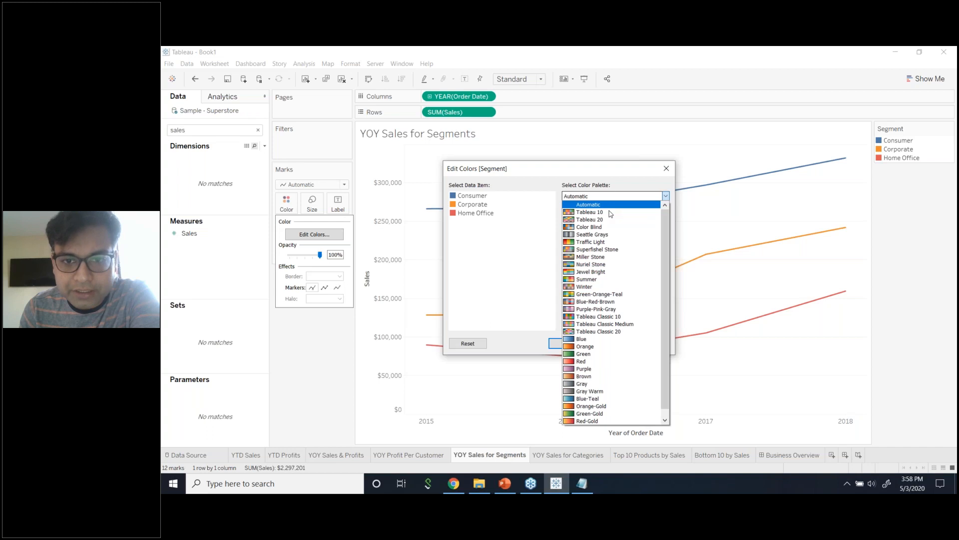
click(608, 258)
click(600, 325)
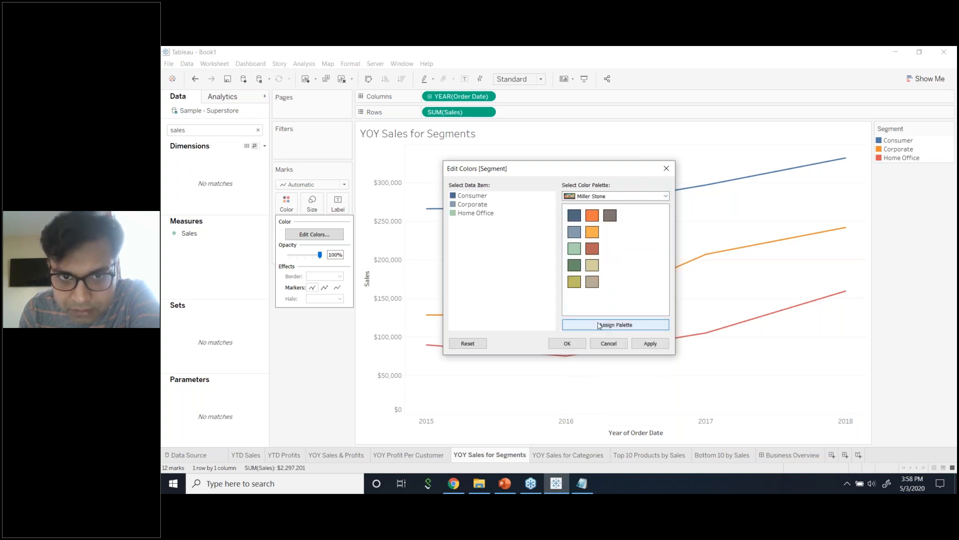
click(484, 209)
click(592, 265)
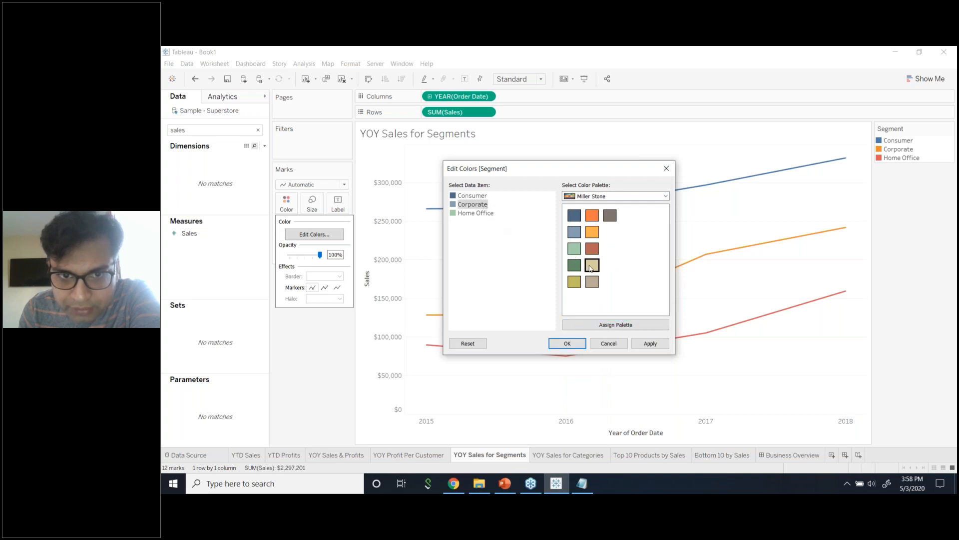
click(468, 197)
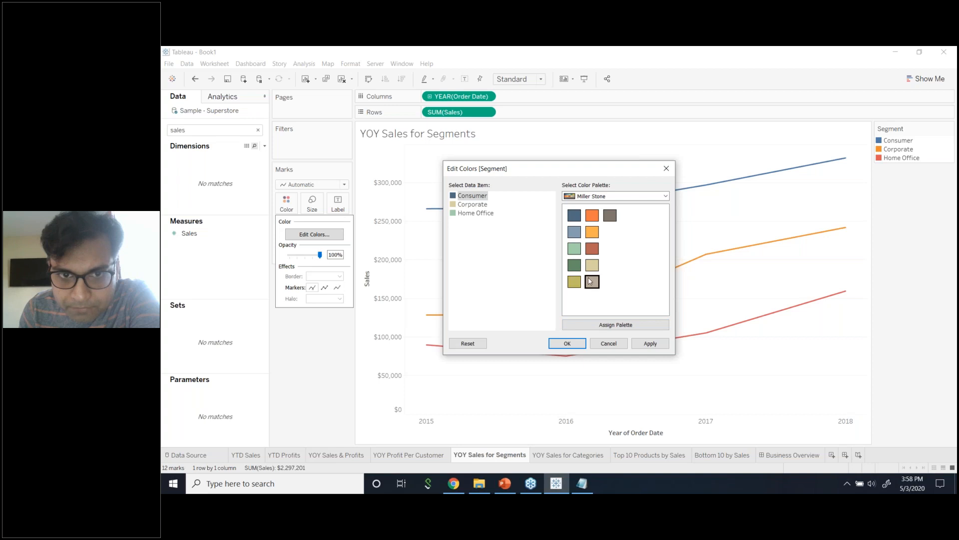
click(610, 215)
click(645, 343)
click(567, 344)
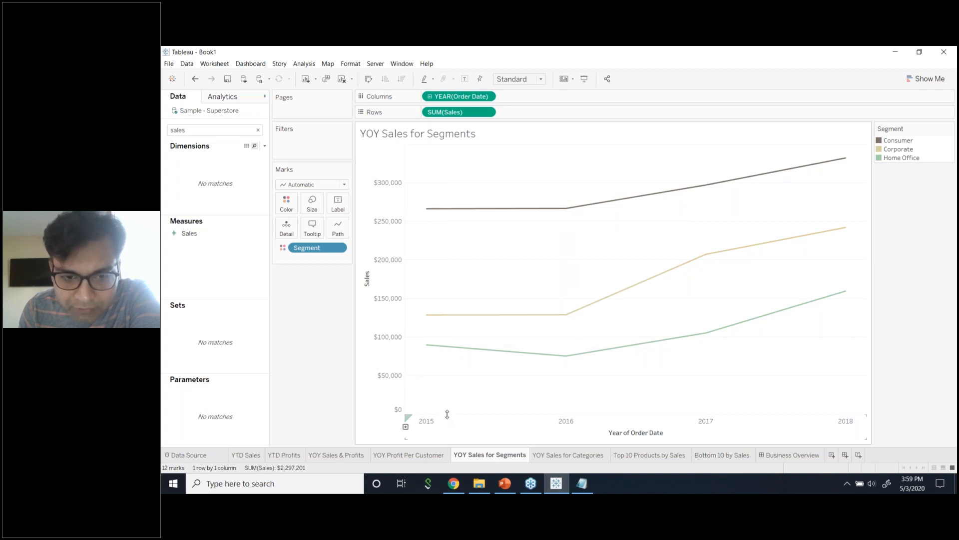
Size the chart to Fit Width and stretch it slightly taller.
drag(447, 414, 449, 353)
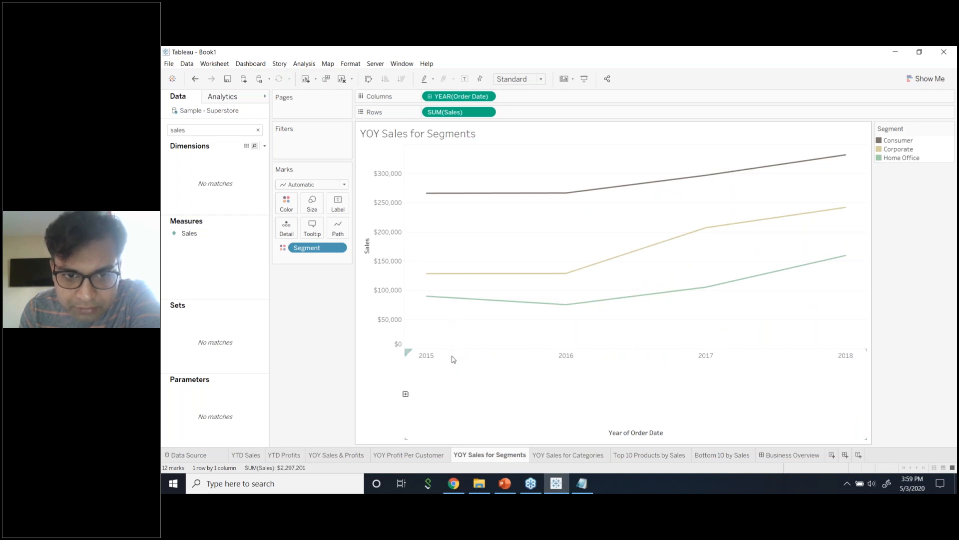
drag(452, 353, 450, 396)
click(540, 80)
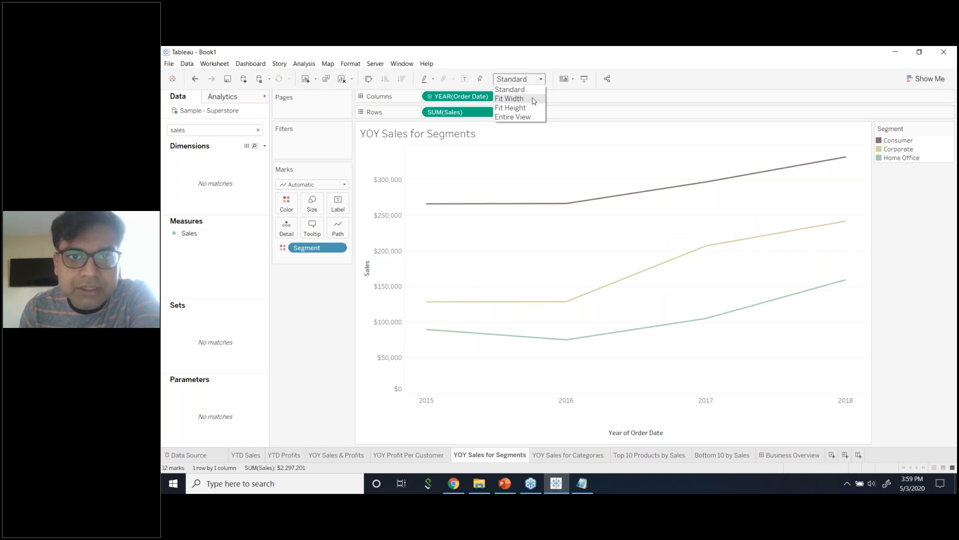
click(533, 98)
click(540, 80)
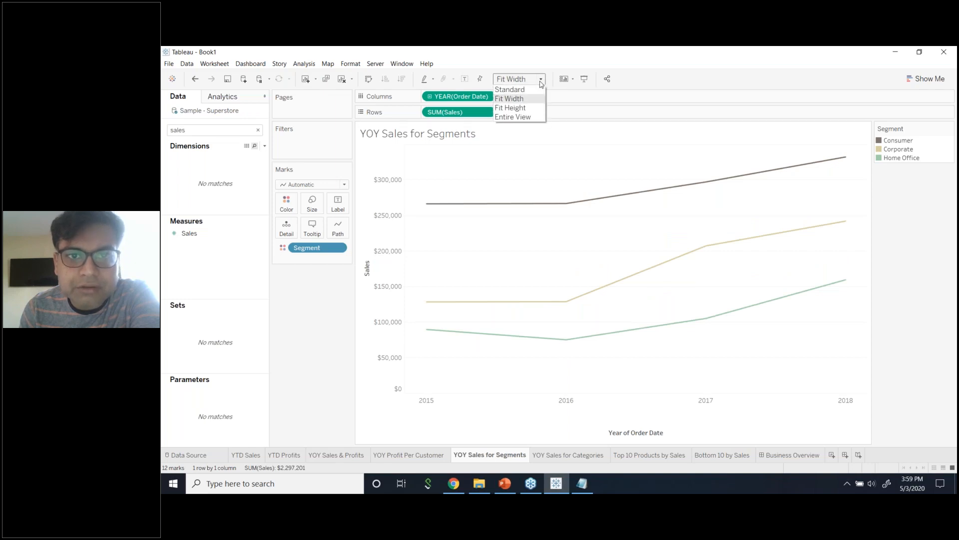
click(652, 107)
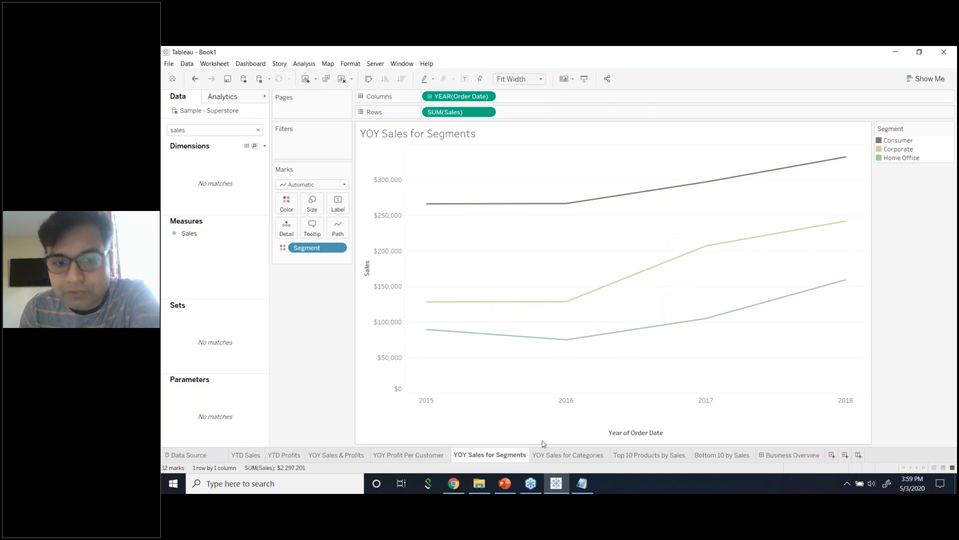
drag(495, 393, 492, 417)
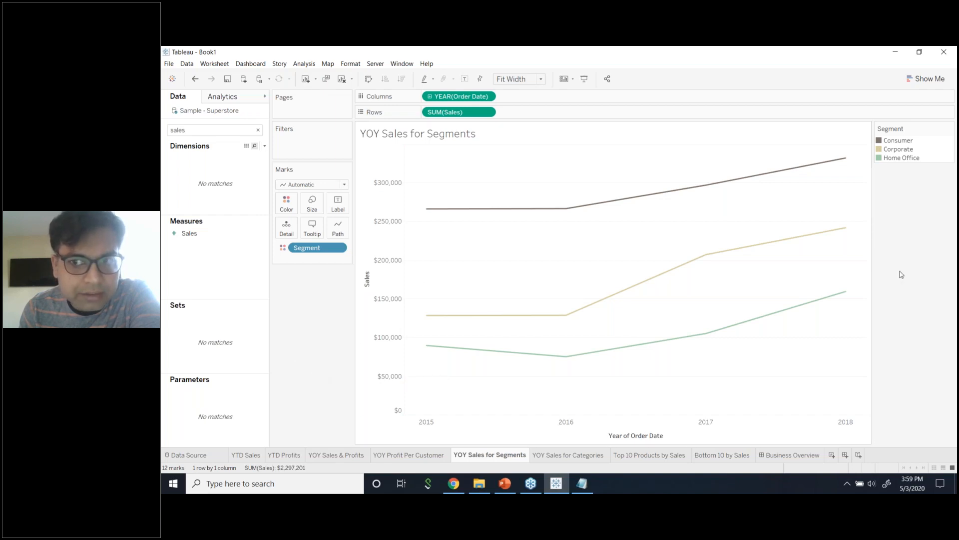
Switch the segment lines to a continuous stacked area chart via Show Me.
click(925, 79)
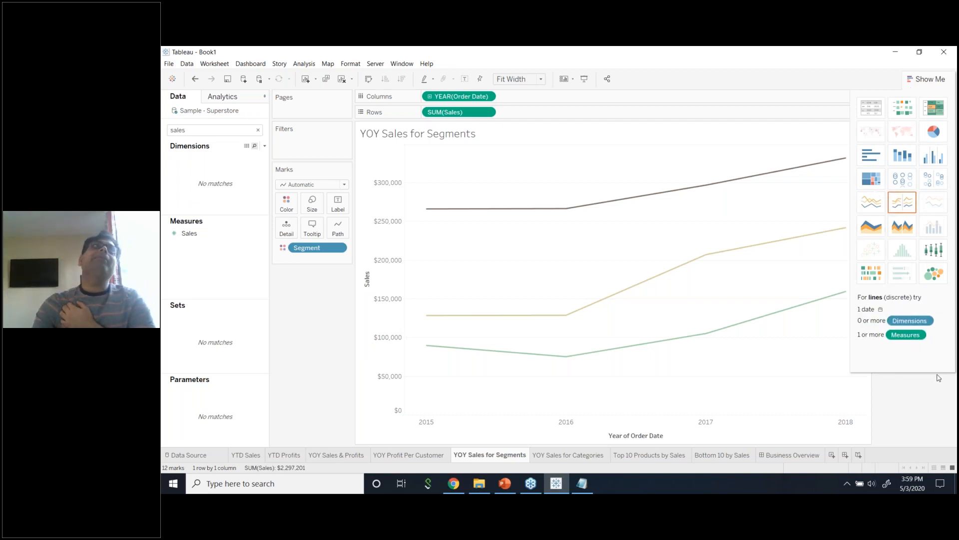
click(873, 229)
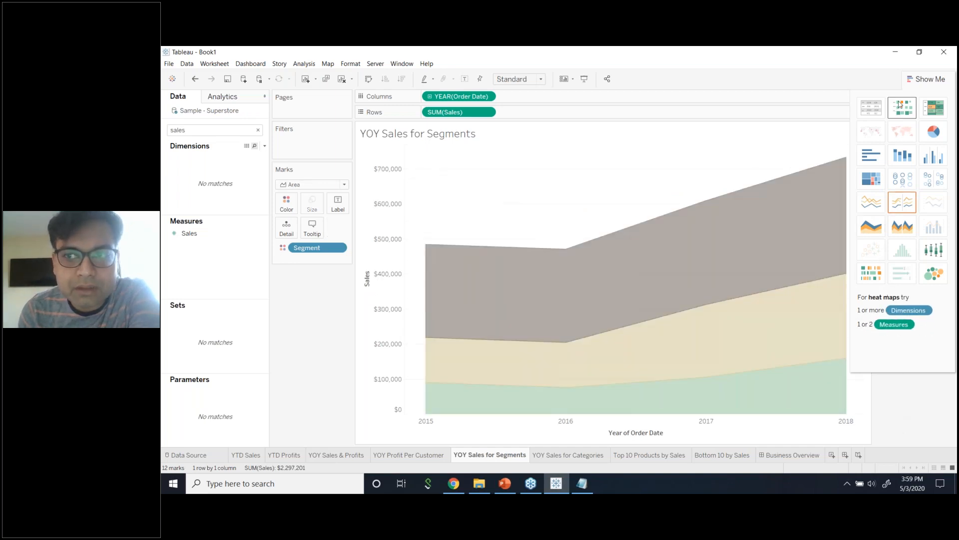
click(924, 77)
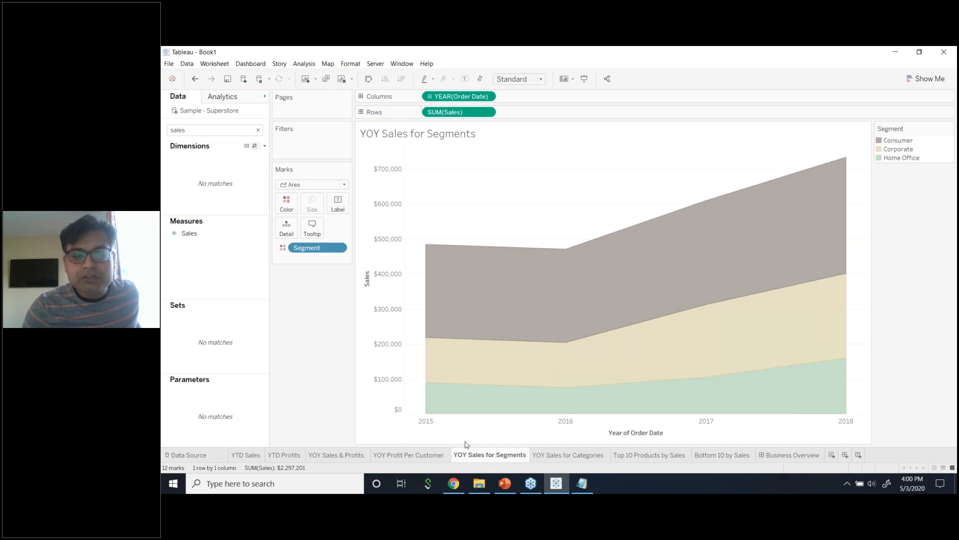
Show mark labels on the segment areas and hide the Sales axis header.
click(337, 204)
click(357, 226)
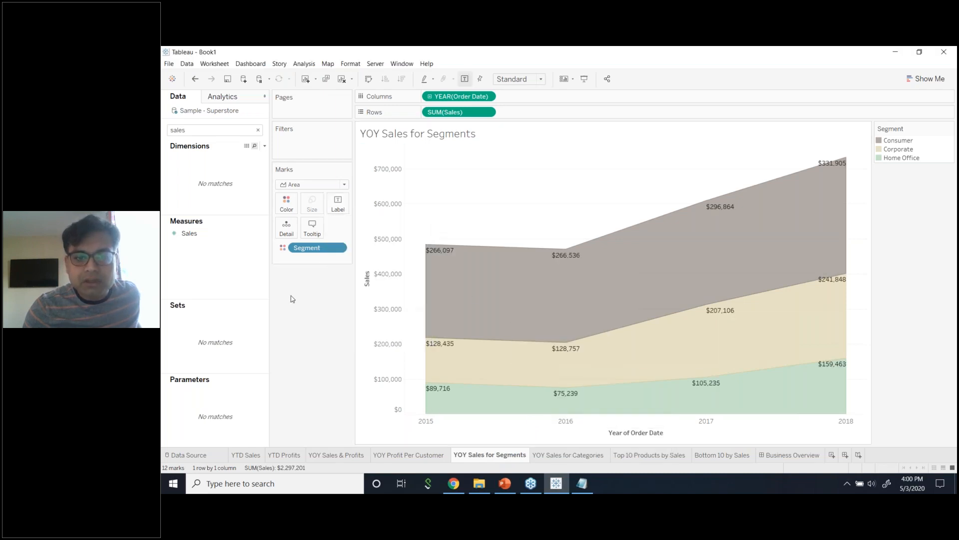
right_click(383, 289)
click(409, 339)
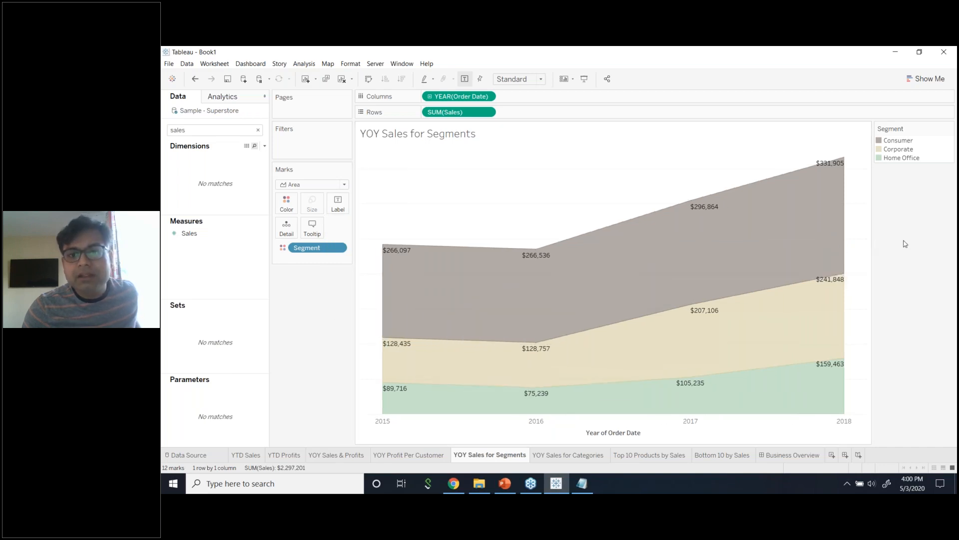
click(346, 208)
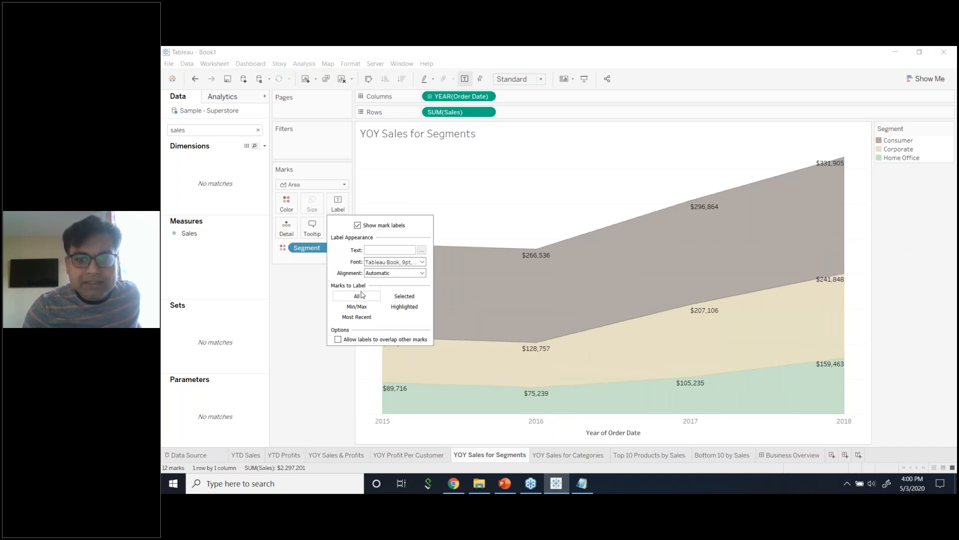
click(255, 320)
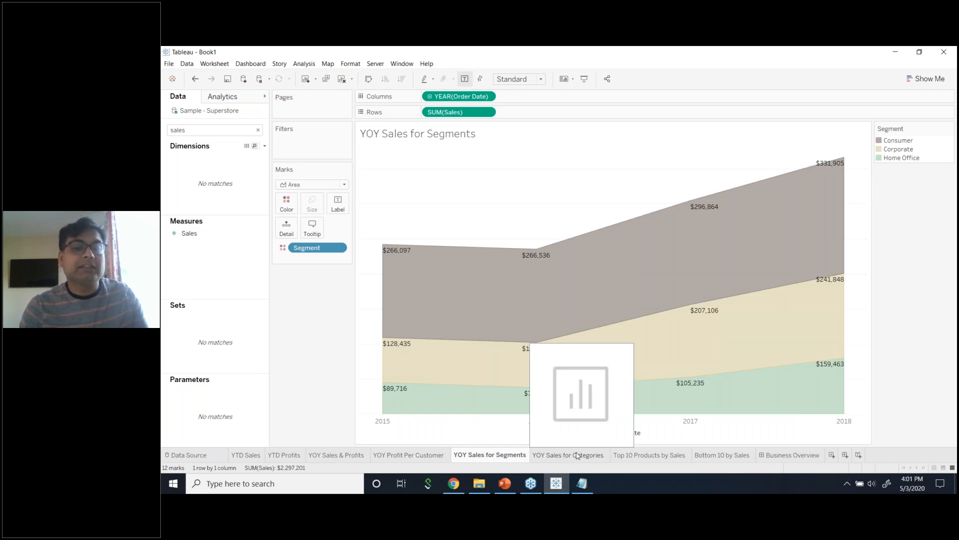
mouse_move(473, 459)
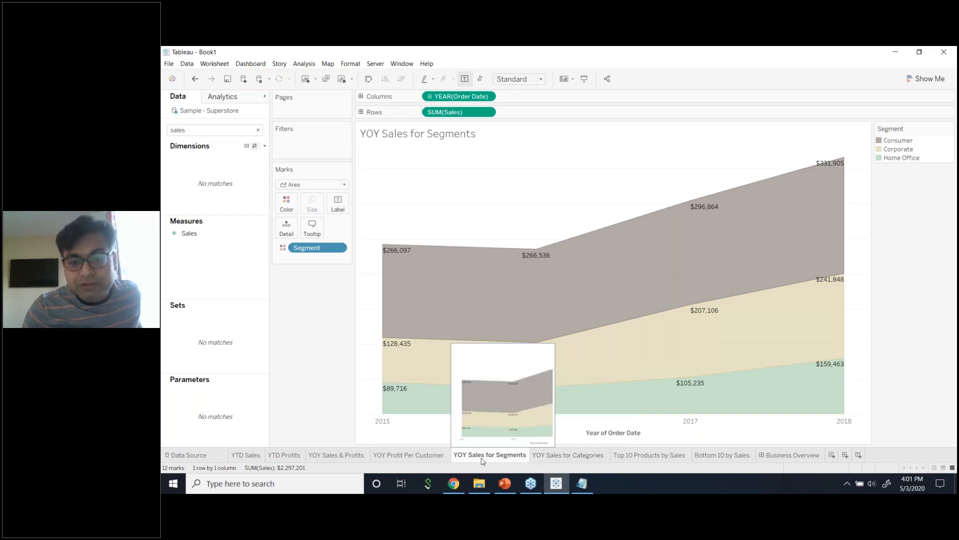
On the YOY Sales for Categories sheet, find the date fields and put Order Date years on Columns.
click(549, 456)
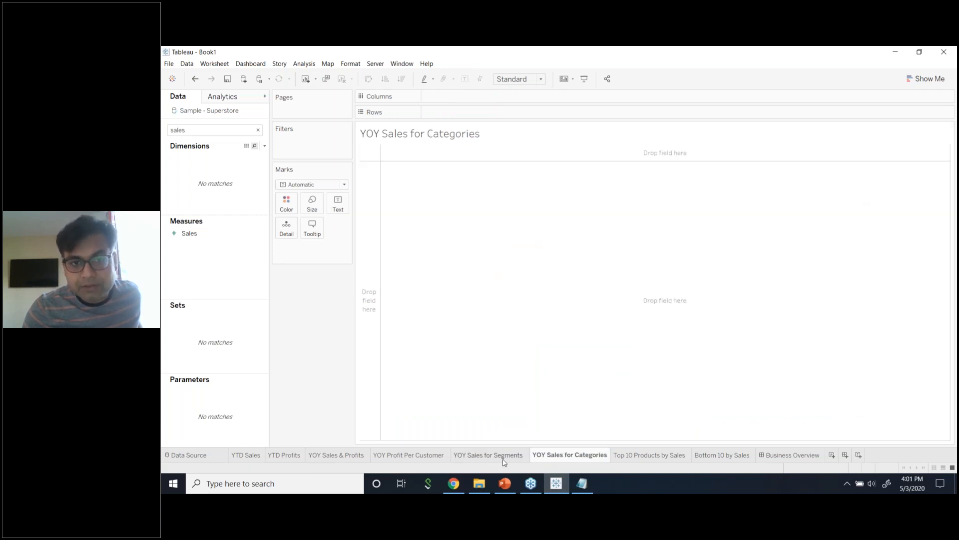
click(504, 460)
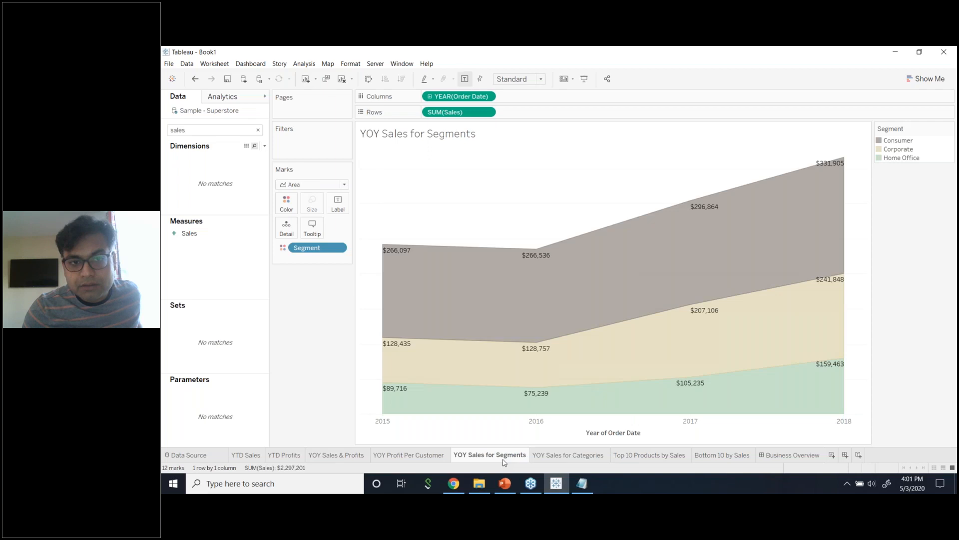
click(549, 457)
click(203, 133)
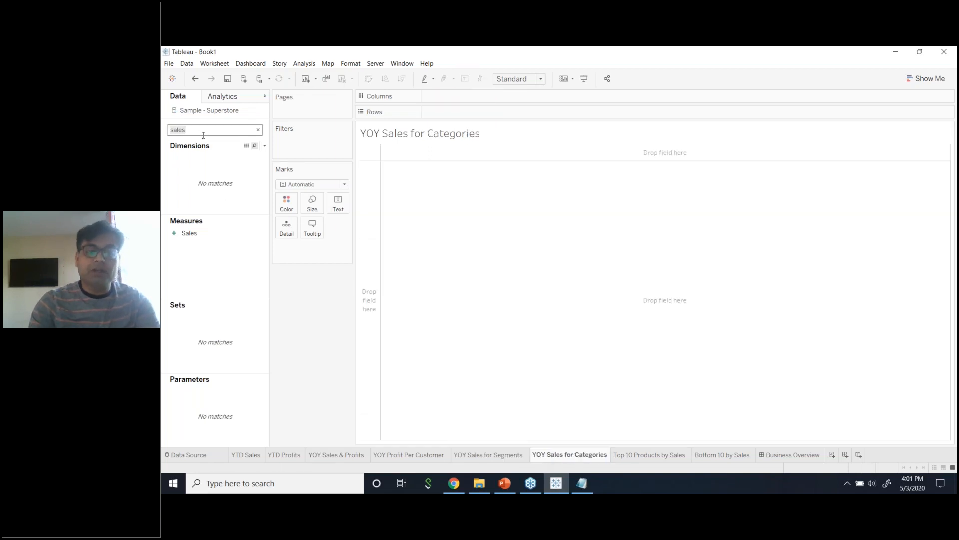
key(ctrl+a)
text(cat)
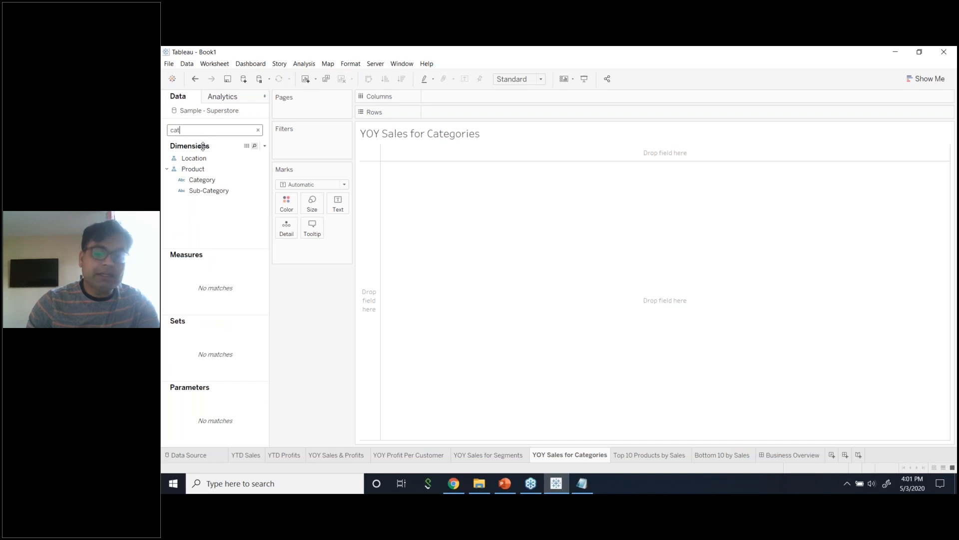
key(BackSpace)
key(BackSpace)
text(dat)
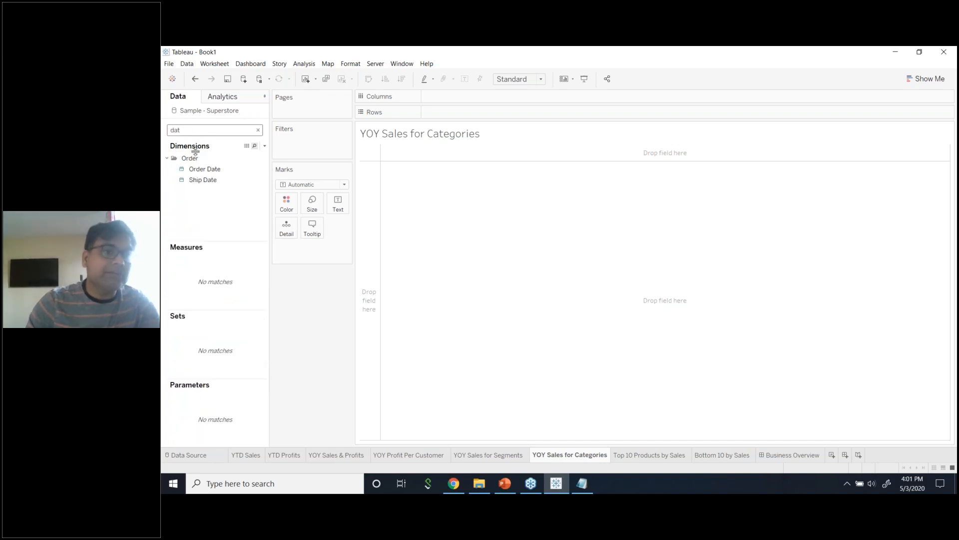
drag(234, 170, 440, 97)
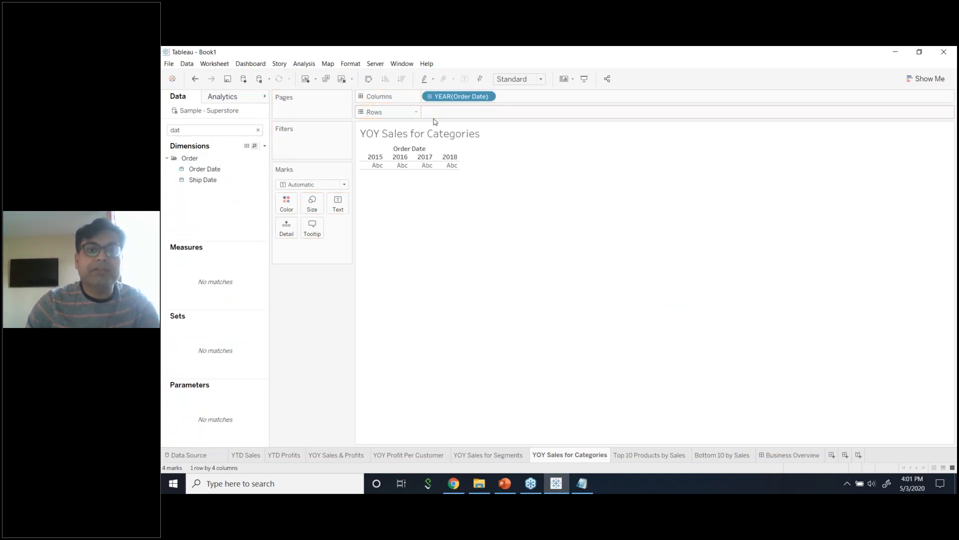
Search for Category and place it on Rows to list Furniture, Office Supplies and Technology.
double_click(232, 132)
text(cat)
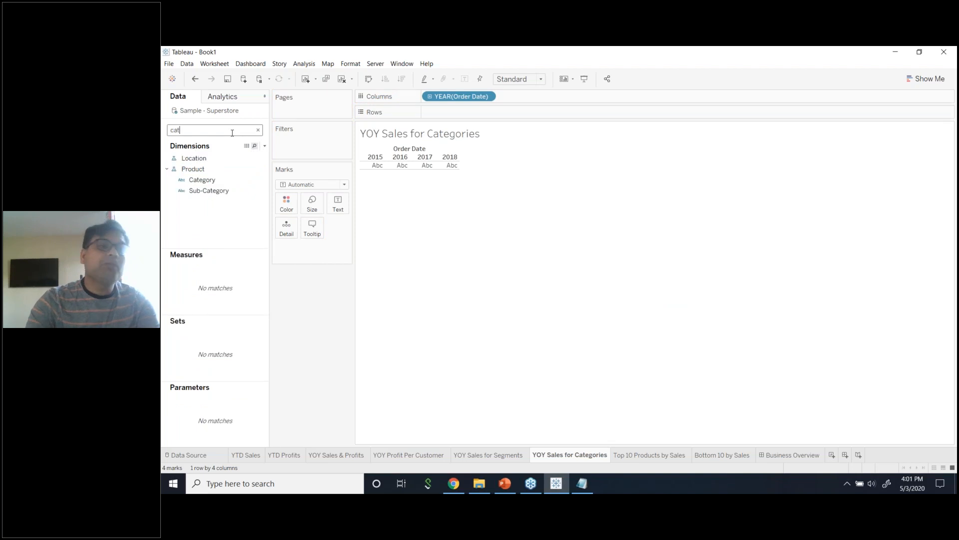
drag(227, 180, 479, 113)
double_click(220, 130)
Add summed Sales, move Order Date years to Rows, try a line chart, then choose side-by-side bars.
text(sa)
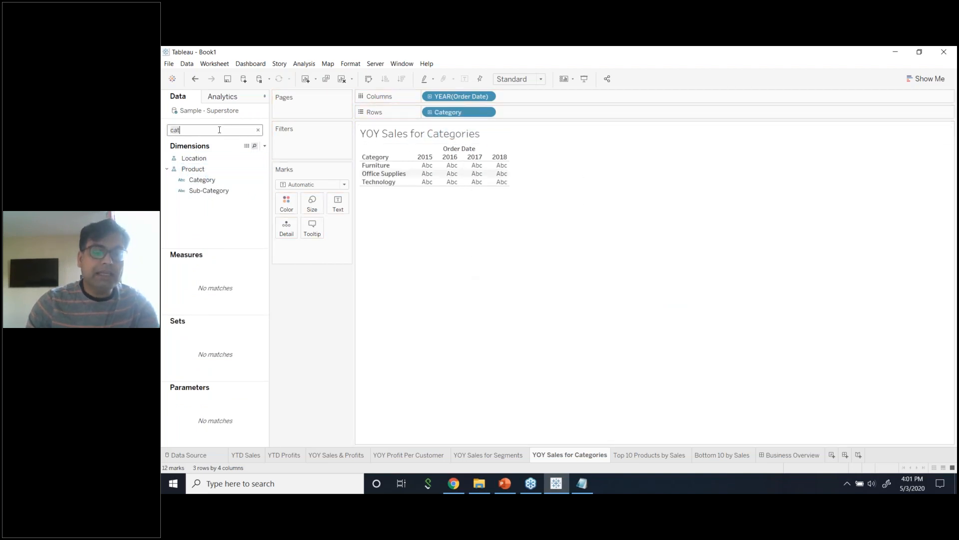
text(le)
drag(205, 232, 565, 119)
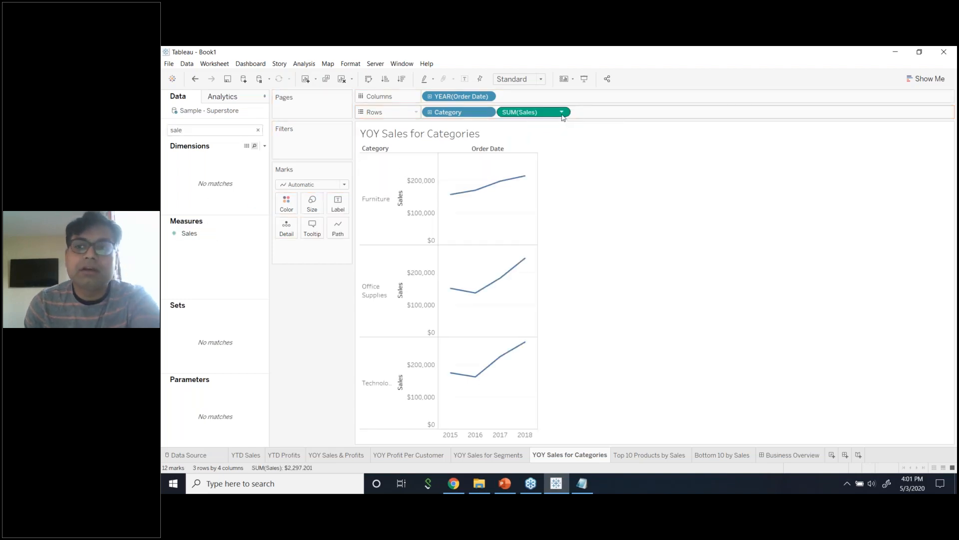
click(926, 79)
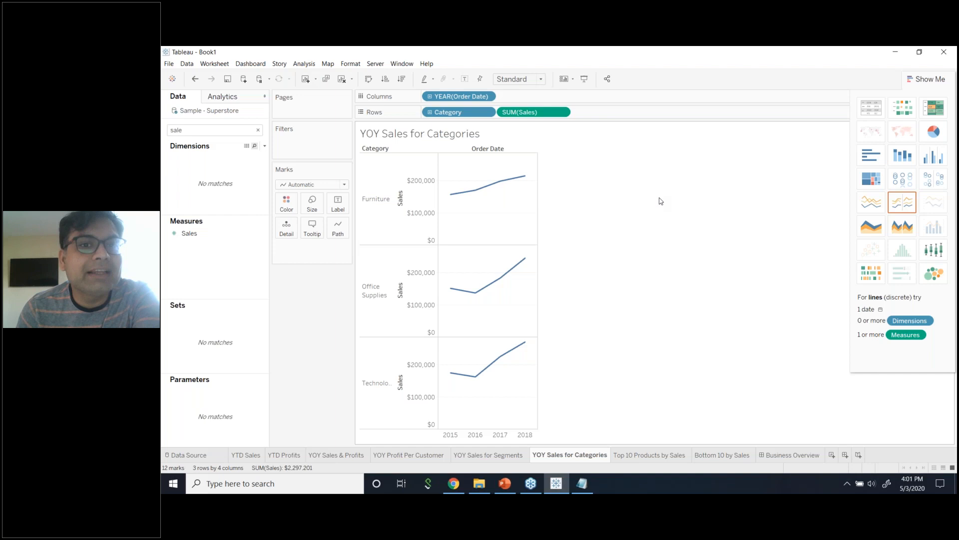
drag(459, 96, 499, 112)
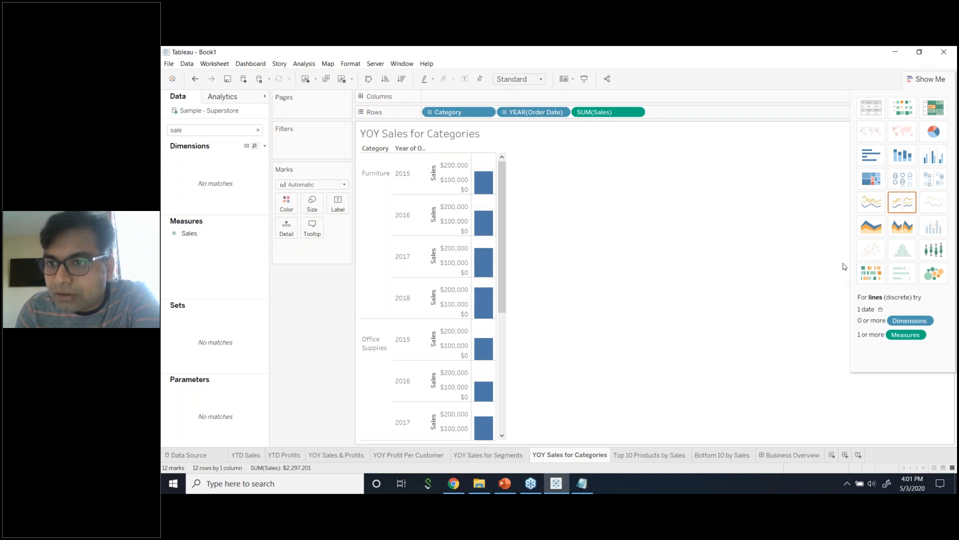
click(876, 211)
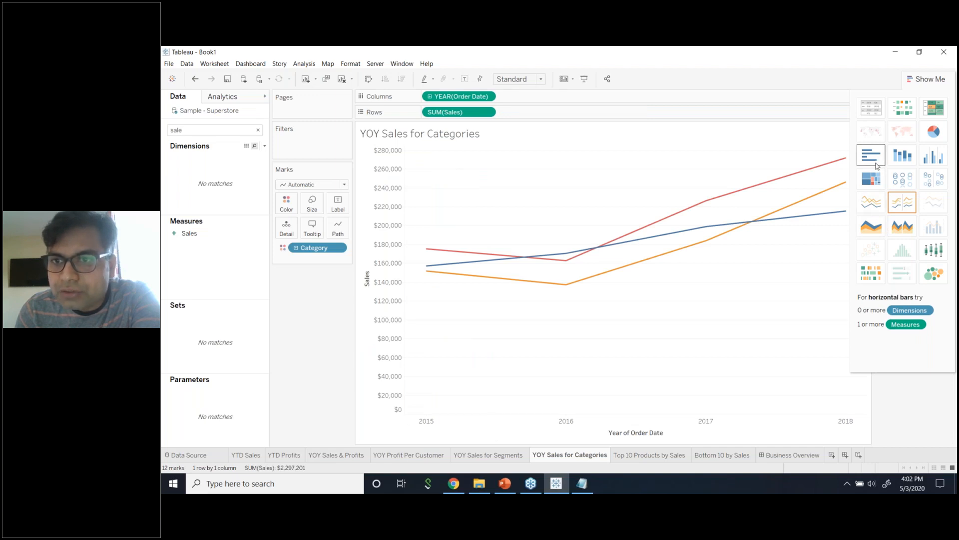
click(925, 161)
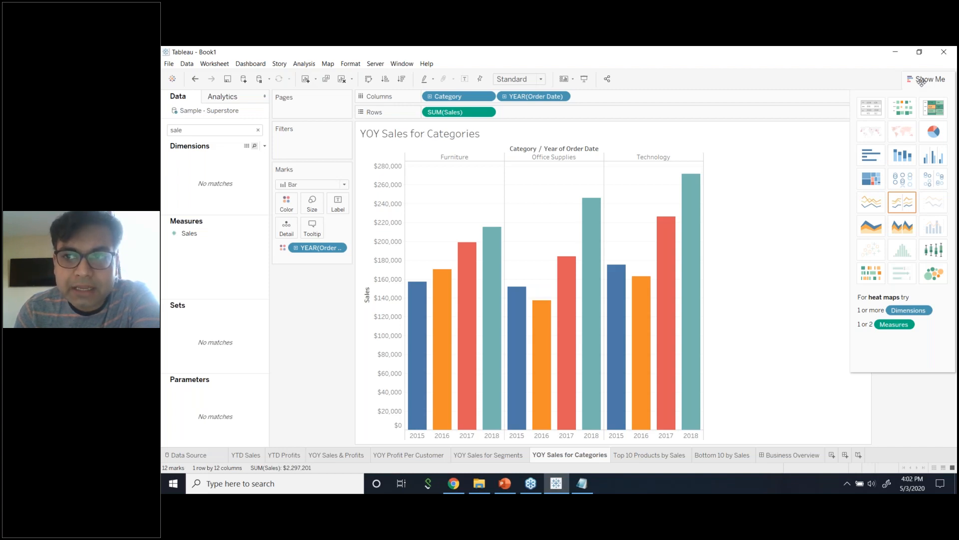
Close Show Me and colour the bars by Category instead of by year.
click(921, 80)
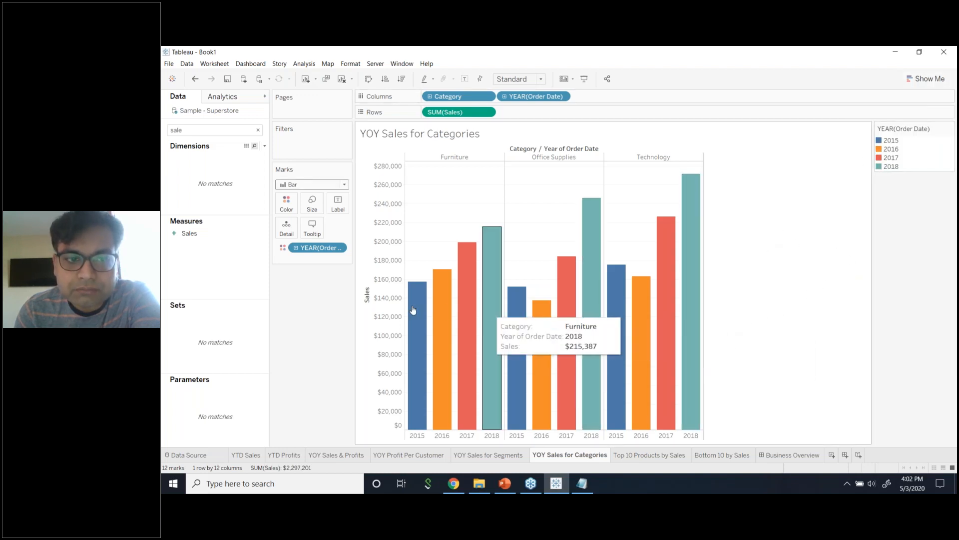
click(338, 248)
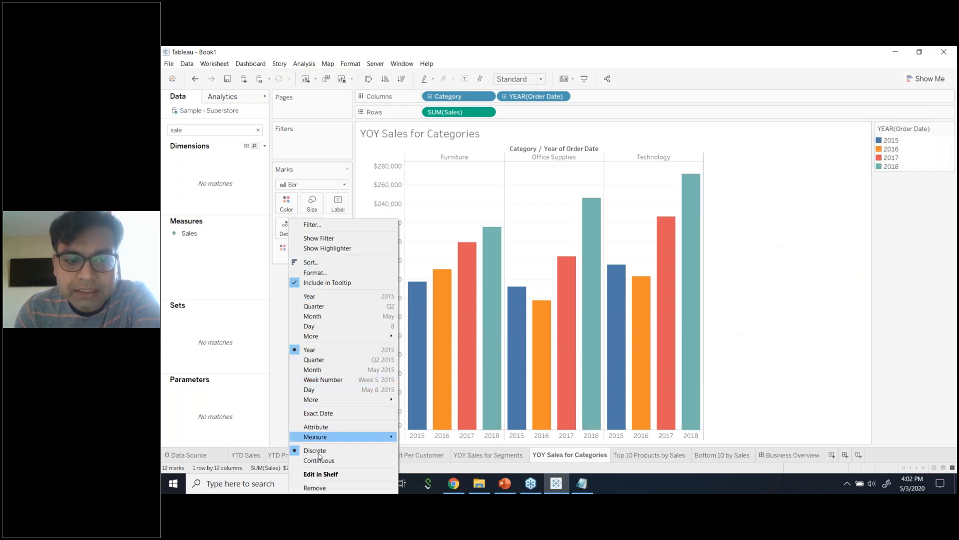
click(320, 486)
drag(467, 98, 297, 207)
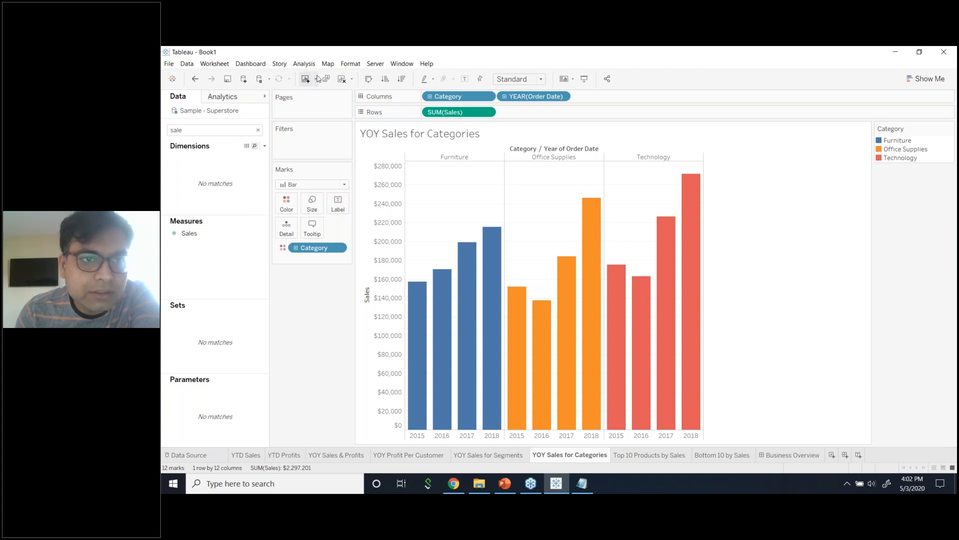
Try horizontal bars with taller rows, then undo the resize and swap back to vertical bars.
click(367, 80)
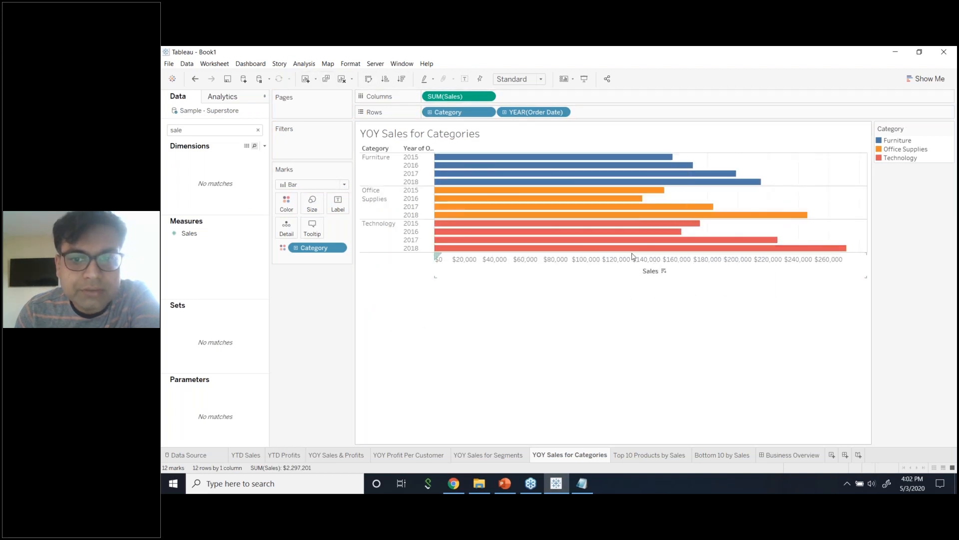
drag(632, 252, 629, 309)
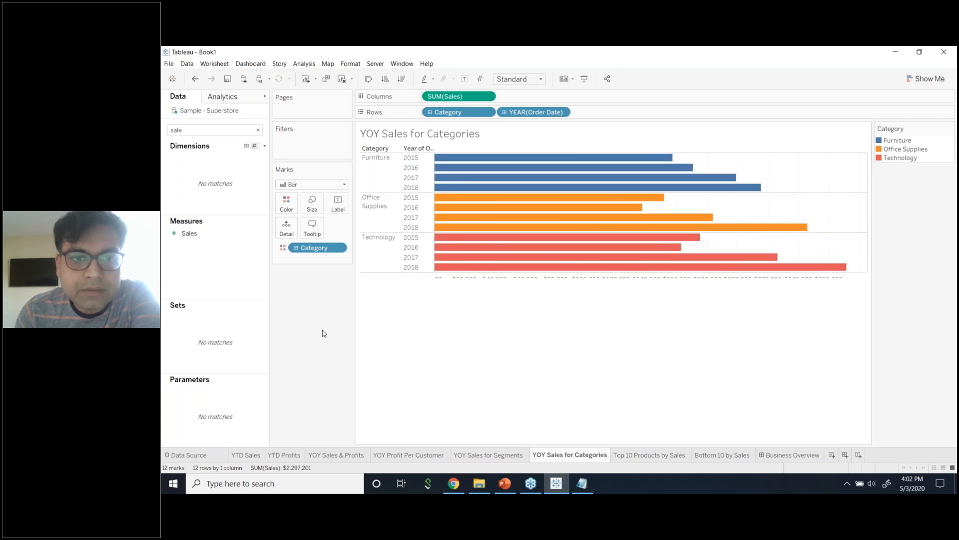
drag(423, 279, 423, 305)
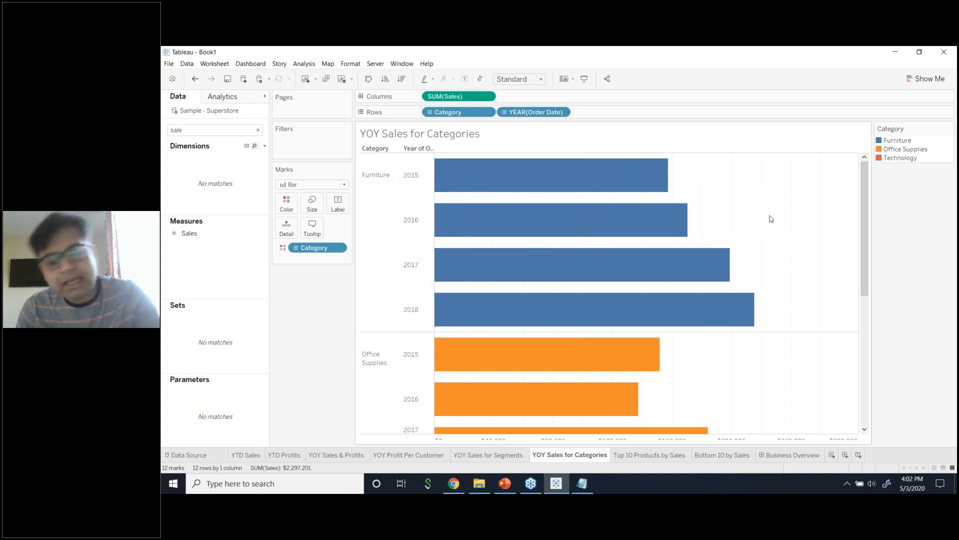
key(ctrl+z)
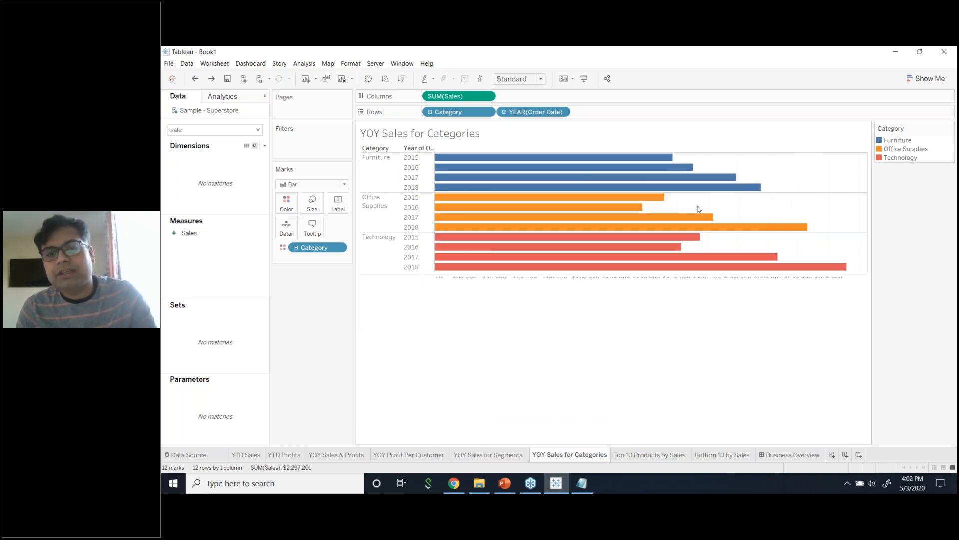
click(368, 79)
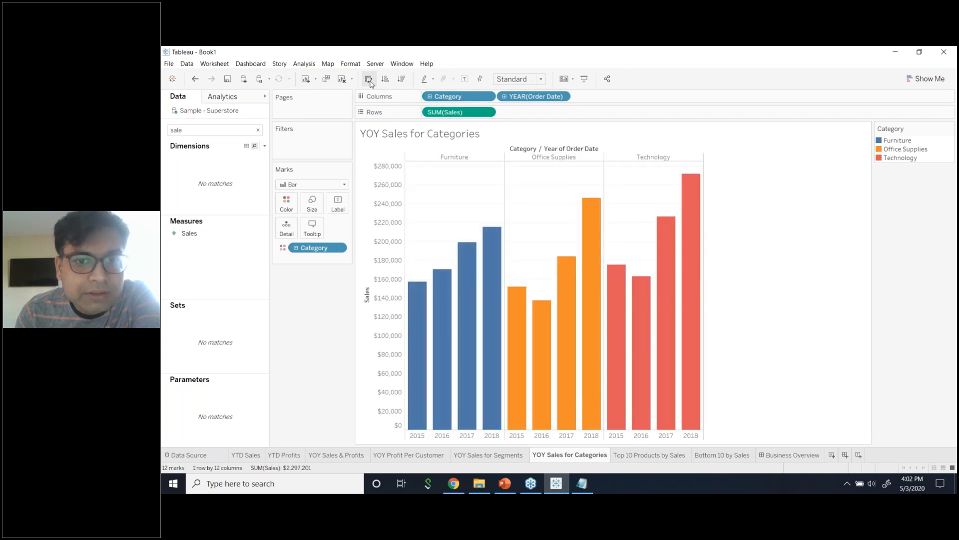
Widen the chart and recolour the category bars with the Nuriel Stone palette, after trying Superfishel Stone.
drag(704, 243, 764, 239)
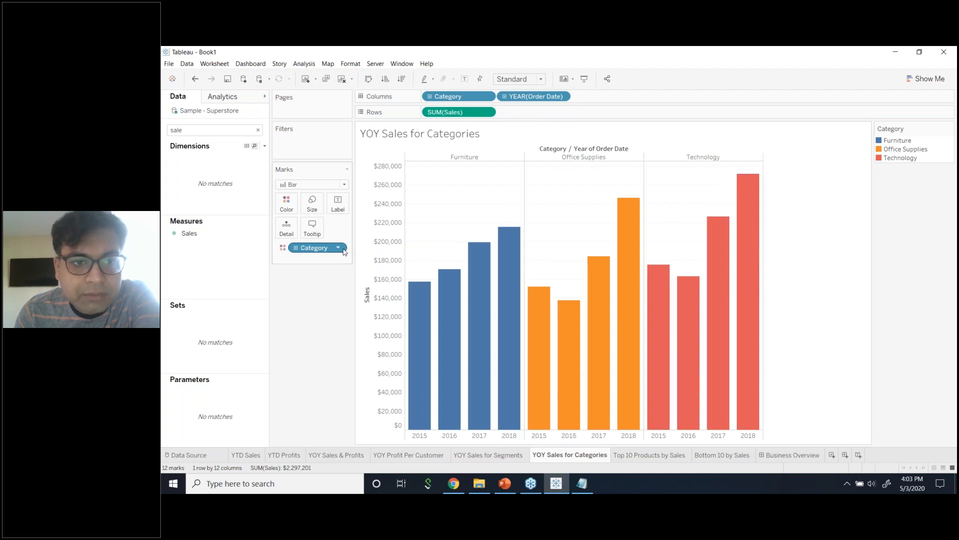
click(294, 207)
click(314, 234)
click(600, 198)
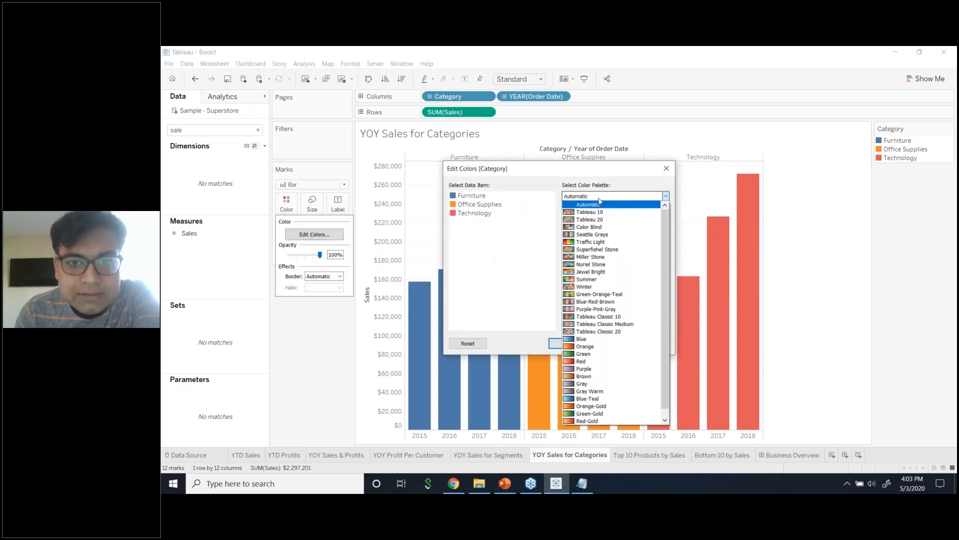
click(606, 249)
click(621, 325)
click(648, 344)
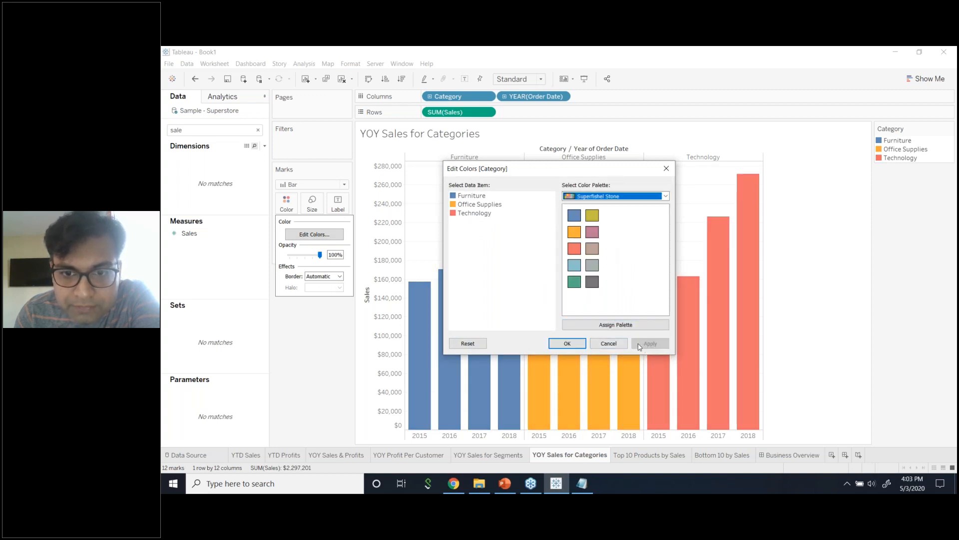
click(597, 196)
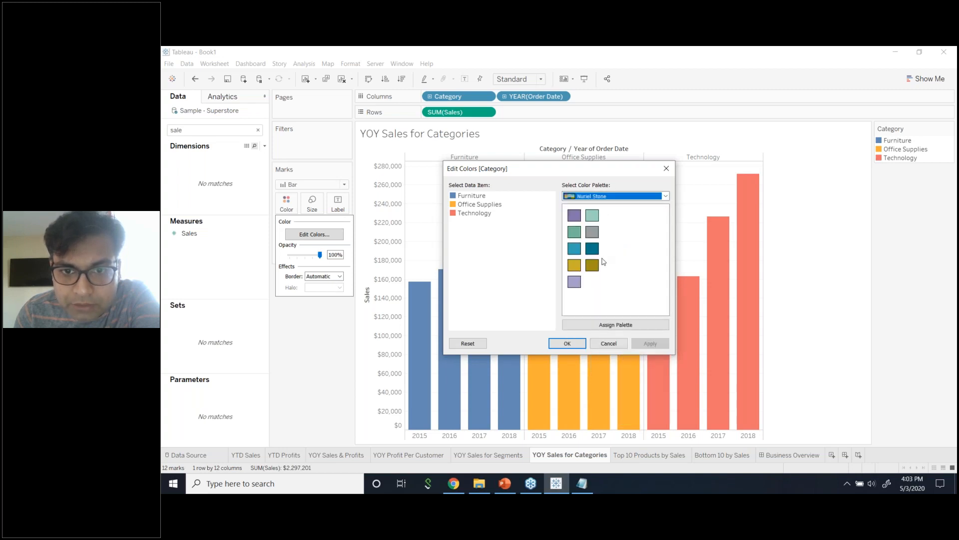
click(629, 326)
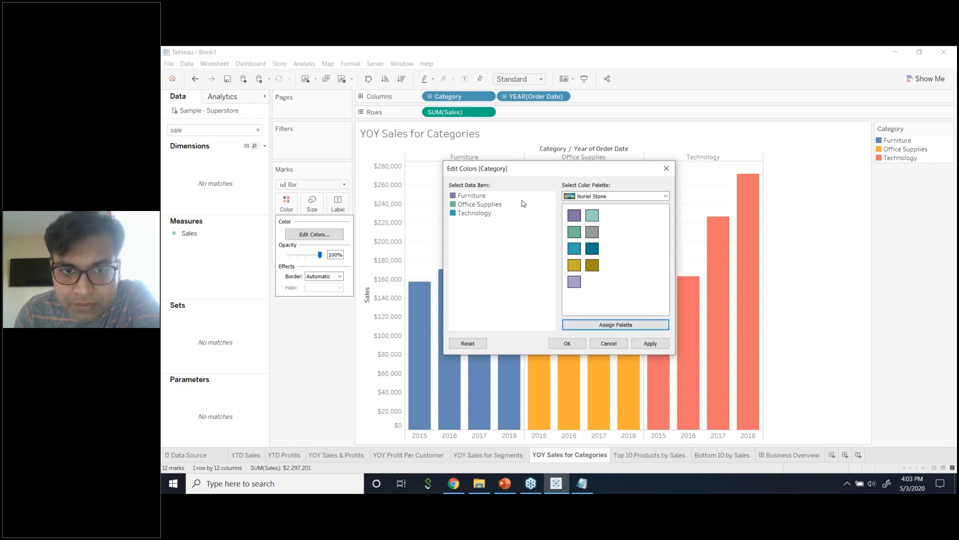
click(651, 344)
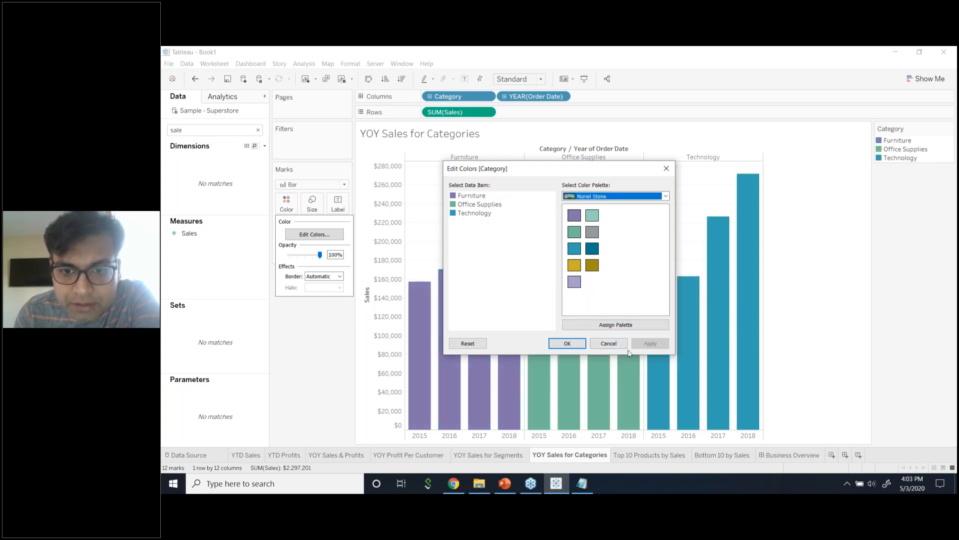
click(579, 346)
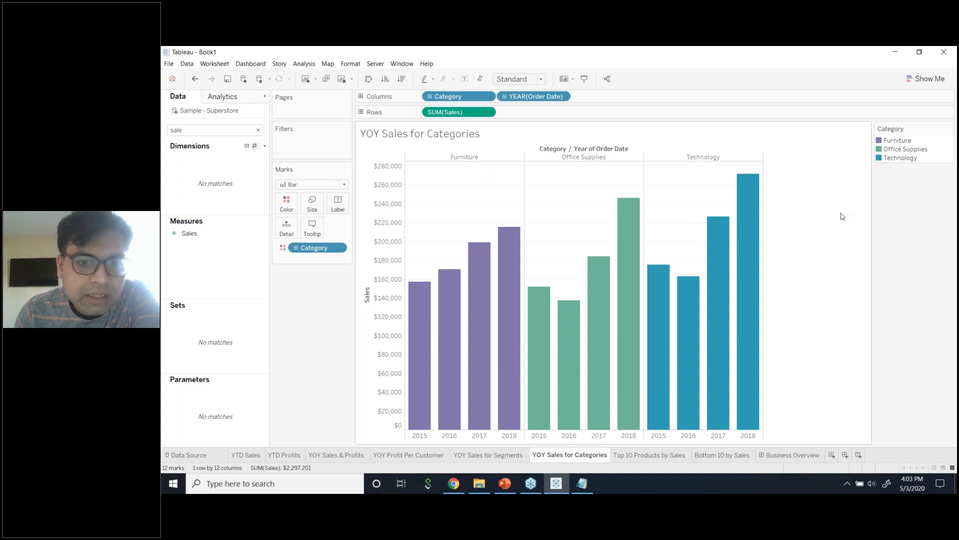
Show the sales value as a label on every bar and hide the Sales axis header.
click(338, 204)
click(358, 225)
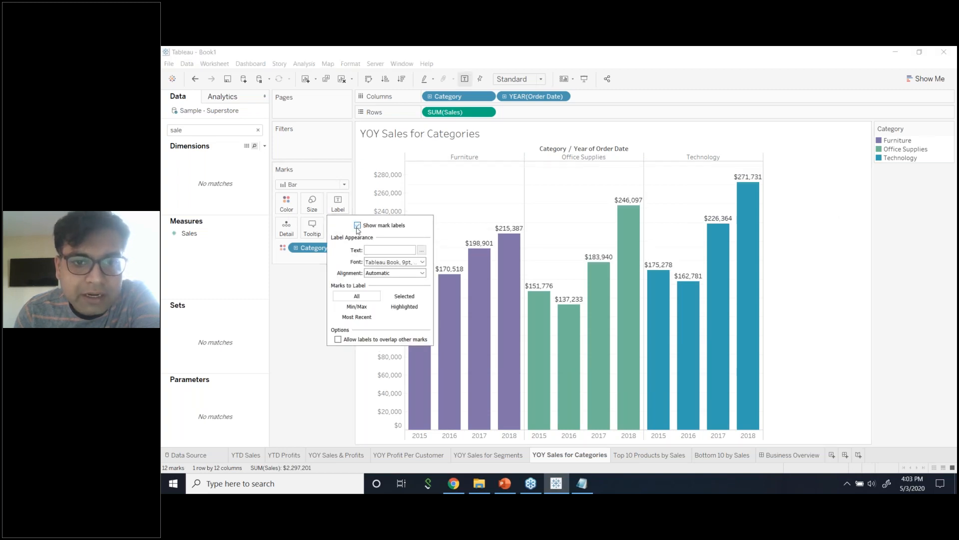
right_click(395, 264)
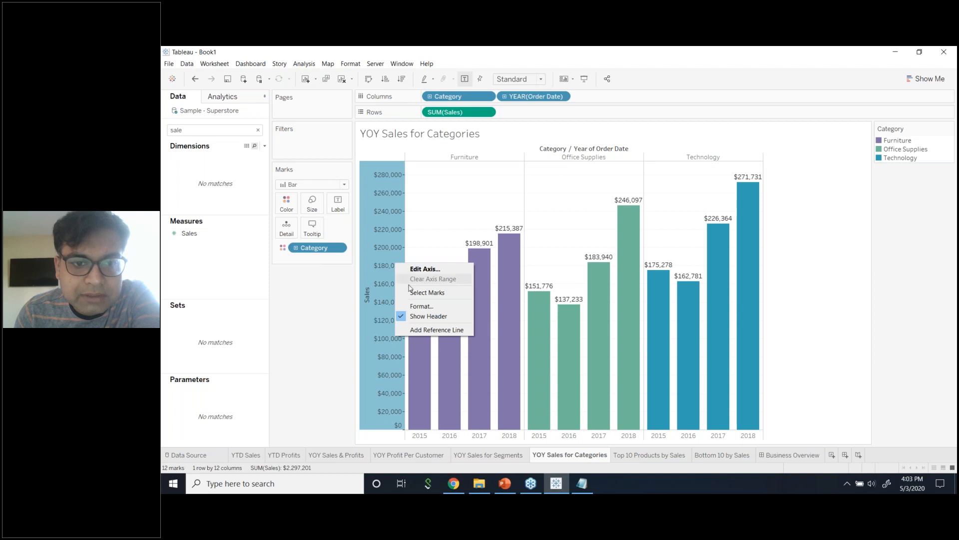
click(419, 317)
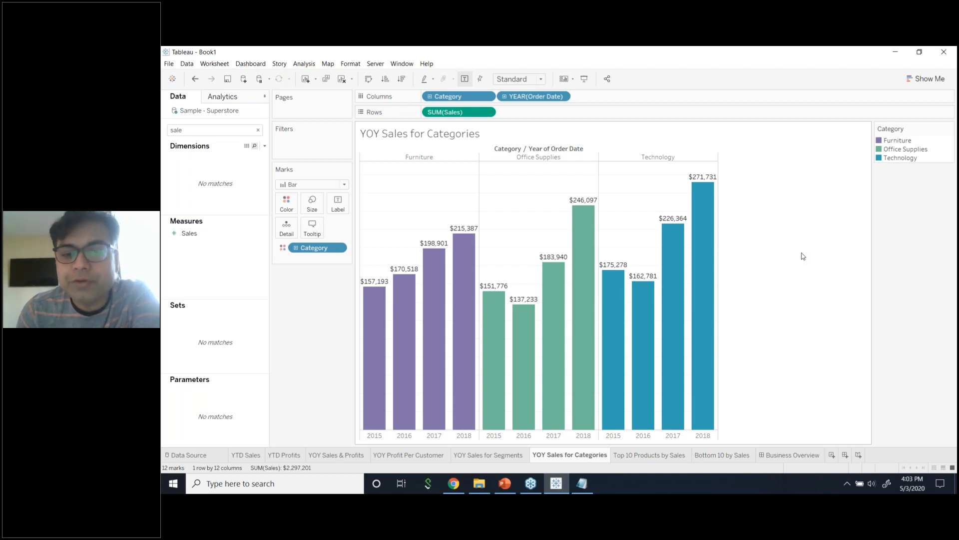
Flip through the YOY Segments, Categories and Profit Per Customer sheets, ending on YOY Sales for Categories.
click(517, 456)
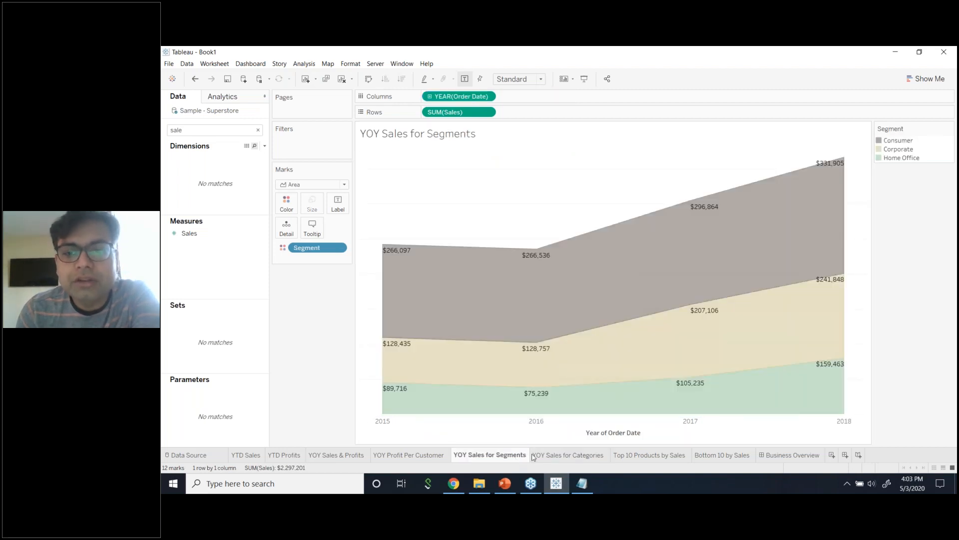
click(544, 455)
click(499, 455)
click(422, 456)
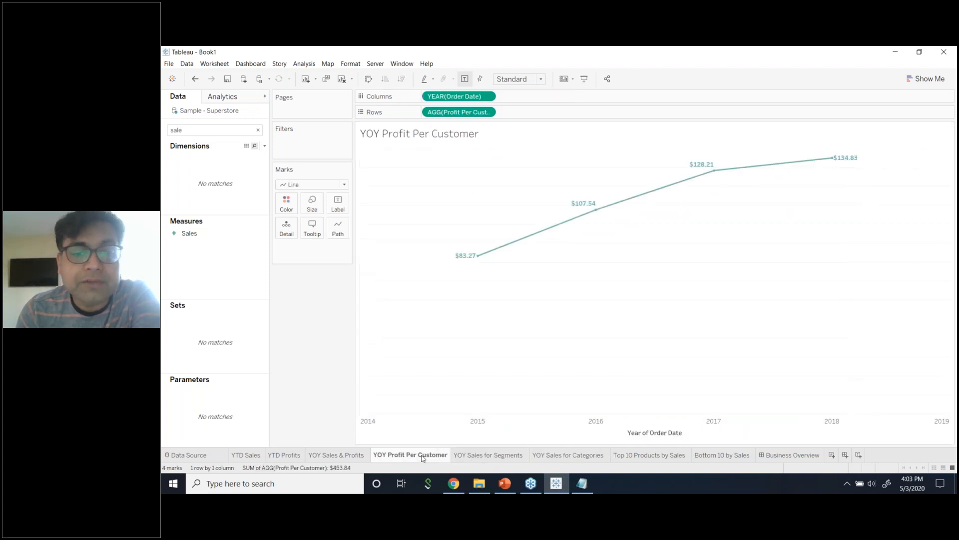
click(476, 454)
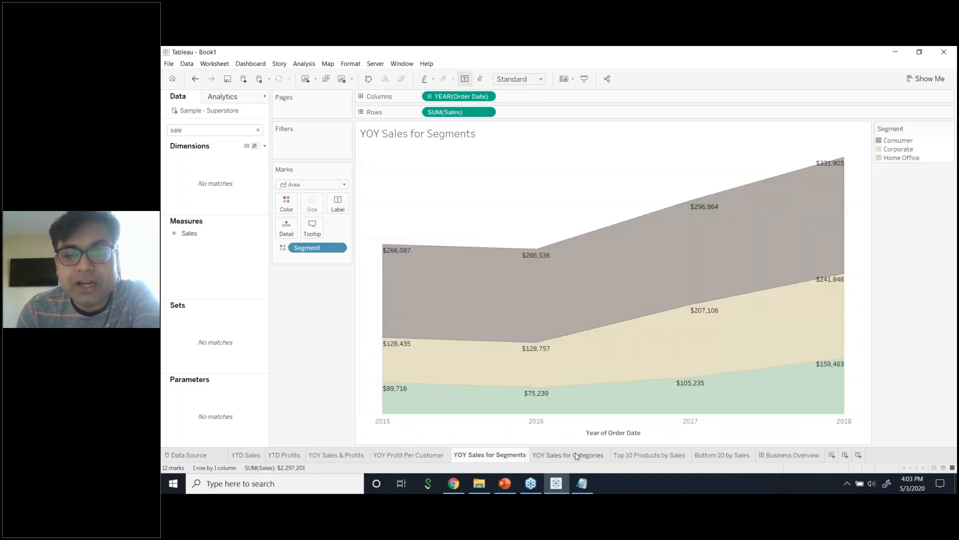
click(577, 456)
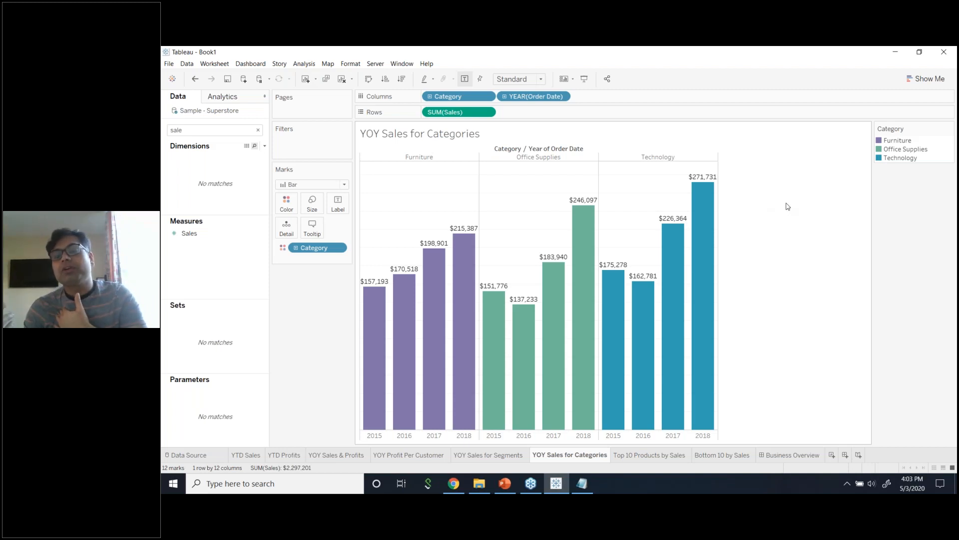
click(459, 115)
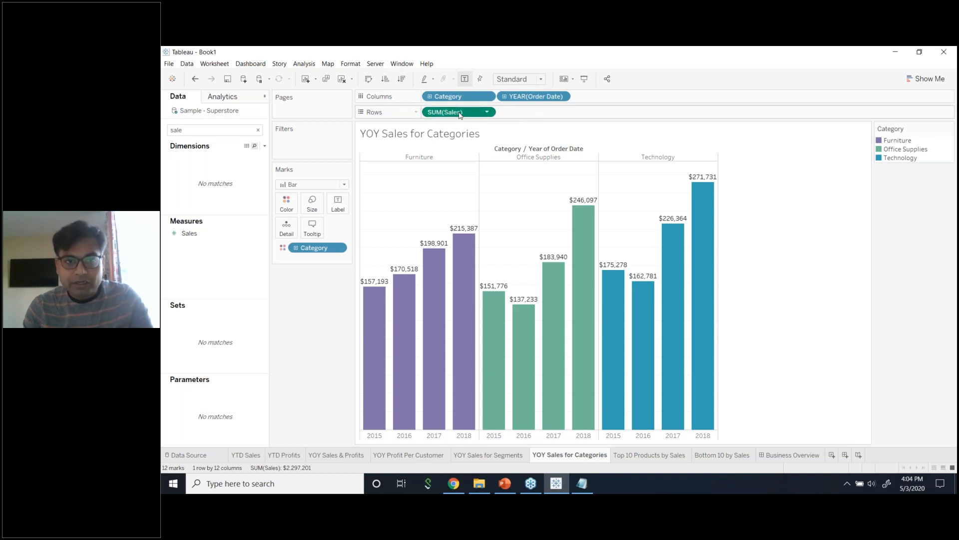
drag(460, 115, 537, 115)
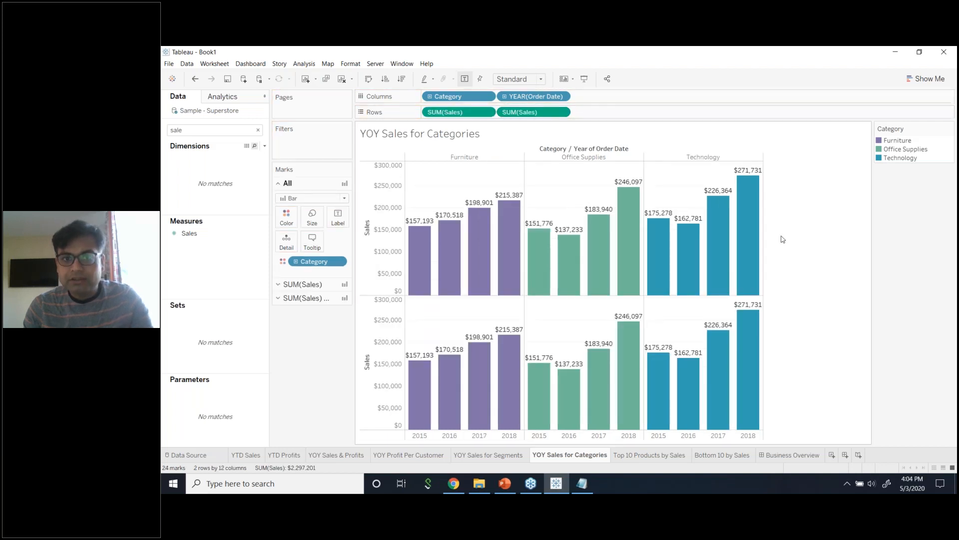
click(304, 284)
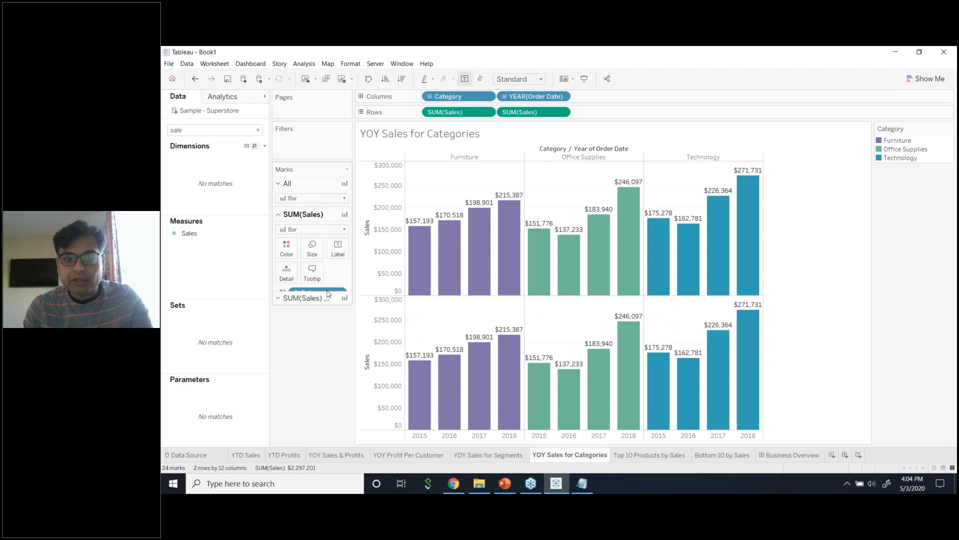
click(344, 212)
click(317, 247)
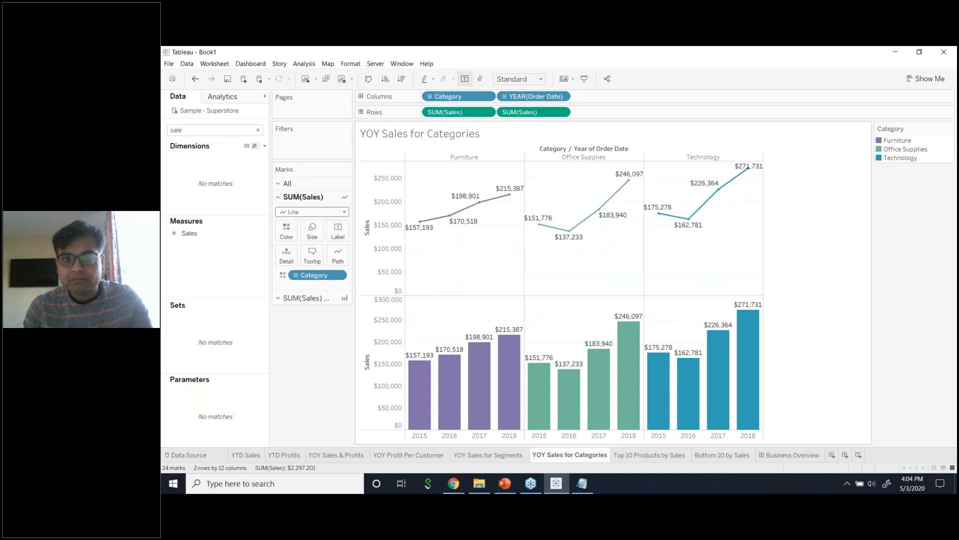
click(563, 112)
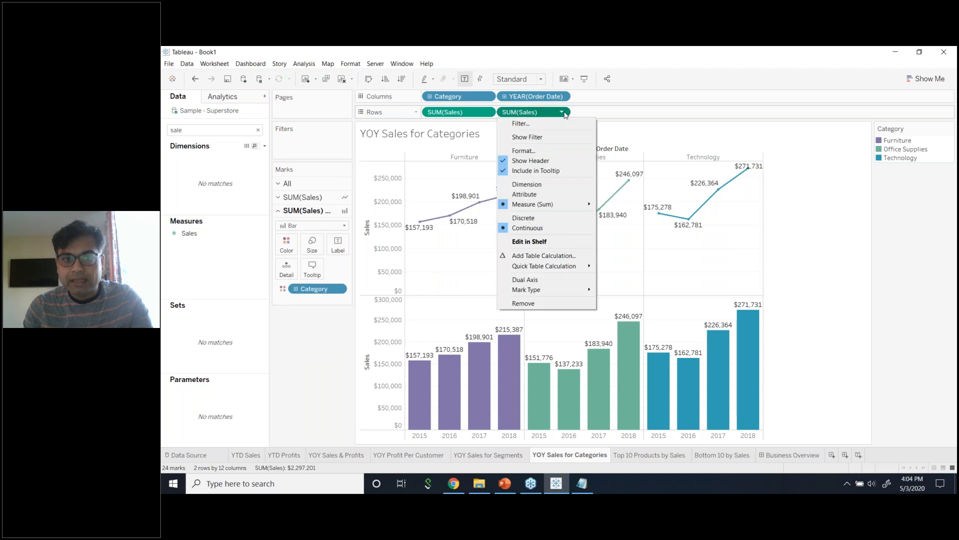
click(552, 280)
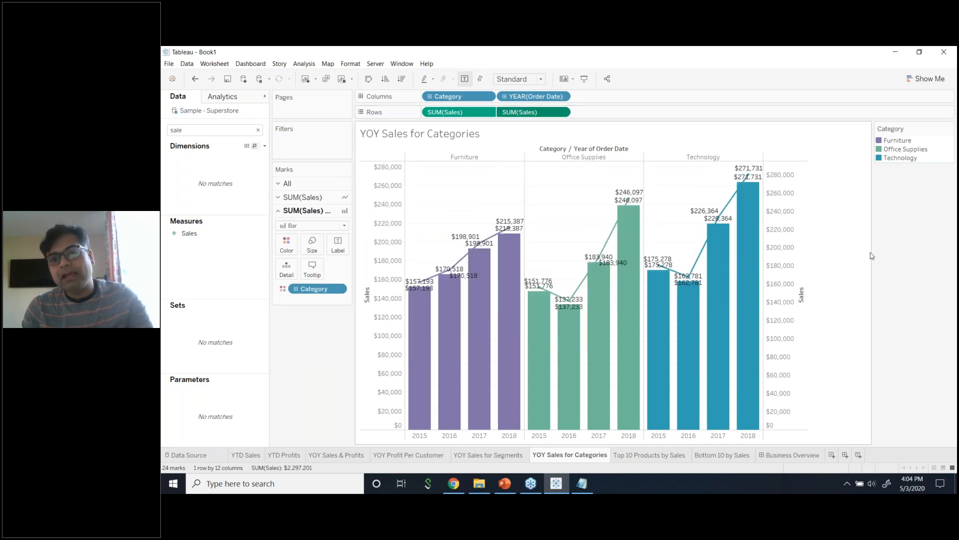
click(312, 245)
click(338, 248)
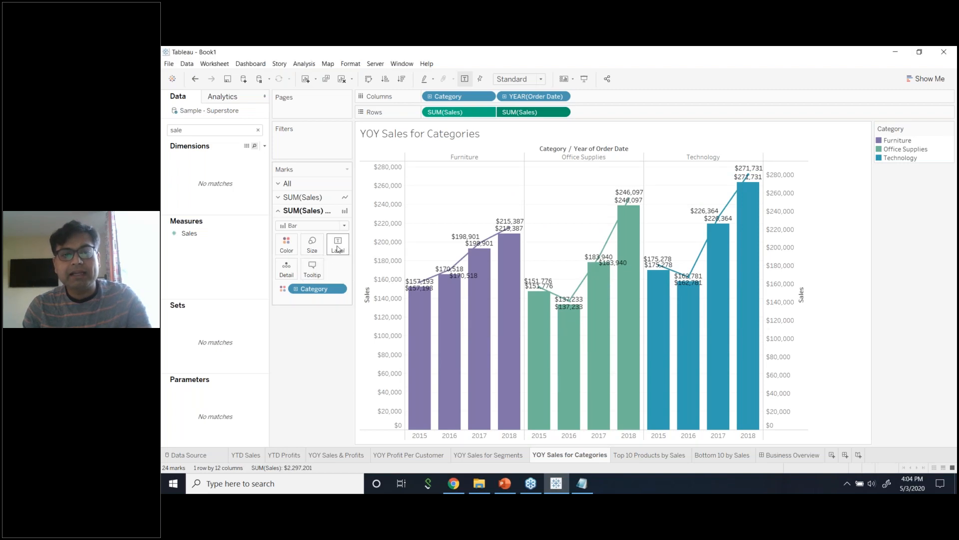
click(358, 266)
click(310, 324)
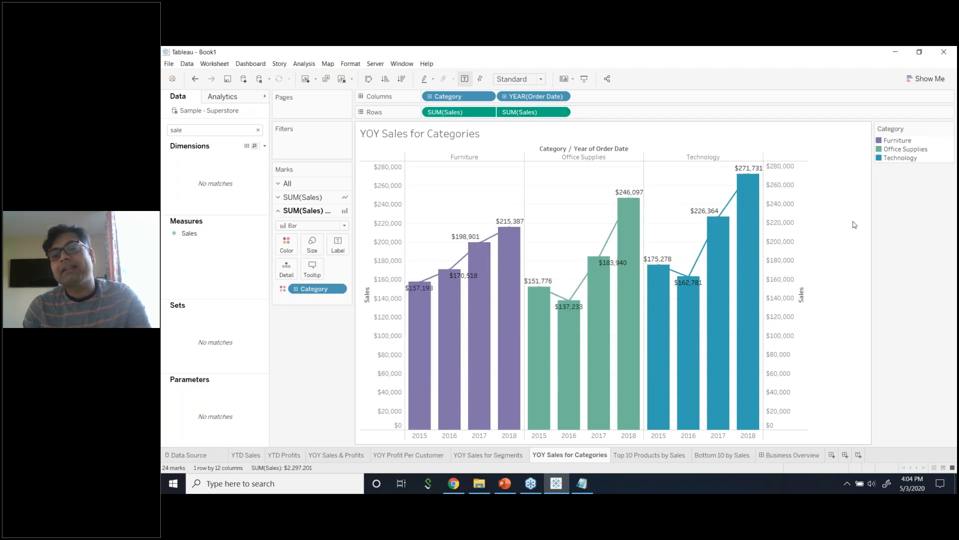
key(ctrl+z)
key(ctrl+z)
key(ctrl+z)
key(ctrl+z)
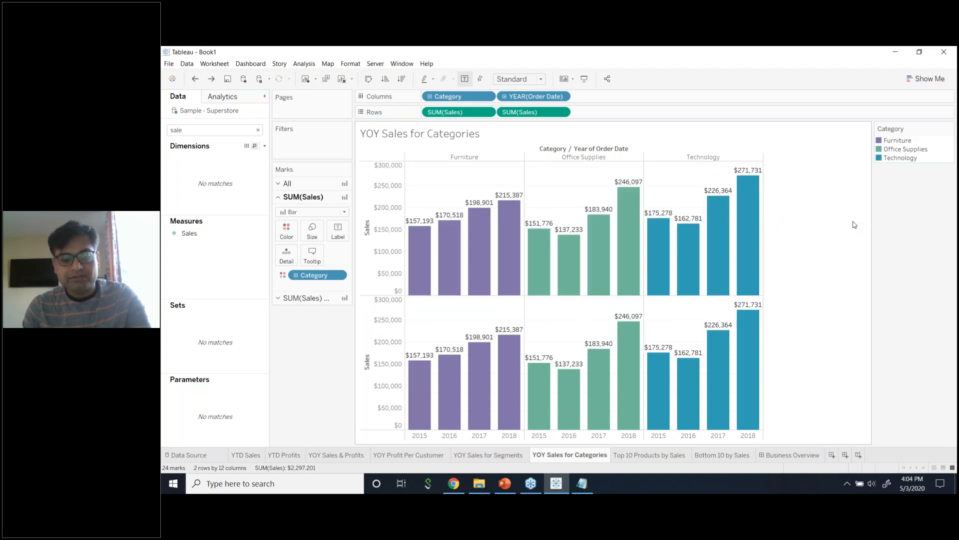
key(ctrl+z)
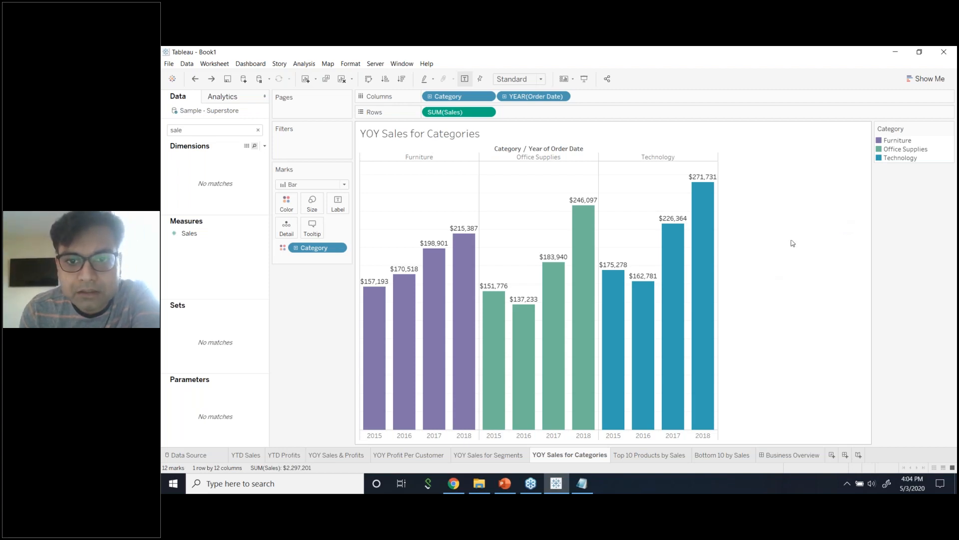
Toggle between the YOY Sales for Segments and Categories sheets, then move to Top 10 Products by Sales.
click(488, 455)
click(554, 456)
click(500, 456)
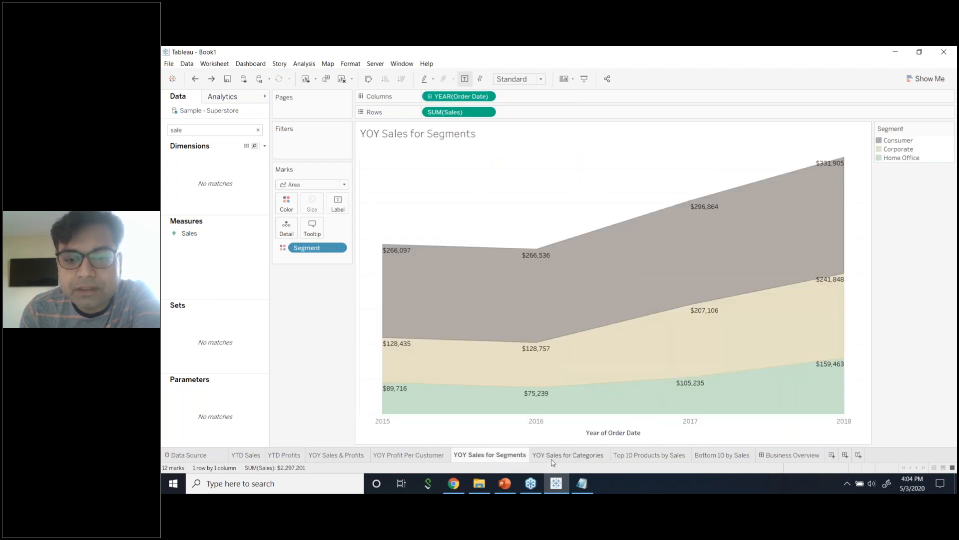
click(552, 459)
click(506, 459)
click(554, 455)
click(502, 458)
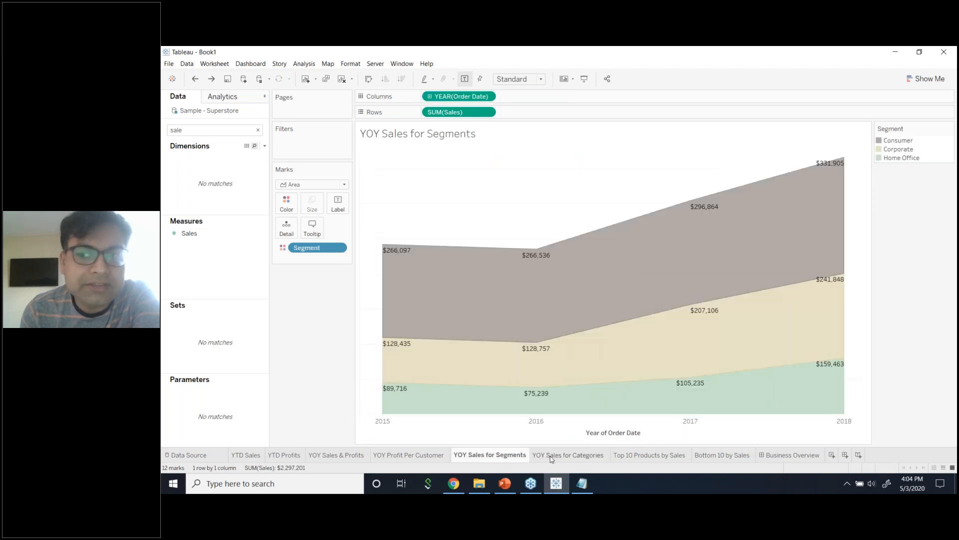
click(552, 459)
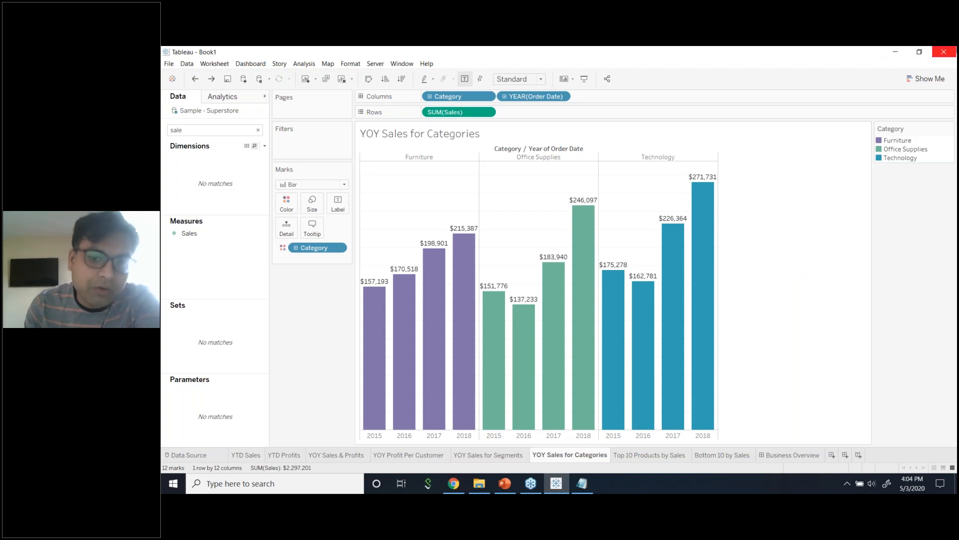
click(647, 460)
Put Product Name on Rows and add Sales to the view beside it.
click(232, 132)
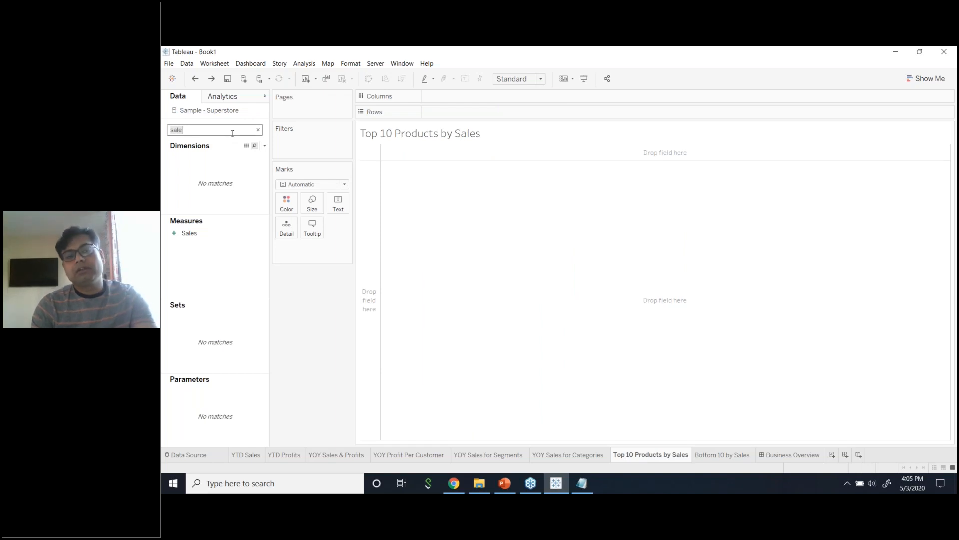
text(Prod)
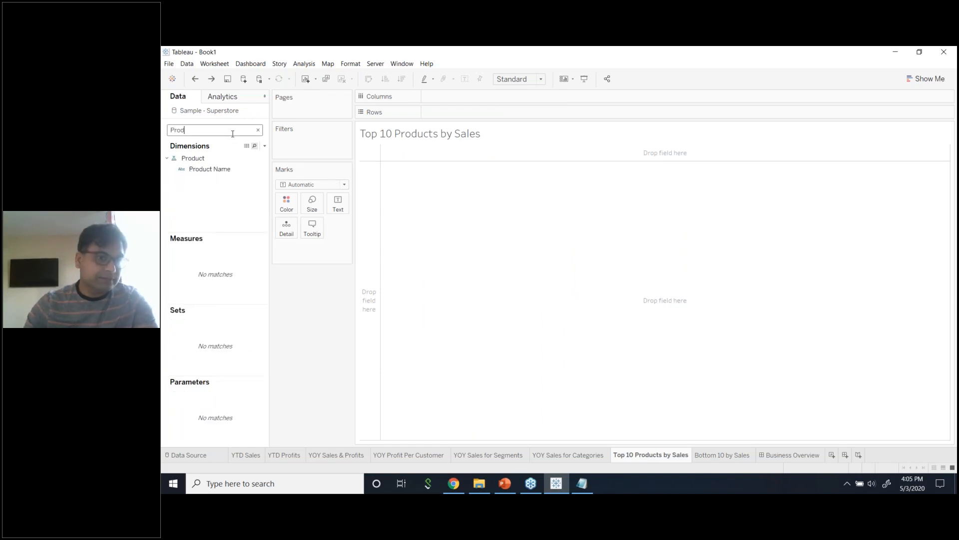
drag(210, 169, 501, 118)
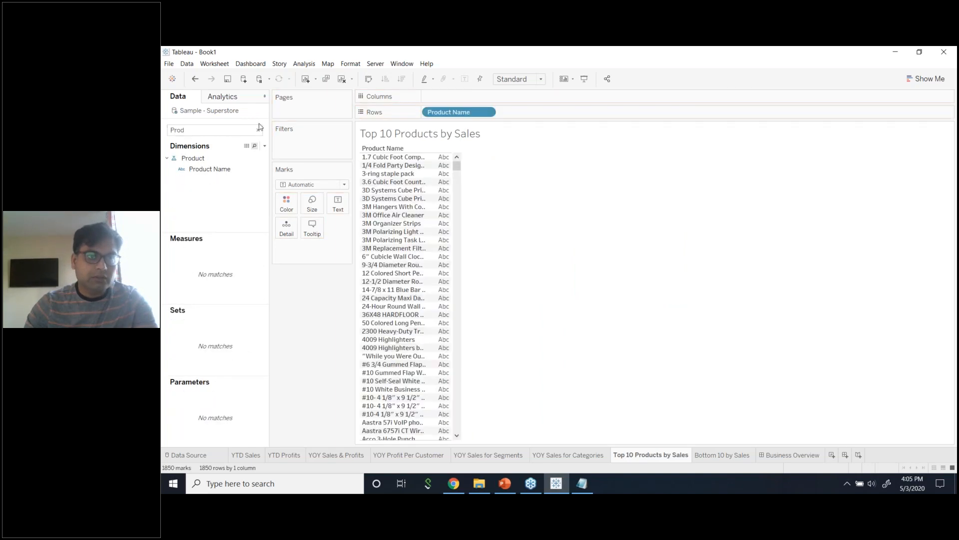
key(BackSpace)
key(BackSpace)
key(BackSpace)
key(BackSpace)
text(sale)
drag(189, 233, 565, 131)
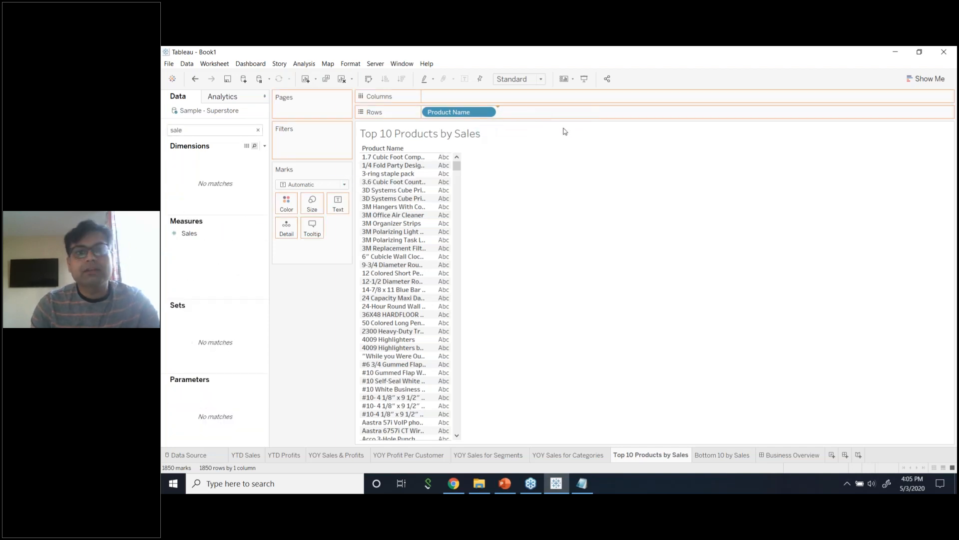
click(235, 232)
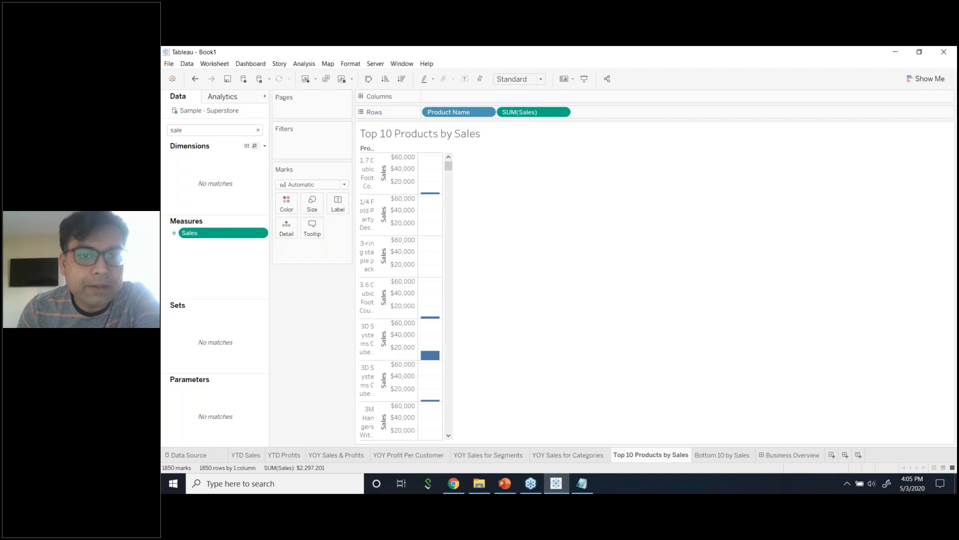
Make it a horizontal bar chart sorted by Sales descending, then clear the 'sale' field search.
click(922, 79)
click(871, 155)
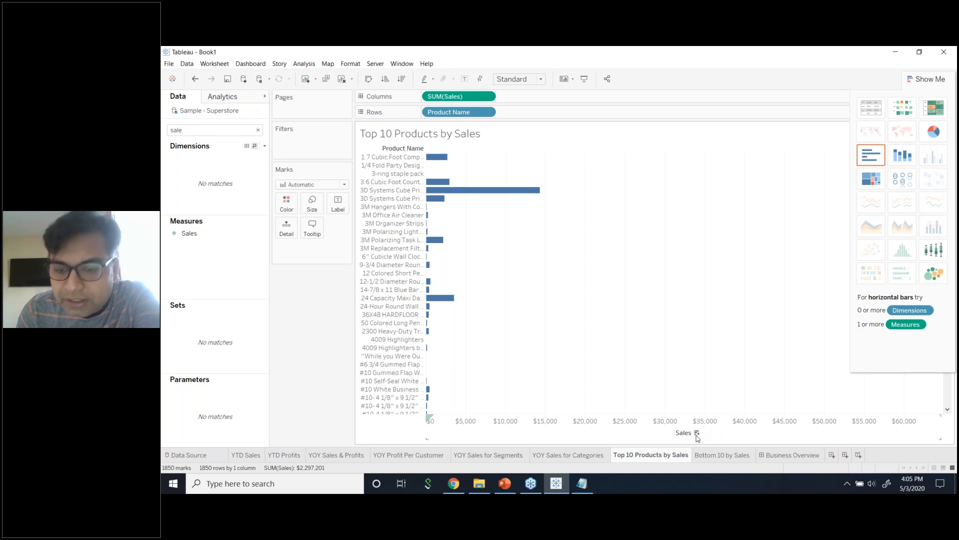
click(697, 434)
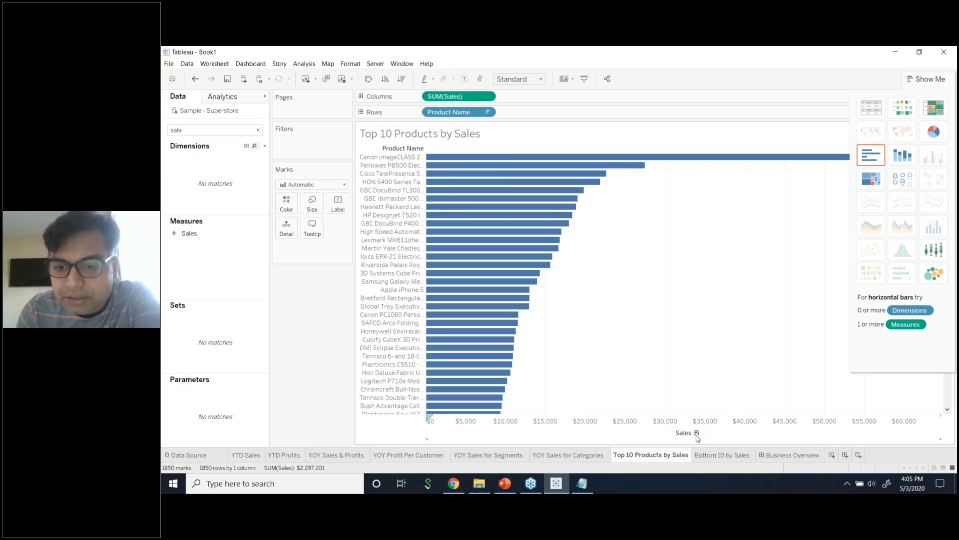
click(911, 76)
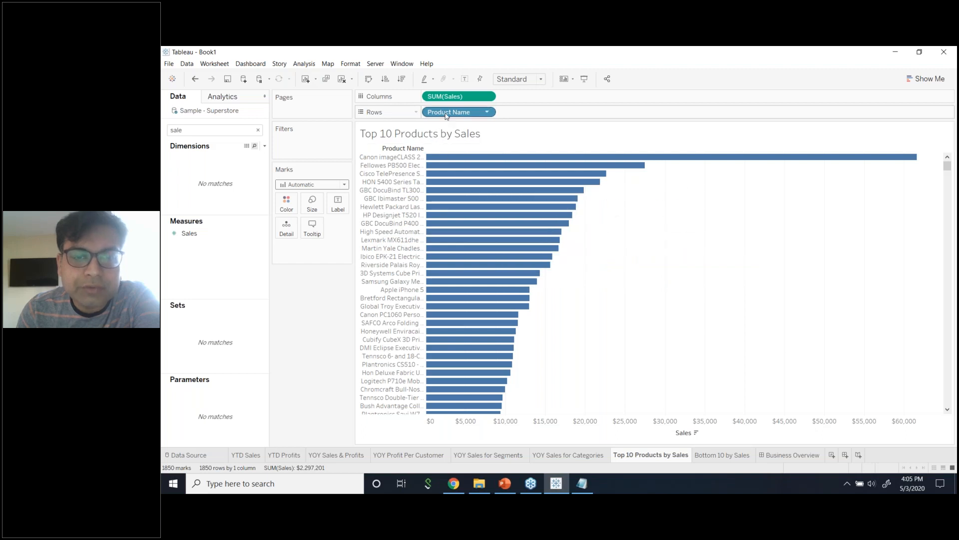
click(200, 134)
key(BackSpace)
key(BackSpace)
key(BackSpace)
key(BackSpace)
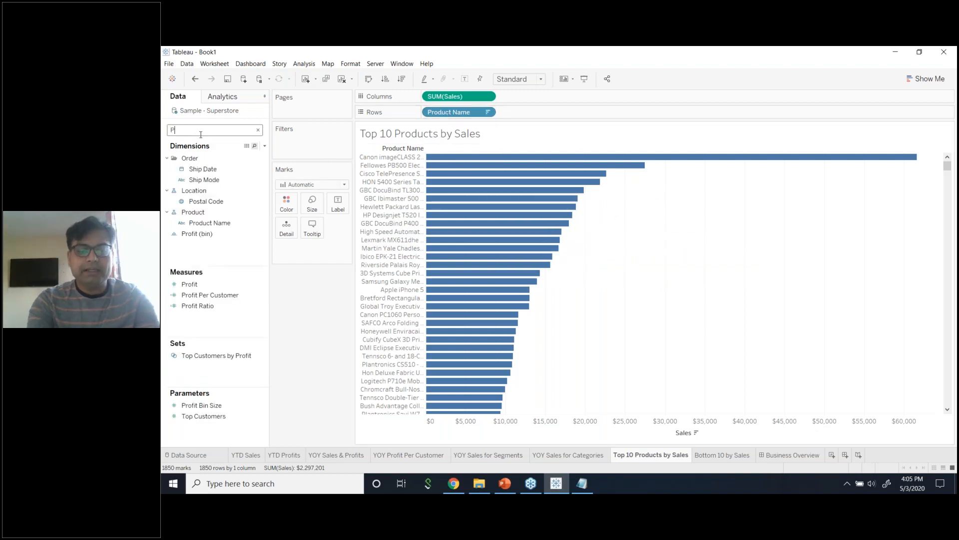
Try a Product Name filter's Top options, close it unapplied, and widen the product name column.
text(Pro)
drag(210, 169, 315, 150)
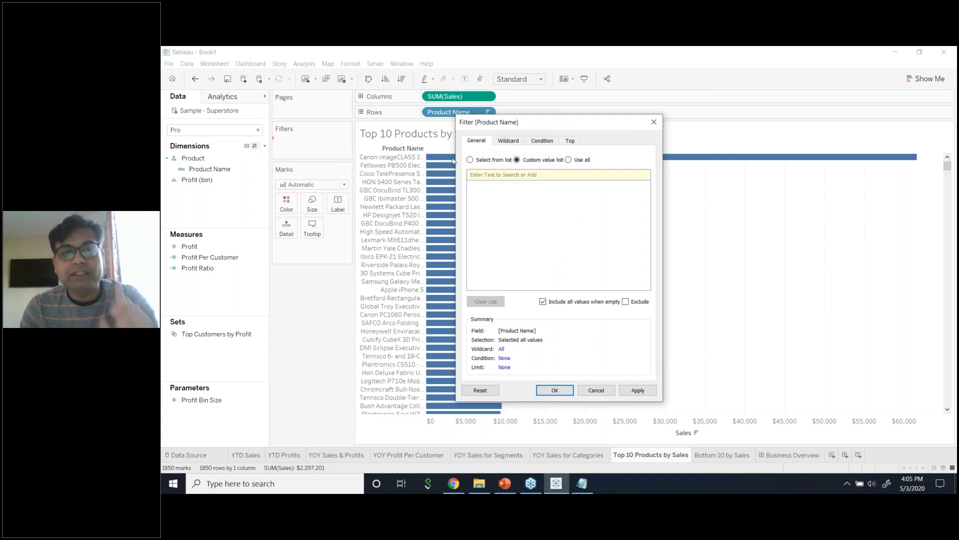
click(571, 142)
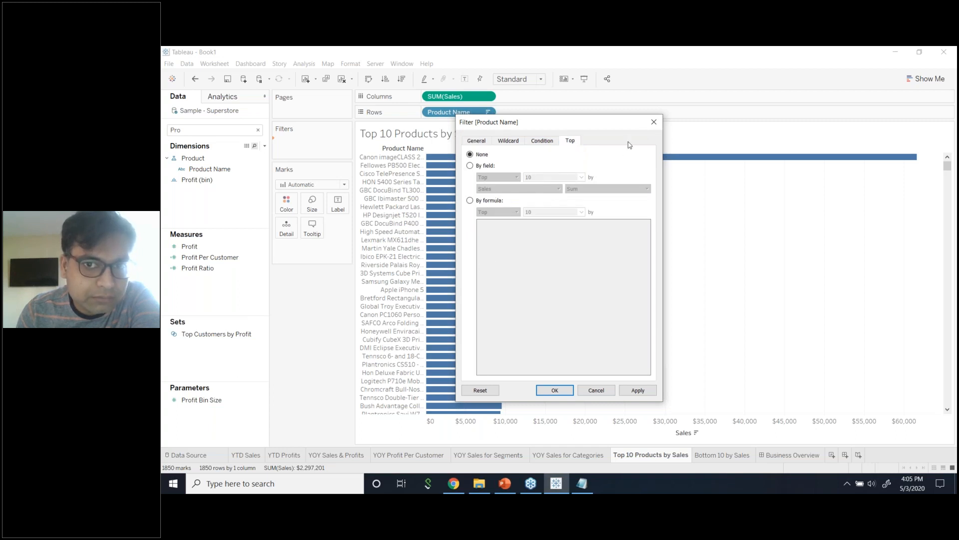
click(654, 122)
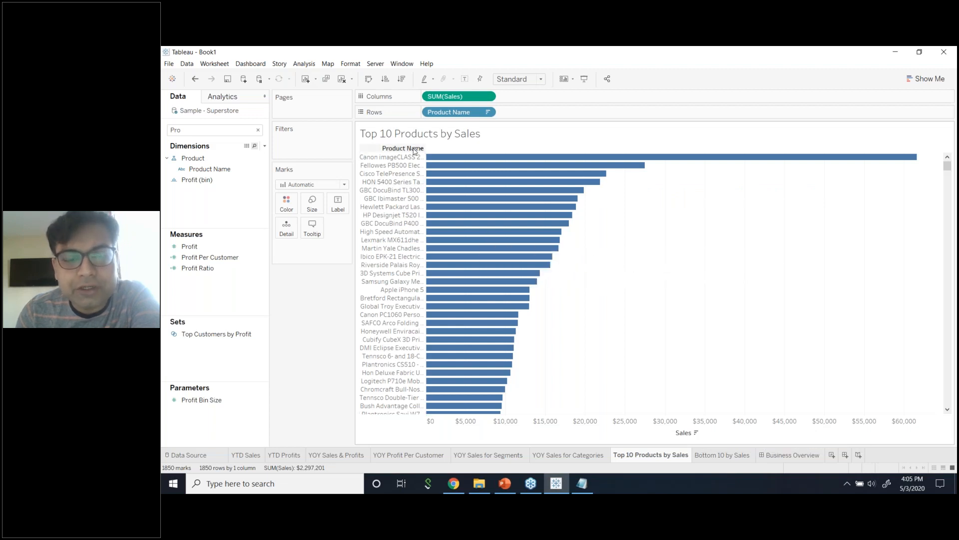
drag(426, 220, 519, 220)
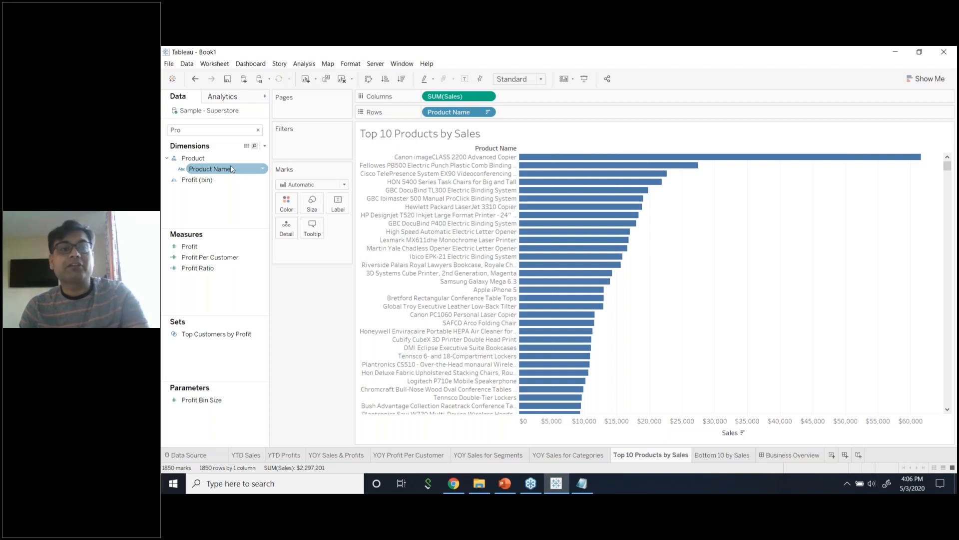
Filter Product Name to the Top 10 by Sum of Sales, then undo a row-height change.
drag(232, 171, 306, 149)
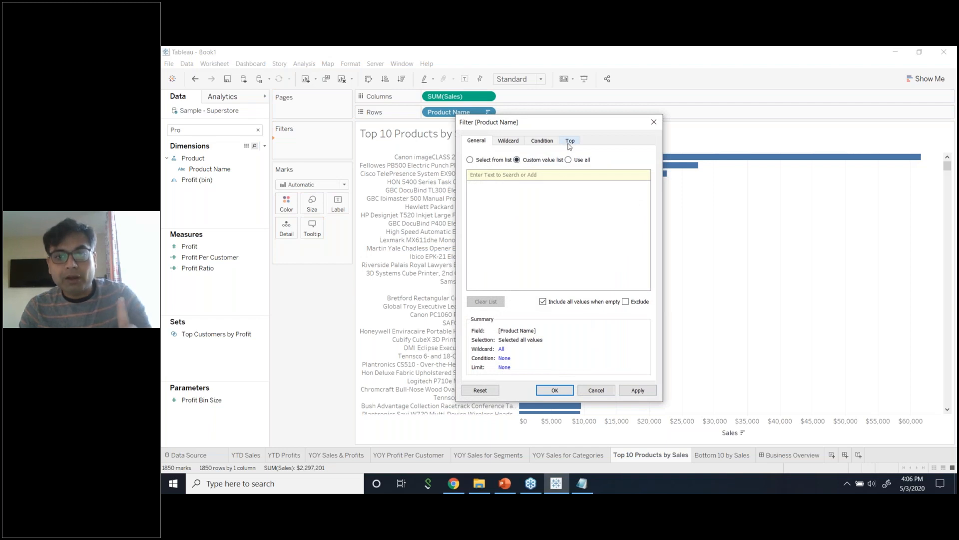
click(570, 142)
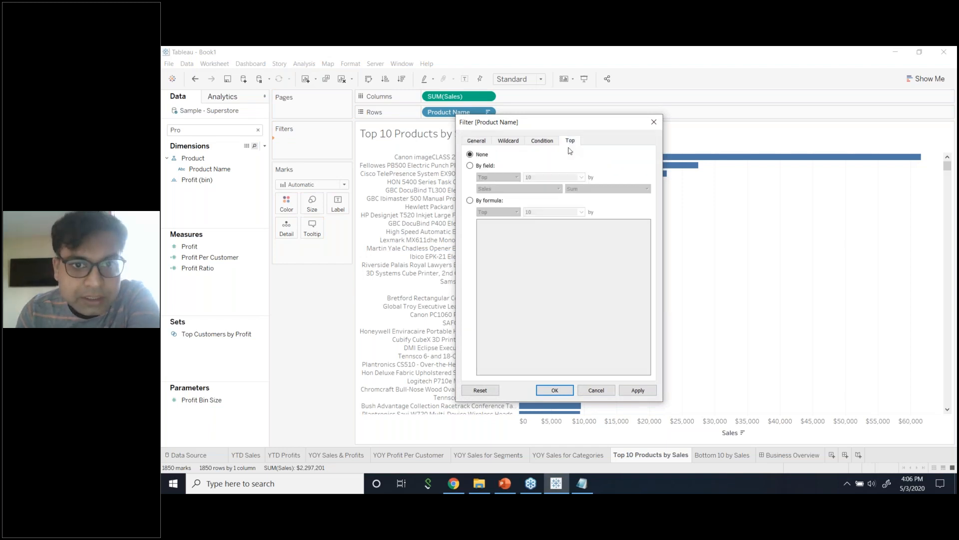
click(470, 167)
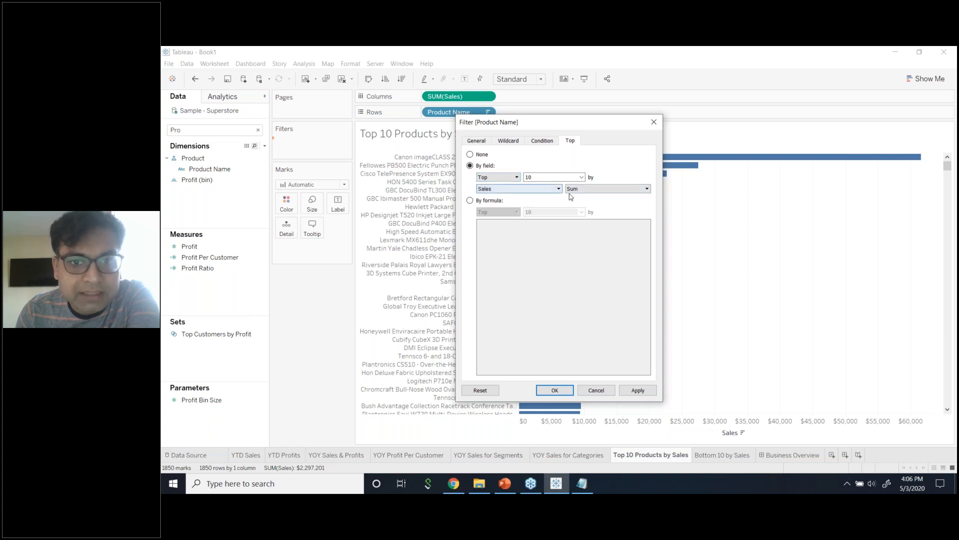
click(651, 391)
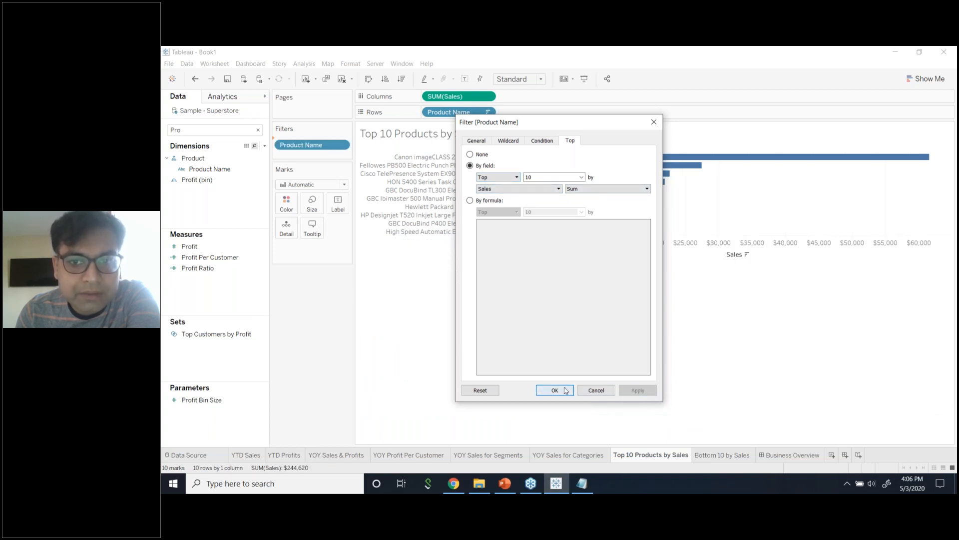
click(572, 390)
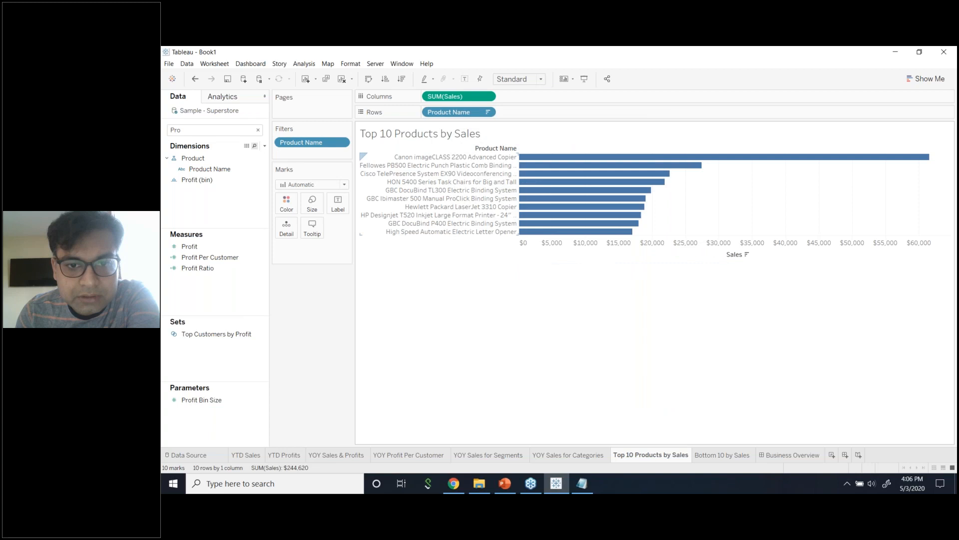
drag(513, 239, 514, 283)
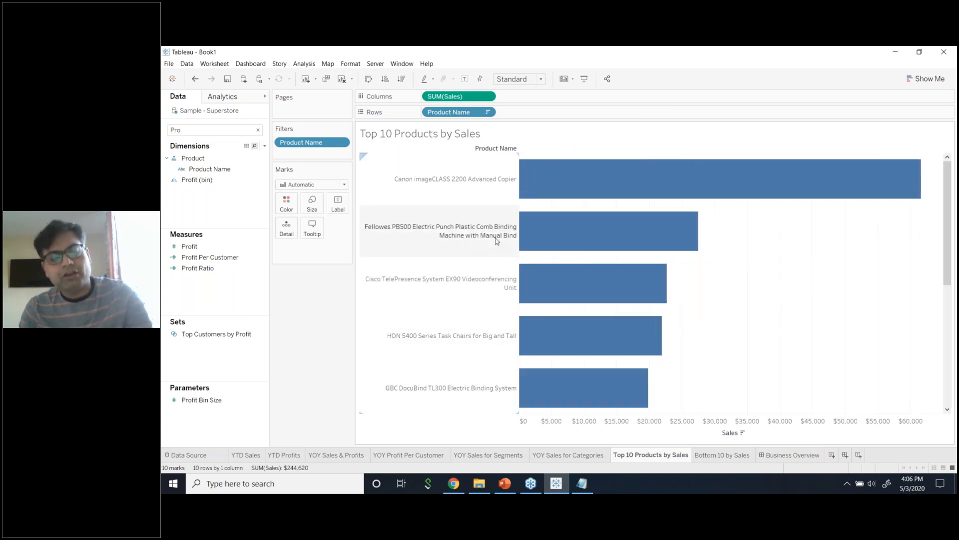
key(ctrl+z)
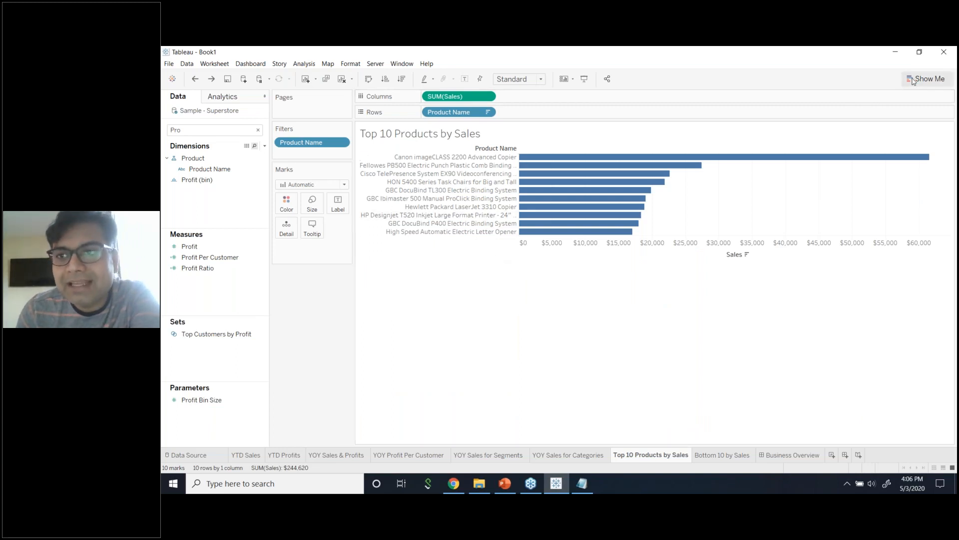
Switch the top 10 products chart to a treemap sized and shaded by Sales ($17,030–$61,600).
click(918, 81)
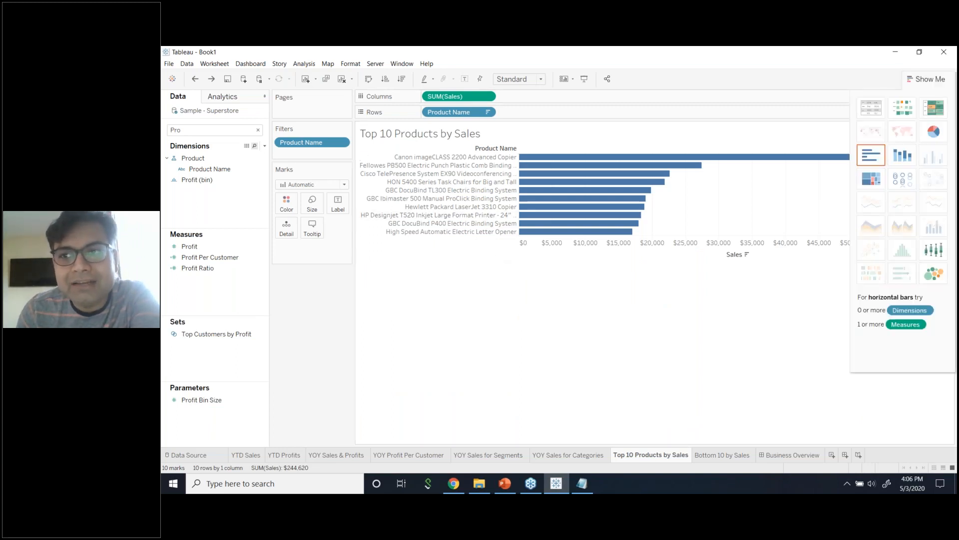
click(870, 179)
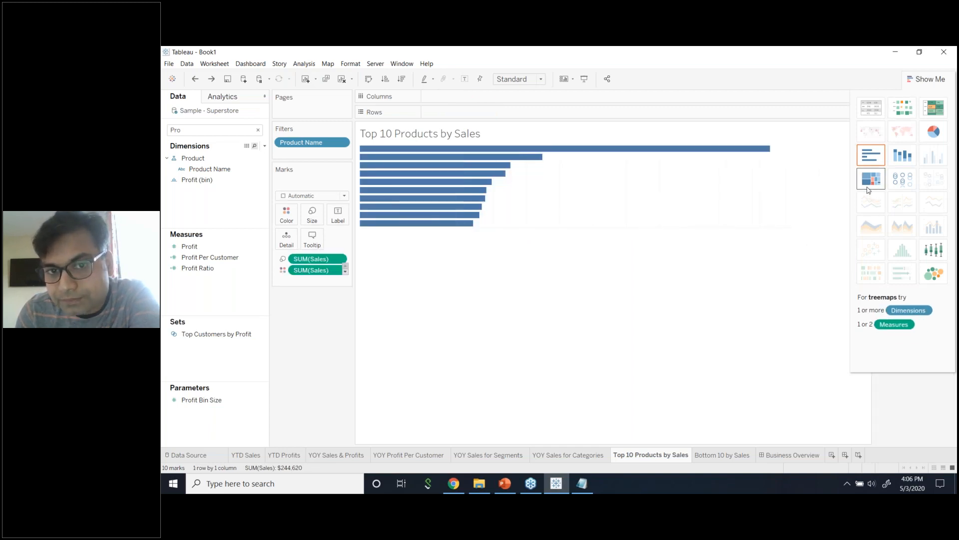
click(925, 79)
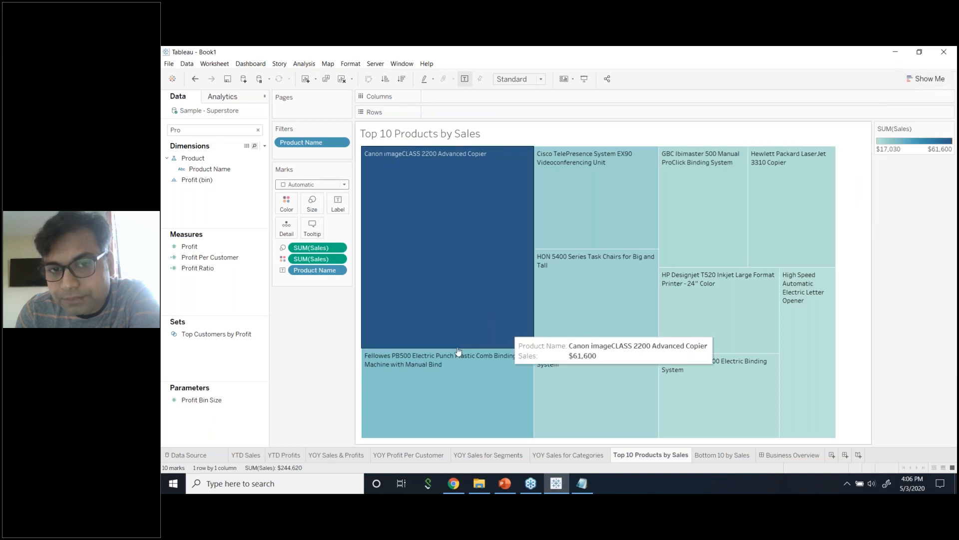
mouse_move(502, 239)
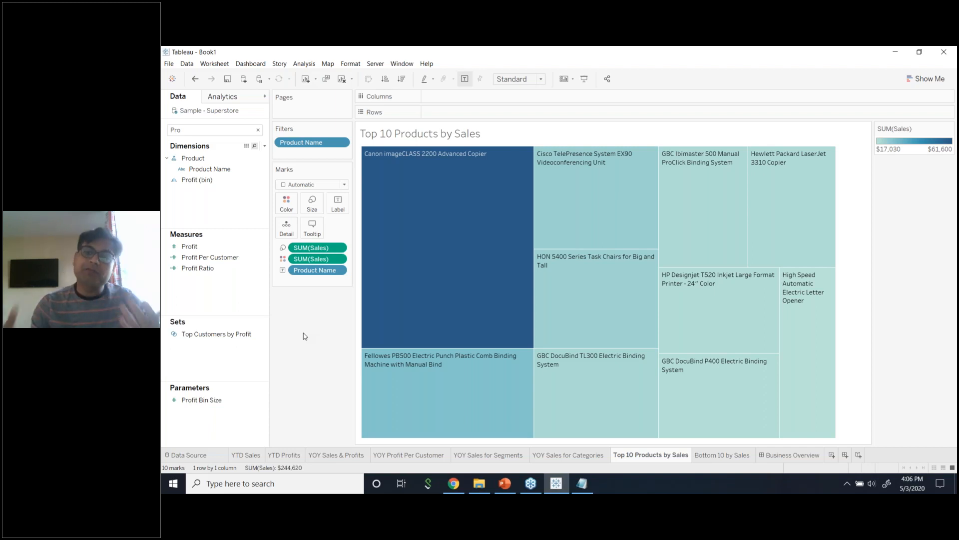
mouse_move(451, 380)
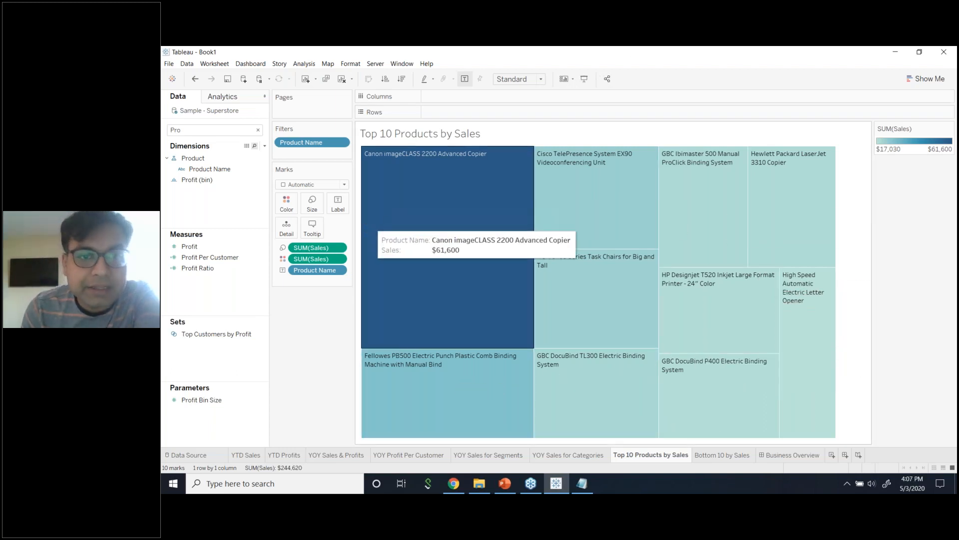
Preview the Sales colours as a reversed Temperature Diverging palette.
click(285, 209)
click(314, 234)
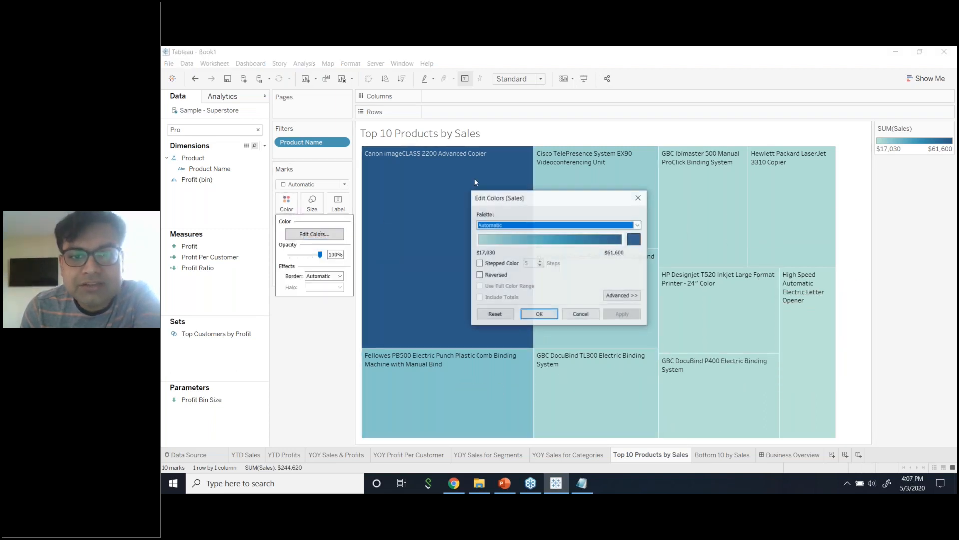
click(573, 228)
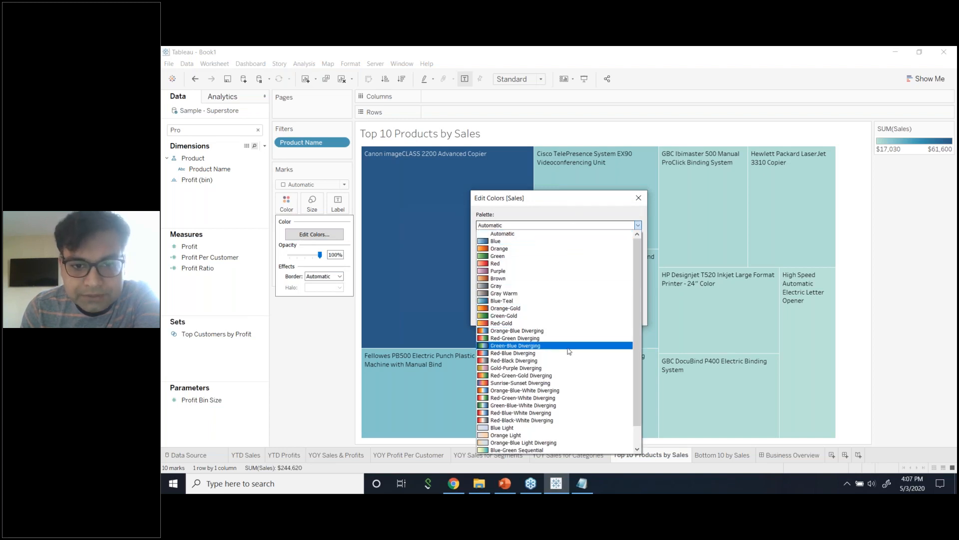
scroll(566, 355, down, 1)
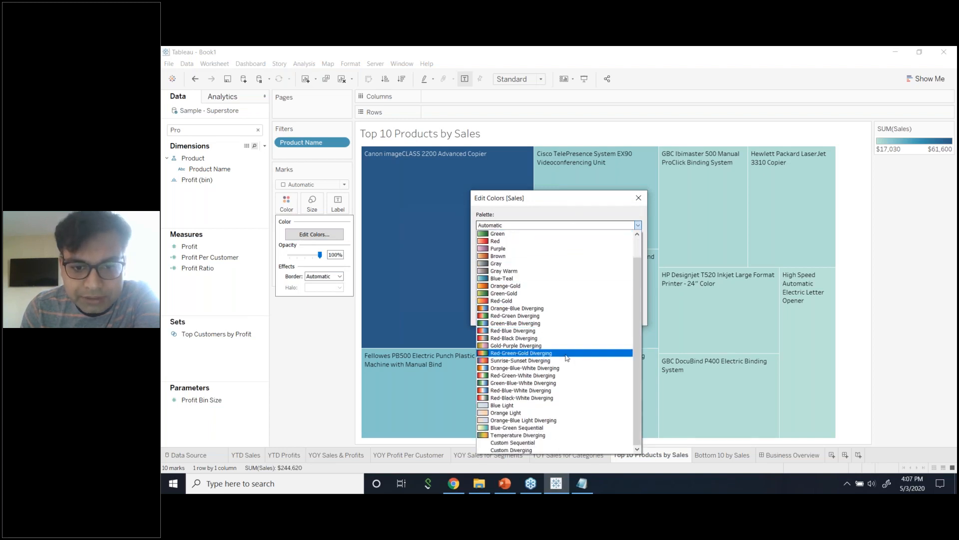
click(523, 436)
click(622, 316)
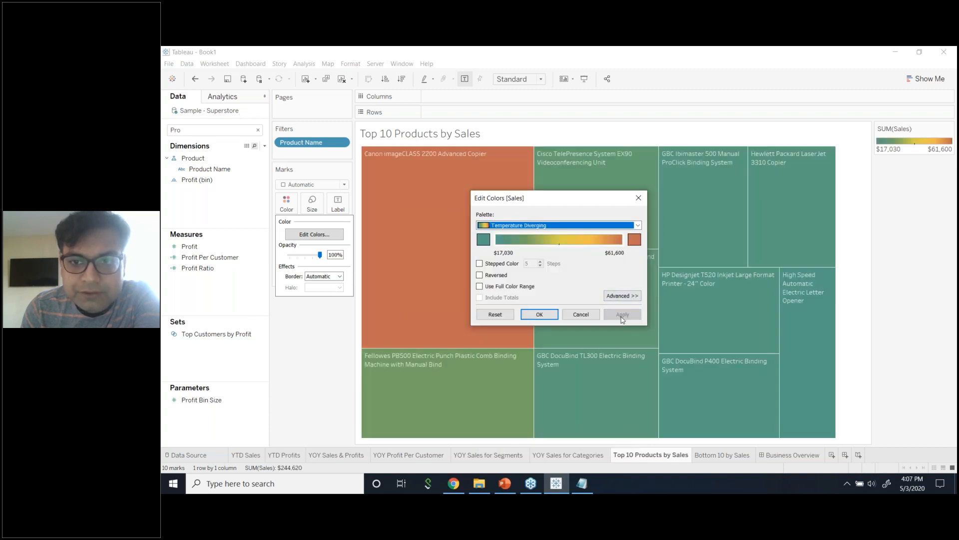
click(480, 274)
click(622, 314)
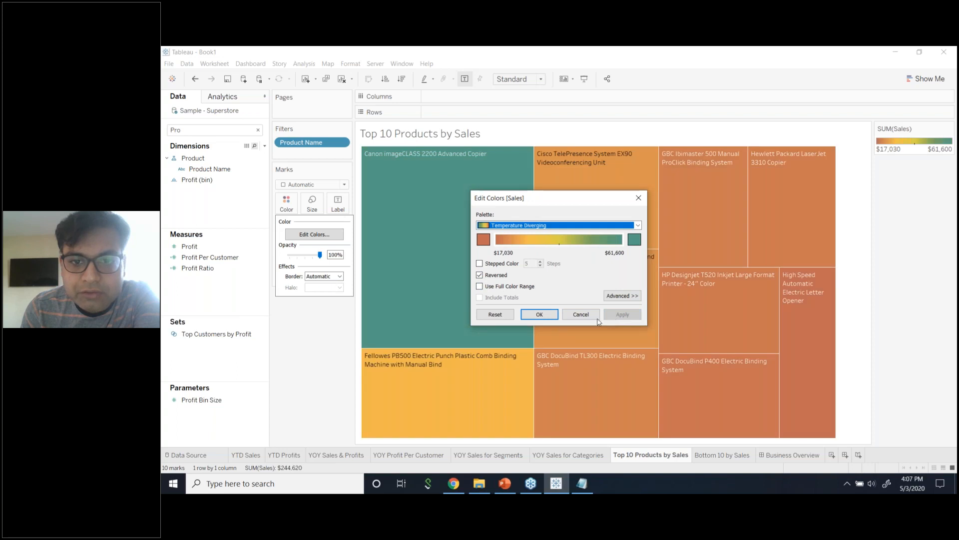
Switch the Sales colours to the unreversed Purple palette and confirm it.
click(552, 225)
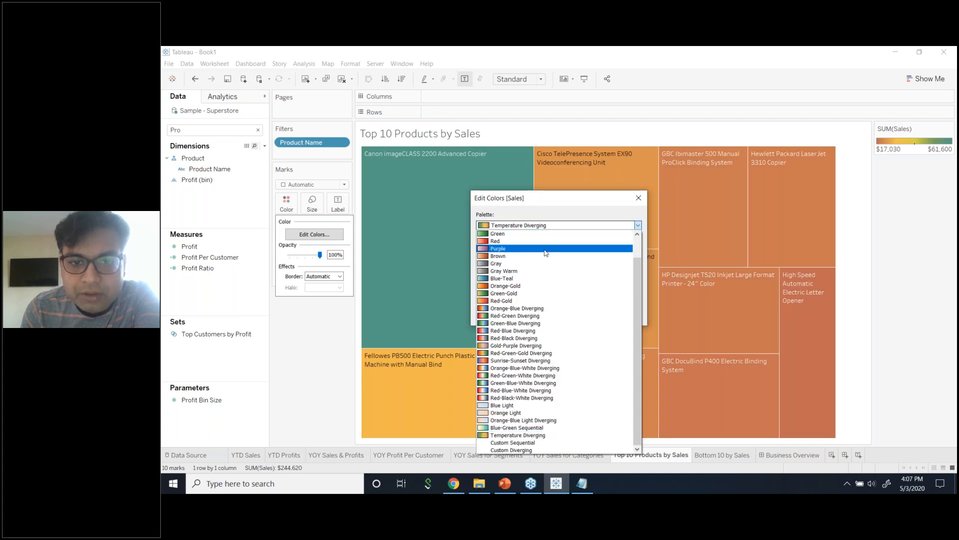
click(547, 248)
click(487, 277)
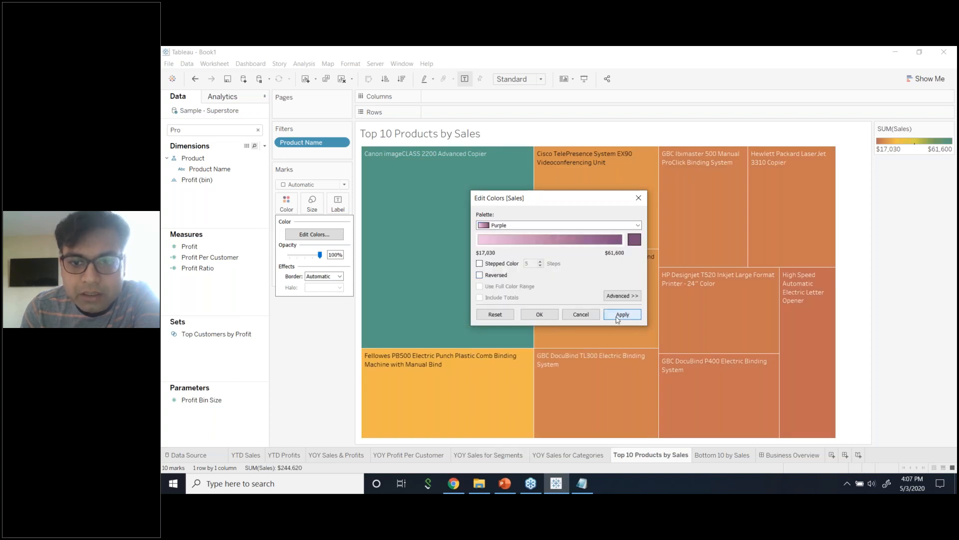
click(618, 316)
click(548, 318)
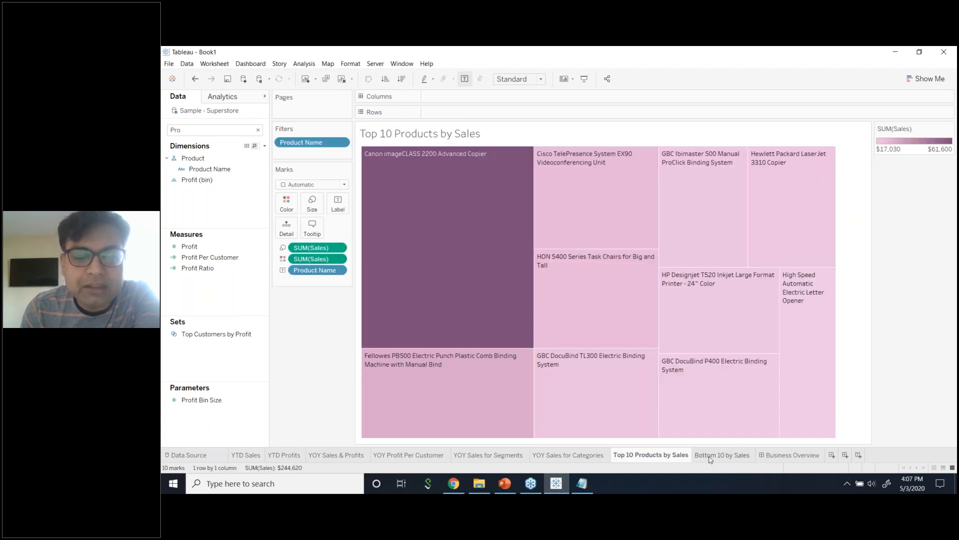
click(710, 460)
click(670, 459)
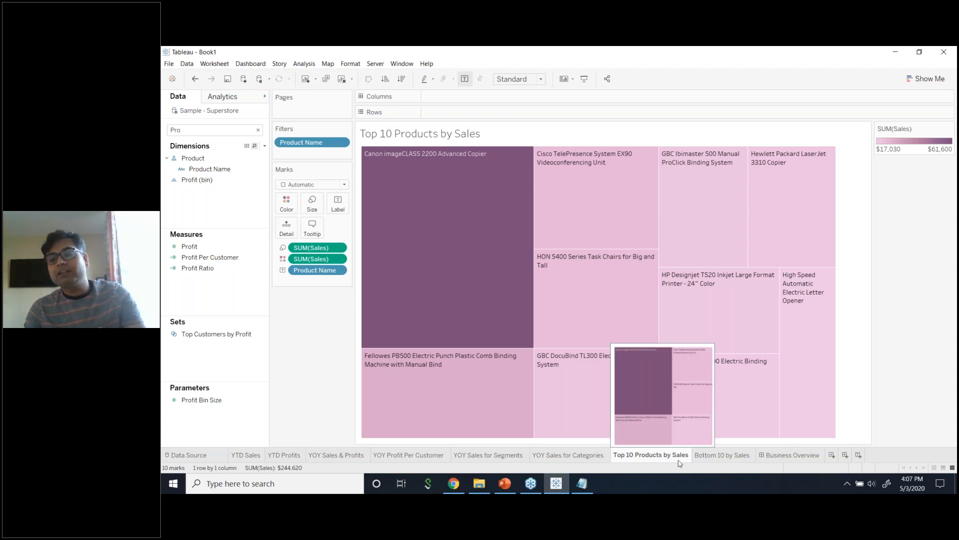
click(733, 459)
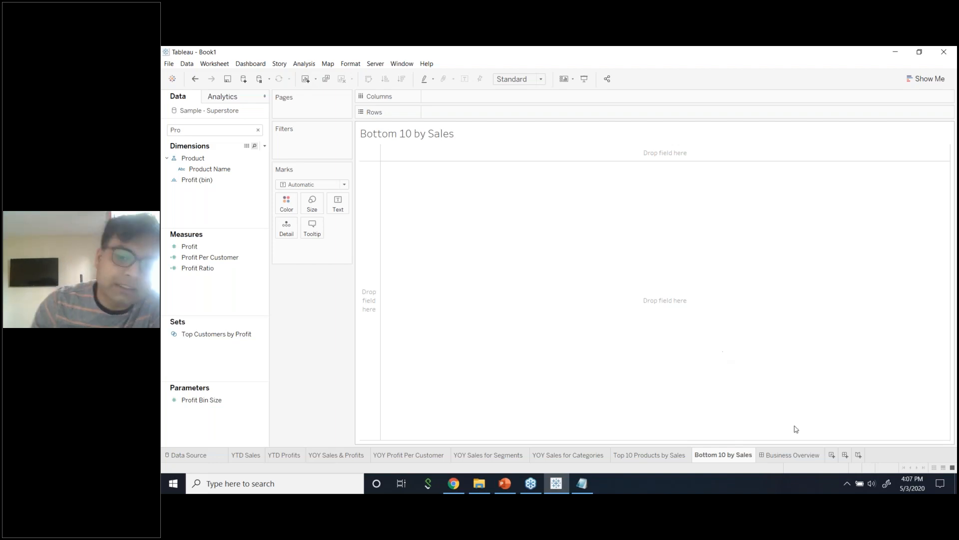
click(664, 454)
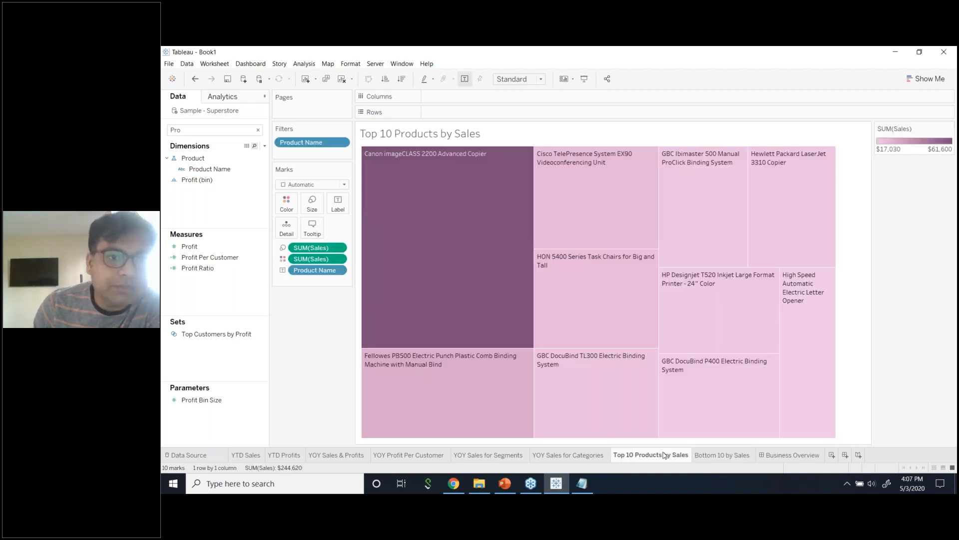
click(341, 143)
click(338, 158)
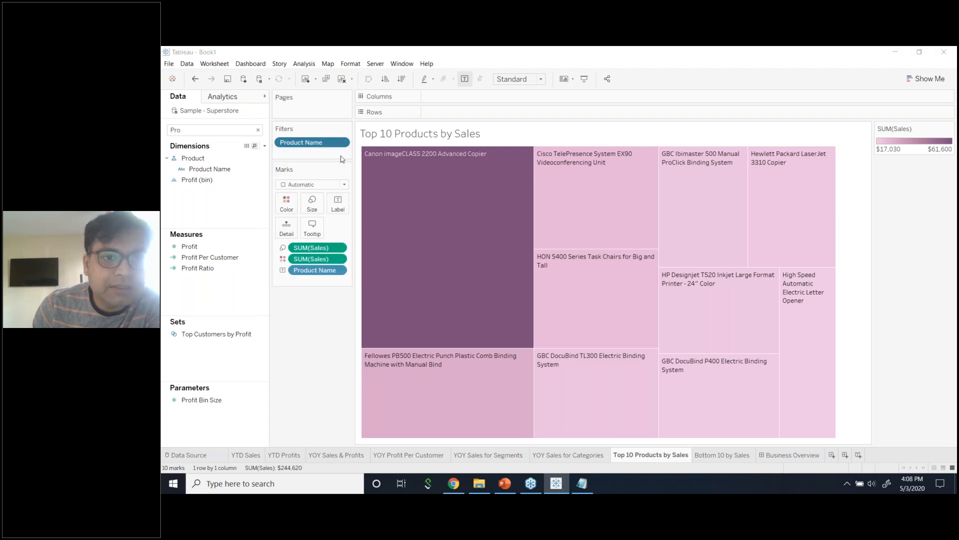
click(568, 142)
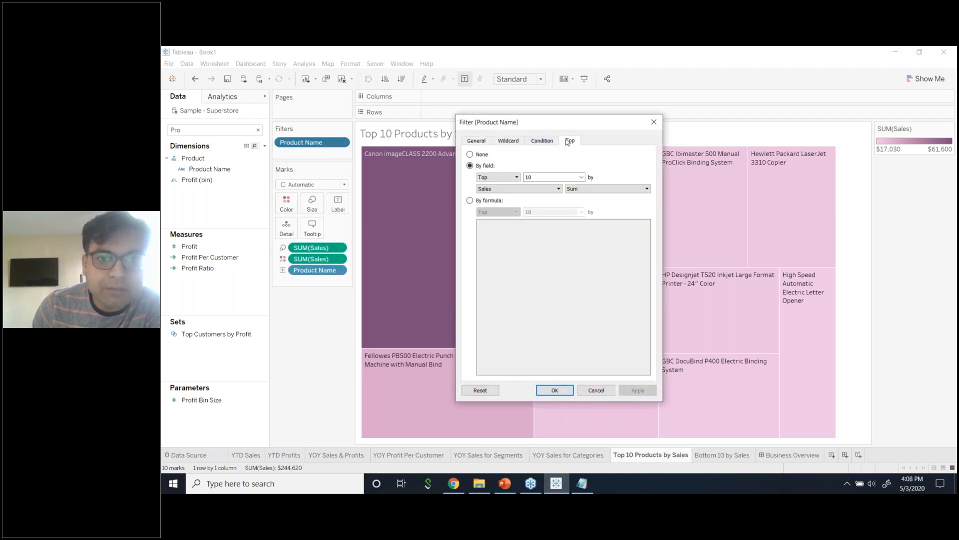
click(510, 178)
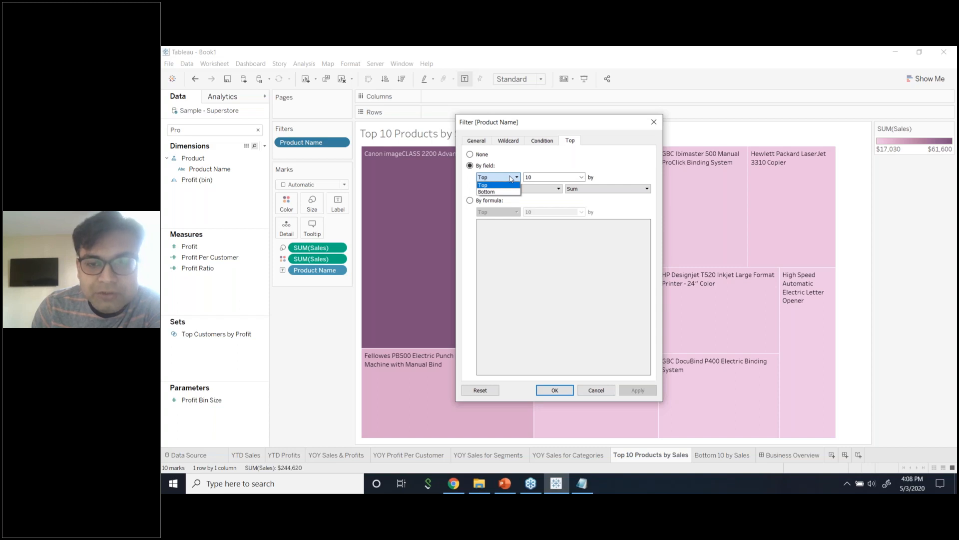
click(606, 156)
click(654, 122)
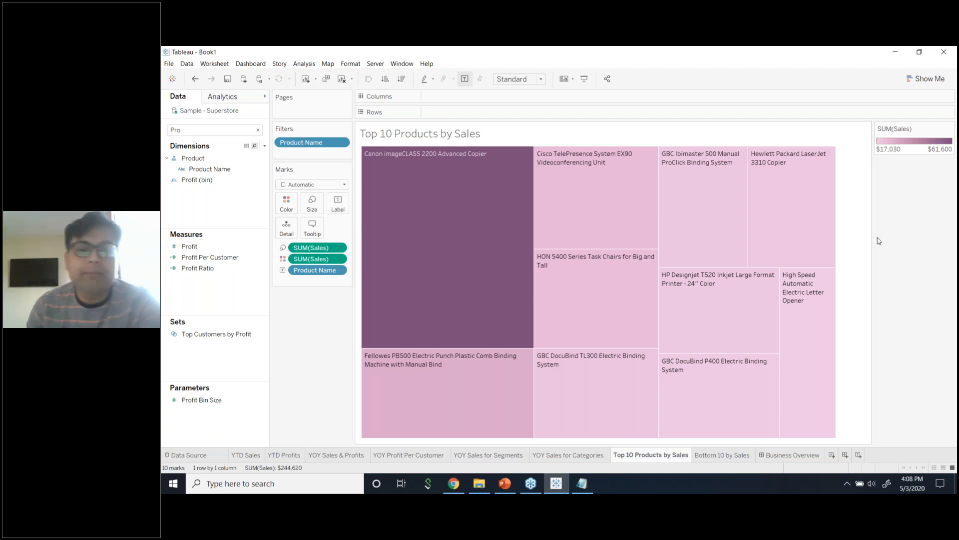
Clear the Top 10 Products by Sales sheet to start over.
click(218, 65)
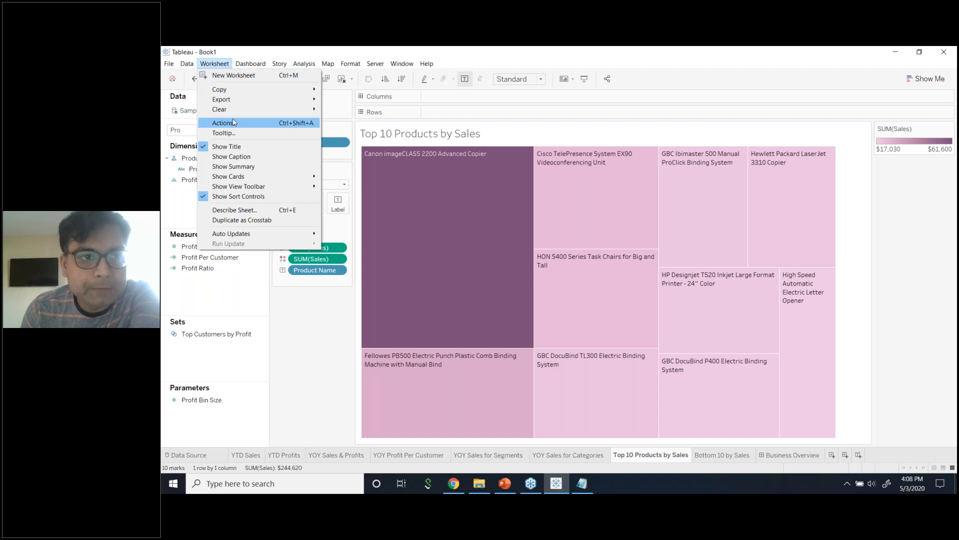
mouse_move(244, 109)
click(339, 110)
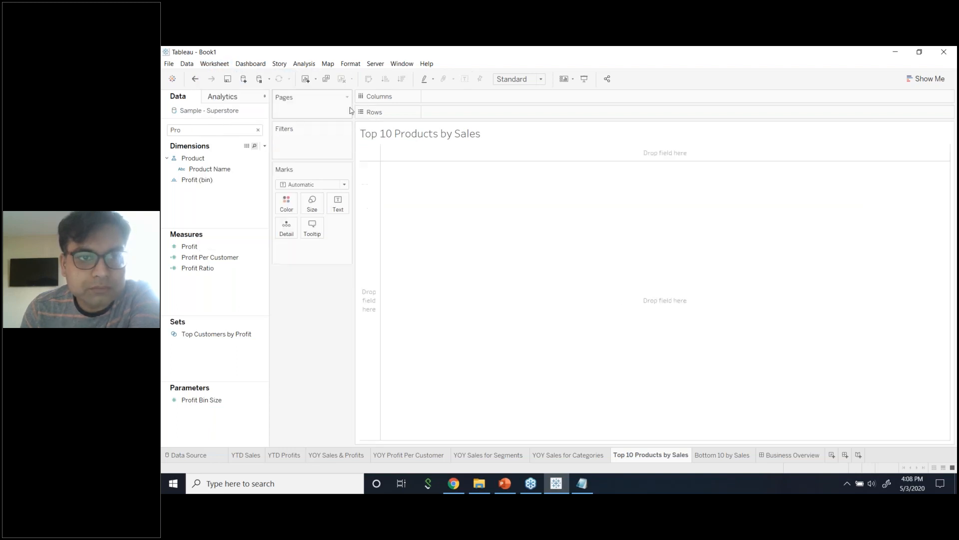
Try and cancel a Product Name top-N filter, then put Product Name on Rows instead.
click(204, 170)
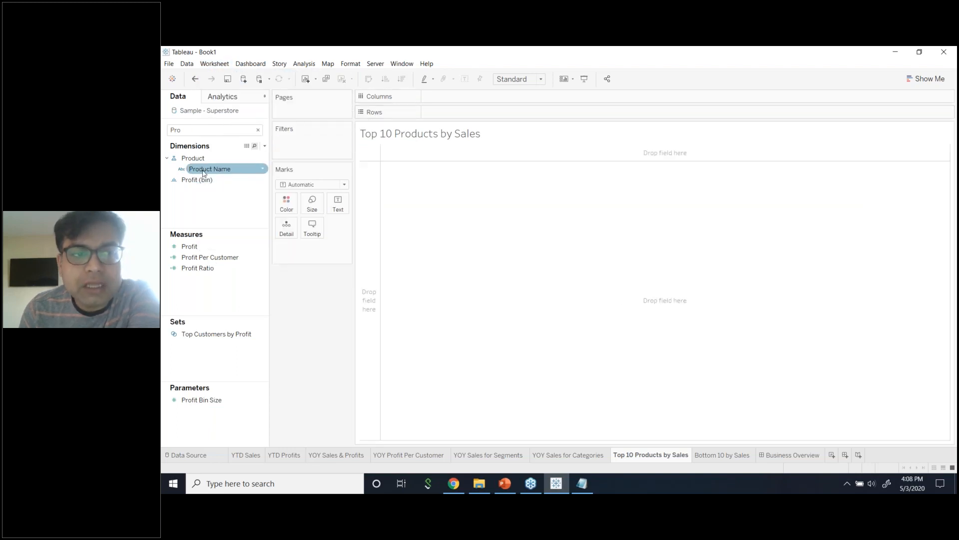
drag(204, 172, 299, 147)
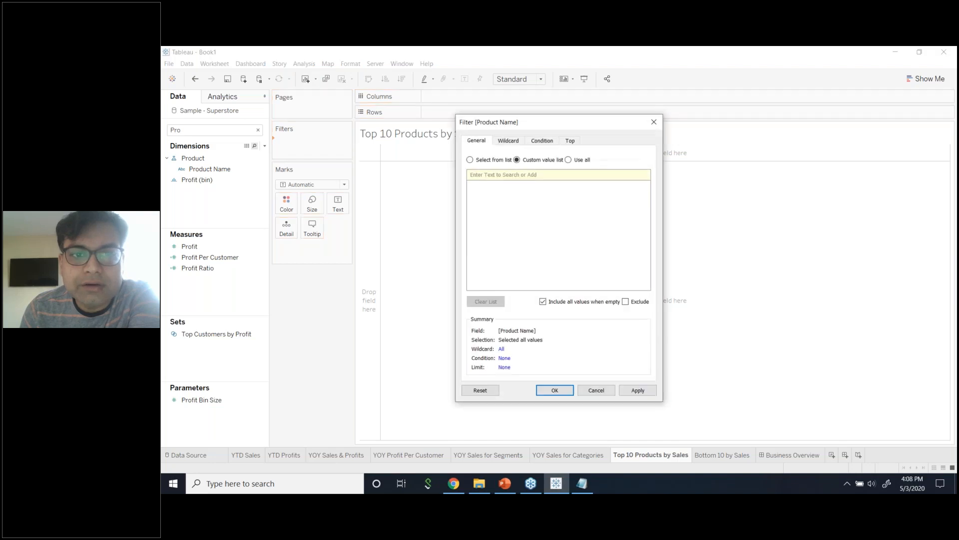
click(653, 122)
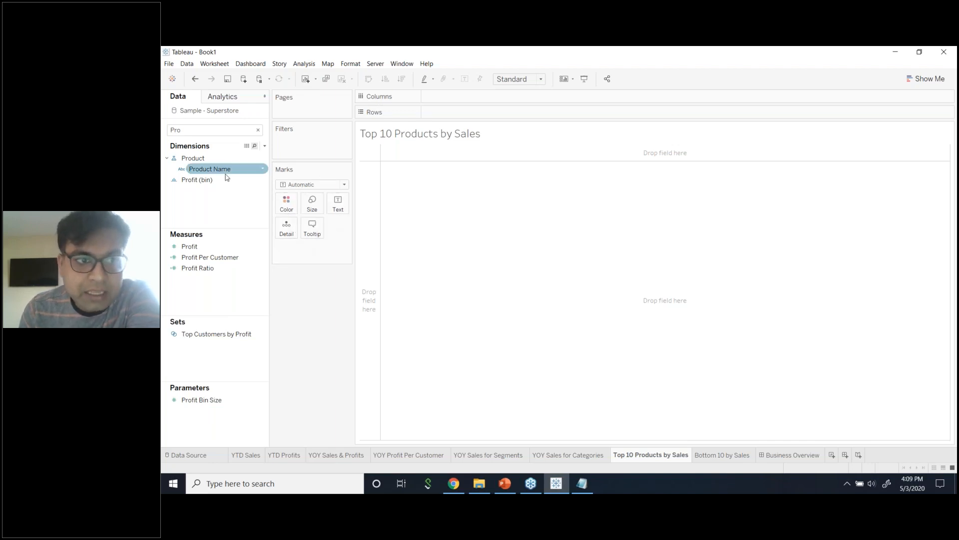
drag(210, 169, 308, 146)
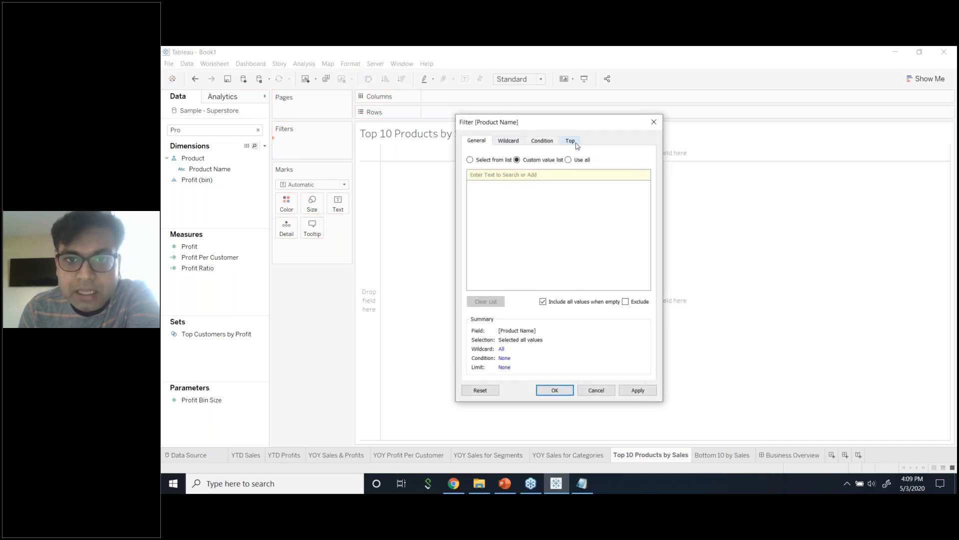
click(571, 141)
click(470, 167)
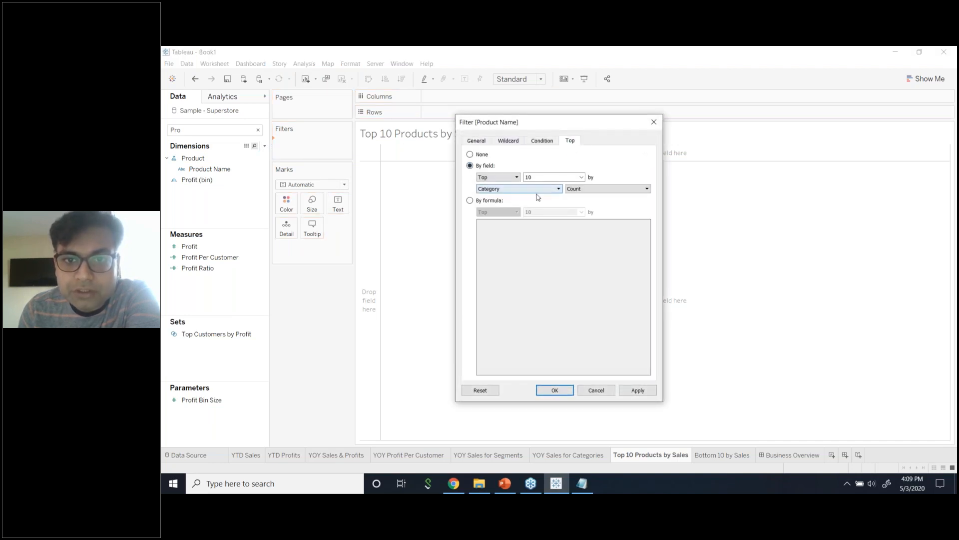
click(539, 194)
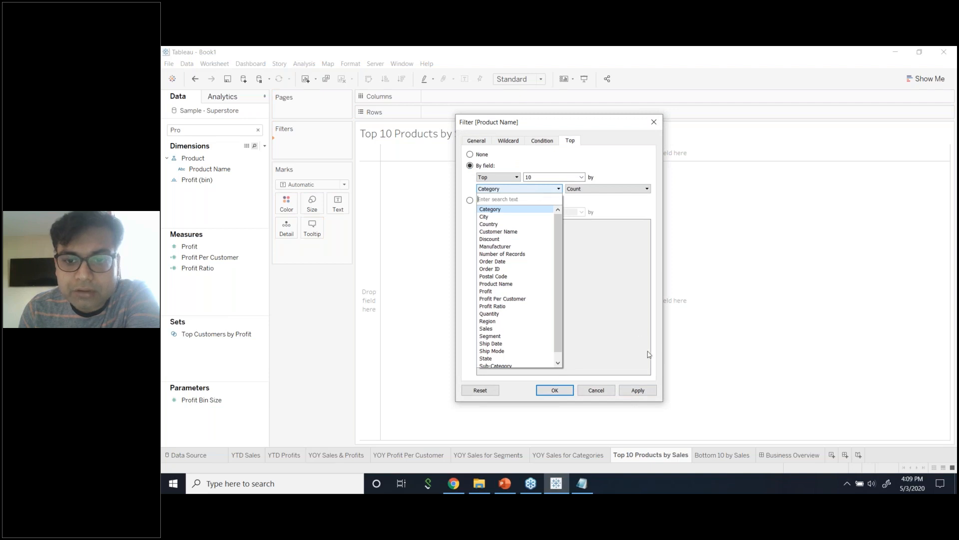
click(626, 384)
click(596, 390)
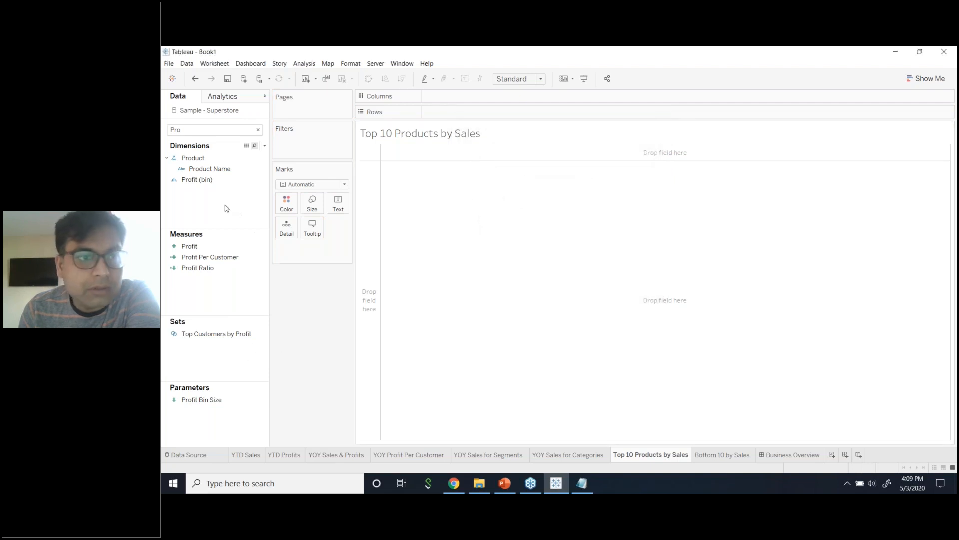
click(210, 247)
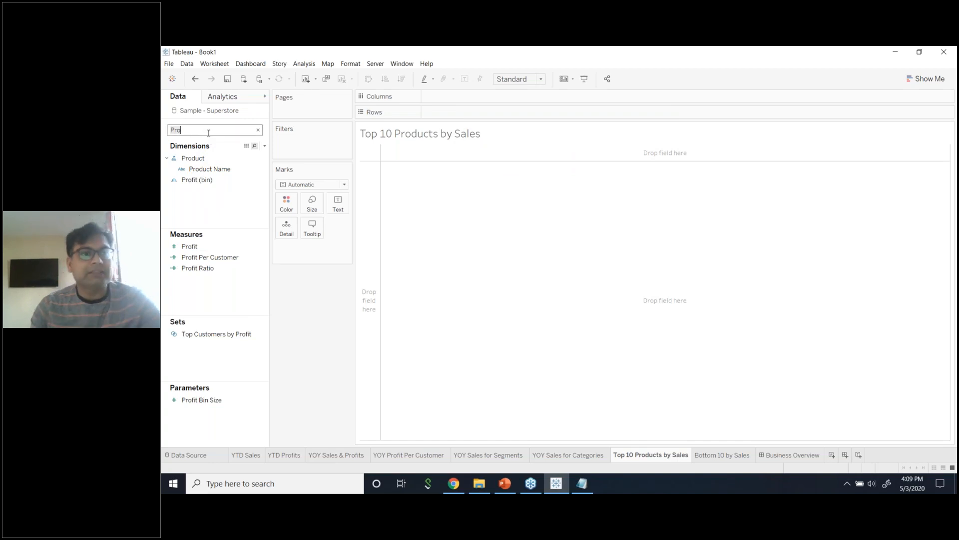
drag(210, 169, 462, 120)
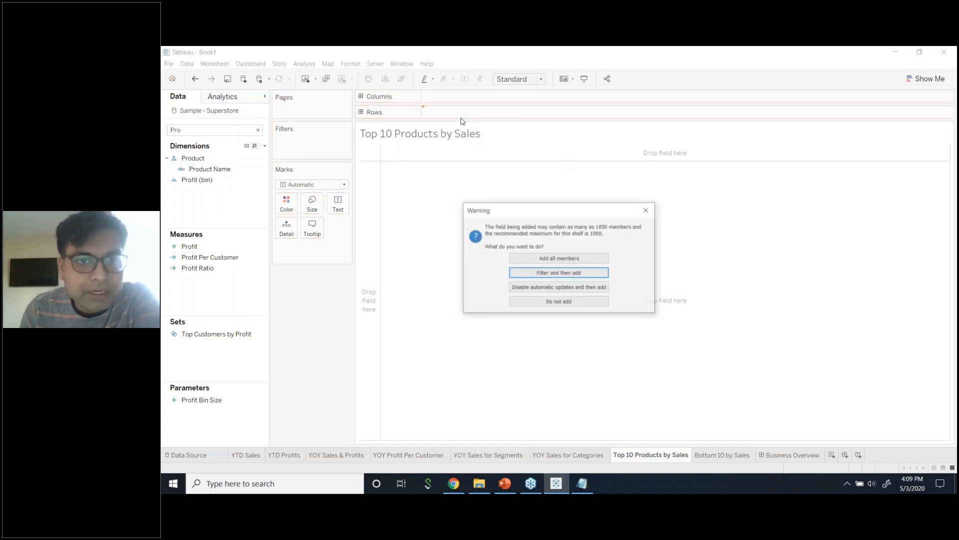
Keep all 1850 product members and add Sales to Rows.
click(537, 257)
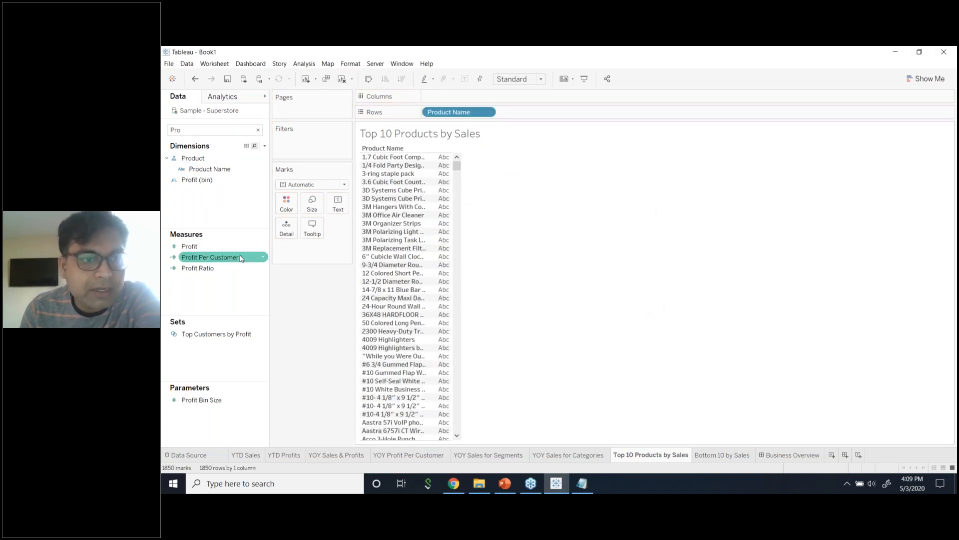
click(258, 130)
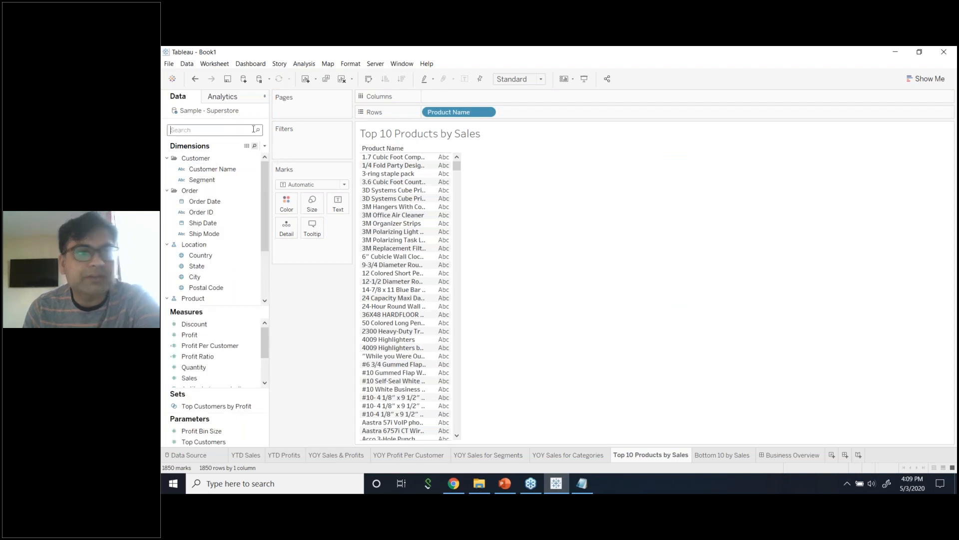
text(sa)
drag(189, 232, 494, 126)
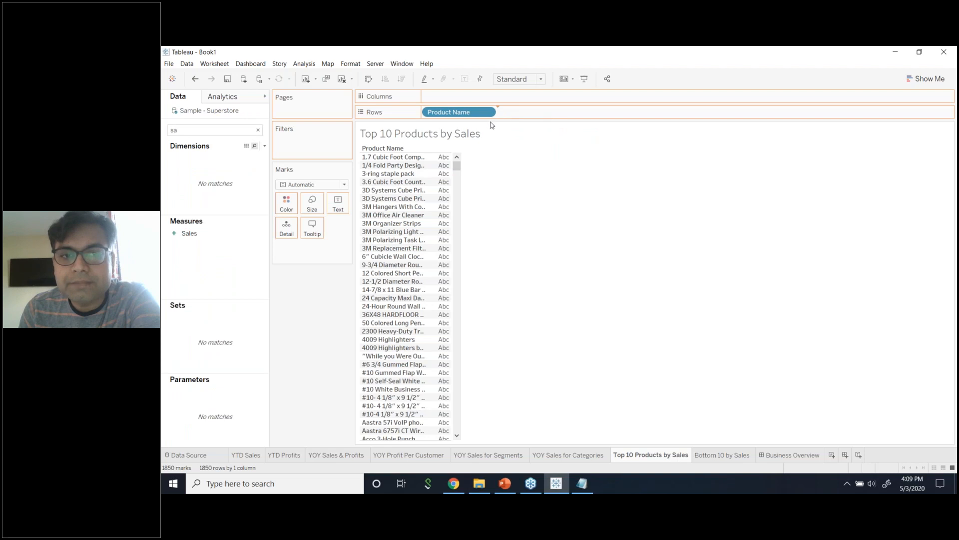
Turn the view into horizontal bars sorted by Sales, highest first.
click(926, 78)
click(870, 155)
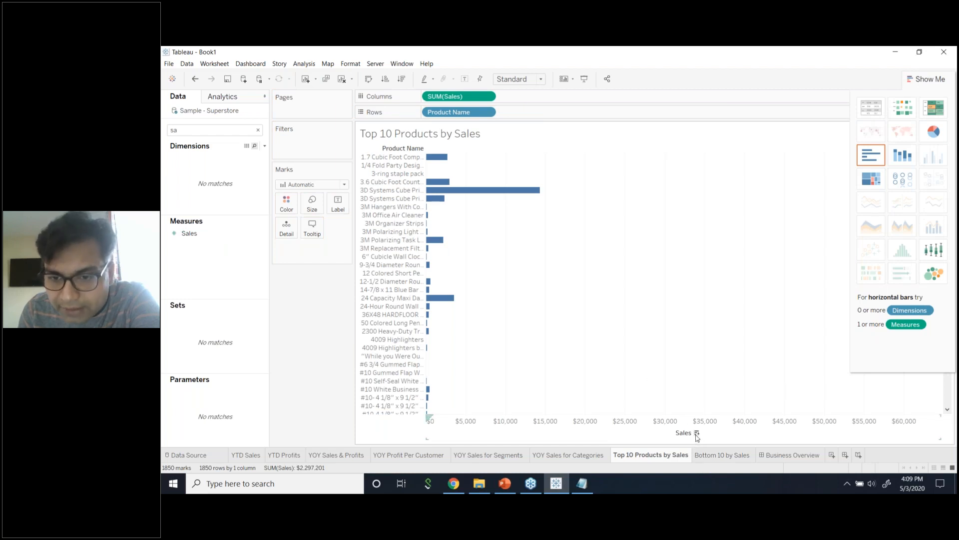
click(402, 79)
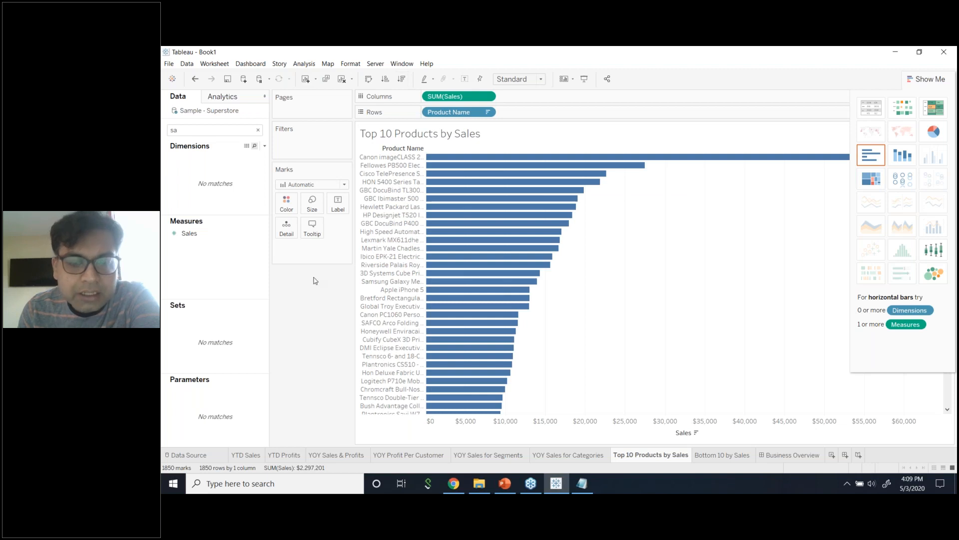
click(924, 80)
mouse_move(500, 279)
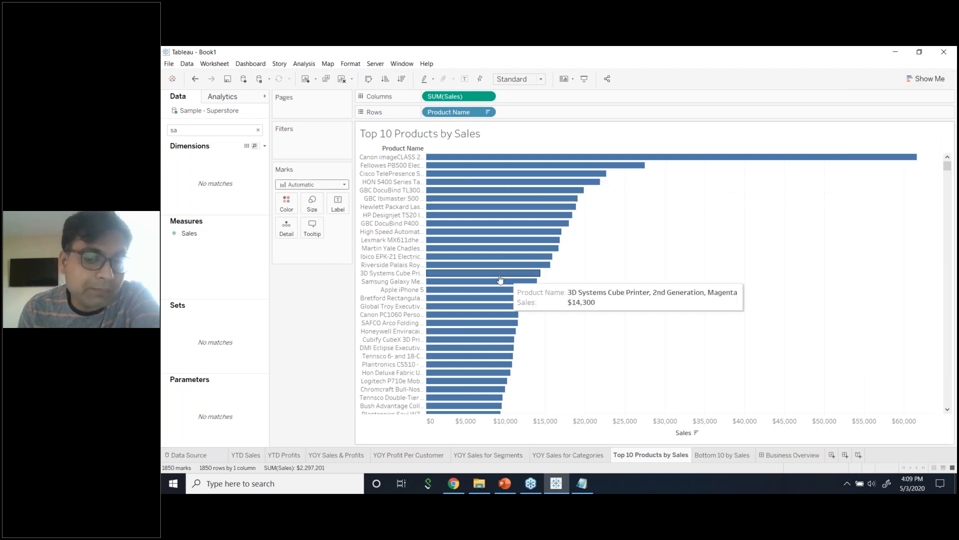
scroll(609, 327, down, 12)
scroll(610, 326, up, 12)
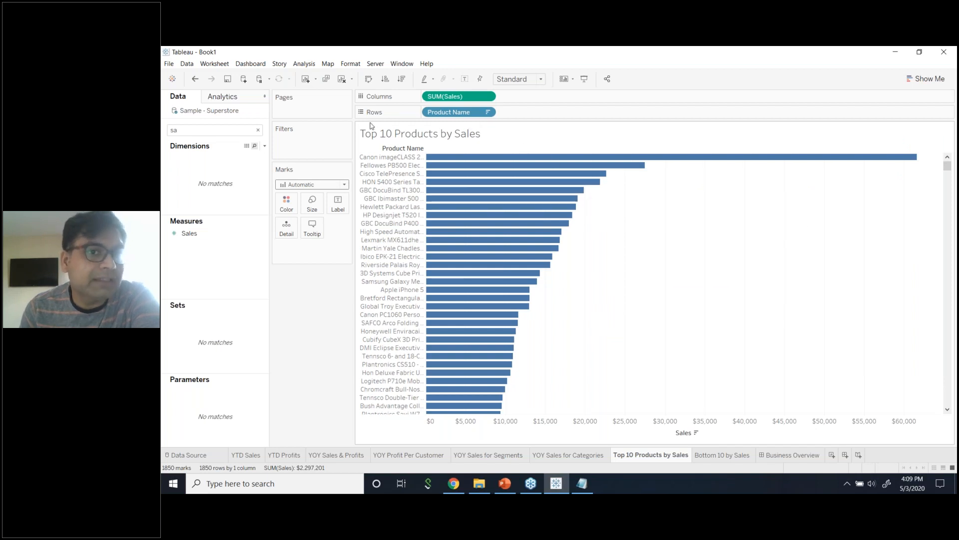
click(233, 129)
key(BackSpace)
key(BackSpace)
text(Pro)
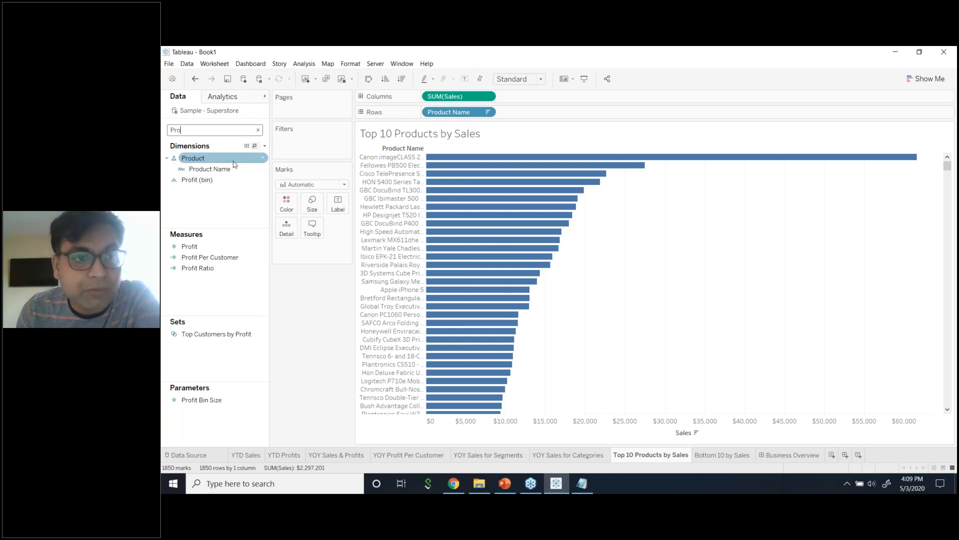
Filter Product Name to the top 10 by Sum of Sales and widen the name column.
drag(209, 168, 282, 139)
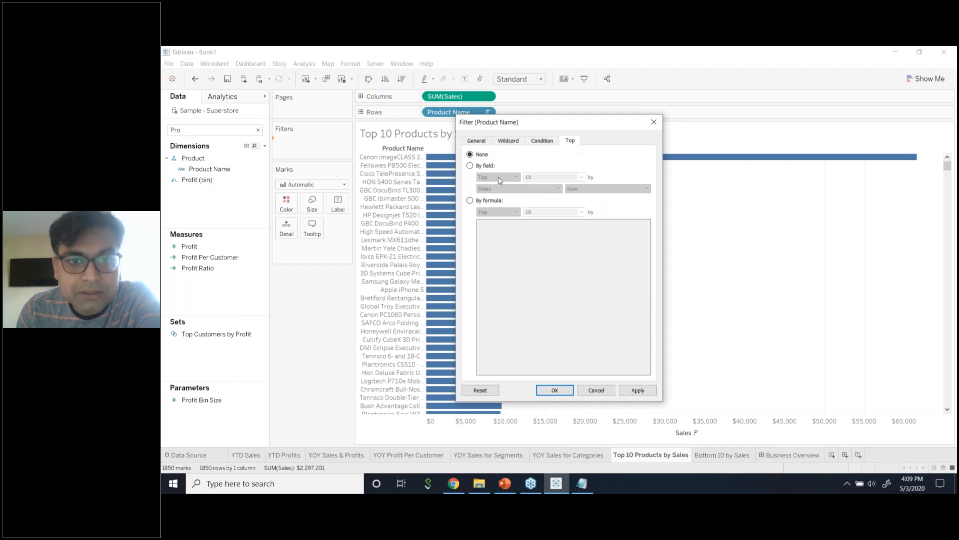
click(470, 166)
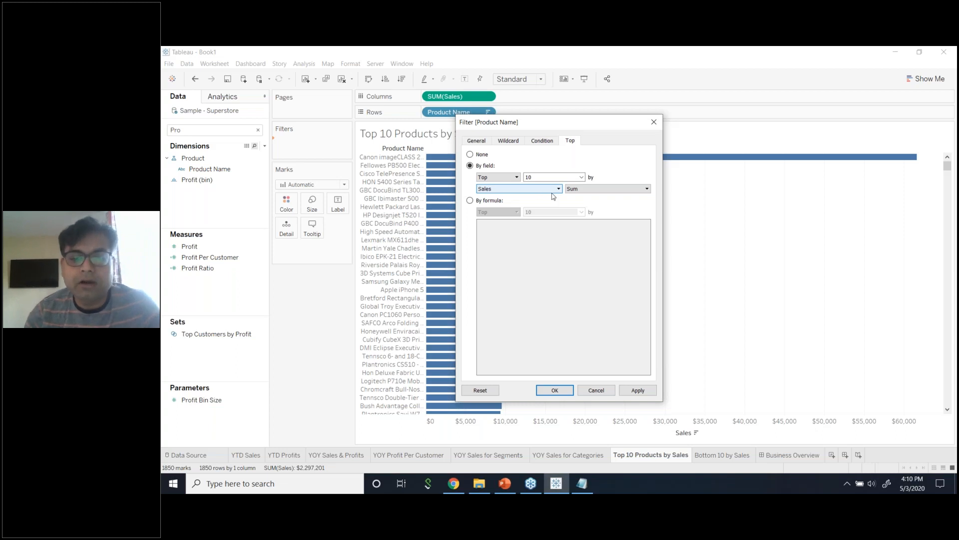
click(627, 390)
click(555, 391)
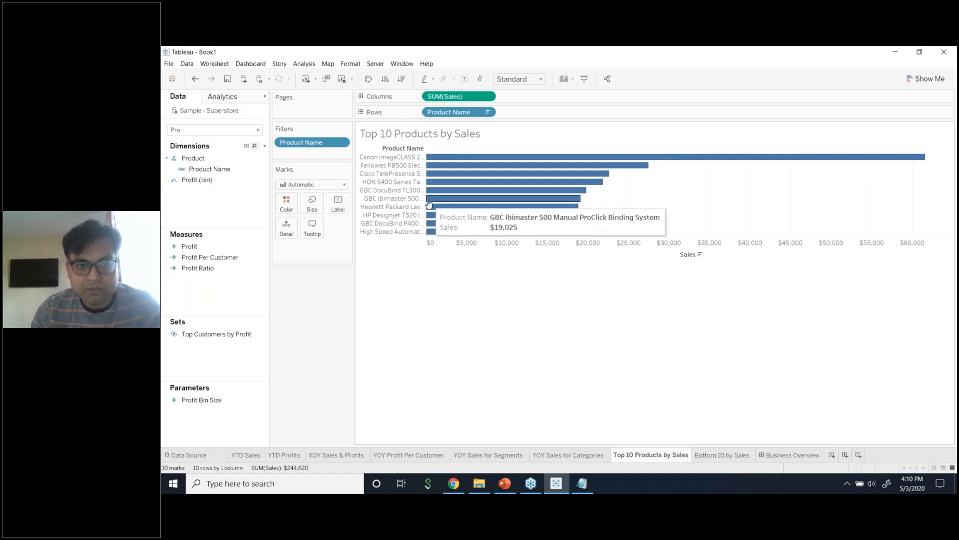
drag(557, 199, 557, 199)
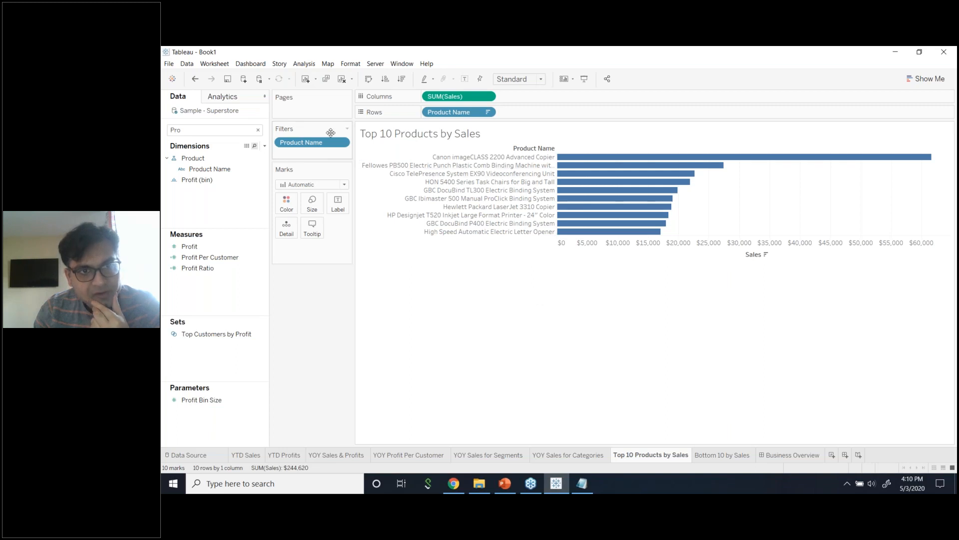
Bring back the Filters card with Worksheet > Show Cards > Filters Shelf.
click(348, 128)
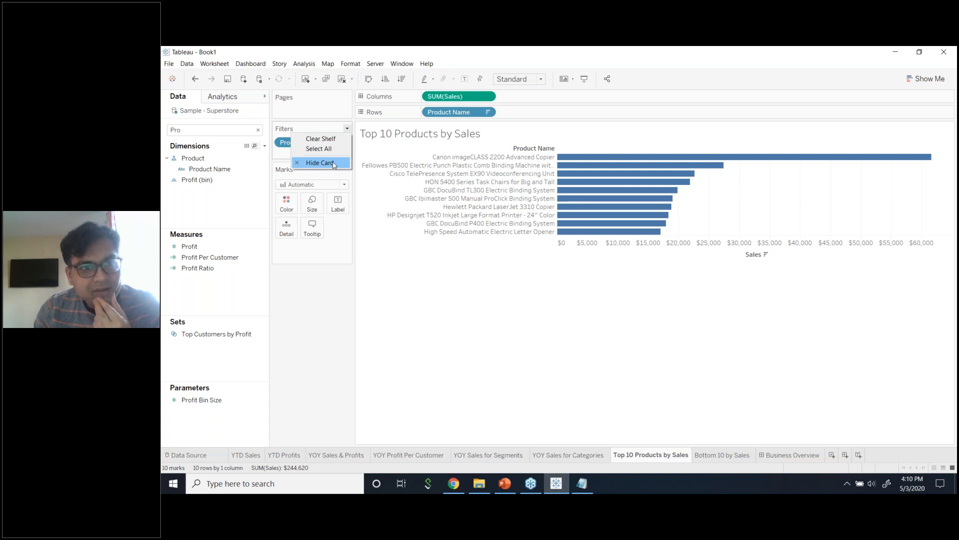
click(294, 313)
click(347, 128)
click(346, 163)
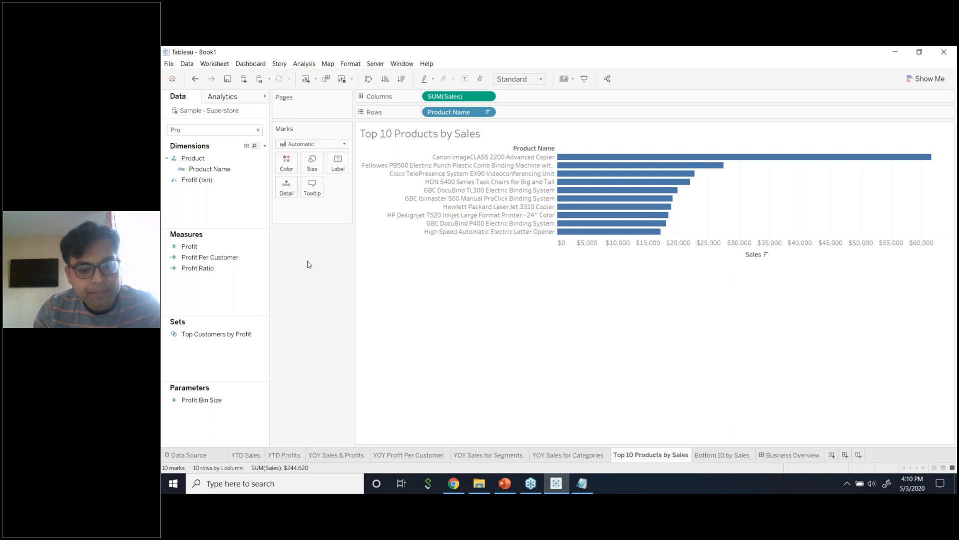
key(ctrl+z)
key(ctrl+z)
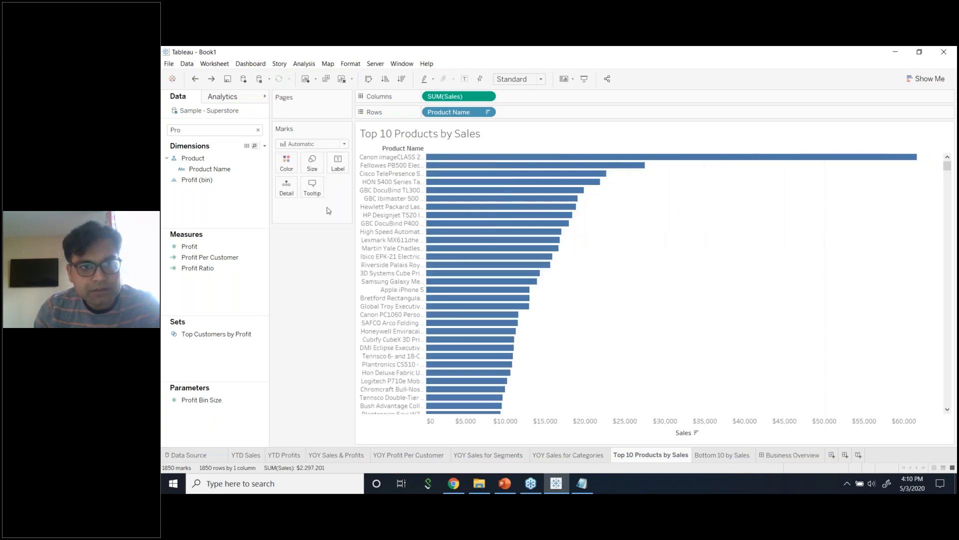
click(214, 64)
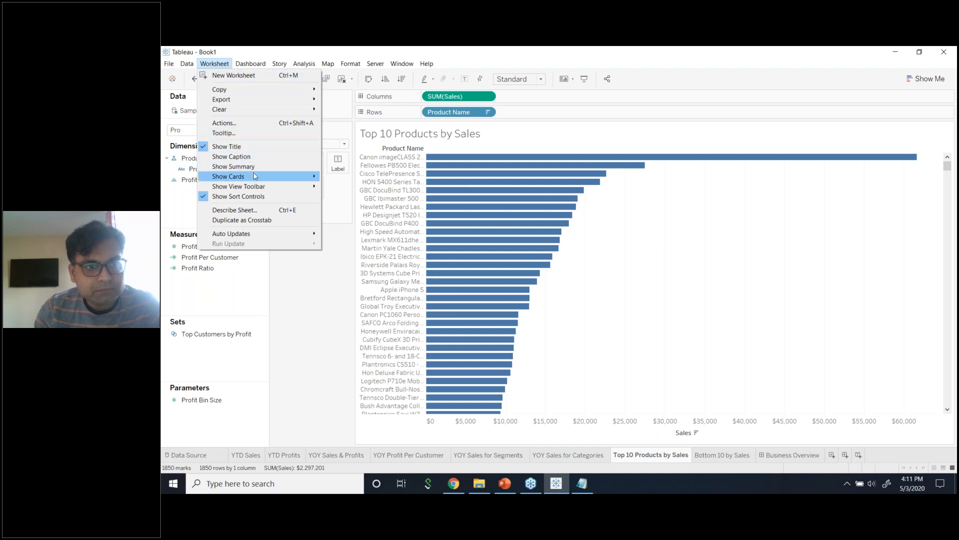
mouse_move(258, 177)
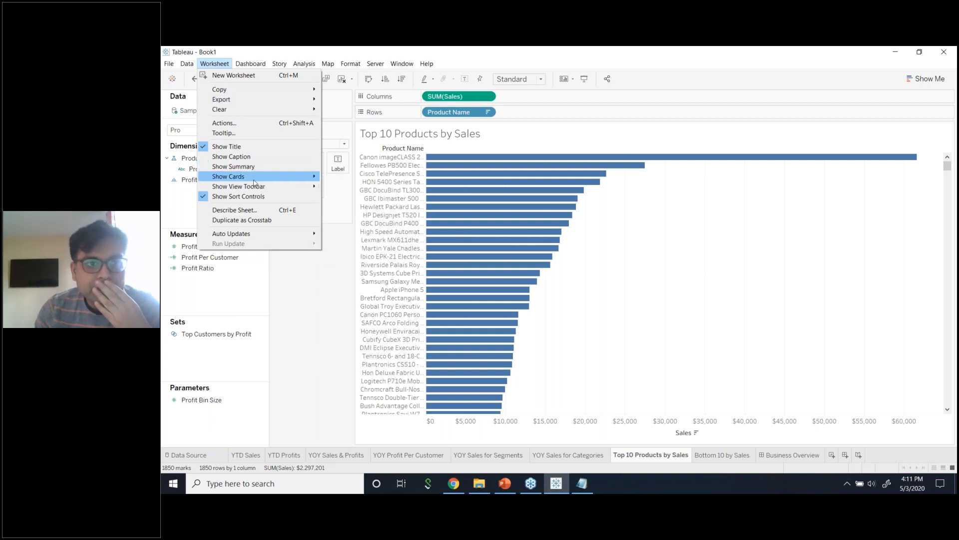
mouse_move(299, 177)
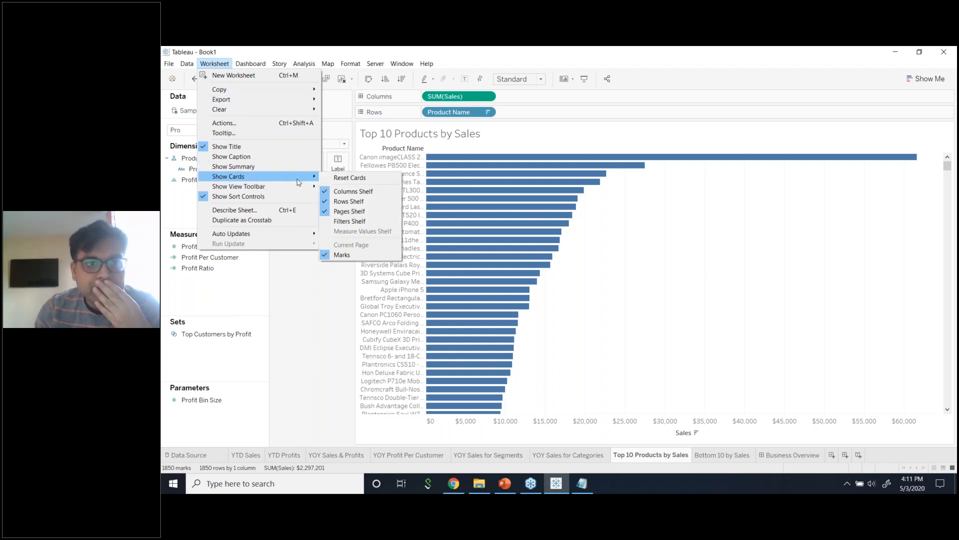
click(346, 222)
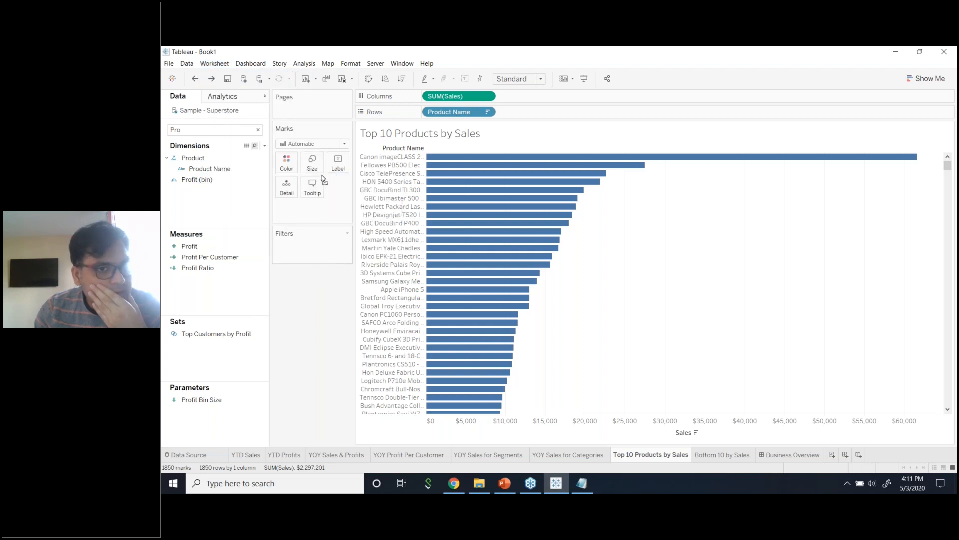
Move Marks under Filters and re-add a Product Name filter for top 10 by Sum of Sales.
drag(321, 134, 319, 269)
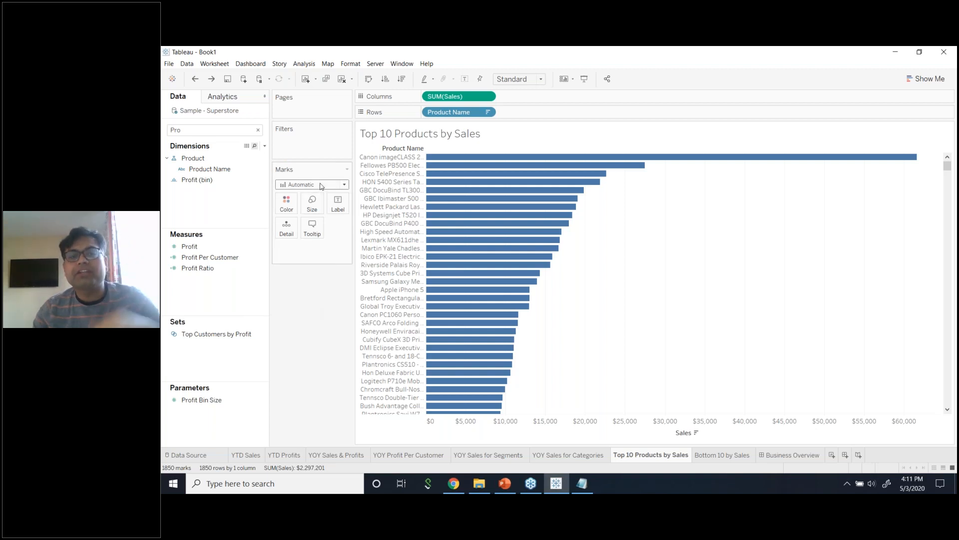
drag(213, 168, 305, 143)
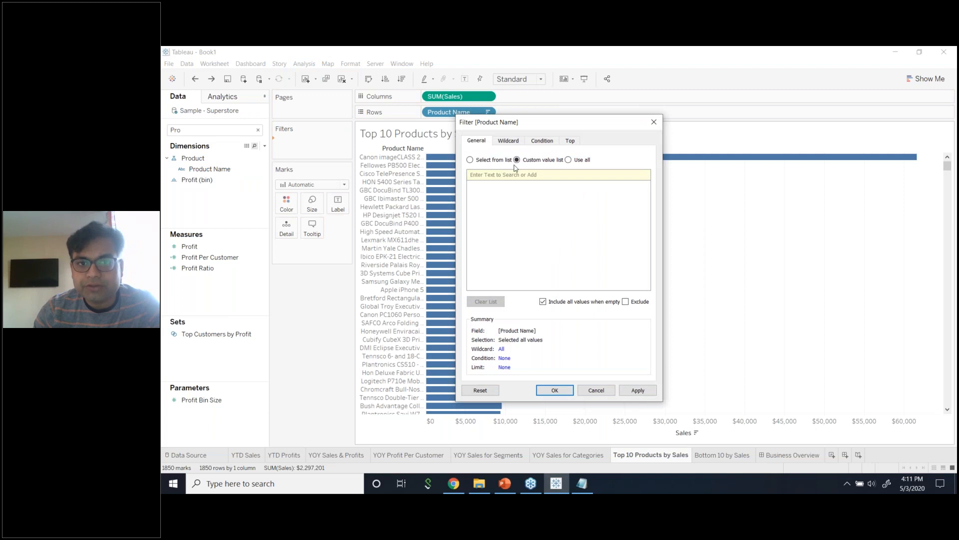
click(570, 141)
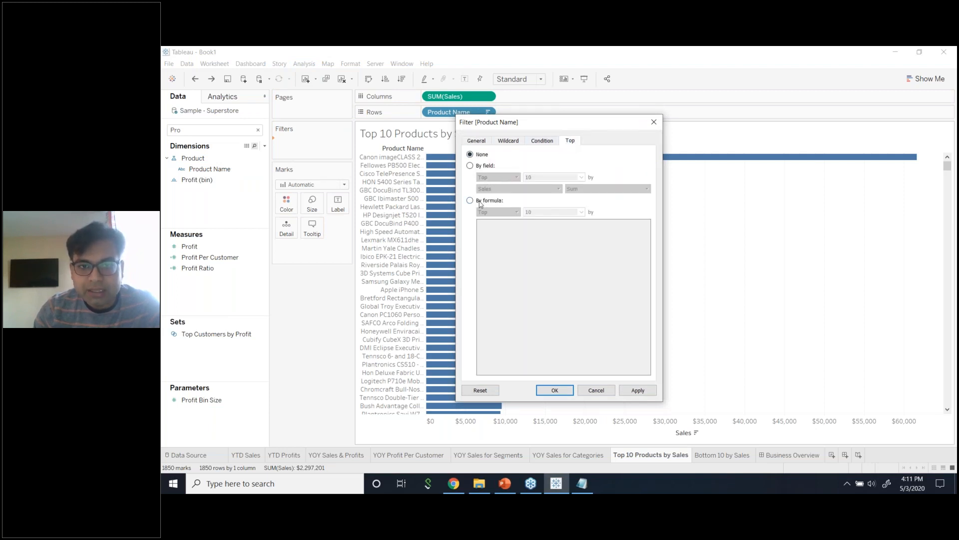
click(470, 166)
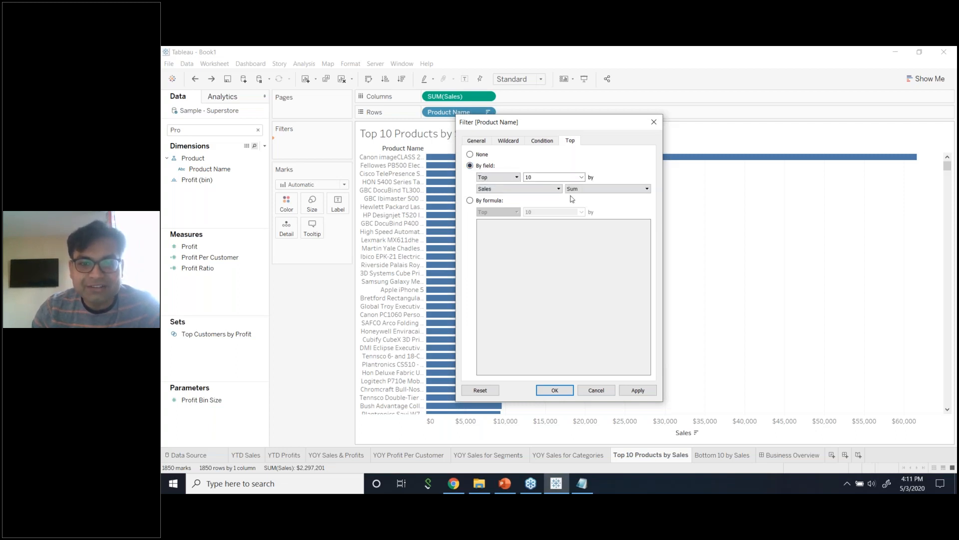
click(637, 390)
click(554, 390)
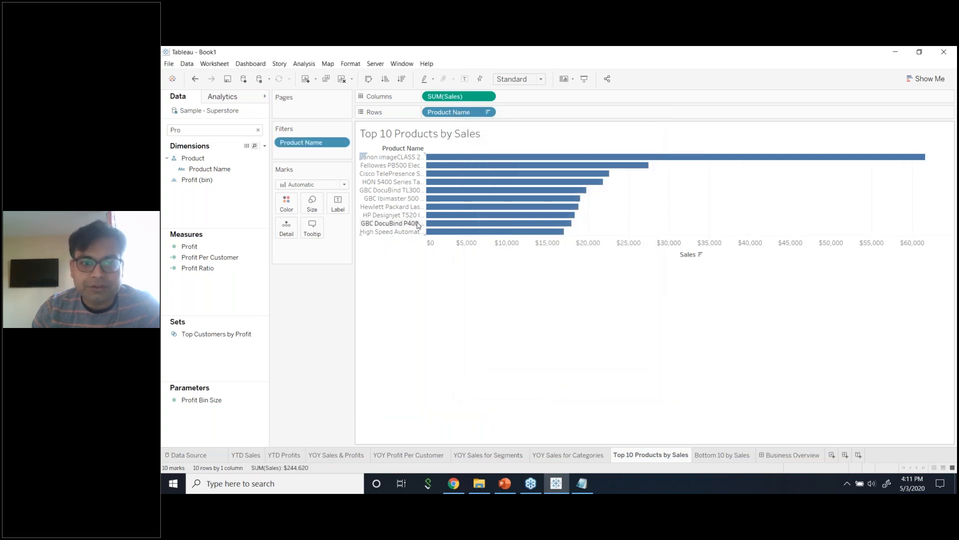
Widen the Product Name headers so full names like Canon imageCLASS 2200 Advanced Copier show.
click(430, 215)
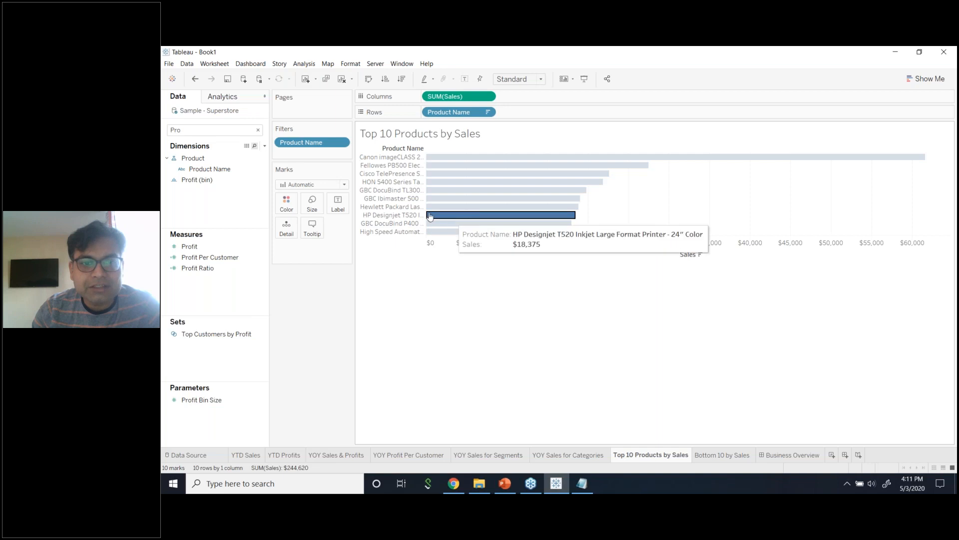
drag(430, 214, 550, 210)
click(562, 328)
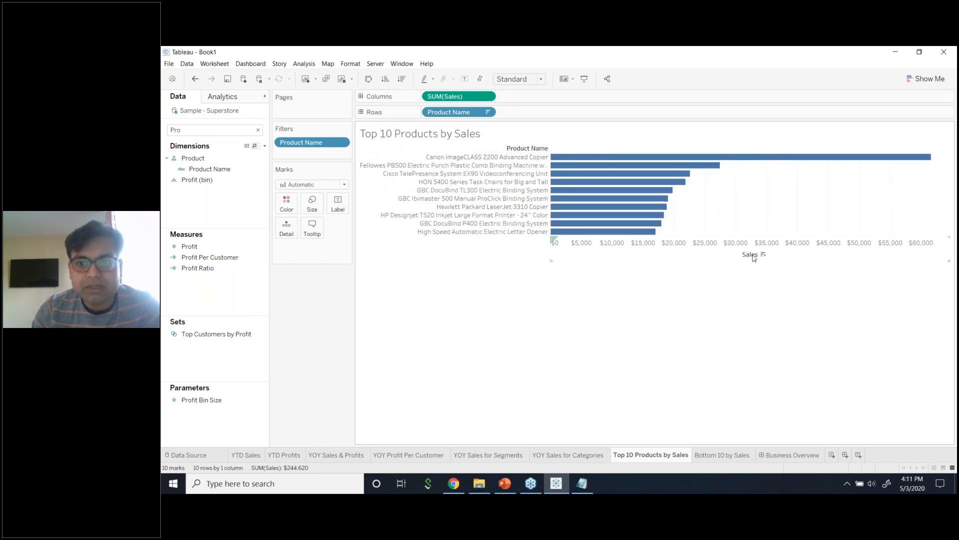
click(919, 78)
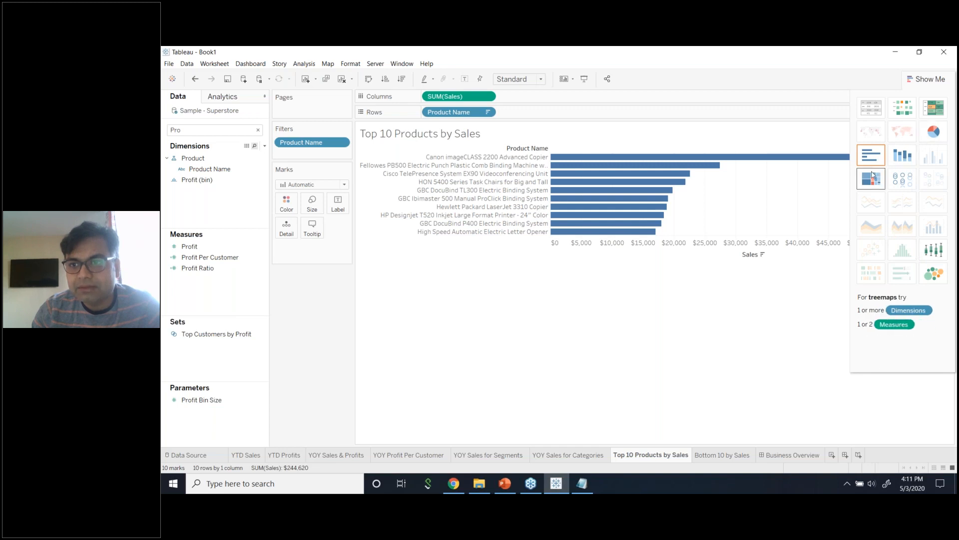
Compare highlight table, stacked bar and packed bubble layouts, then settle on a Treemap.
click(924, 114)
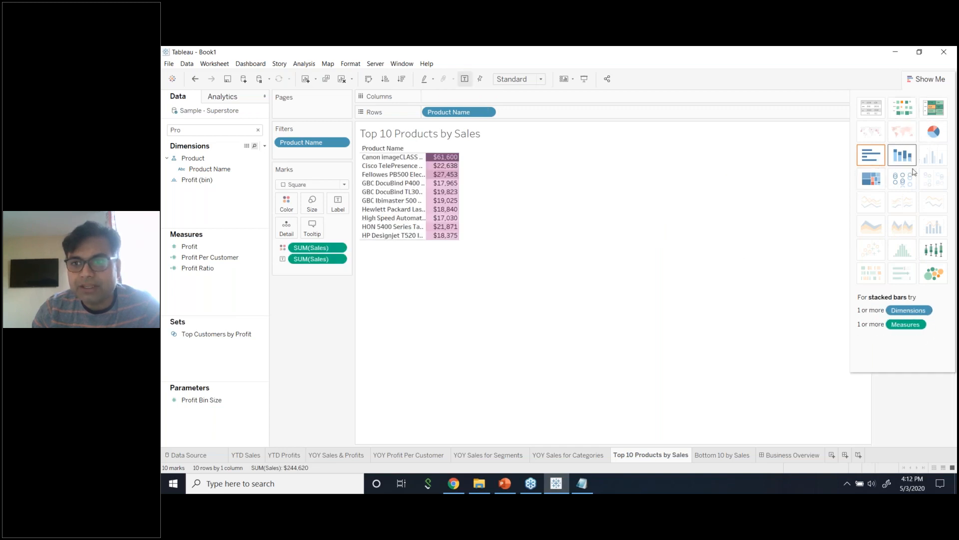
click(872, 178)
click(902, 155)
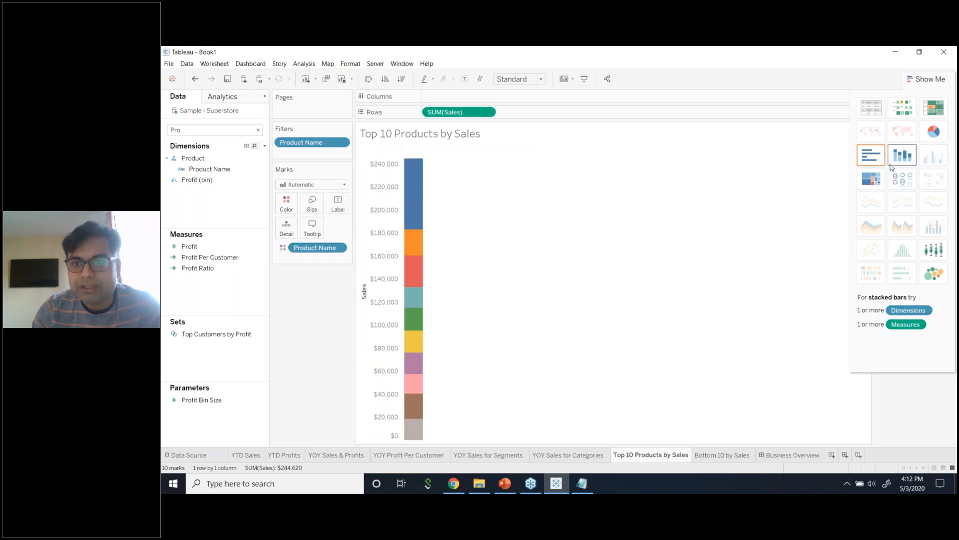
click(871, 155)
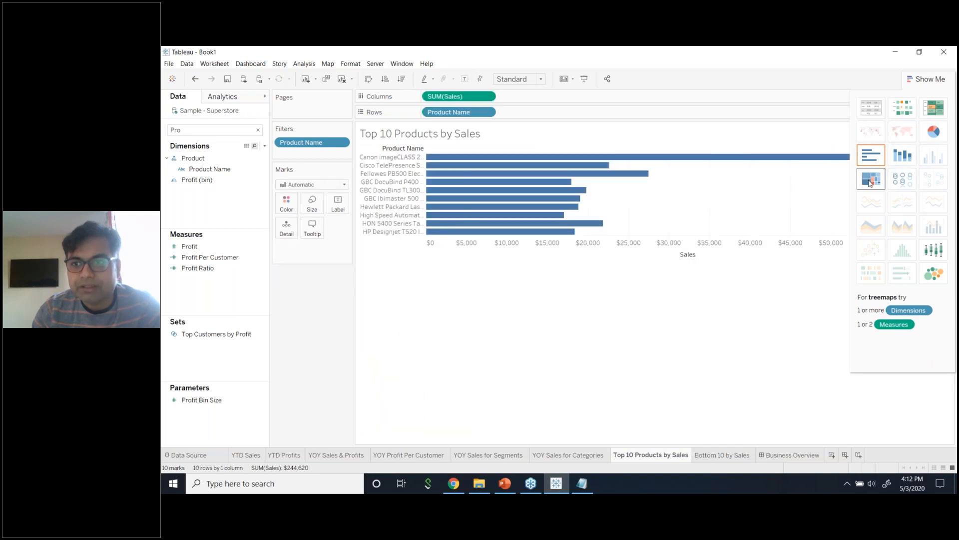
click(929, 281)
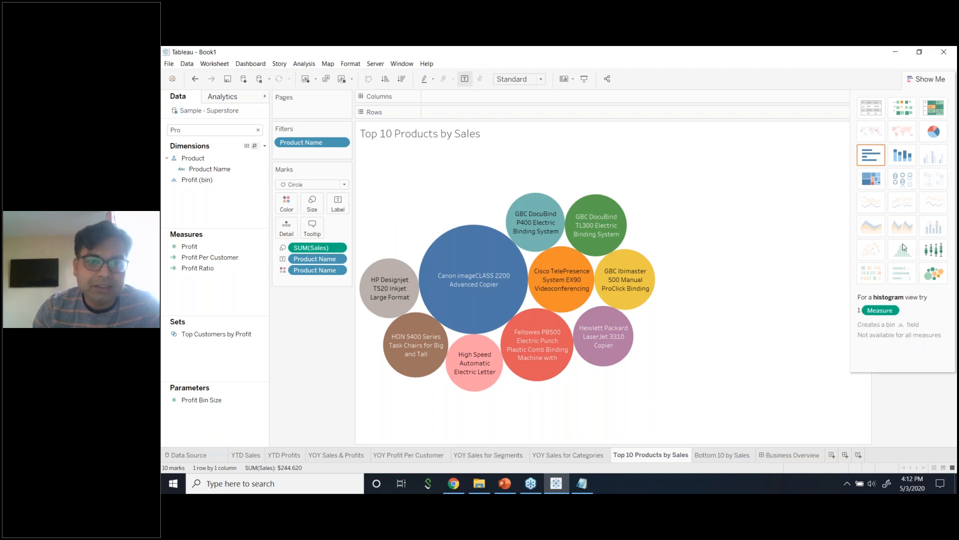
click(877, 181)
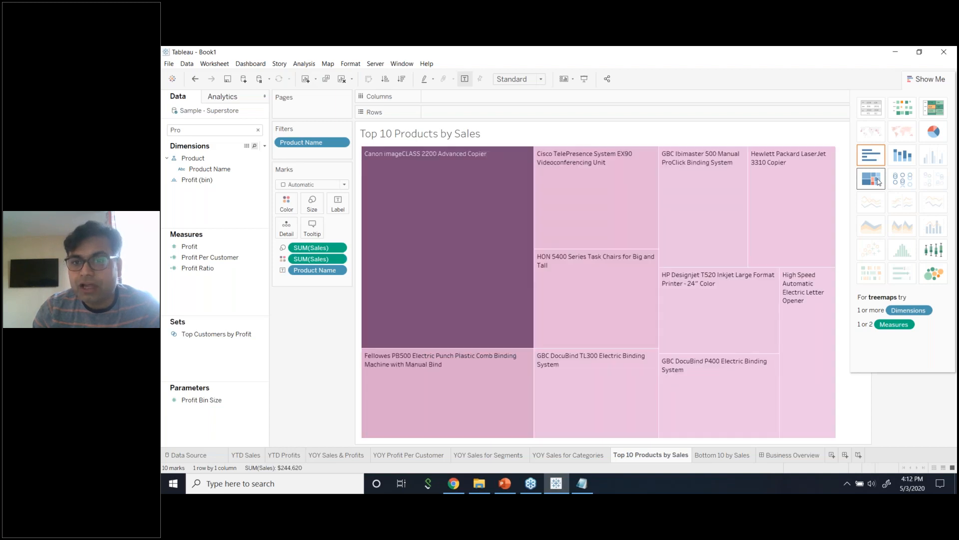
click(918, 79)
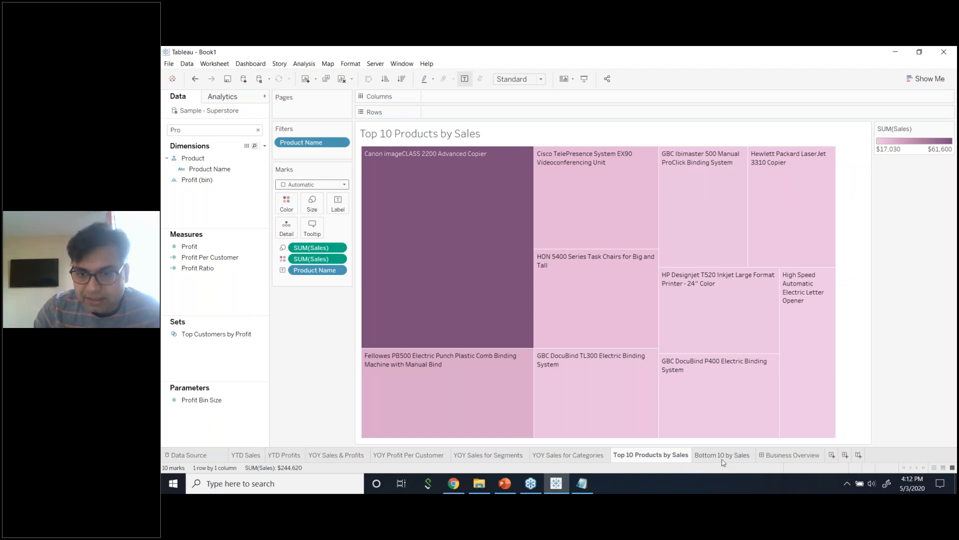
On the Bottom 10 by Sales sheet, put Sales on Rows and all 1850 Product Names on Columns.
mouse_move(723, 460)
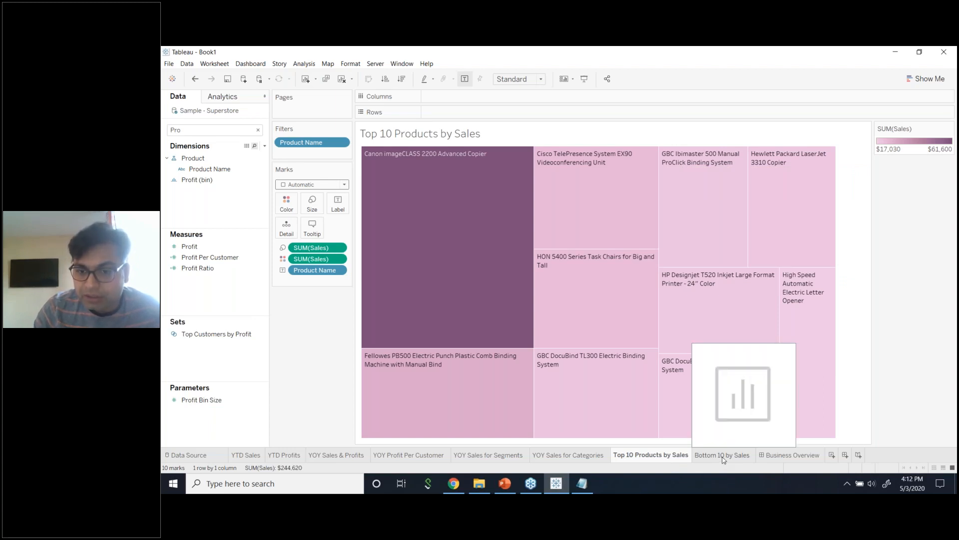
click(723, 460)
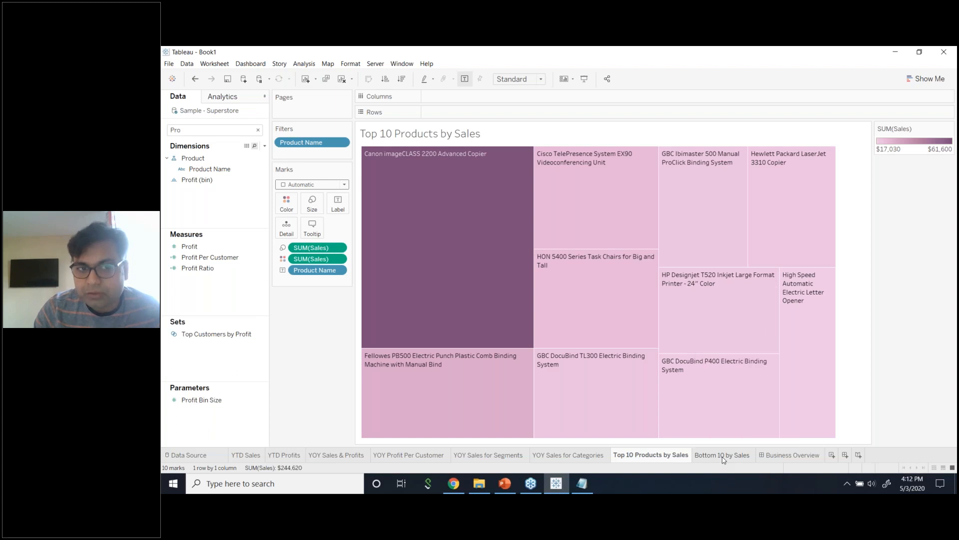
double_click(225, 129)
text(sa)
drag(189, 232, 478, 114)
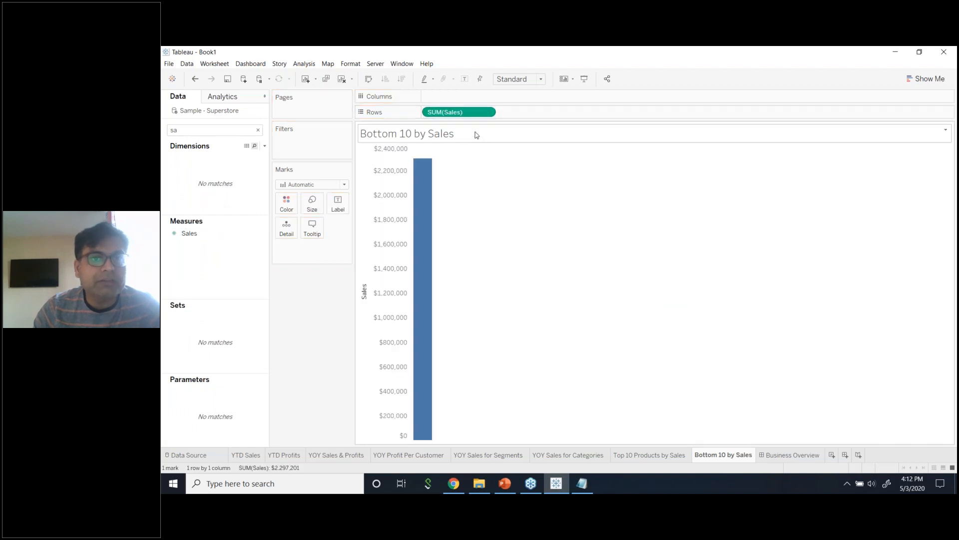
double_click(234, 129)
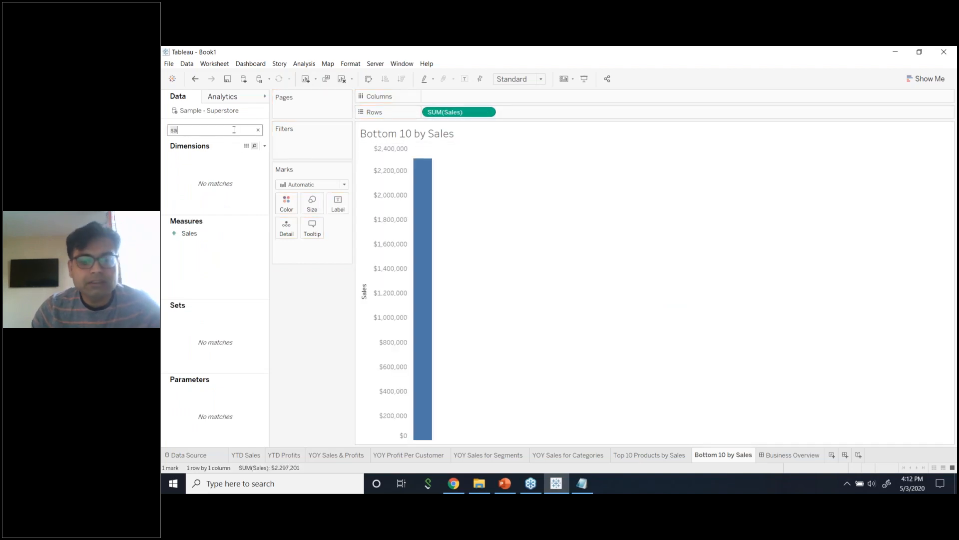
text(pr)
click(219, 171)
drag(219, 174, 465, 97)
click(607, 259)
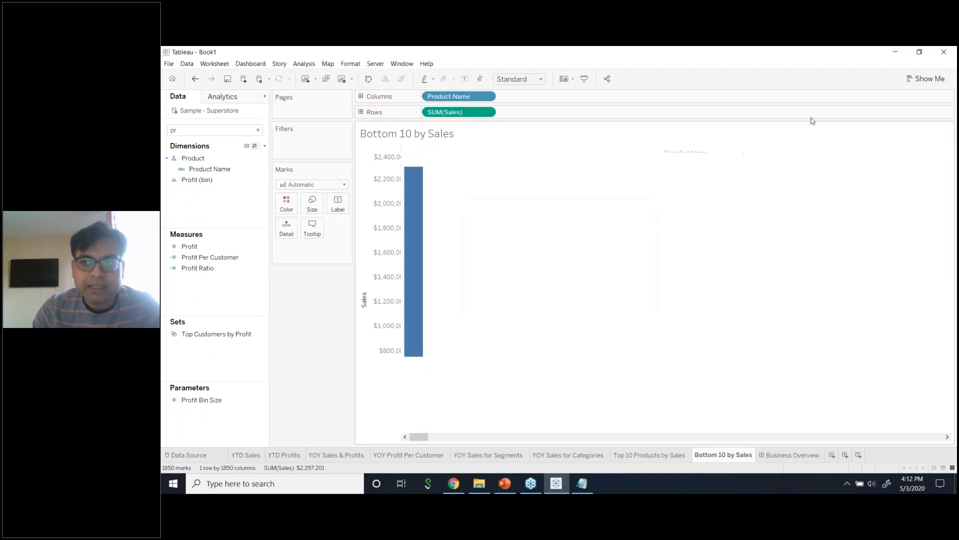
Convert the chart to horizontal bars sorted ascending by Sales.
click(926, 79)
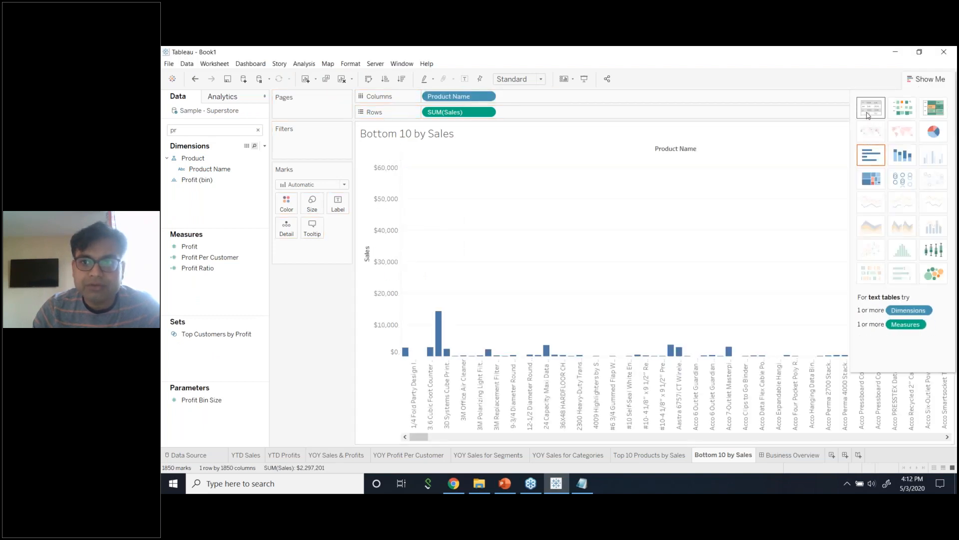
click(876, 159)
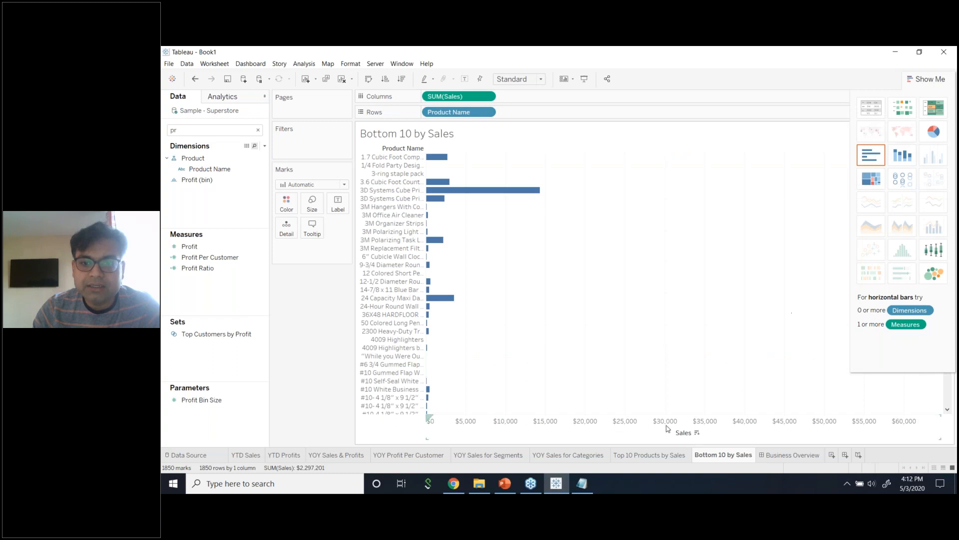
click(697, 432)
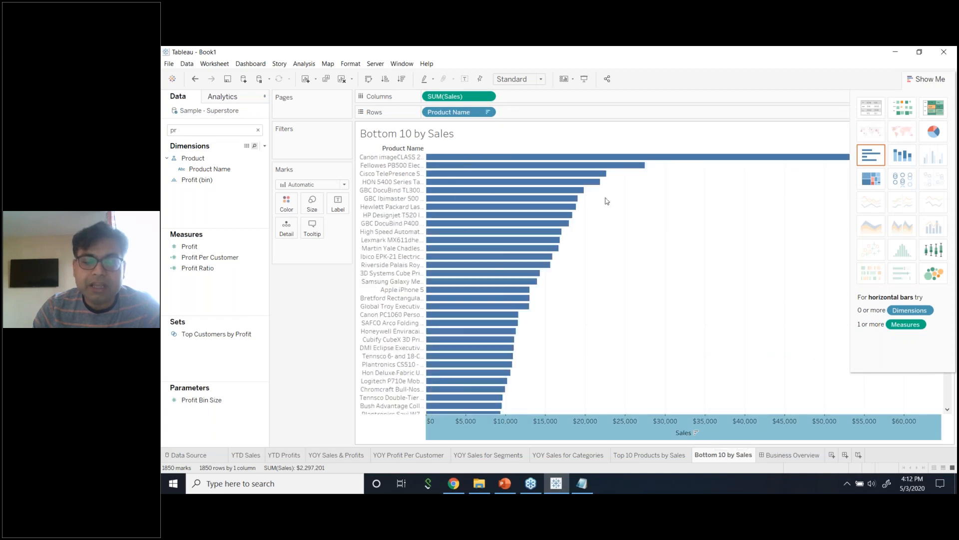
click(697, 433)
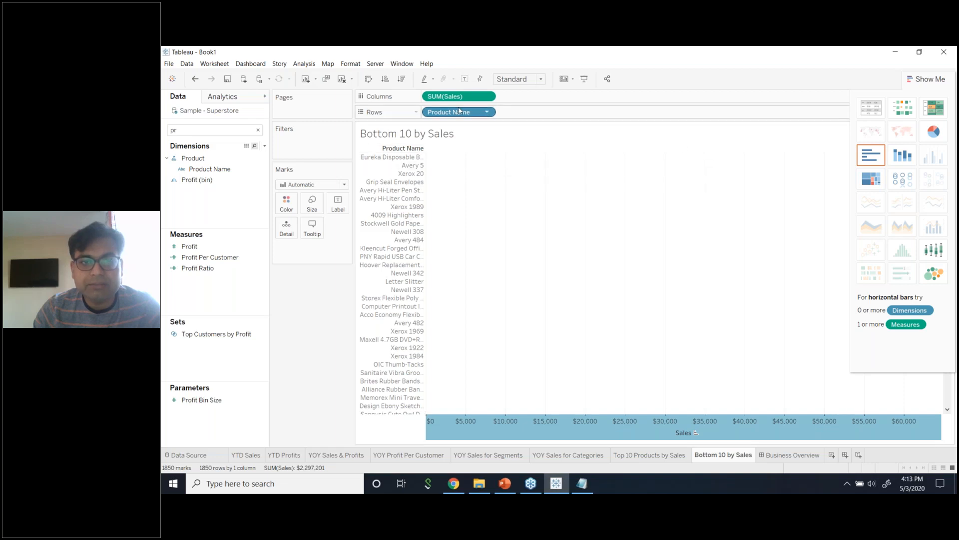
Add a Product Name filter keeping the bottom 10 products by Sum of Sales.
drag(209, 169, 304, 146)
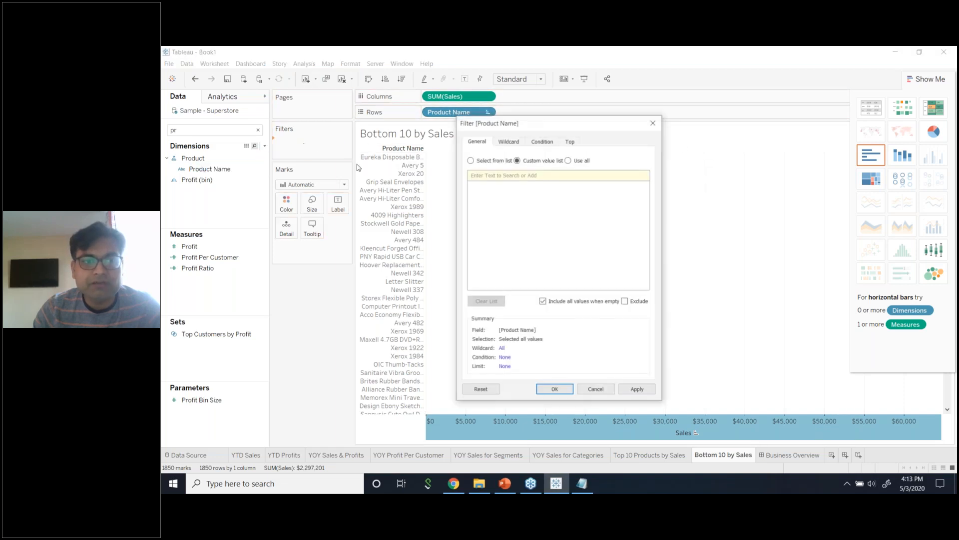
click(570, 140)
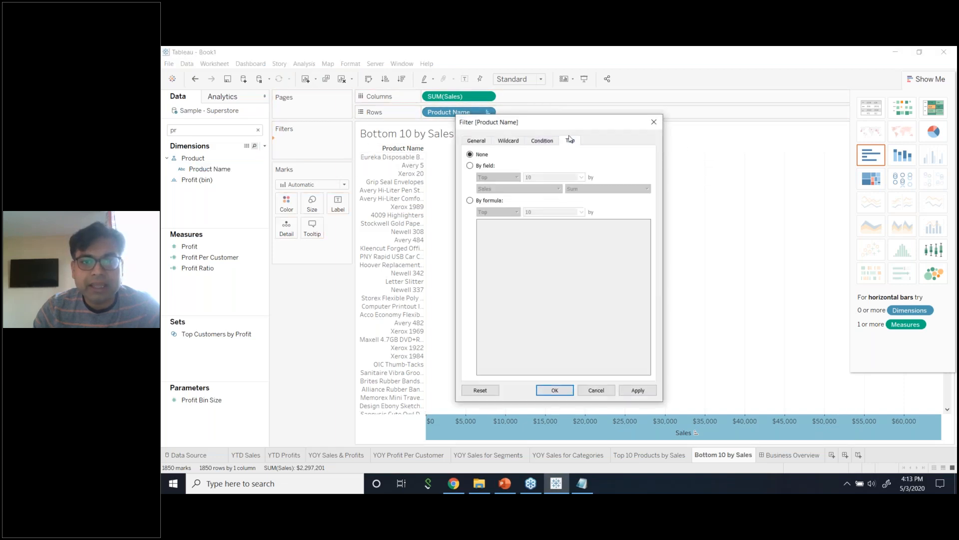
click(473, 166)
click(497, 178)
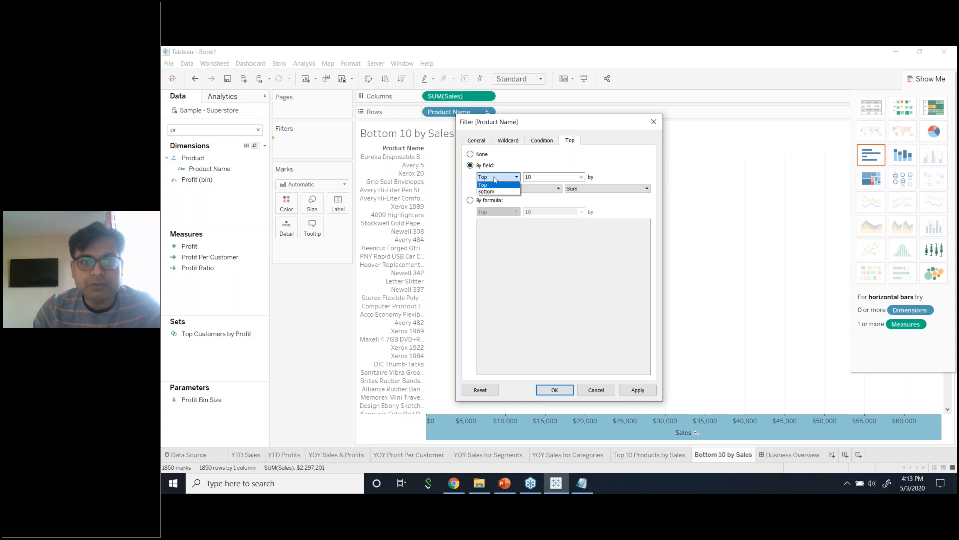
click(498, 192)
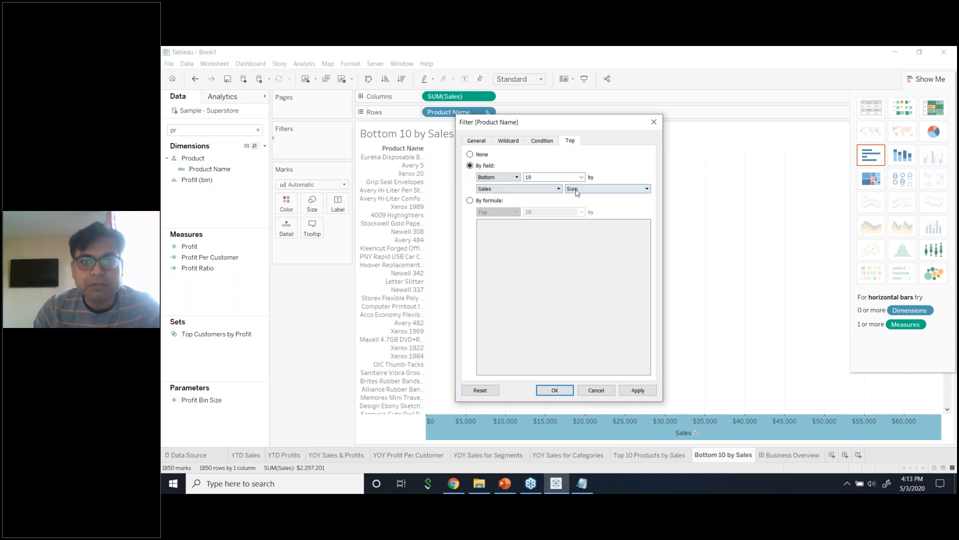
click(636, 393)
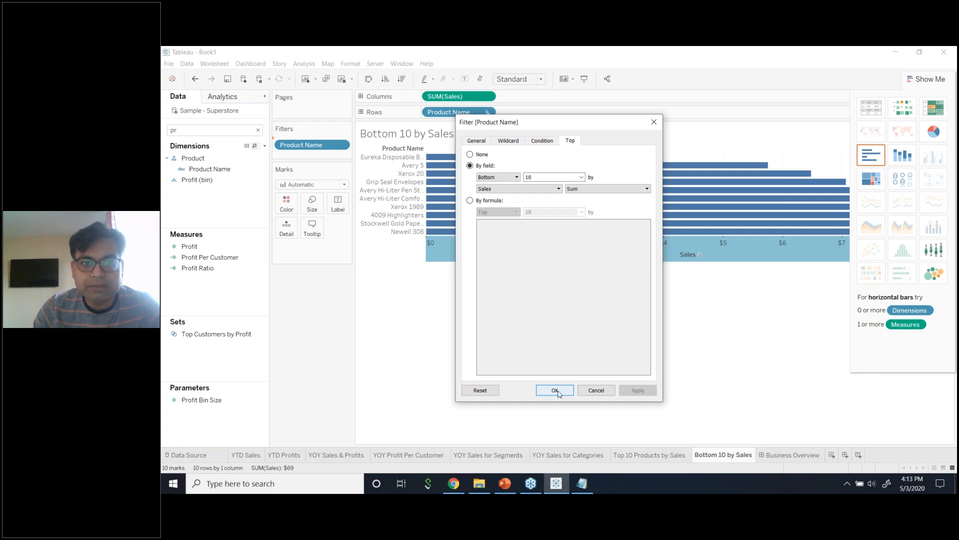
click(554, 390)
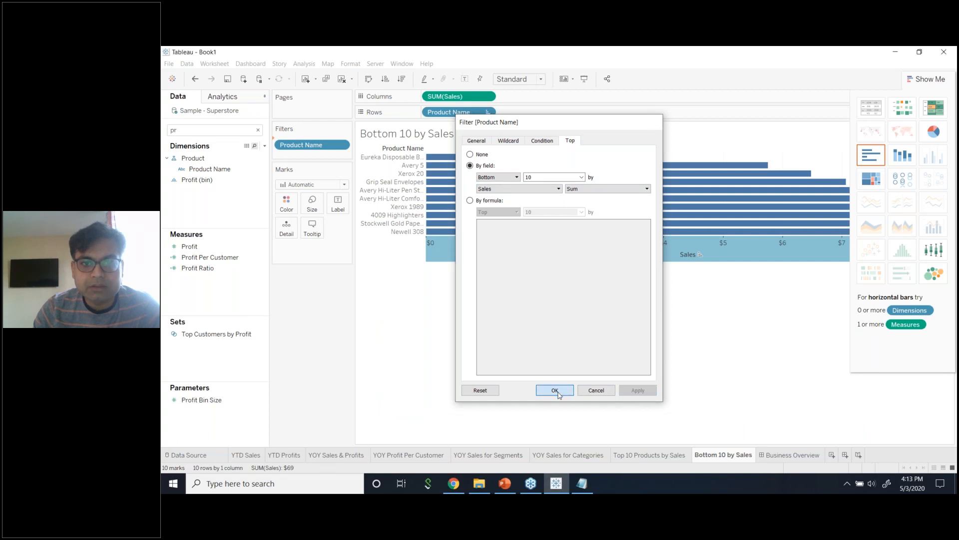
click(914, 79)
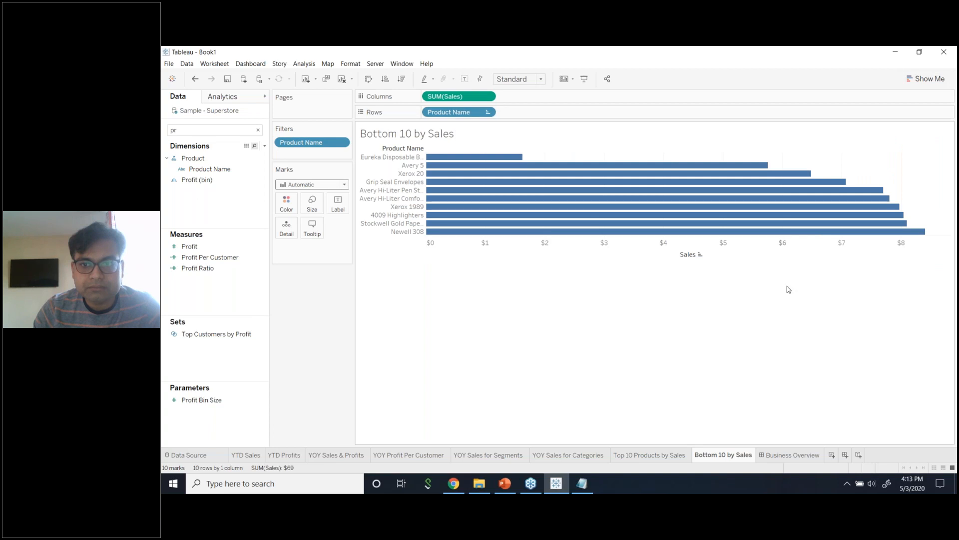
Convert the Bottom 10 by Sales bar chart into a treemap using Show Me.
mouse_move(741, 236)
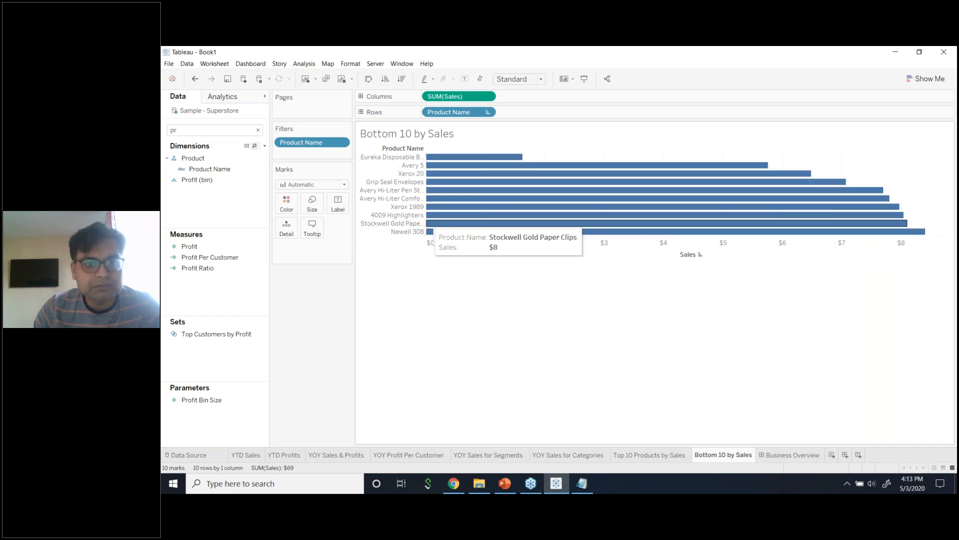
click(927, 78)
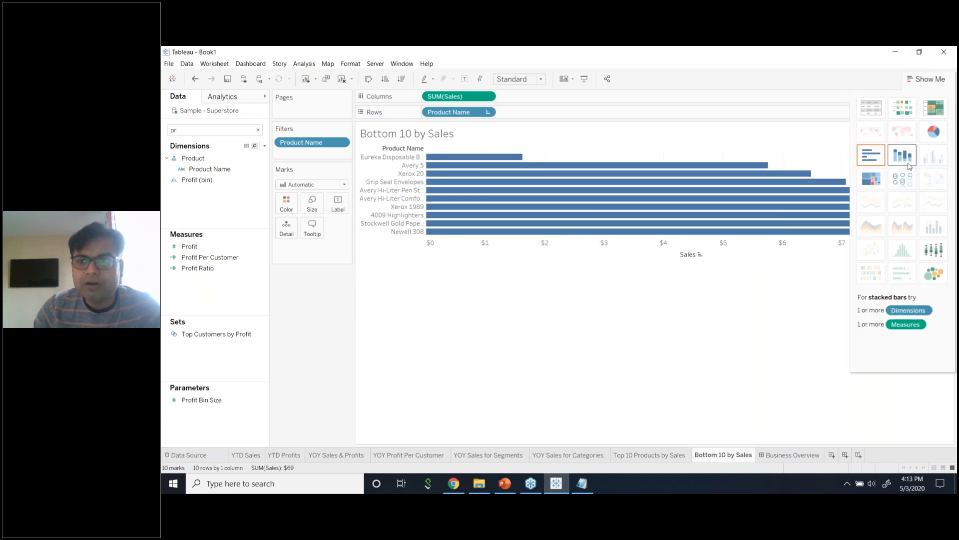
click(871, 178)
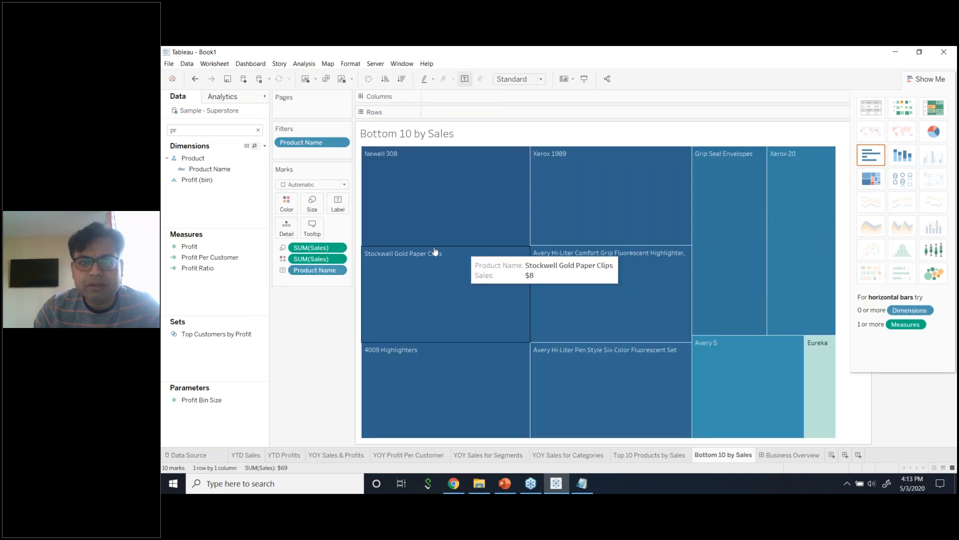
Recolour the treemap's Sales shading with the Orange palette.
click(286, 204)
click(314, 234)
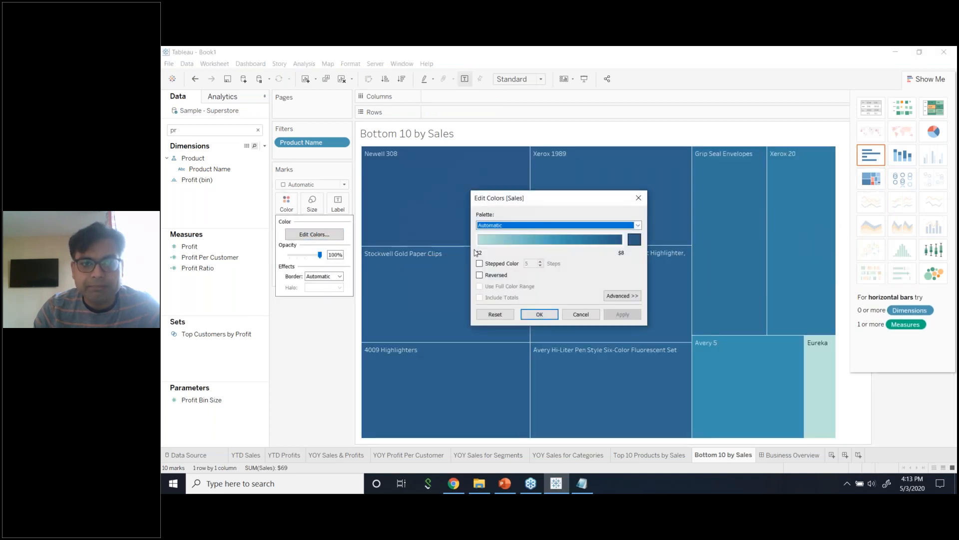
click(581, 314)
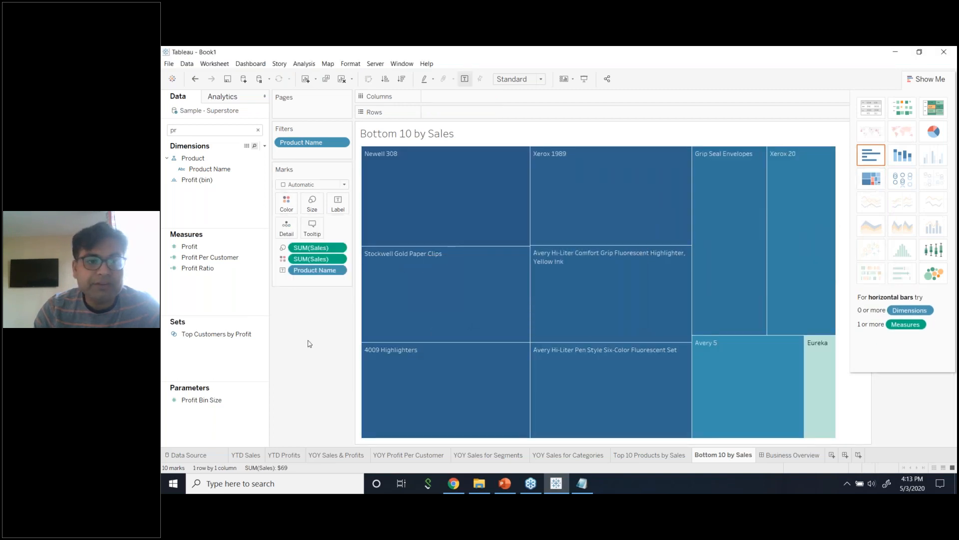
click(287, 205)
click(317, 235)
click(514, 225)
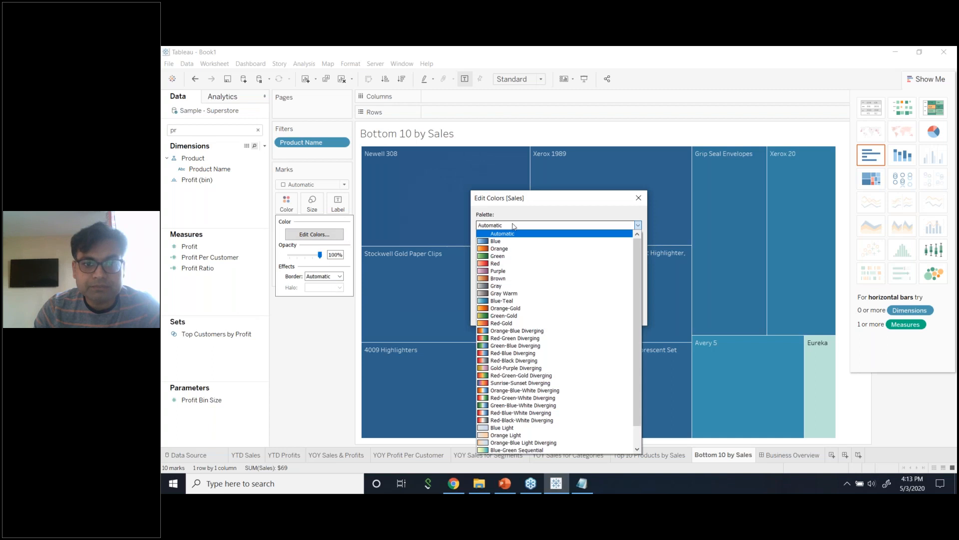
click(518, 249)
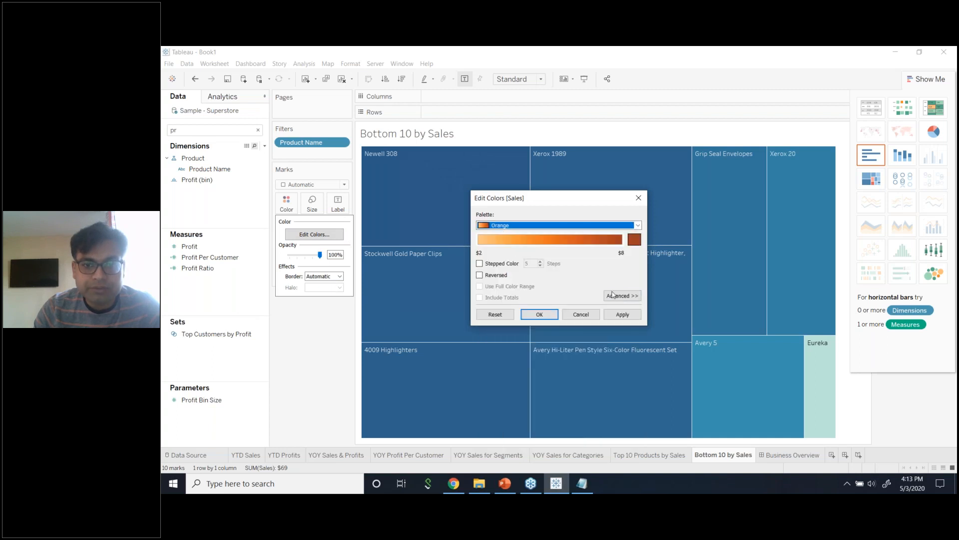
click(622, 315)
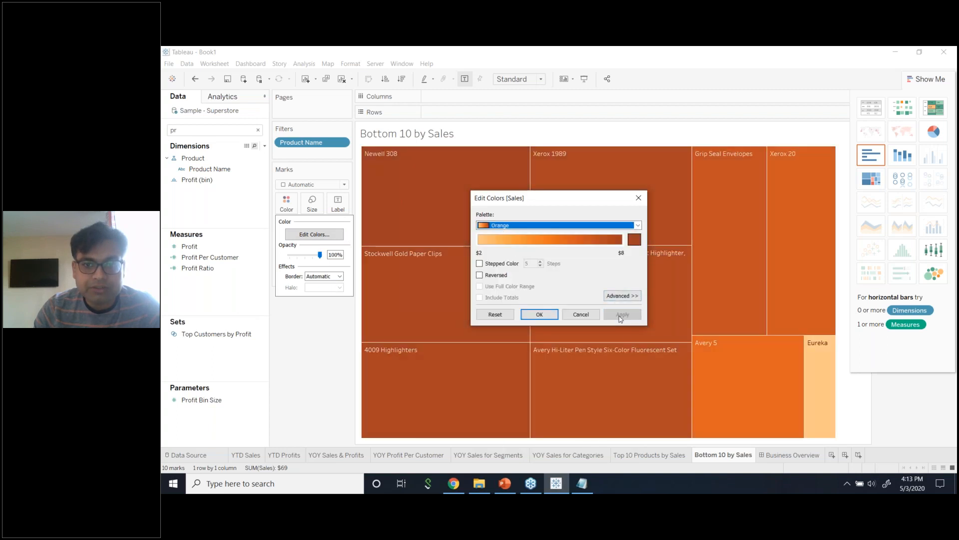
click(581, 315)
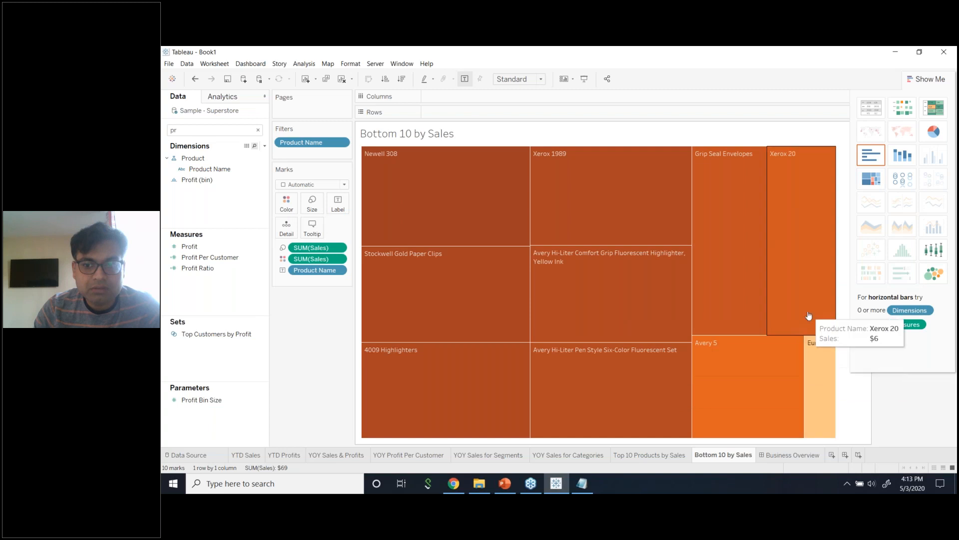
Try the Gray, Blue-Teal and Red-Gold palettes, then apply the Brown palette.
click(287, 204)
click(308, 232)
click(592, 225)
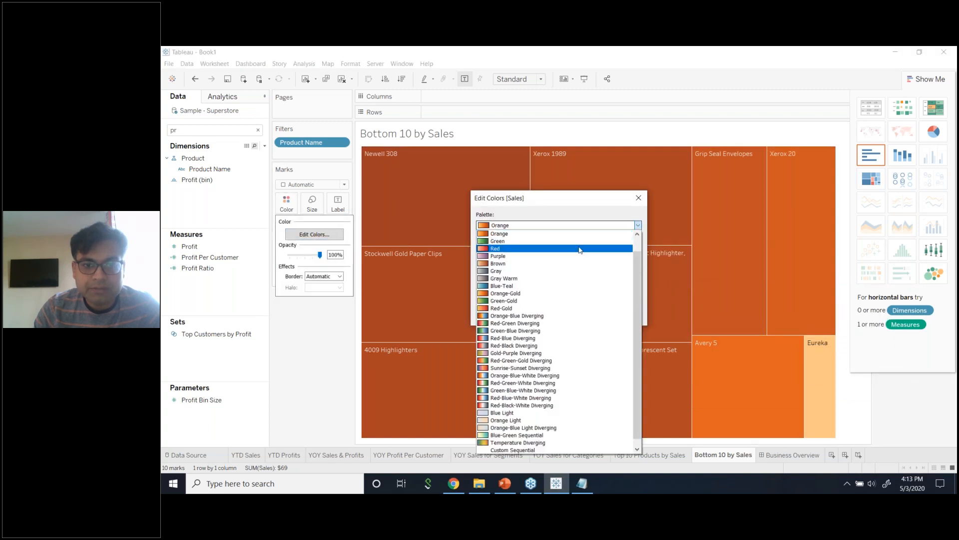
click(575, 271)
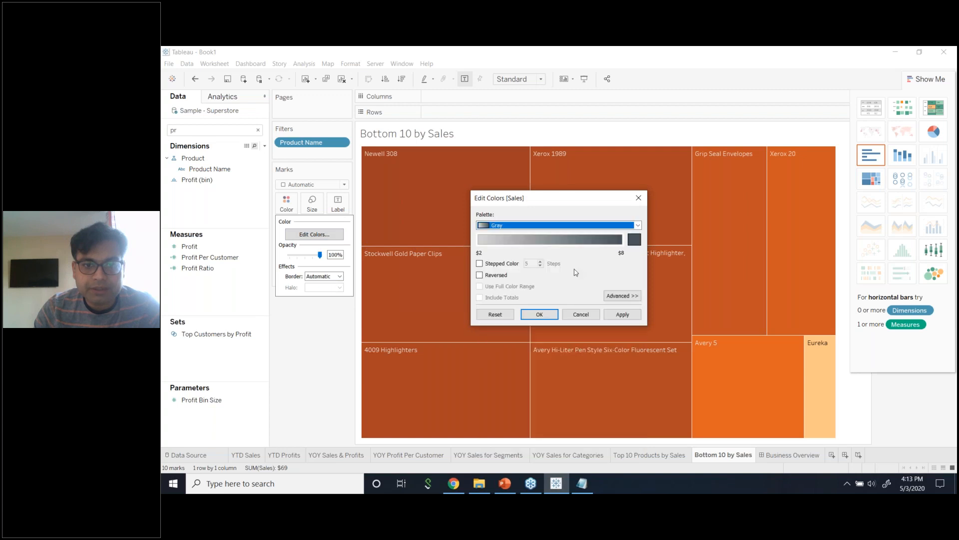
click(577, 226)
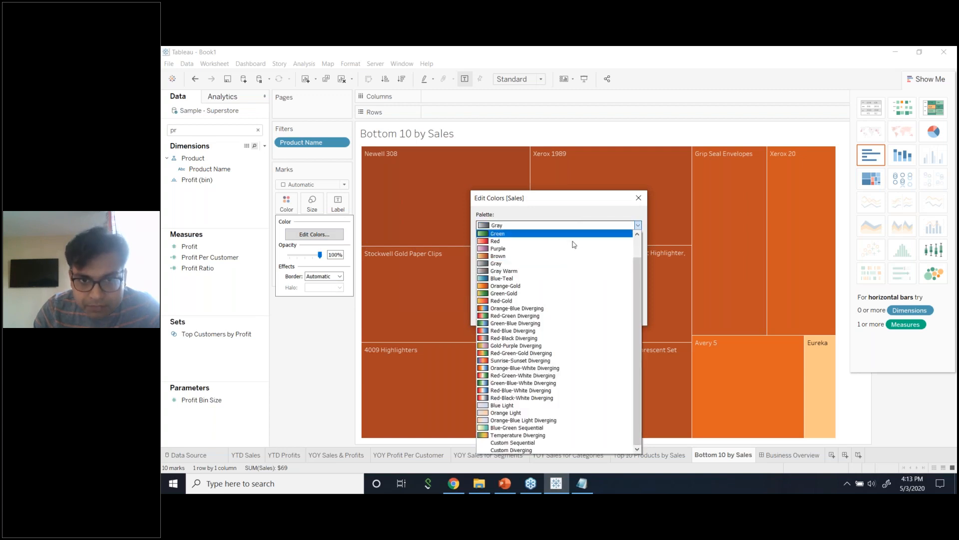
click(561, 279)
click(623, 315)
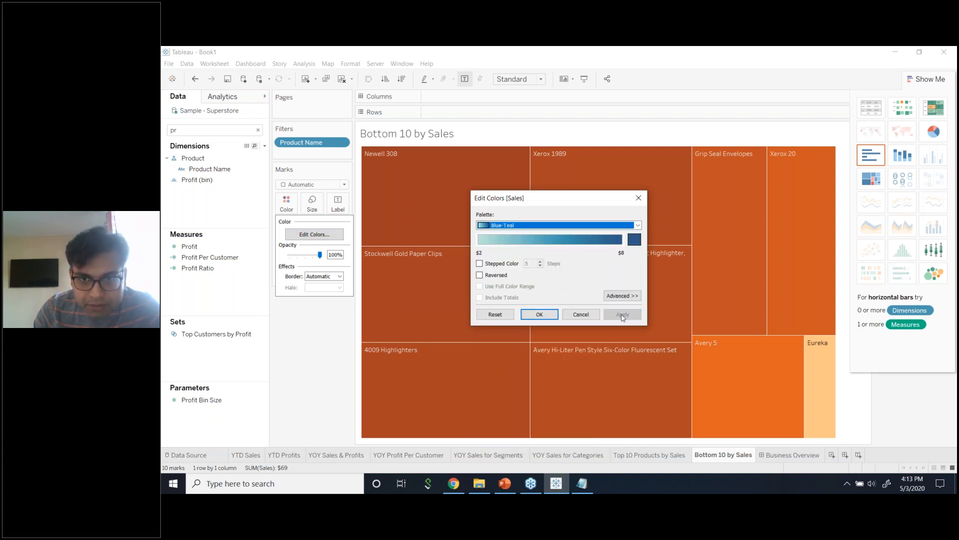
click(561, 226)
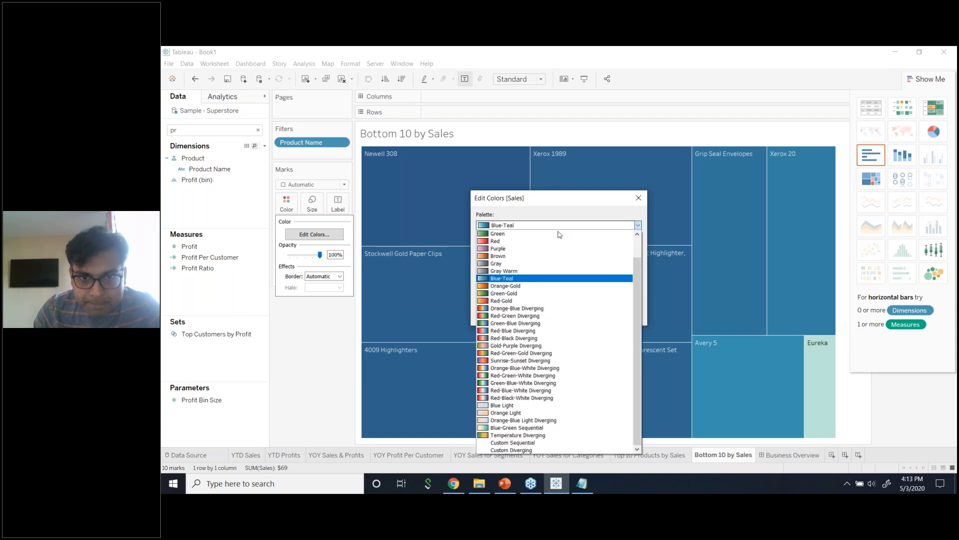
click(546, 301)
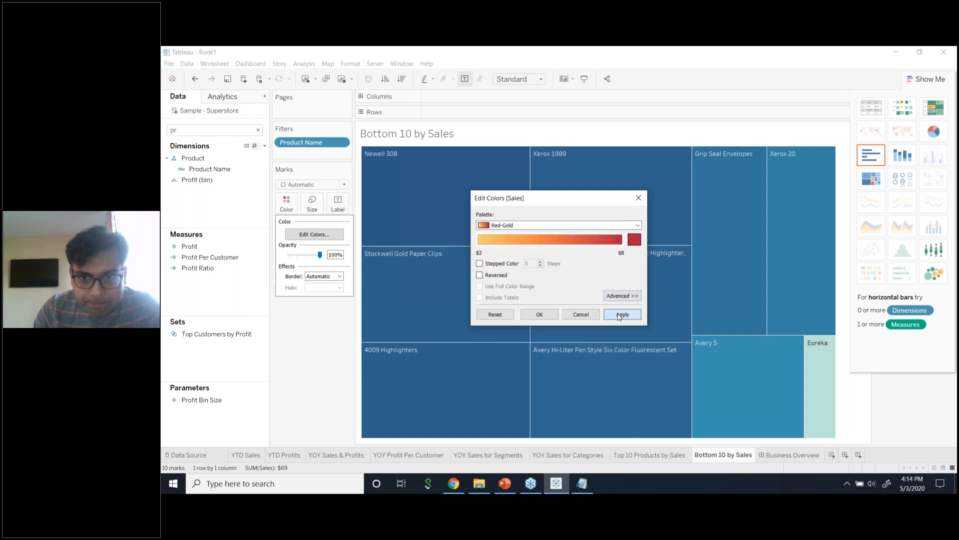
click(620, 315)
click(547, 226)
click(548, 227)
click(532, 227)
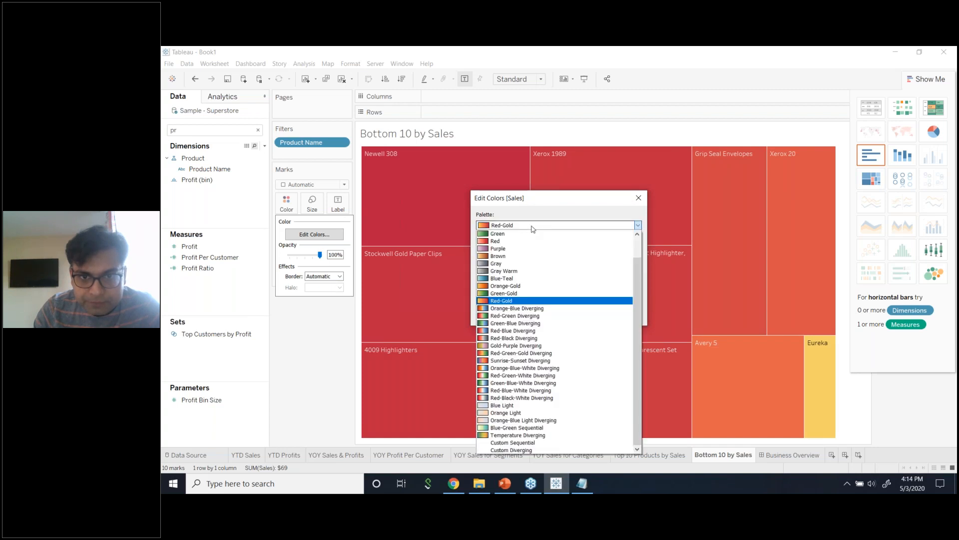
click(534, 250)
click(623, 315)
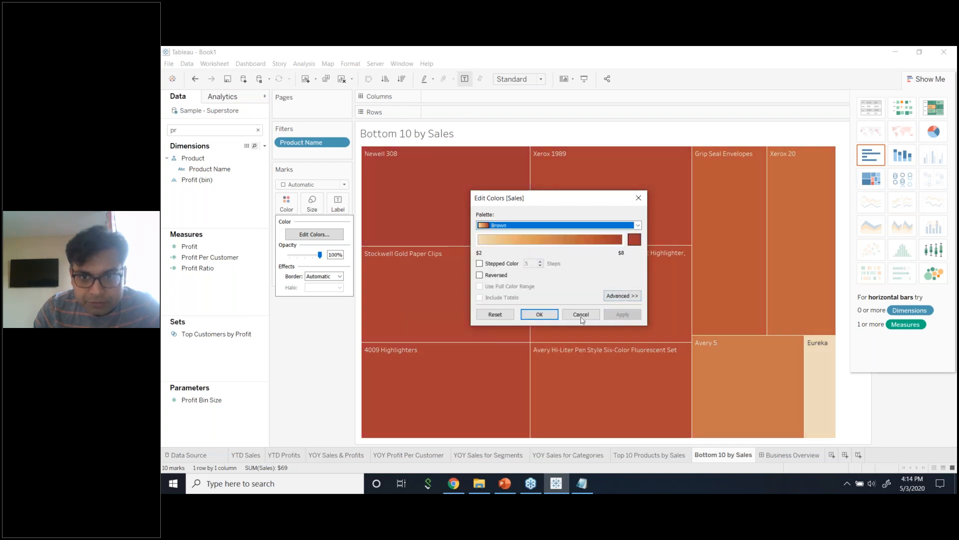
click(542, 315)
Hide Show Me to reveal the SUM(Sales) legend and reverse the Brown scale.
click(927, 78)
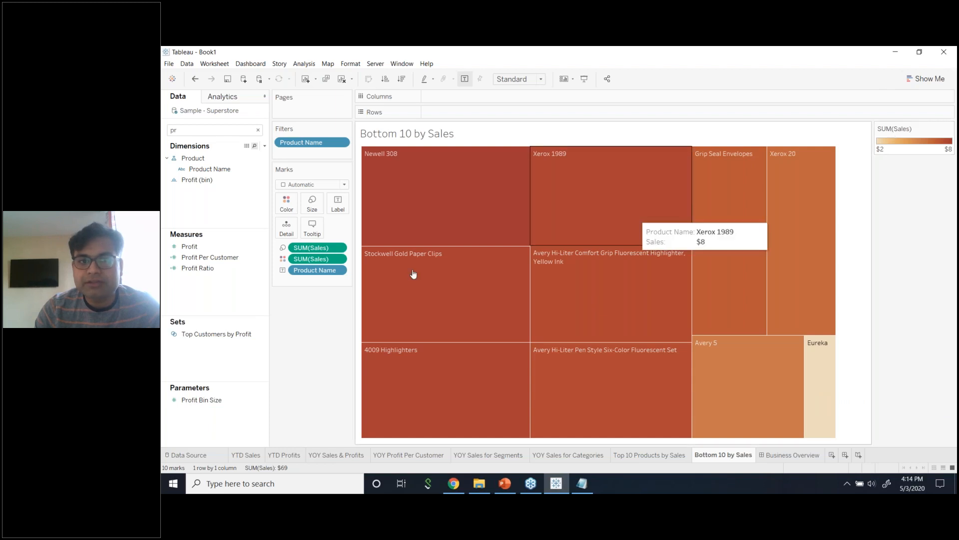
click(286, 203)
click(322, 235)
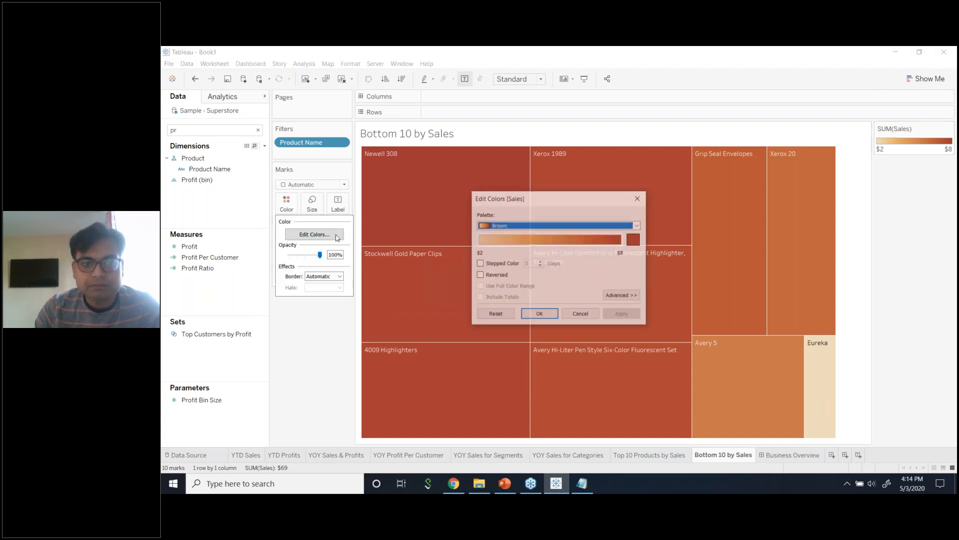
click(489, 279)
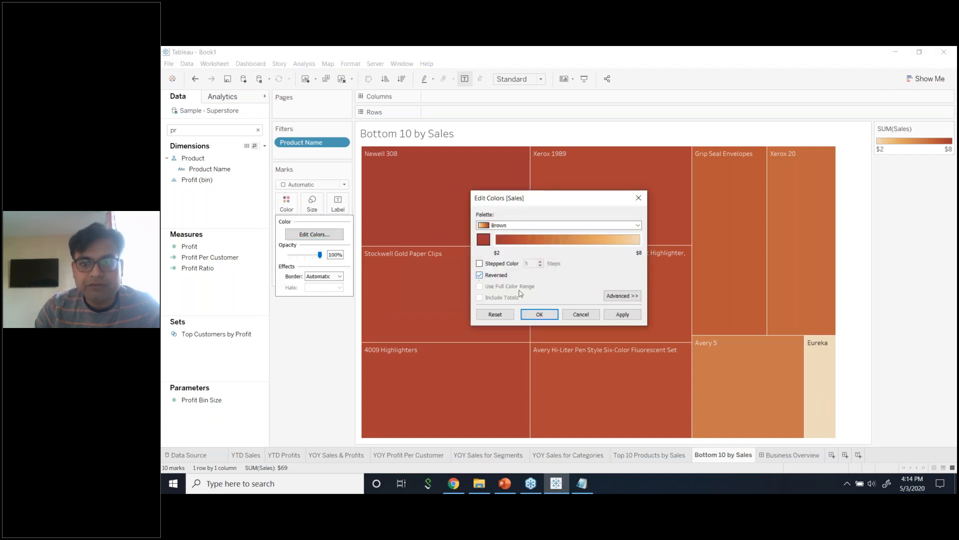
click(619, 315)
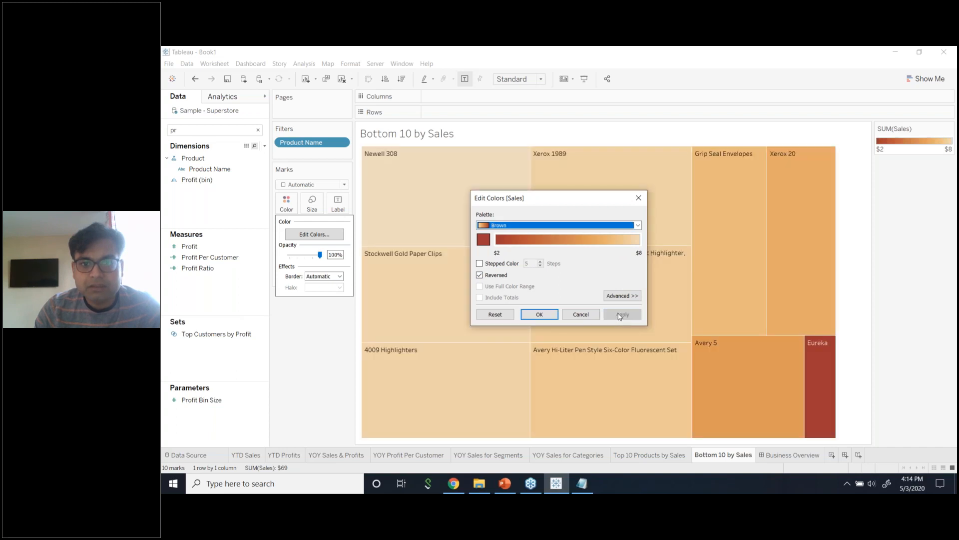
click(539, 314)
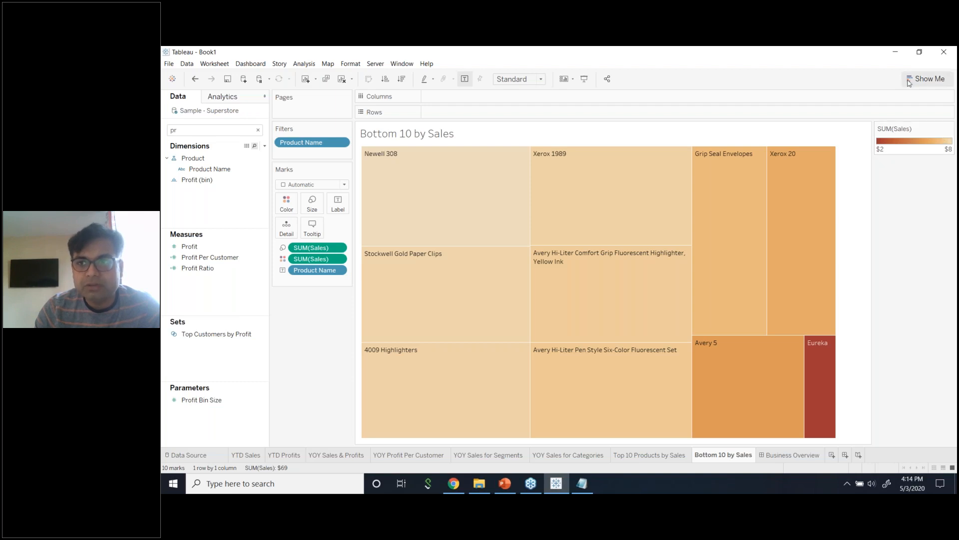
Turn Reversed back off so darker brown marks higher sales.
click(920, 52)
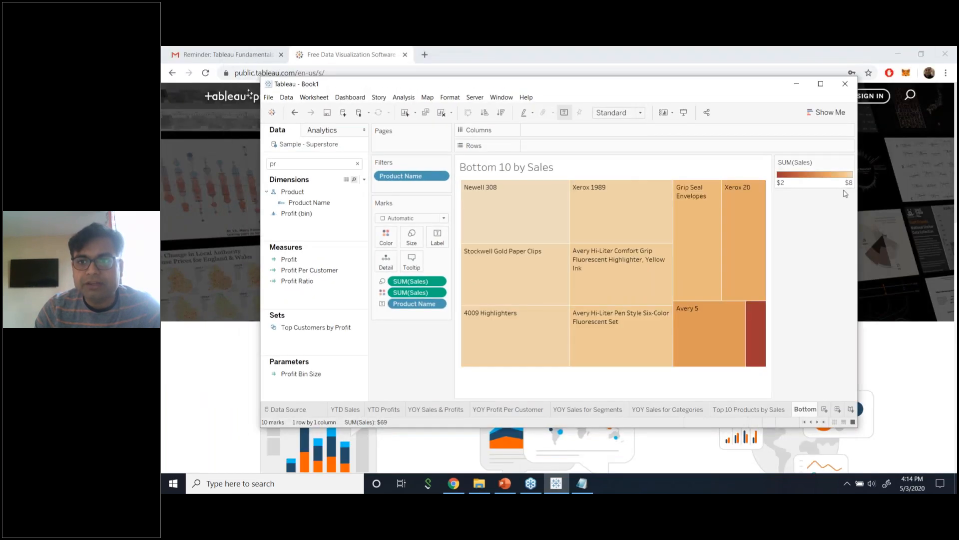
click(821, 85)
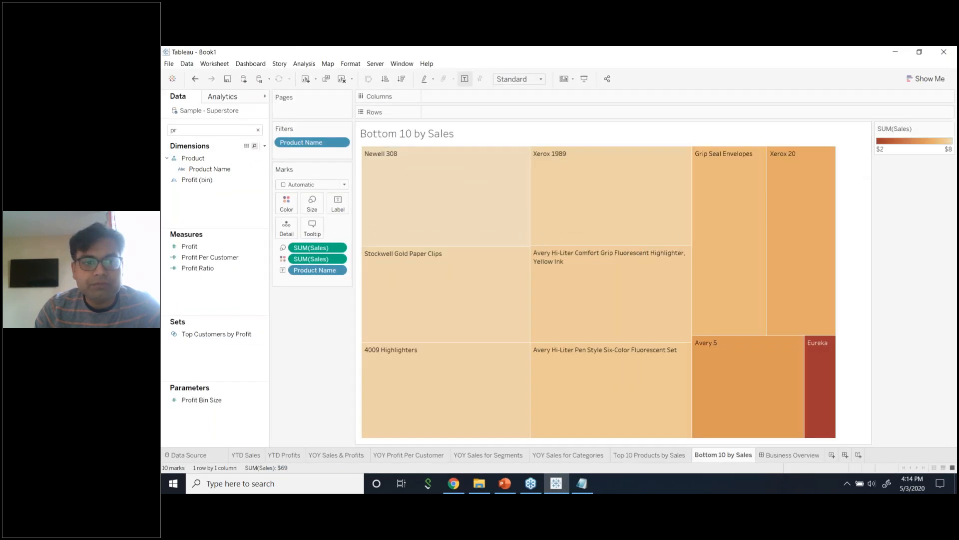
click(289, 206)
click(315, 234)
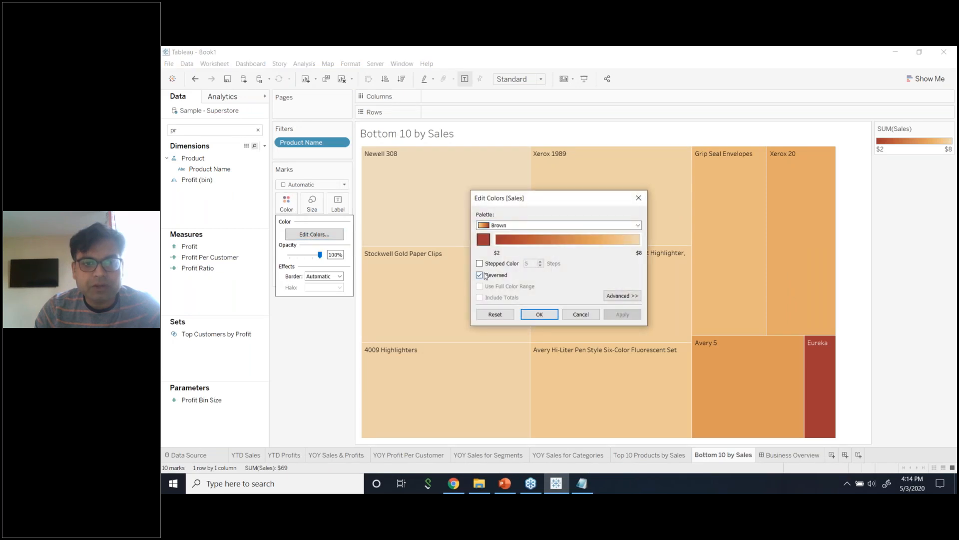
click(484, 276)
click(622, 314)
click(539, 314)
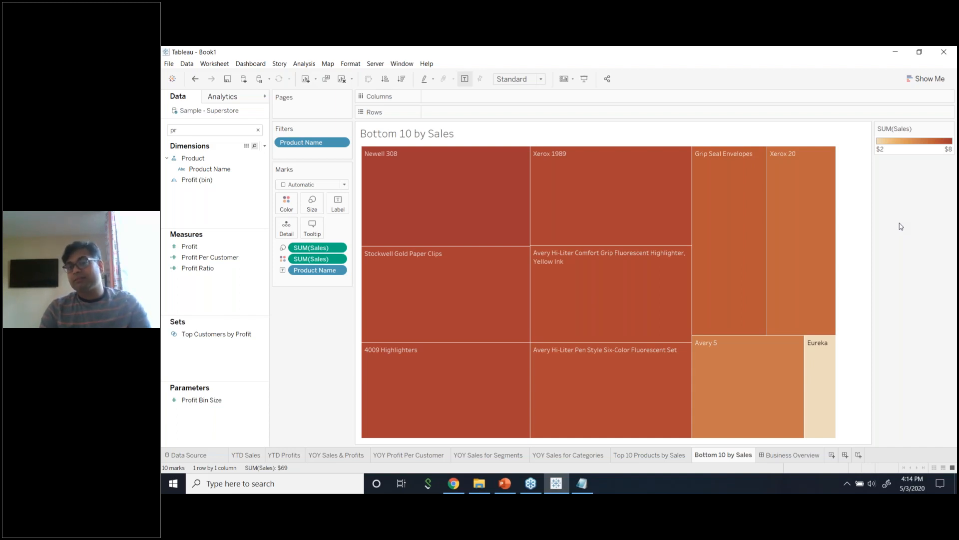
mouse_move(425, 171)
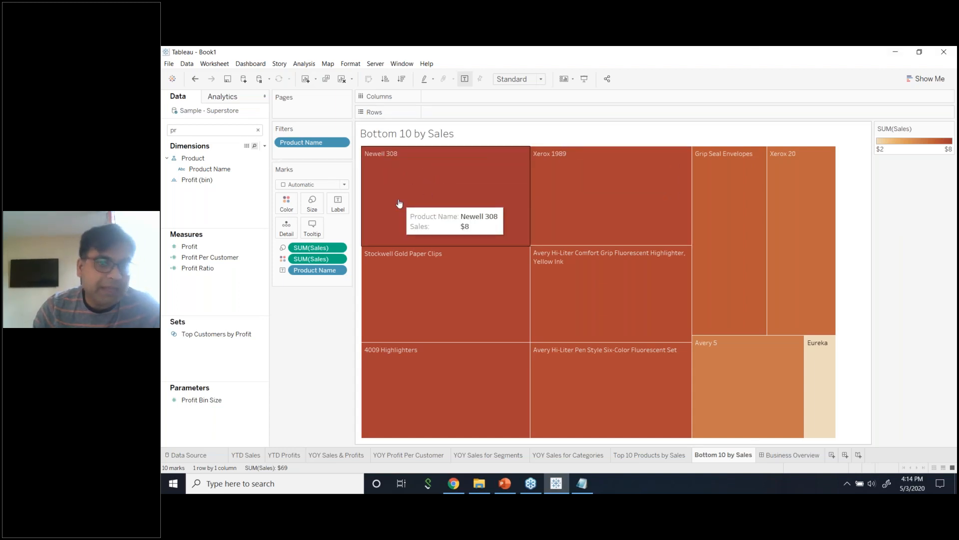
Search for 'Cat' and add Category to the treemap's Tooltip.
double_click(193, 130)
text(Cat)
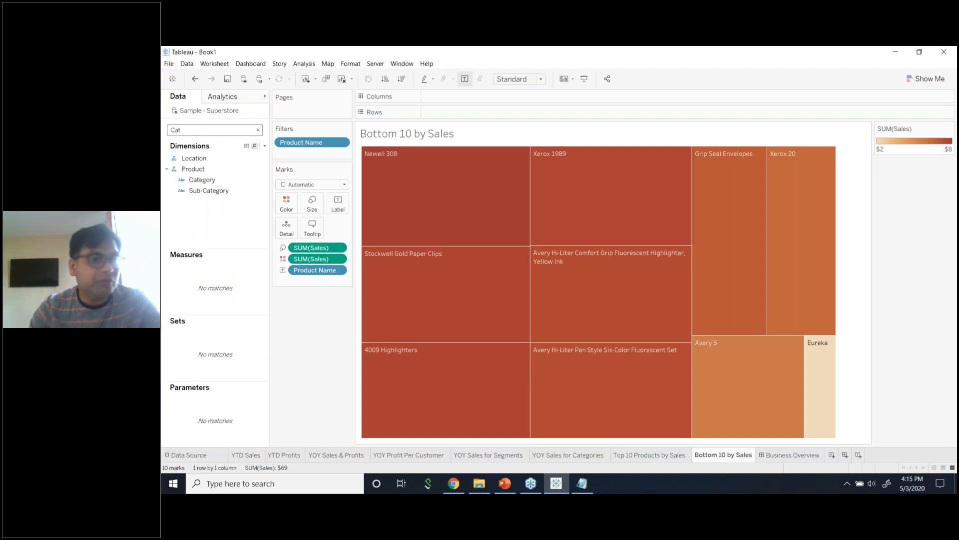
click(202, 180)
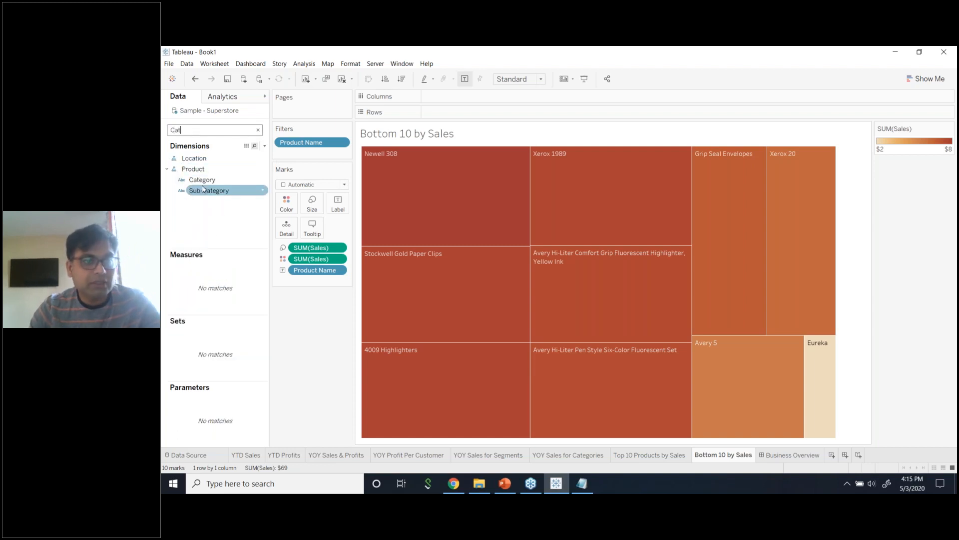
drag(204, 184, 311, 227)
click(181, 193)
Add Segment to the Tooltip, then remove it again.
double_click(206, 131)
text(se)
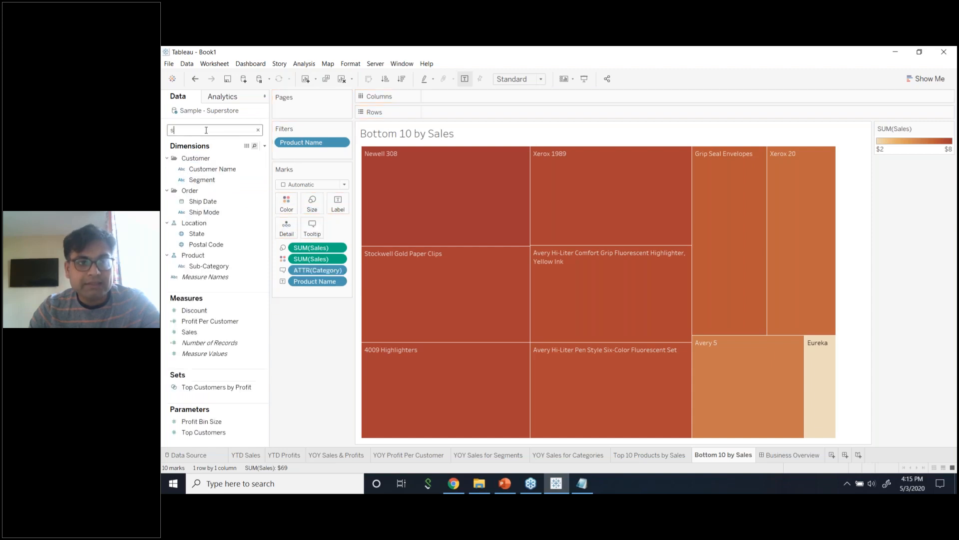
drag(205, 170, 312, 226)
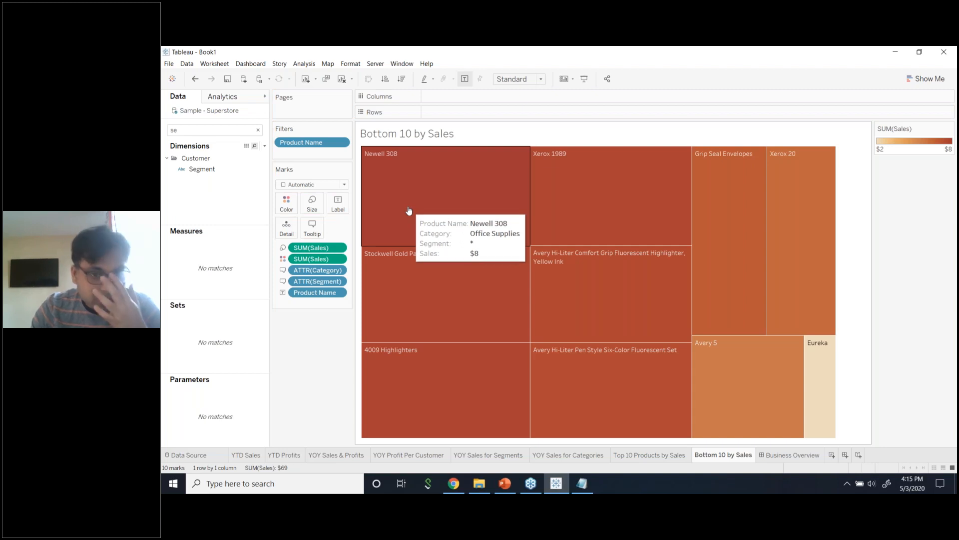
click(338, 282)
click(337, 425)
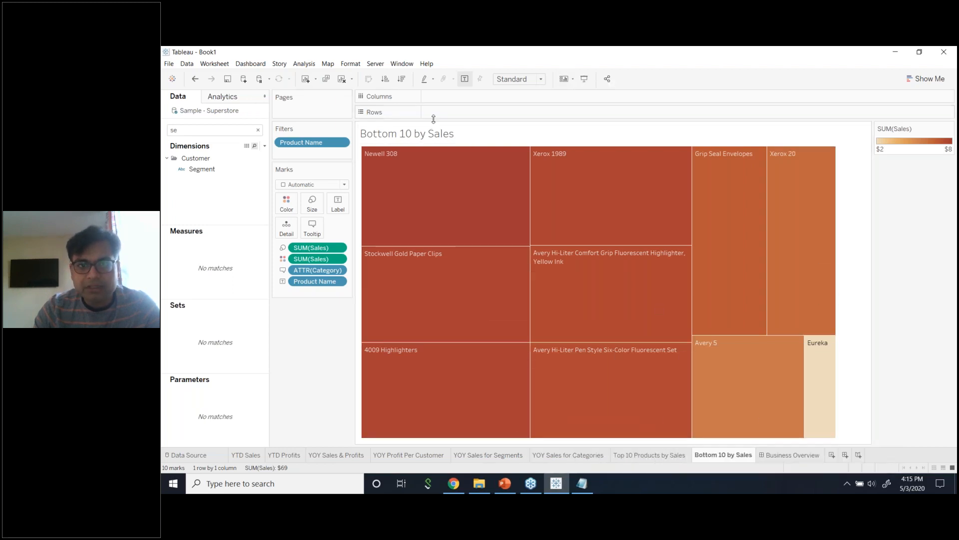
Look at the sheet title's format and edit dialogs without changes, then go to Business Overview.
right_click(439, 133)
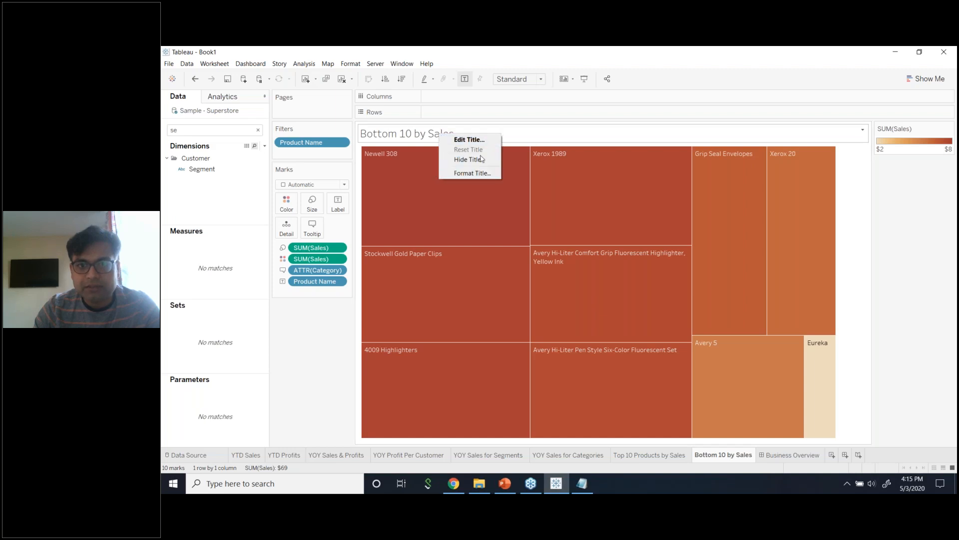
right_click(531, 135)
click(545, 176)
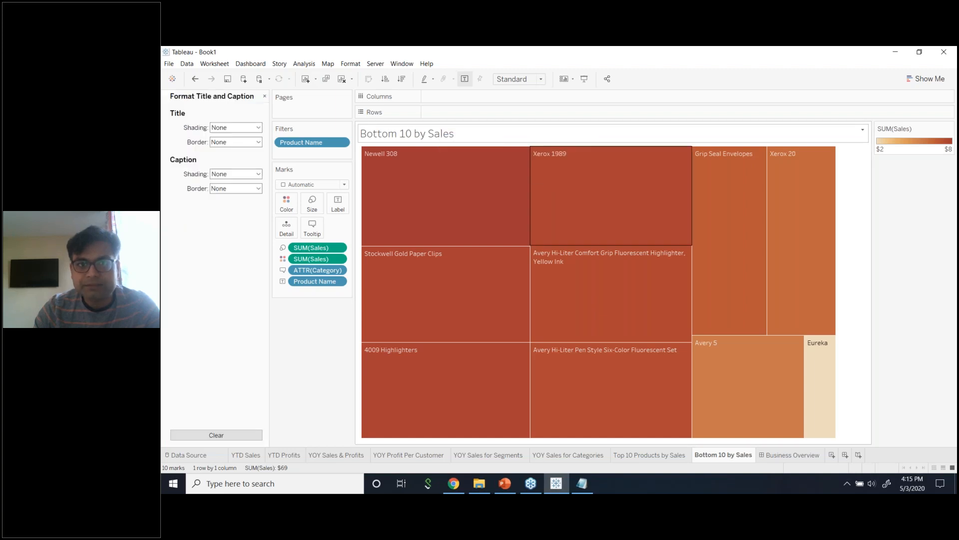
click(265, 97)
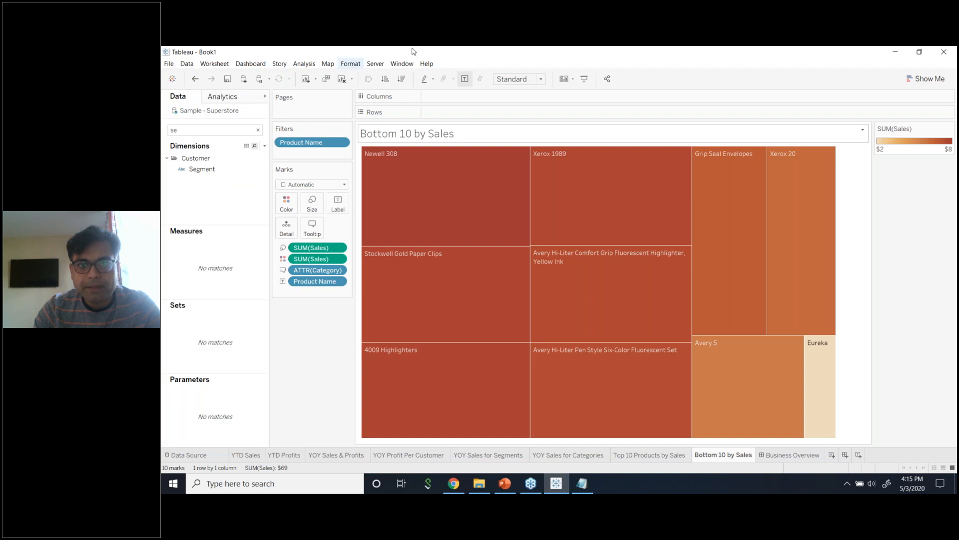
double_click(577, 135)
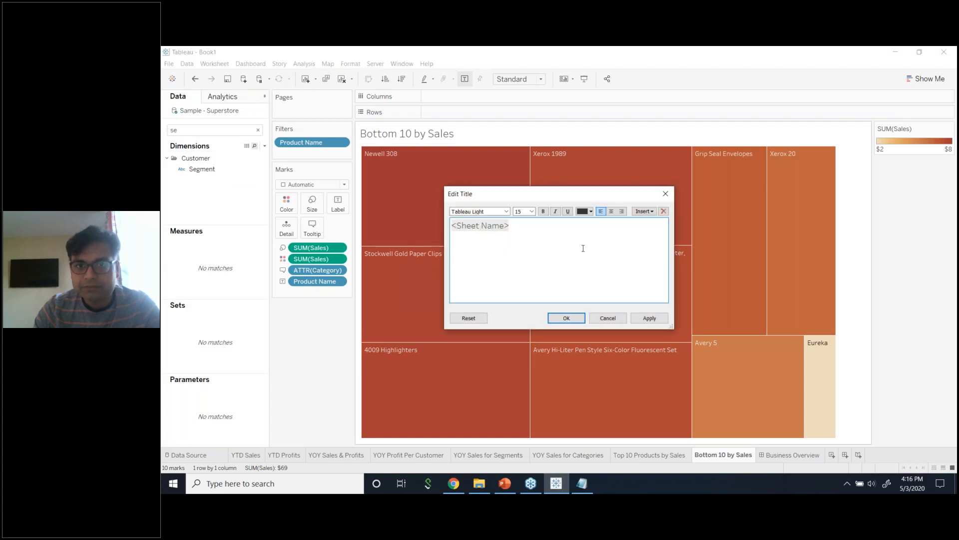
click(608, 317)
click(798, 457)
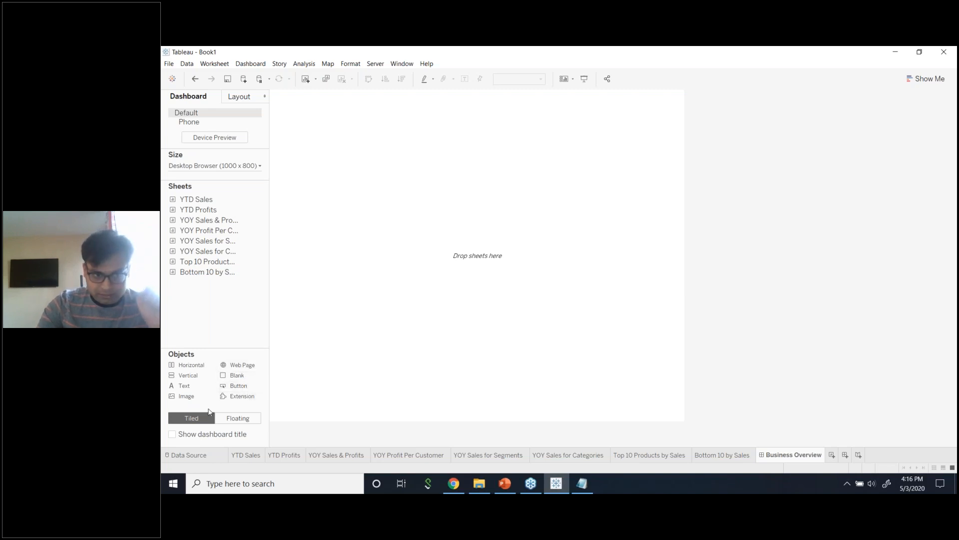
Add a centred 'Business Overview' text object in Tableau Bold, size 36.
drag(183, 396, 280, 330)
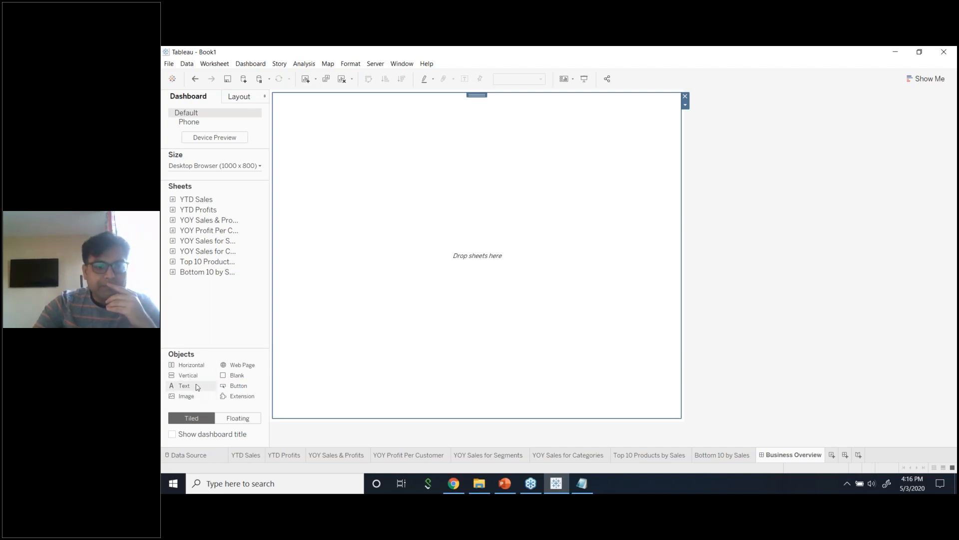
drag(196, 385, 315, 353)
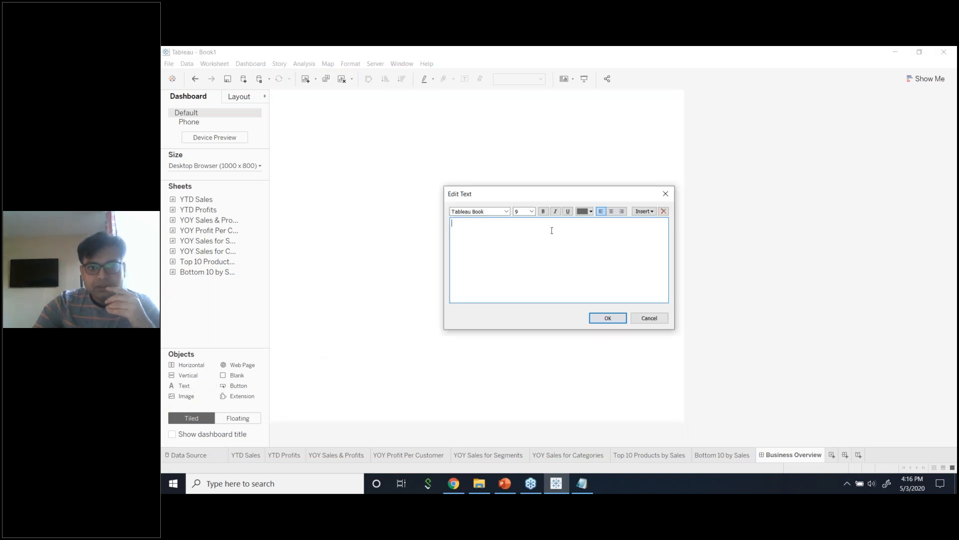
text(Bu)
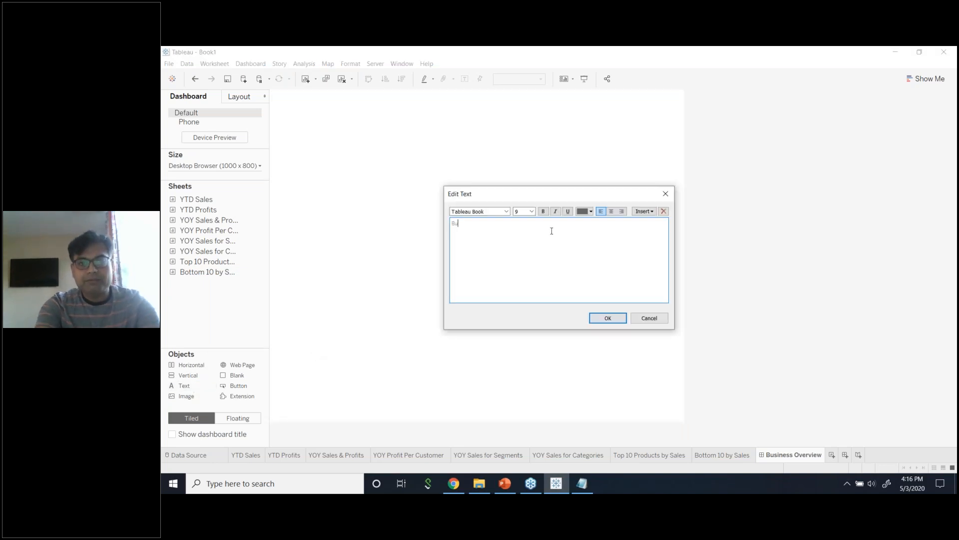
text(siness Overview)
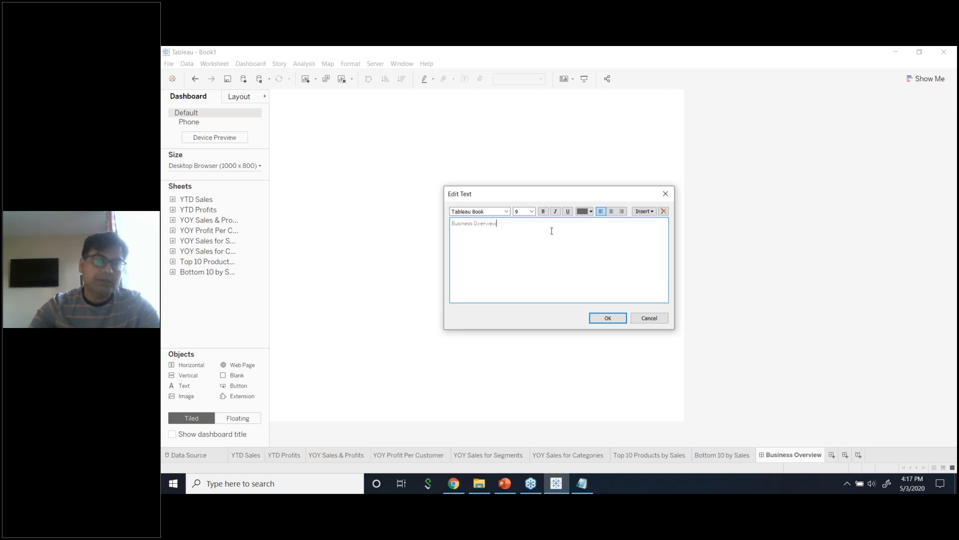
key(ctrl+a)
click(506, 212)
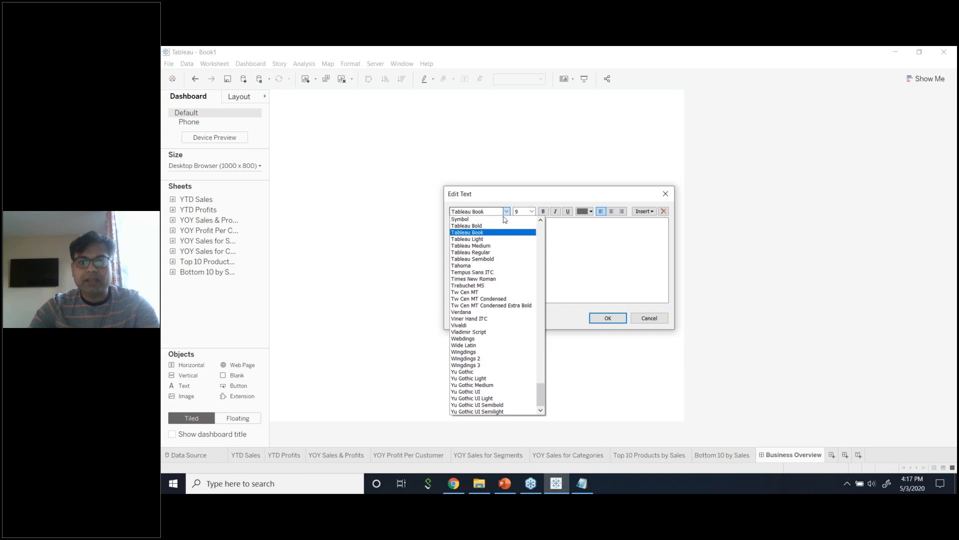
click(499, 226)
click(531, 211)
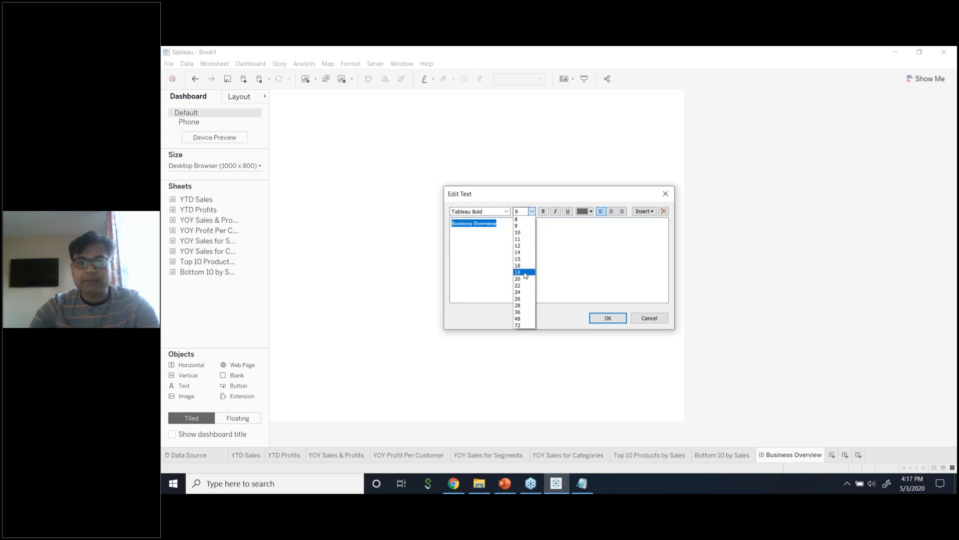
click(524, 312)
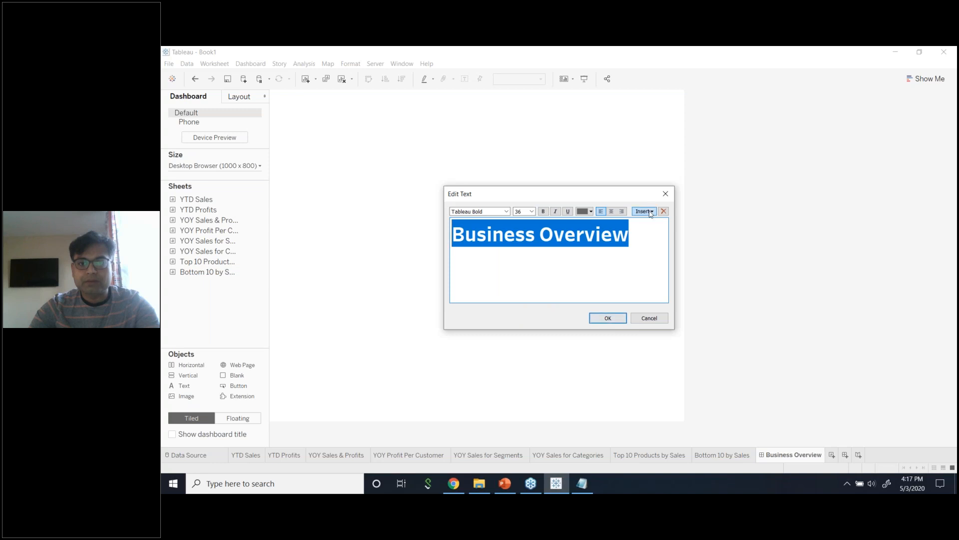
click(611, 211)
click(608, 318)
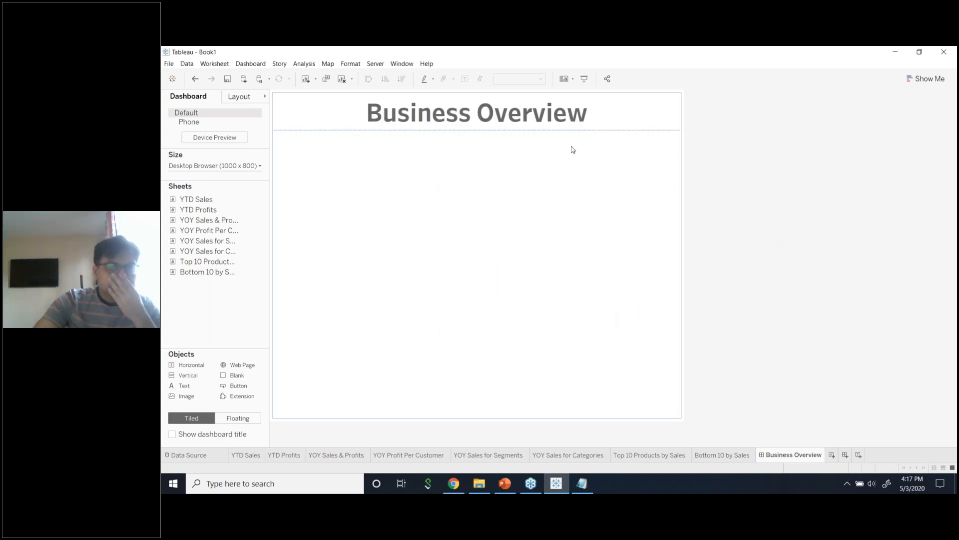
Make the title text black and shrink the title area's height.
click(574, 117)
double_click(573, 116)
drag(649, 235, 471, 235)
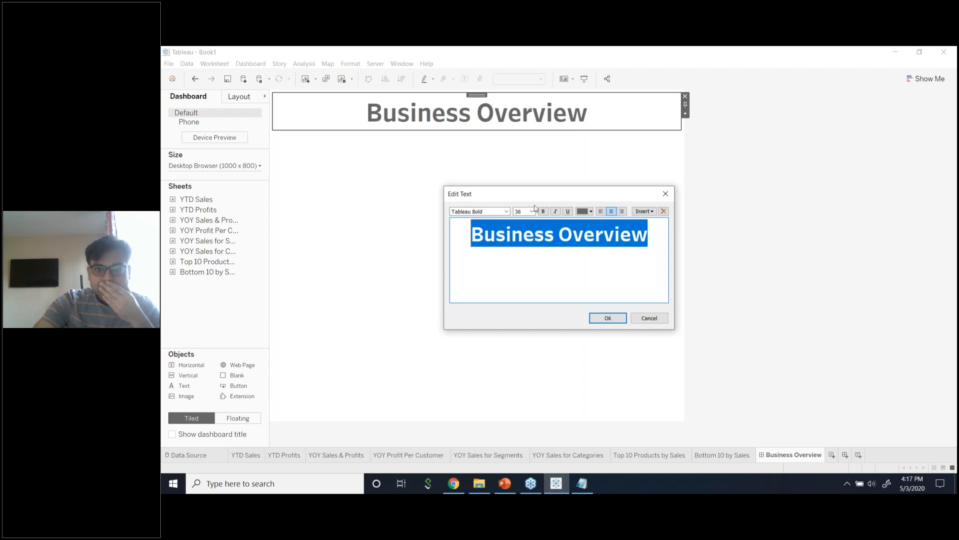
click(591, 211)
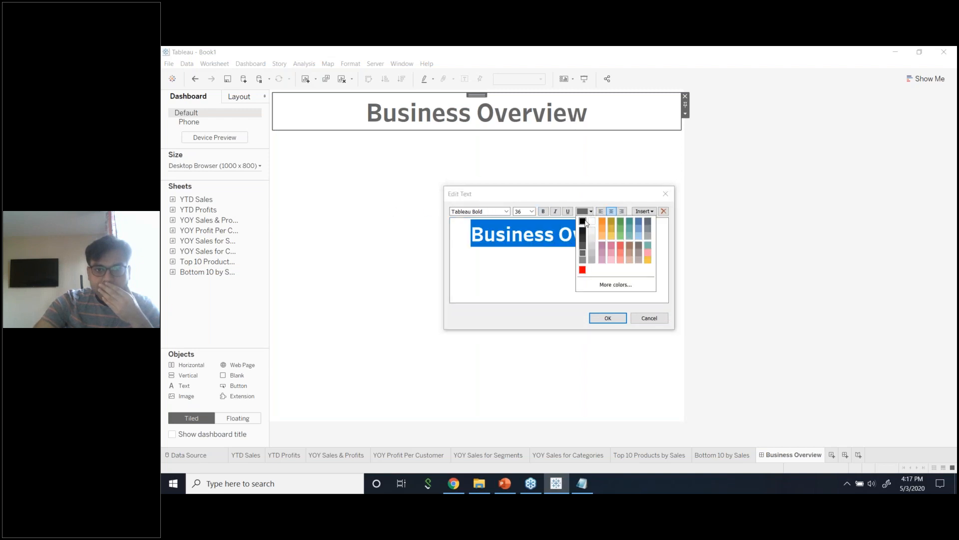
click(582, 220)
click(608, 318)
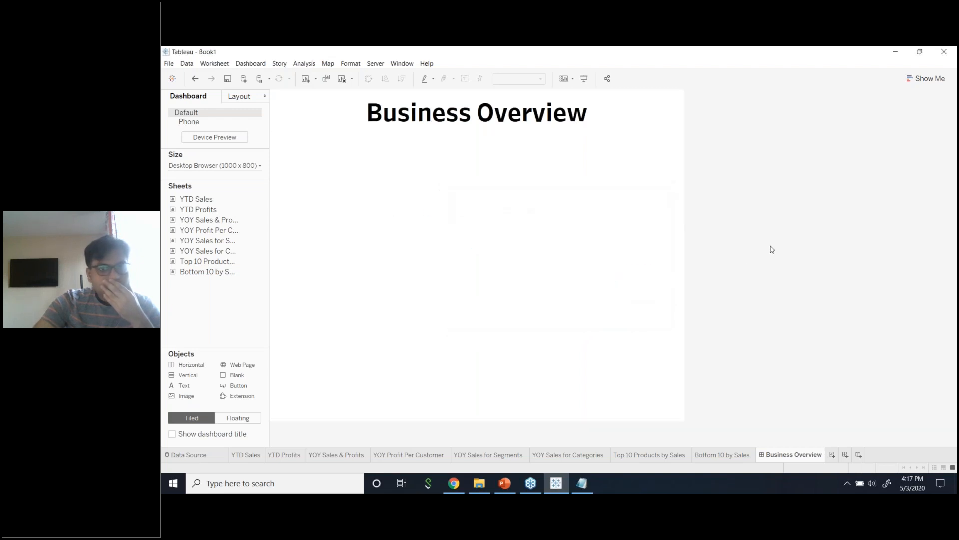
mouse_move(598, 129)
mouse_down()
mouse_move(611, 124)
mouse_move(602, 113)
mouse_move(601, 125)
mouse_up()
Delete the empty container below the title, confirming Delete Containers.
click(603, 107)
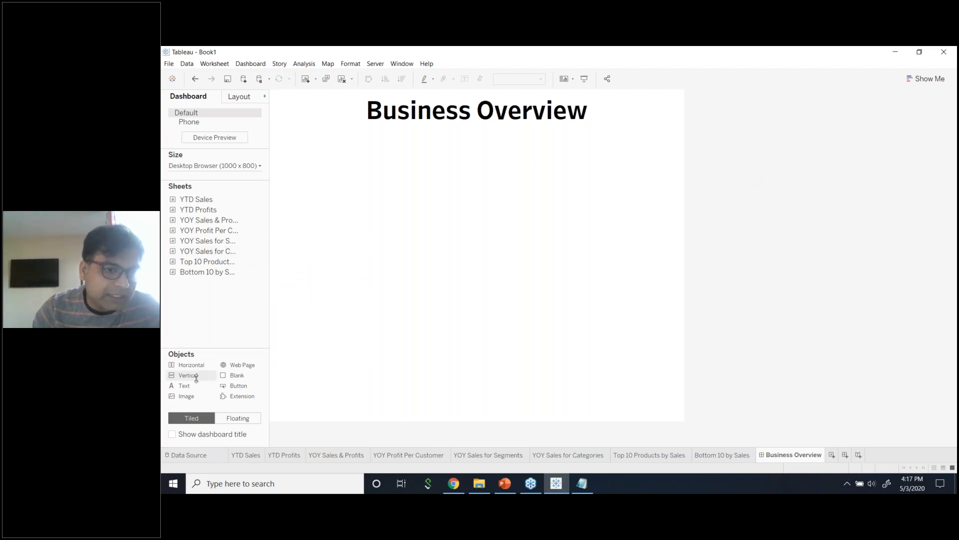
click(630, 194)
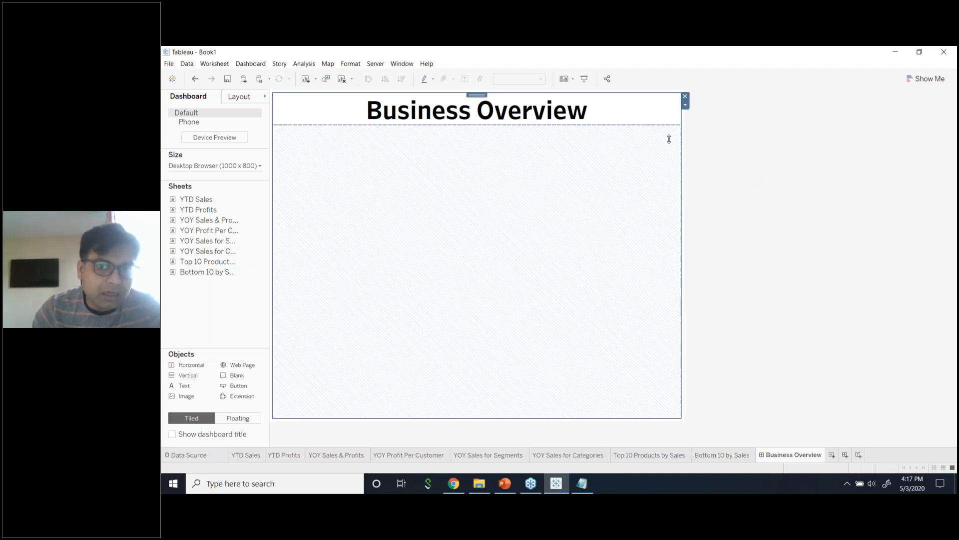
click(685, 96)
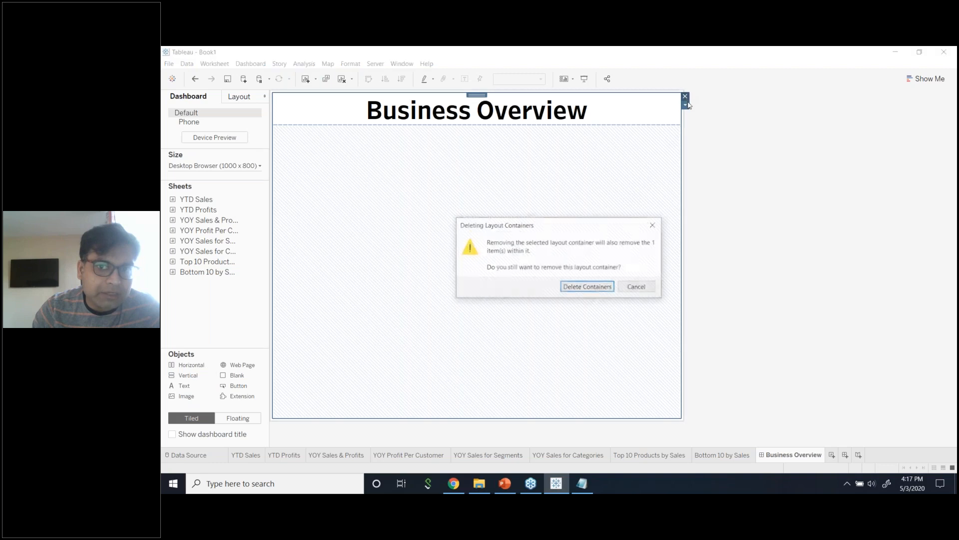
click(588, 289)
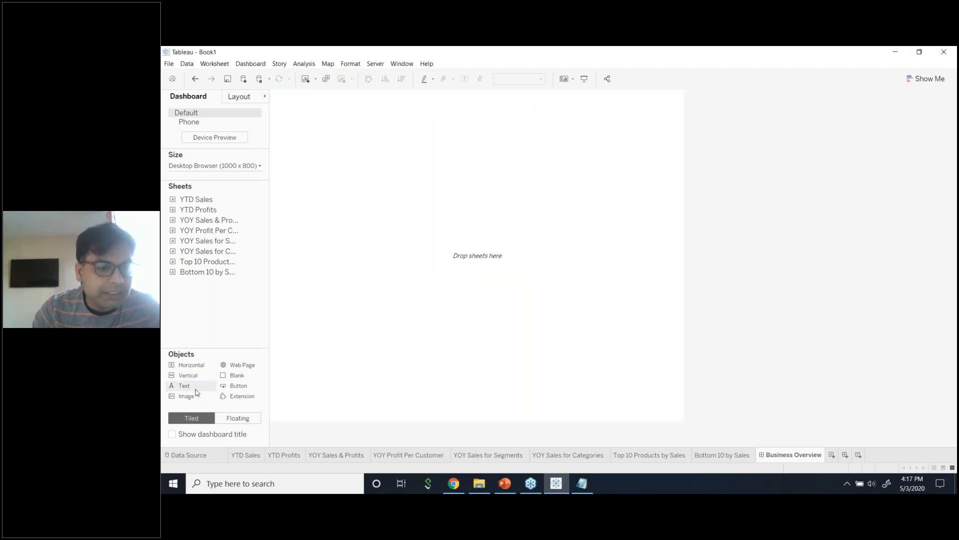
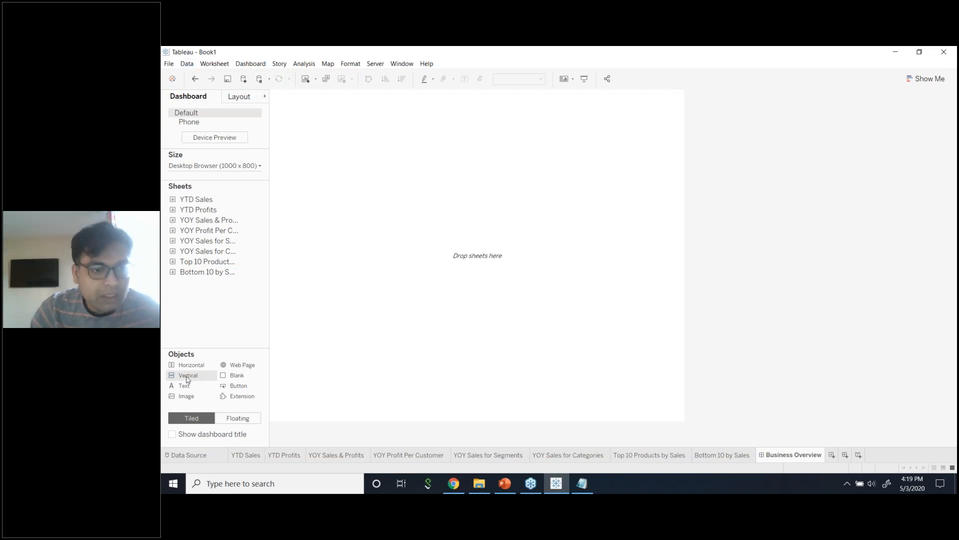
Drop a vertical container onto the empty dashboard, add the YTD Sales sheet, and place a Text object.
drag(187, 378, 291, 341)
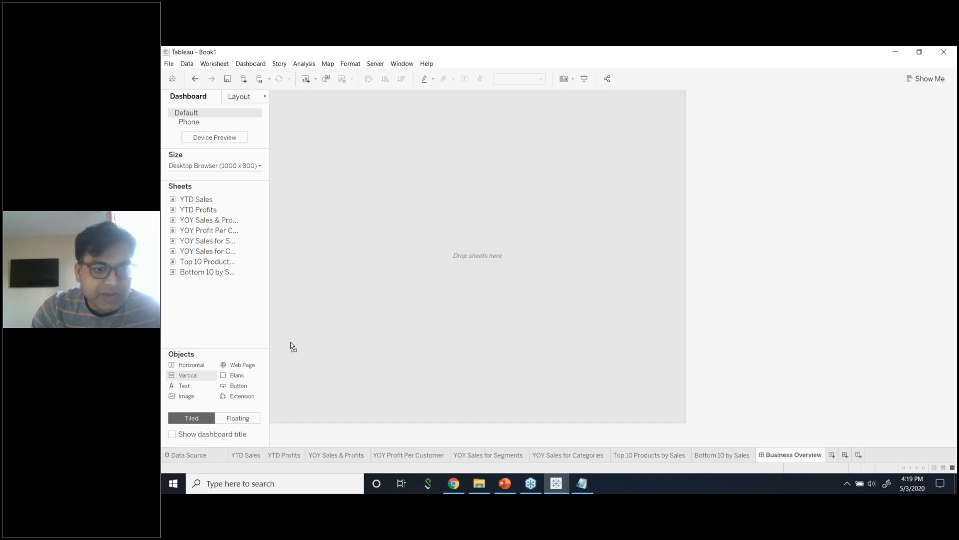
drag(290, 343, 291, 342)
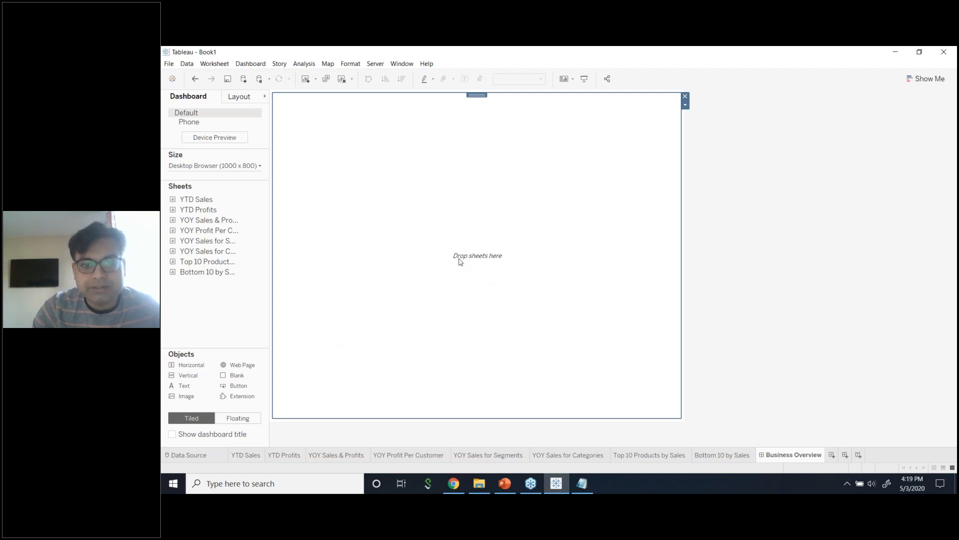
double_click(207, 199)
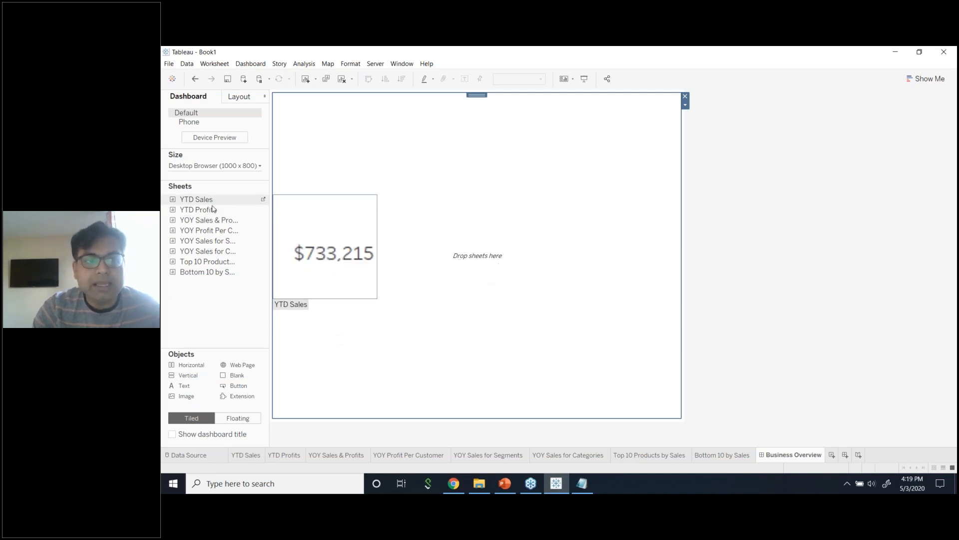
drag(199, 386, 303, 336)
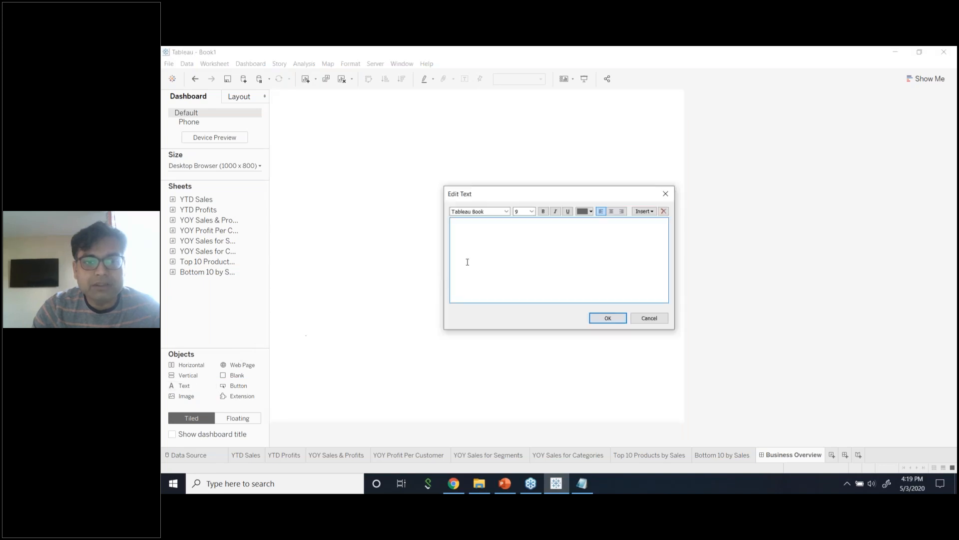
Enter the title 'BUSINESS OVERVIEW' in 36 pt, black, Tableau Bold.
text(BUSINESS OVE)
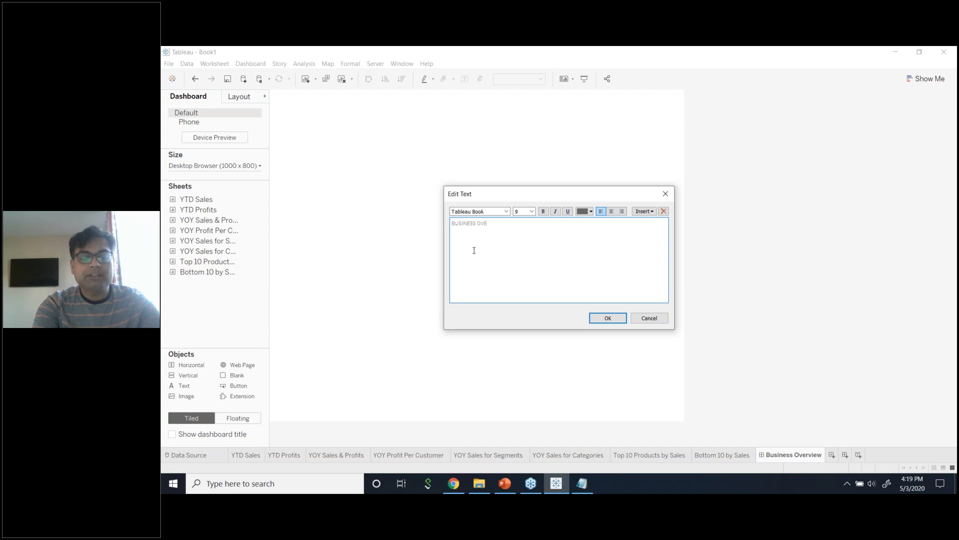
text(RVIEW)
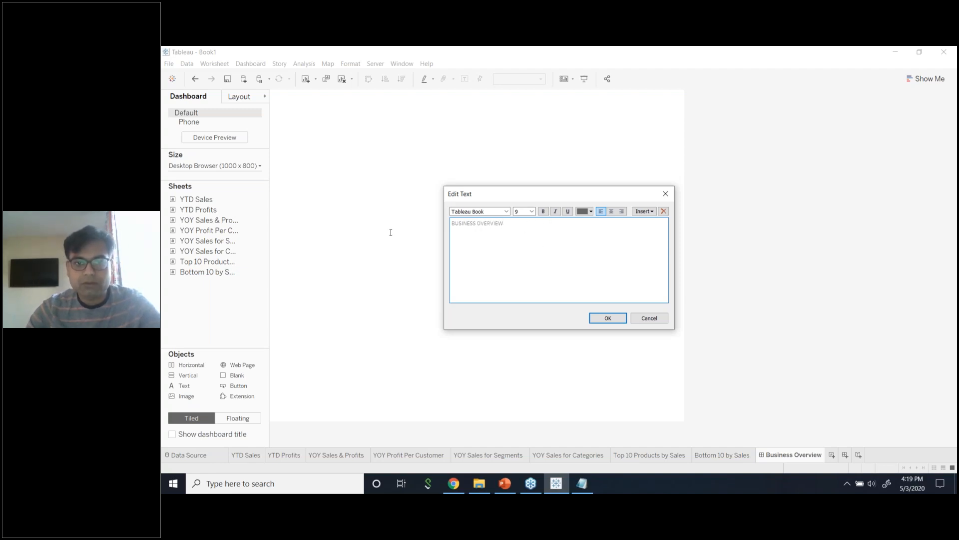
key(ctrl+a)
click(532, 212)
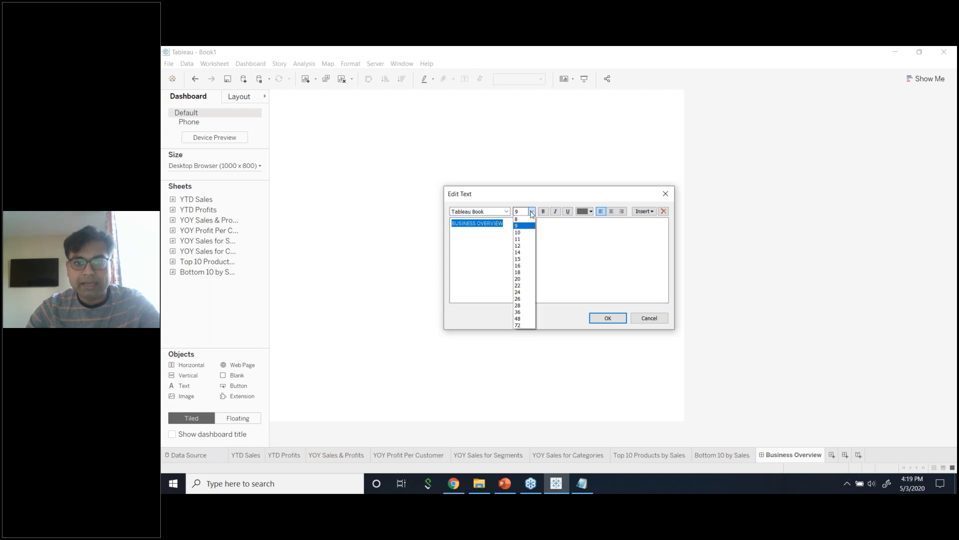
click(528, 305)
click(531, 212)
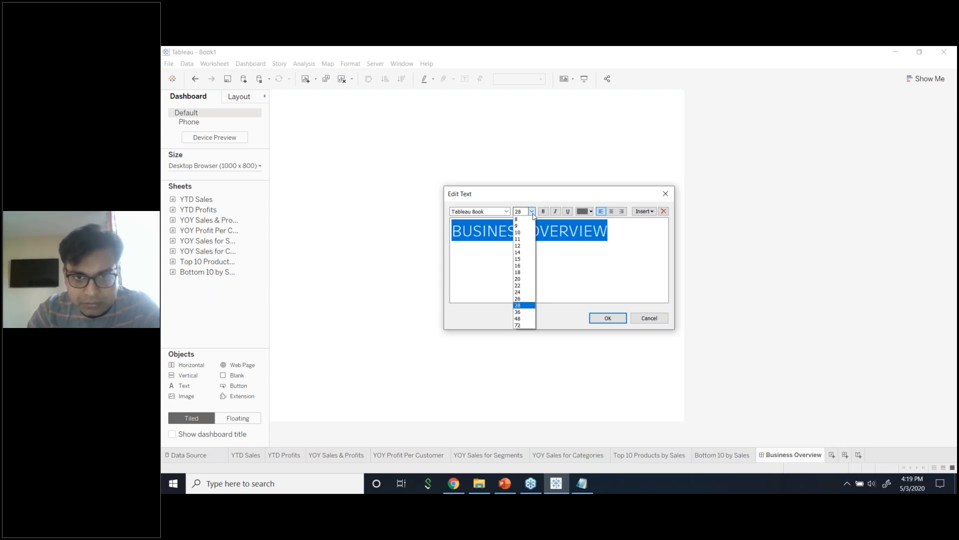
click(520, 312)
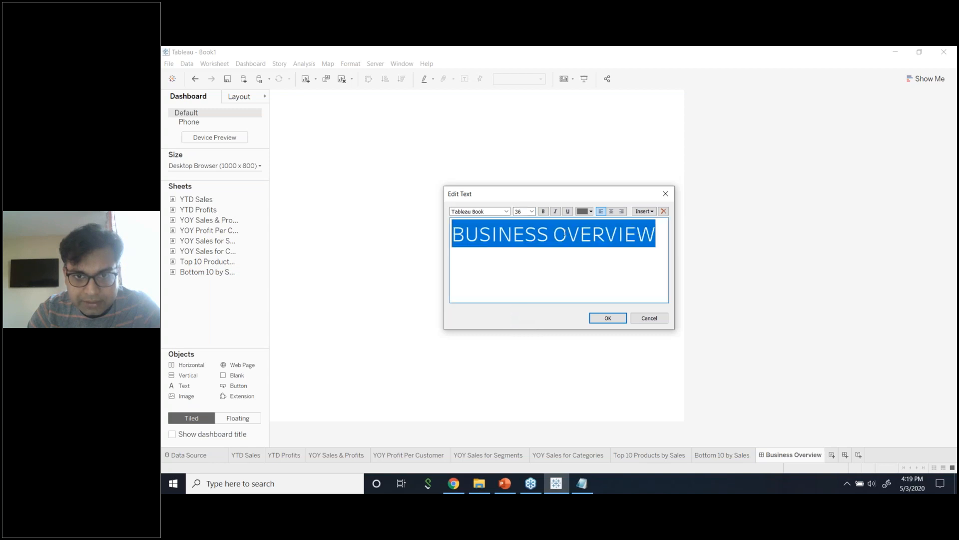
click(591, 211)
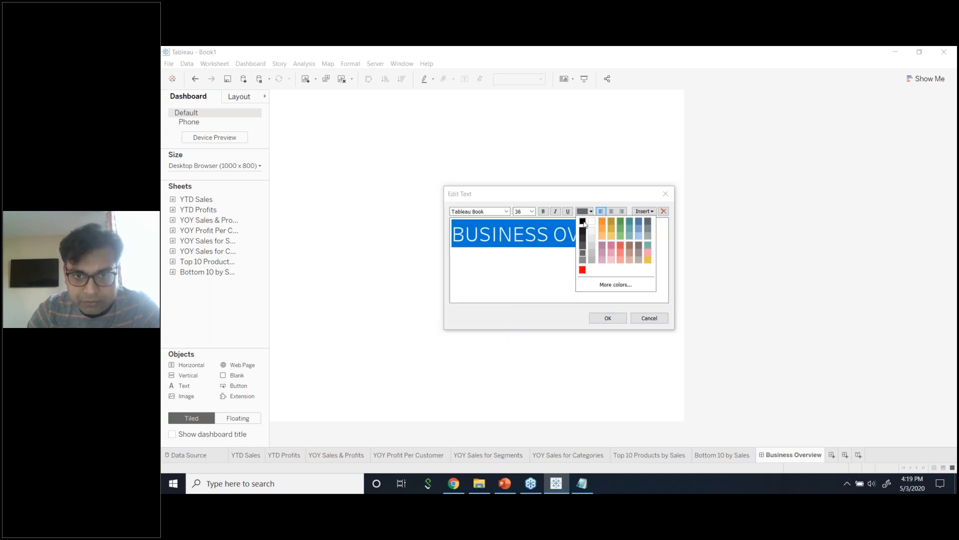
click(583, 222)
click(505, 211)
click(497, 226)
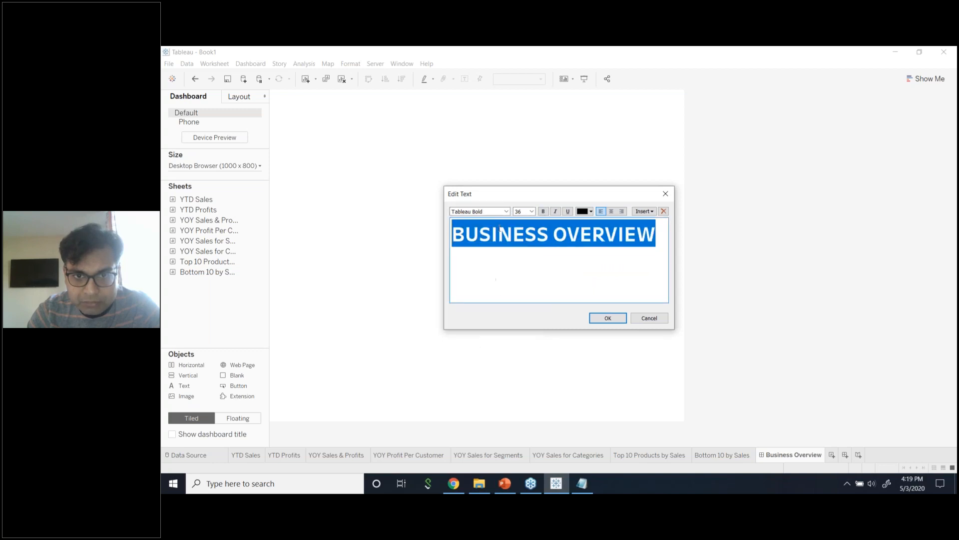
click(608, 317)
Center-align the BUSINESS OVERVIEW title text.
double_click(525, 120)
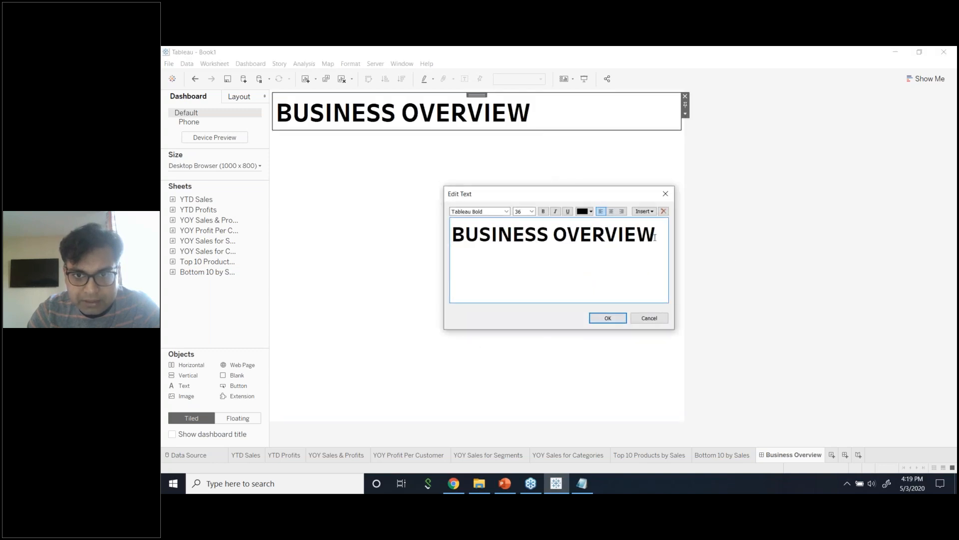
drag(656, 233, 429, 233)
click(611, 212)
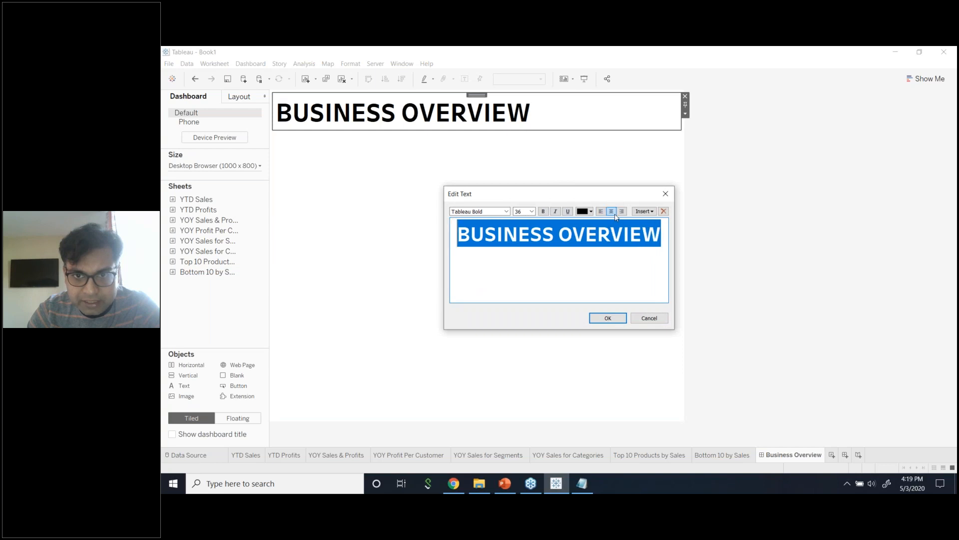
click(608, 317)
click(624, 116)
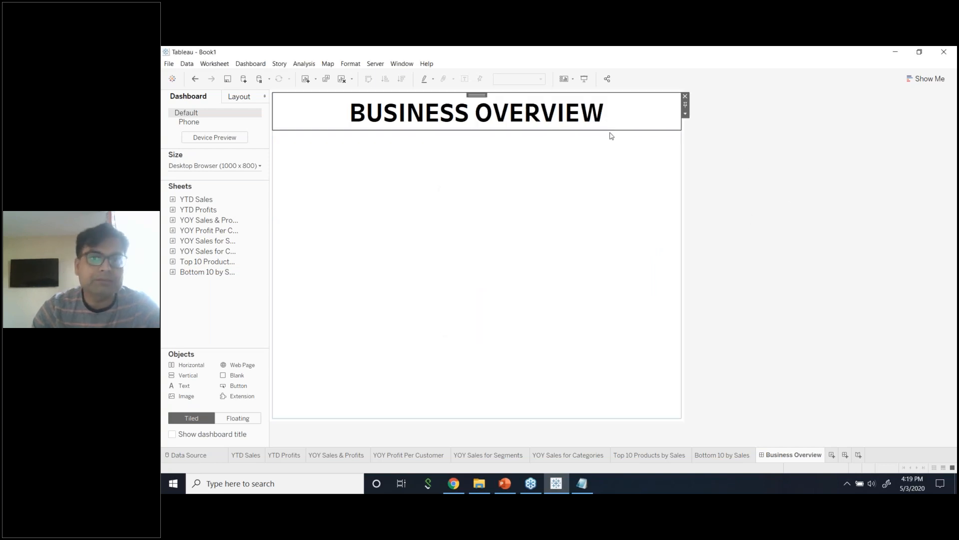
click(748, 139)
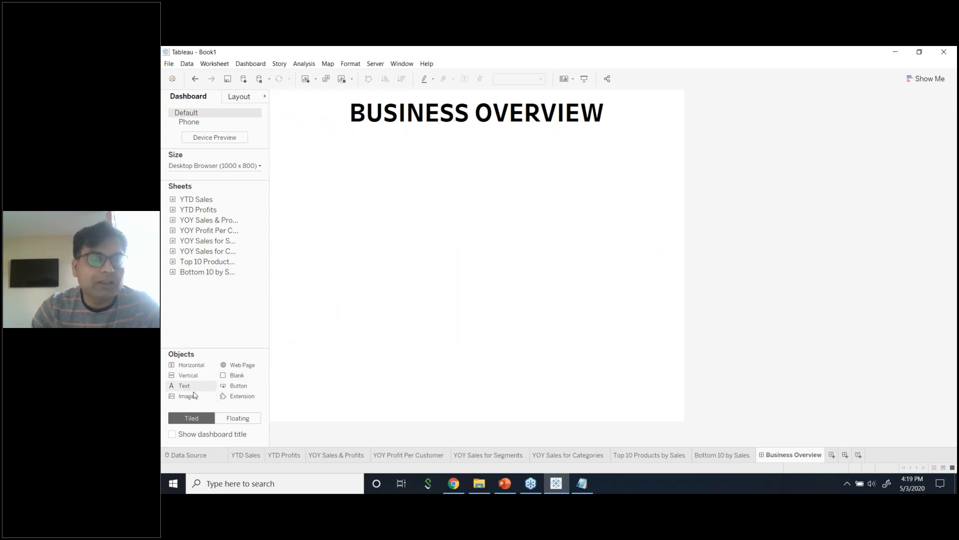
mouse_move(184, 385)
mouse_down()
mouse_move(239, 364)
mouse_move(343, 165)
mouse_move(310, 116)
mouse_up()
click(322, 113)
click(347, 127)
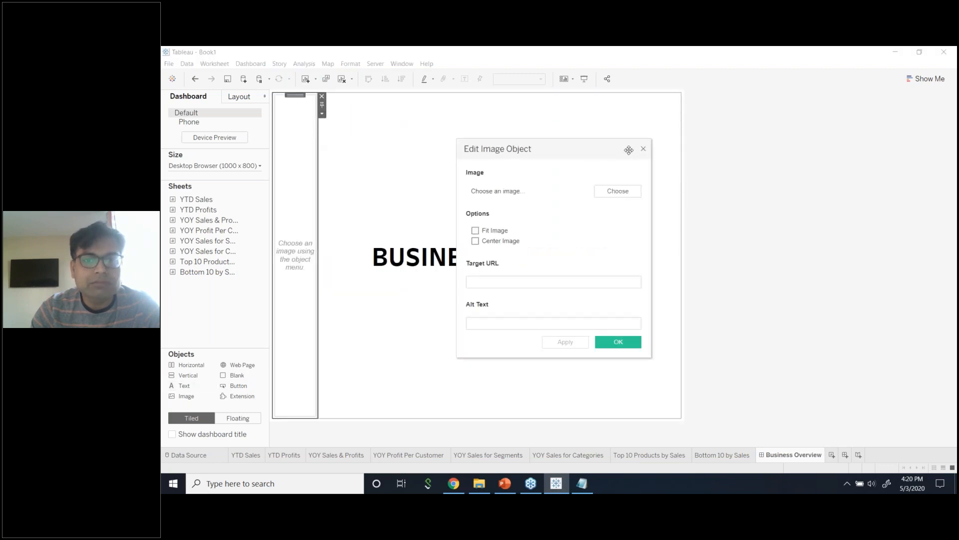
click(644, 148)
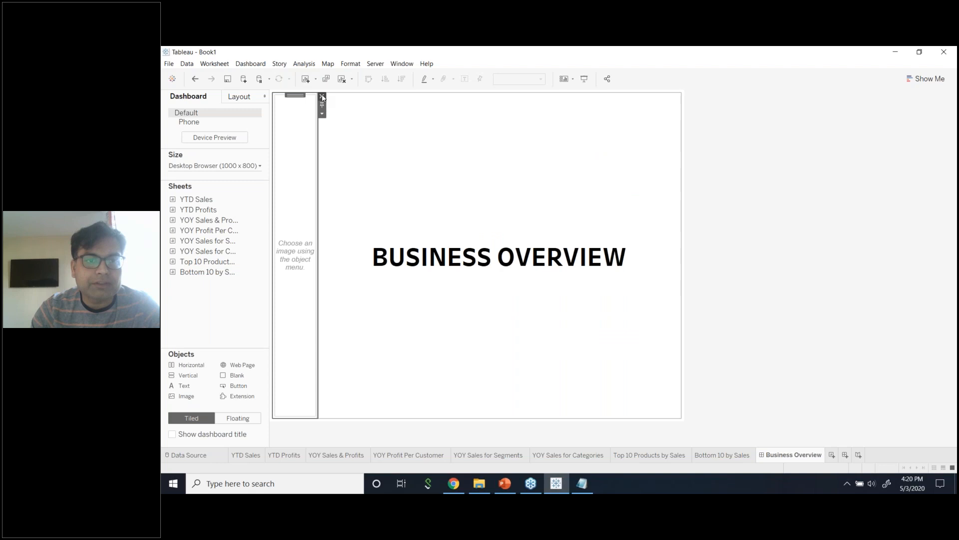
click(321, 95)
click(594, 288)
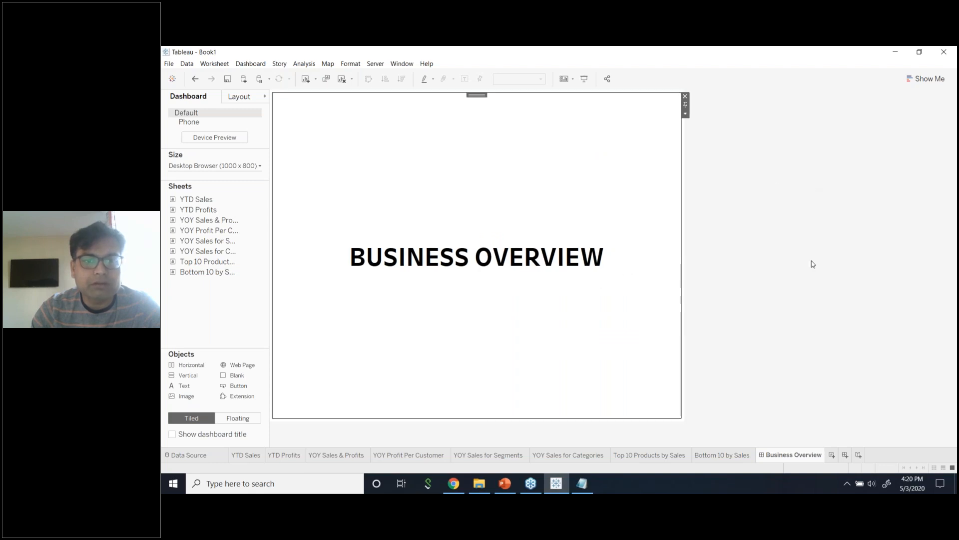
key(ctrl+z)
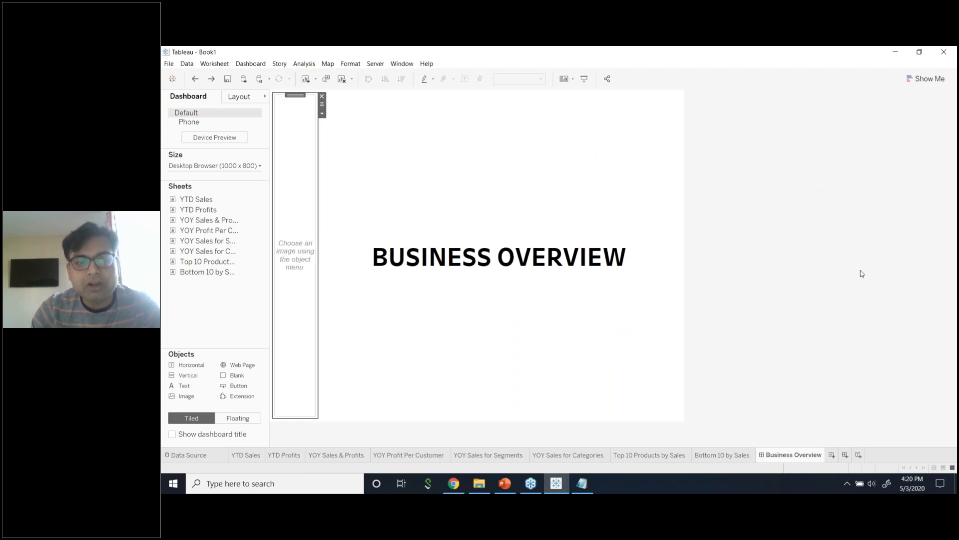
key(ctrl+z)
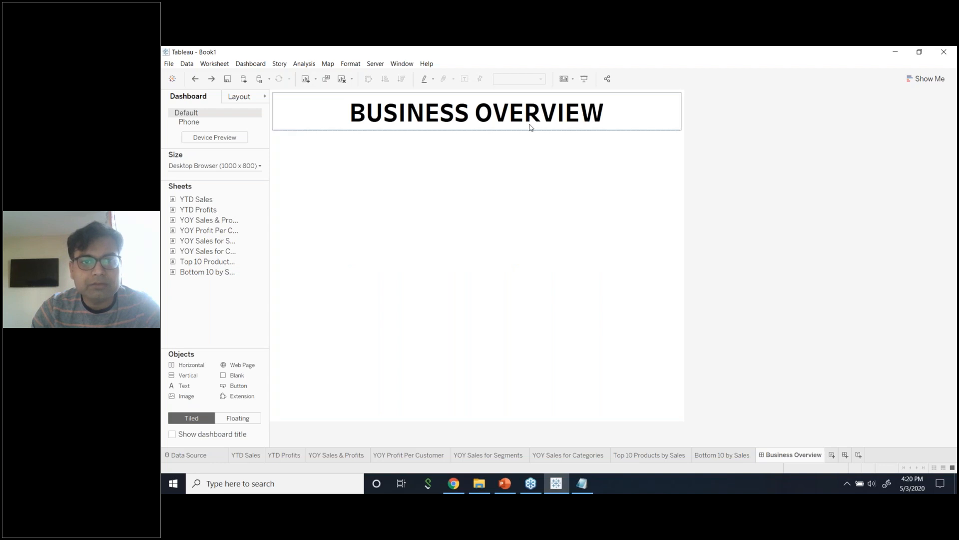
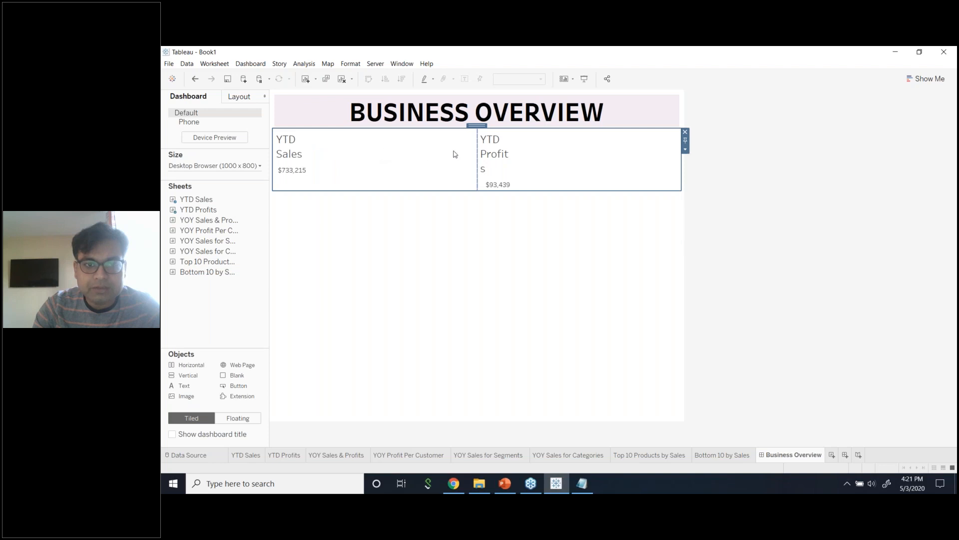
Select and deselect the YTD Sales and YTD Profits sheets on the dashboard.
click(481, 158)
click(830, 171)
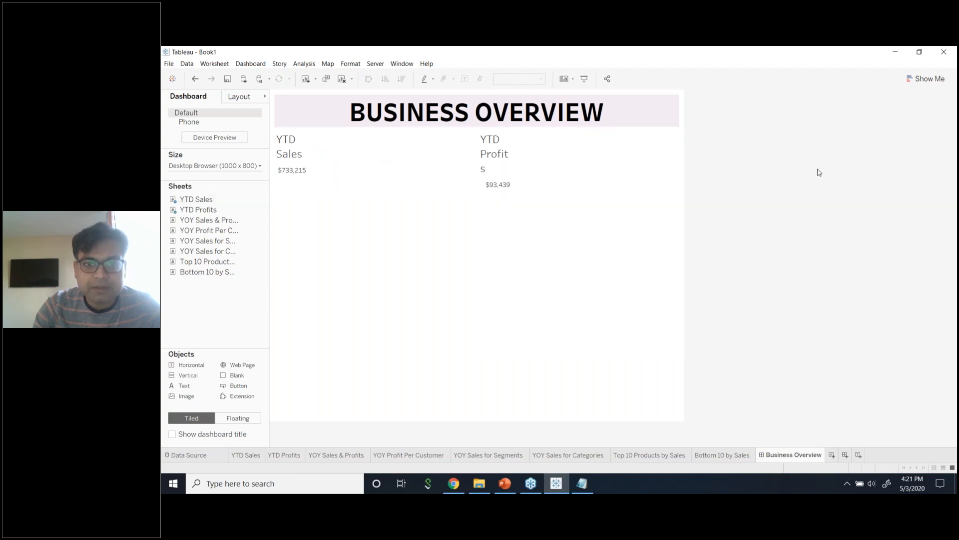
click(464, 151)
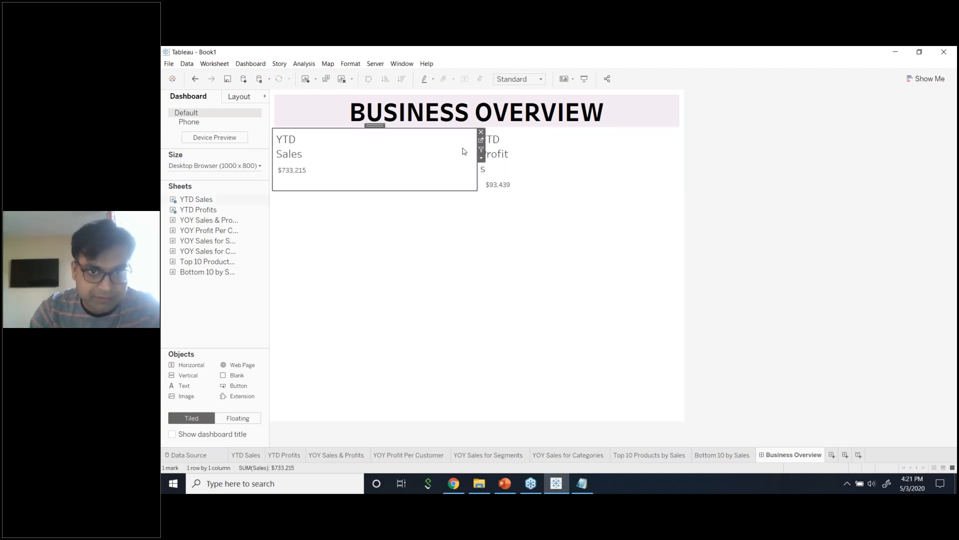
click(699, 199)
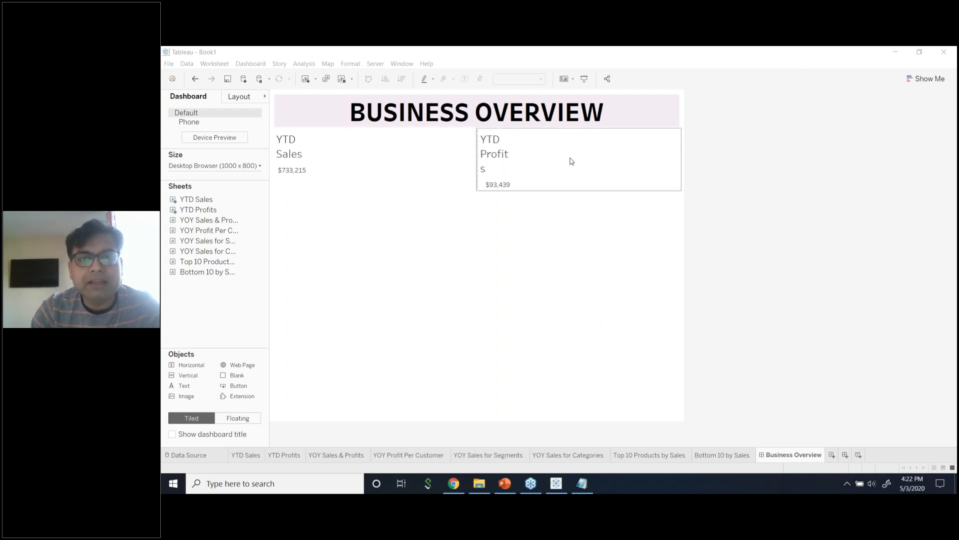
click(588, 165)
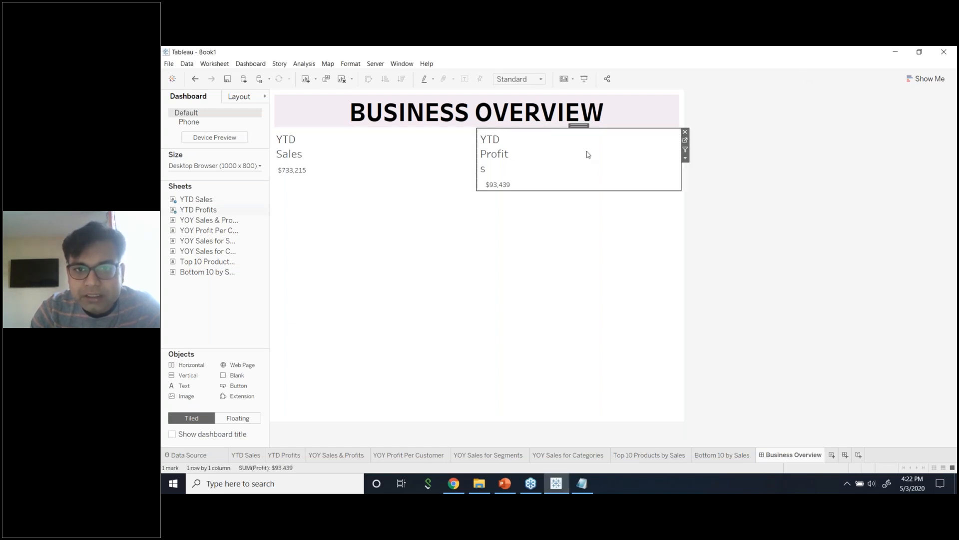
Distribute the two KPI sheets evenly in their container and open YTD Sales' options menu.
double_click(585, 125)
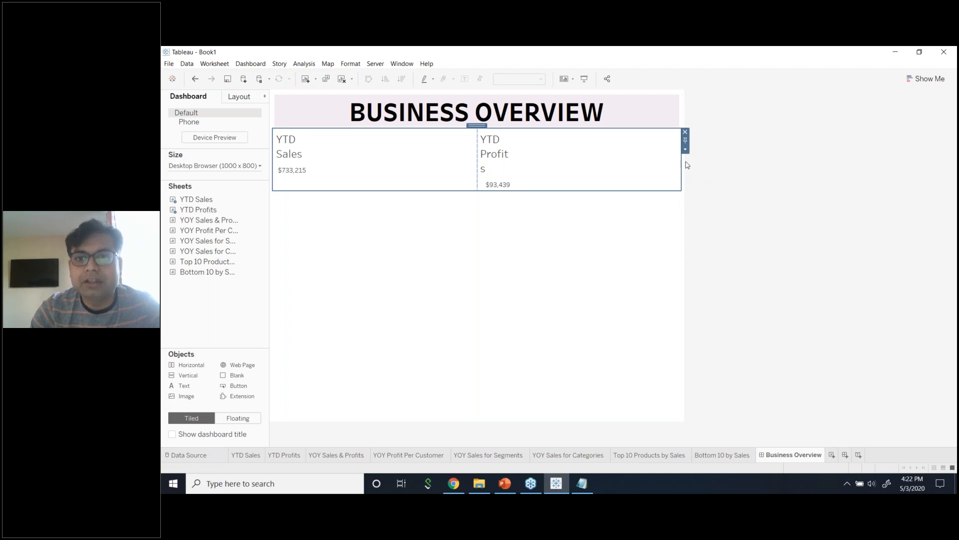
click(685, 150)
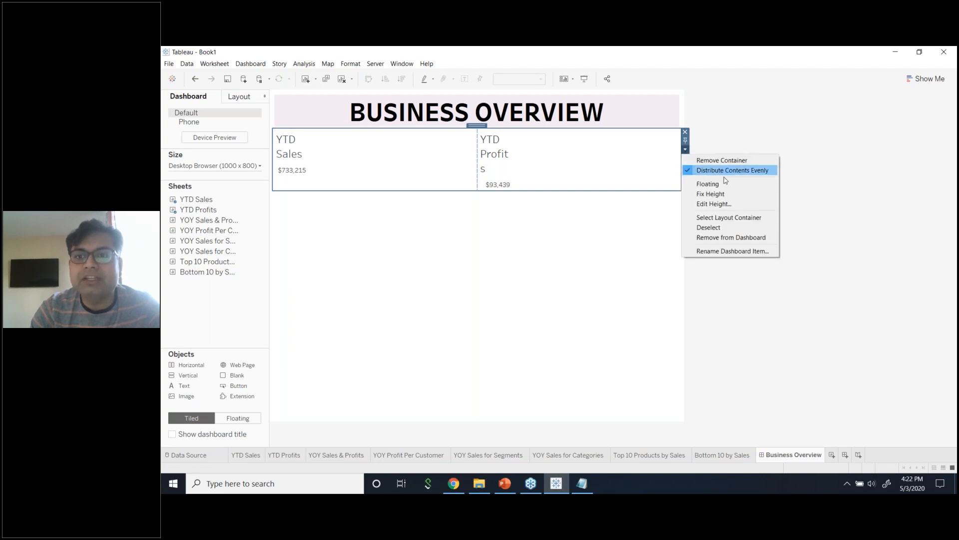
click(401, 145)
click(400, 148)
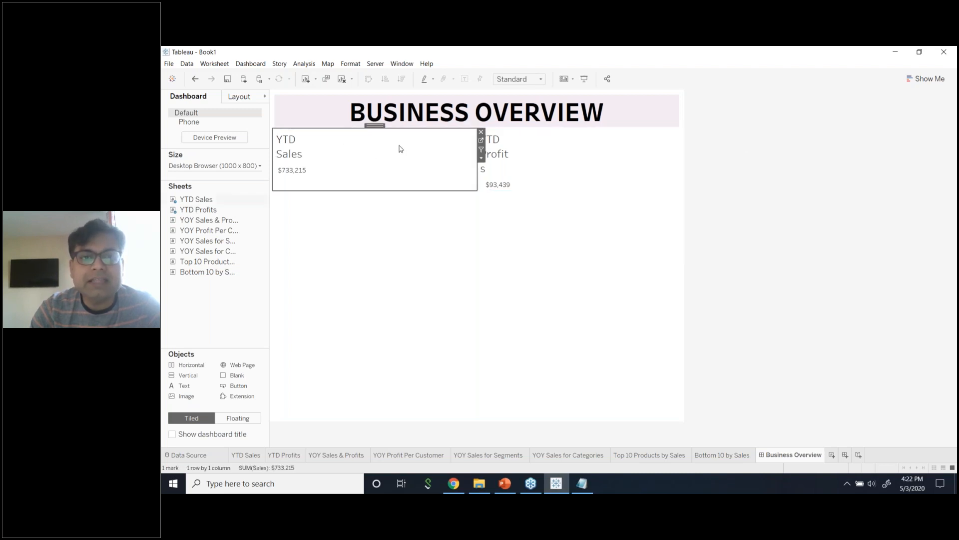
click(481, 159)
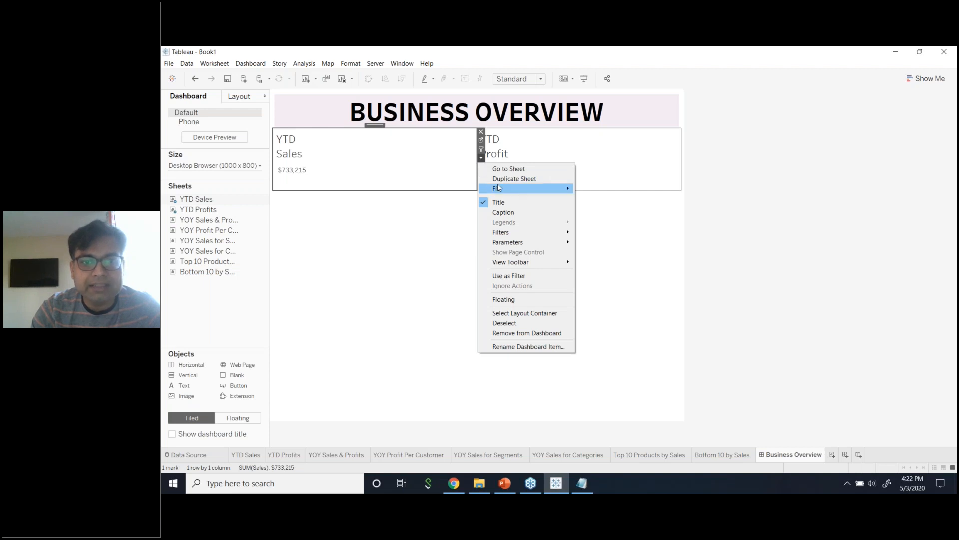
Set both YTD Sales and YTD Profits to fit the Entire View.
mouse_move(499, 189)
click(601, 220)
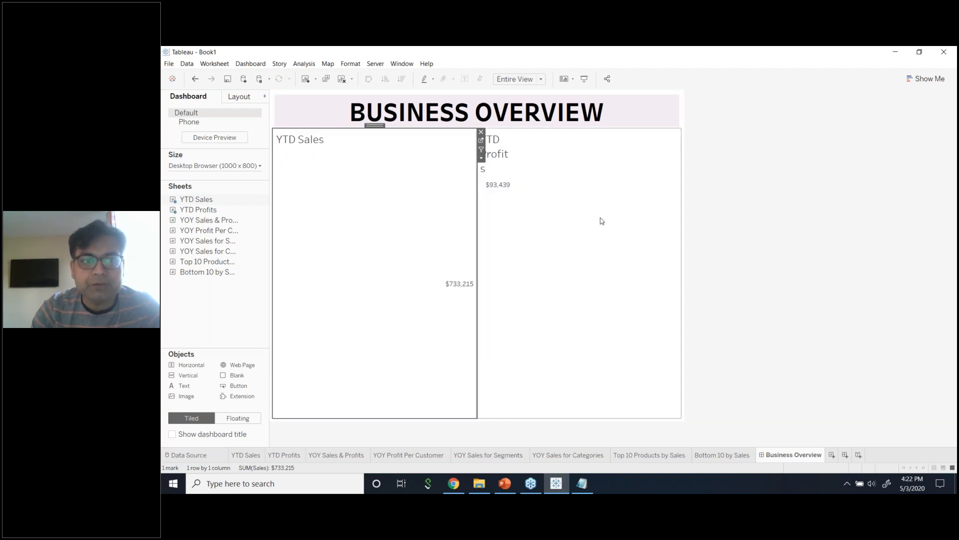
click(580, 156)
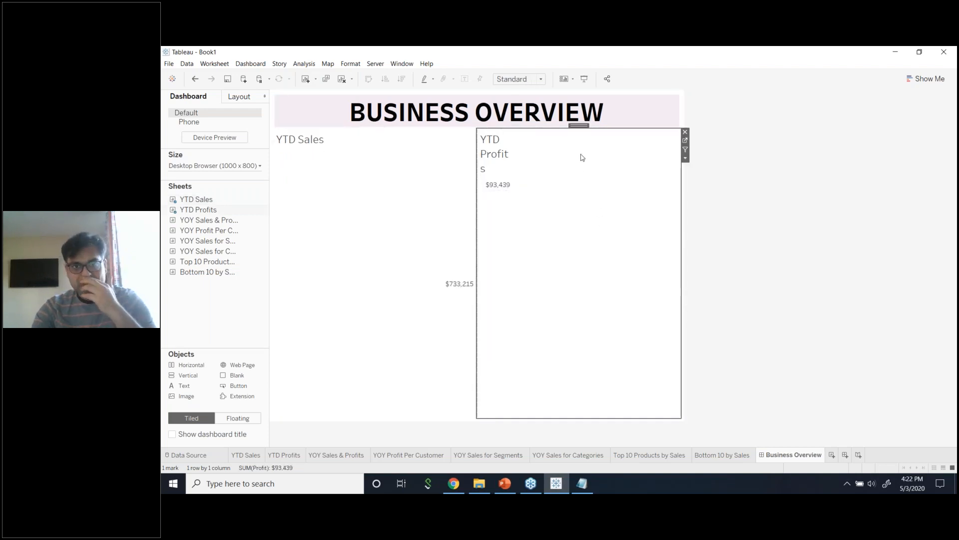
click(685, 157)
mouse_move(725, 189)
click(807, 220)
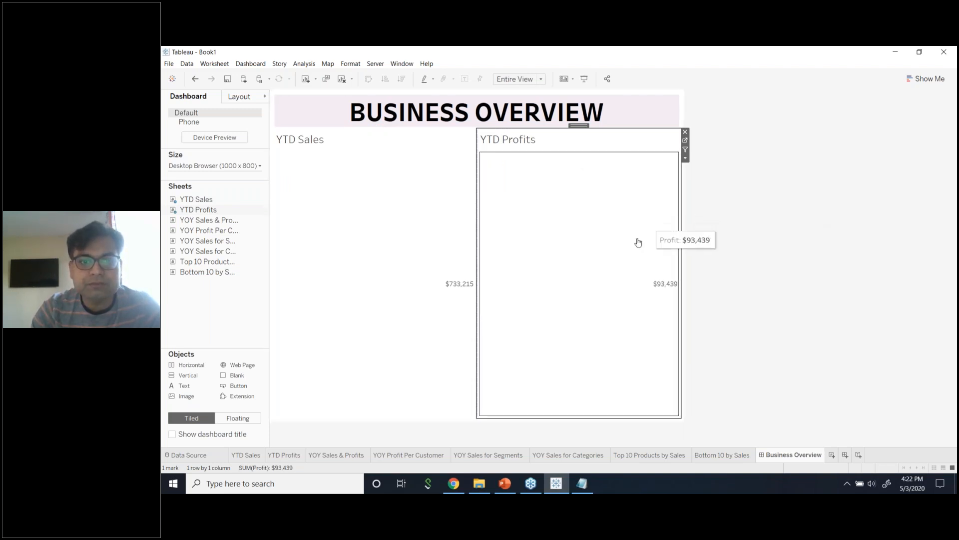
Add a Blank object below the KPI sheets and drag the divider up to shorten their row.
click(446, 375)
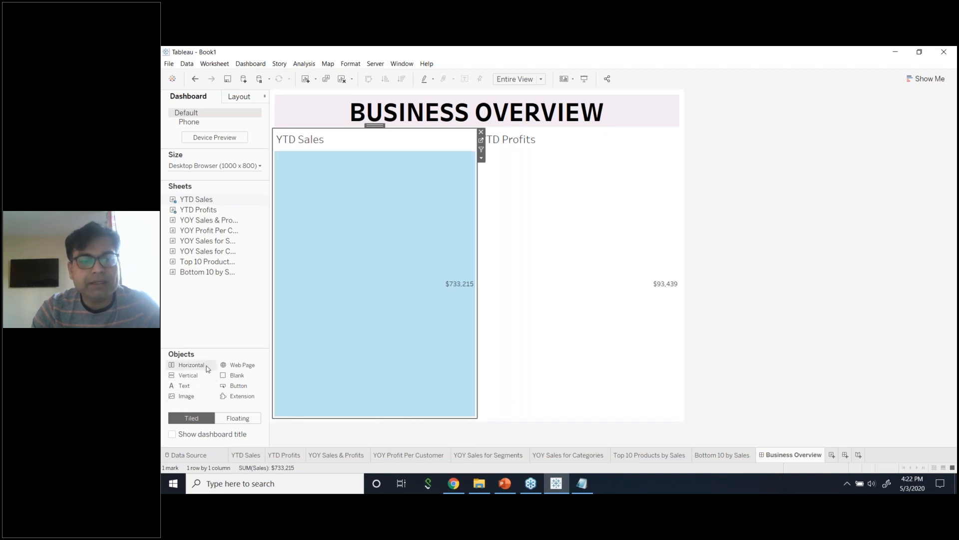
drag(226, 380, 345, 413)
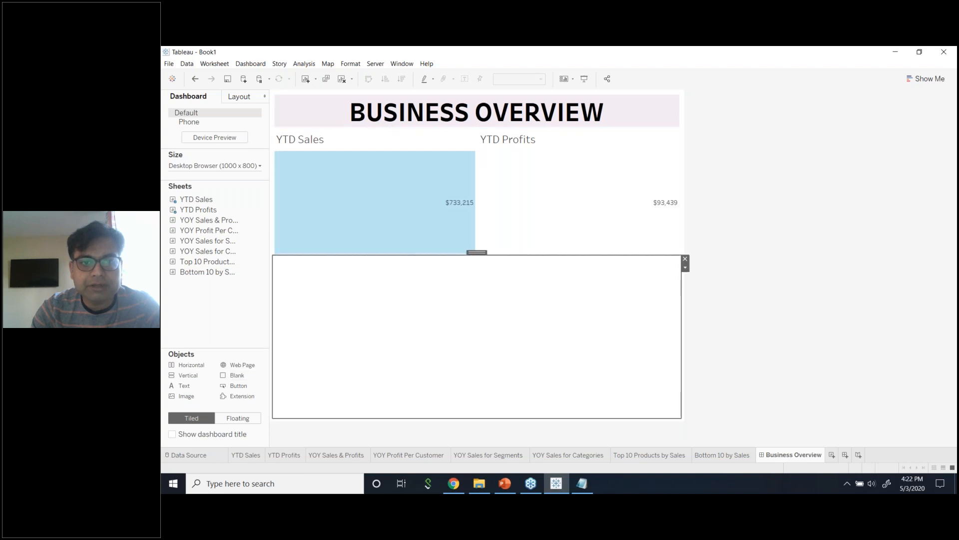
click(422, 201)
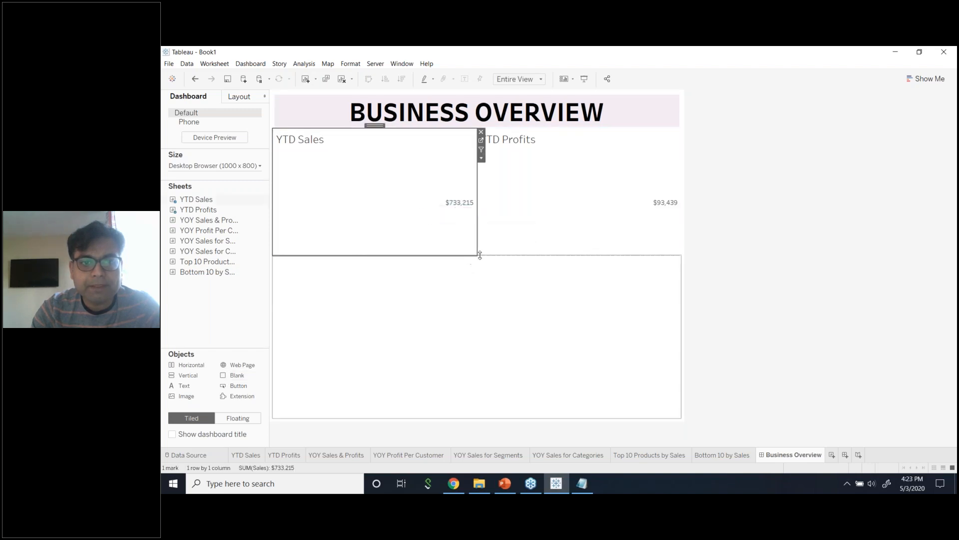
drag(480, 255, 490, 173)
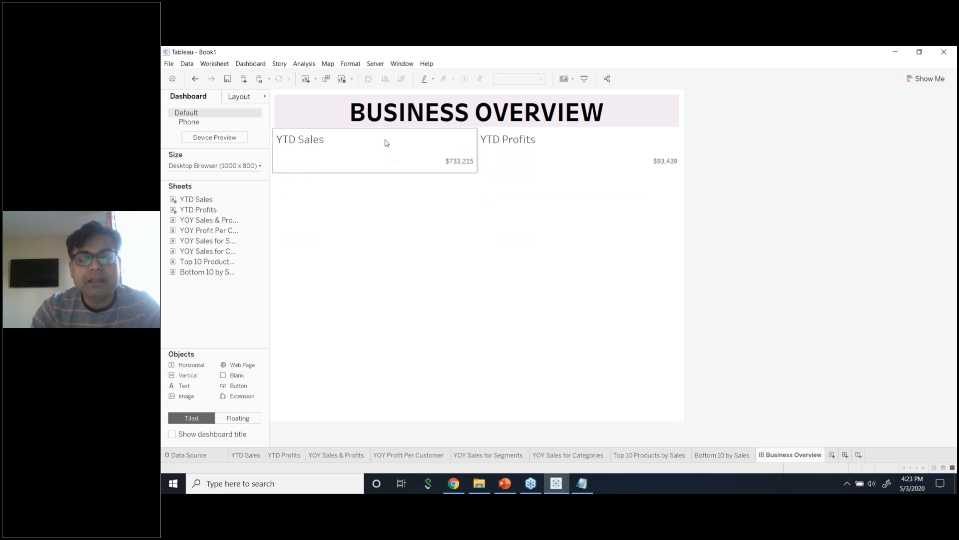
Center-align the YTD Sales sheet title.
double_click(353, 144)
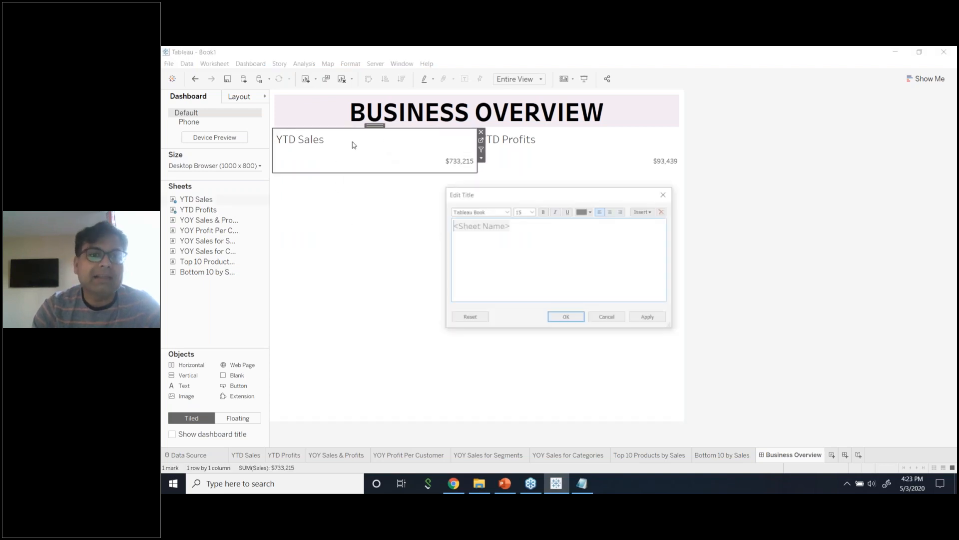
drag(516, 220, 411, 208)
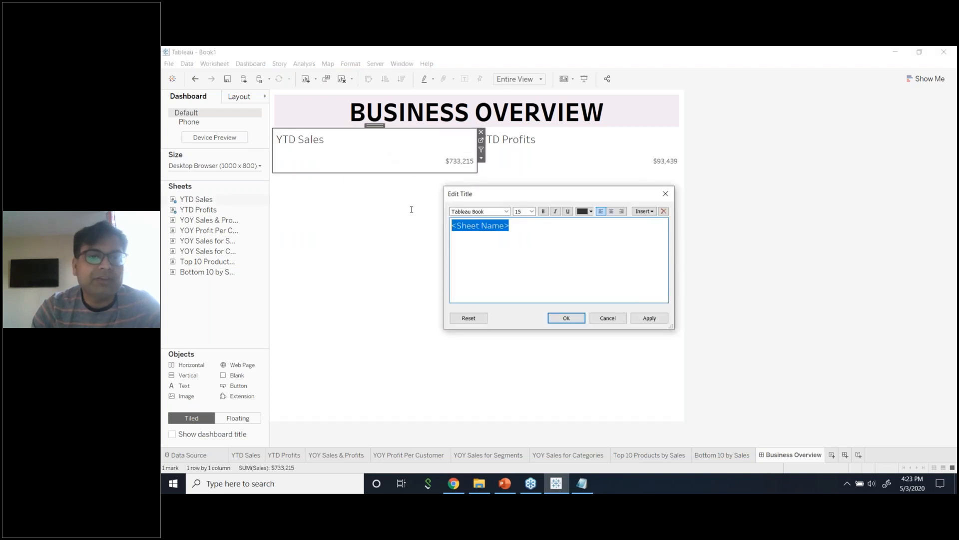
click(611, 212)
click(647, 318)
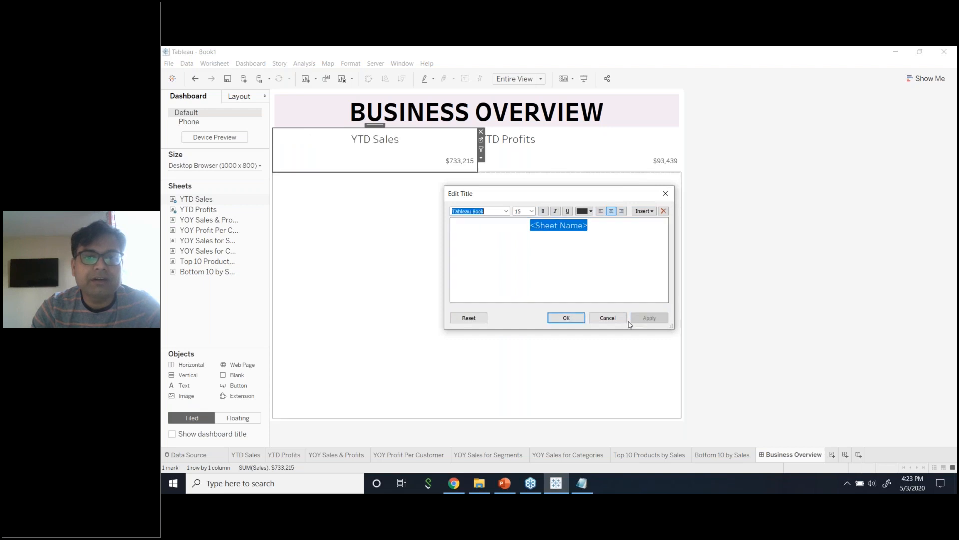
click(574, 320)
Center-align the YTD Profits sheet title.
double_click(561, 135)
drag(510, 226, 459, 215)
click(612, 212)
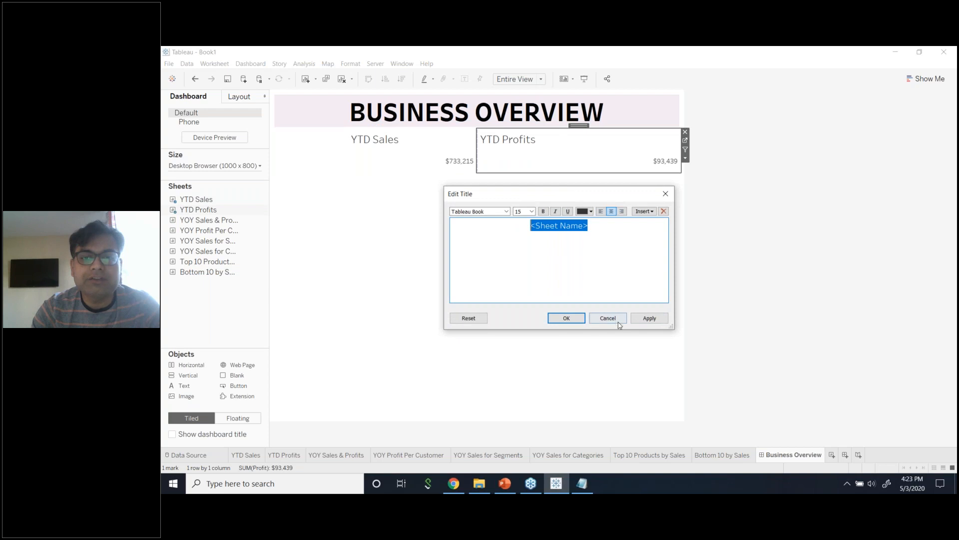
click(649, 317)
click(565, 318)
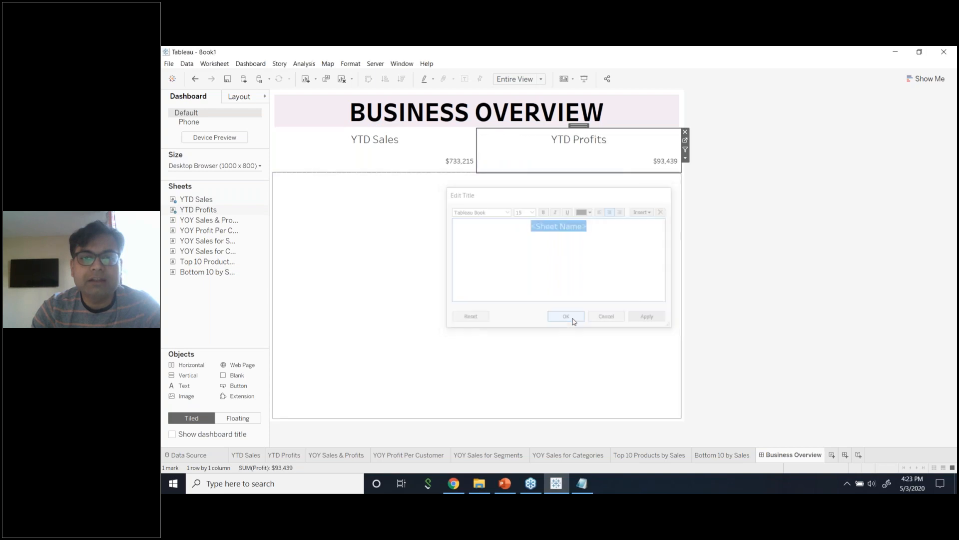
Set the SUM(Sales) pane alignment to Center so $733,215 sits centred.
right_click(450, 166)
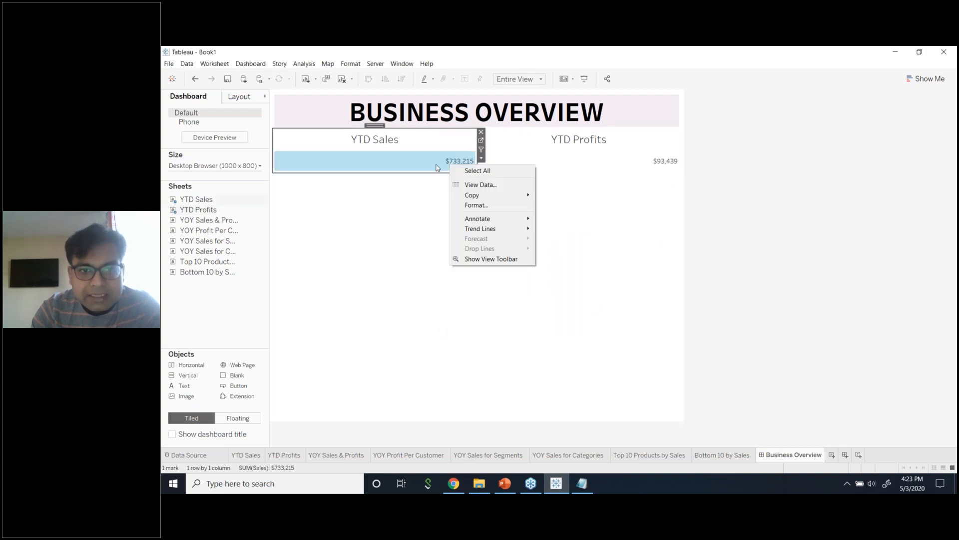
click(473, 205)
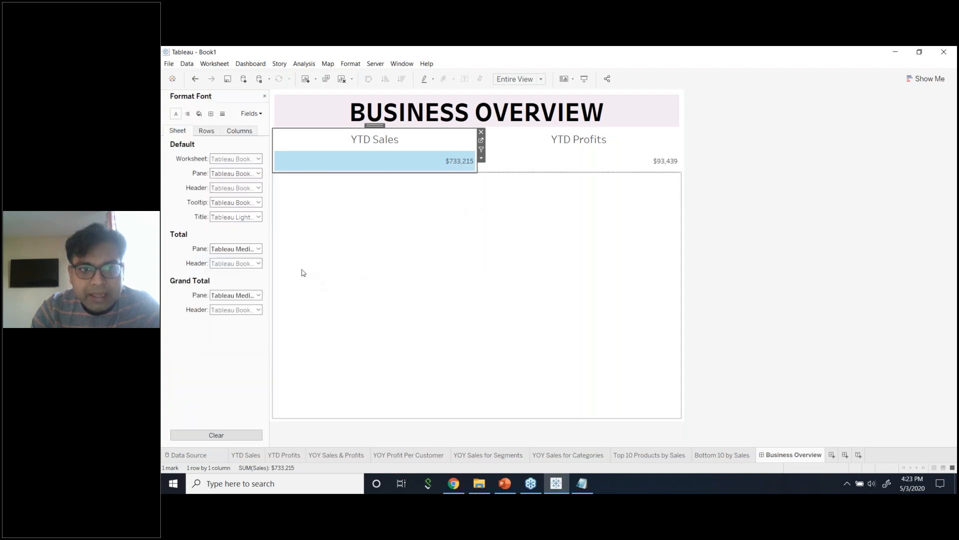
click(251, 113)
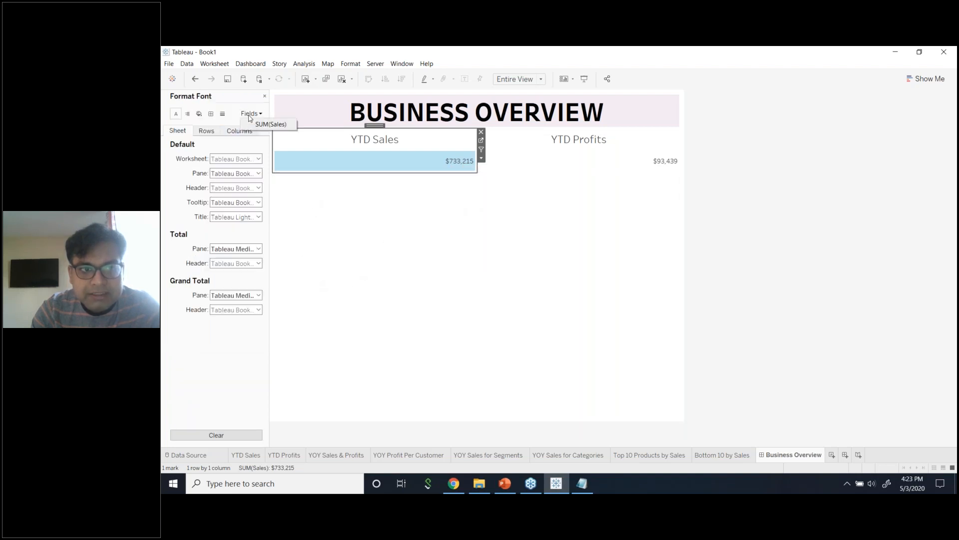
click(255, 125)
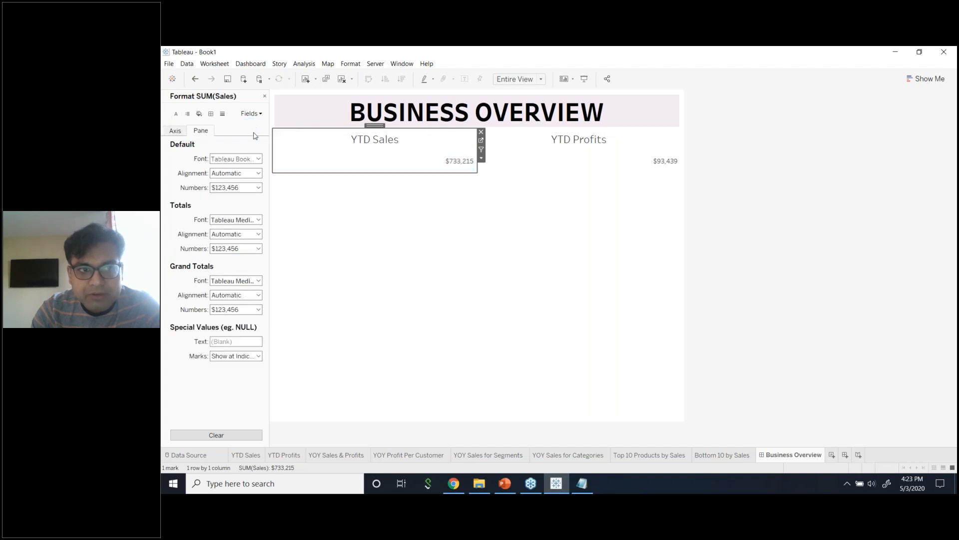
click(225, 175)
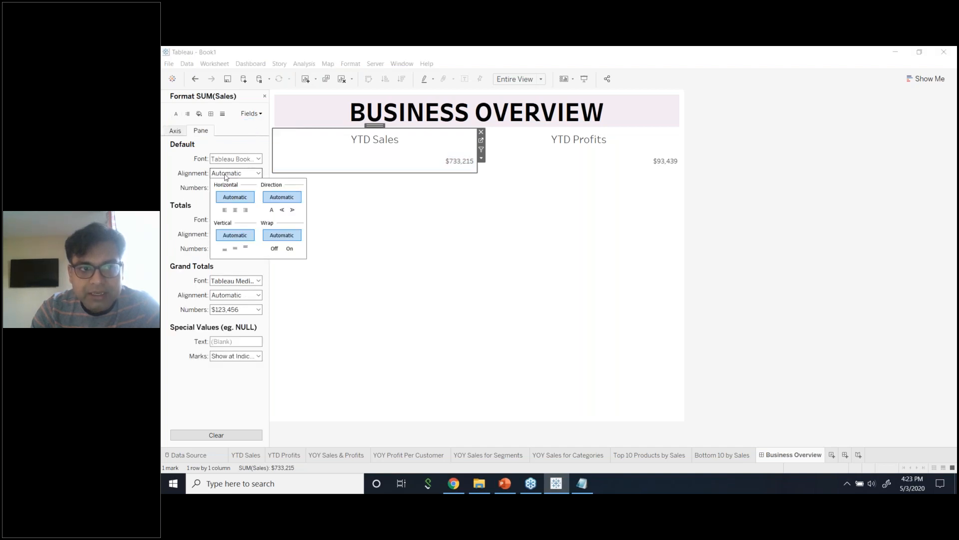
click(235, 211)
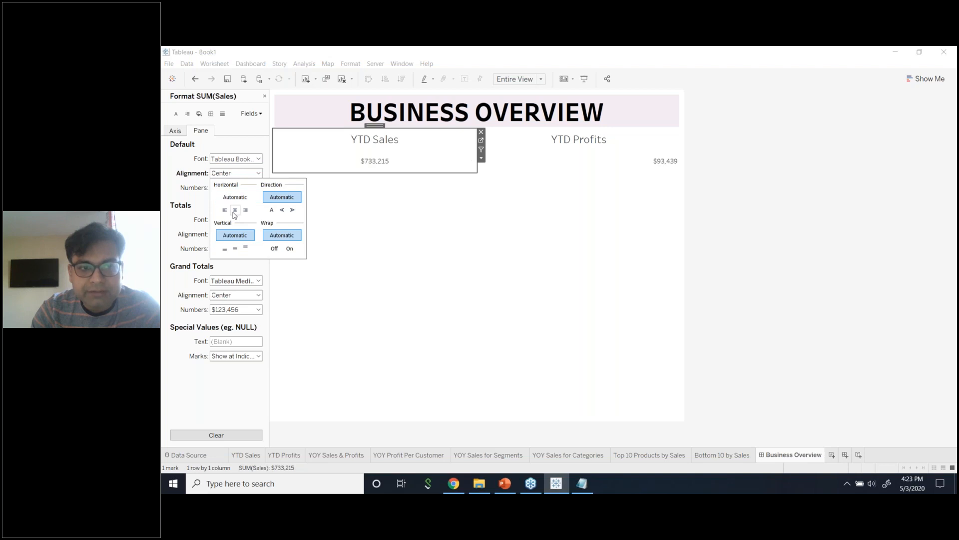
click(745, 220)
click(736, 216)
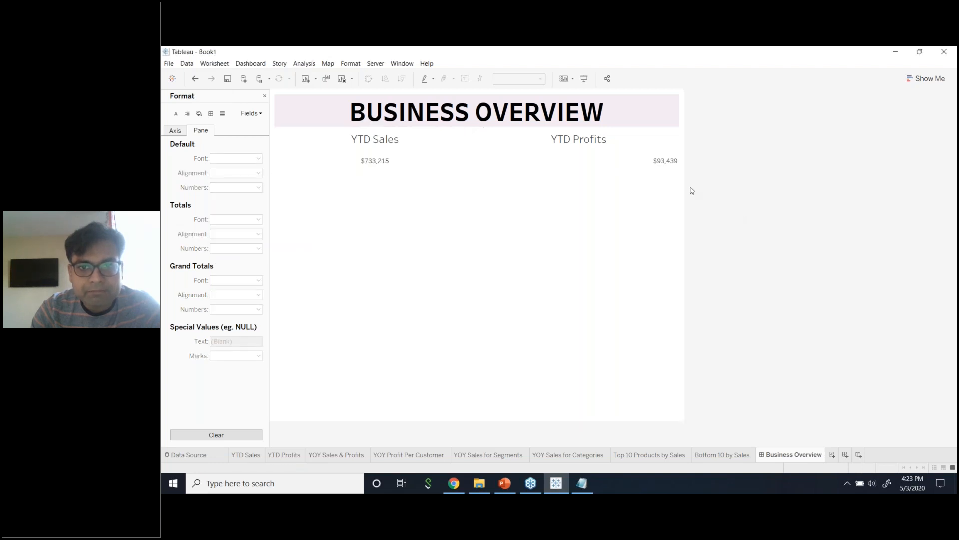
Set the SUM(Profit) pane alignment to Center so $93,439 sits centred.
click(644, 165)
right_click(643, 165)
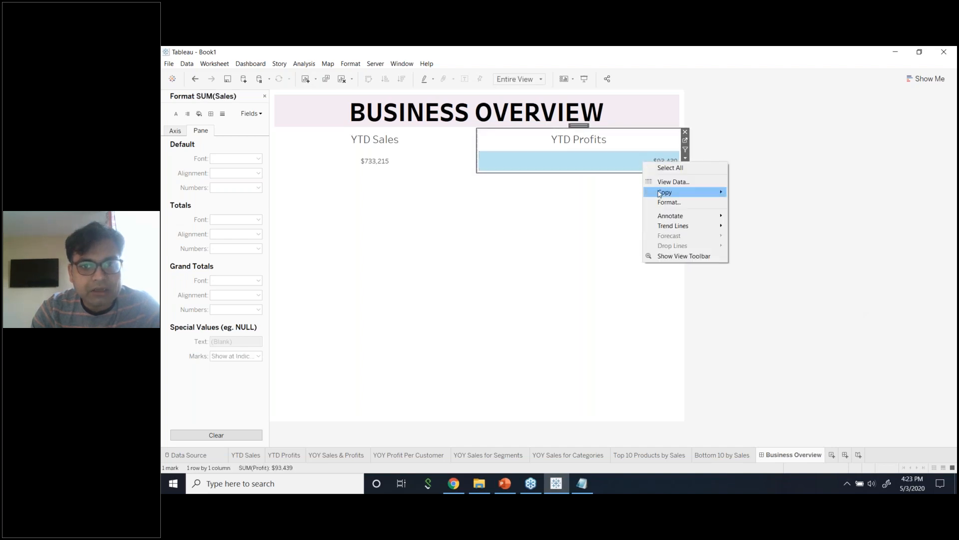
click(664, 202)
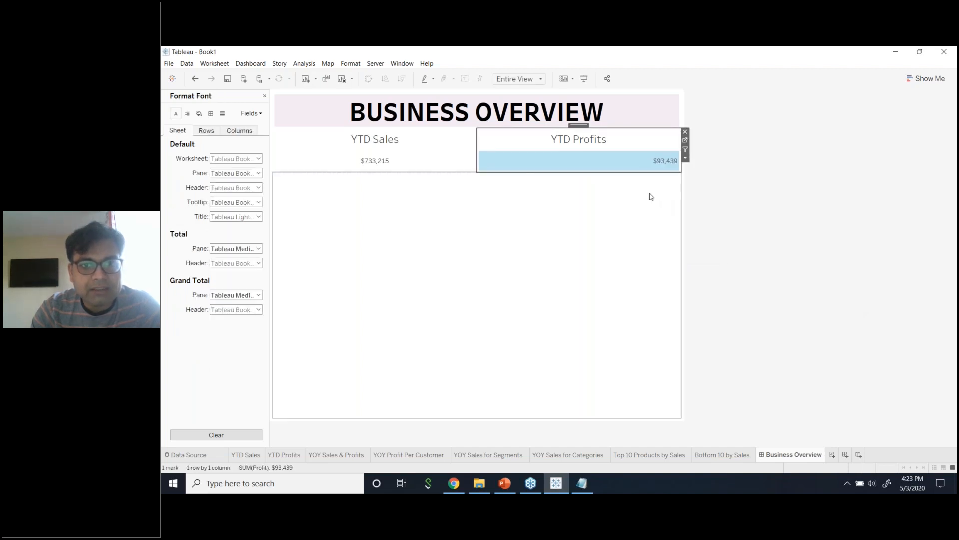
click(251, 114)
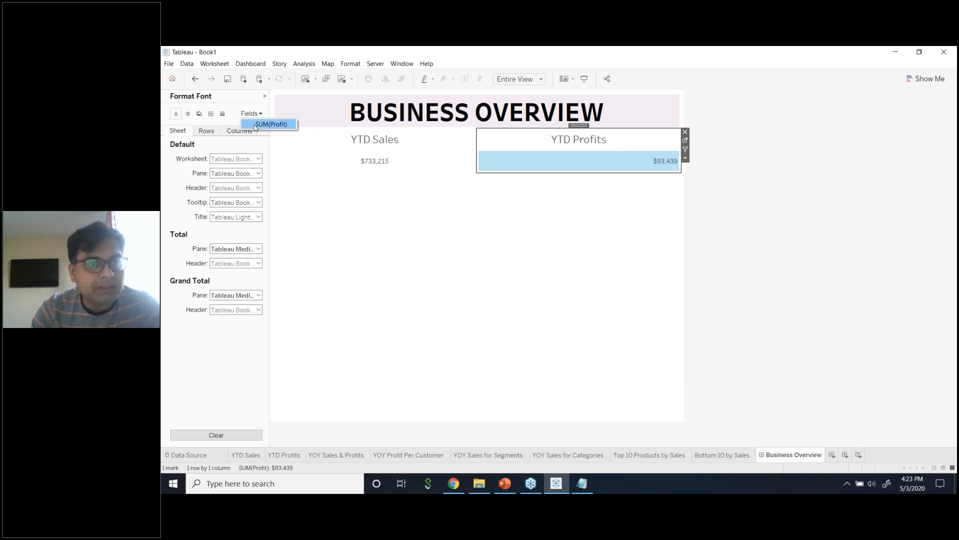
click(270, 124)
click(233, 173)
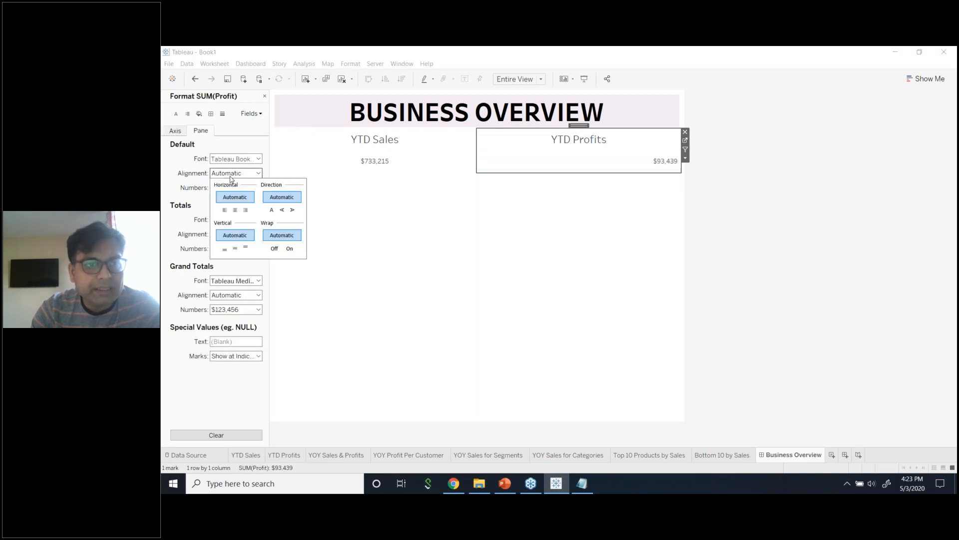
click(234, 210)
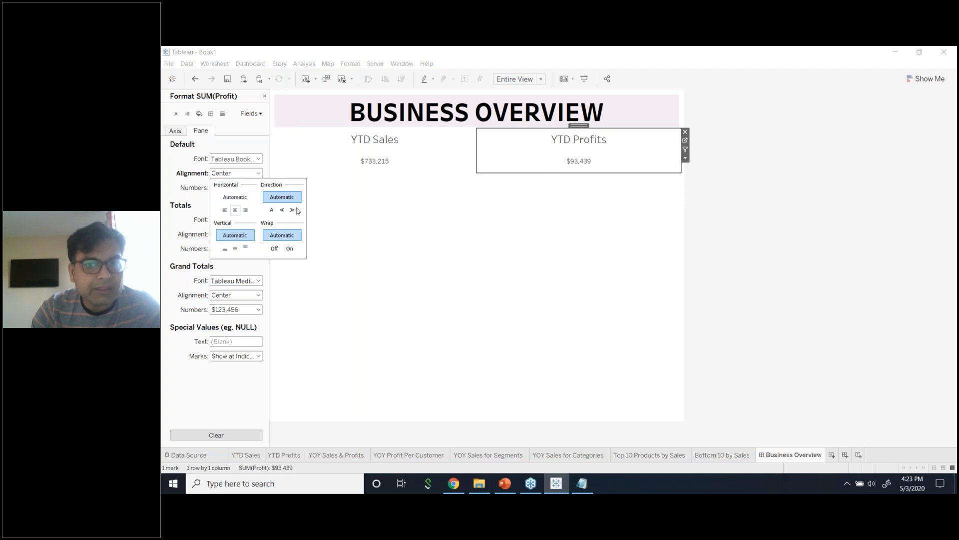
click(770, 211)
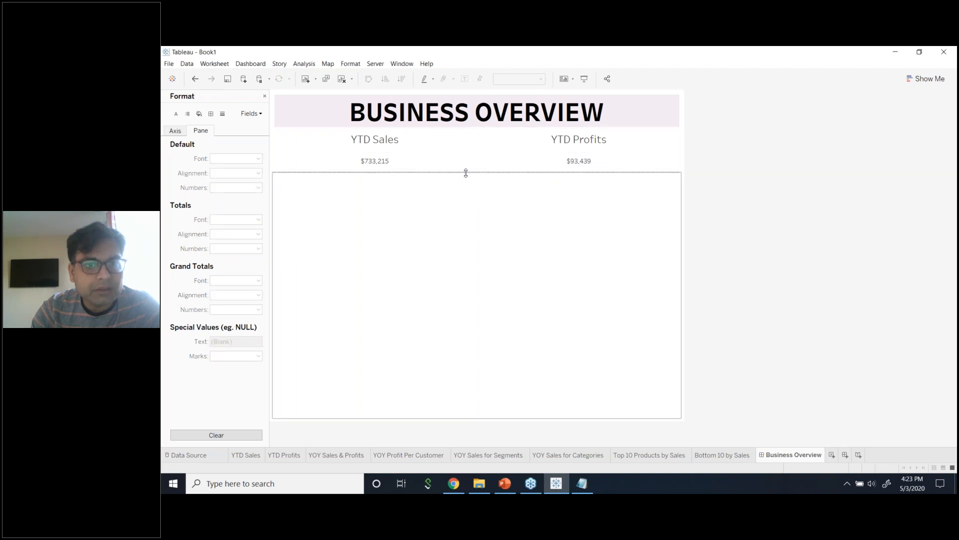
Raise the blank area's top edge and set the YTD Sales title font to 10 pt.
drag(466, 173, 468, 164)
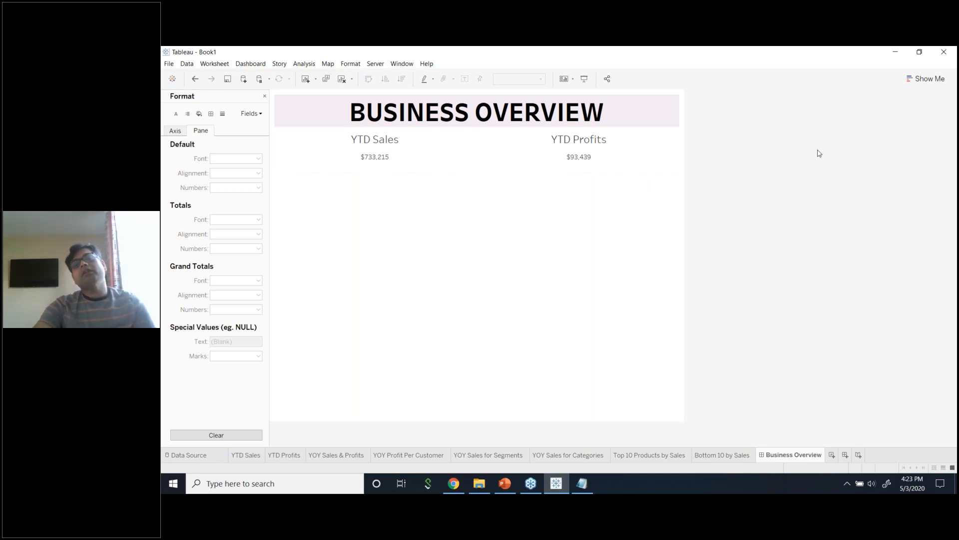
click(392, 144)
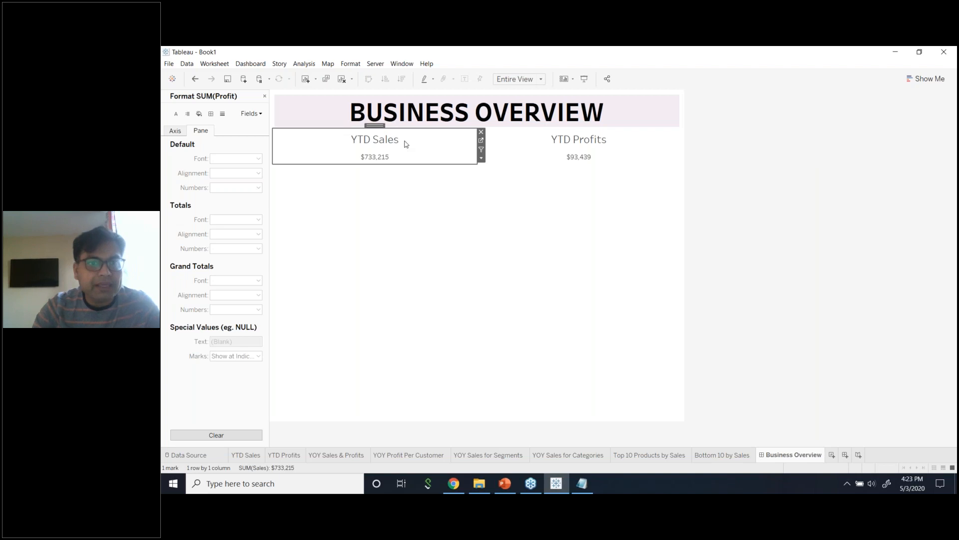
double_click(405, 143)
drag(603, 238, 475, 224)
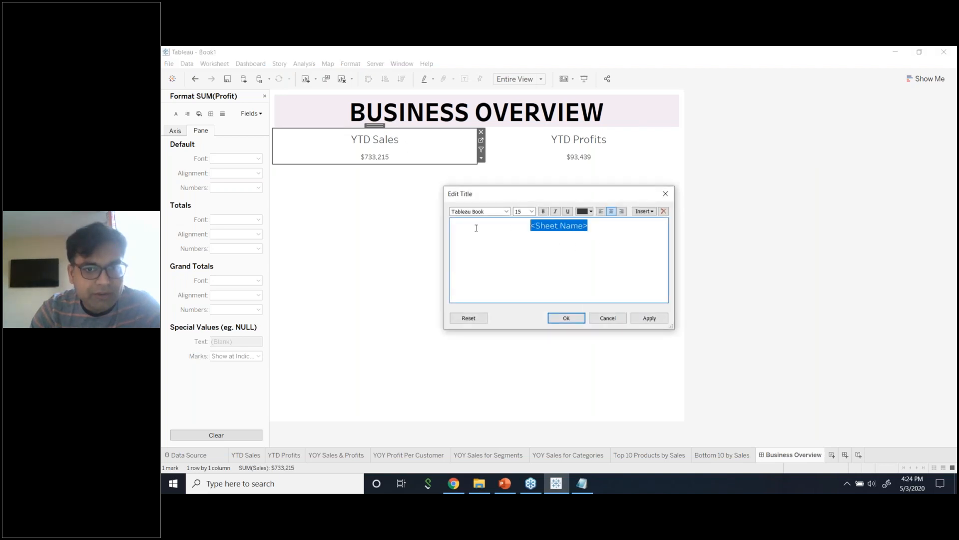
click(531, 211)
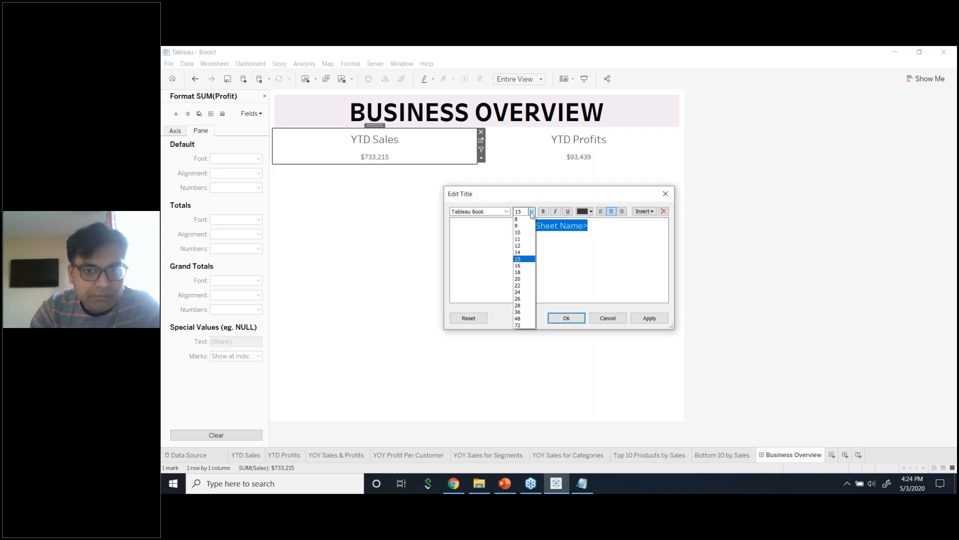
click(519, 245)
click(649, 318)
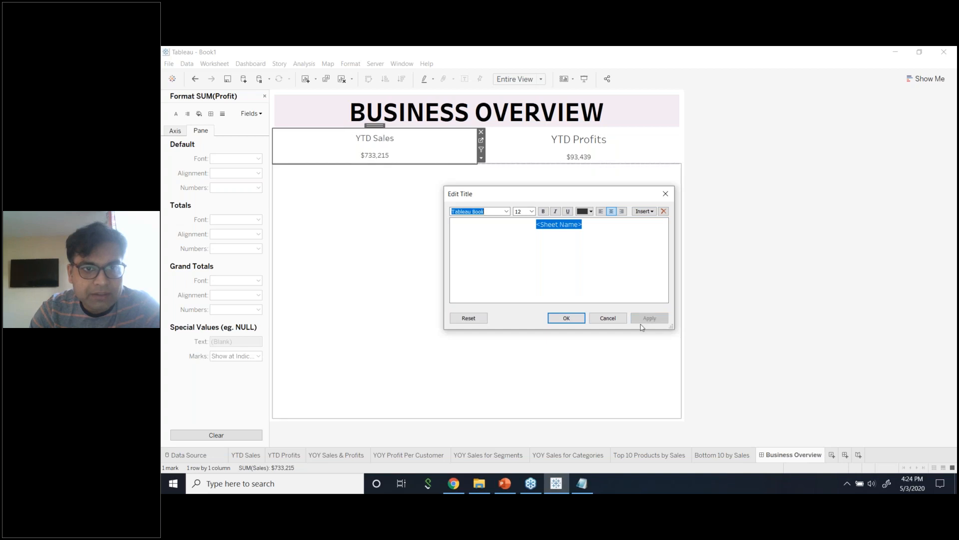
click(531, 211)
click(526, 232)
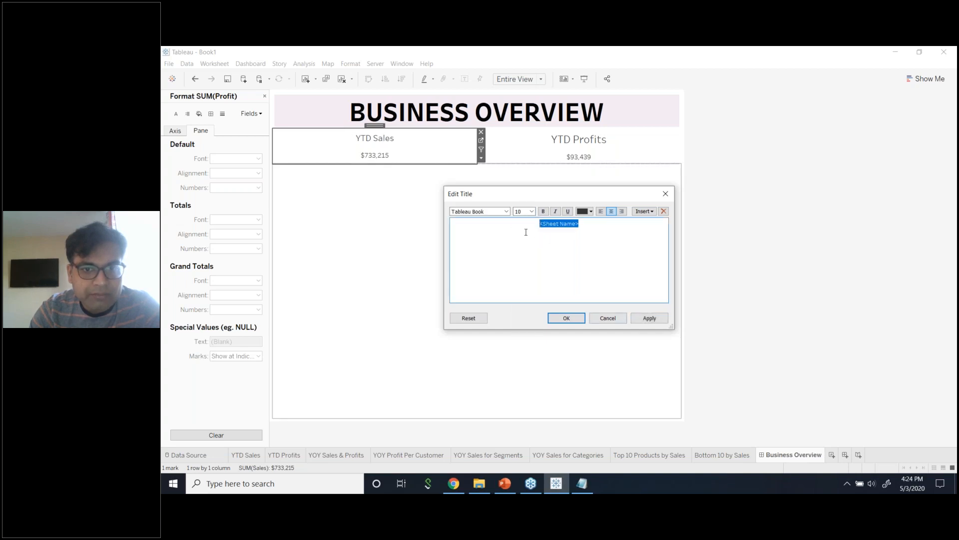
click(567, 318)
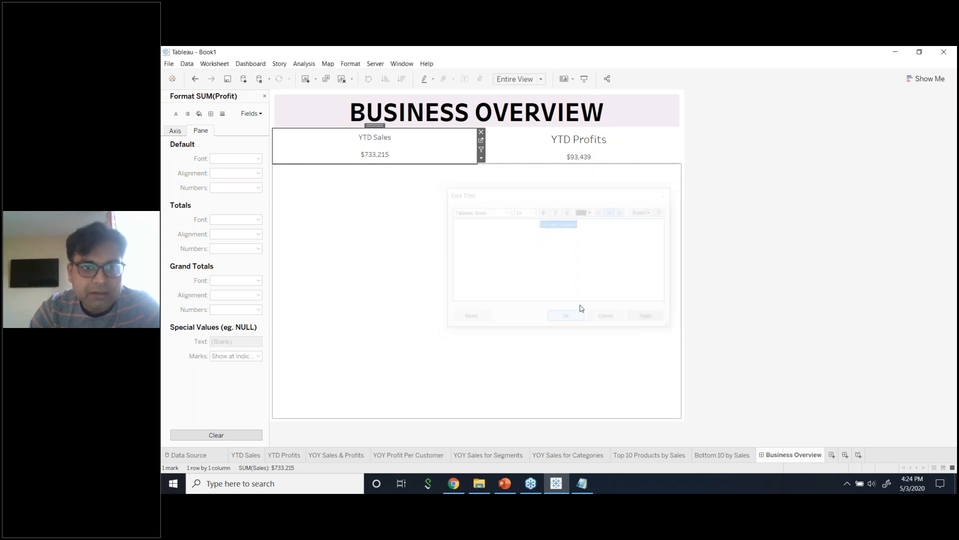
Set the YTD Profits title font size to 10 pt.
click(585, 144)
double_click(586, 144)
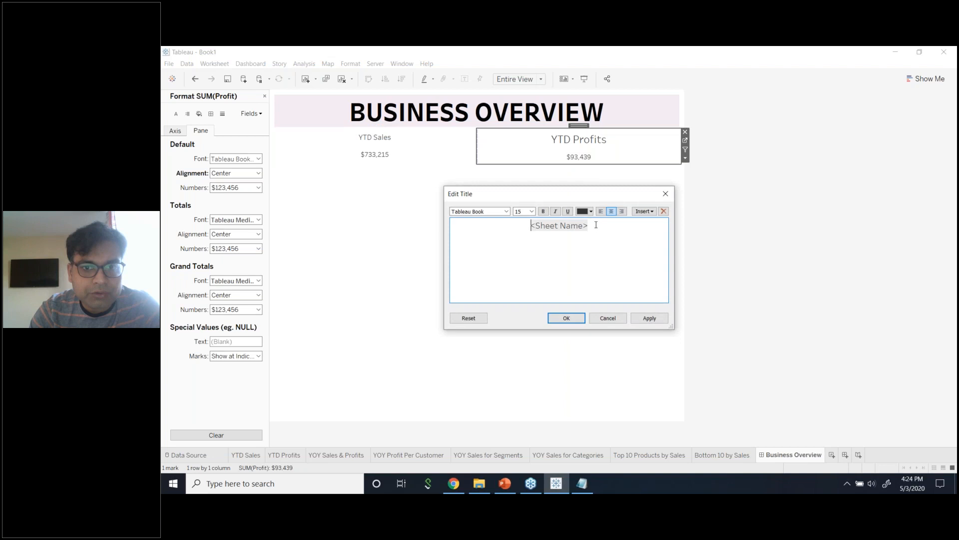
click(532, 212)
click(527, 233)
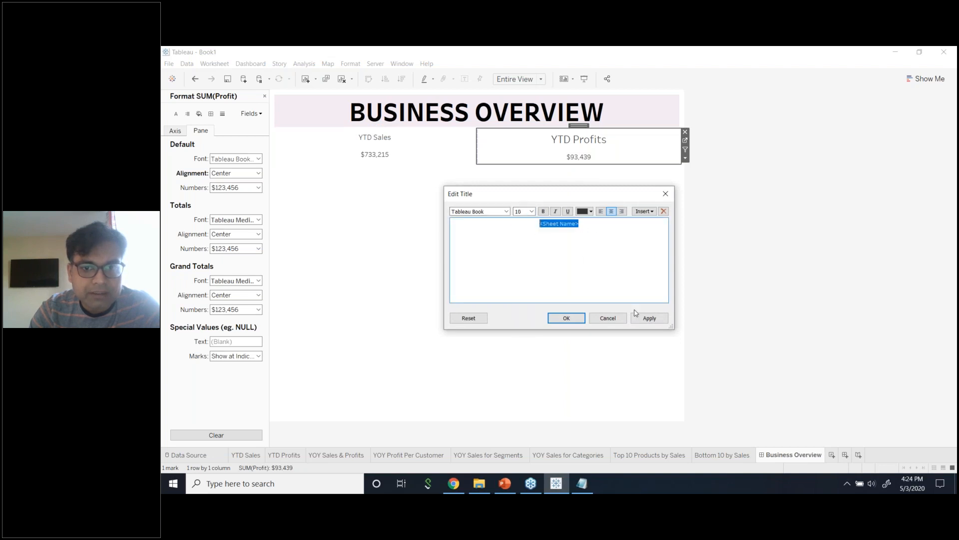
click(647, 317)
click(563, 319)
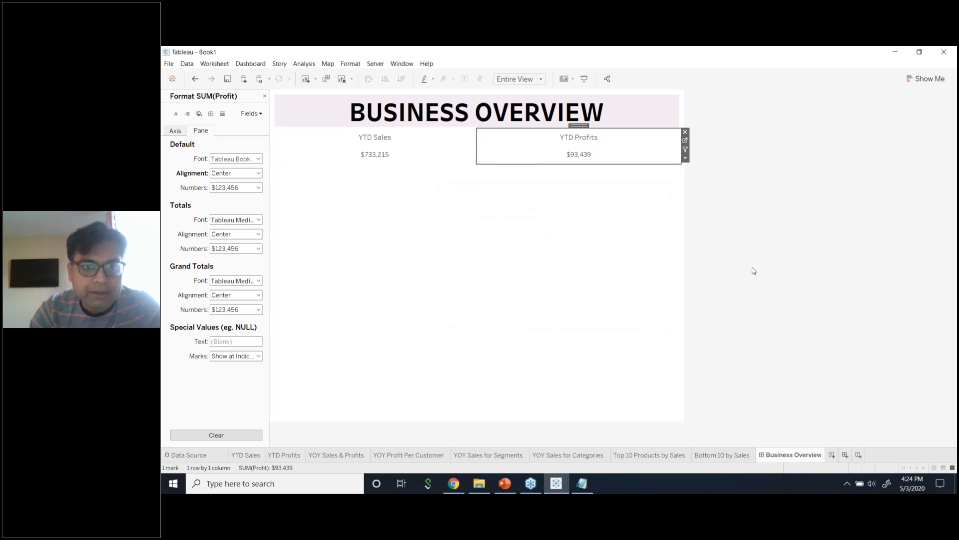
click(385, 150)
Format the SUM(Sales) value $733,215 with a 16-point font.
right_click(398, 159)
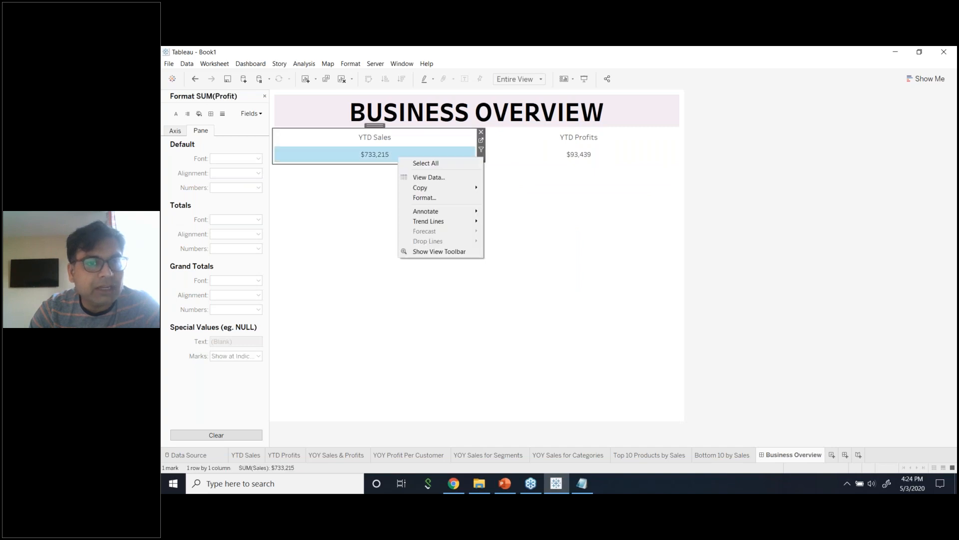
click(420, 198)
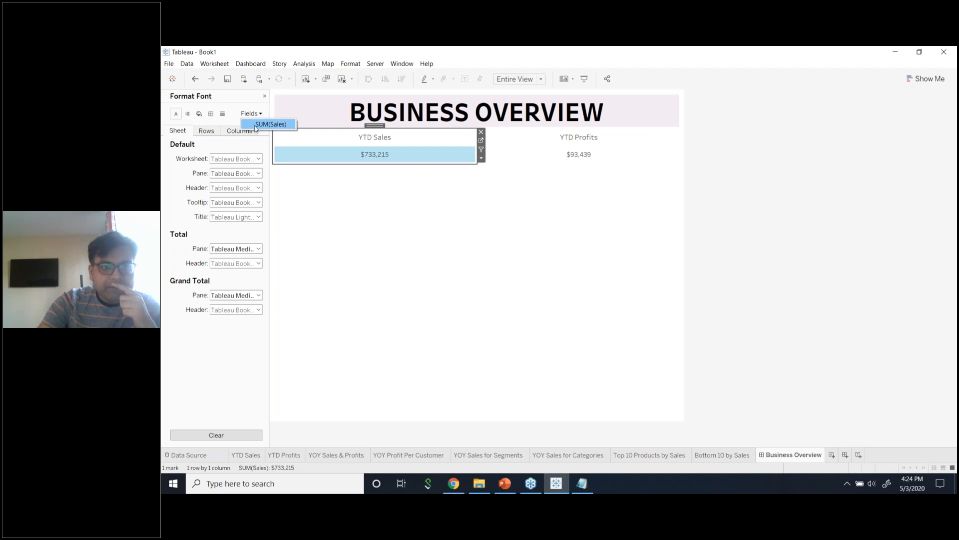
click(257, 124)
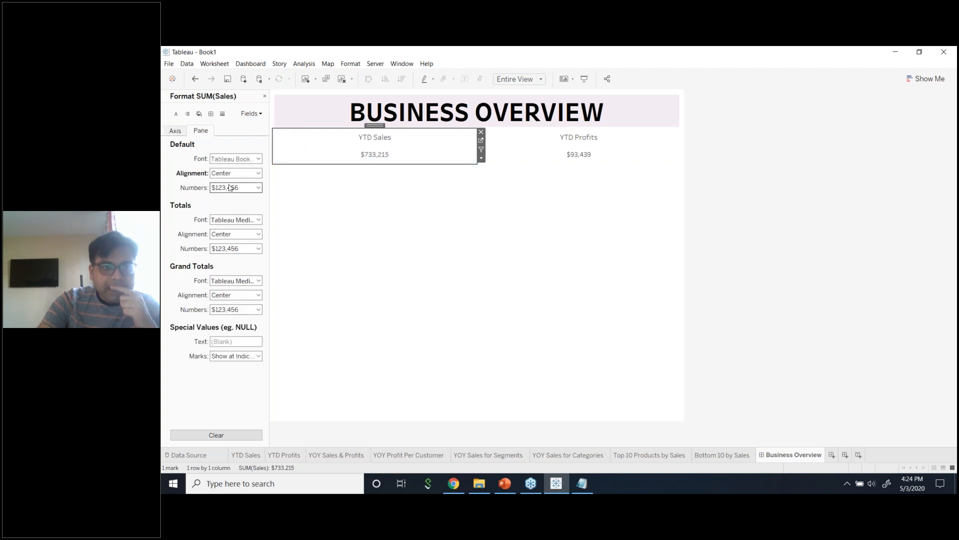
click(236, 159)
click(233, 186)
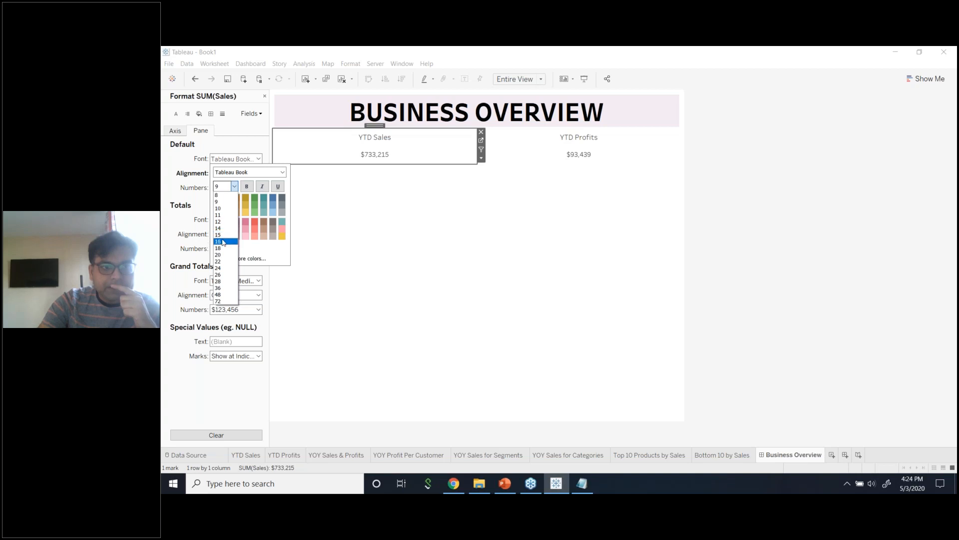
click(224, 241)
Make the $733,215 sales value Tableau Bold and colour it black.
click(255, 172)
click(282, 173)
click(259, 189)
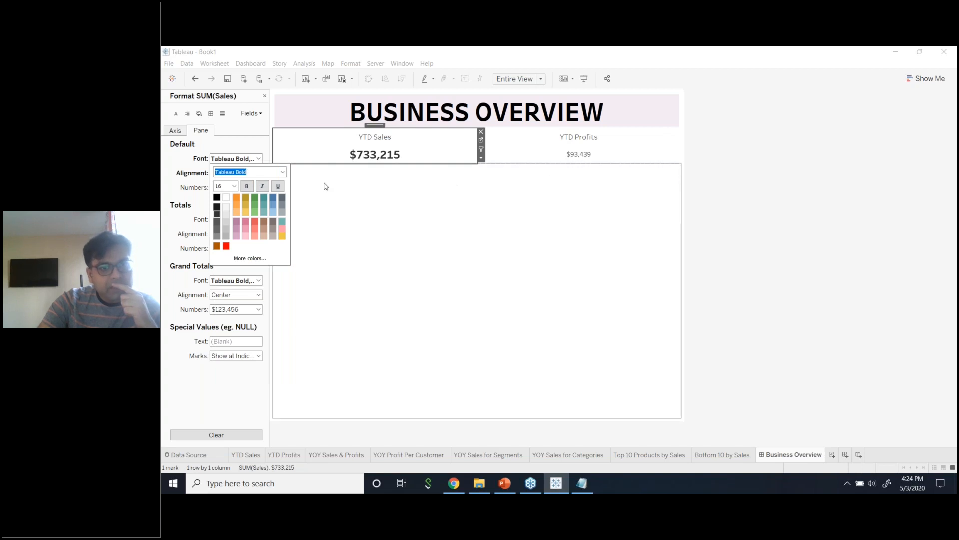
click(282, 199)
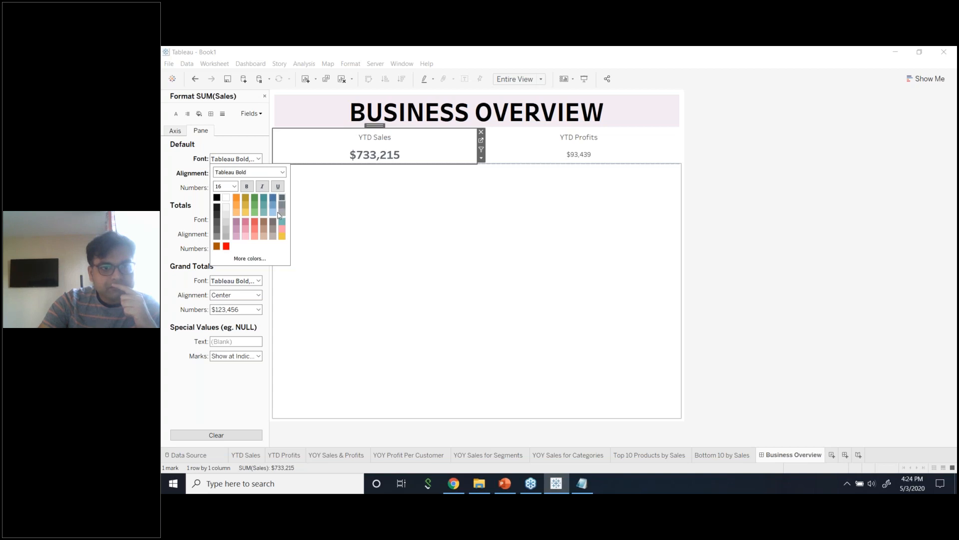
click(282, 214)
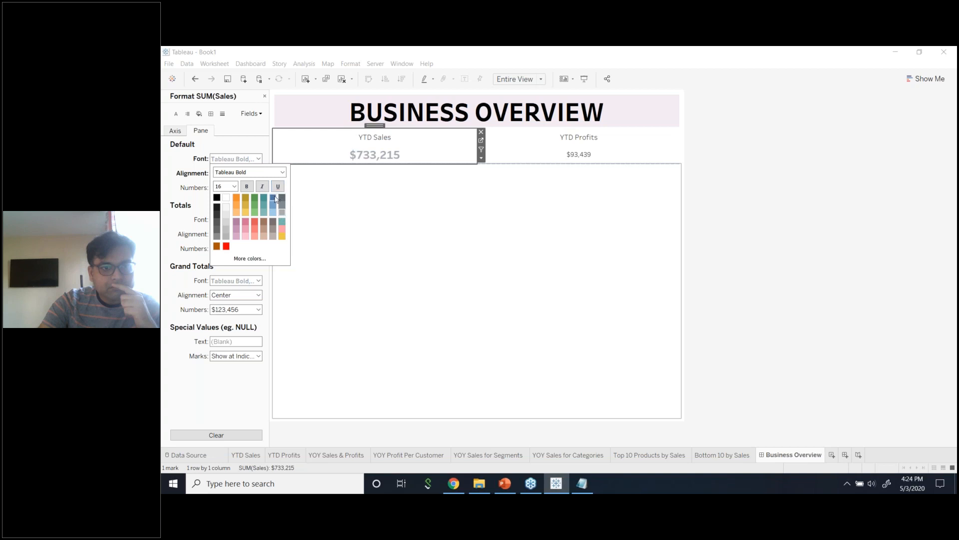
click(218, 197)
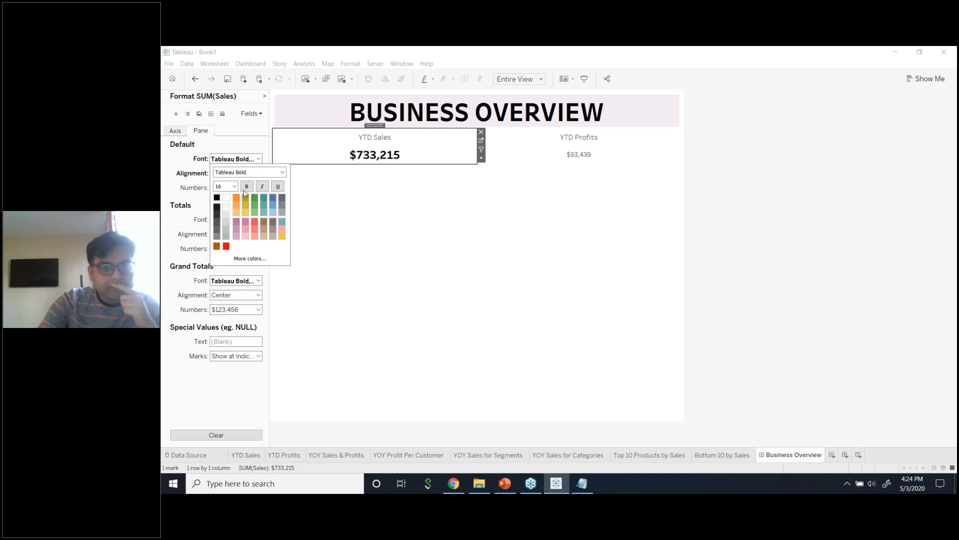
click(743, 163)
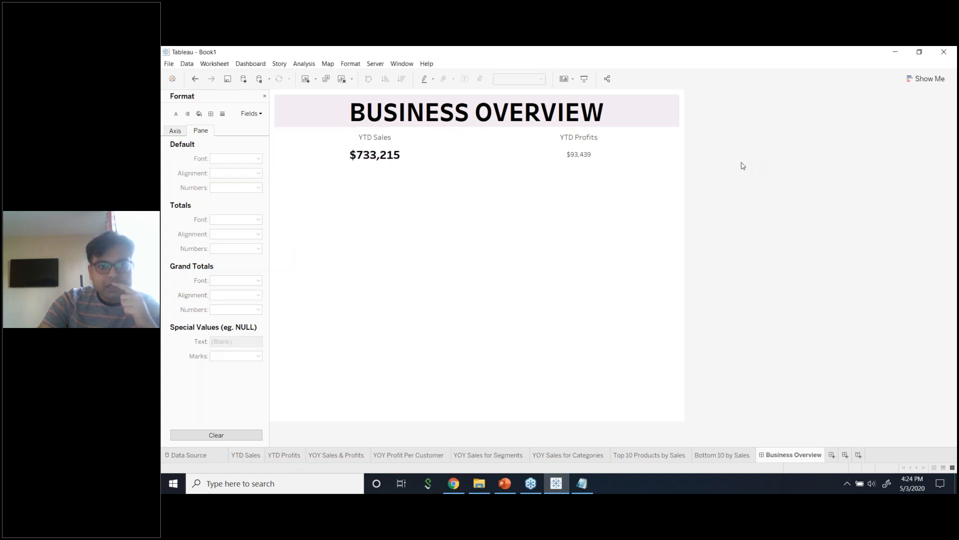
Open Format for the SUM(Profit) value, keeping its alignment at Center.
click(623, 156)
right_click(624, 155)
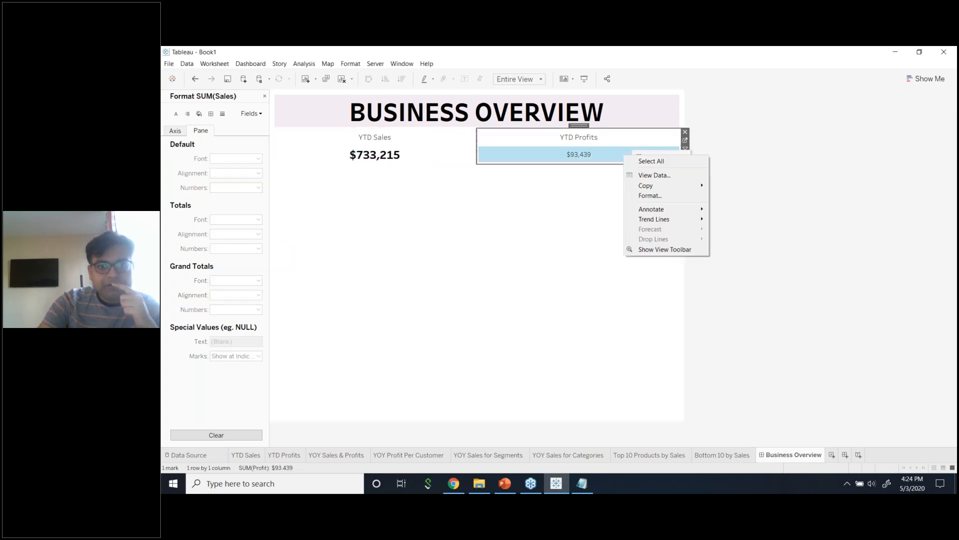
click(644, 196)
click(252, 114)
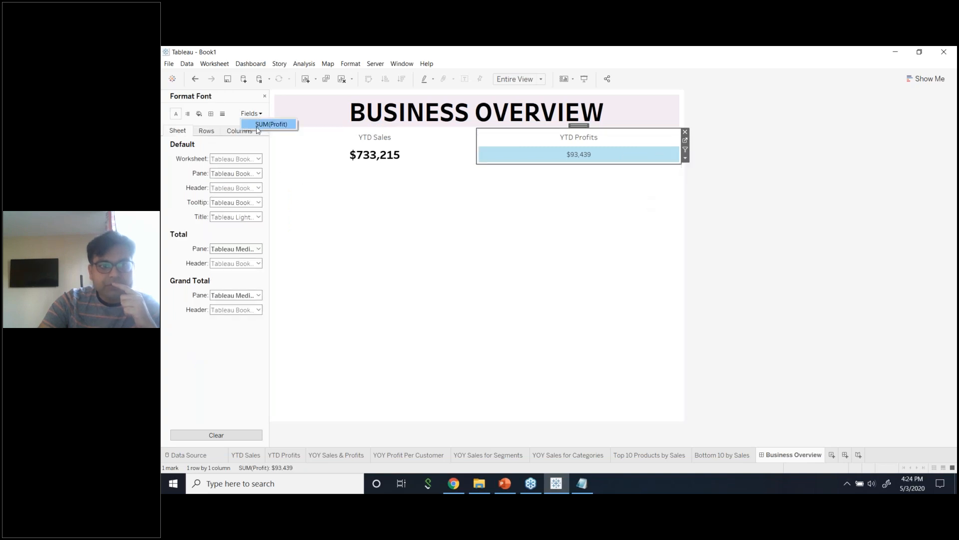
click(258, 126)
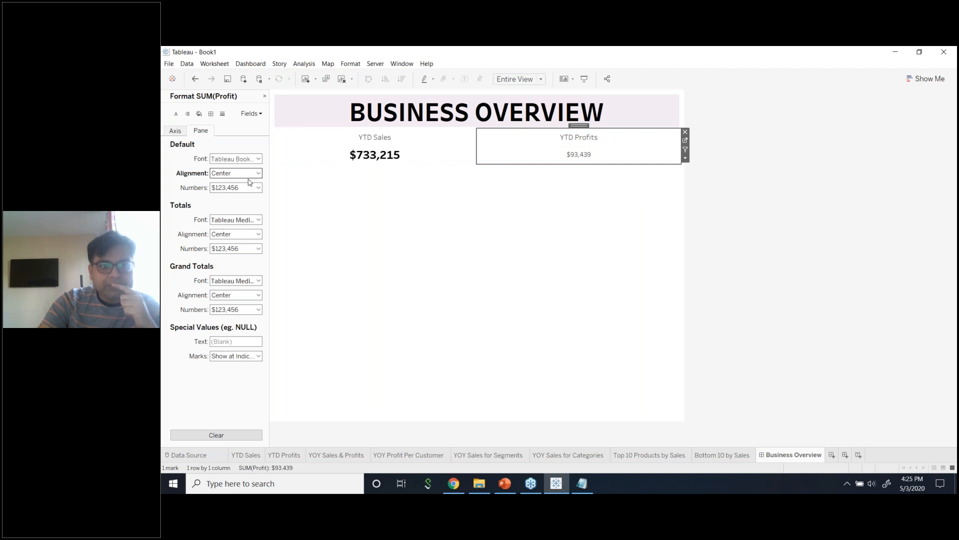
click(249, 176)
click(249, 175)
Set the $93,439 profit value to Tableau Bold, size 16, and close the Format pane.
click(251, 160)
click(282, 172)
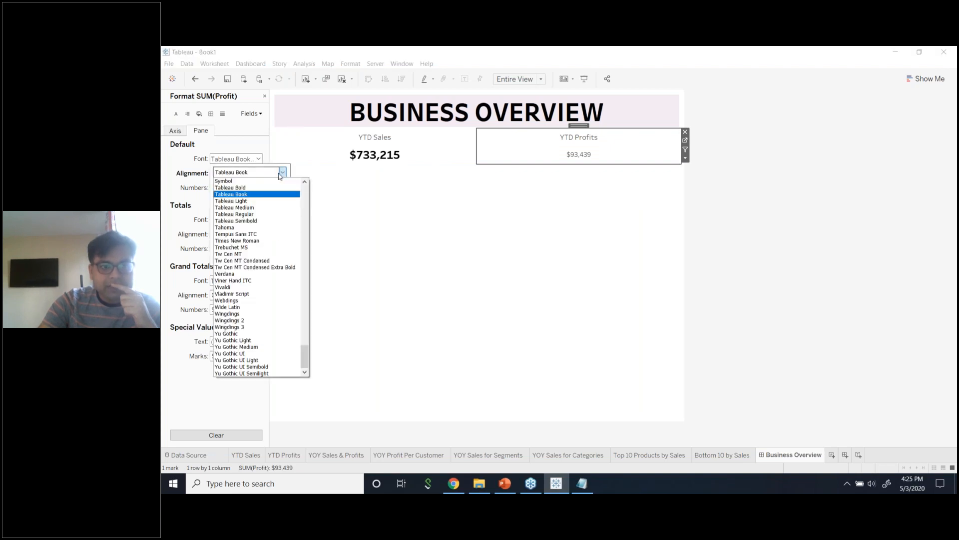
click(267, 189)
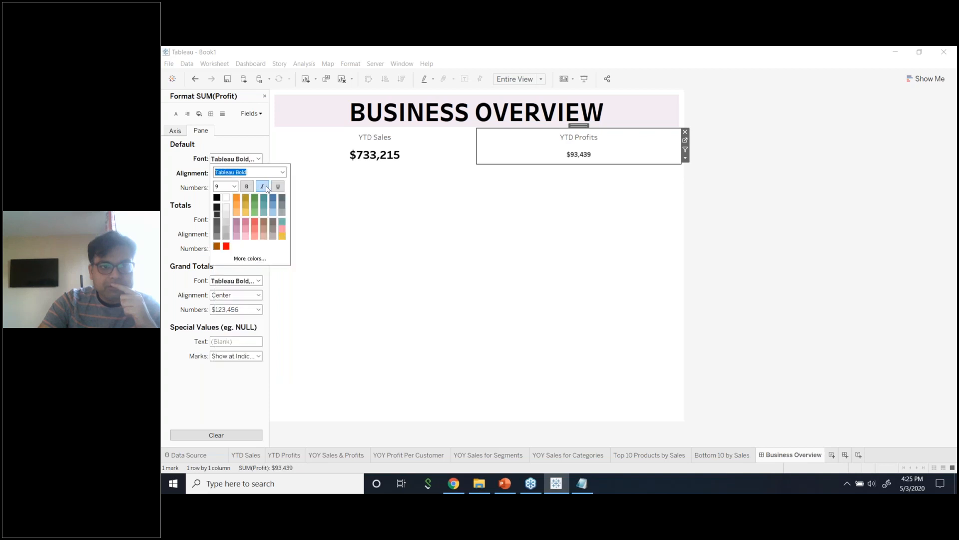
click(234, 187)
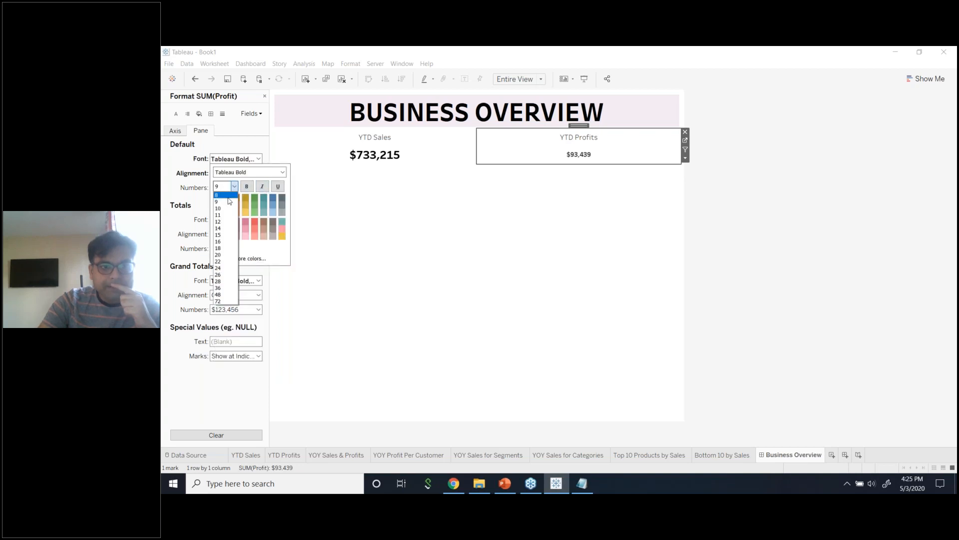
click(219, 241)
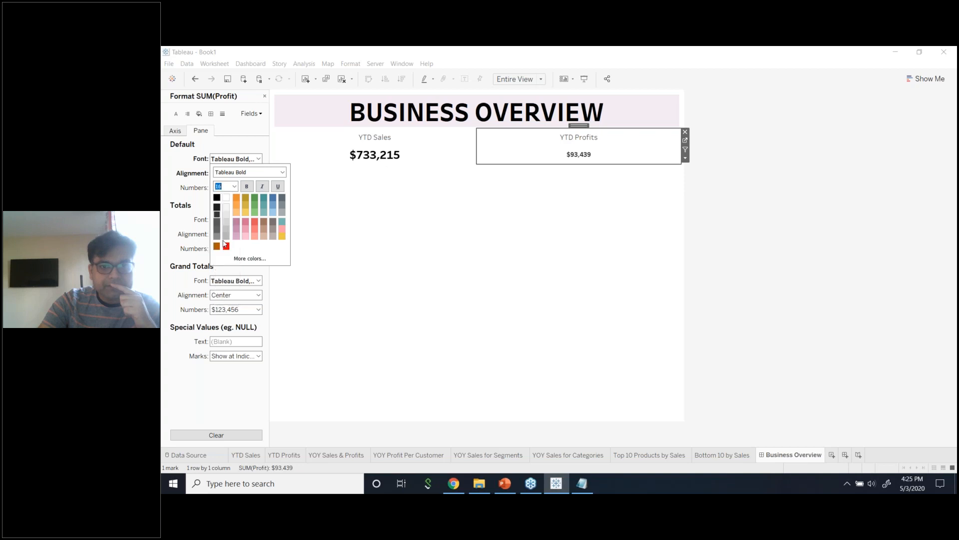
click(735, 209)
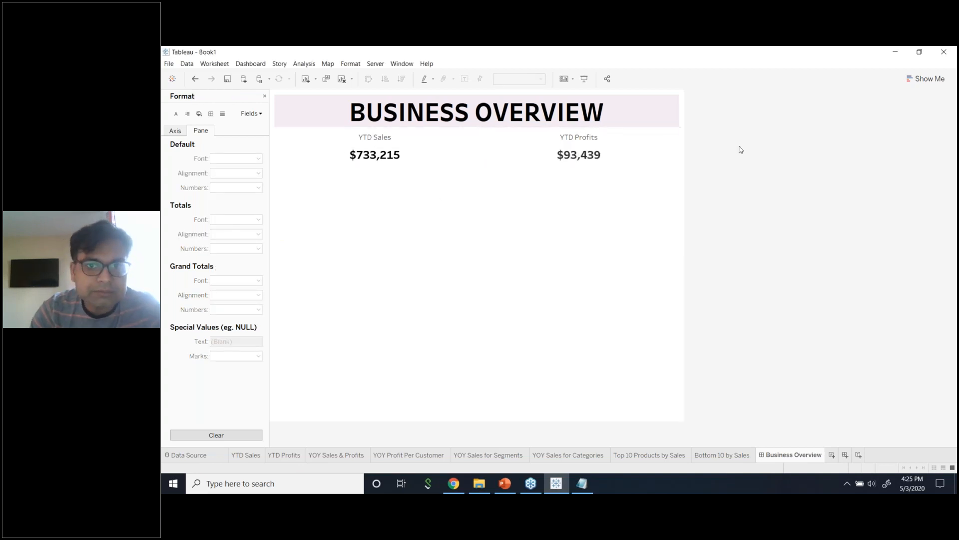
click(264, 97)
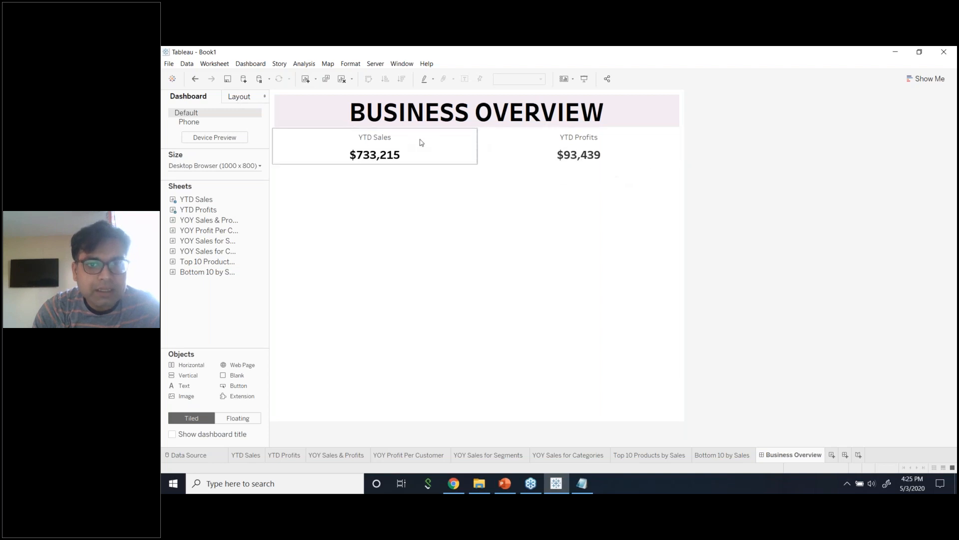
Tighten the KPI row, place the YOY Sales & Profits chart below it, and remove its Measure Names legend.
drag(455, 165, 455, 157)
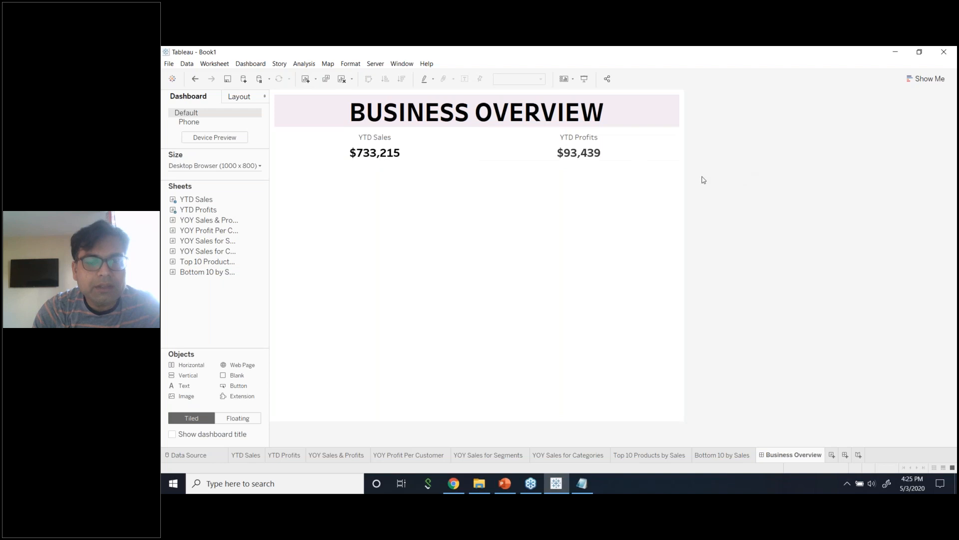
mouse_move(217, 214)
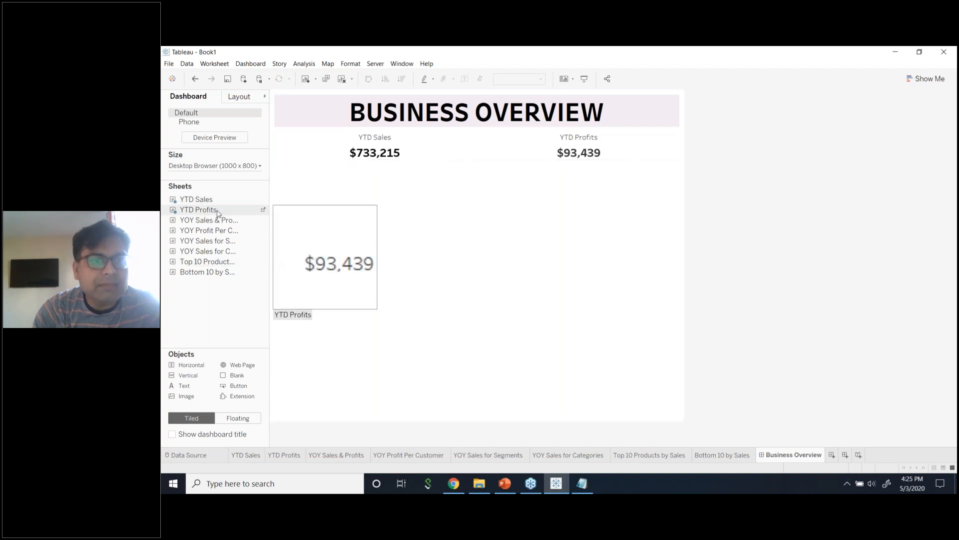
mouse_move(218, 222)
mouse_down()
mouse_move(376, 226)
mouse_move(448, 201)
mouse_up()
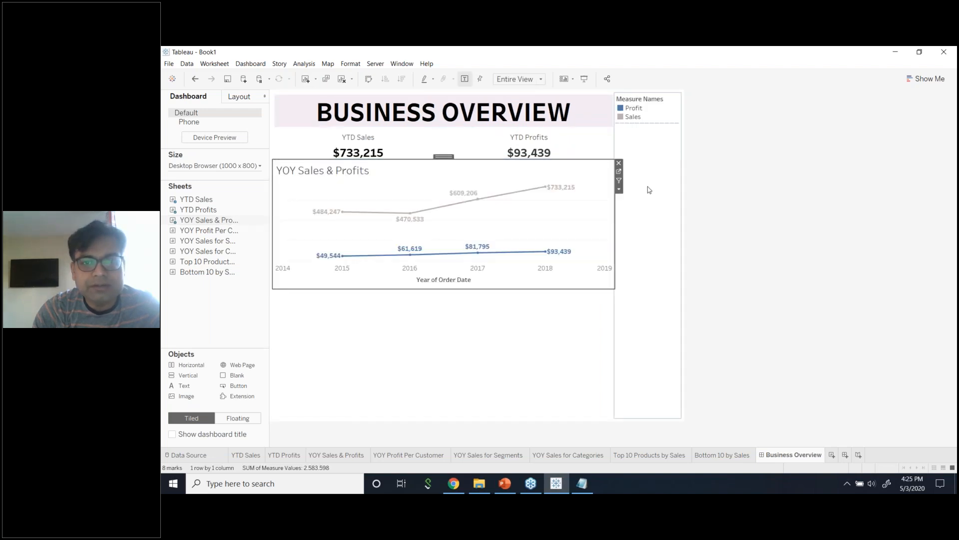
click(674, 135)
click(685, 97)
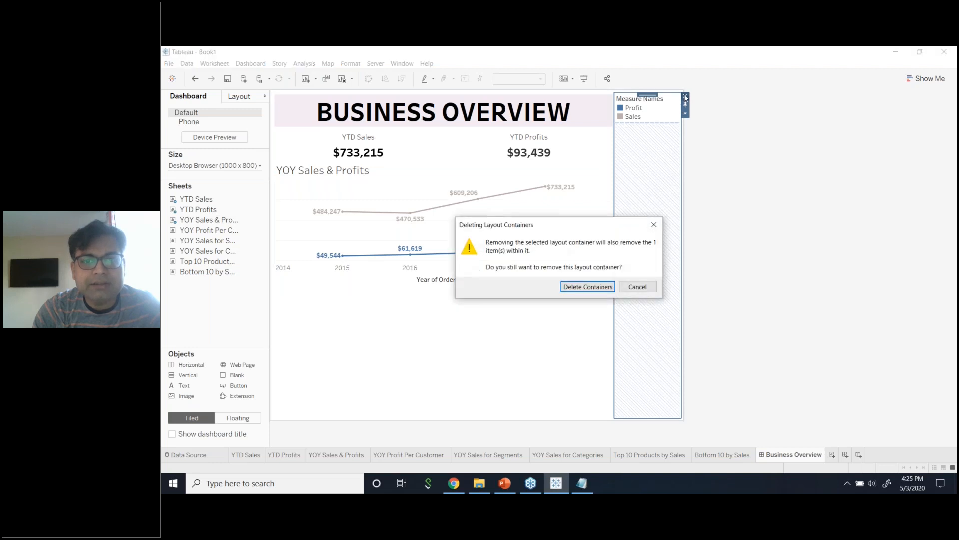
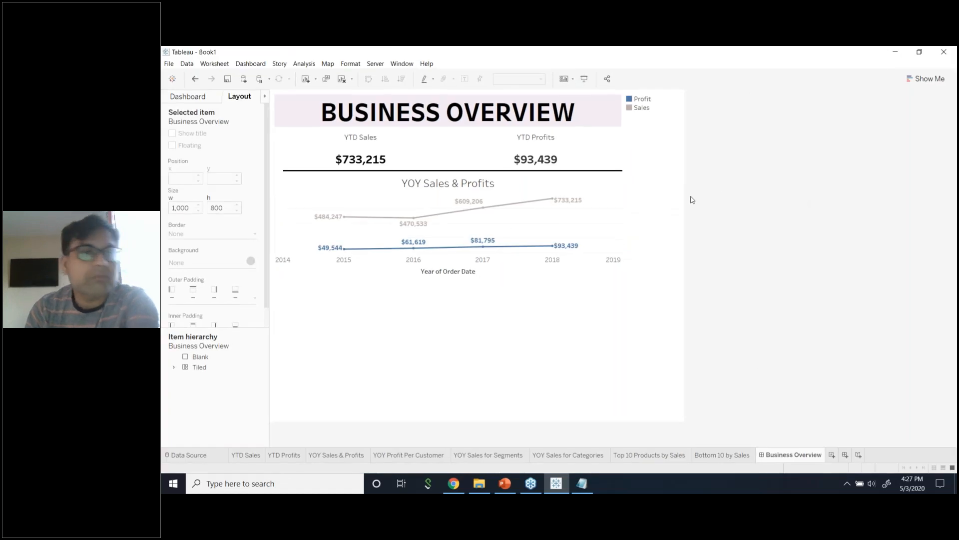
Raise the dashboard width from 1000 to 1200 px for a custom 1200 x 800 size.
click(207, 99)
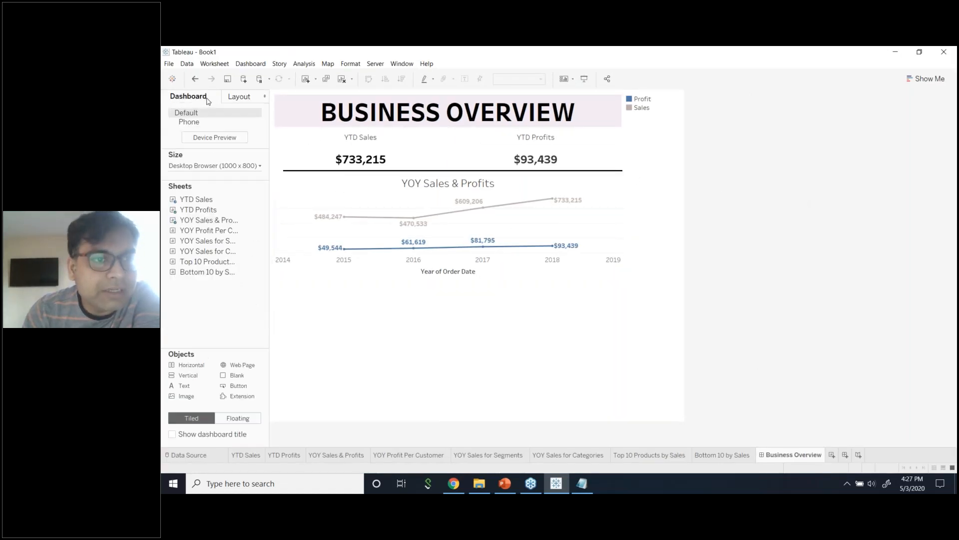
click(245, 167)
click(214, 221)
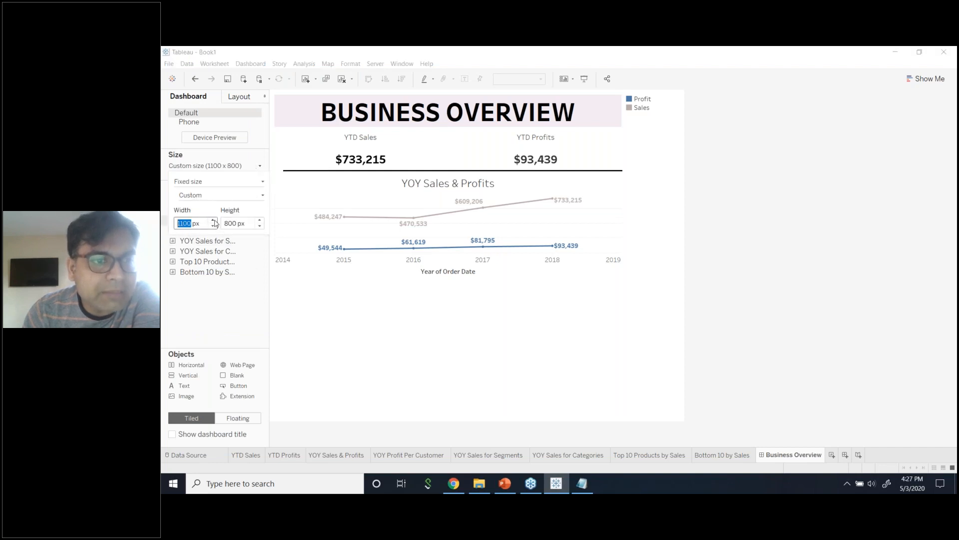
click(213, 220)
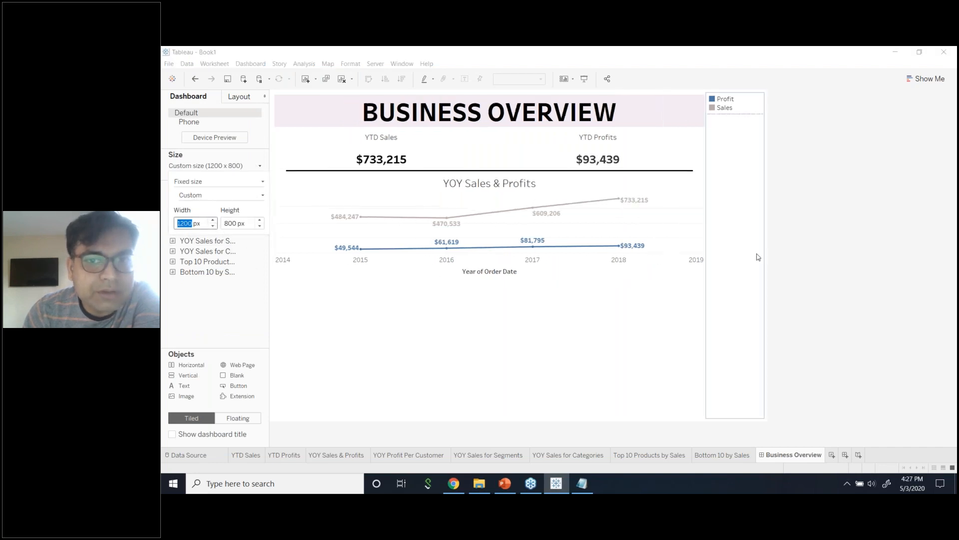
click(779, 254)
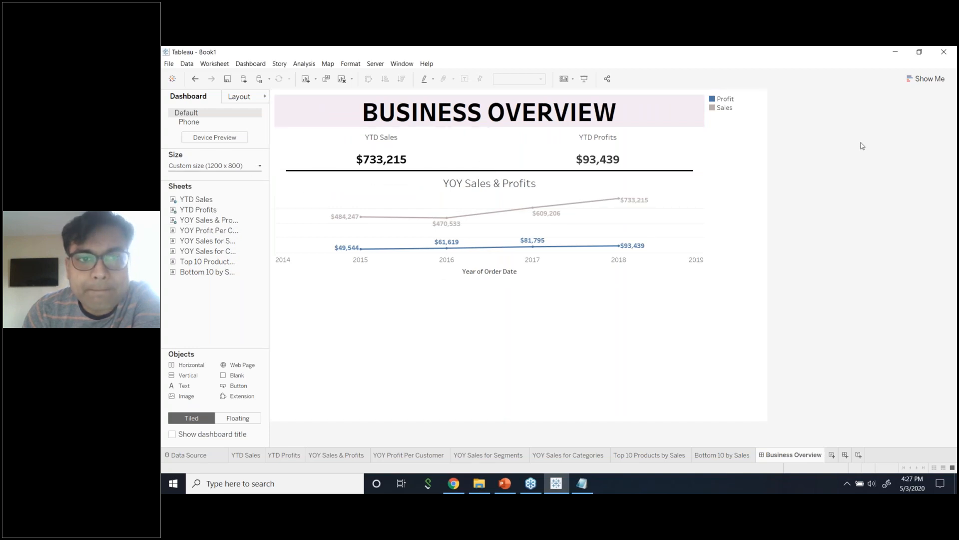
Delete the empty blank object beneath the YOY Sales & Profits chart.
click(265, 97)
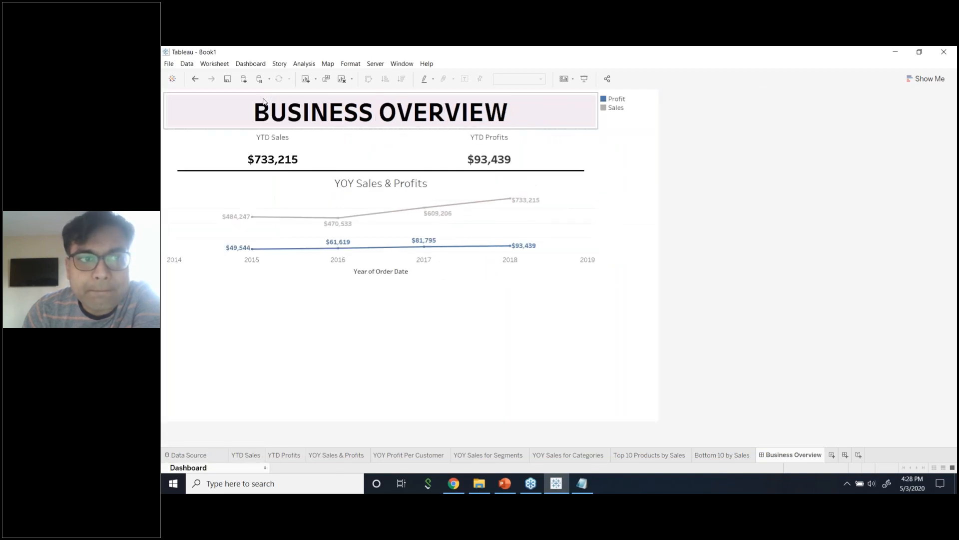
click(265, 469)
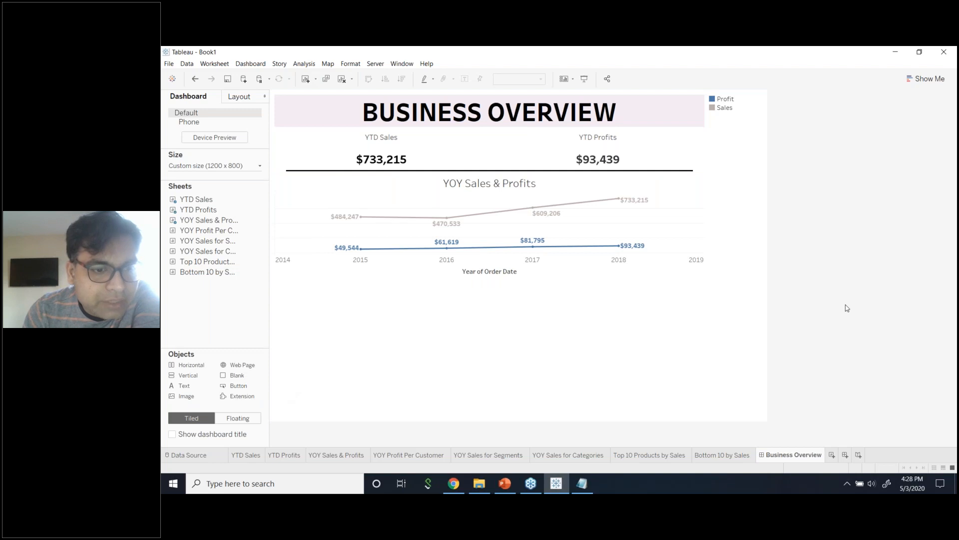
click(649, 353)
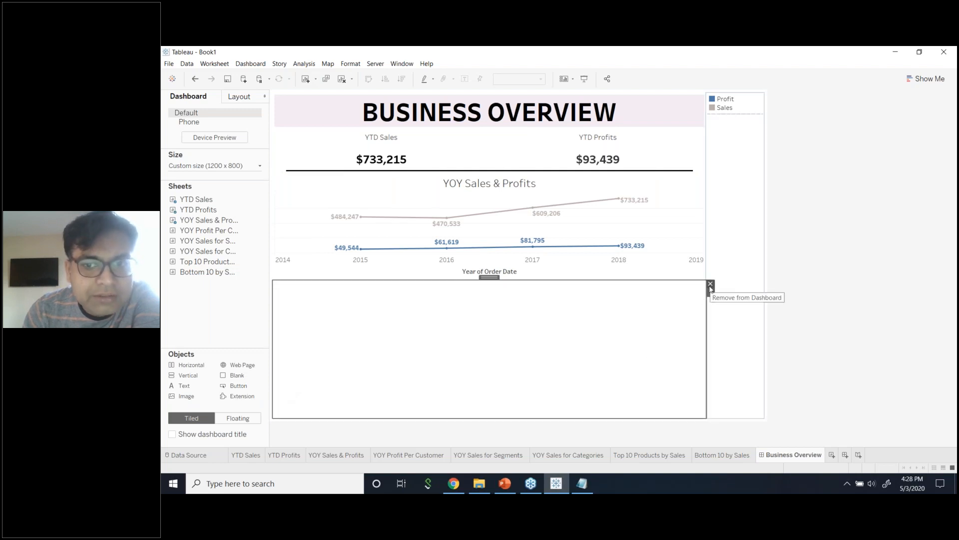
click(710, 284)
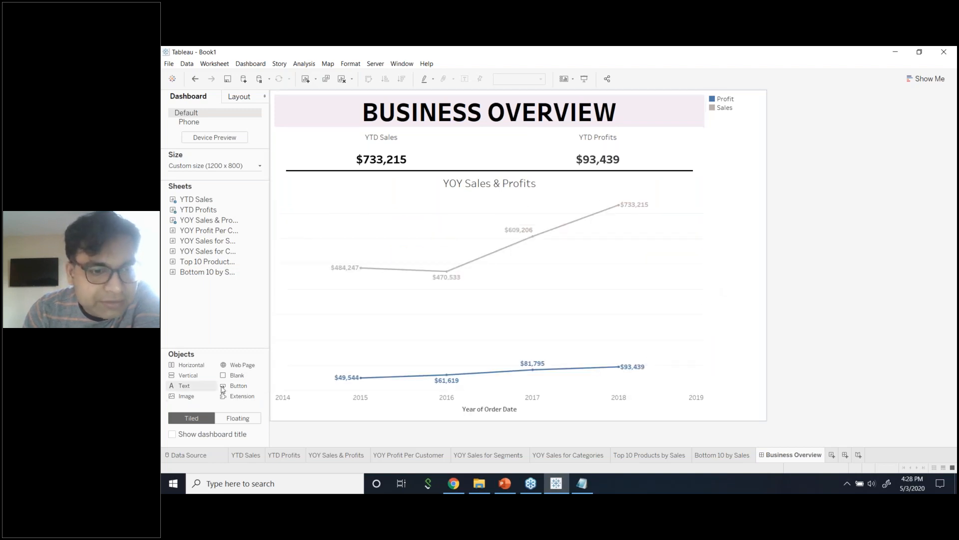
Drop a new Blank object under the chart and raise the divider to shorten the chart.
mouse_move(232, 378)
mouse_down()
mouse_move(379, 408)
mouse_move(308, 358)
mouse_move(661, 345)
mouse_move(460, 335)
mouse_move(518, 194)
mouse_move(578, 320)
mouse_move(382, 354)
mouse_move(665, 356)
mouse_move(748, 321)
mouse_move(552, 403)
mouse_move(529, 392)
mouse_up()
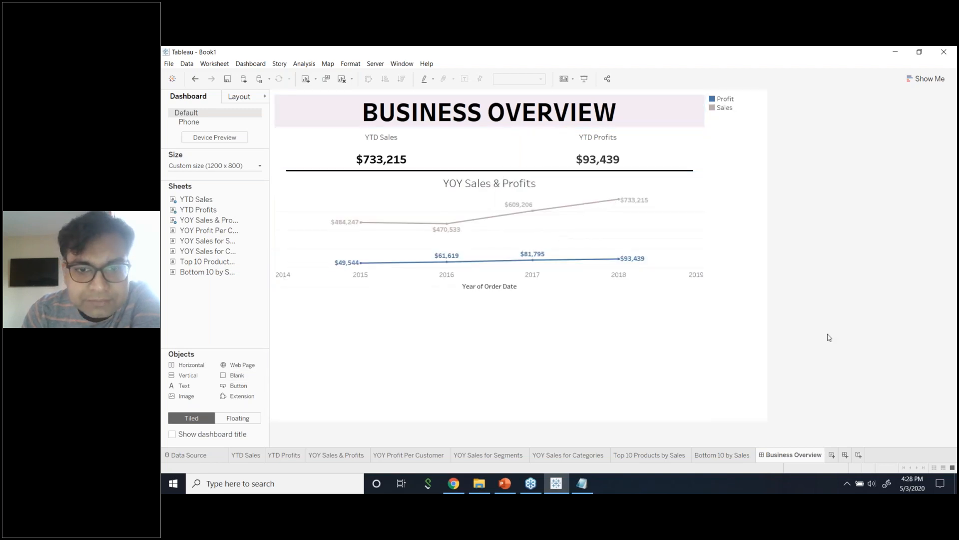
drag(661, 296, 654, 251)
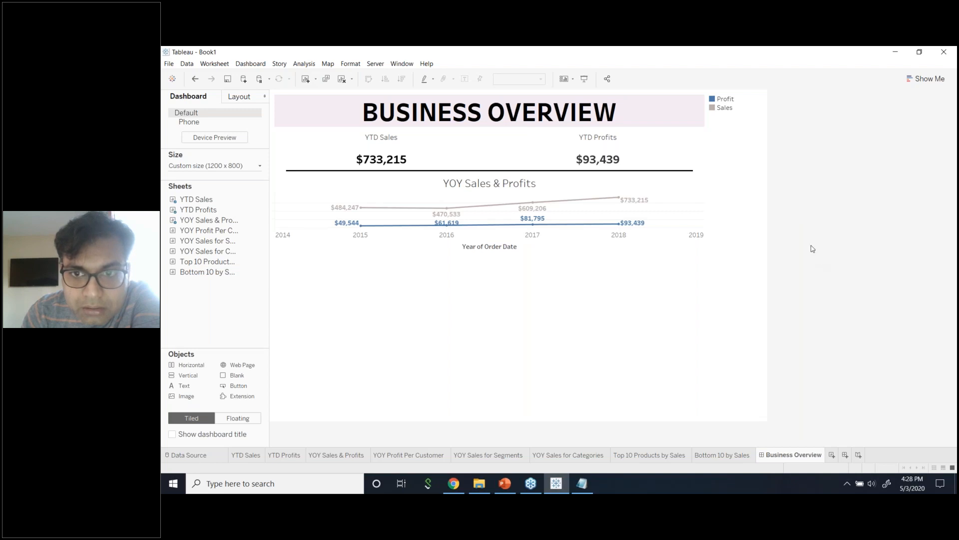
click(735, 176)
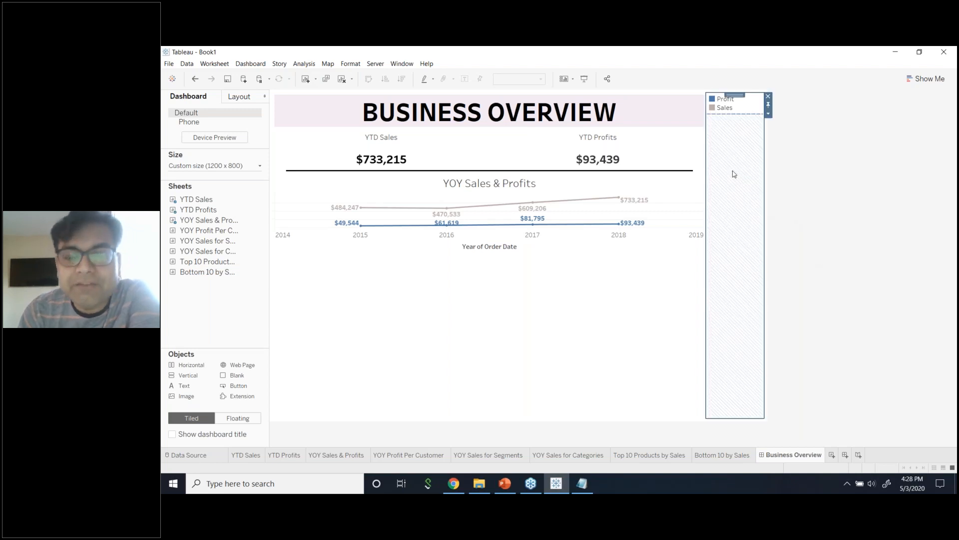
Toggle the Color Legend setting in the YOY Sales & Profits chart's menu.
click(676, 182)
click(737, 148)
click(680, 184)
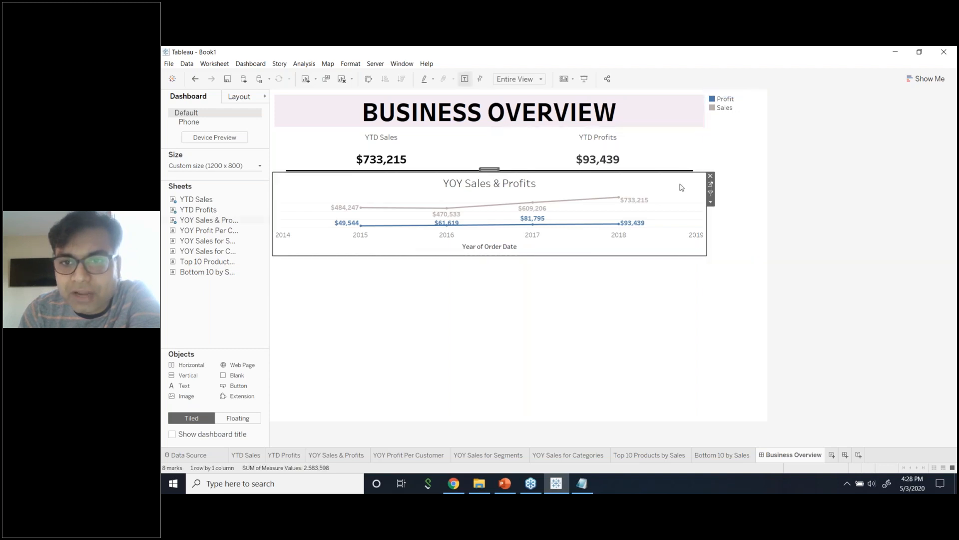
click(710, 202)
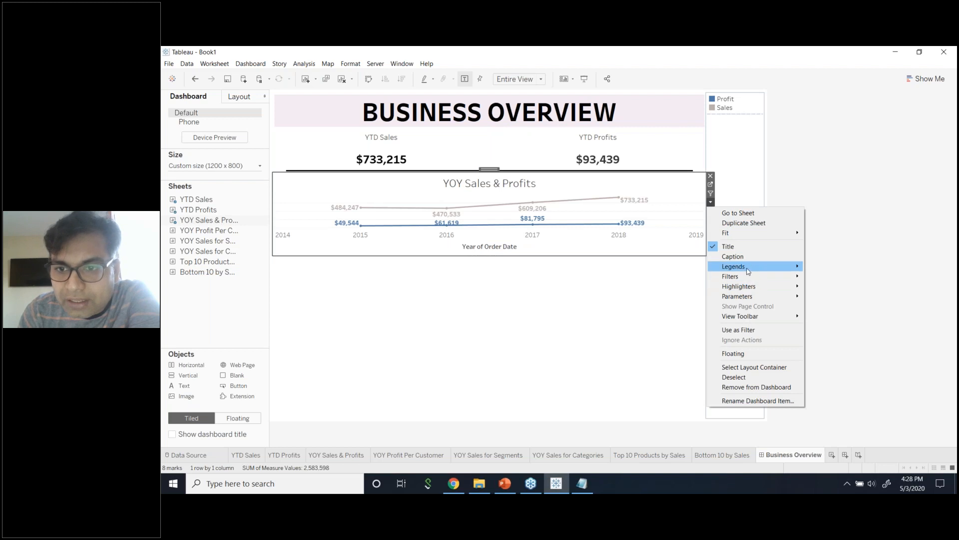
mouse_move(748, 268)
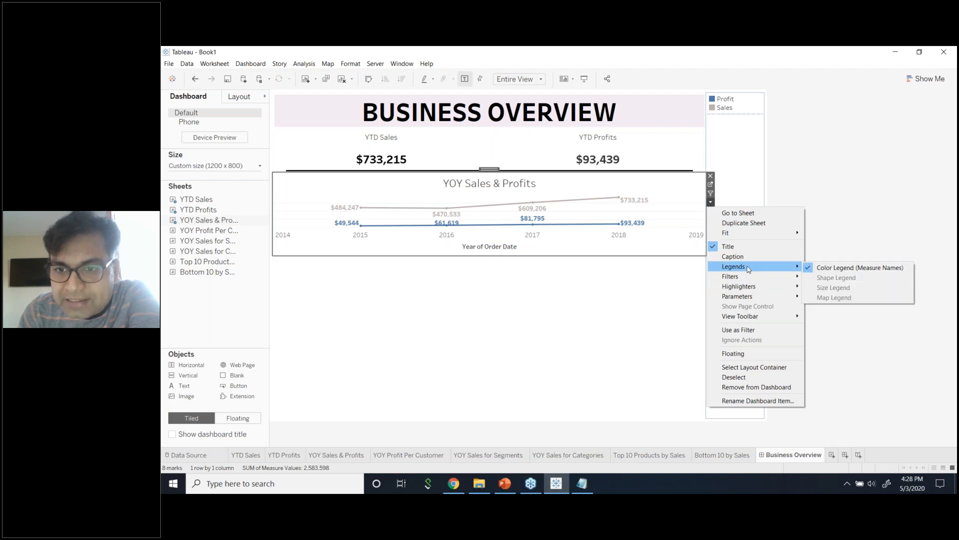
click(838, 269)
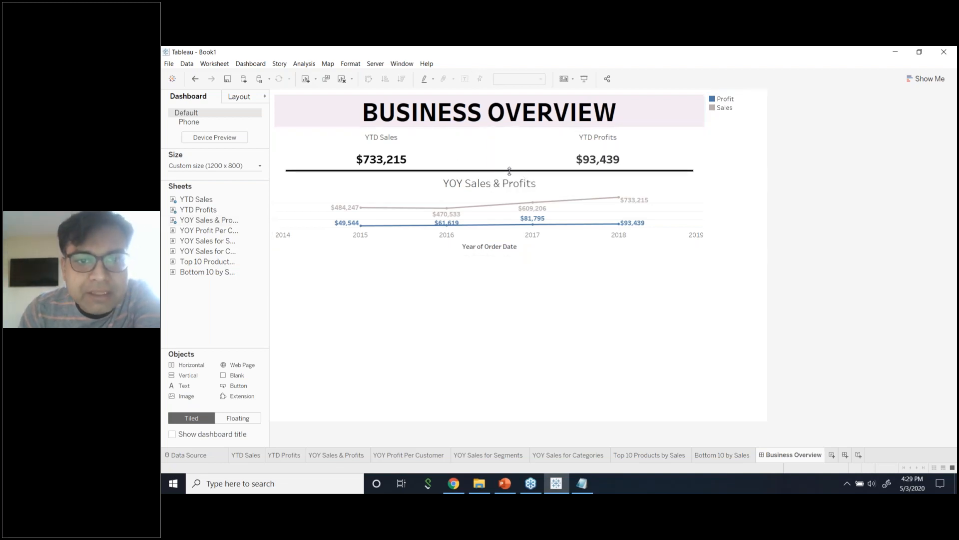
Delete the black divider line between the YTD figures and the chart.
click(489, 173)
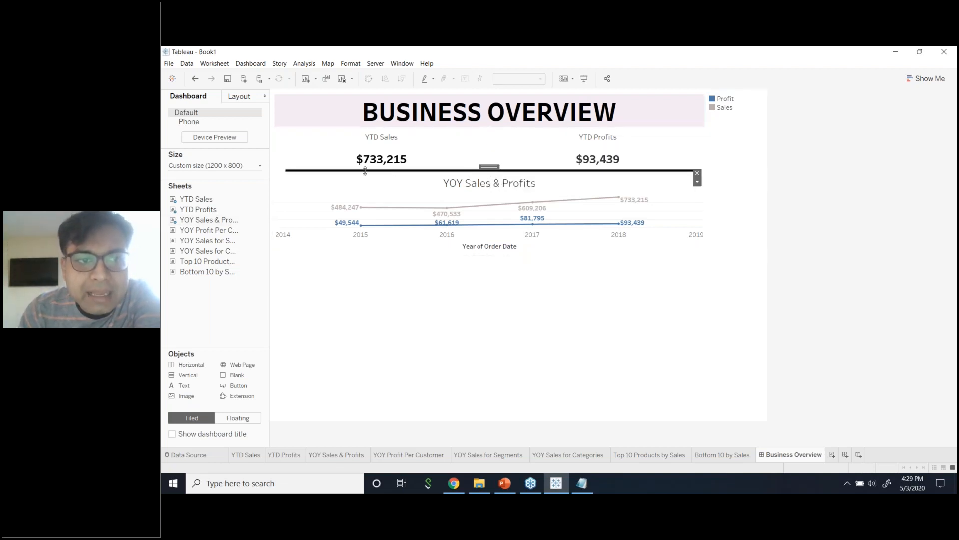
click(283, 172)
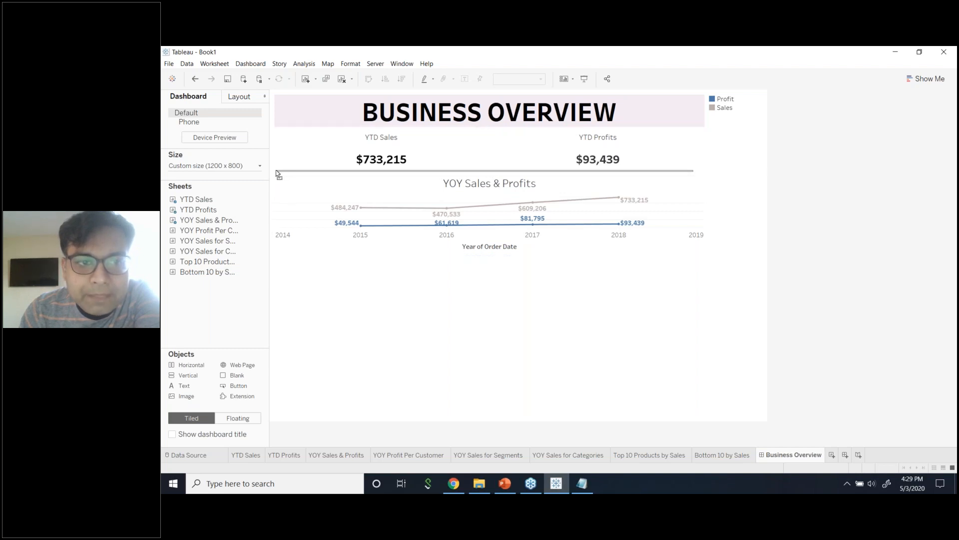
click(669, 181)
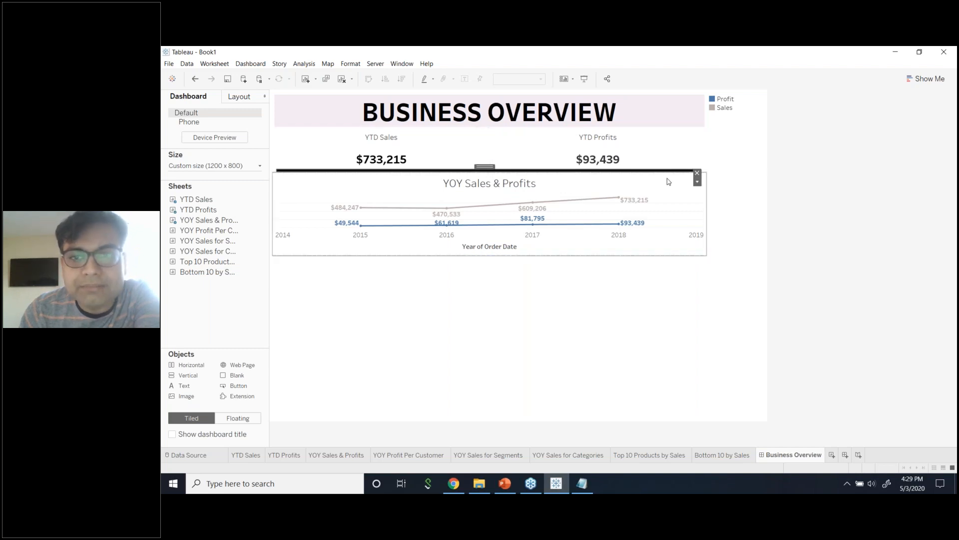
click(697, 173)
Give the YTD Sales and YTD Profits tiles solid borders.
click(257, 99)
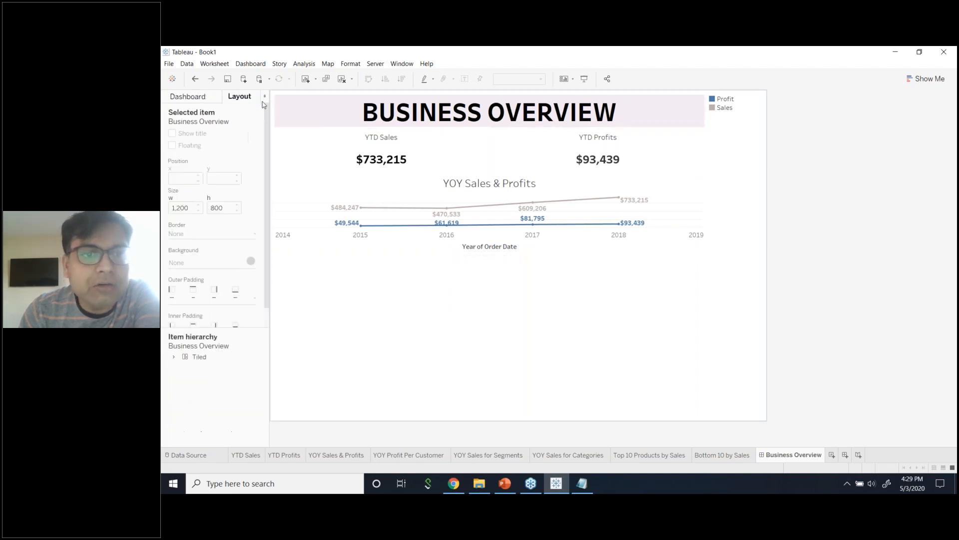
click(452, 150)
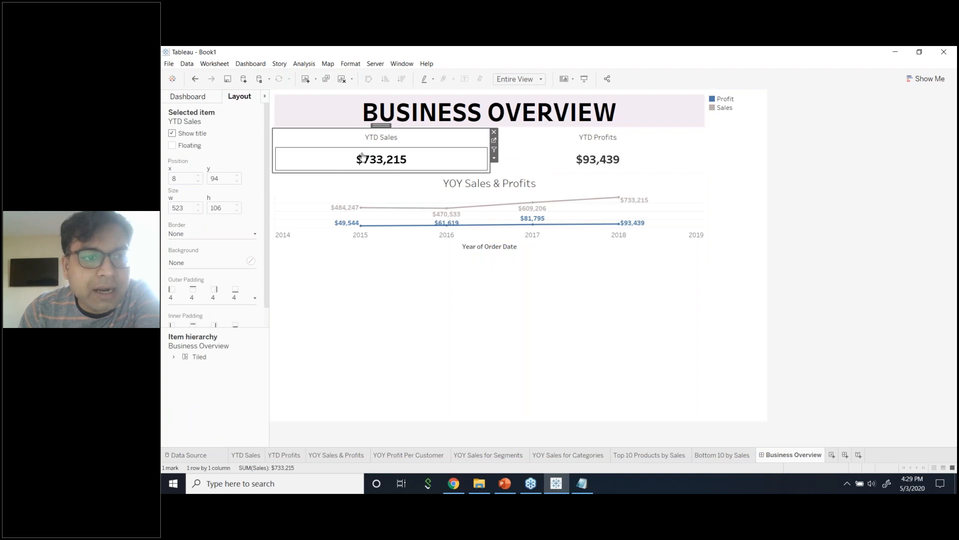
click(226, 236)
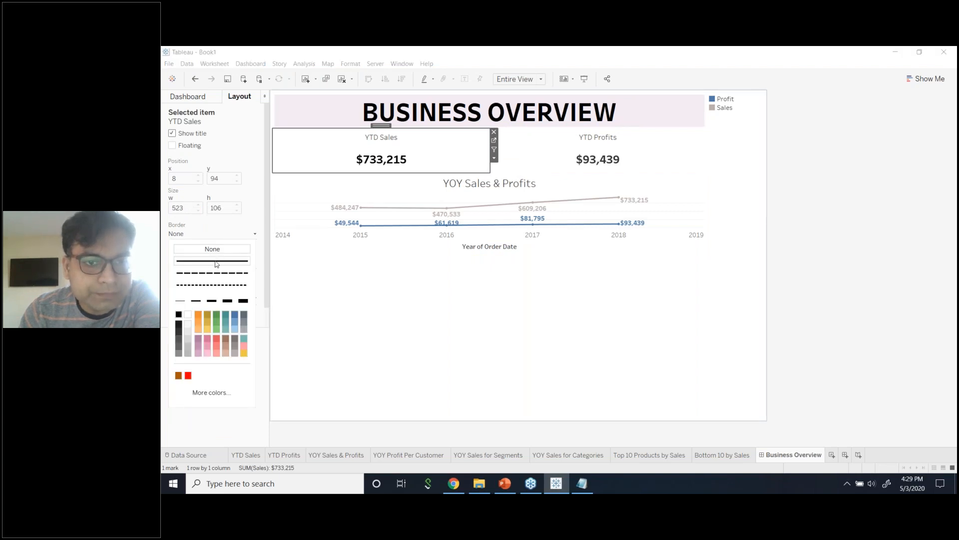
click(215, 261)
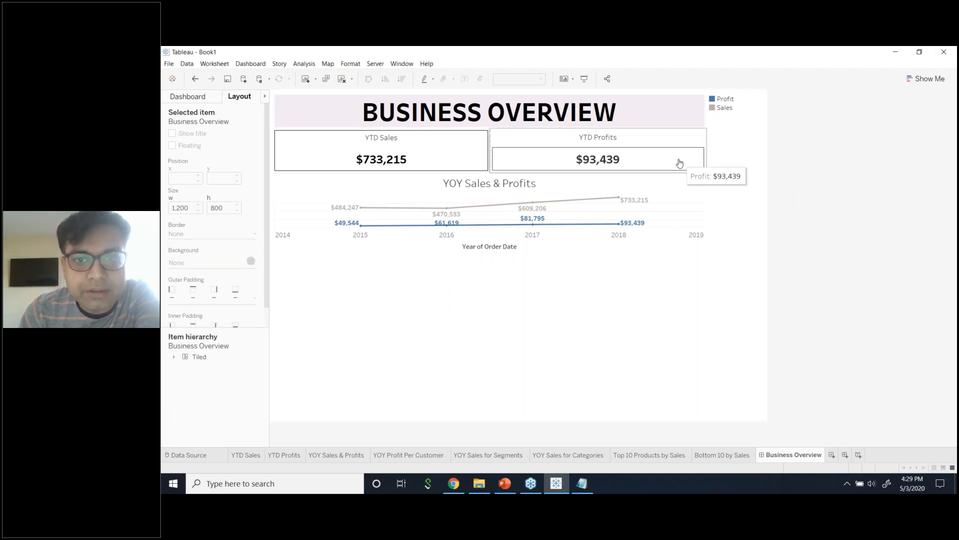
click(685, 146)
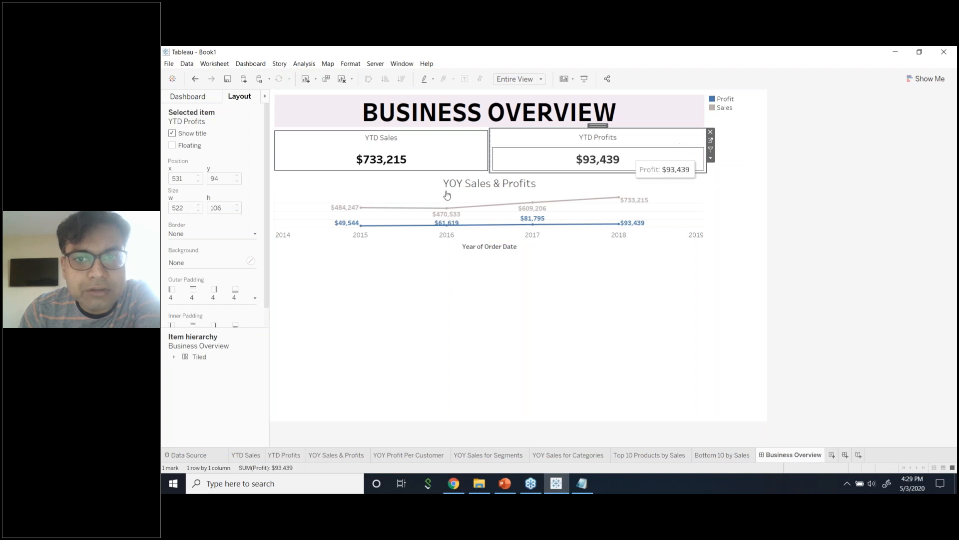
click(238, 235)
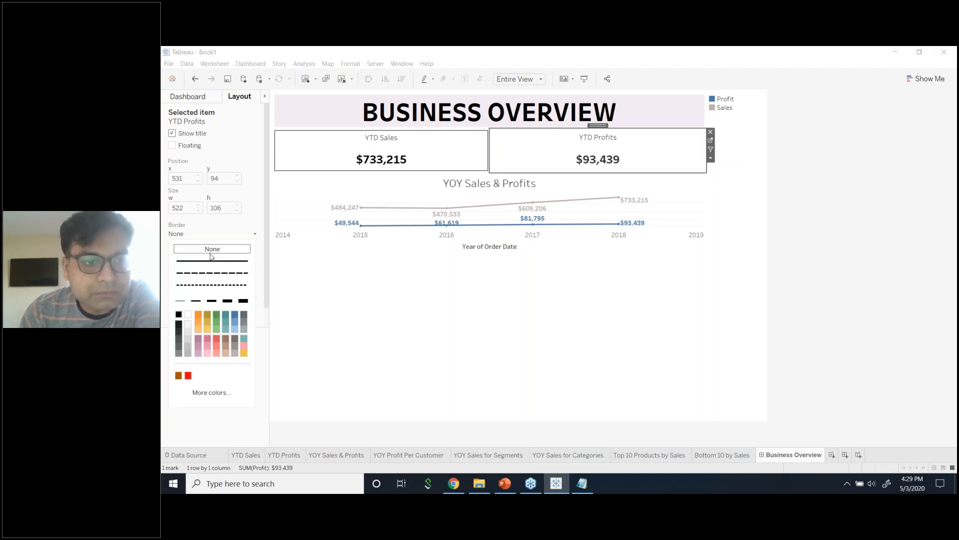
click(801, 193)
click(805, 194)
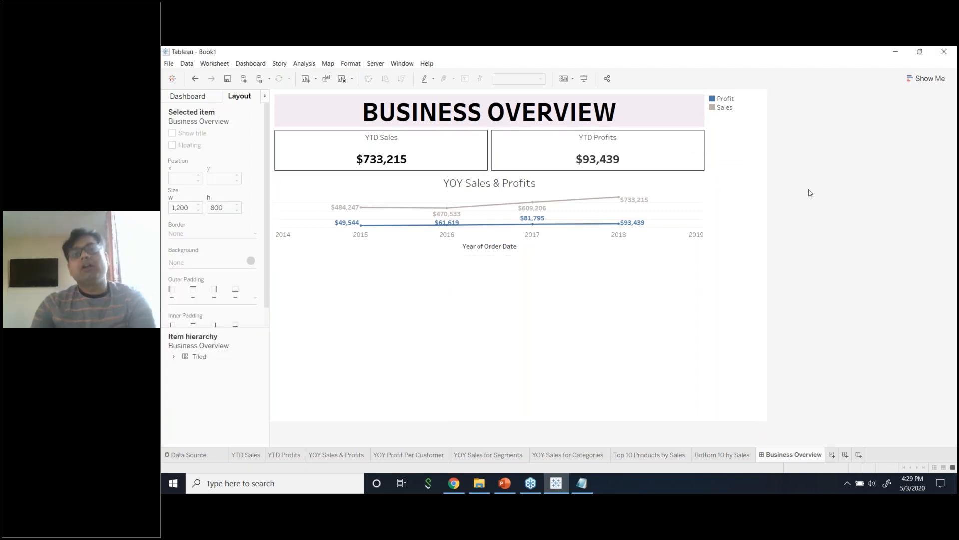
Add a solid border to the YOY Sales & Profits chart and make it slightly taller.
click(686, 199)
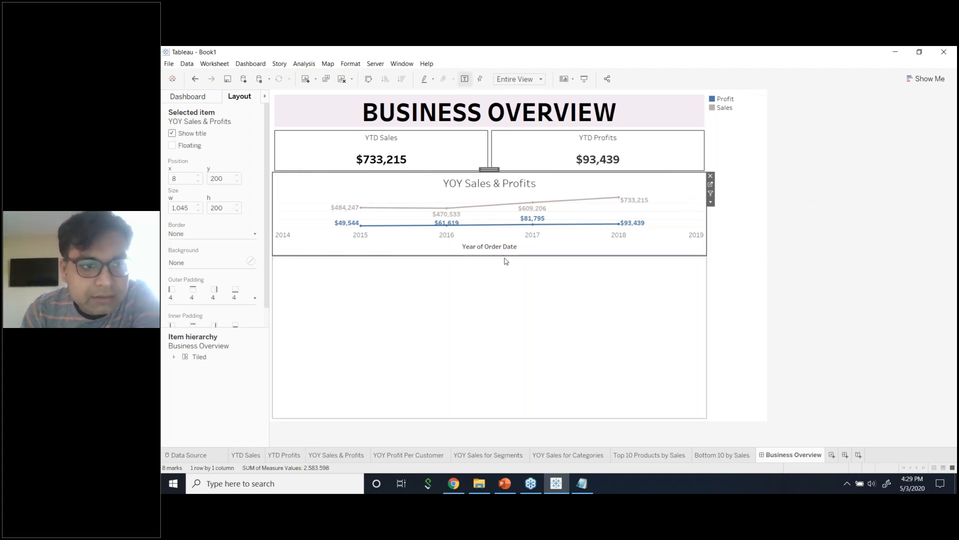
click(224, 236)
click(211, 261)
click(861, 242)
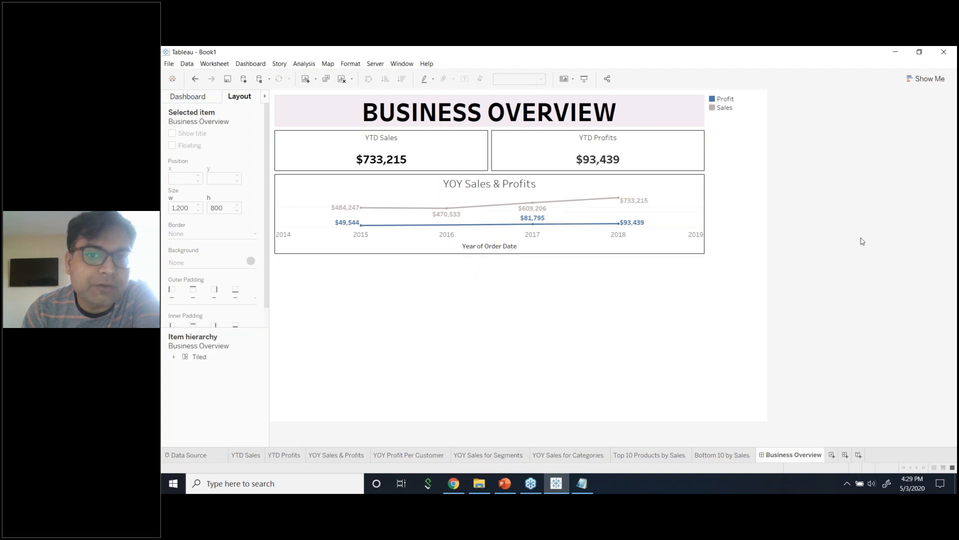
drag(542, 255, 542, 260)
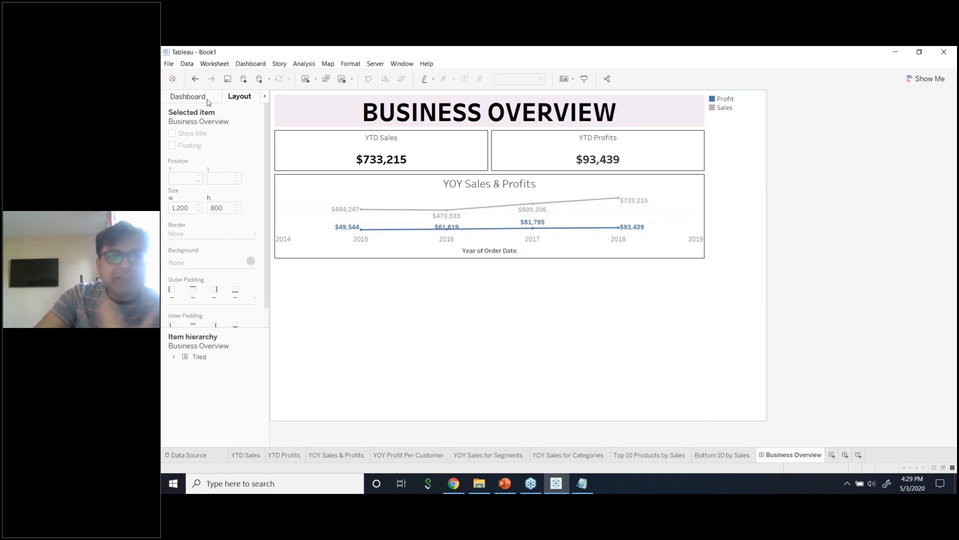
Drag YOY Sales for Segments, Profit Per Customer and Sales for Categories below the main chart.
click(187, 97)
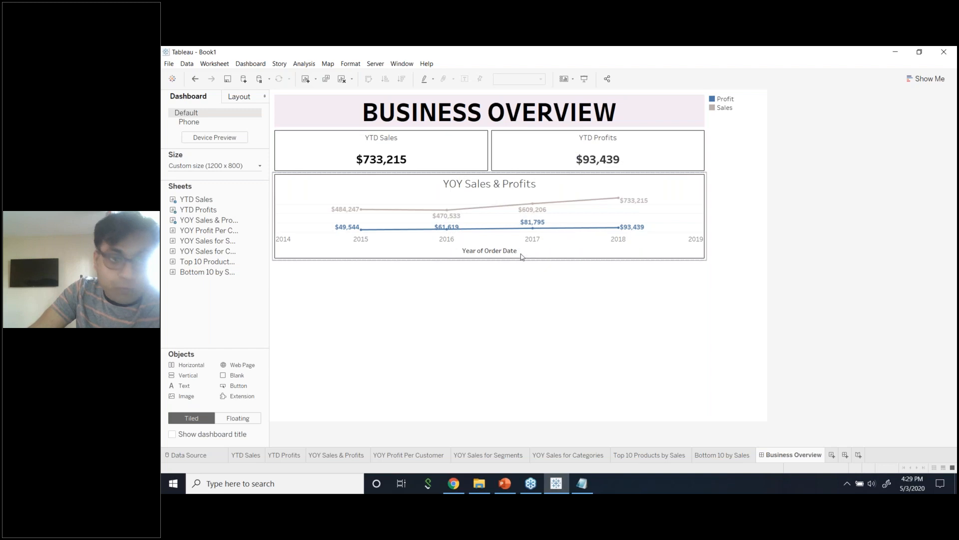
mouse_move(218, 244)
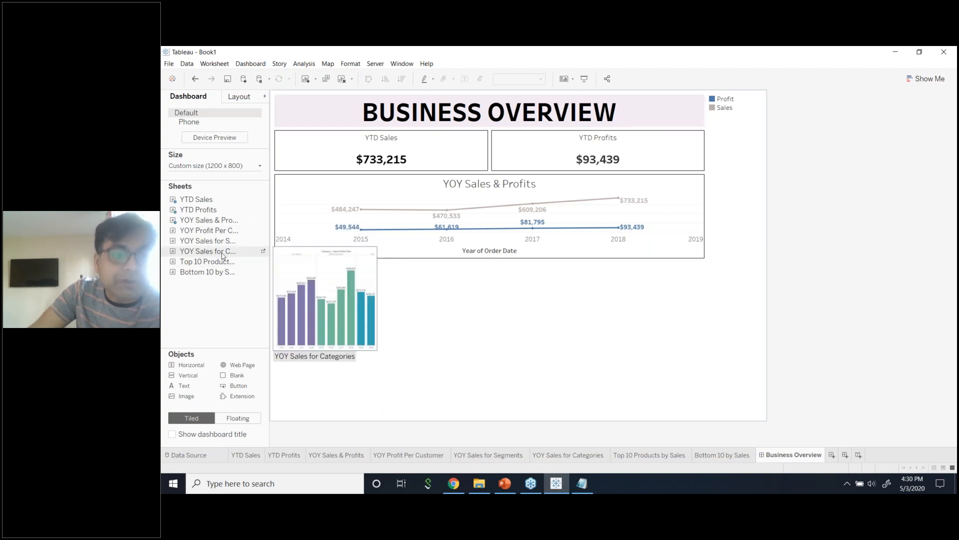
drag(221, 242, 300, 294)
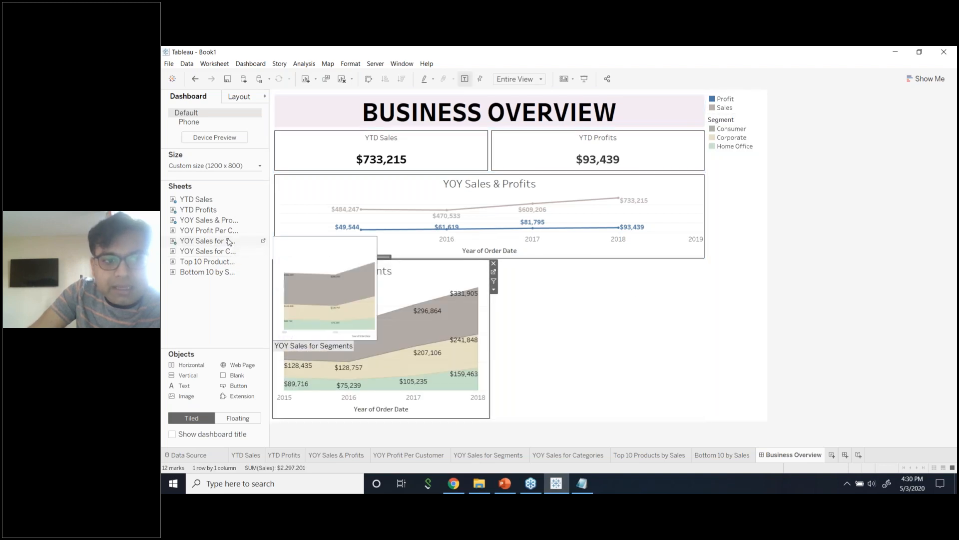
drag(225, 231, 575, 324)
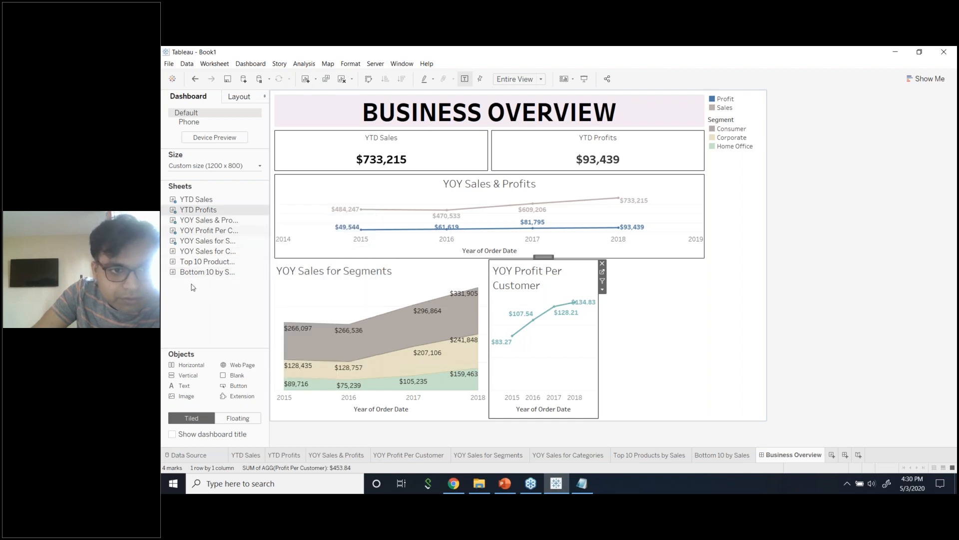
drag(215, 252, 613, 361)
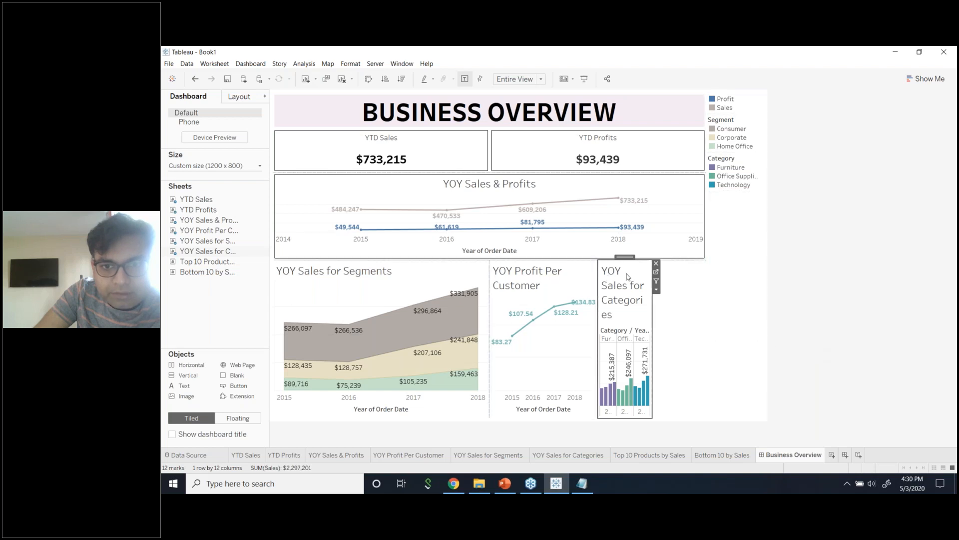
drag(625, 258, 497, 289)
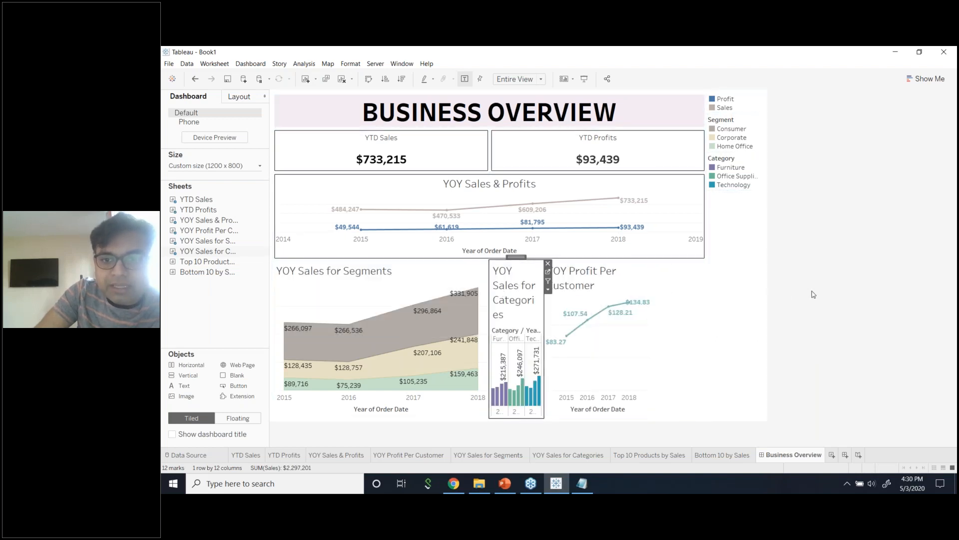
Remove the empty blank space and the YOY Profit Per Customer chart from the bottom row.
click(677, 282)
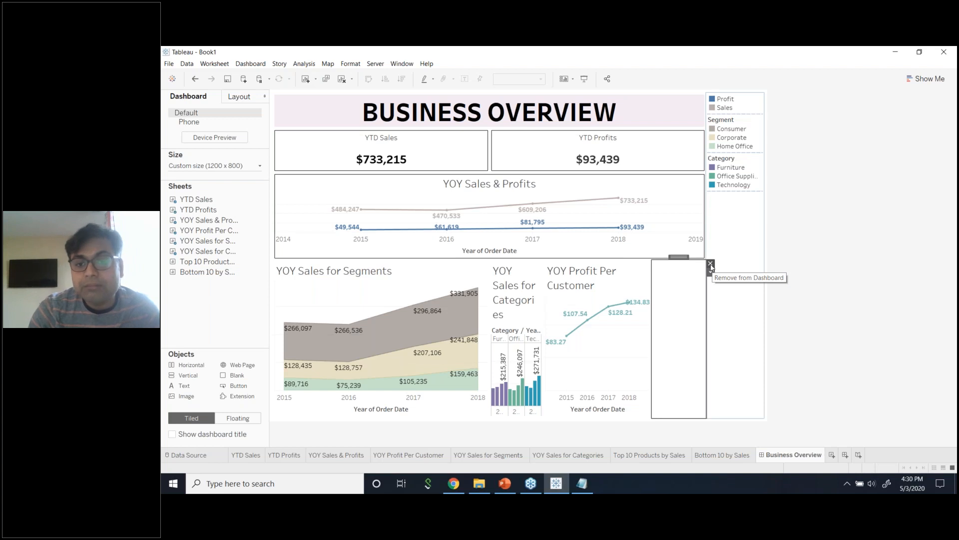
click(710, 264)
click(683, 273)
click(711, 263)
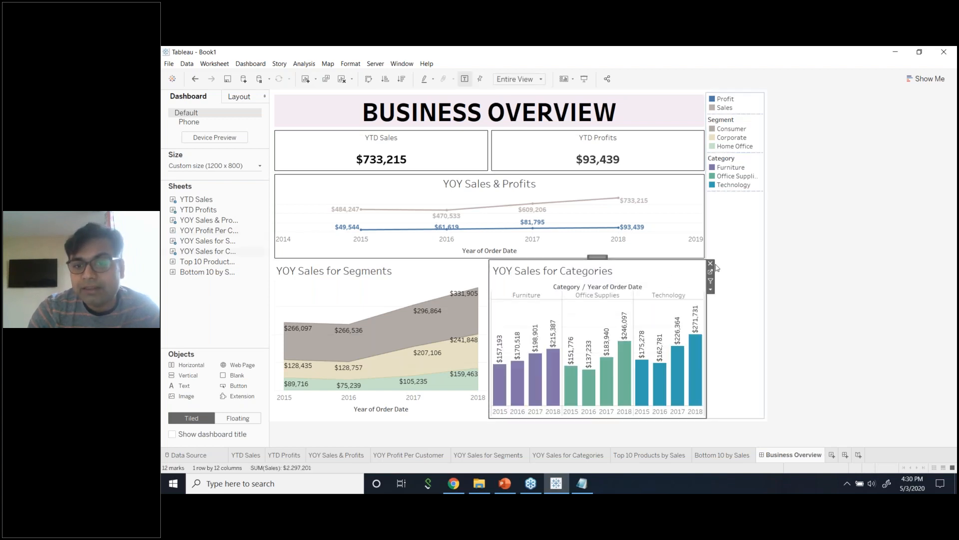
click(700, 270)
Remove the Categories and Segments charts, add a Horizontal container, and raise the divider above it.
click(710, 264)
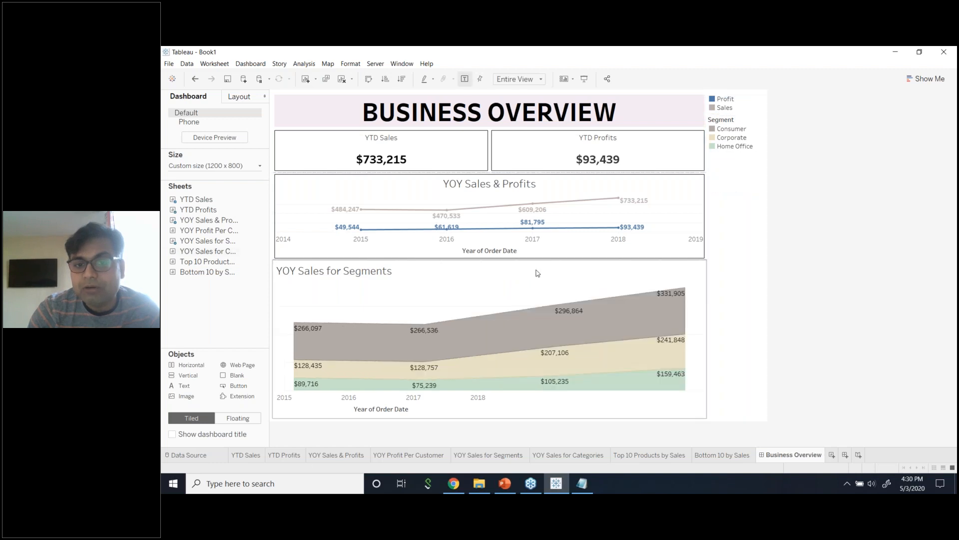
click(574, 265)
click(711, 264)
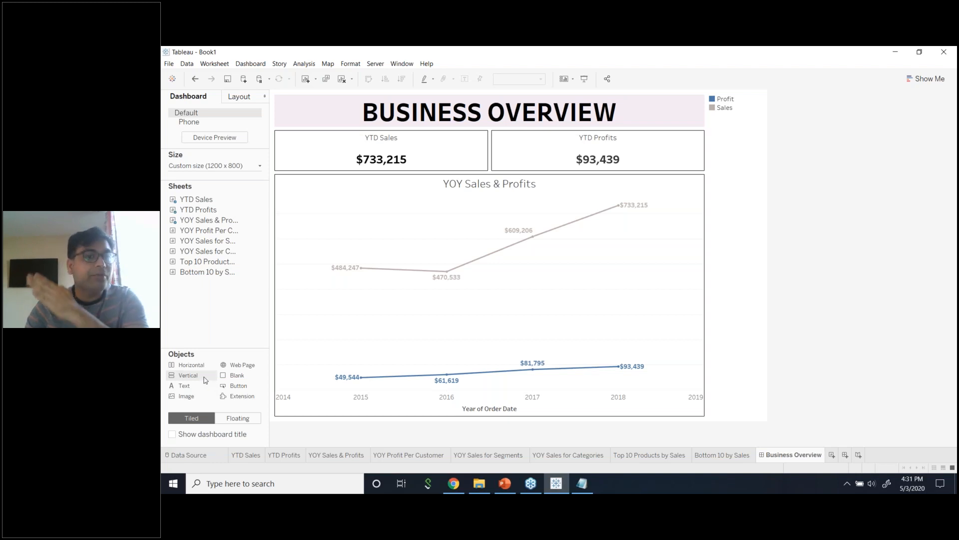
drag(193, 371, 394, 387)
drag(532, 297, 531, 271)
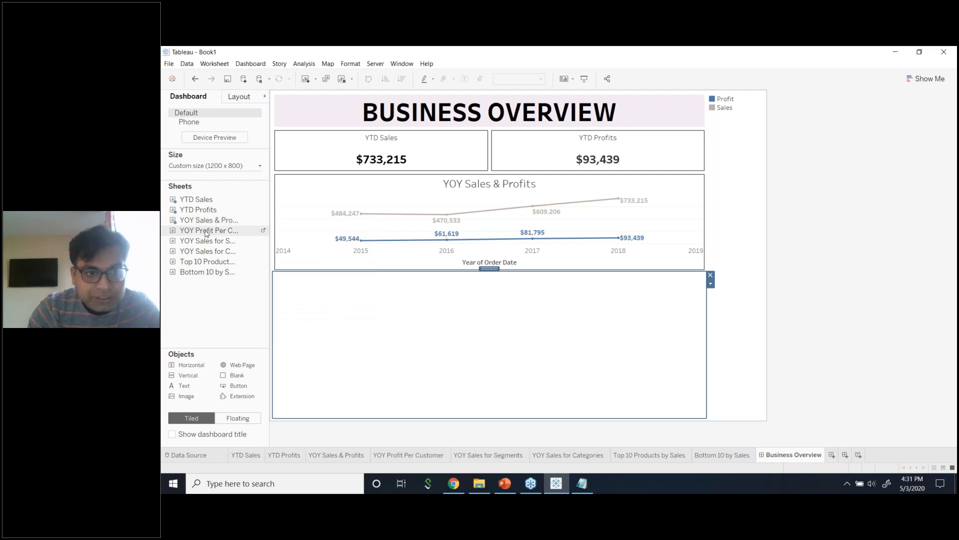
Drag YOY Profit Per Customer and YOY Sales for Segments into the empty container.
mouse_move(206, 233)
mouse_down()
mouse_move(250, 257)
mouse_move(314, 324)
mouse_up()
mouse_move(216, 244)
mouse_down()
mouse_move(665, 381)
mouse_move(538, 376)
mouse_up()
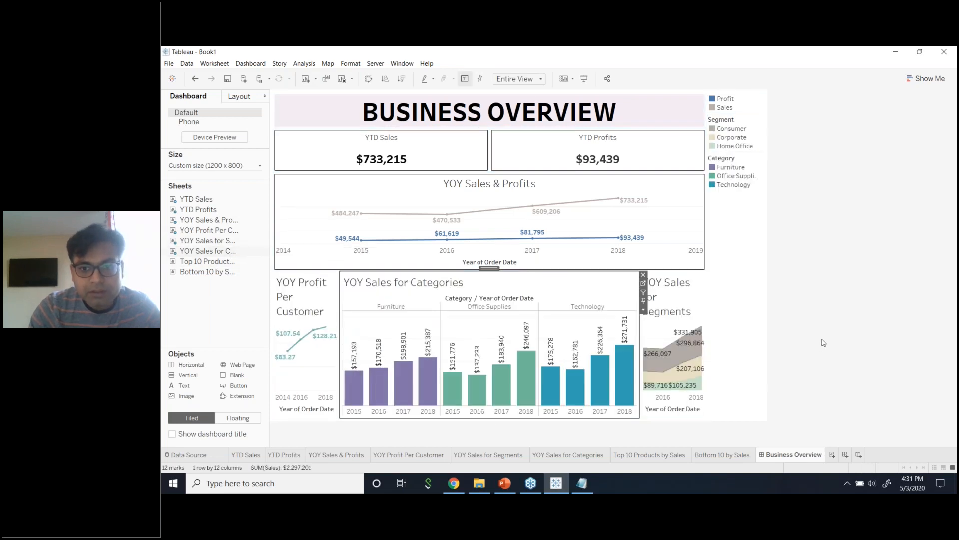
double_click(596, 287)
click(607, 317)
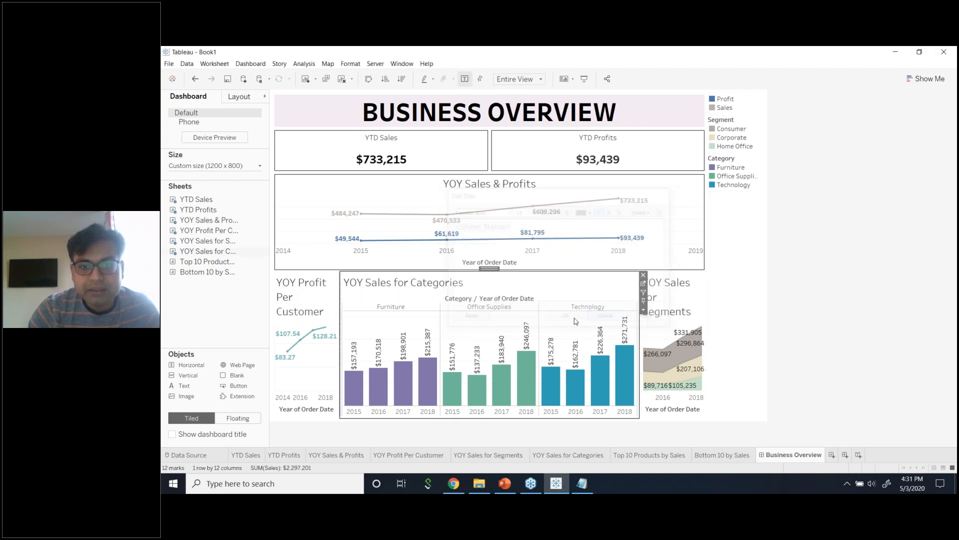
Distribute the three bottom-row charts evenly across the container.
double_click(489, 269)
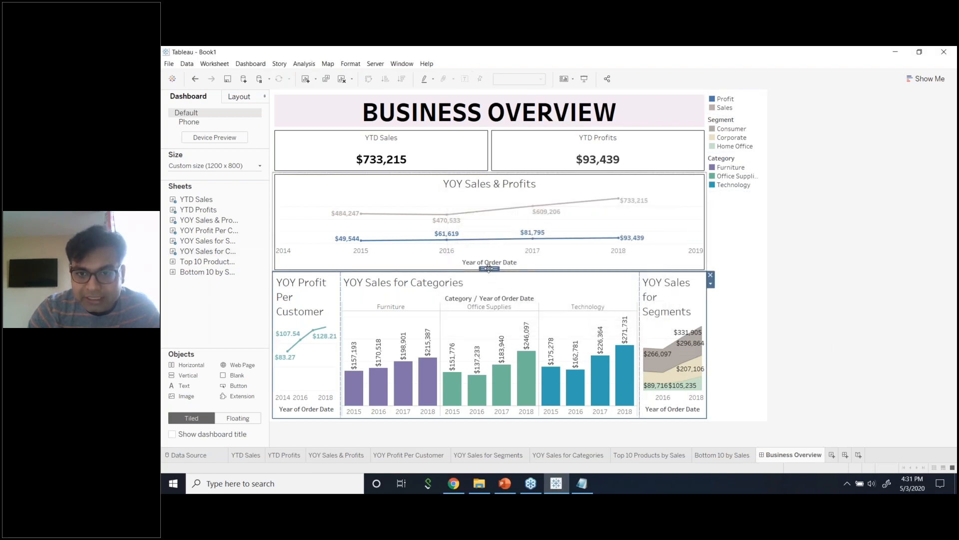
click(711, 284)
click(731, 307)
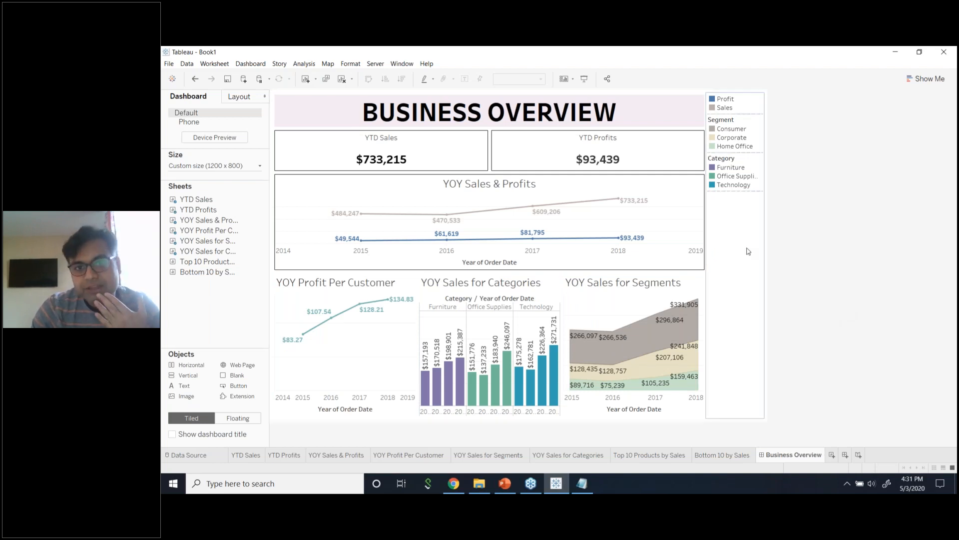
click(748, 251)
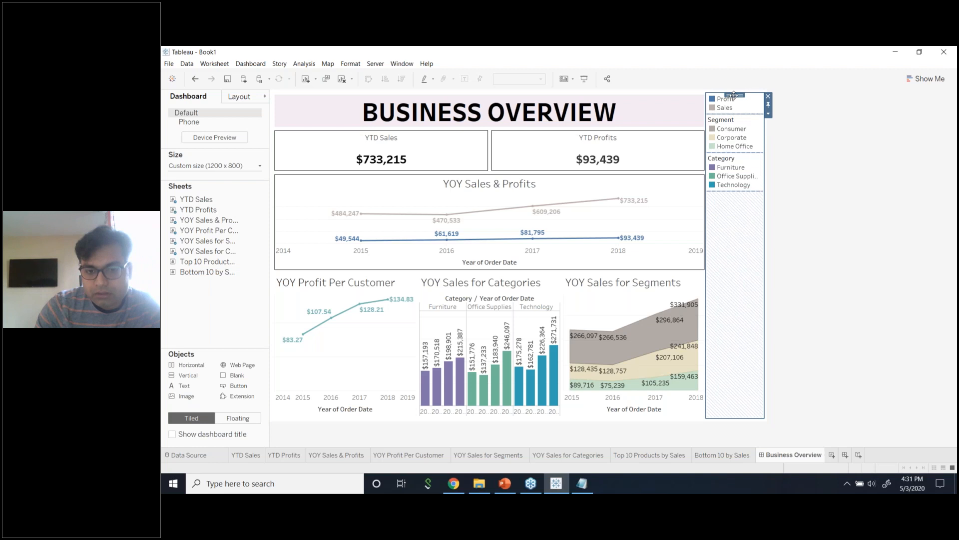
mouse_move(734, 94)
mouse_down()
mouse_move(640, 418)
mouse_move(610, 409)
mouse_move(562, 418)
mouse_up()
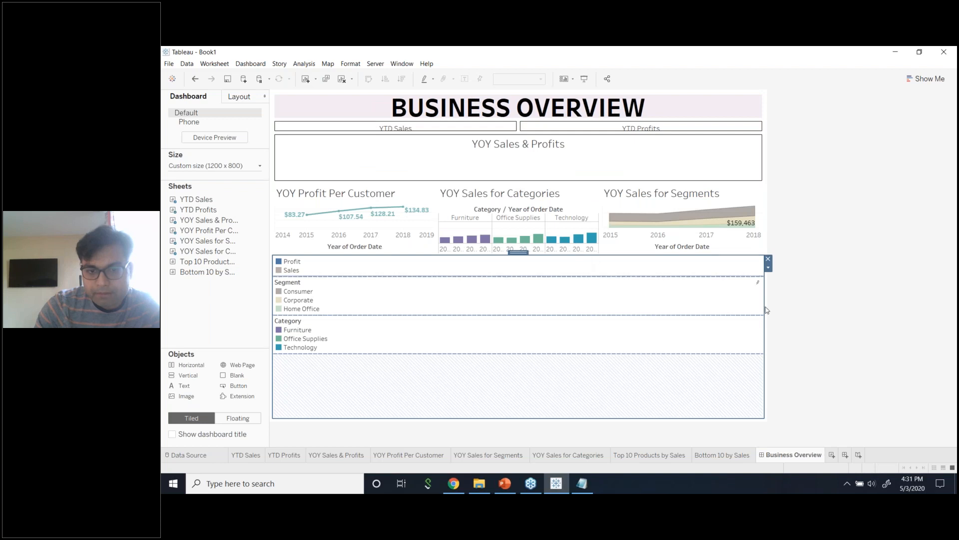
key(ctrl+z)
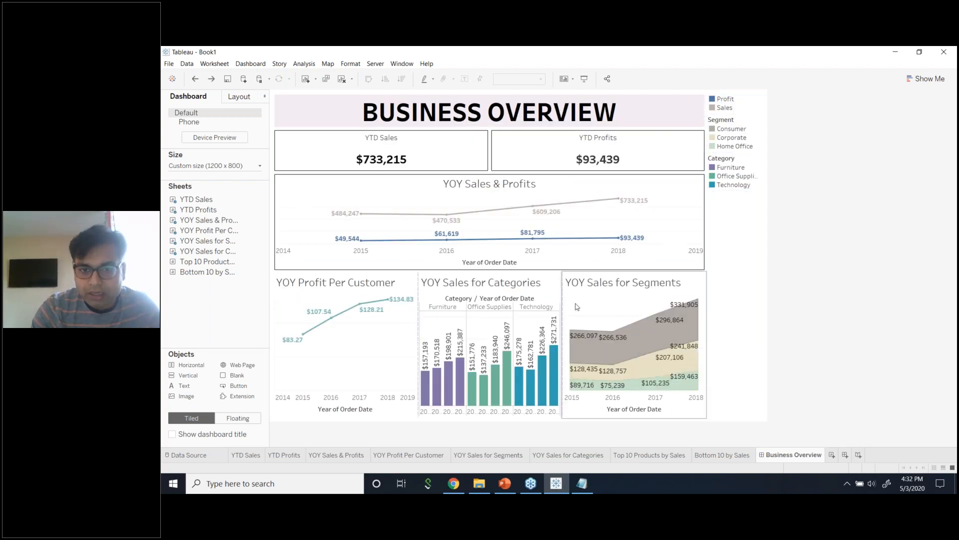
click(619, 285)
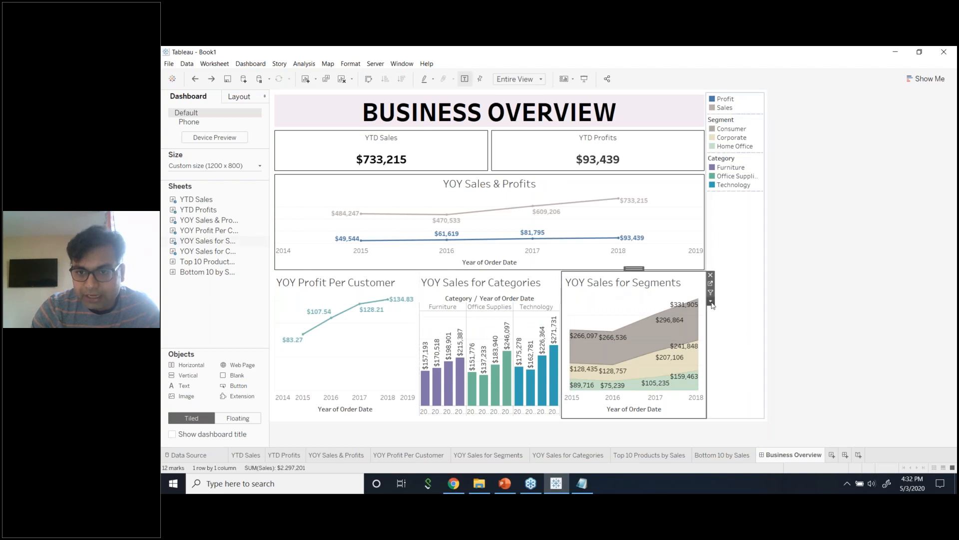
click(710, 292)
click(824, 320)
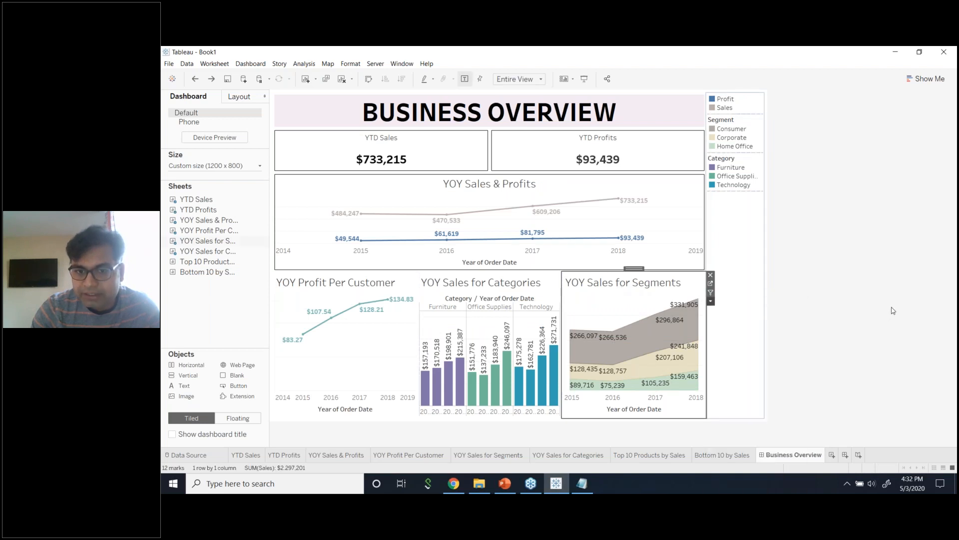
click(546, 285)
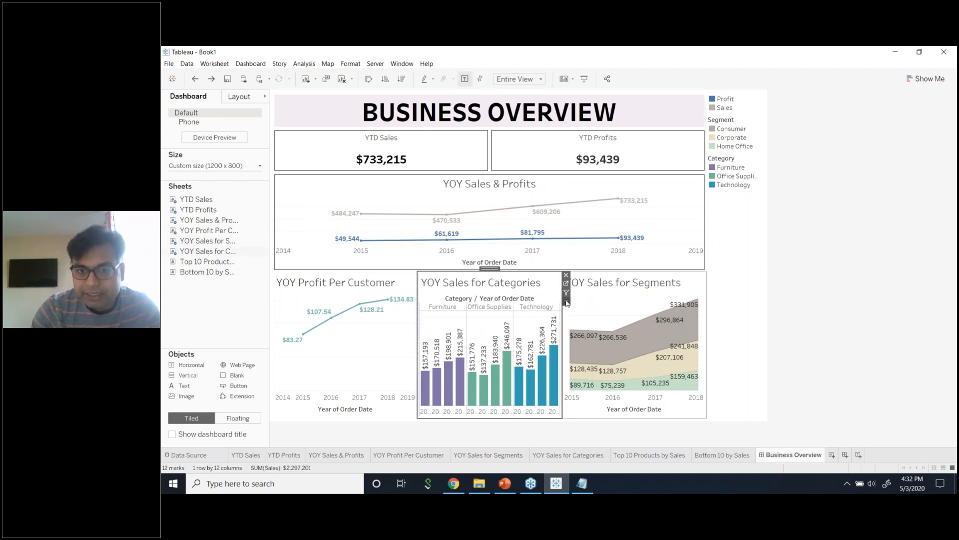
click(567, 303)
mouse_move(597, 322)
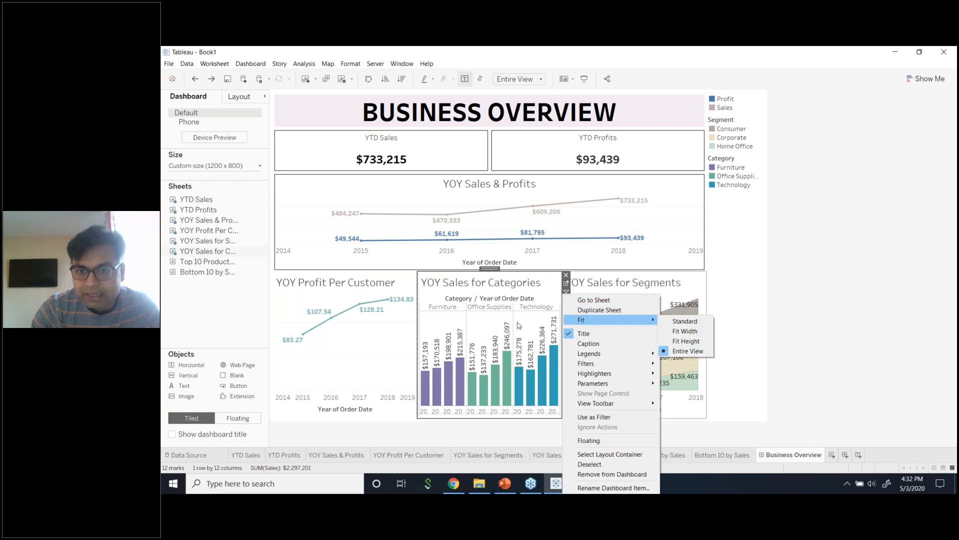
key(Escape)
click(400, 279)
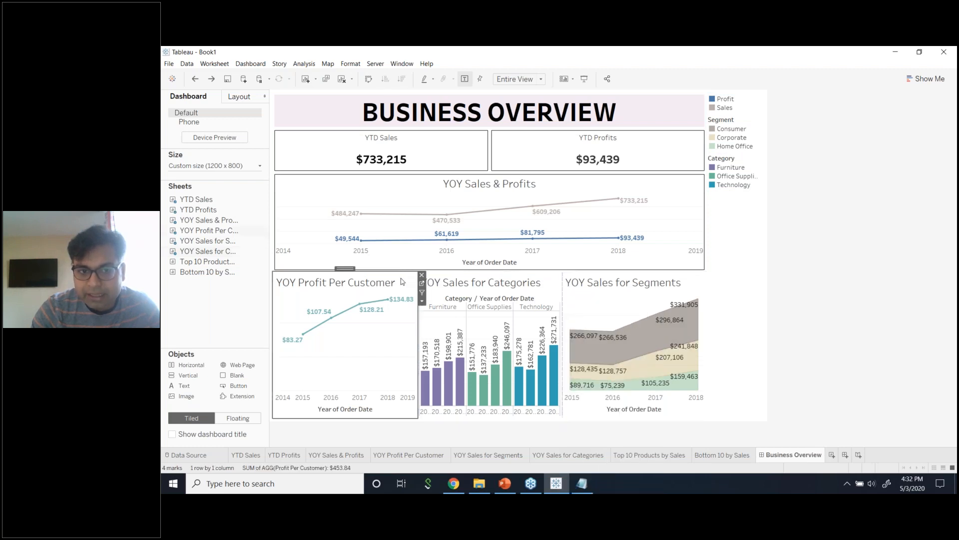
click(422, 302)
click(816, 338)
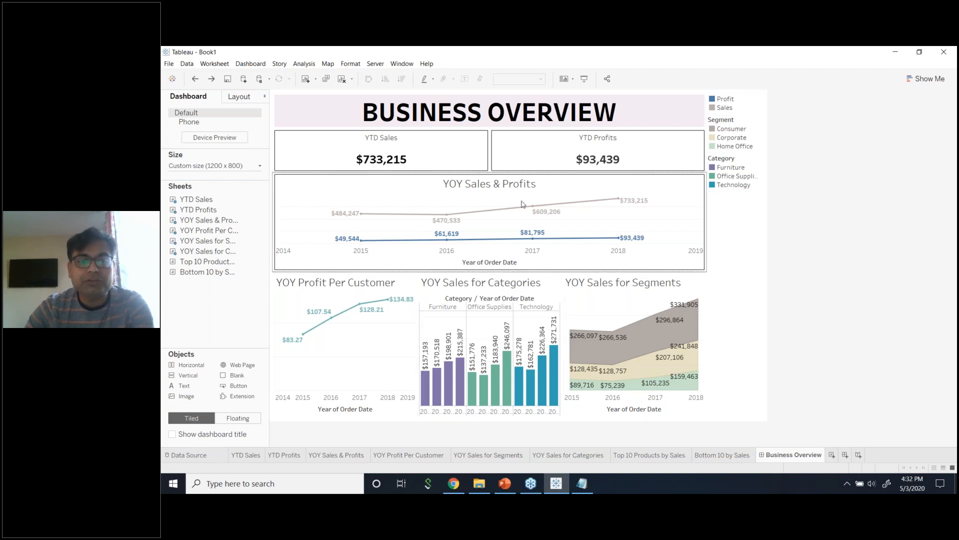
Move YOY Profit Per Customer up beside YOY Sales & Profits and review its border options.
click(378, 293)
drag(348, 270, 650, 237)
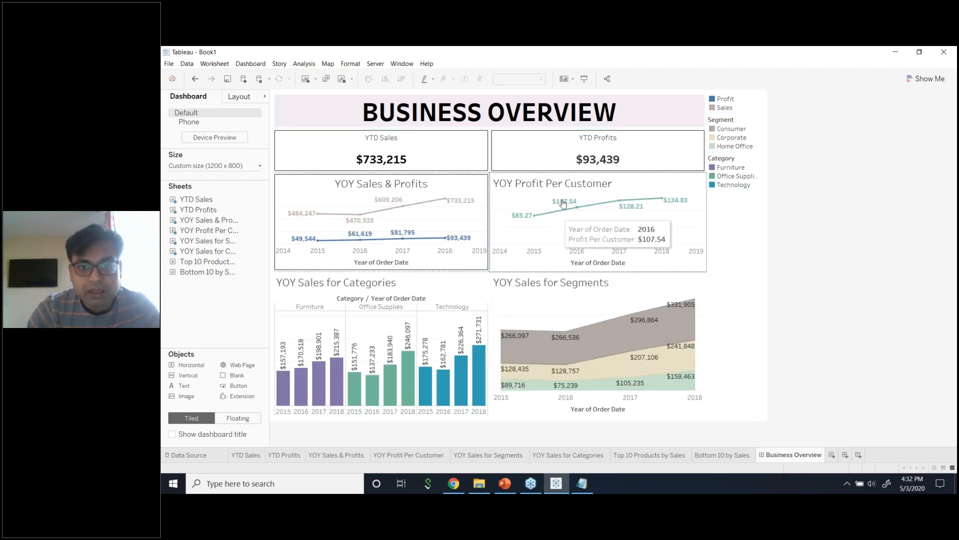
click(614, 233)
click(243, 100)
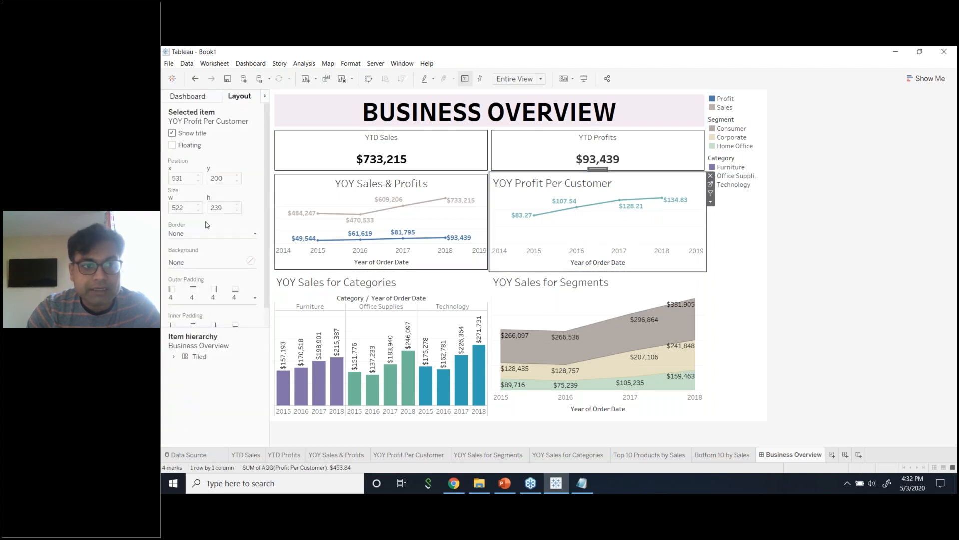
click(204, 234)
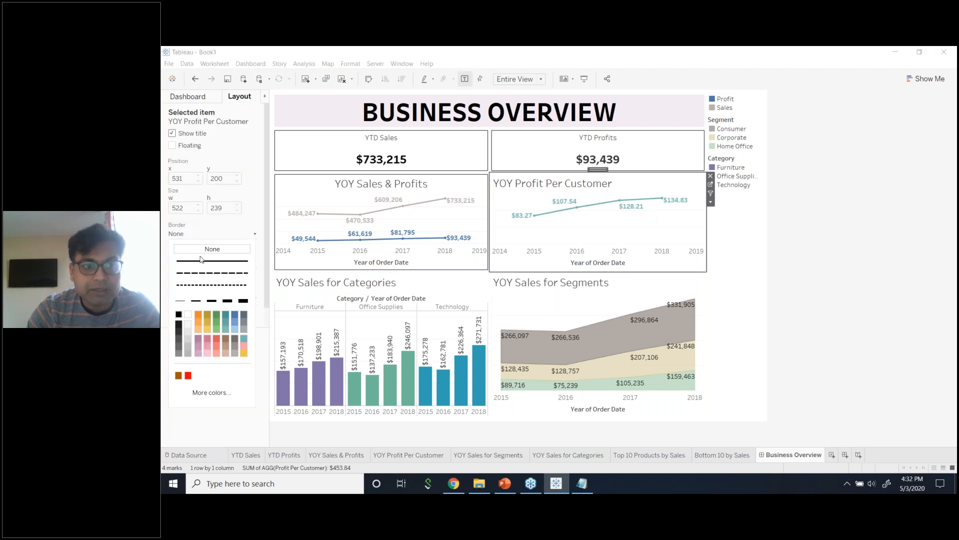
click(902, 278)
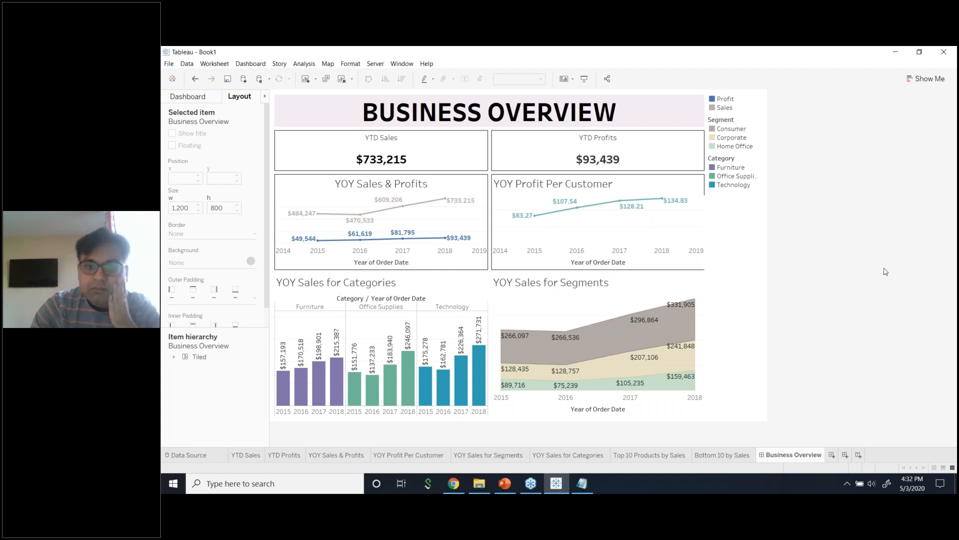
Stack the Segments chart below Categories and raise the divider under the top line charts.
click(481, 289)
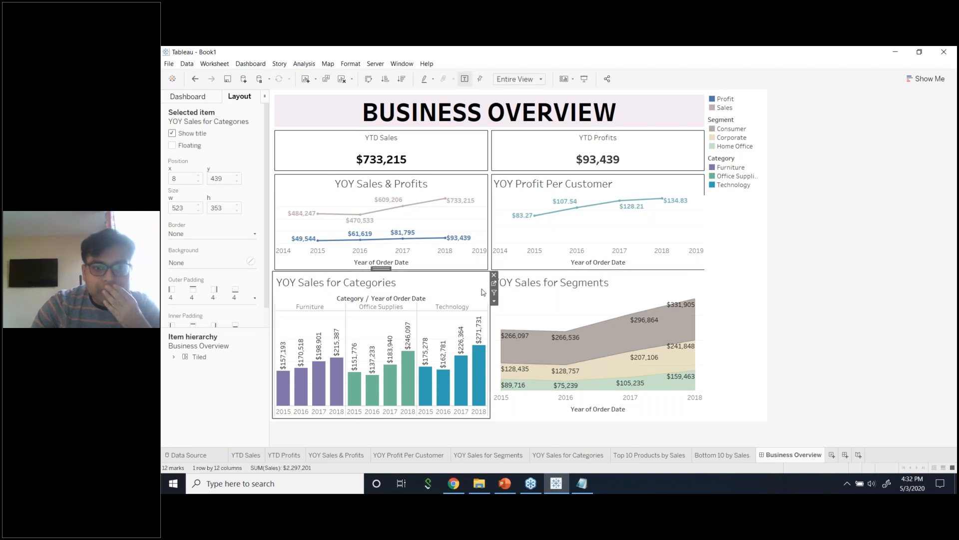
click(589, 284)
drag(600, 270, 460, 403)
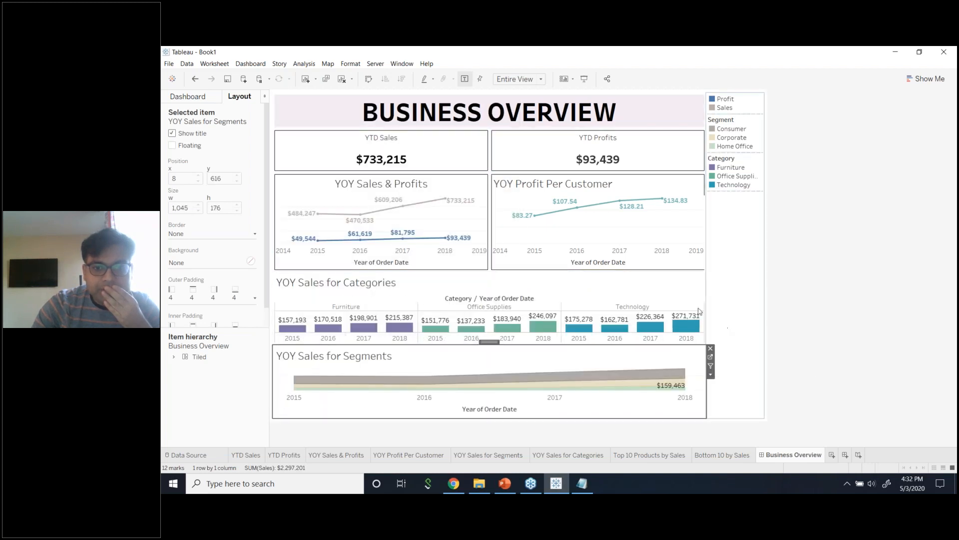
drag(575, 271, 555, 237)
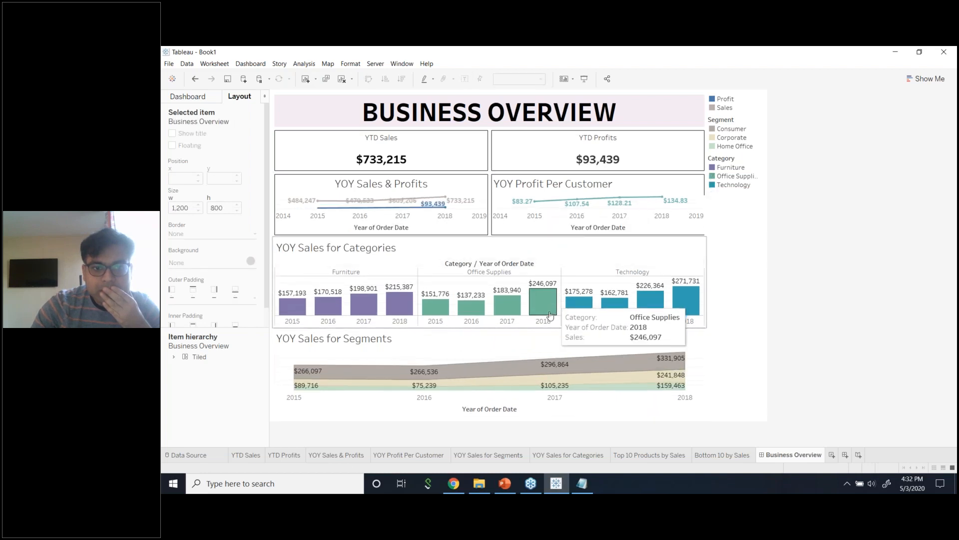
click(554, 339)
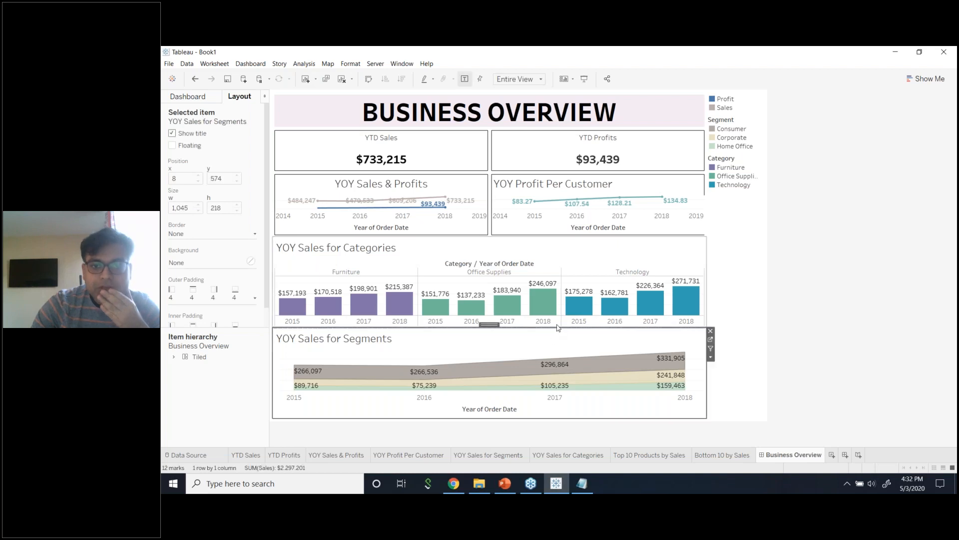
Center the YOY Sales for Categories and YOY Sales for Segments titles.
double_click(452, 249)
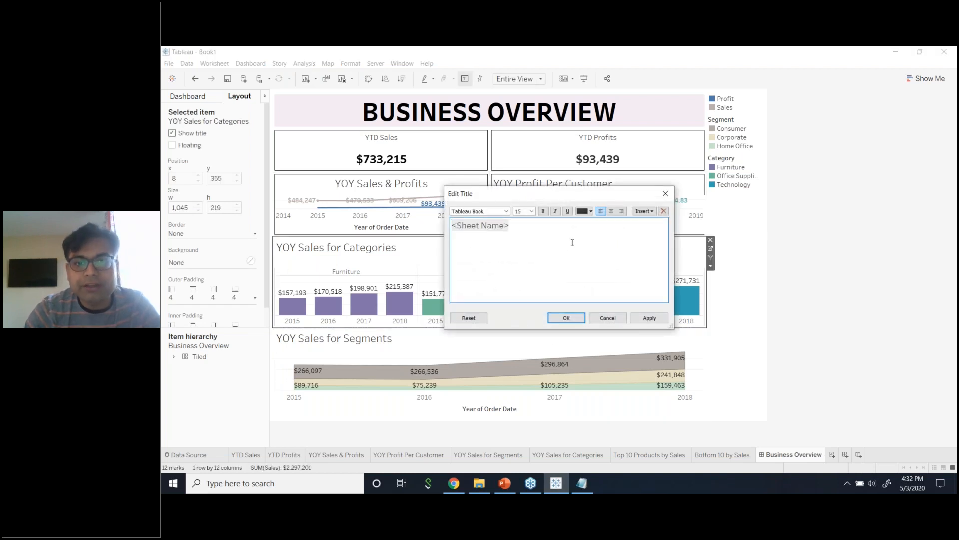
click(611, 212)
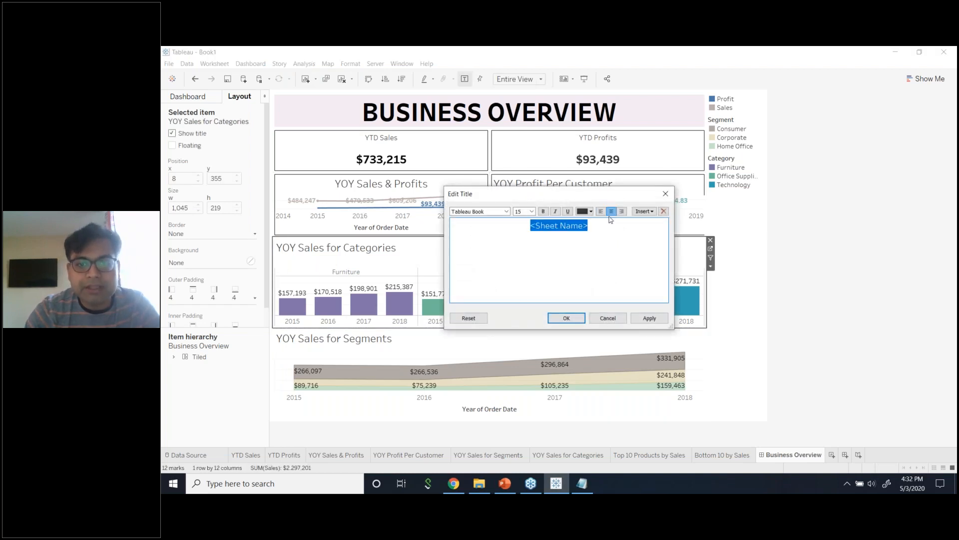
click(647, 318)
click(566, 318)
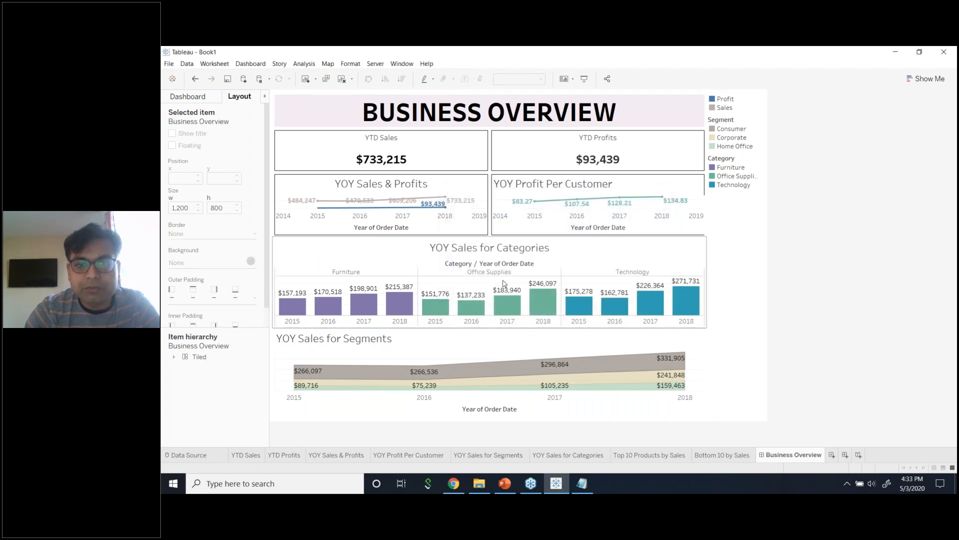
double_click(495, 343)
key(ctrl+a)
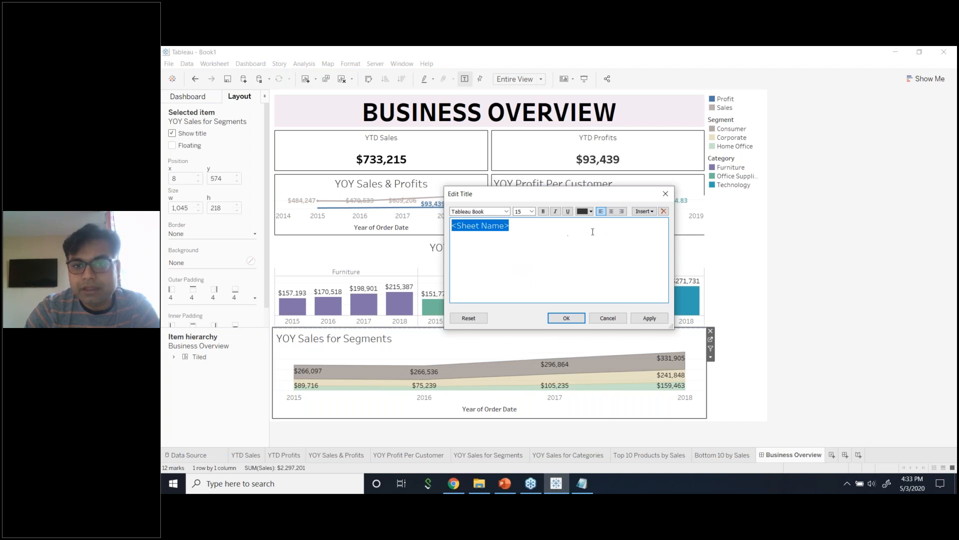
click(611, 211)
click(648, 318)
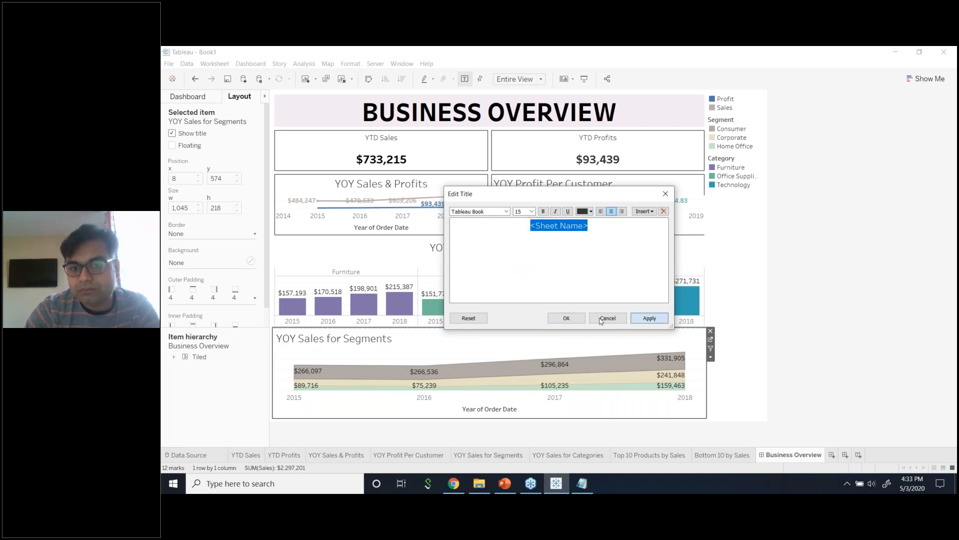
click(565, 319)
click(849, 296)
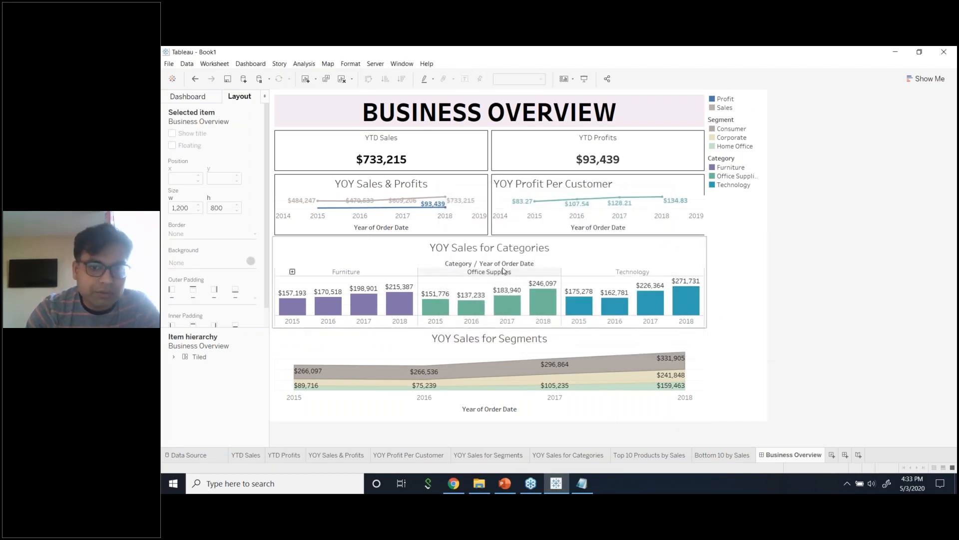
Hide the Category / Year of Order Date field labels on the Categories chart.
right_click(515, 266)
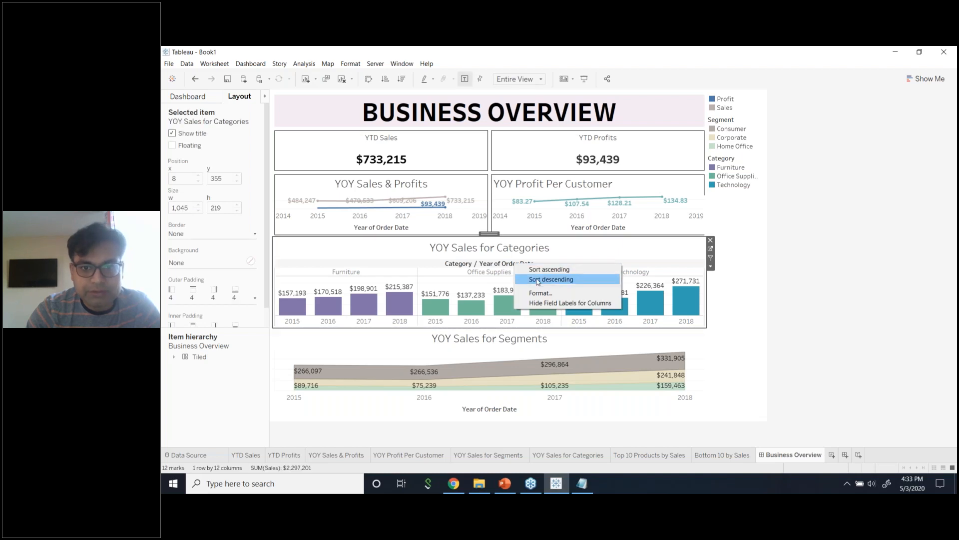
click(542, 303)
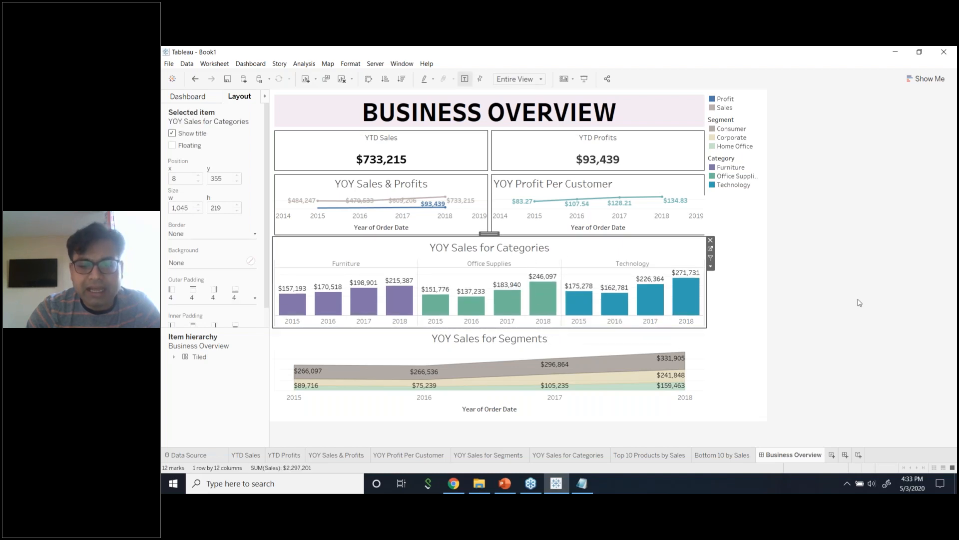
click(843, 308)
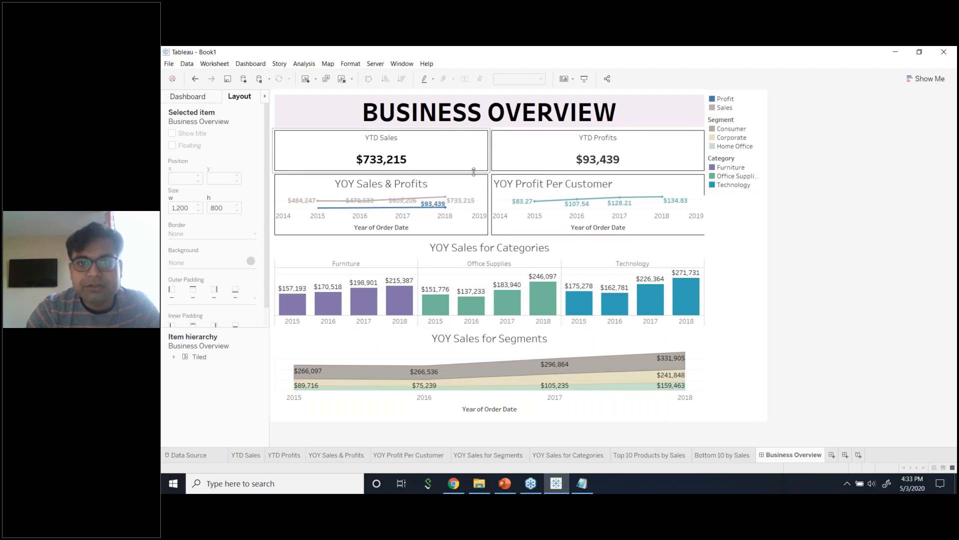
Shorten the YTD tiles and line-chart row, and check mark labels on the YOY Sales & Profits sheet.
drag(478, 173, 479, 161)
drag(530, 236, 530, 228)
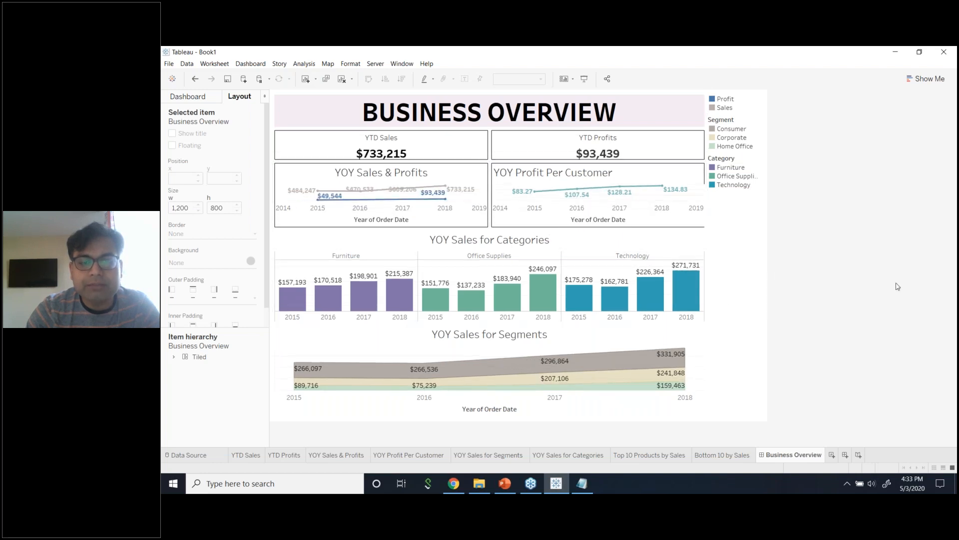
click(485, 175)
click(495, 174)
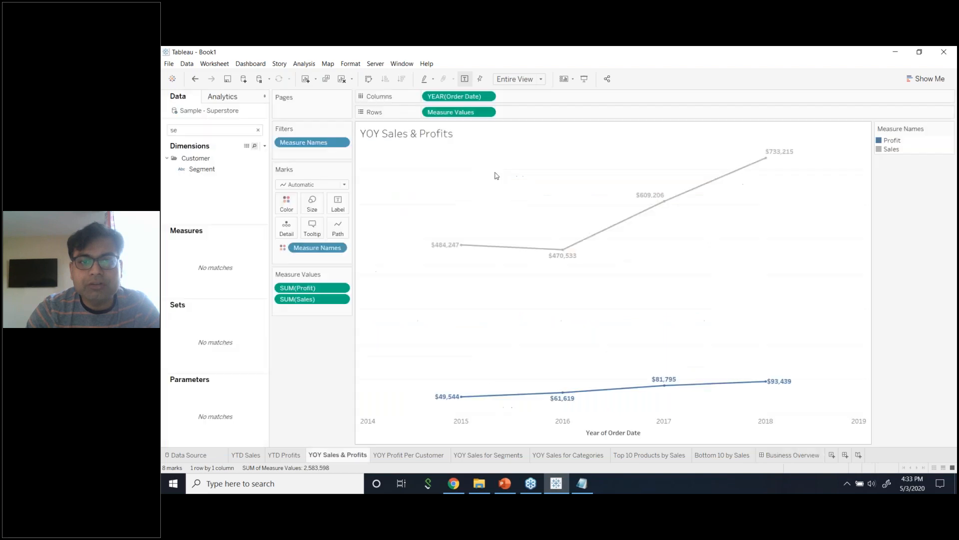
click(338, 204)
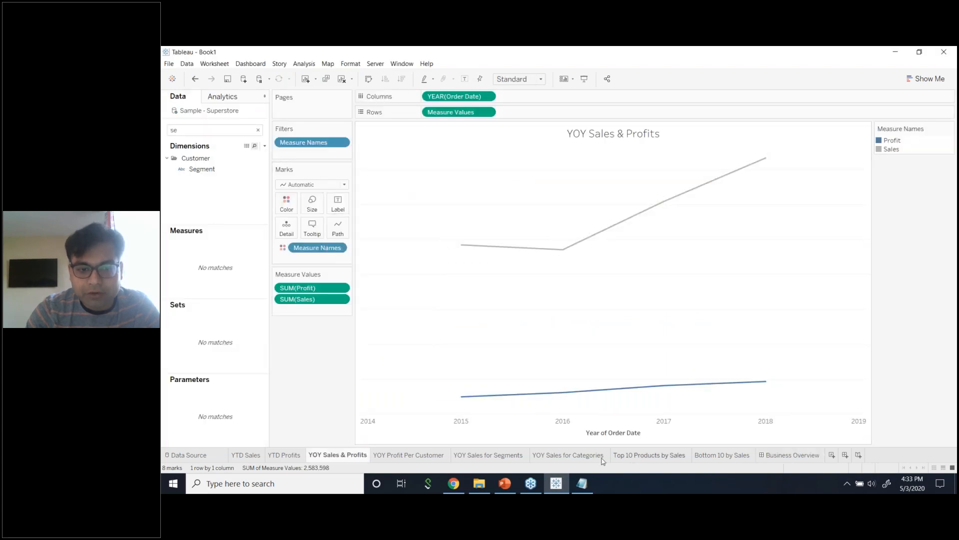
click(817, 456)
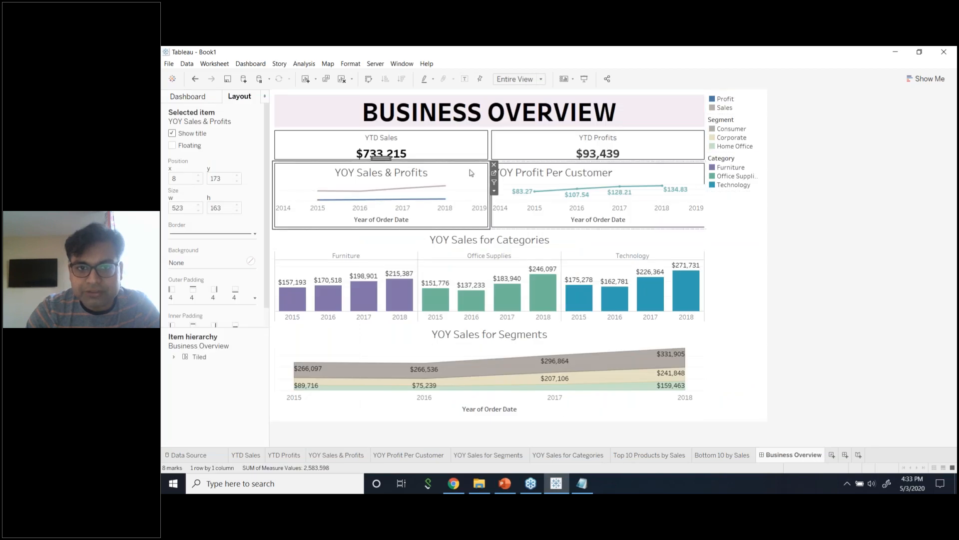
Turn off the mark labels on the YOY Profit Per Customer line chart.
click(574, 177)
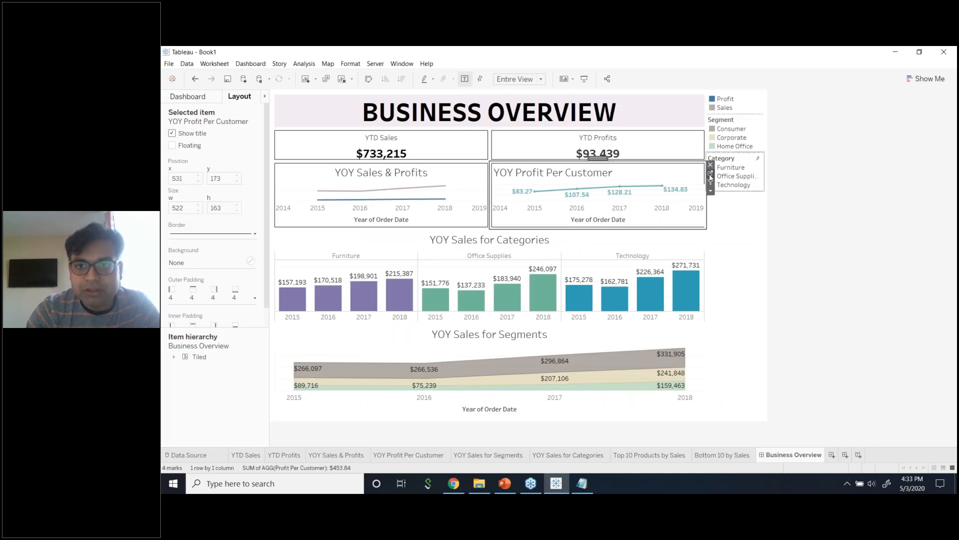
click(711, 174)
click(339, 210)
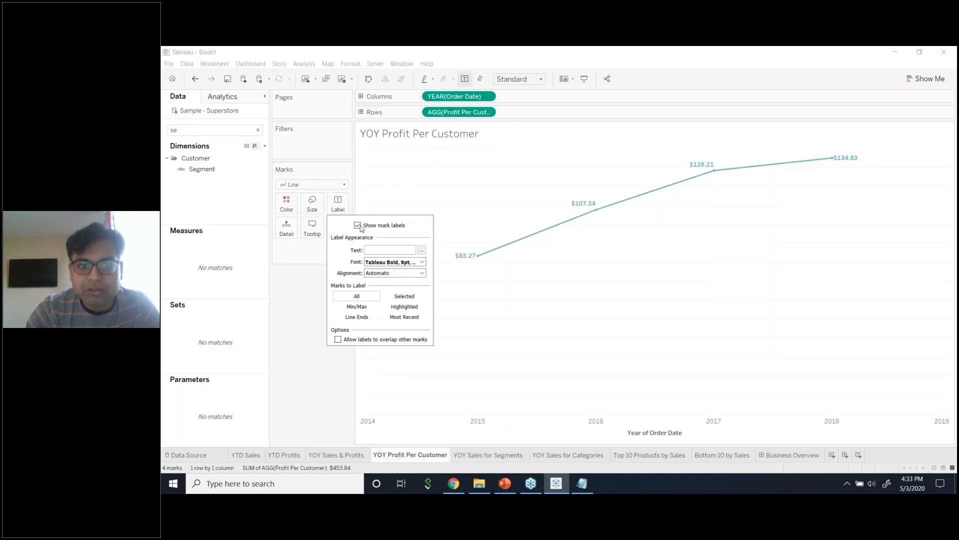
click(357, 225)
click(791, 455)
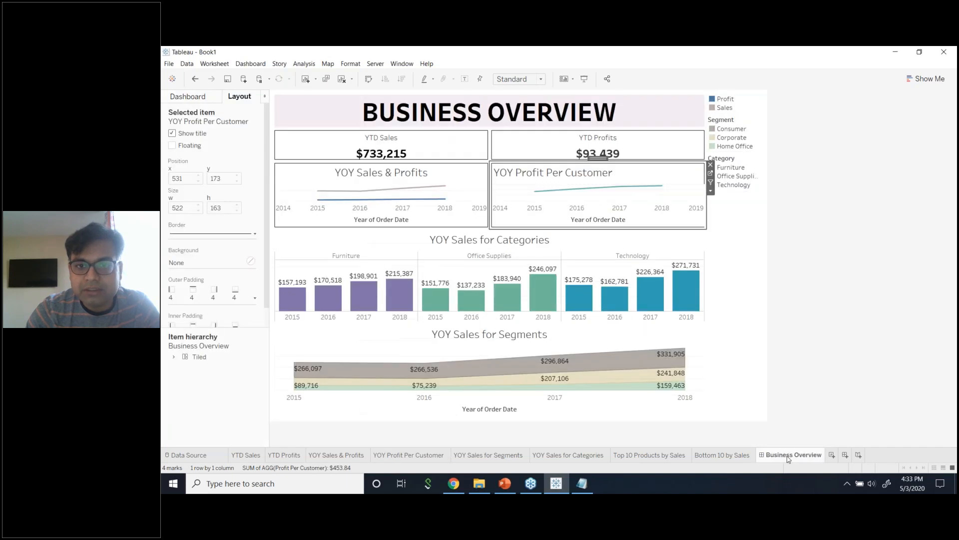
click(844, 301)
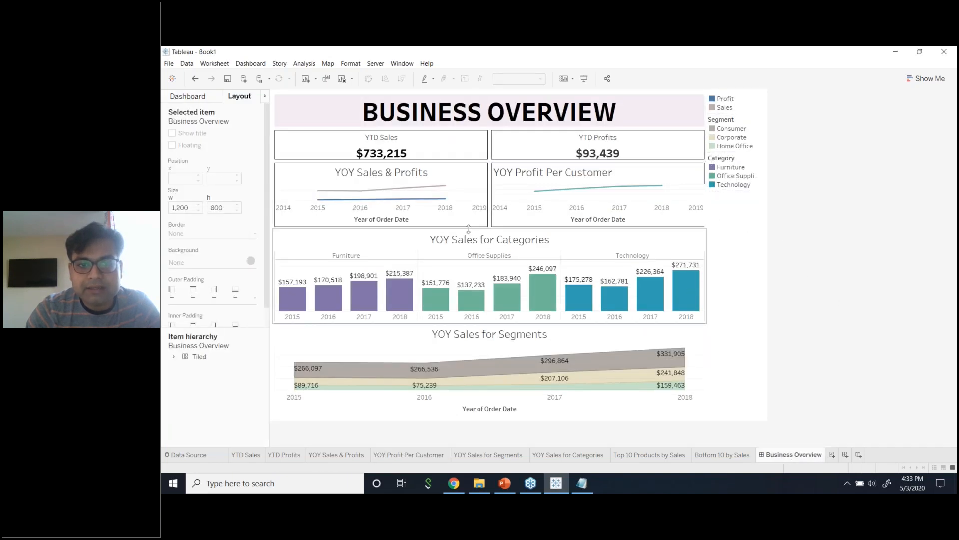
Slightly shorten the top YOY charts, then move YOY Sales for Segments to the right of YOY Sales for Categories.
drag(468, 229, 468, 226)
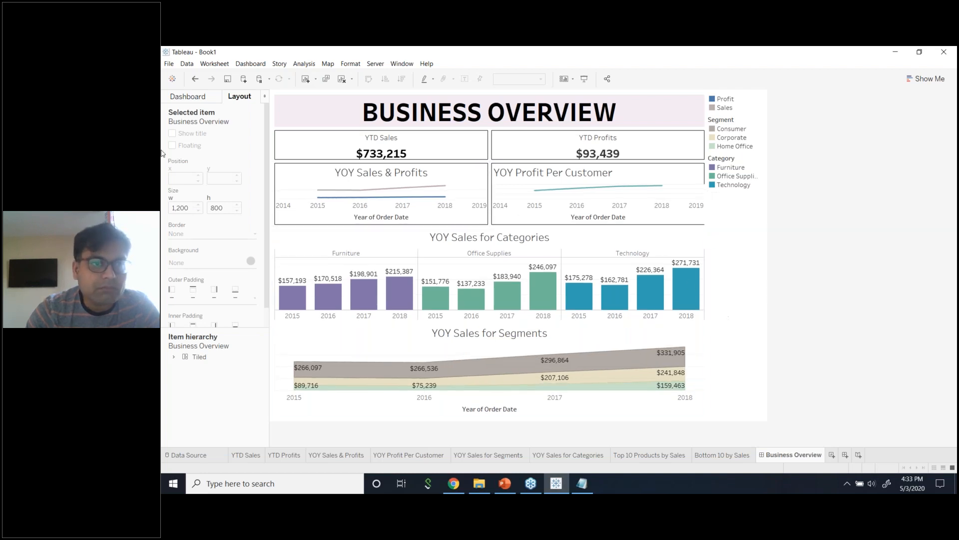
click(185, 98)
mouse_move(227, 268)
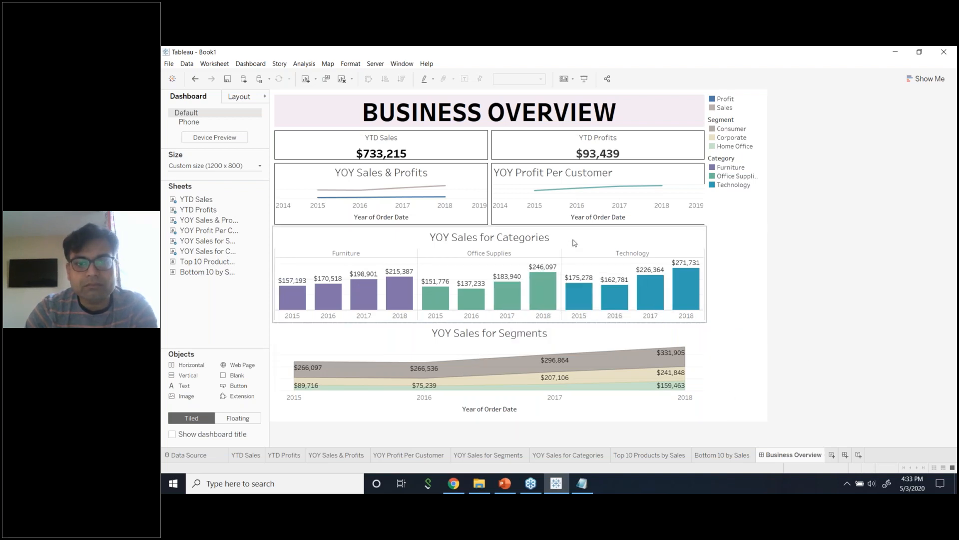
click(625, 246)
click(550, 335)
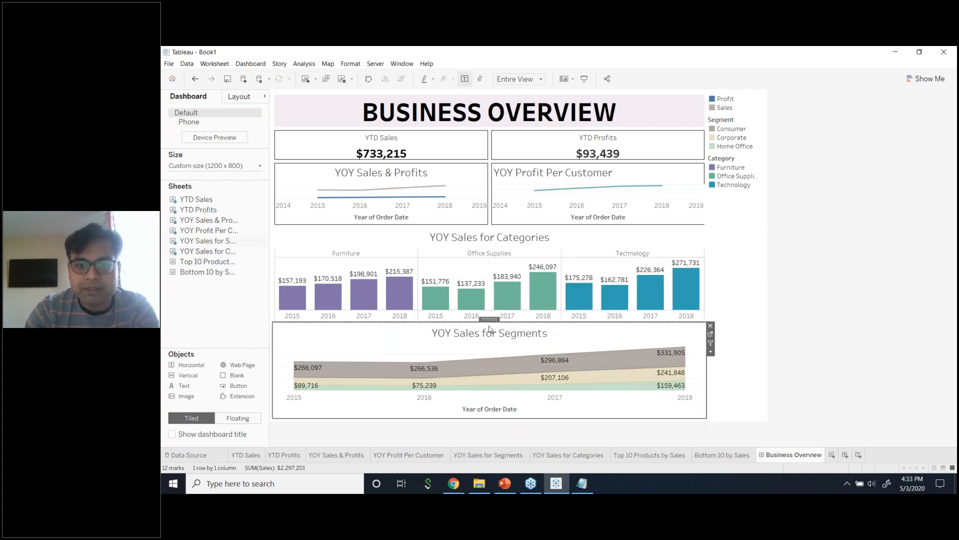
drag(489, 320, 644, 292)
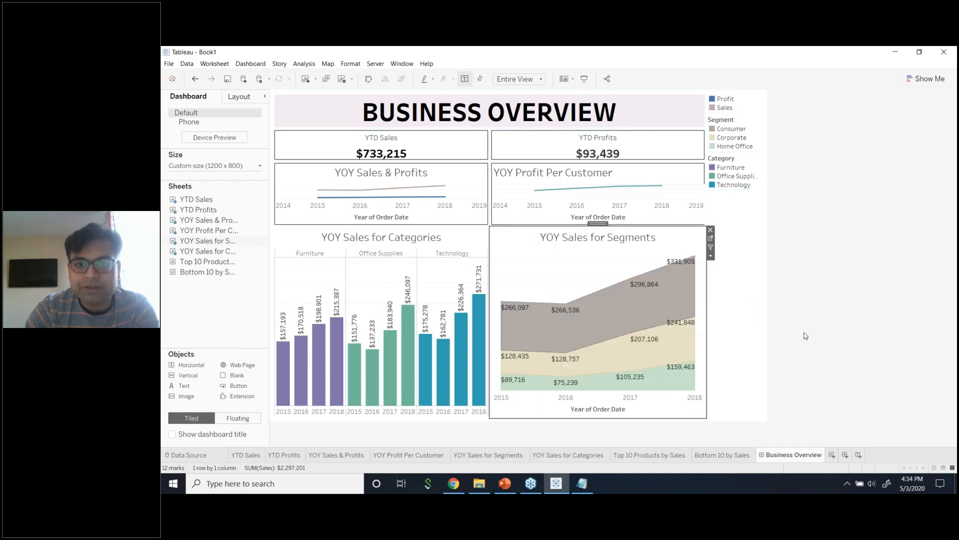
click(797, 338)
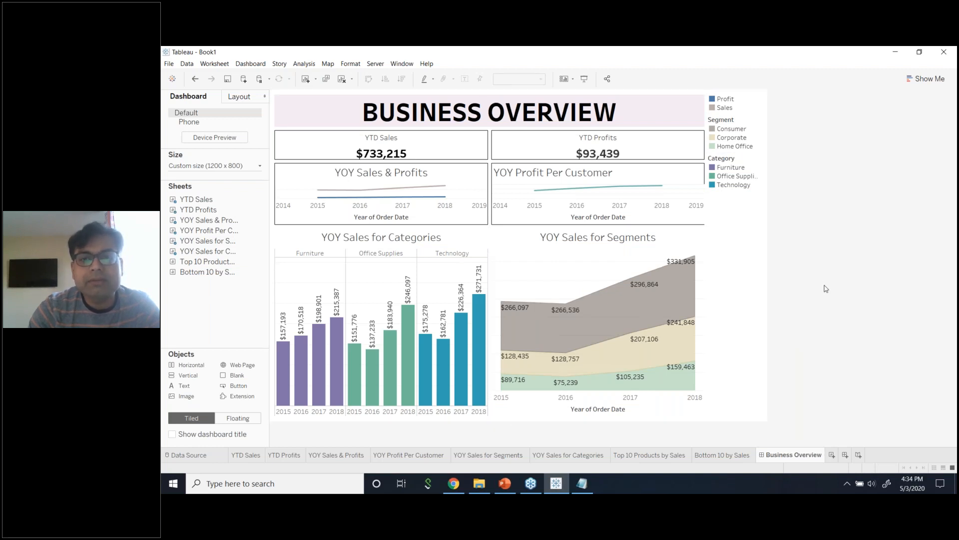
Delete the legends layout container on the dashboard's right side, confirming Delete Containers.
click(702, 202)
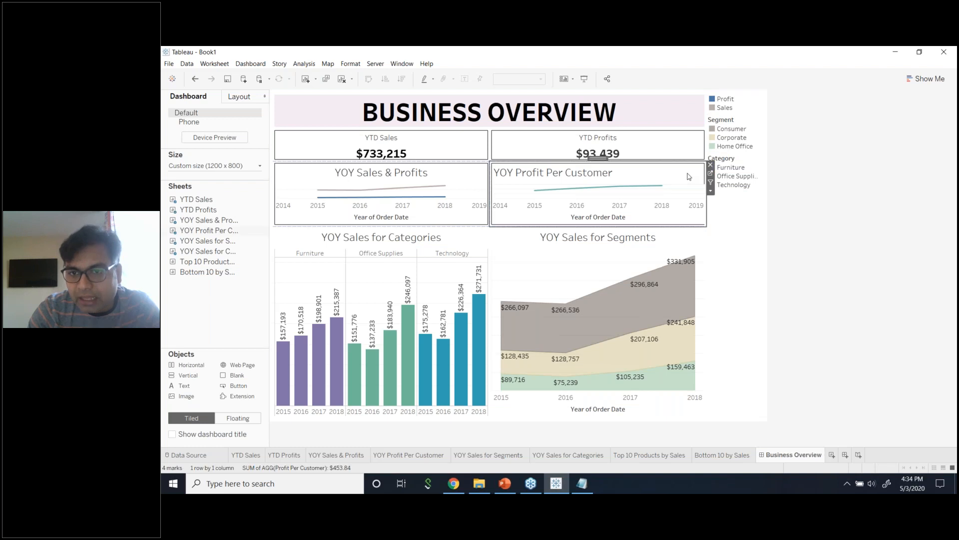
click(837, 251)
click(722, 209)
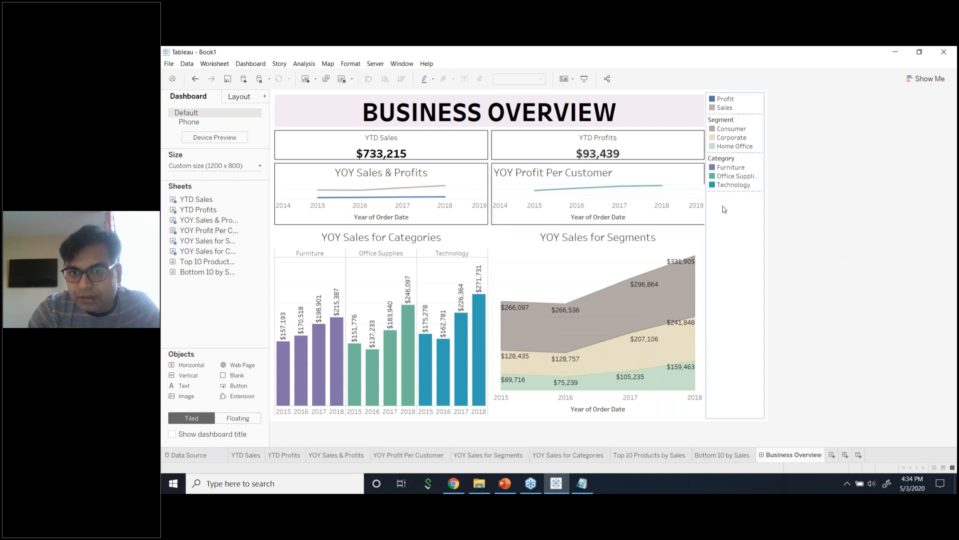
drag(706, 238, 714, 239)
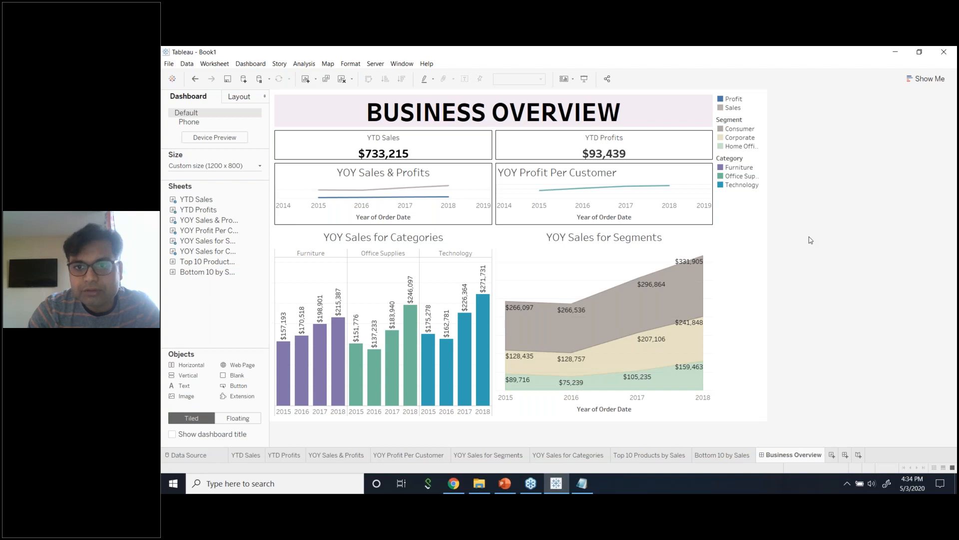
click(752, 238)
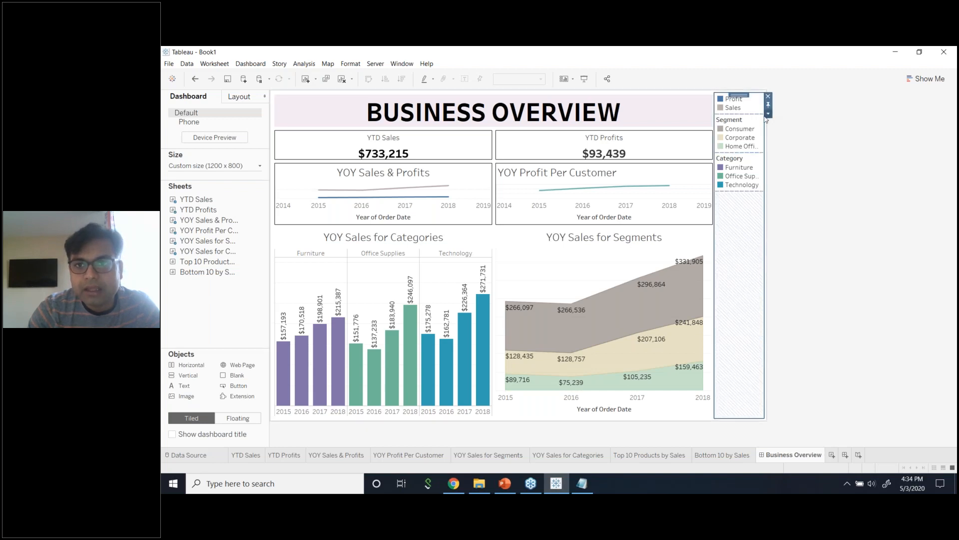
click(768, 97)
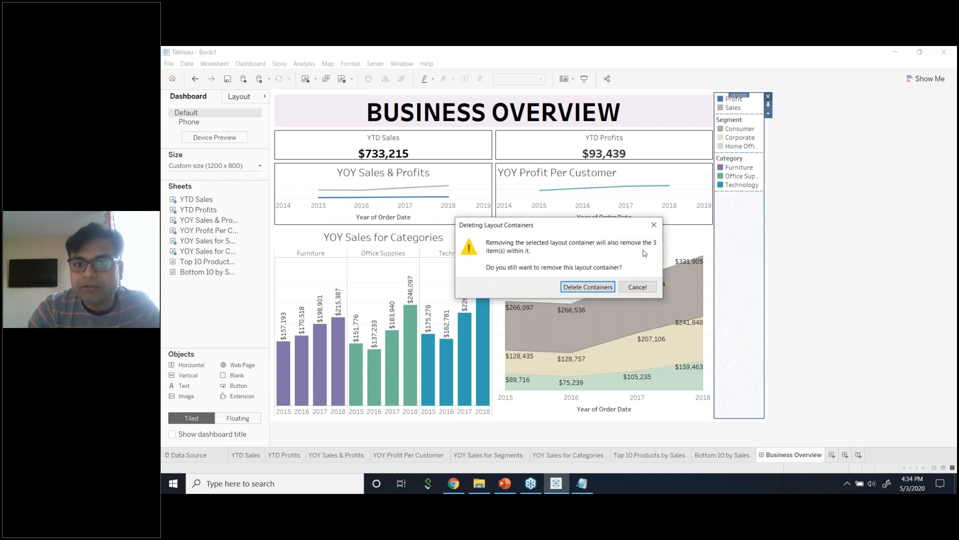
click(615, 281)
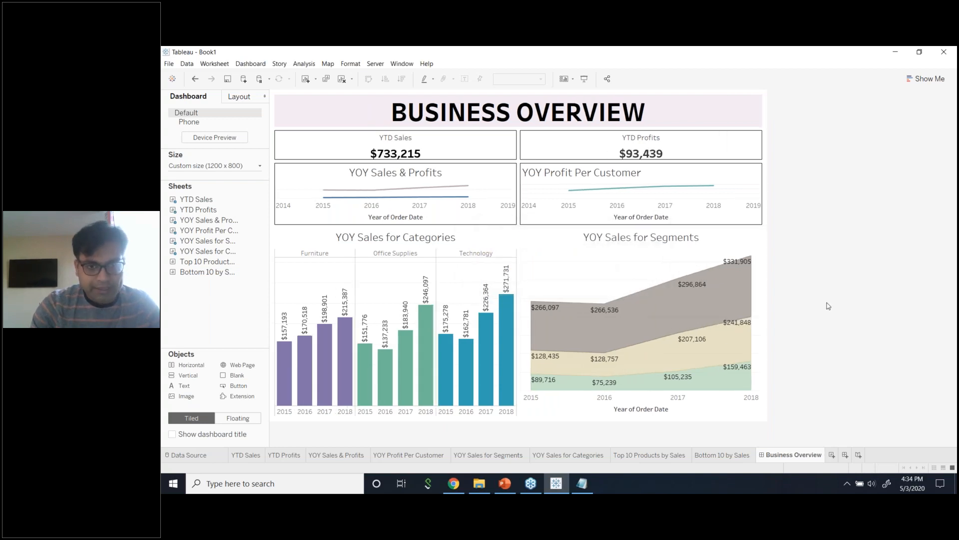
Drop Top 10 Products by Sales at the dashboard bottom and Bottom 10 by Sales beside it.
mouse_move(196, 264)
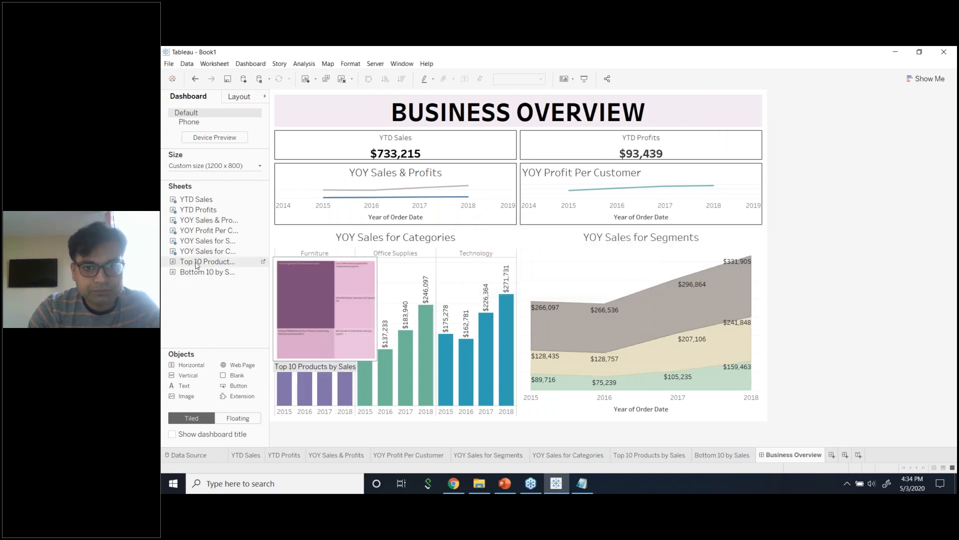
drag(196, 265, 355, 418)
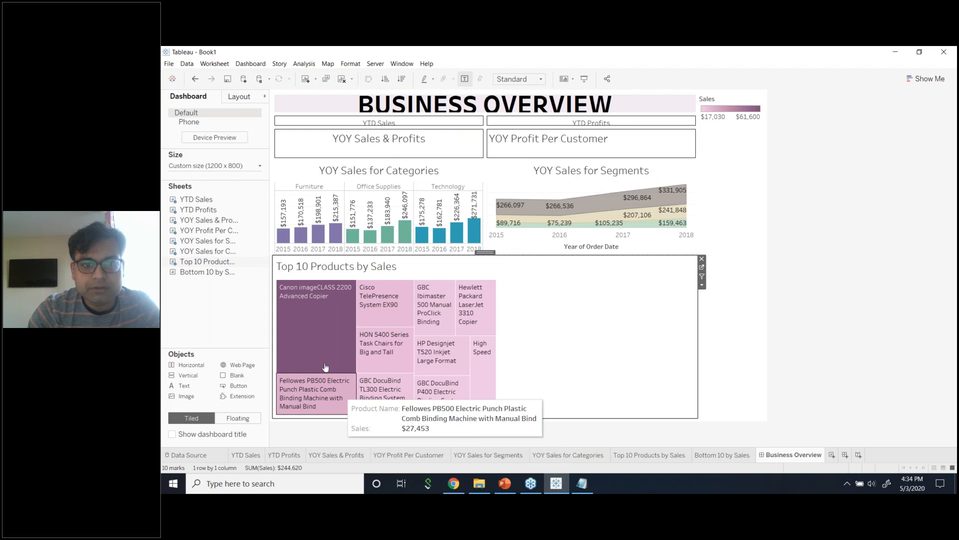
drag(204, 274, 521, 342)
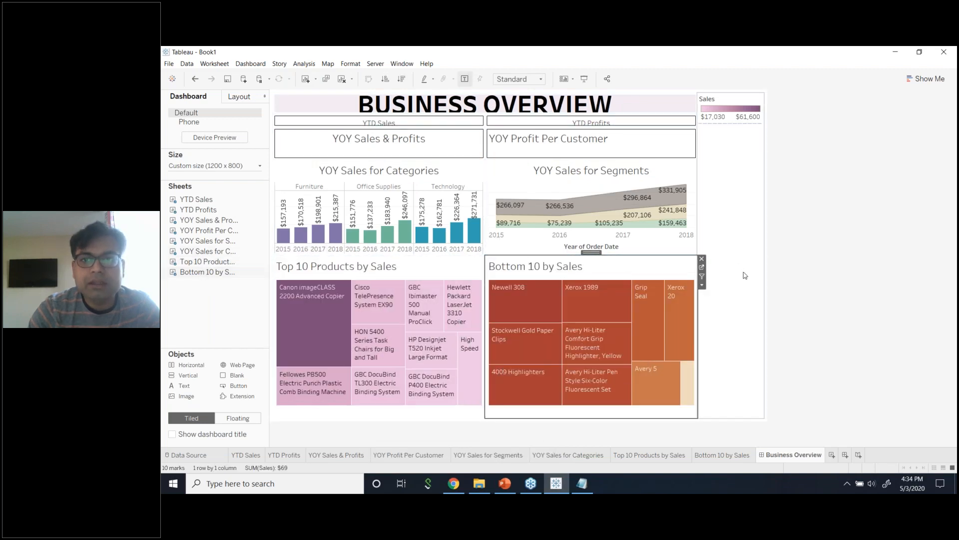
Shrink the treemap row, undoing the accidental removal of the Top 10 treemap's title.
drag(431, 254, 442, 356)
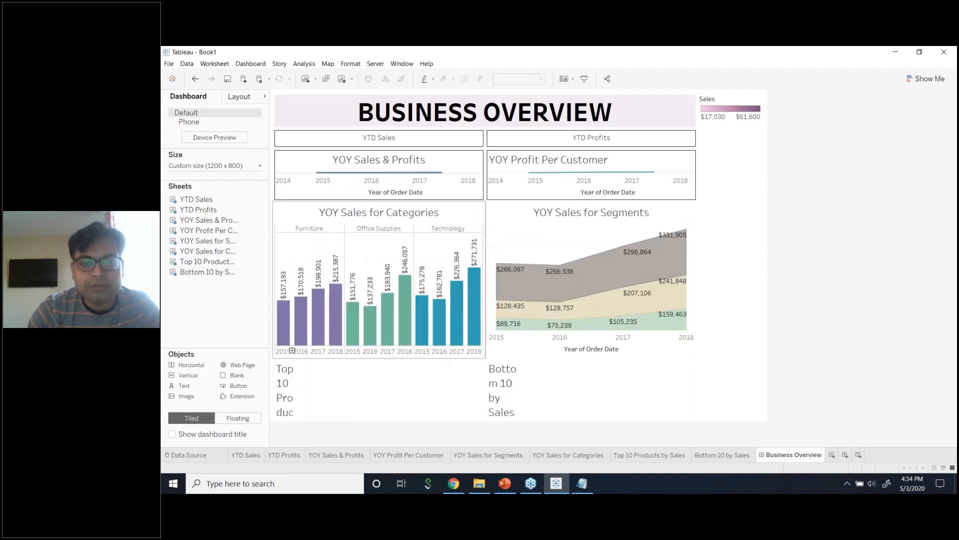
right_click(390, 385)
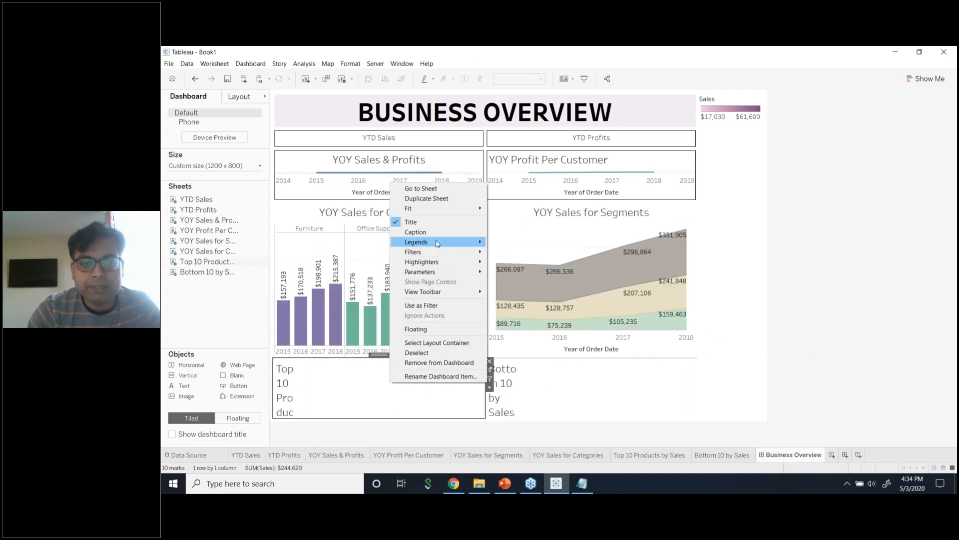
click(428, 222)
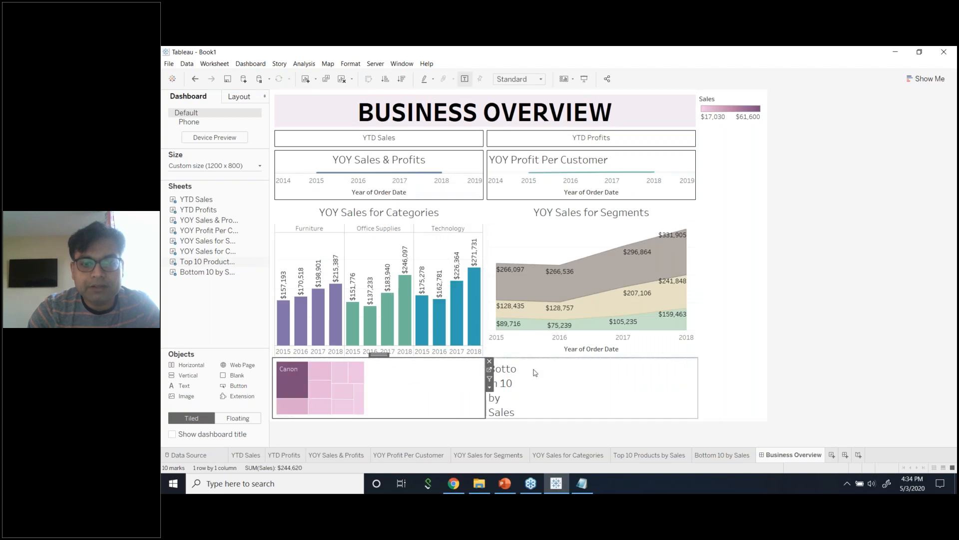
right_click(532, 370)
click(793, 346)
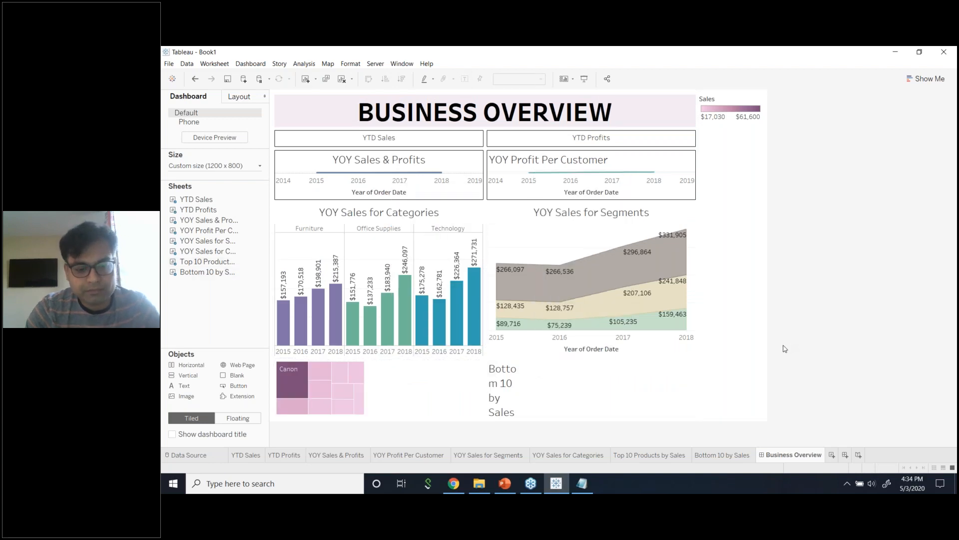
key(ctrl+z)
key(ctrl+z)
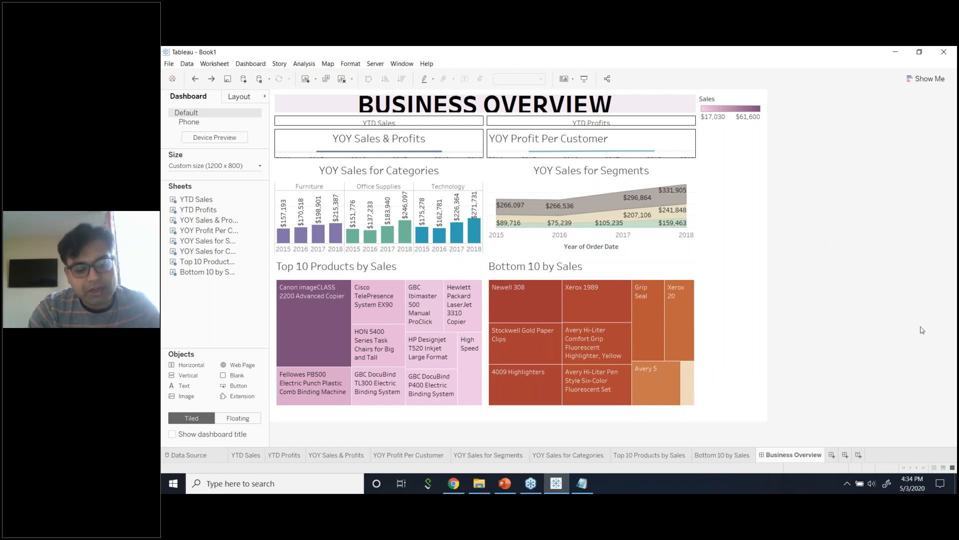
Lower the treemap divider and set both Top 10 and Bottom 10 treemaps to Fit Entire View.
drag(422, 256, 422, 331)
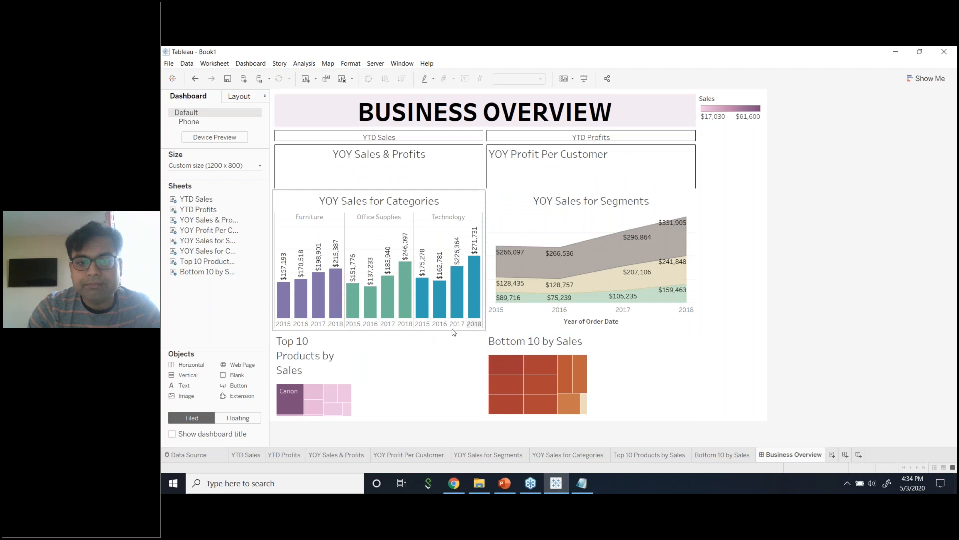
right_click(483, 363)
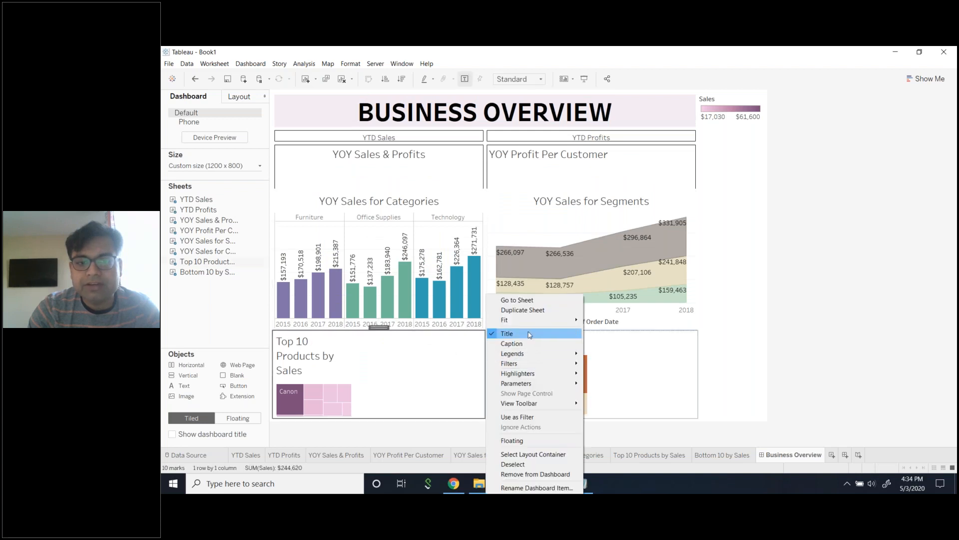
click(603, 355)
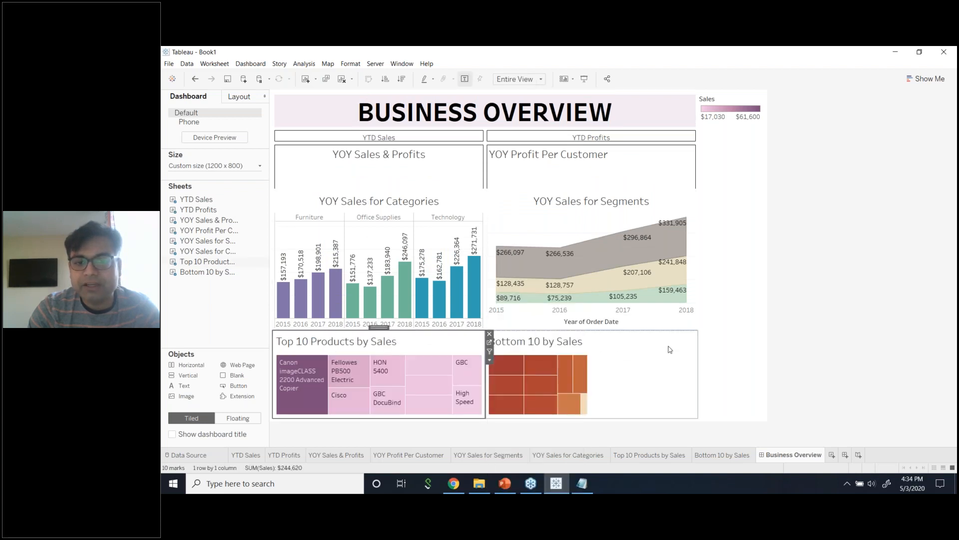
click(610, 350)
right_click(698, 356)
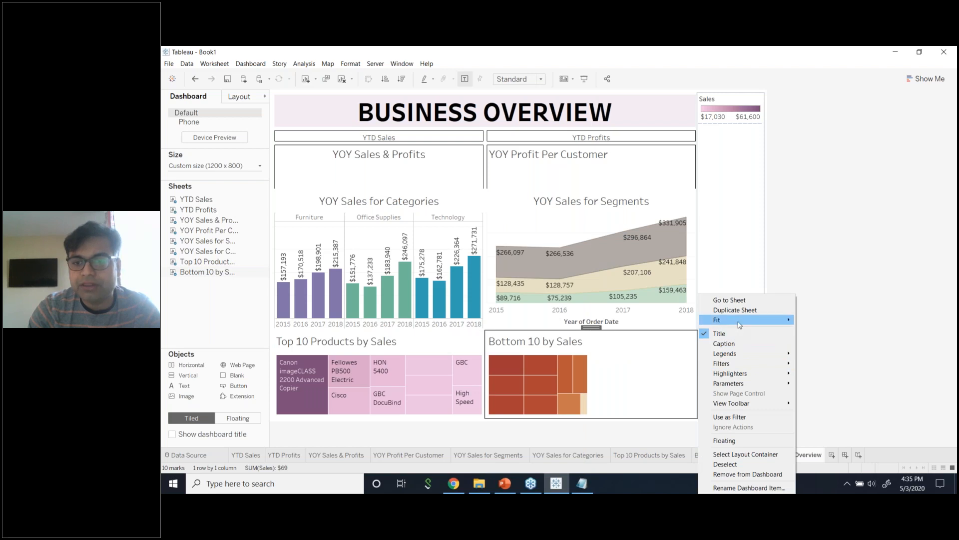
mouse_move(772, 320)
click(823, 351)
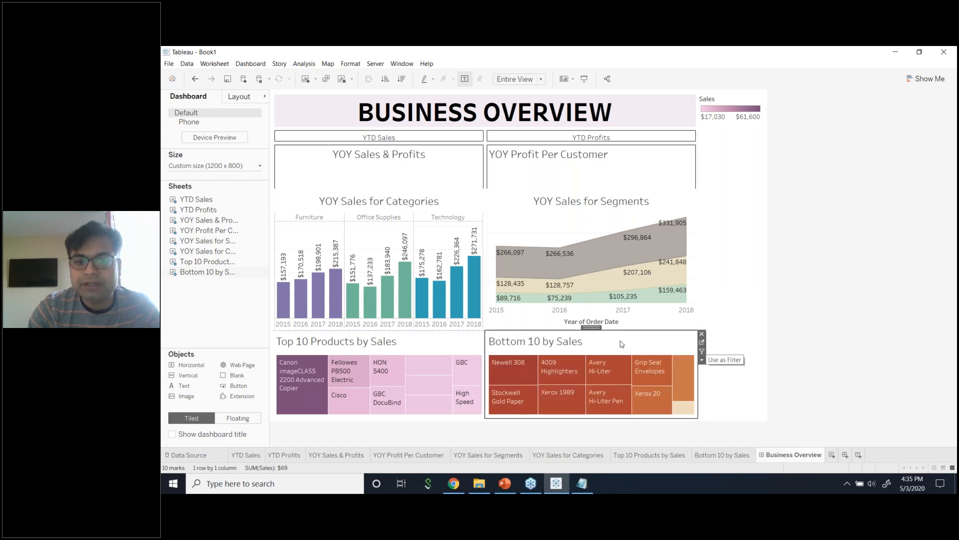
drag(621, 330, 658, 360)
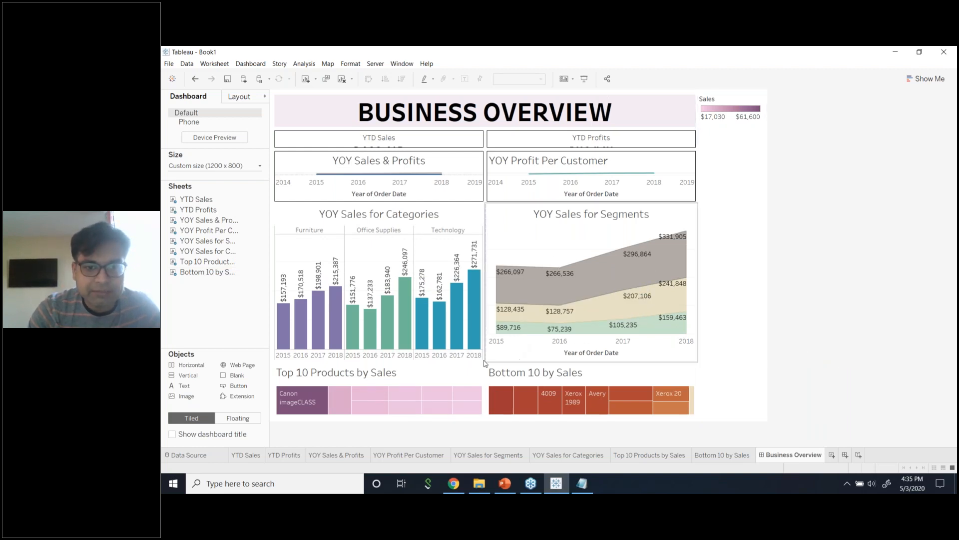
click(584, 78)
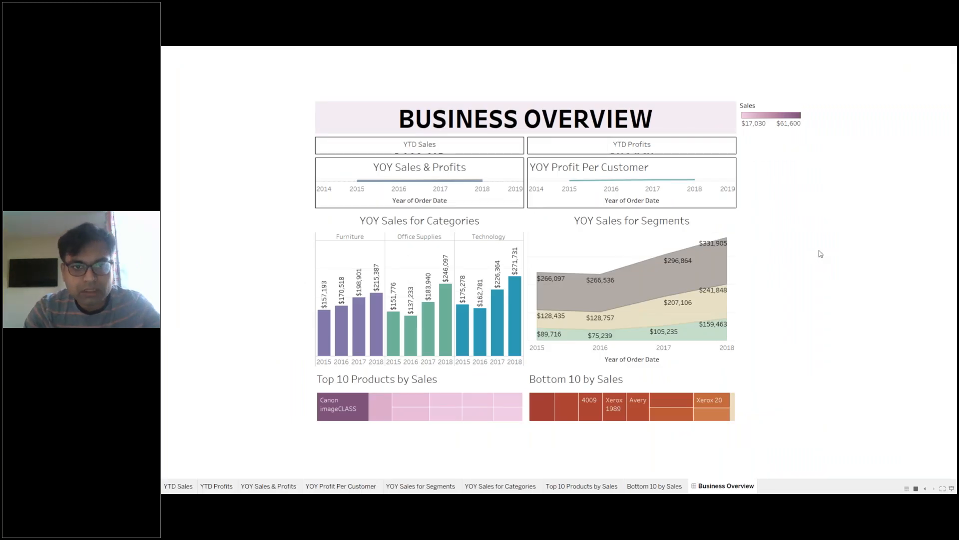
key(Escape)
click(414, 143)
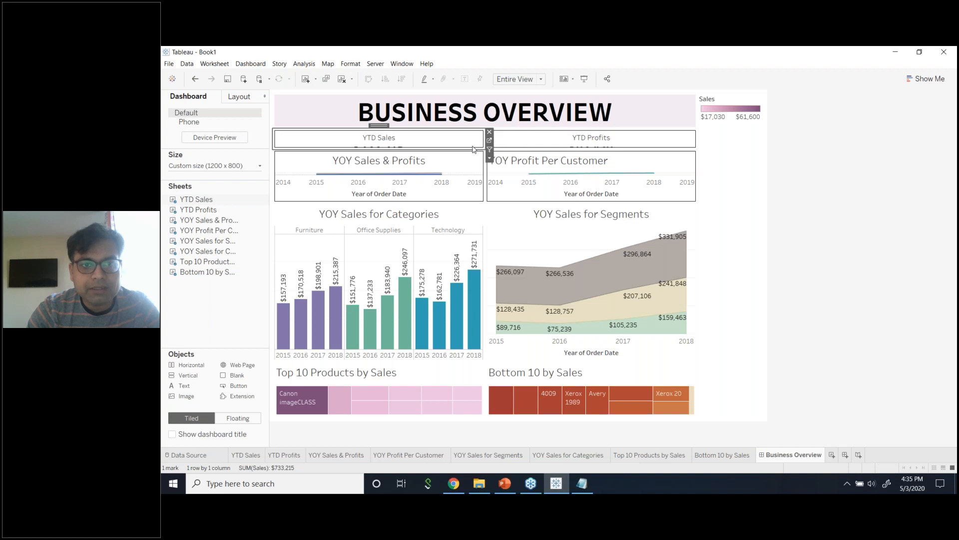
Enlarge the YTD Sales box to show $733,215 and set its title to font size 8.
click(489, 141)
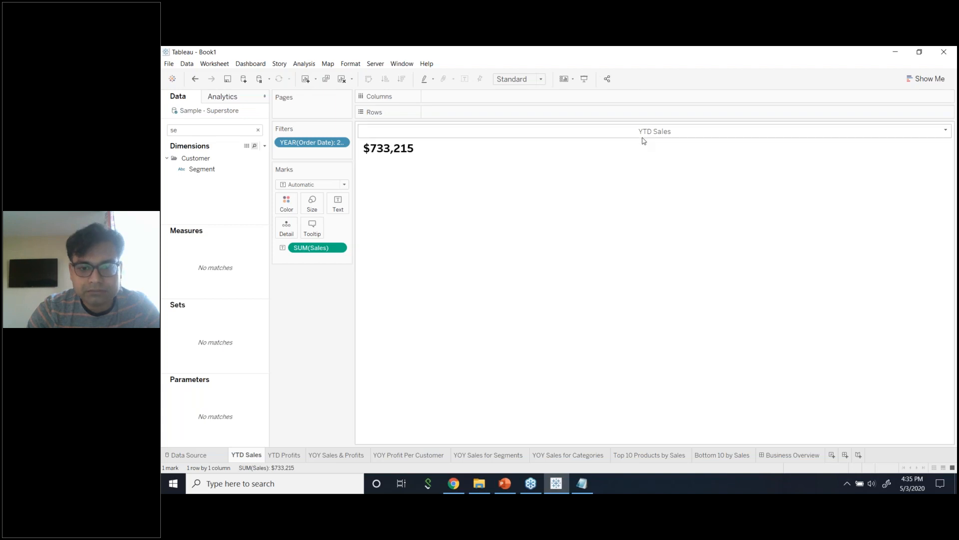
click(787, 455)
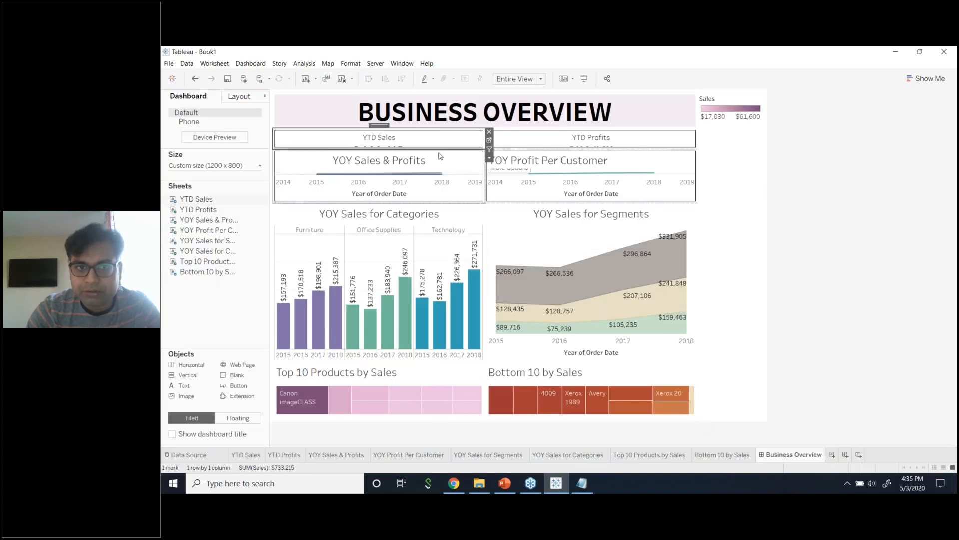
drag(443, 154, 443, 172)
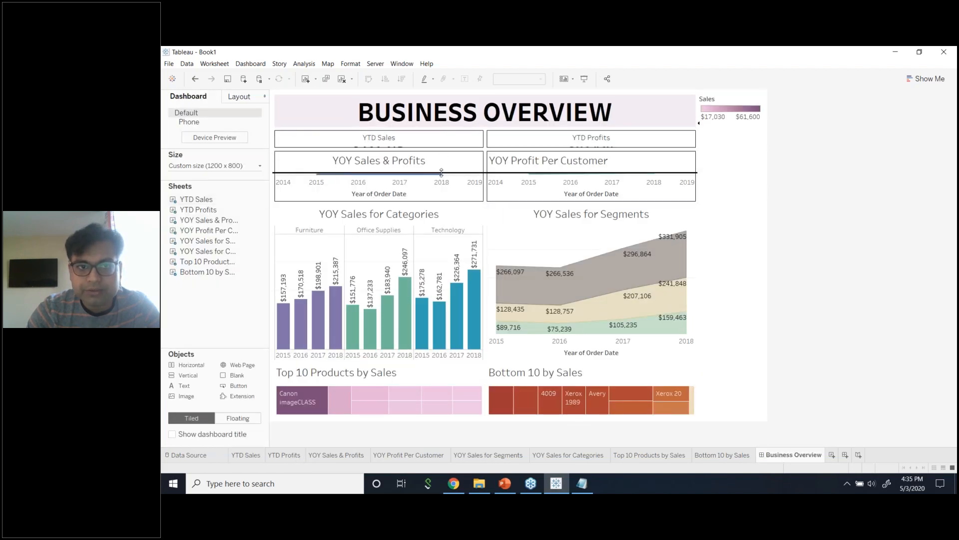
double_click(448, 145)
click(532, 211)
click(529, 221)
click(660, 320)
click(568, 319)
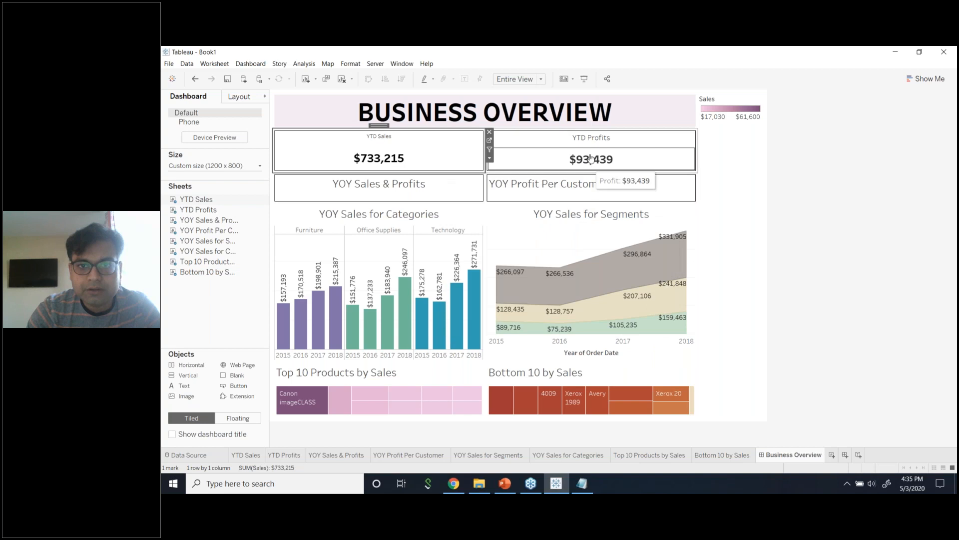
Set the YTD Profits title to font size 8 and shorten the YTD boxes.
double_click(599, 141)
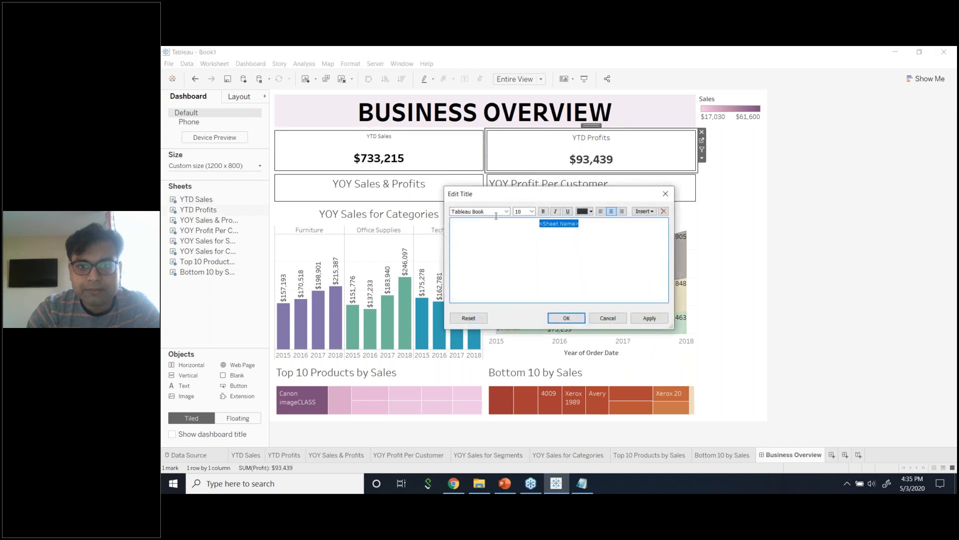
click(531, 212)
click(529, 221)
click(649, 318)
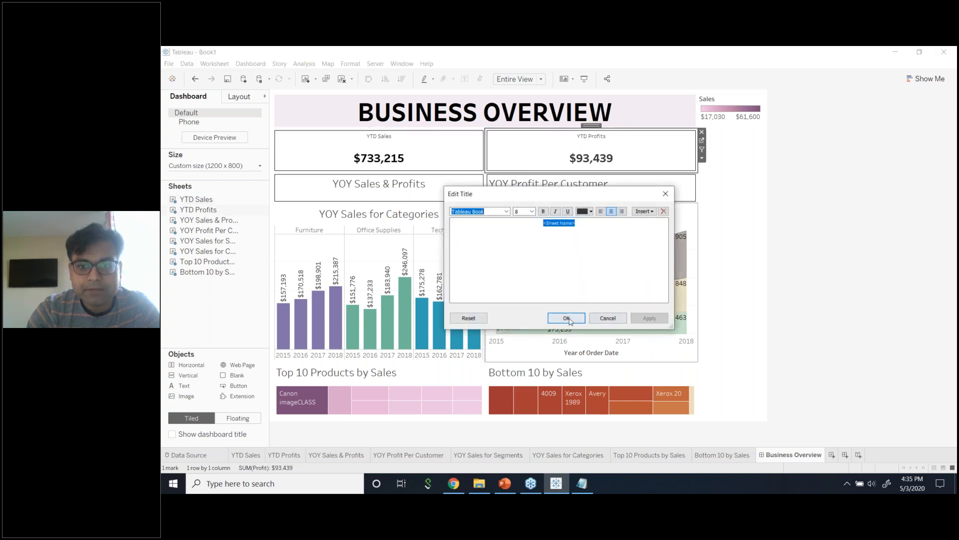
click(566, 319)
drag(465, 172, 466, 161)
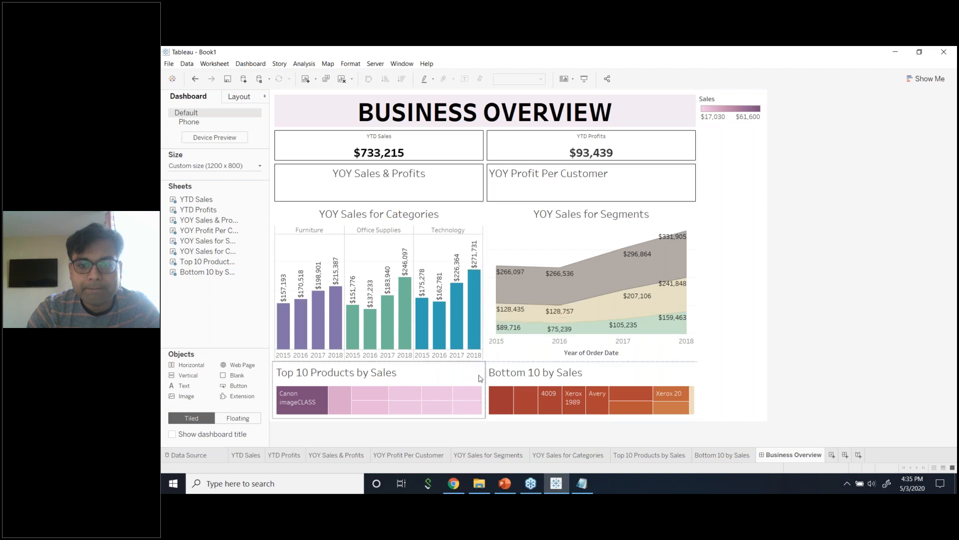
Open the Top 10 Products by Sales worksheet and leave its Product Name filter on Top.
click(535, 379)
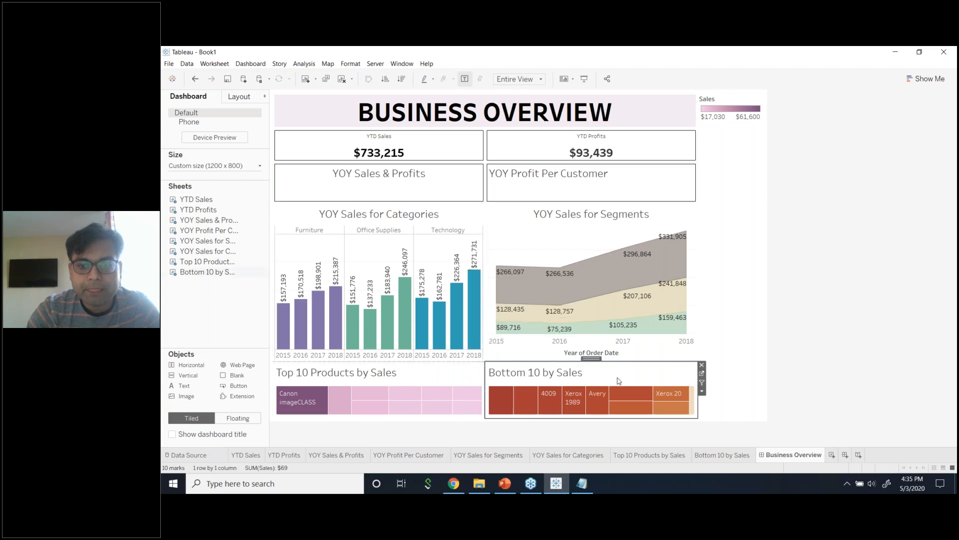
click(702, 374)
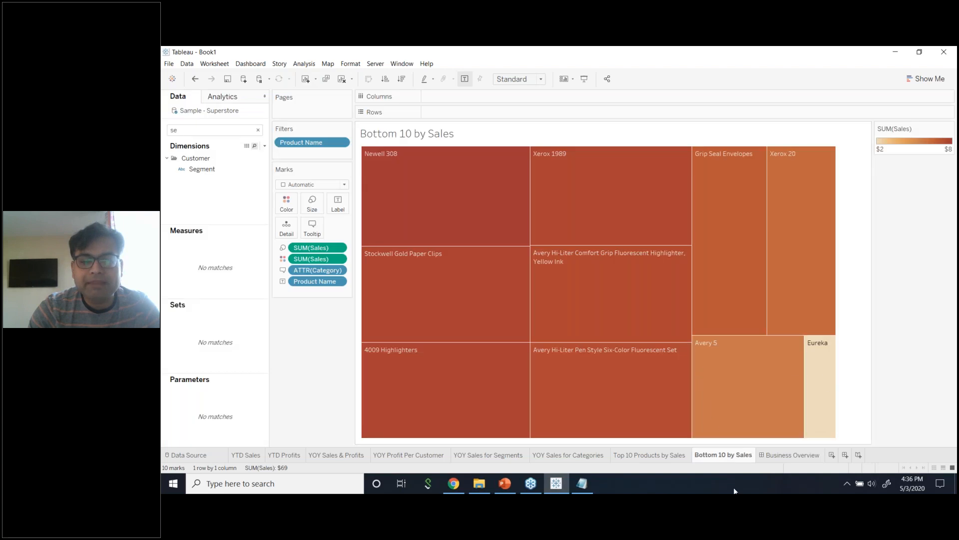
click(649, 454)
right_click(664, 460)
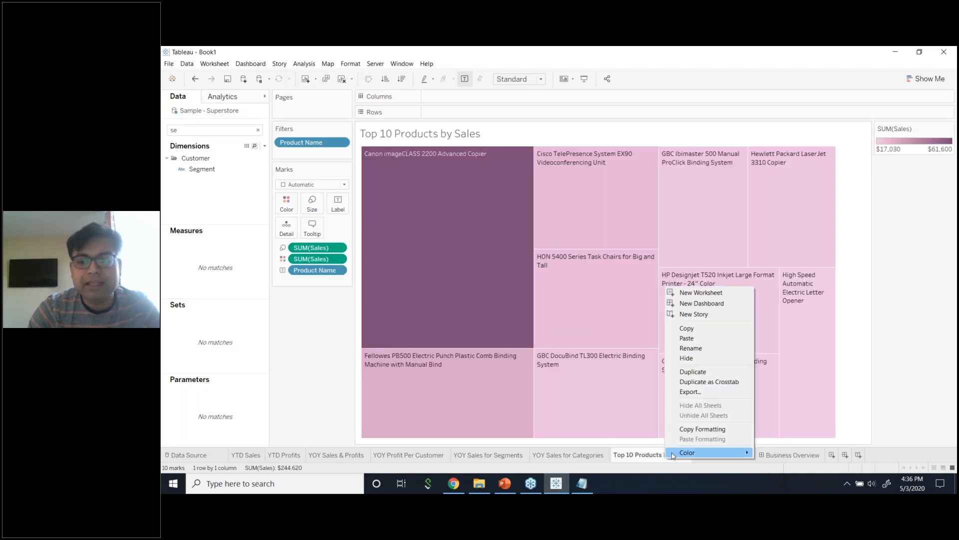
click(642, 457)
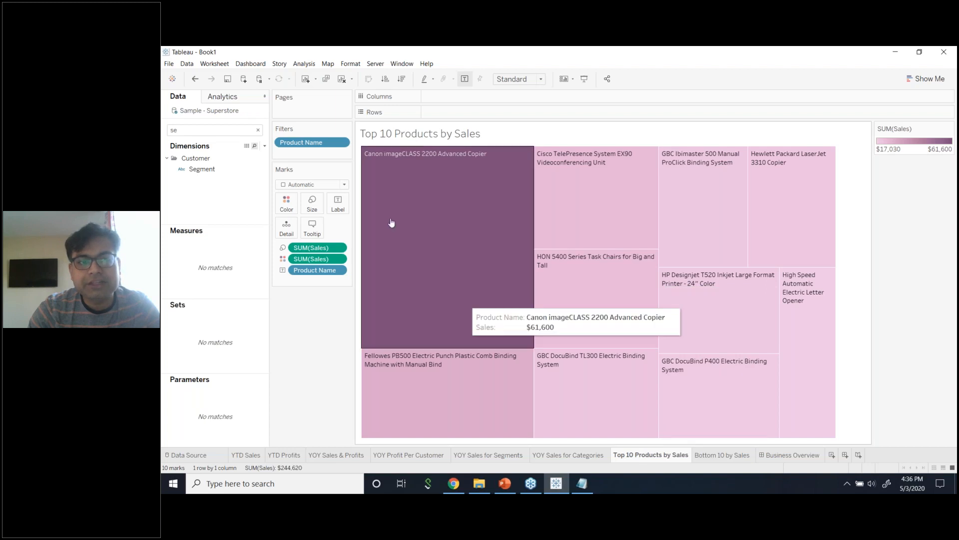
click(342, 143)
click(329, 155)
click(571, 141)
click(492, 175)
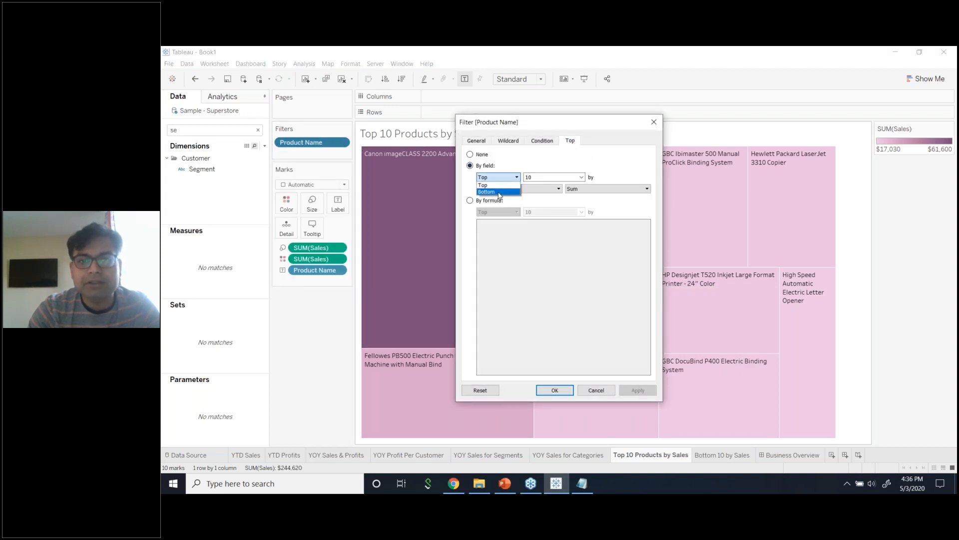
click(487, 184)
click(659, 123)
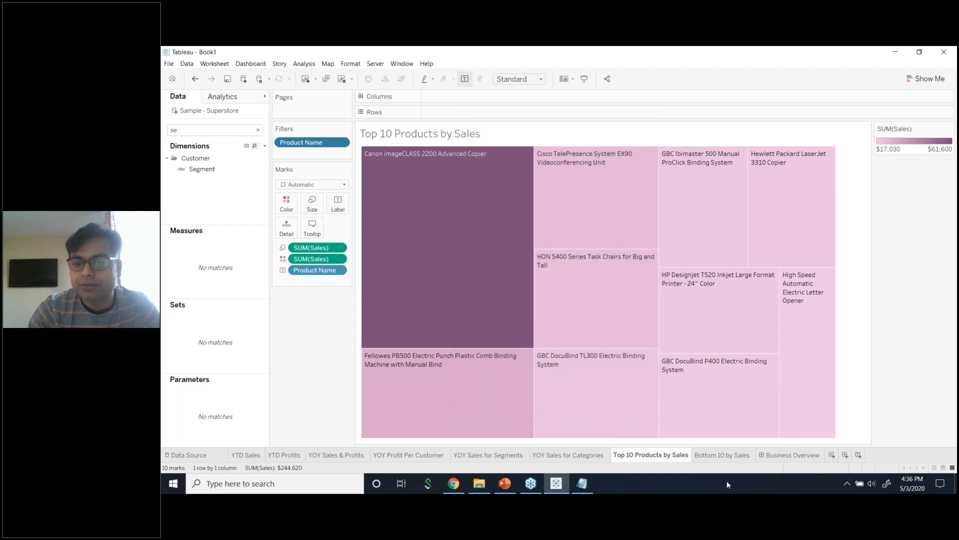
Add the new blank worksheet Sheet 9, clearing the 'Pro' search in the Data pane.
click(723, 455)
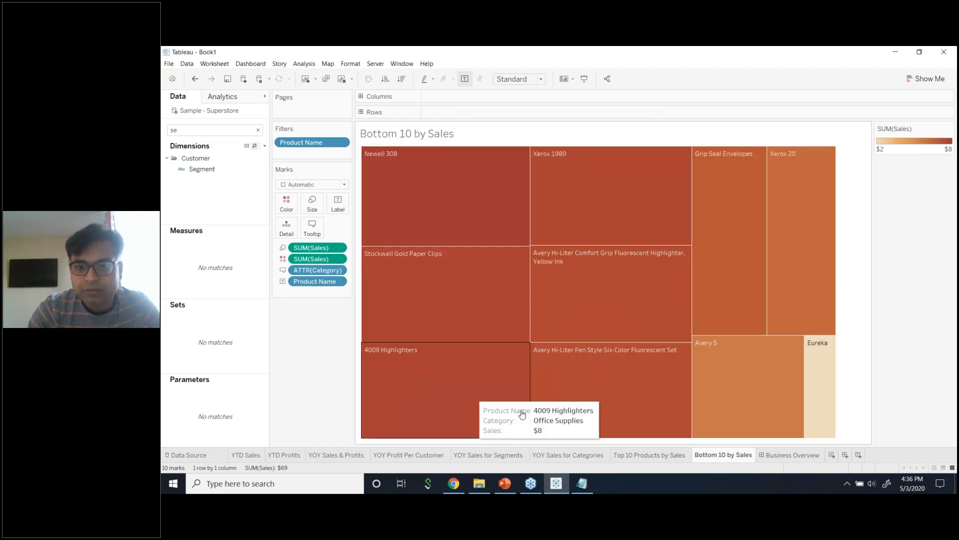
click(833, 454)
key(BackSpace)
key(BackSpace)
text(Pro)
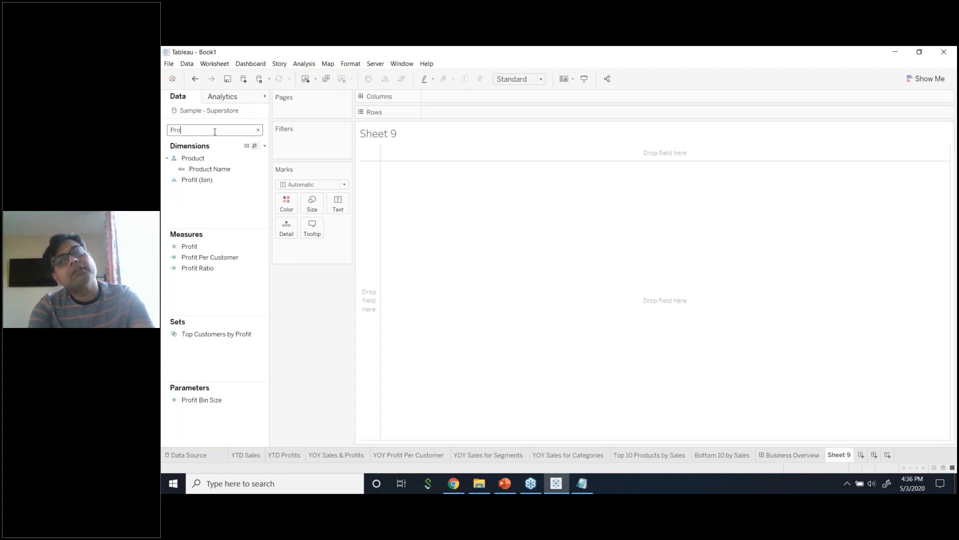
key(BackSpace)
key(BackSpace)
key(BackSpace)
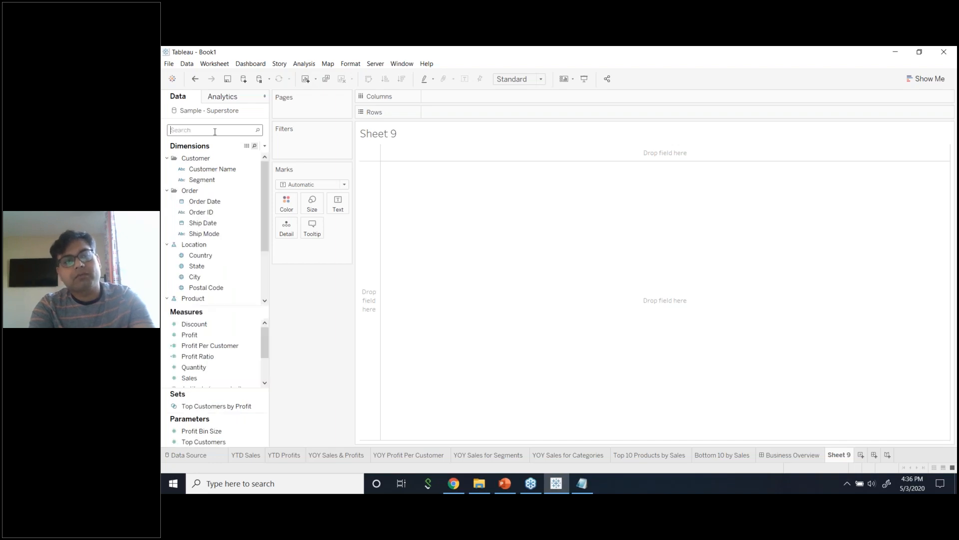
Back on Business Overview, drag the YOY Sales & Profits row's bottom edge down to enlarge it.
click(794, 454)
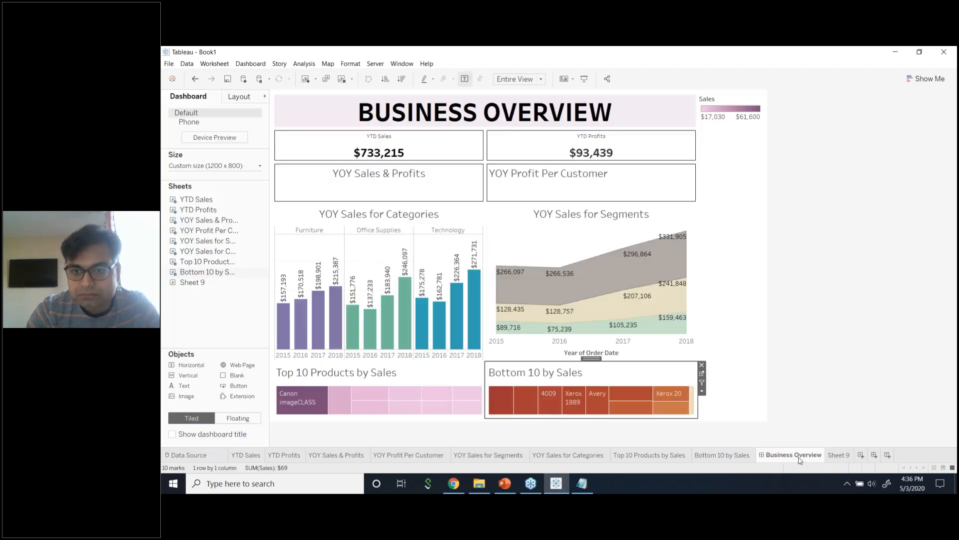
click(440, 179)
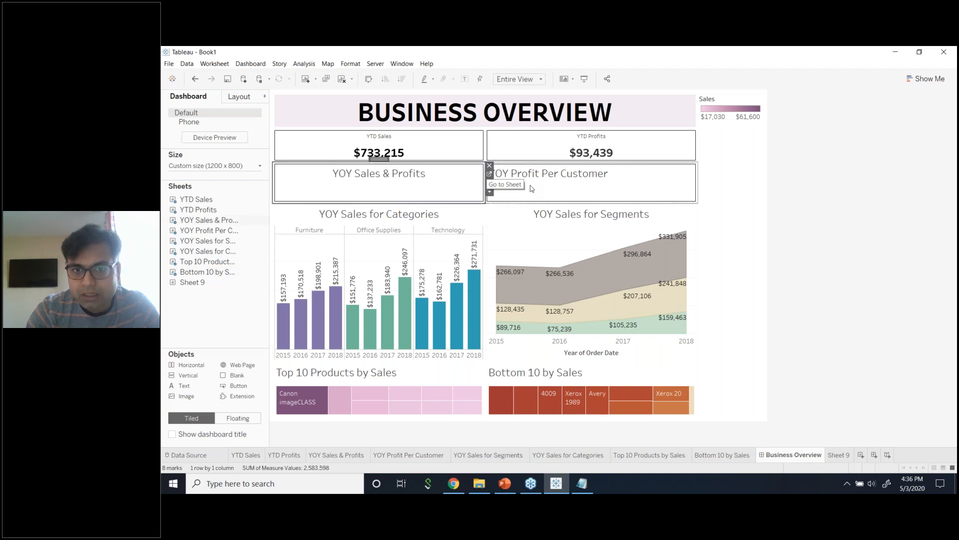
click(820, 230)
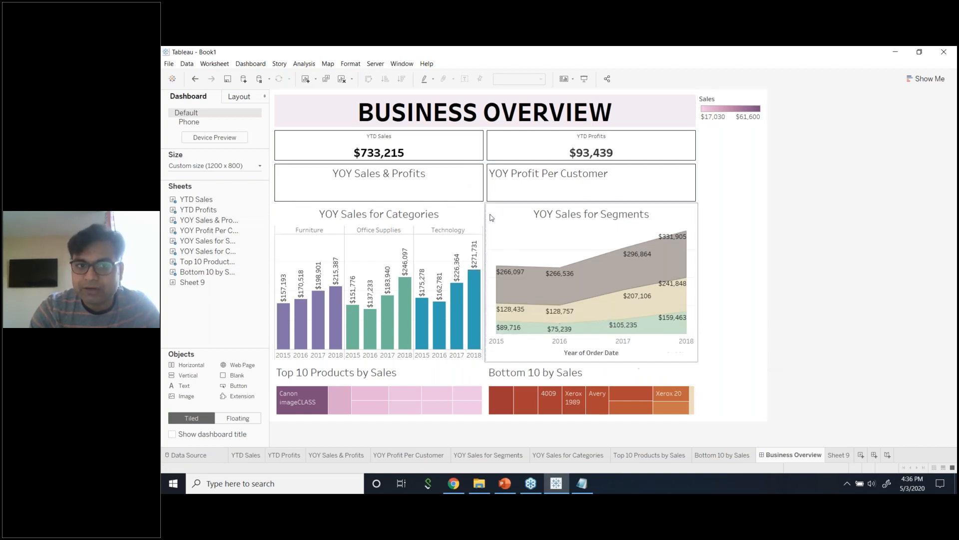
double_click(443, 183)
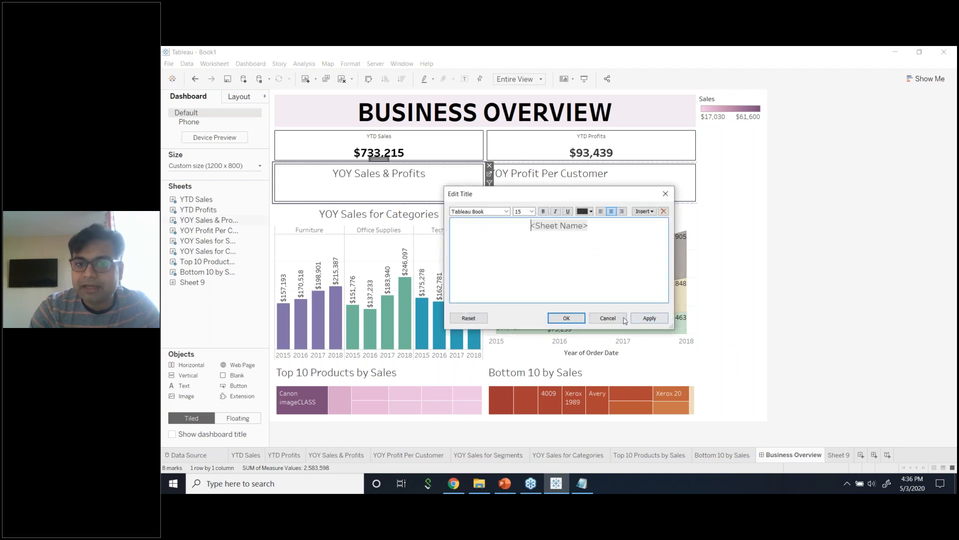
click(623, 318)
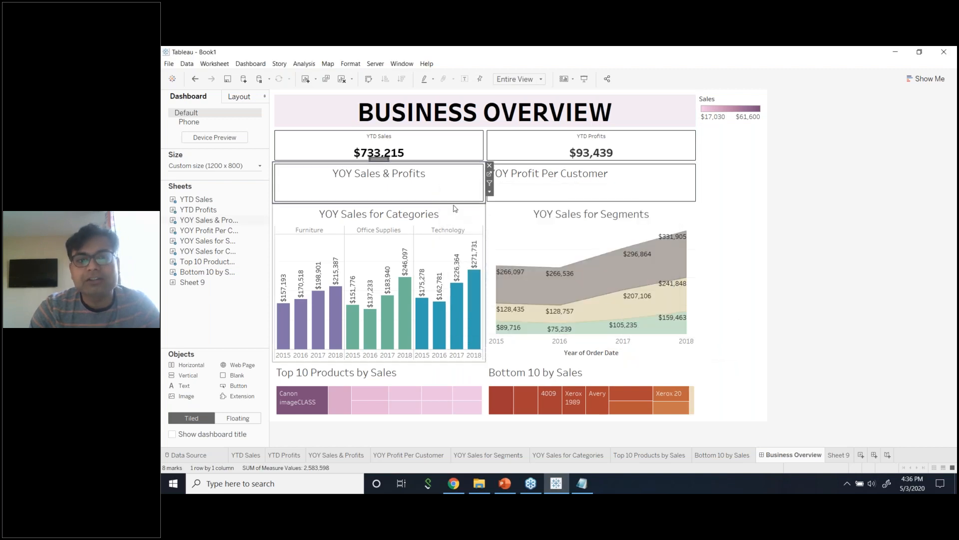
drag(454, 203, 454, 220)
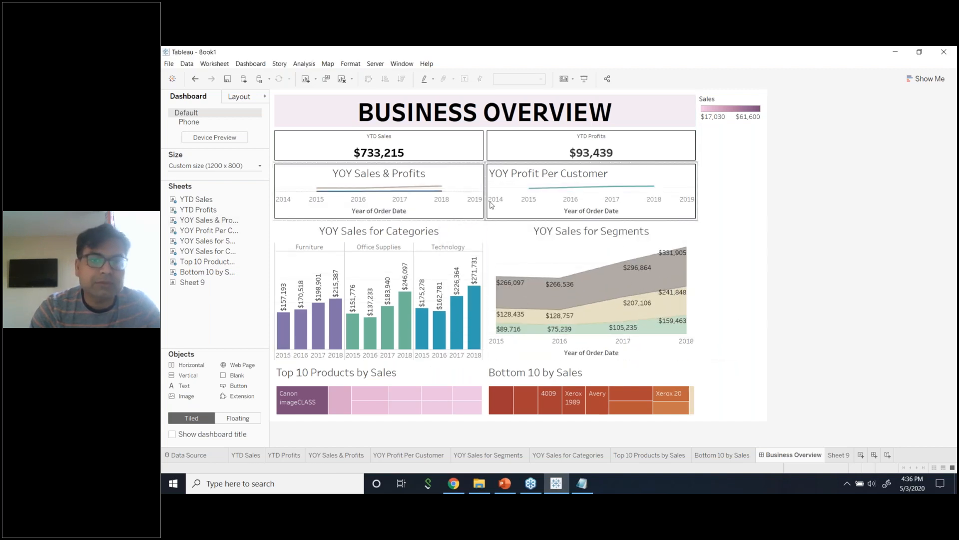
Set the BUSINESS OVERVIEW title text to font size 20 and shorten its banner to fit.
click(625, 120)
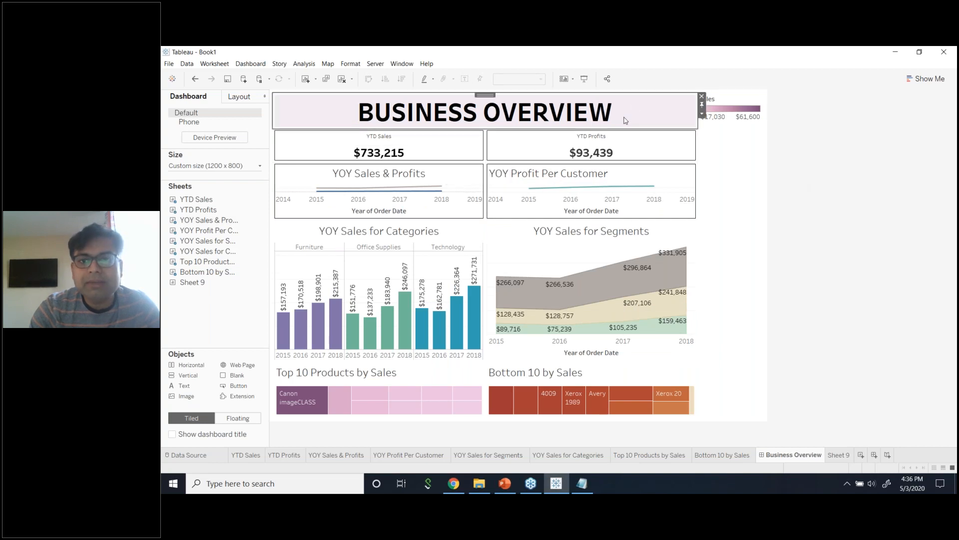
drag(623, 129, 624, 123)
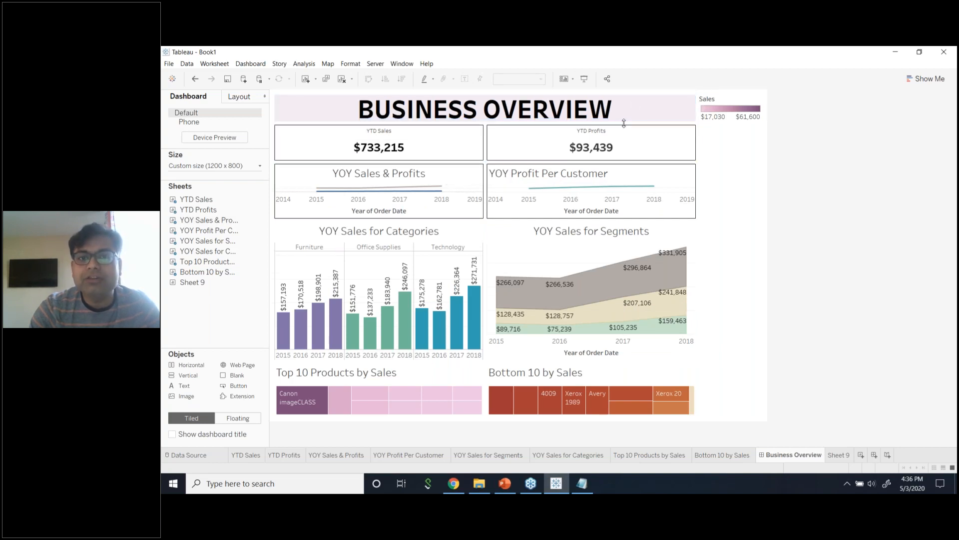
double_click(640, 117)
drag(665, 238, 456, 234)
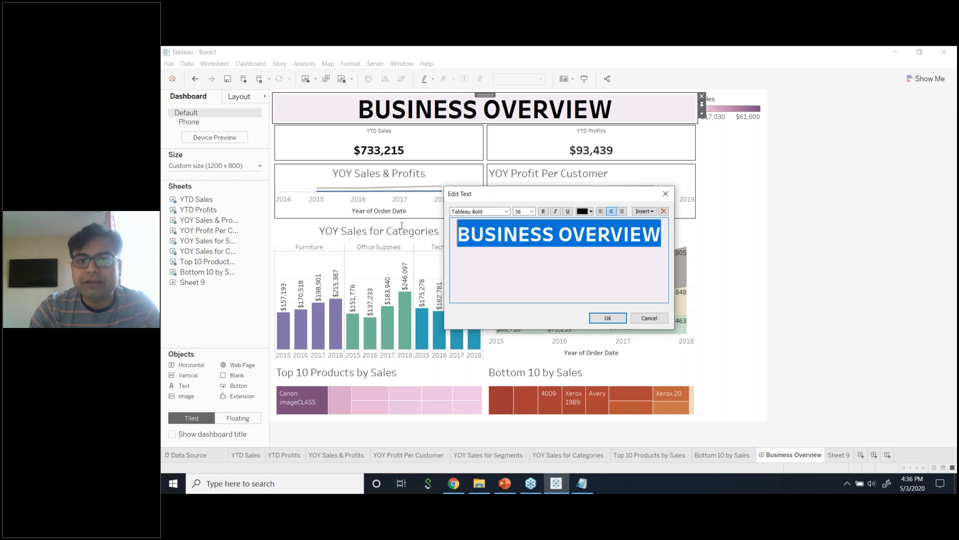
click(531, 211)
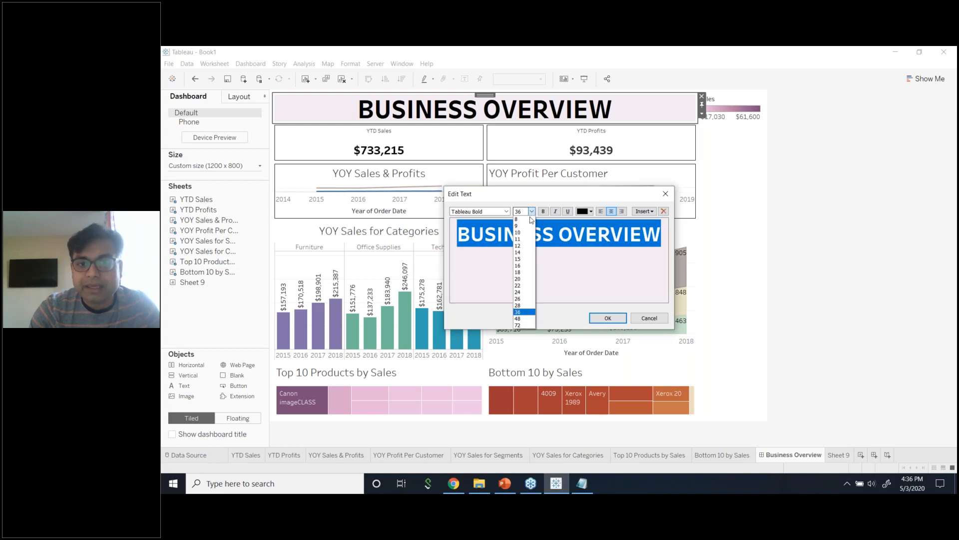
click(523, 278)
click(625, 320)
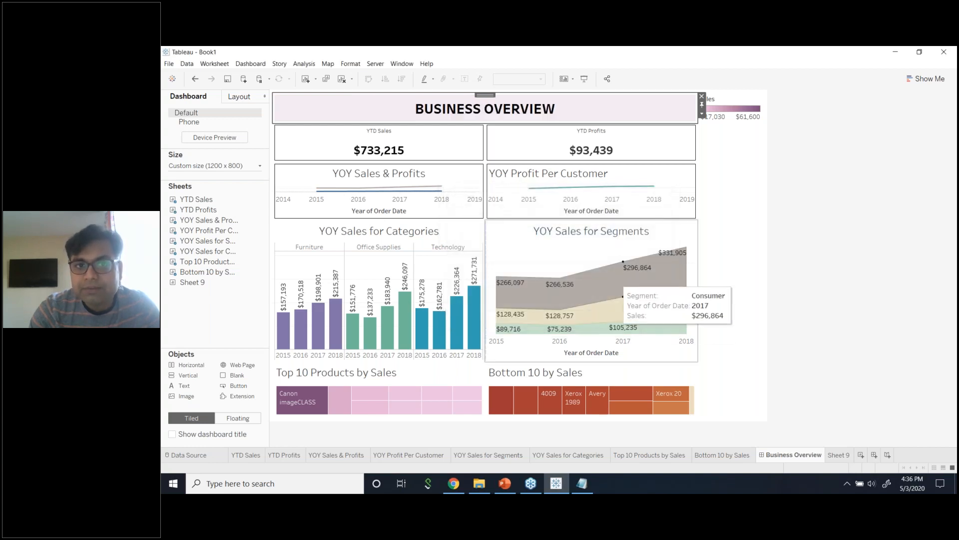
drag(622, 125, 624, 117)
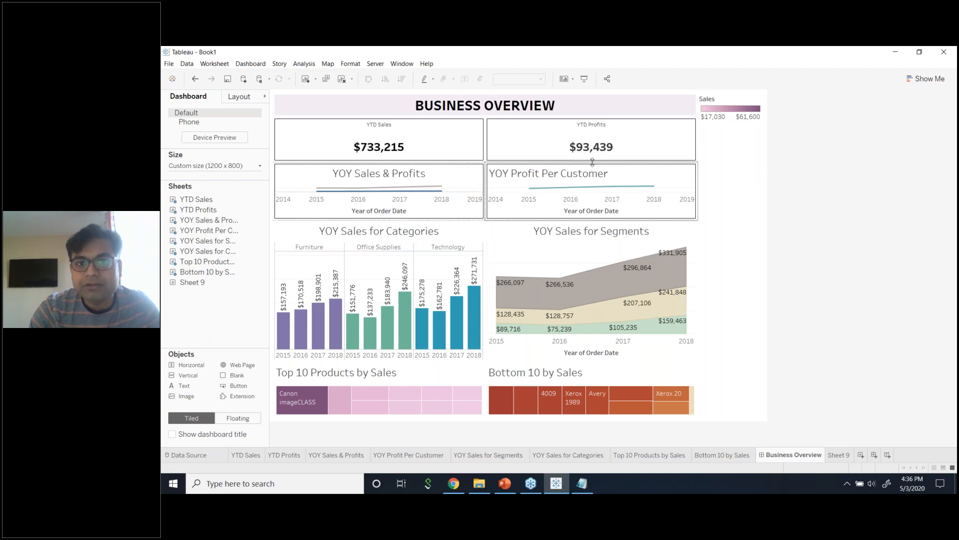
Shrink the YTD boxes, then move YOY Sales & Profits between them and hide its title.
drag(598, 161, 599, 157)
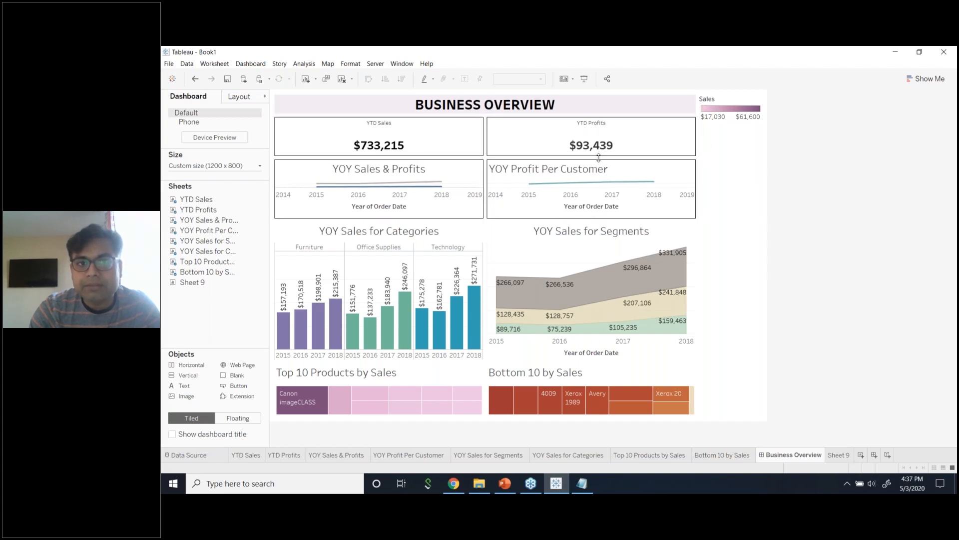
click(464, 175)
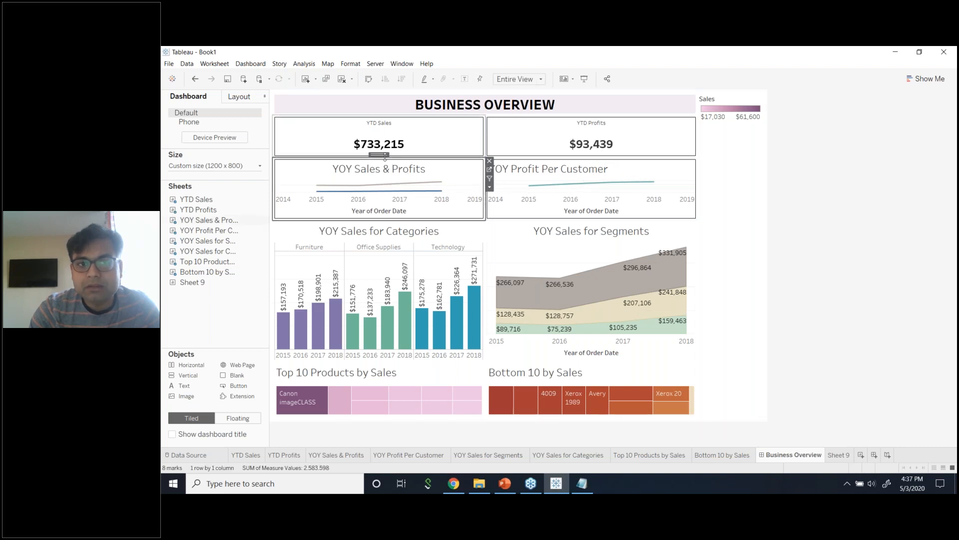
drag(383, 155, 514, 132)
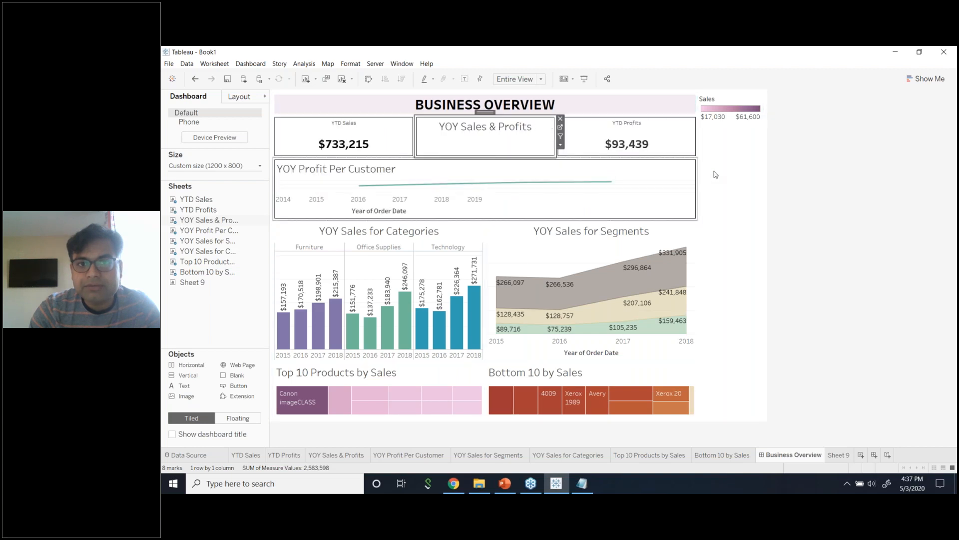
right_click(515, 128)
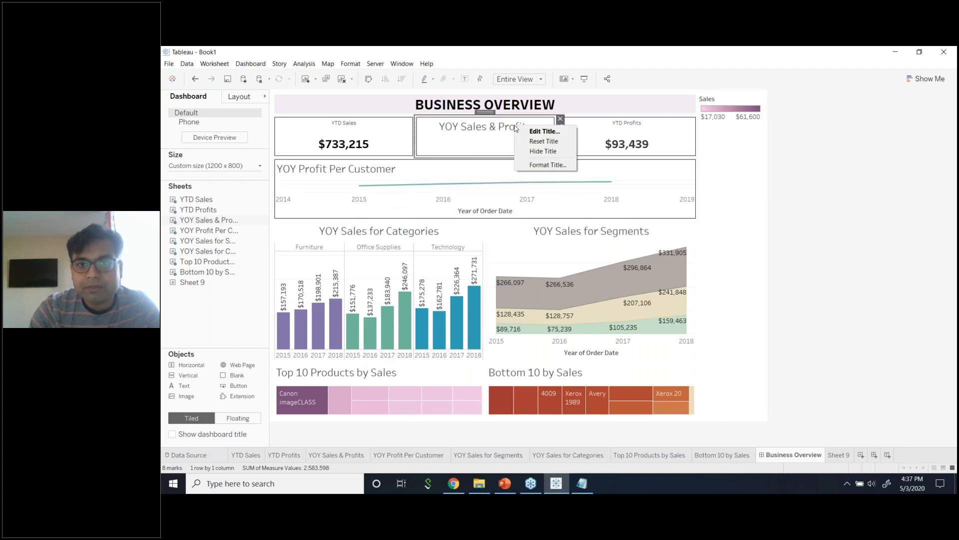
click(554, 156)
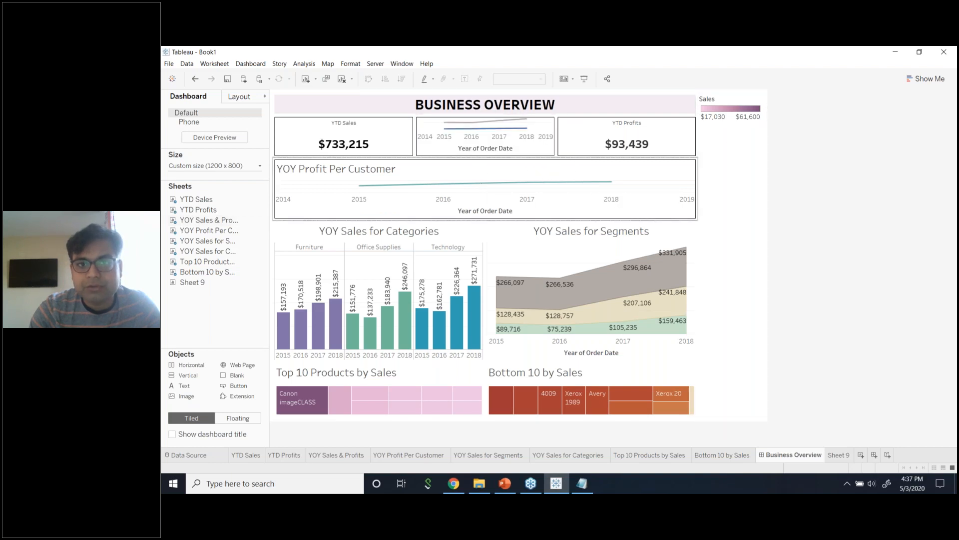
drag(481, 159, 481, 166)
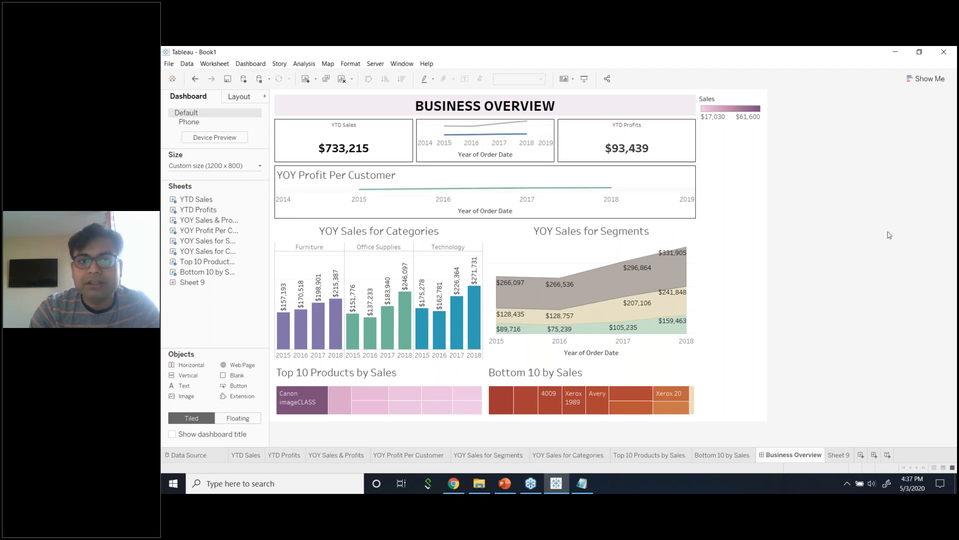
Undo the last three layout changes with Ctrl+Z.
click(631, 182)
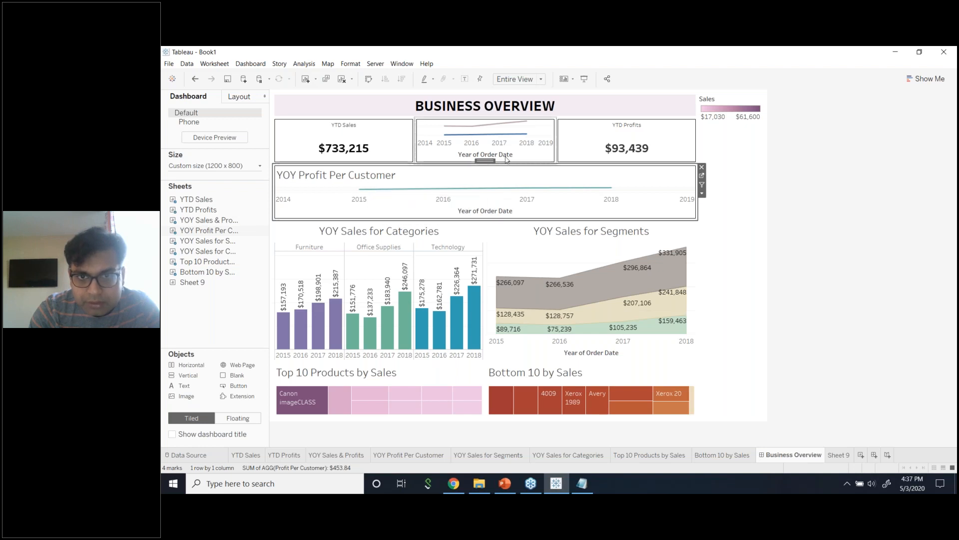
key(ctrl+z)
key(ctrl+z)
key(ctrl+z)
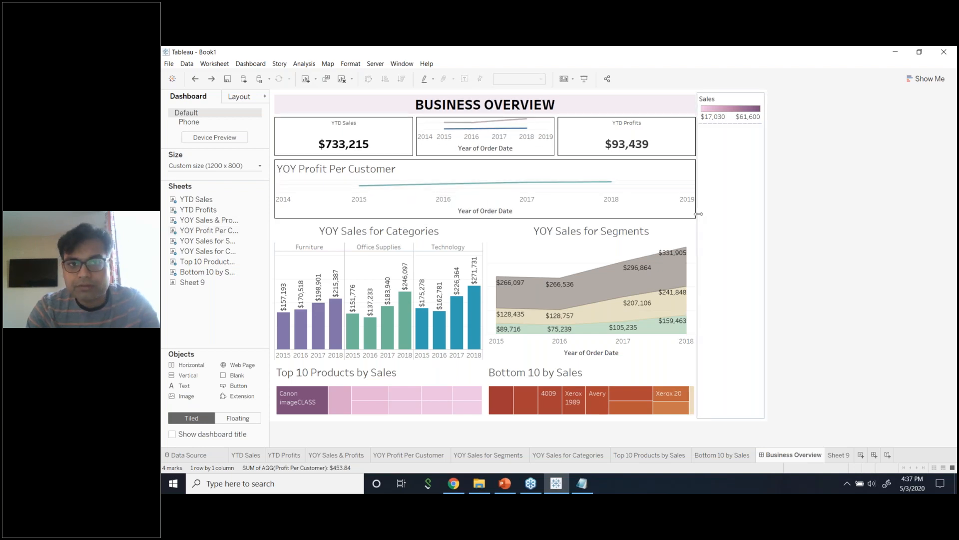
click(892, 218)
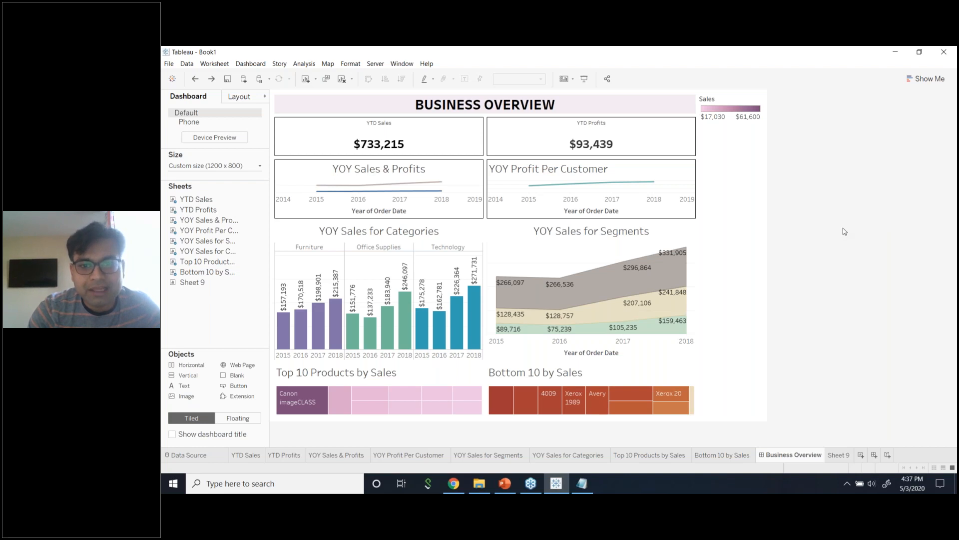
Raise the border above the treemap row and lower the border beneath the YOY line-chart row.
click(438, 374)
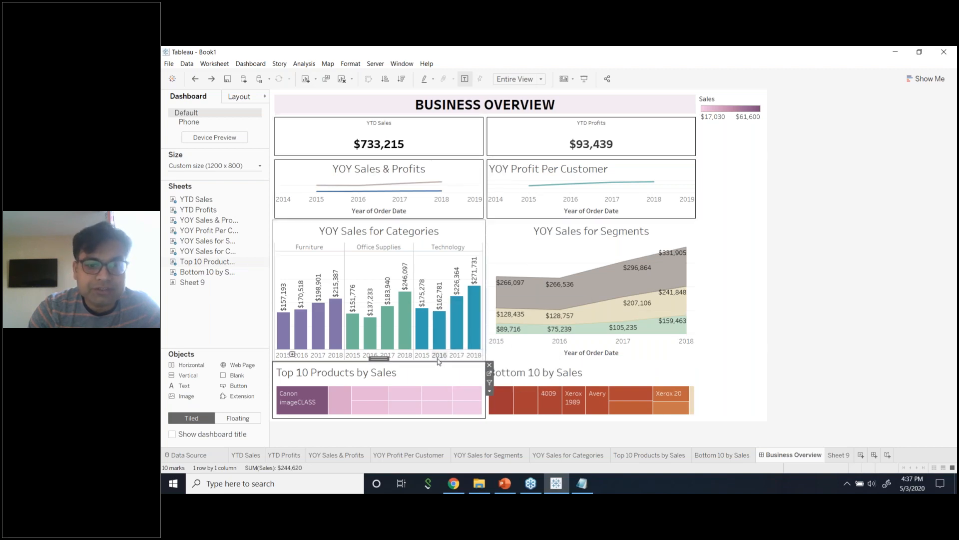
drag(440, 361, 440, 338)
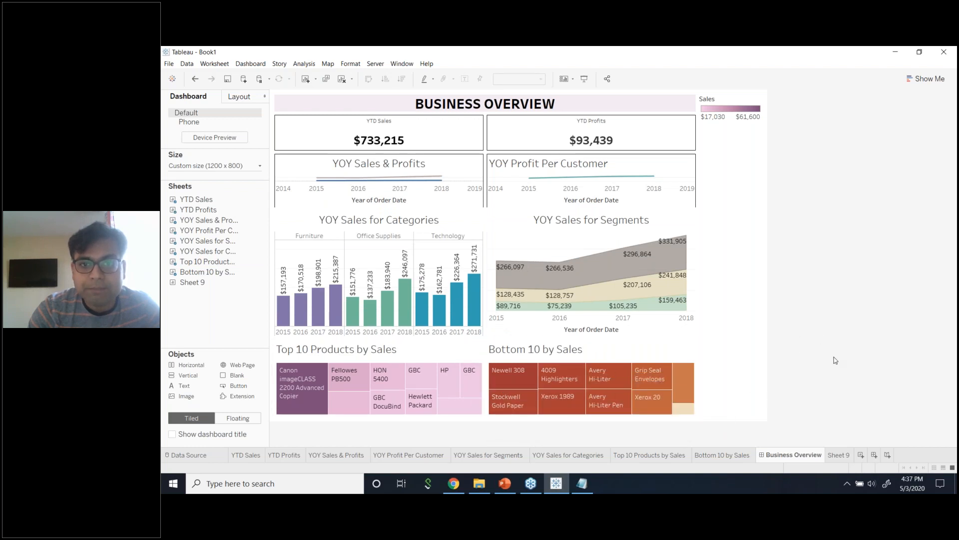
drag(550, 209, 592, 238)
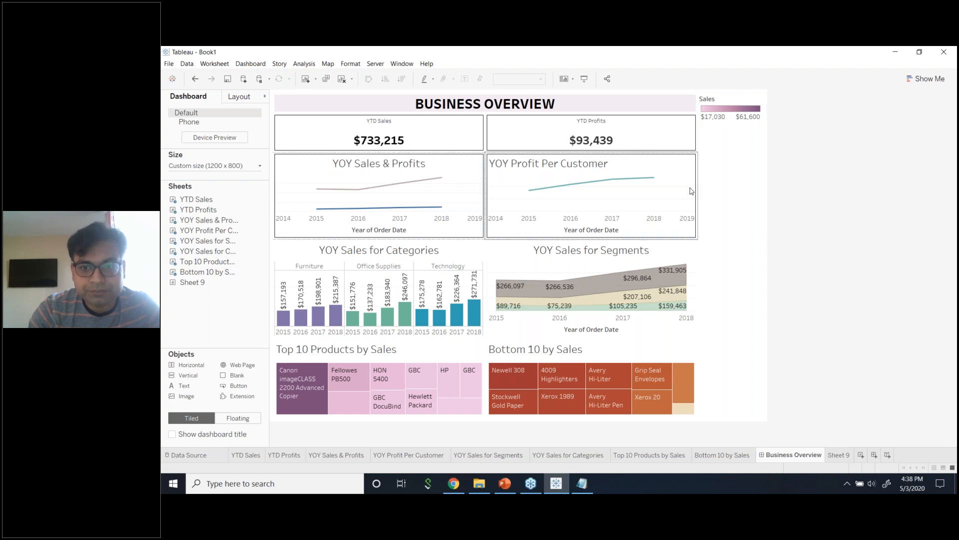
Set the Segments, Bottom 10, Top 10 and Categories charts to Use as Filter.
click(691, 249)
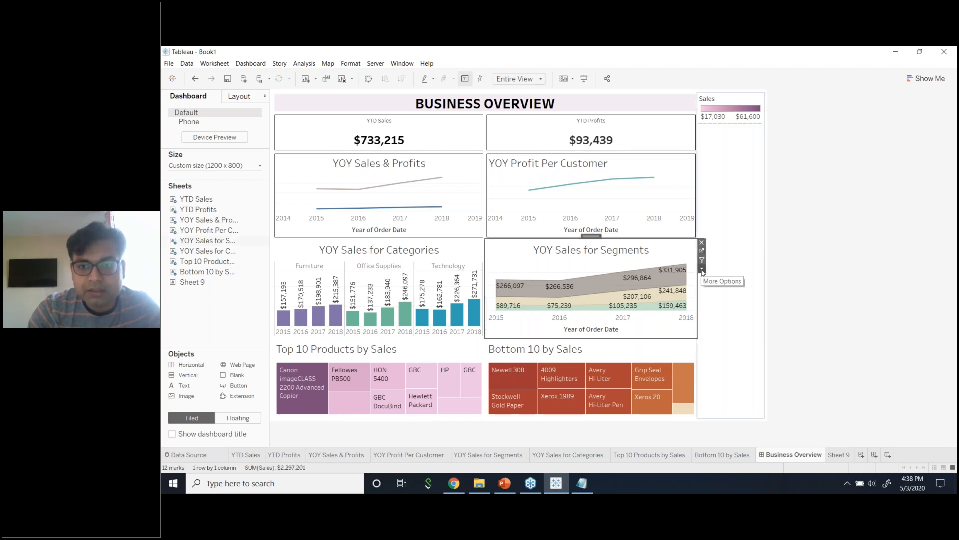
click(702, 270)
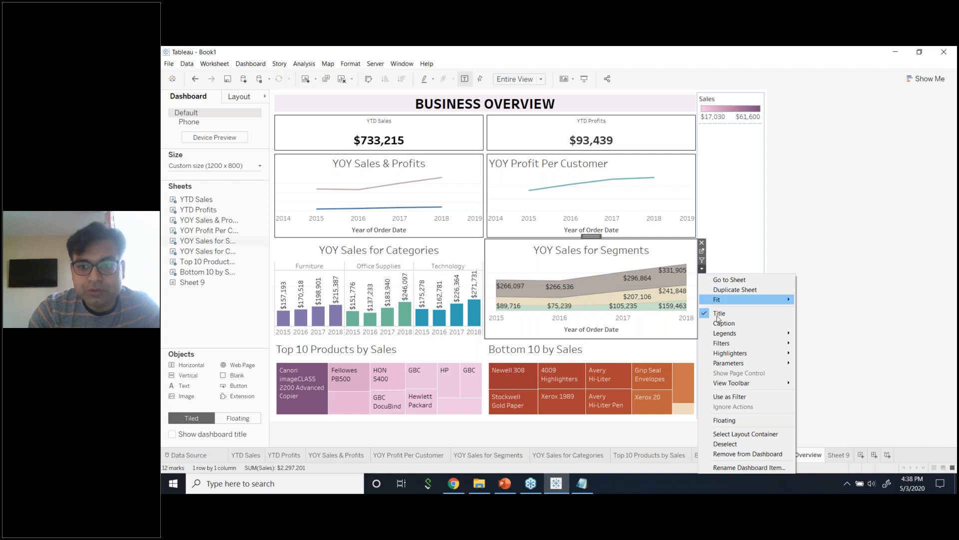
click(728, 401)
click(664, 357)
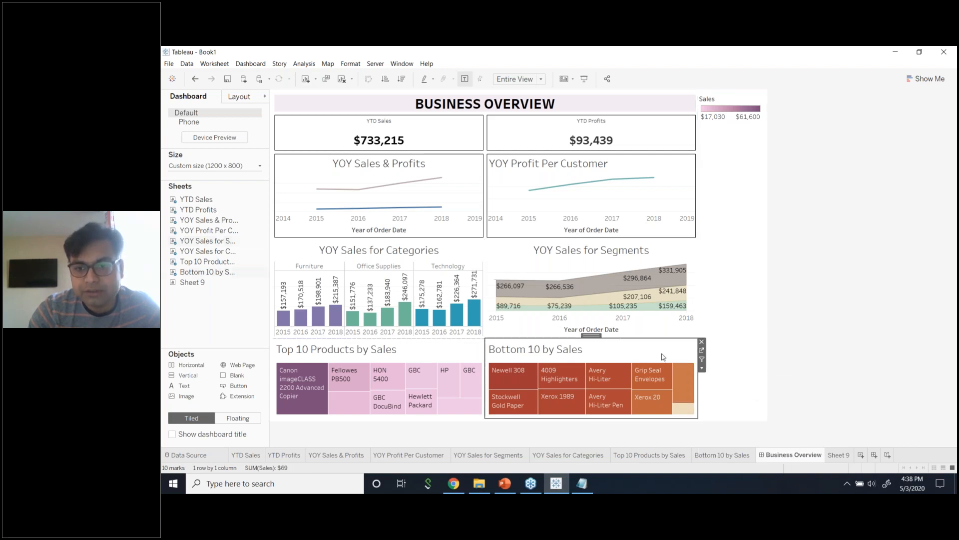
click(702, 368)
click(719, 417)
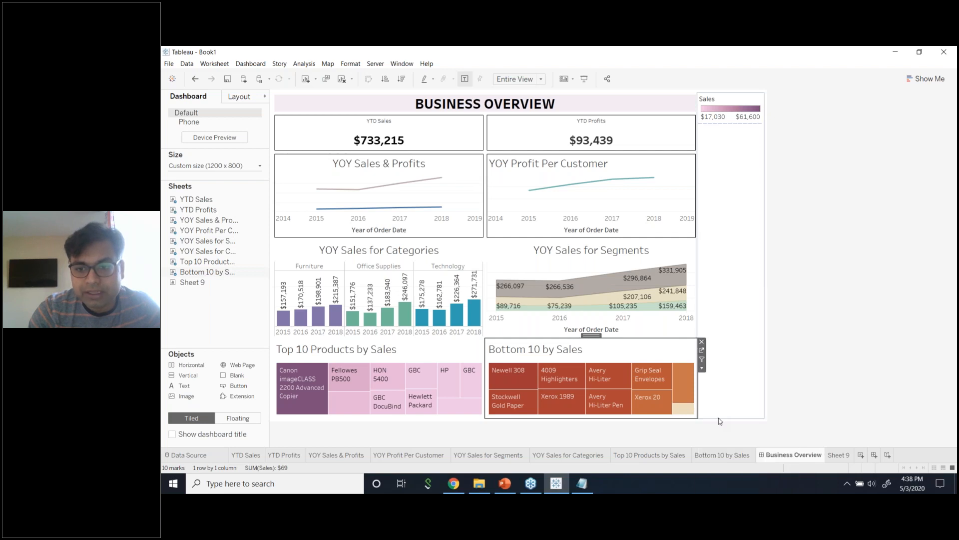
click(480, 357)
click(489, 369)
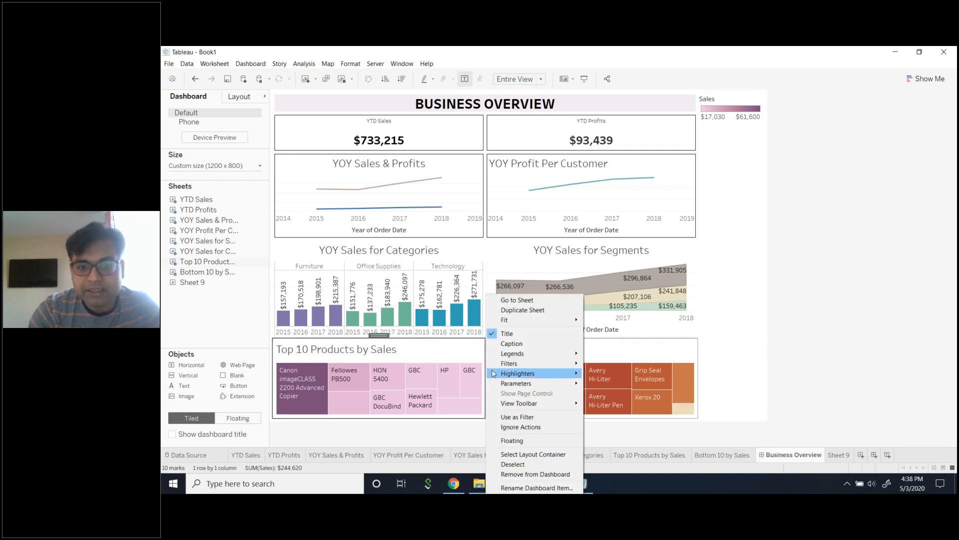
click(517, 417)
click(458, 255)
click(489, 269)
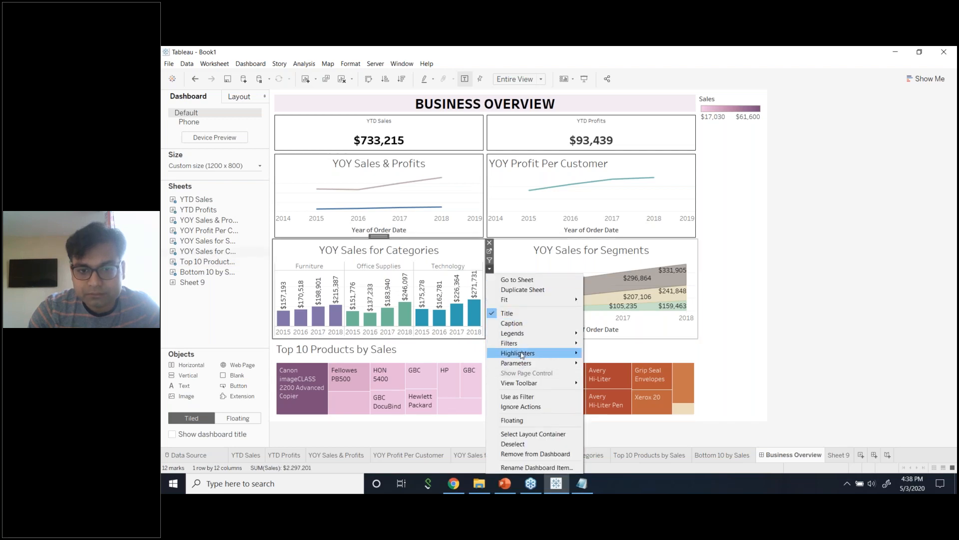
click(518, 396)
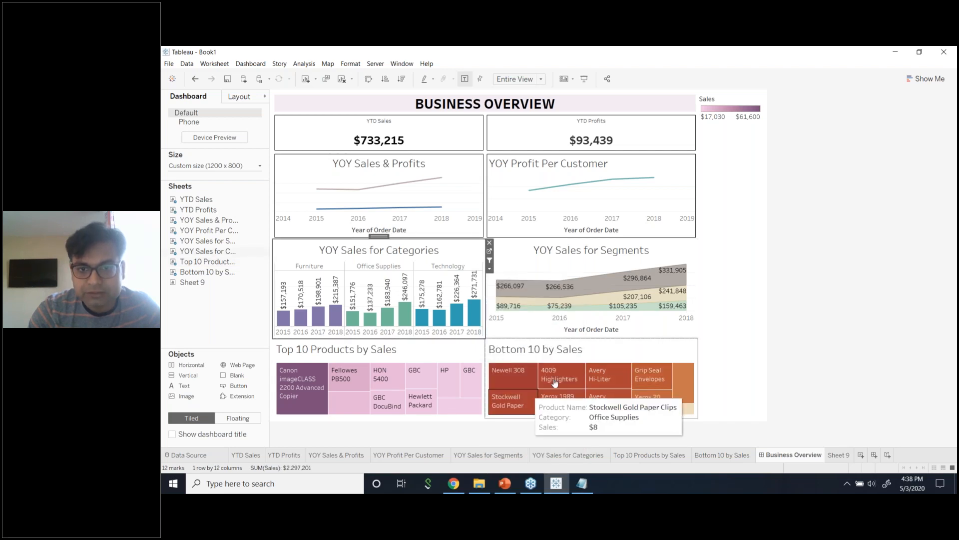
Test the filters by picking Technology in the Categories chart, clearing it, and picking it again.
click(858, 292)
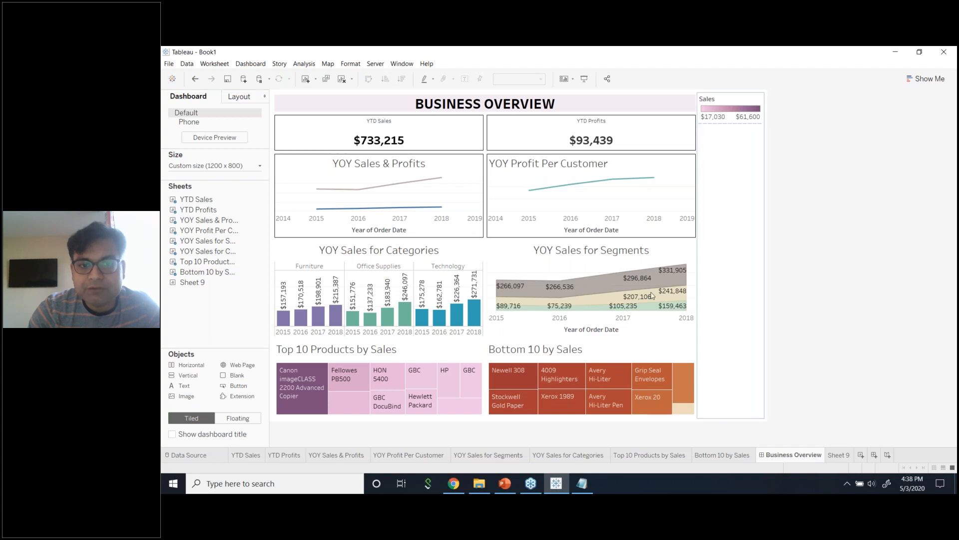
click(448, 266)
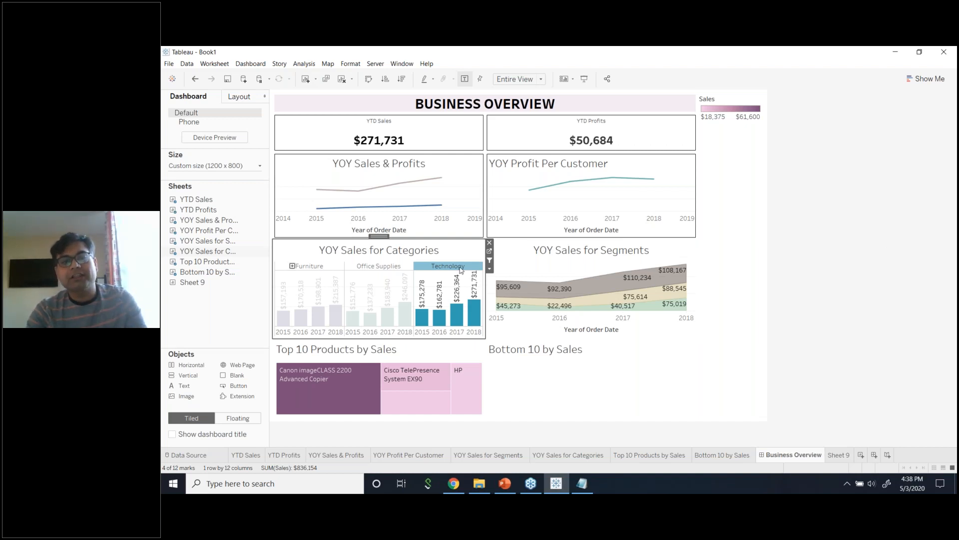
click(797, 220)
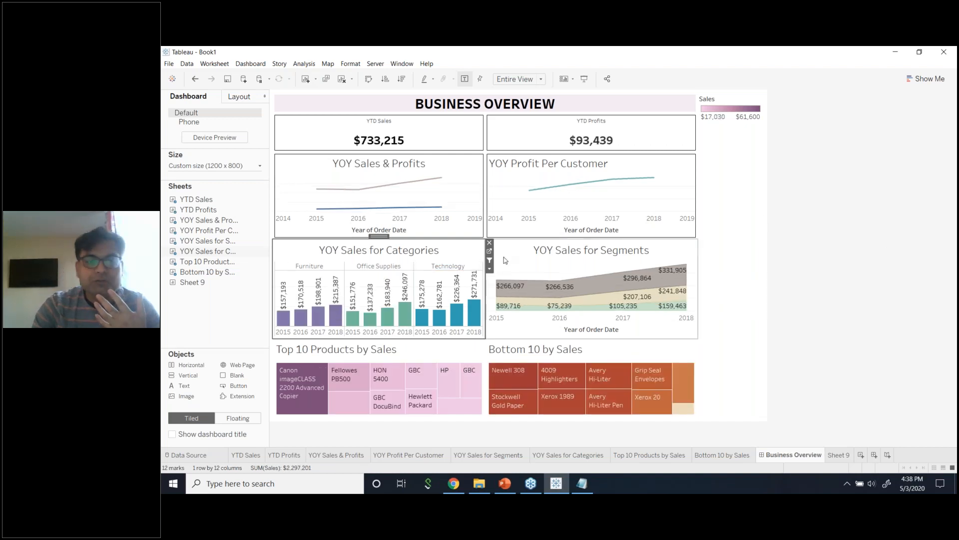
click(461, 270)
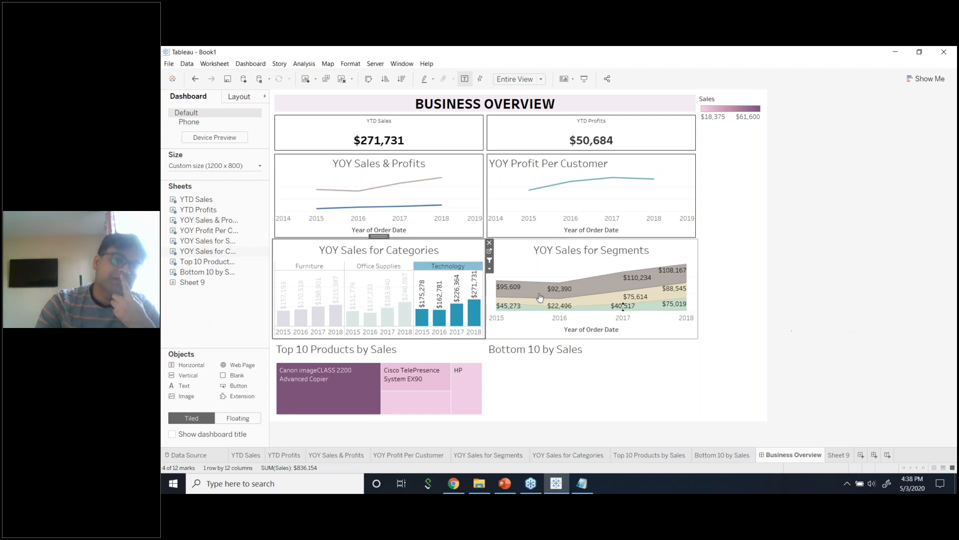
Clear the Technology selection and add a Category filter card from the Categories chart's Filters menu.
click(460, 270)
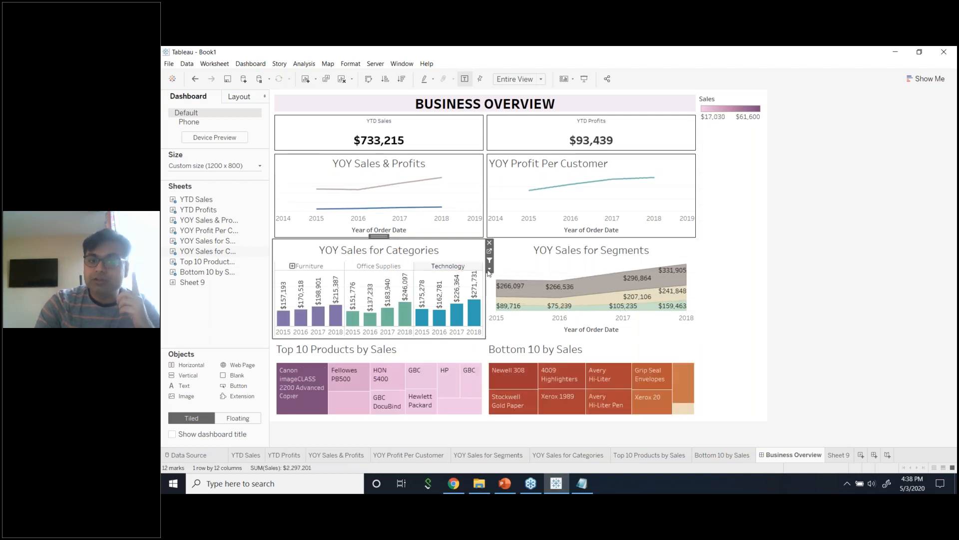
click(489, 269)
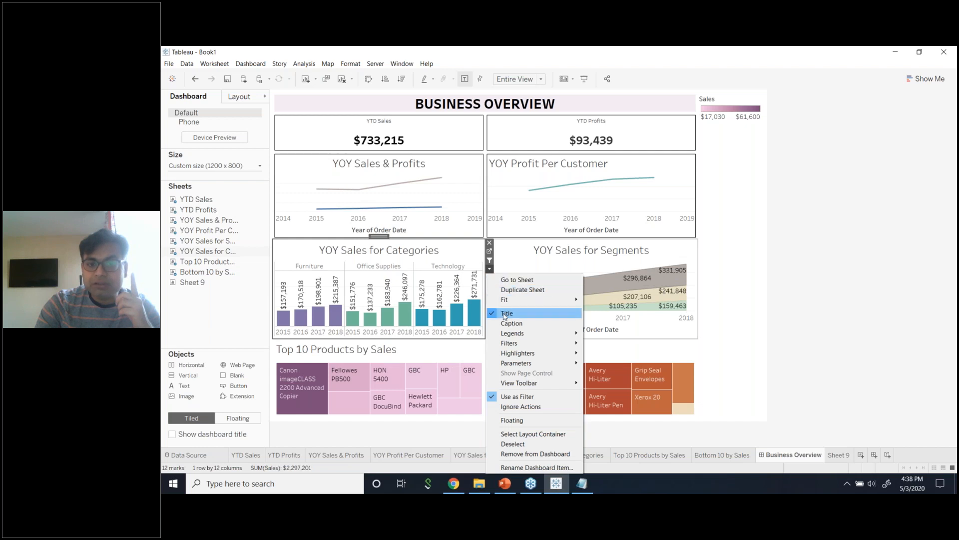
mouse_move(516, 344)
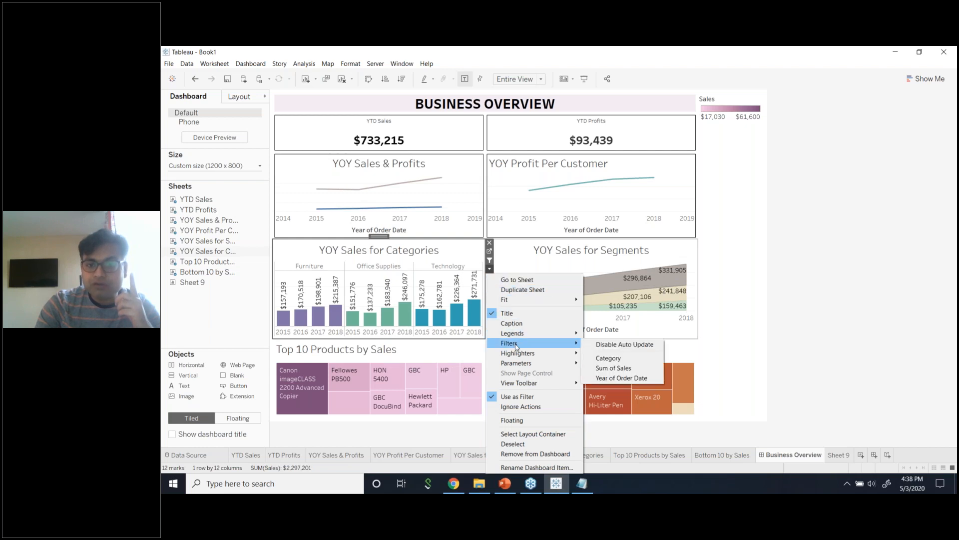
click(614, 358)
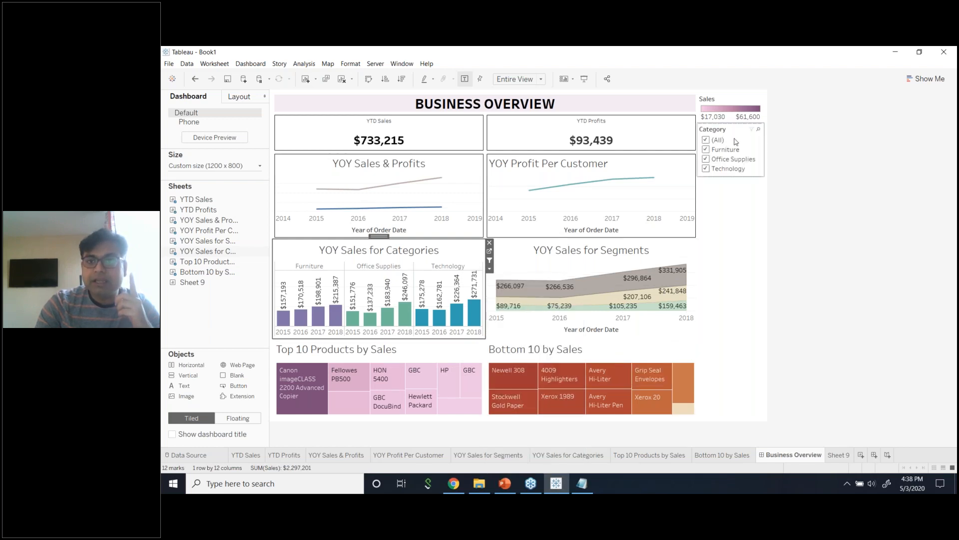
Apply the Category filter to all worksheets on the dashboard.
click(735, 141)
click(770, 144)
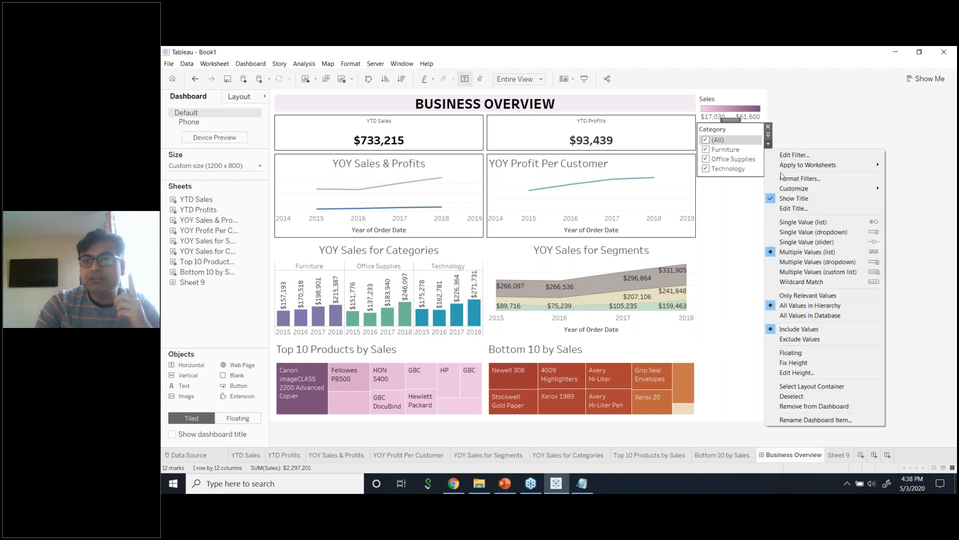
mouse_move(799, 164)
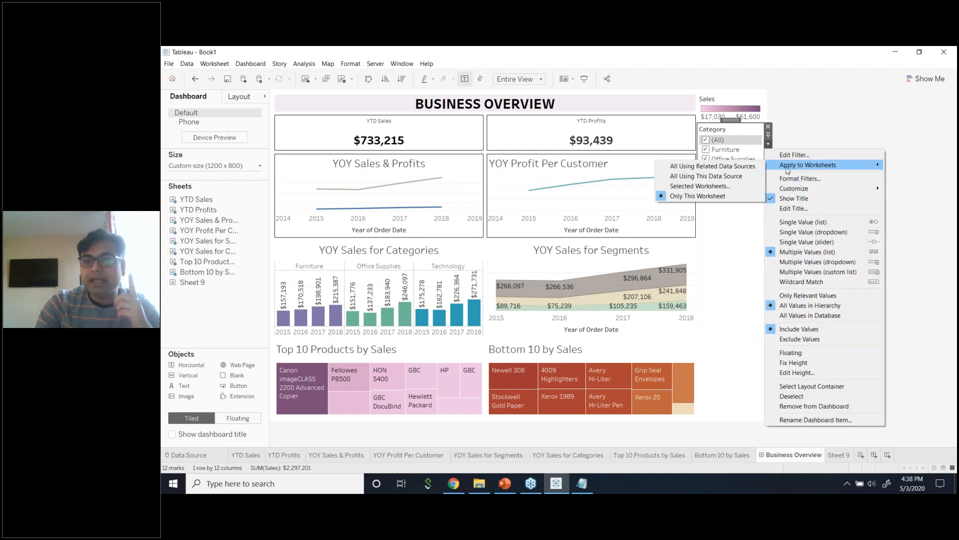
click(742, 188)
click(487, 326)
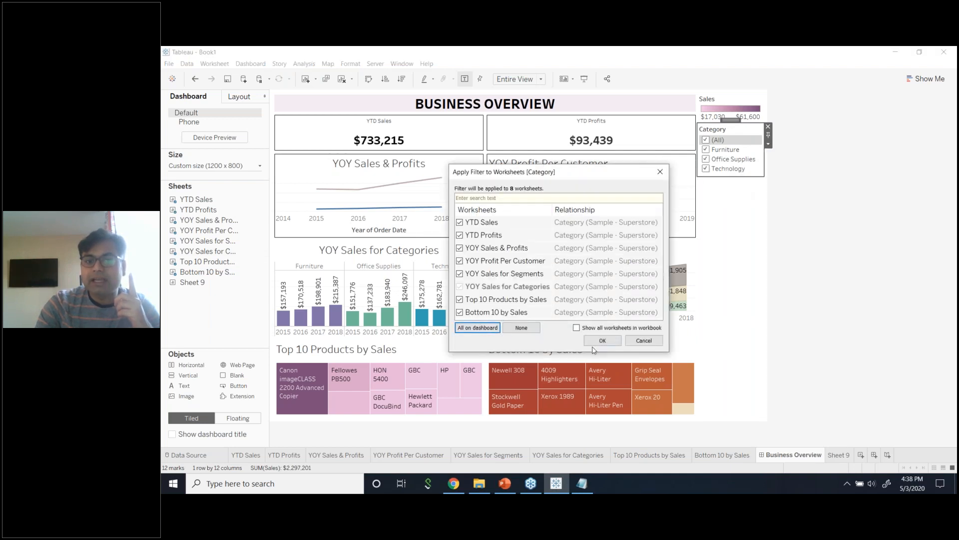
click(601, 338)
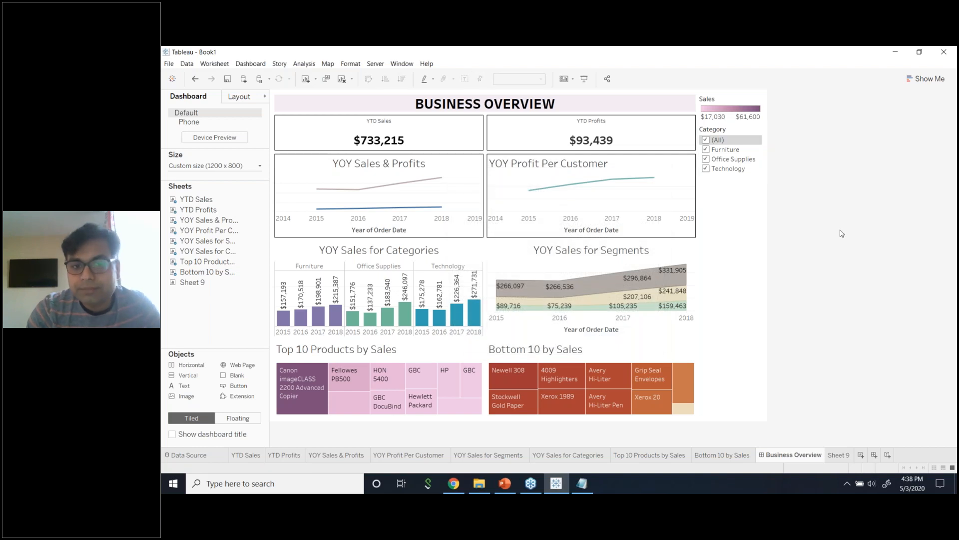
click(460, 251)
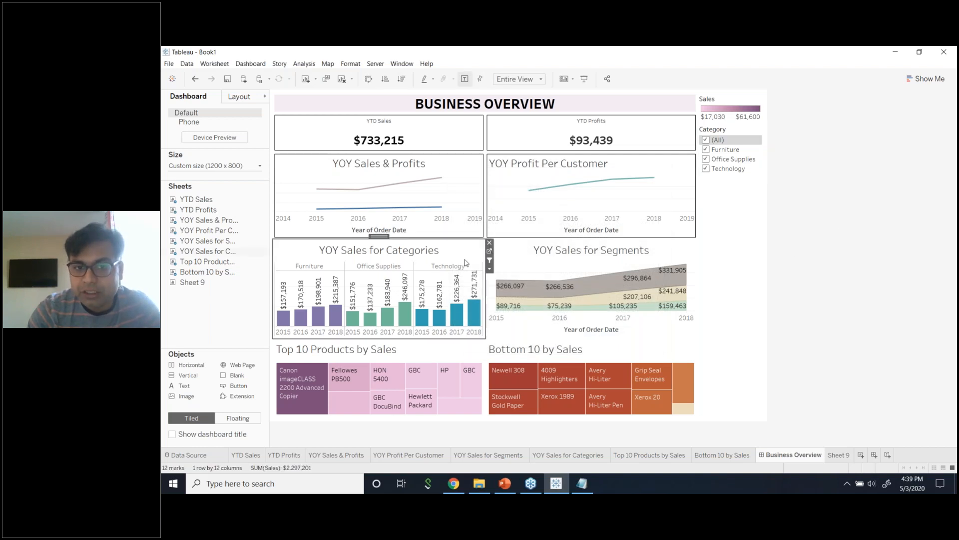
click(460, 268)
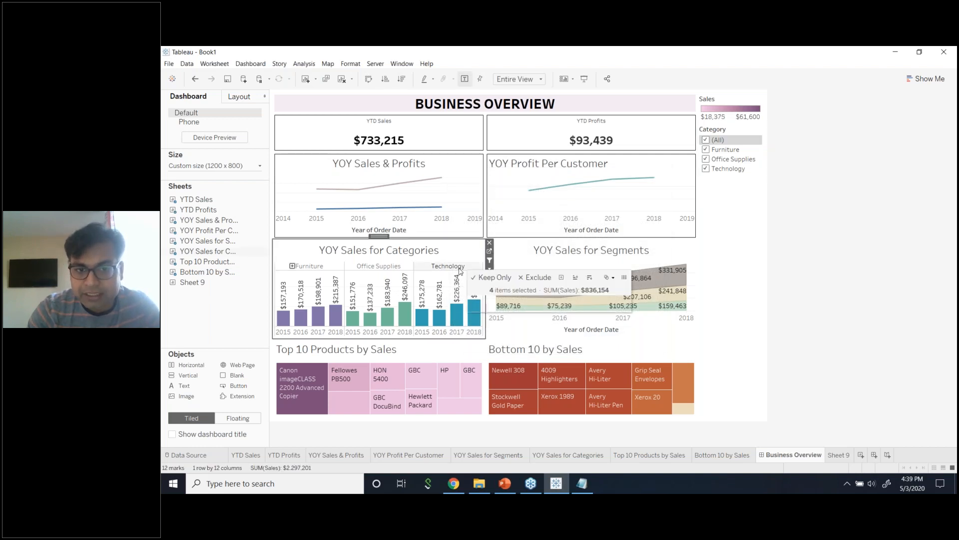
click(460, 269)
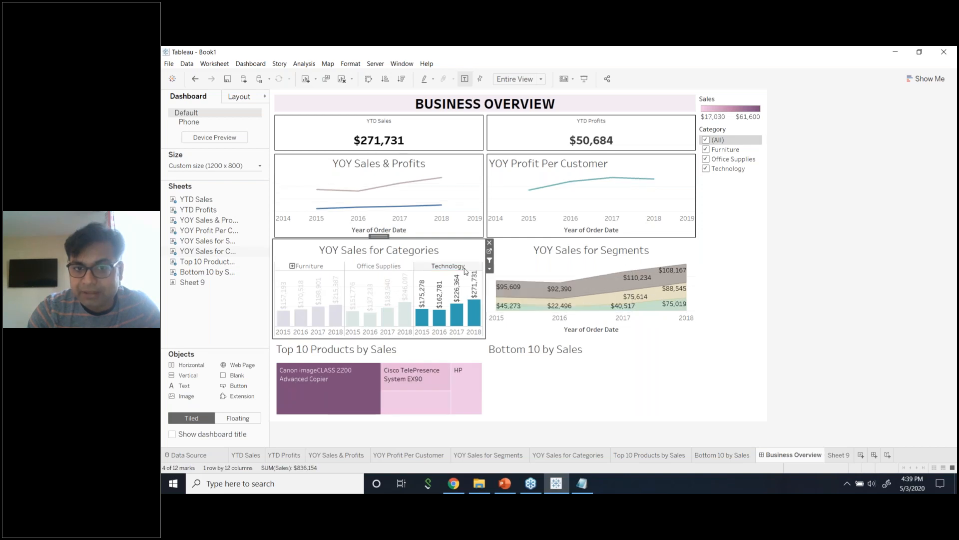
click(490, 269)
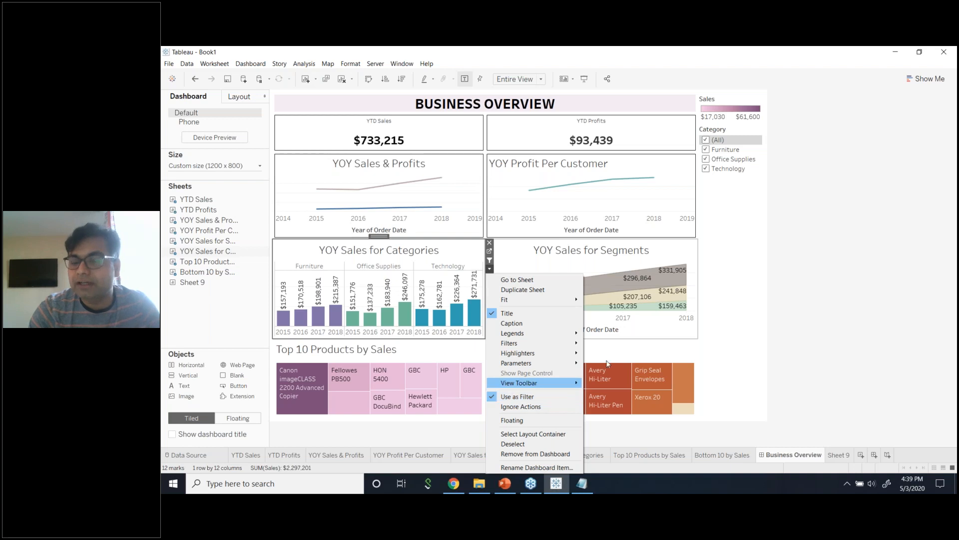
click(797, 303)
click(455, 250)
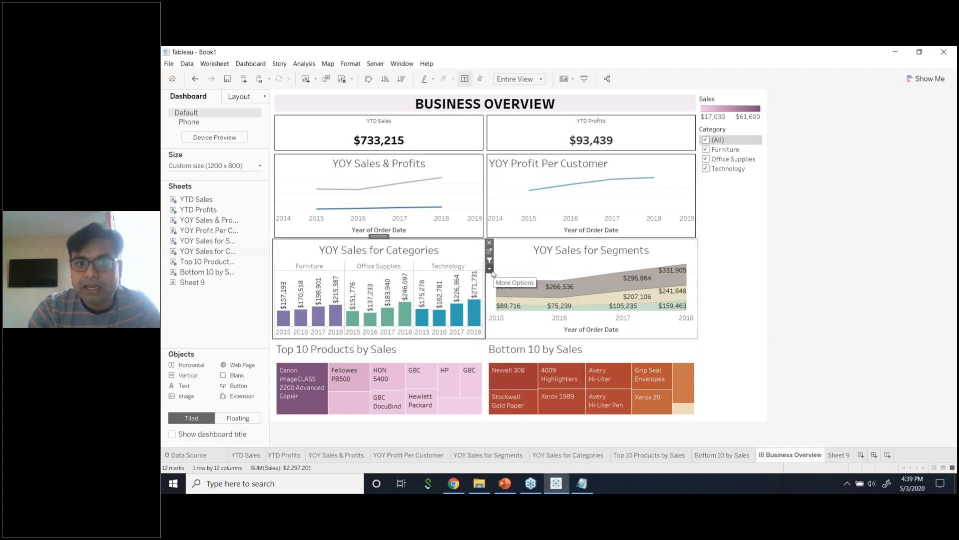
click(490, 268)
mouse_move(525, 349)
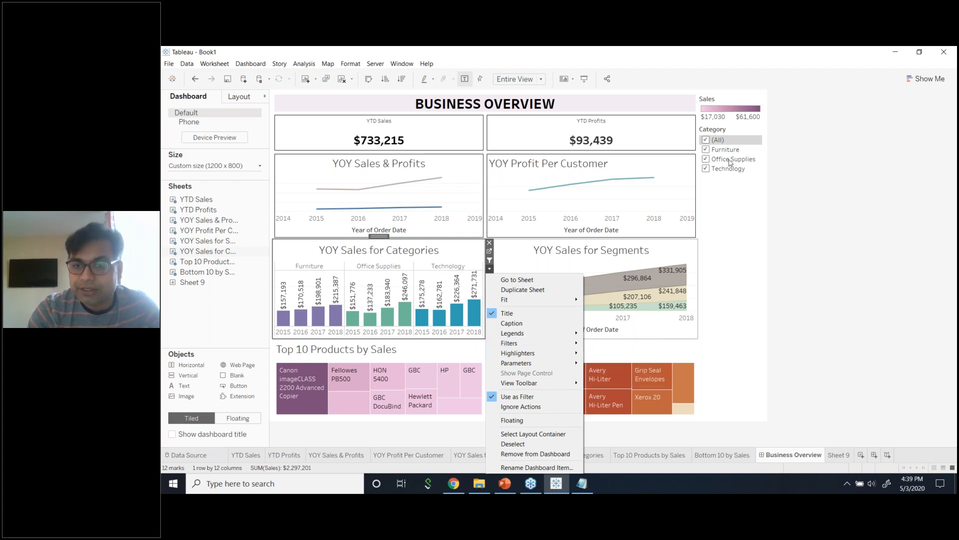
click(723, 191)
click(723, 187)
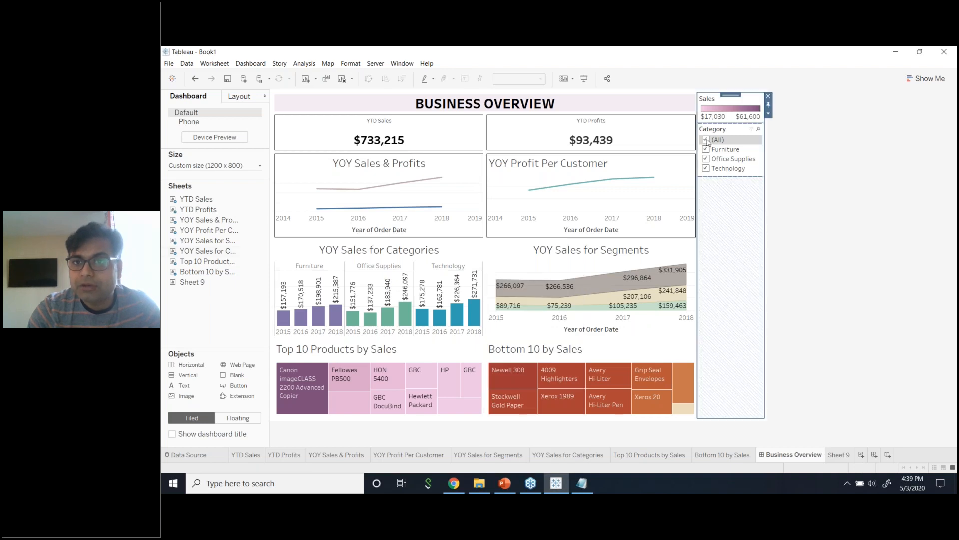
click(706, 141)
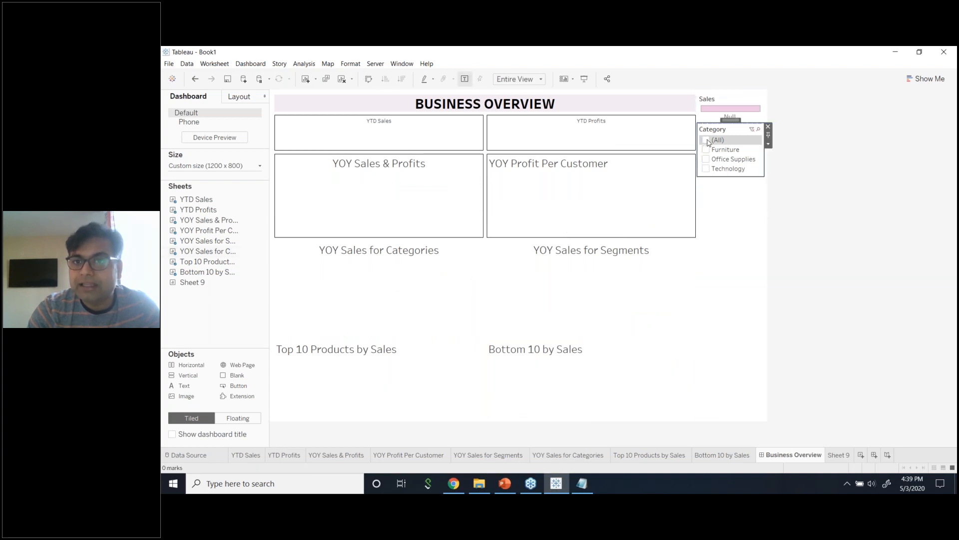
click(706, 140)
click(768, 144)
mouse_move(775, 163)
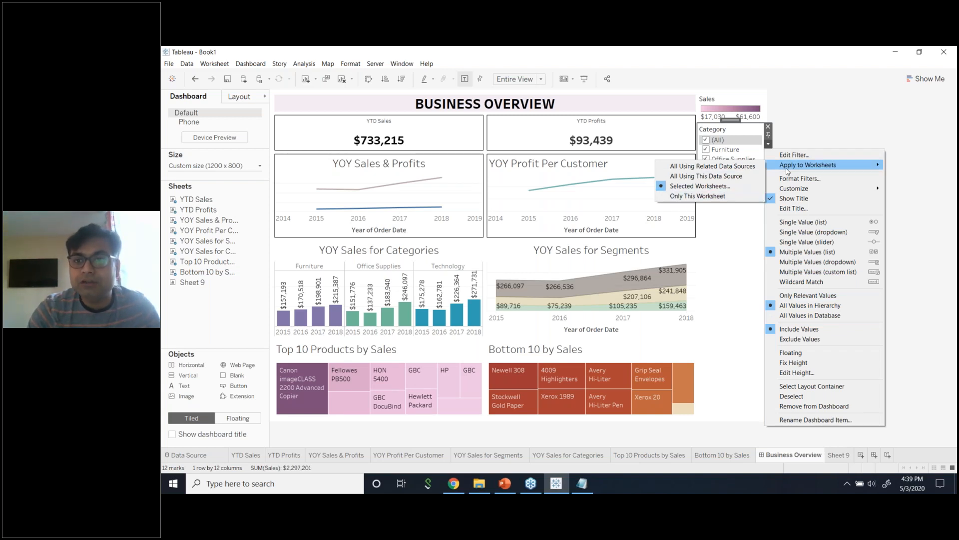
click(699, 185)
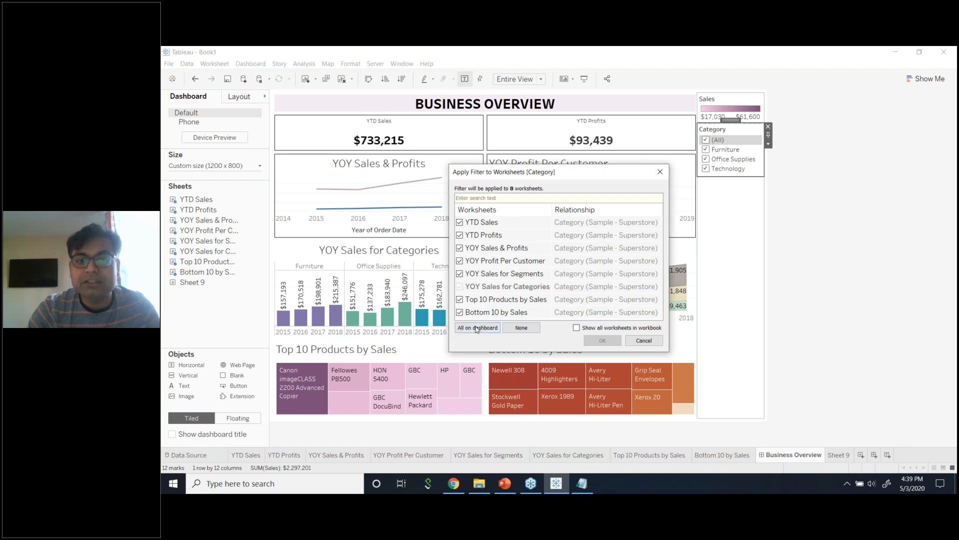
click(644, 341)
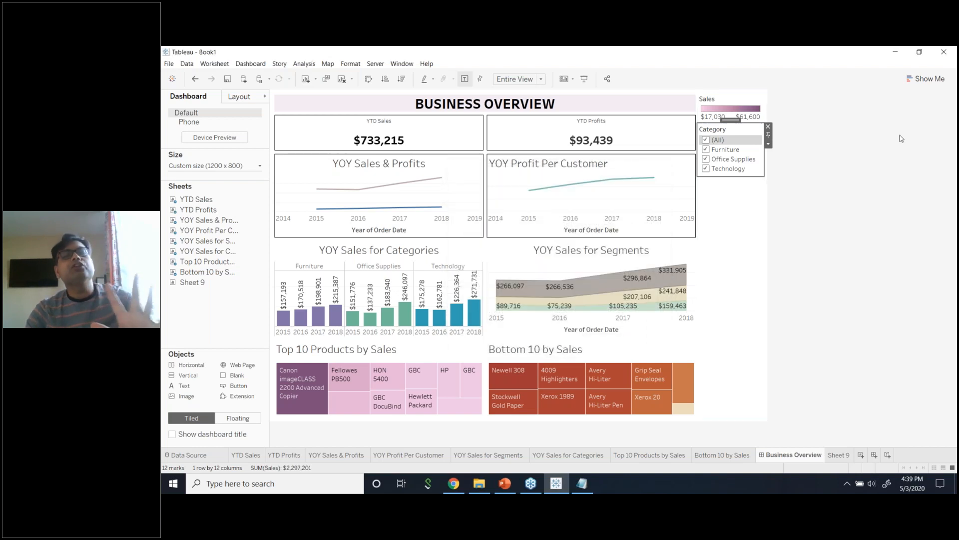
click(826, 148)
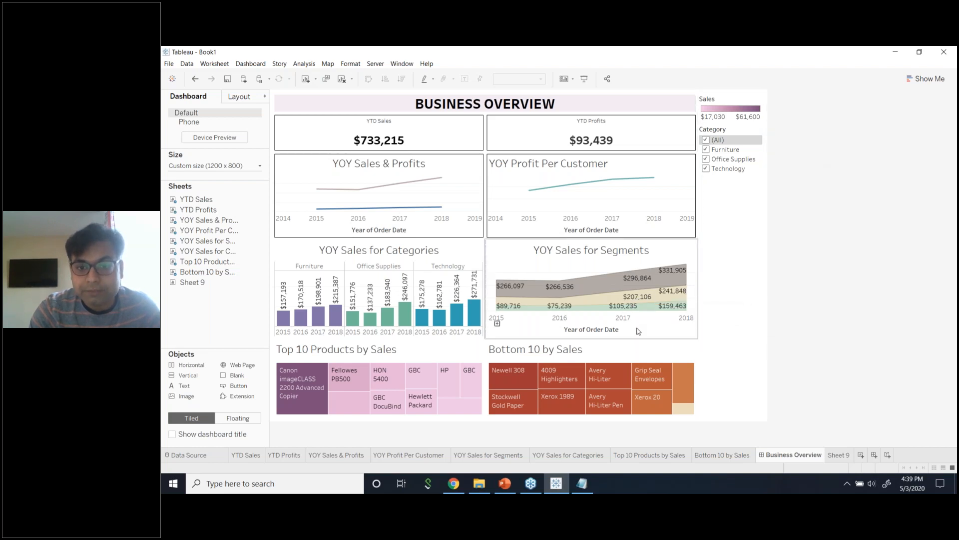
click(673, 321)
click(702, 269)
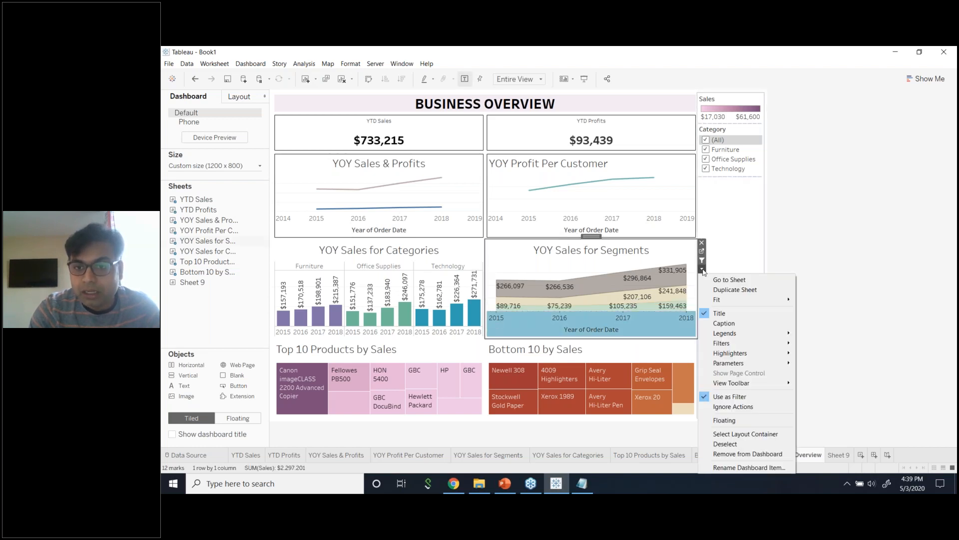
click(843, 270)
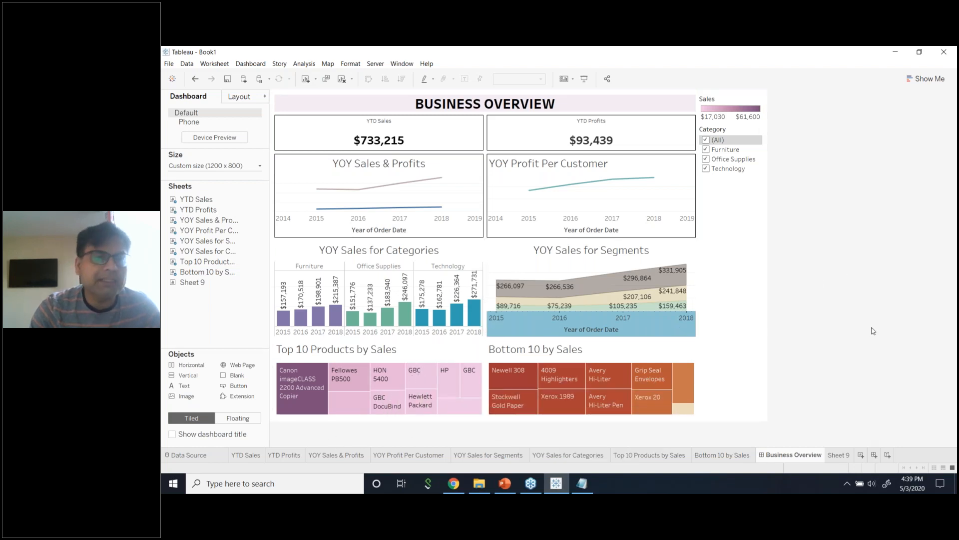
mouse_move(300, 397)
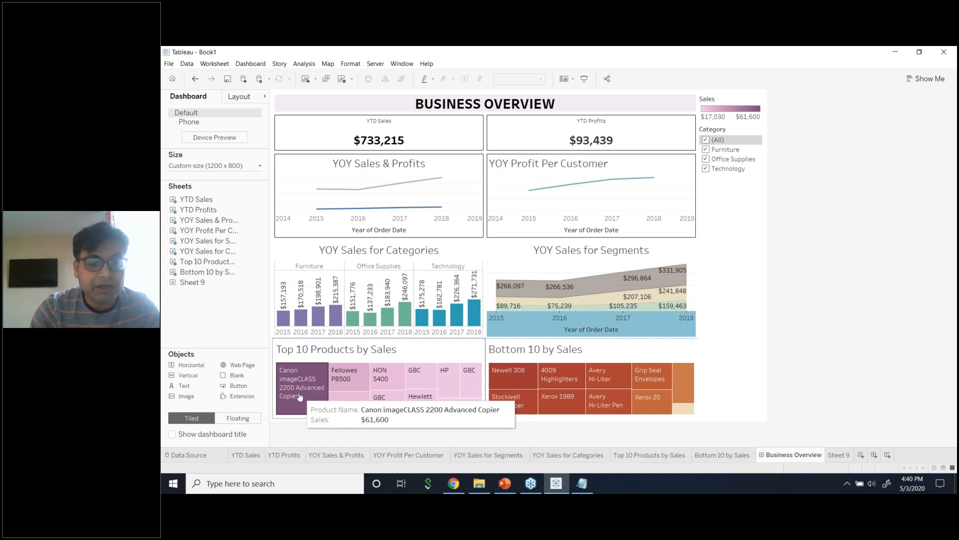
click(300, 396)
click(300, 396)
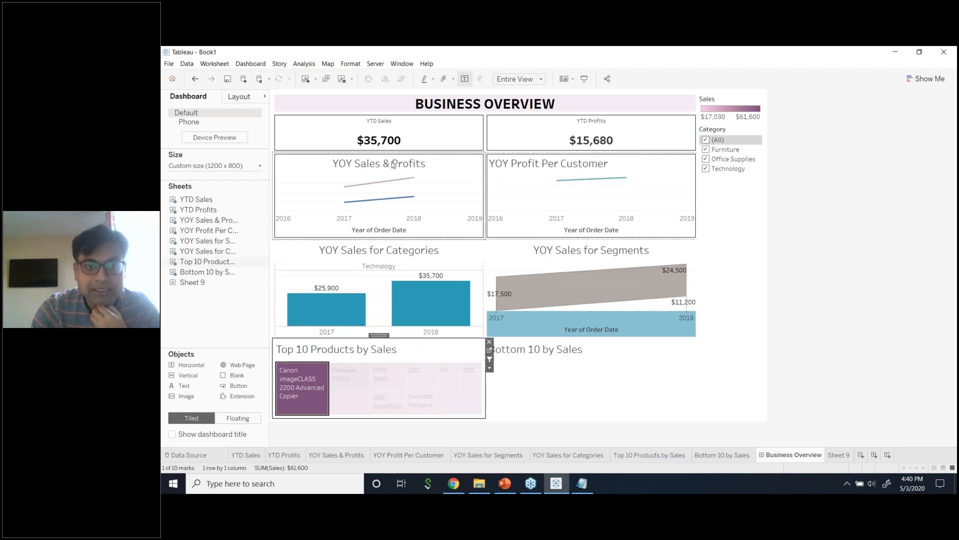
mouse_move(290, 390)
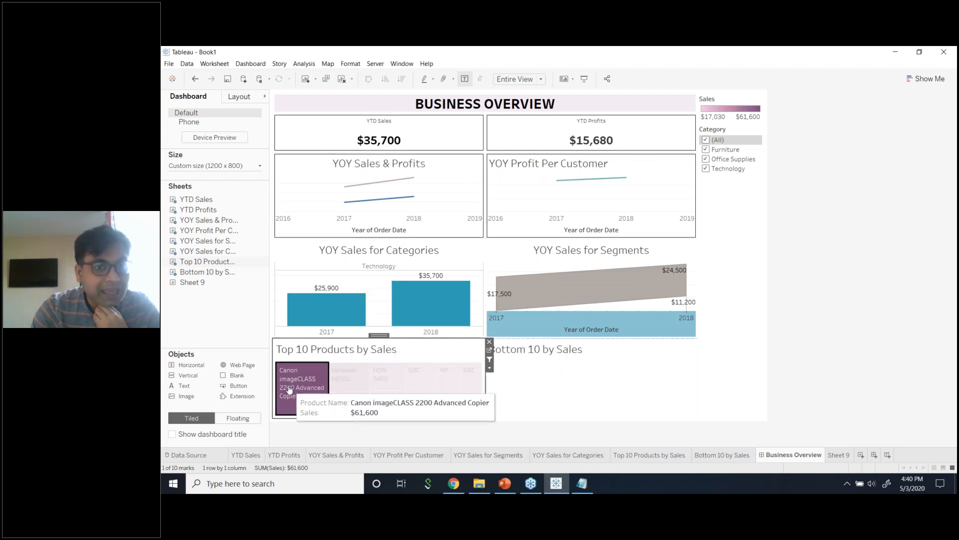
mouse_move(400, 145)
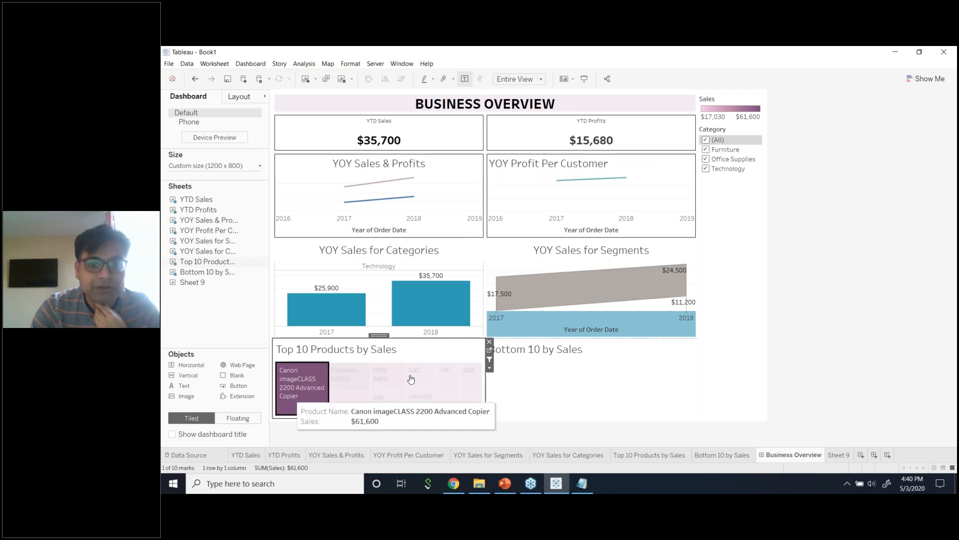
click(836, 385)
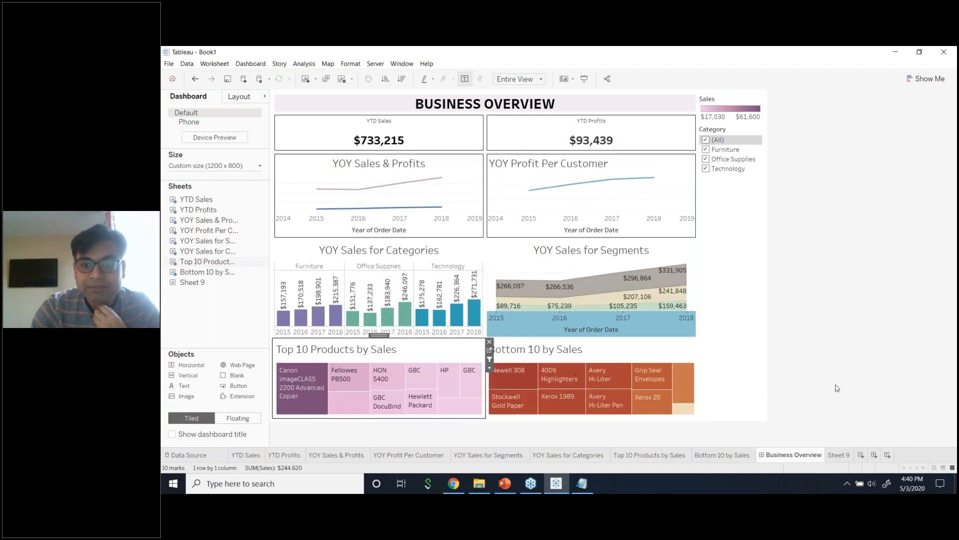
click(678, 412)
click(678, 411)
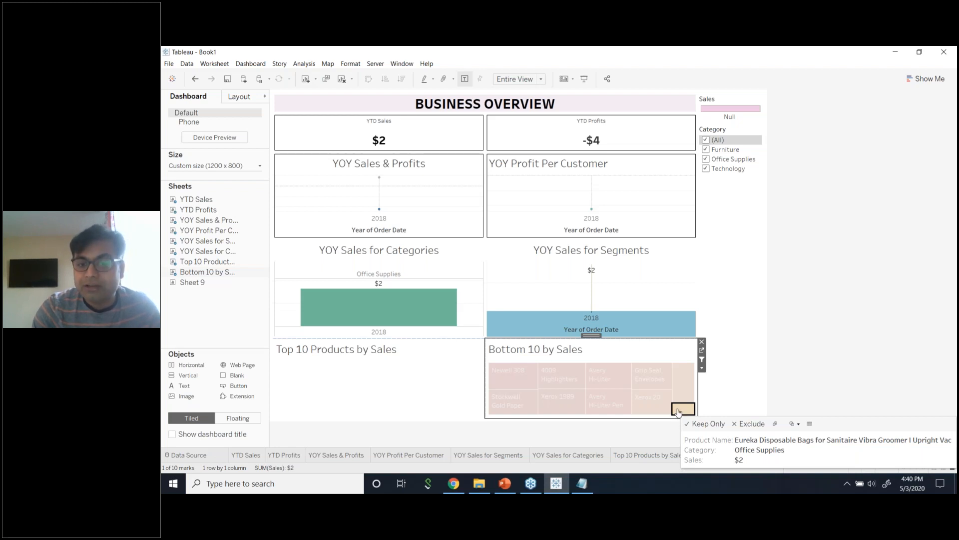
click(679, 411)
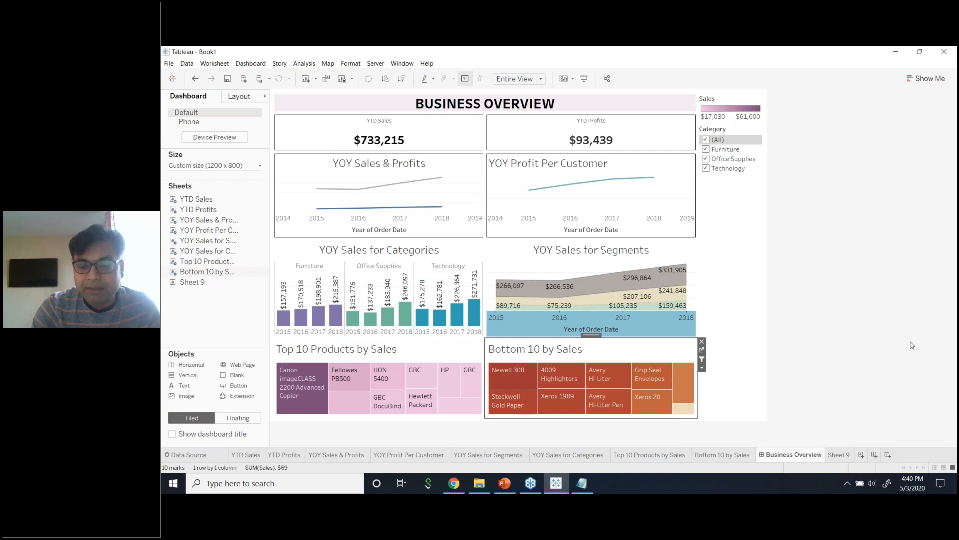
mouse_move(688, 414)
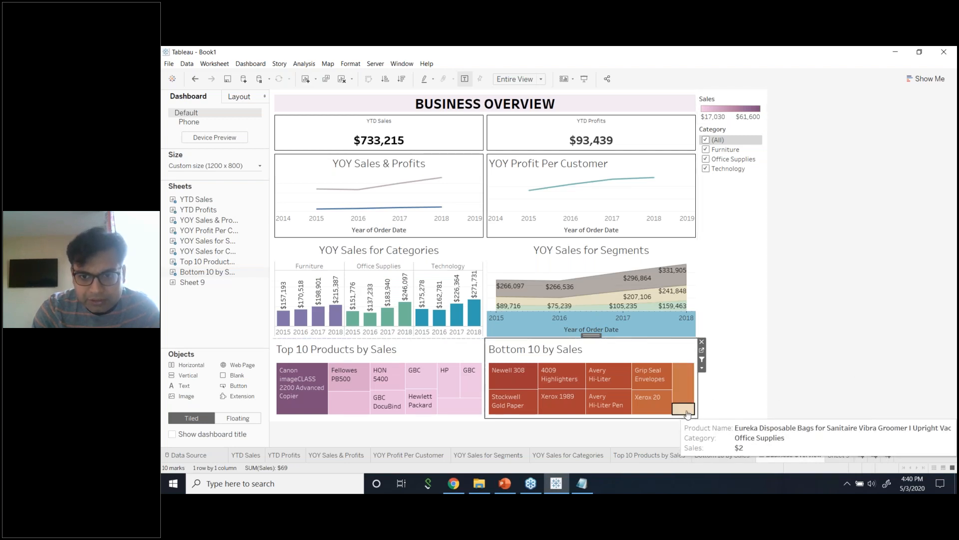
click(688, 413)
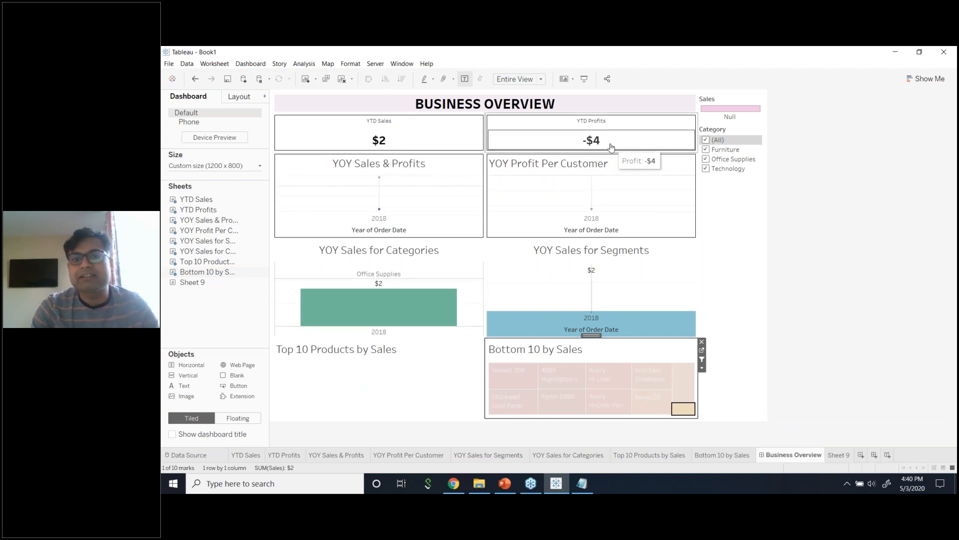
click(691, 411)
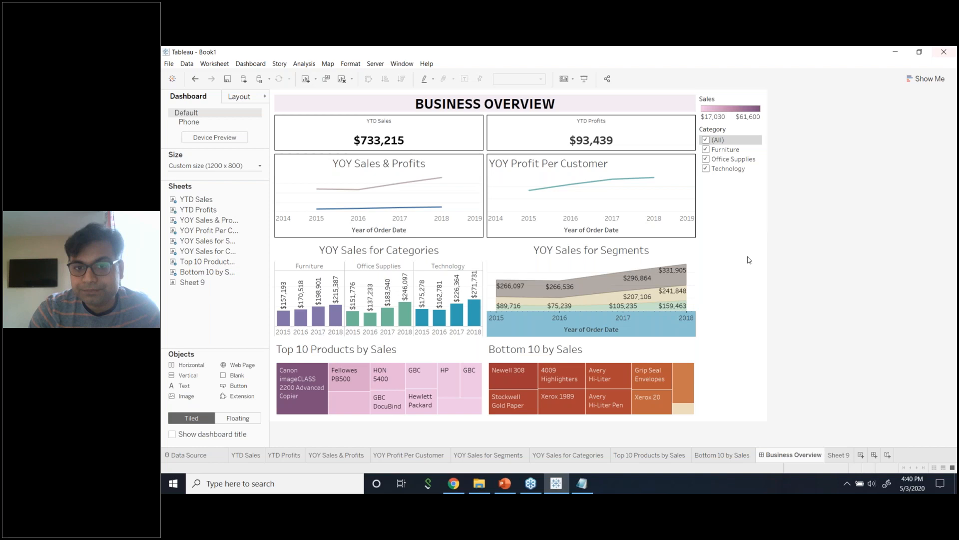
Raise the dashboard height to 1200 px, making it 1200 x 1200.
click(238, 165)
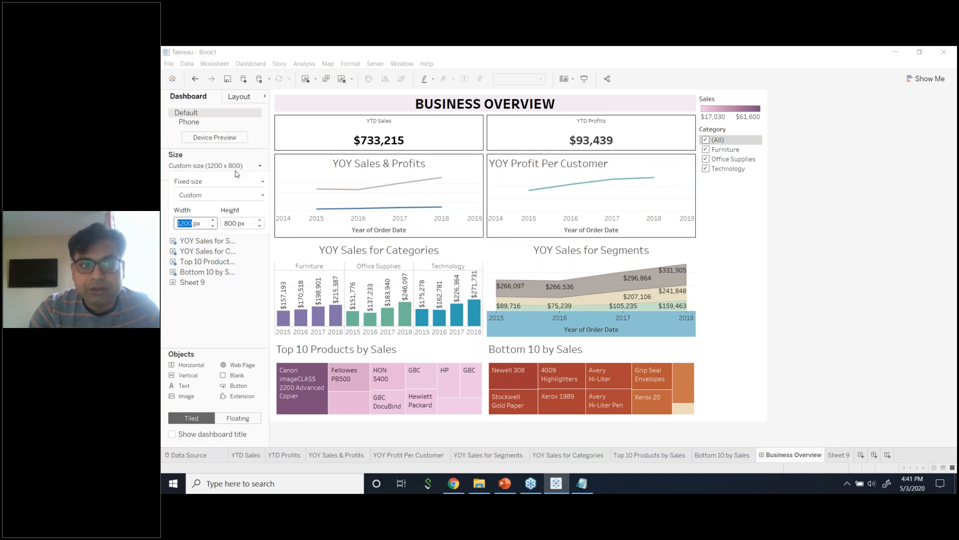
click(259, 220)
click(260, 220)
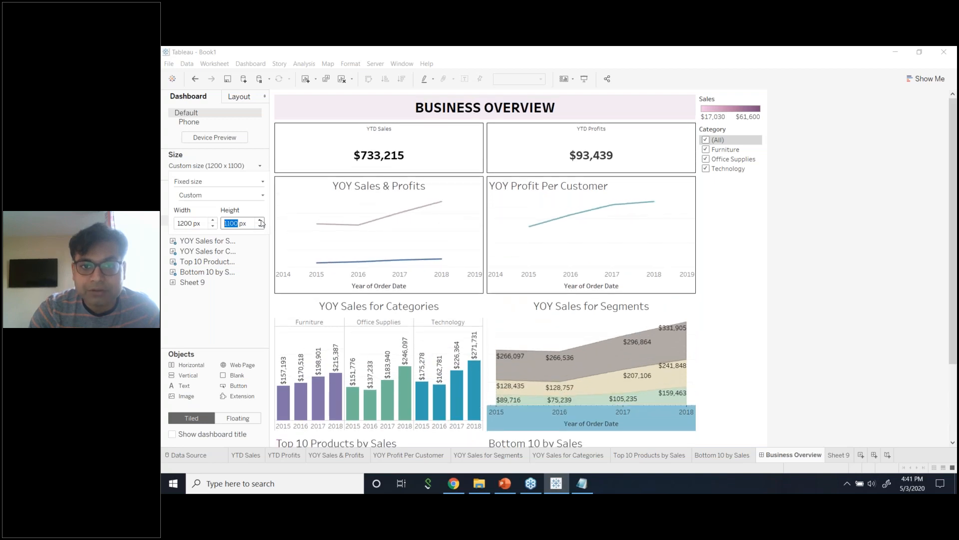
click(260, 220)
click(835, 229)
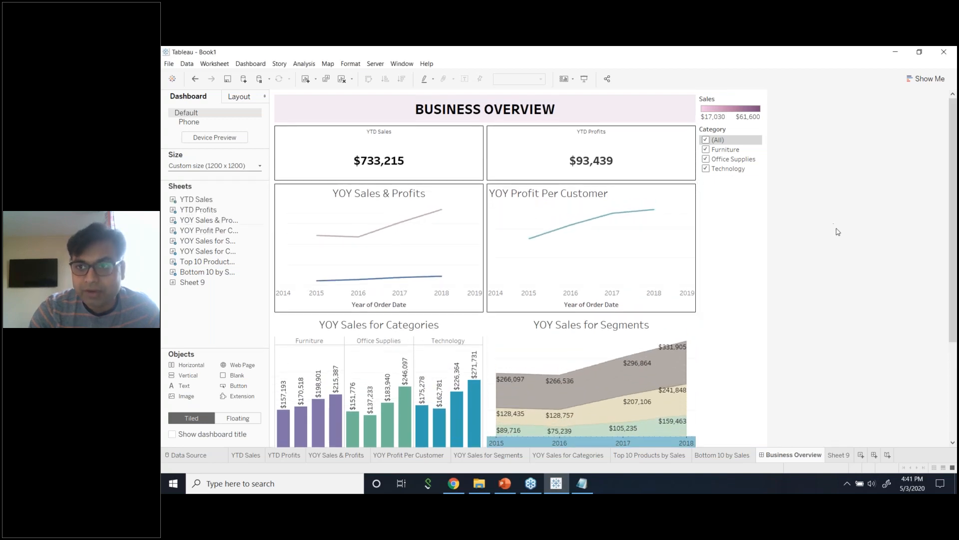
scroll(840, 234, down, 1)
scroll(840, 234, down, 3)
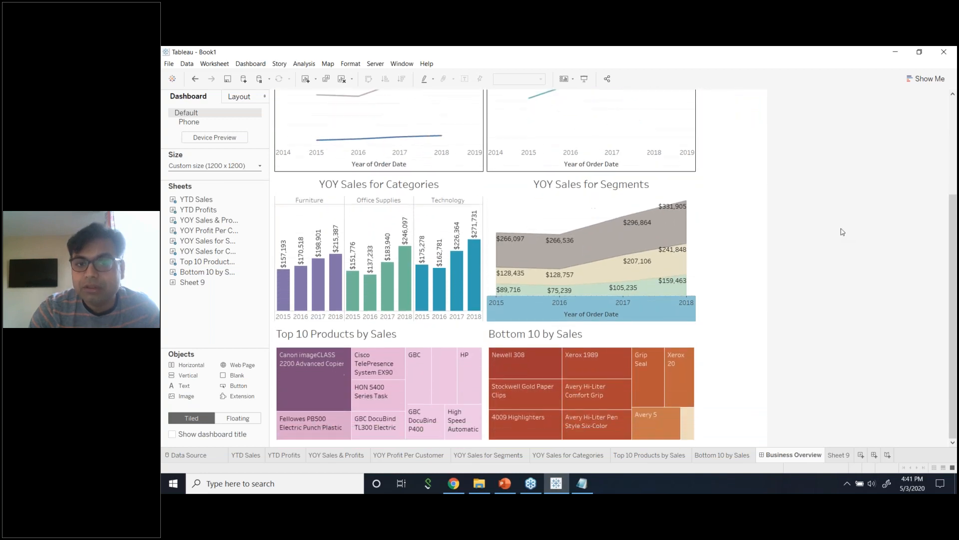
scroll(842, 231, up, 4)
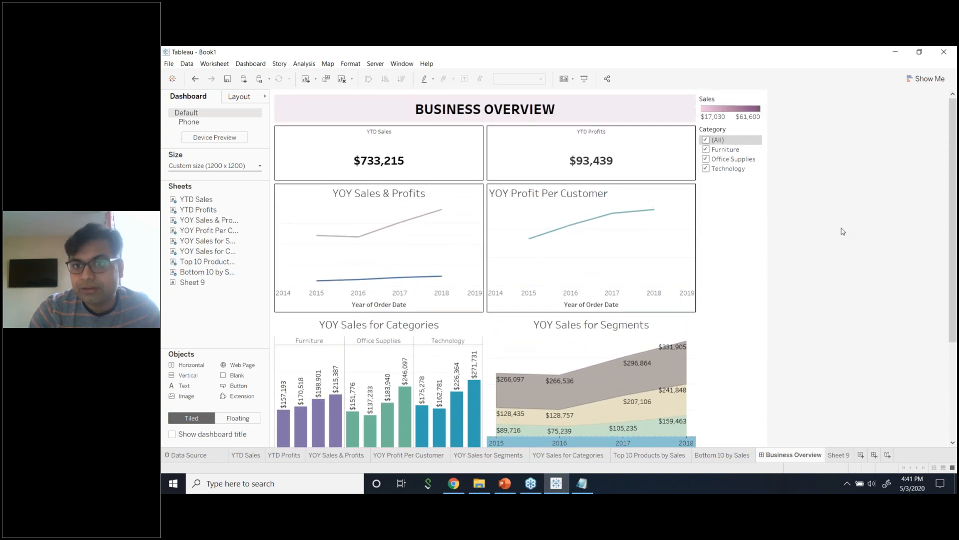
scroll(842, 230, down, 3)
scroll(842, 230, up, 3)
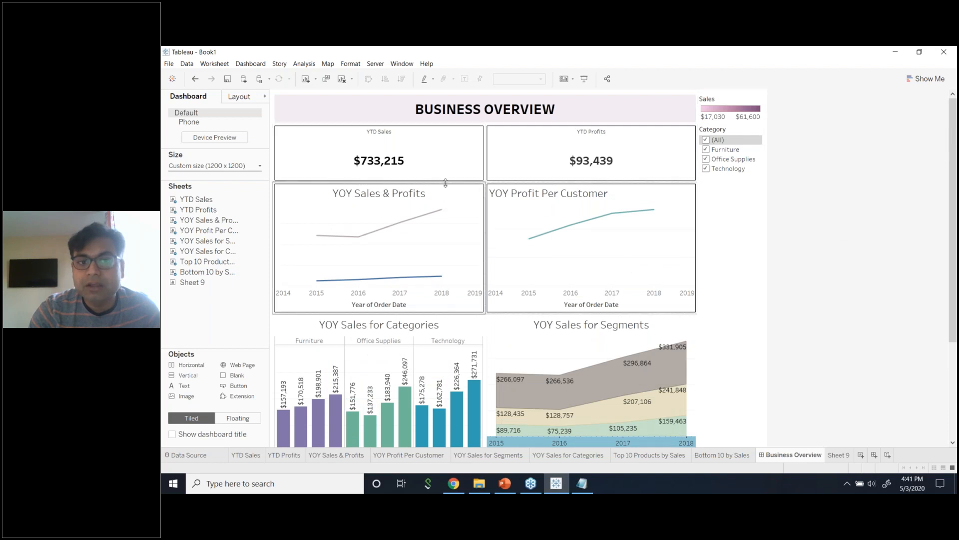
Drag the YTD, YOY line-chart and Categories/Segments row dividers up so the treemaps get taller.
drag(445, 183, 445, 166)
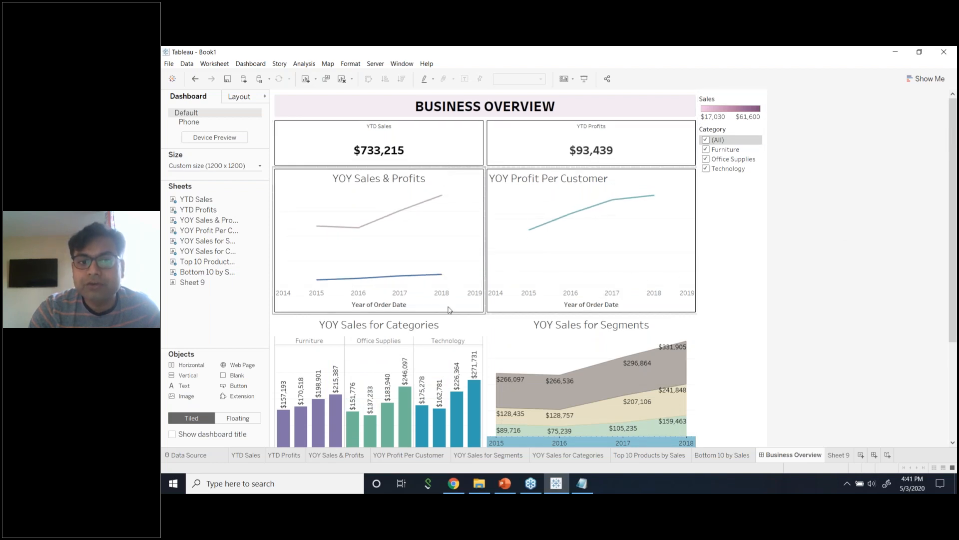
drag(452, 315, 451, 280)
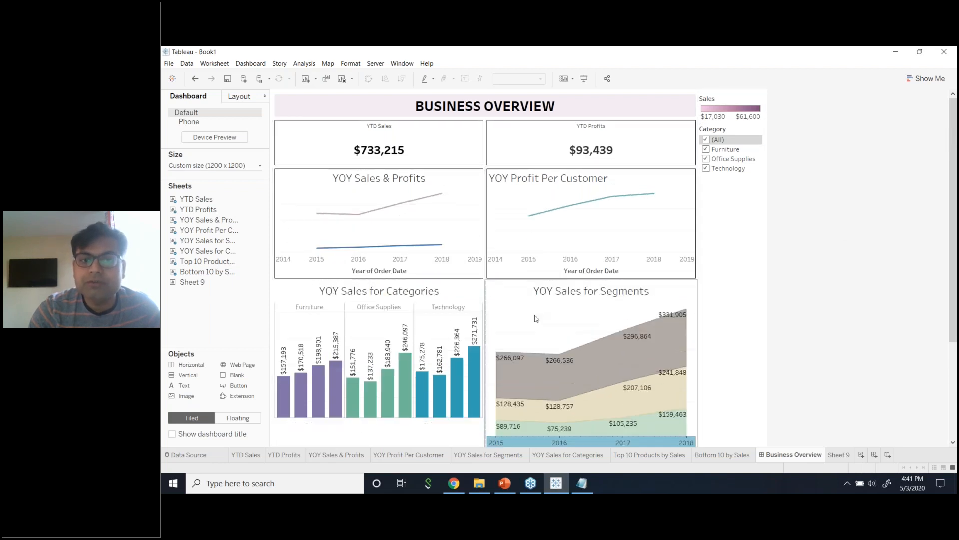
scroll(764, 385, down, 5)
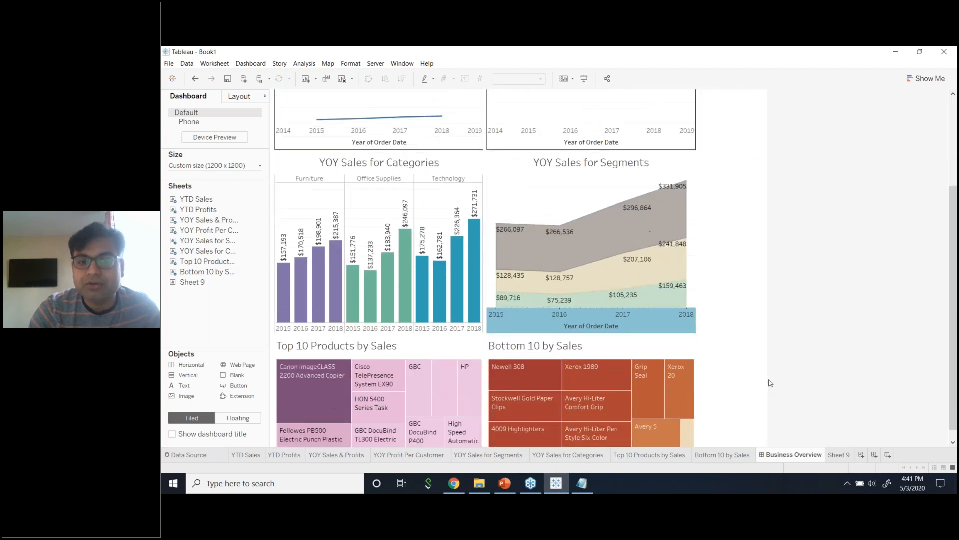
drag(464, 324, 464, 277)
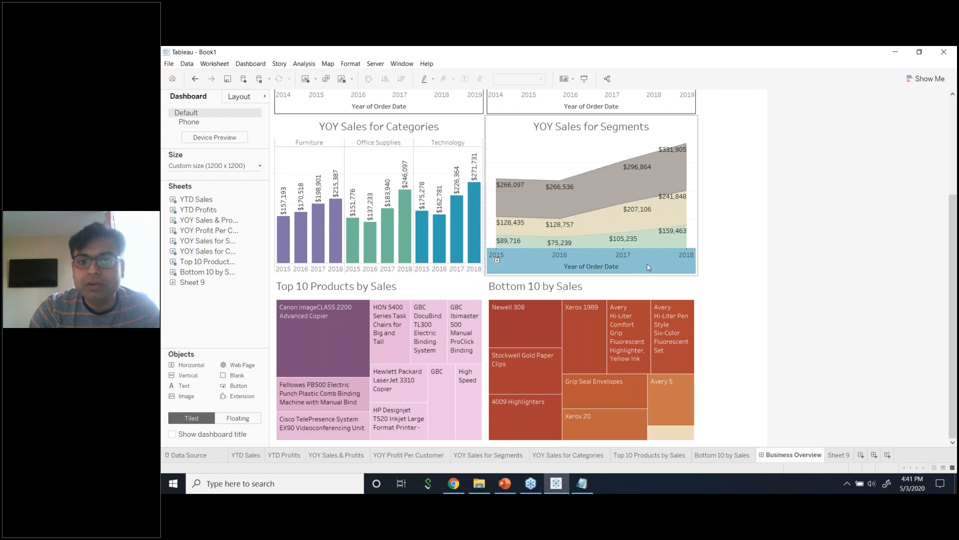
click(649, 269)
click(843, 304)
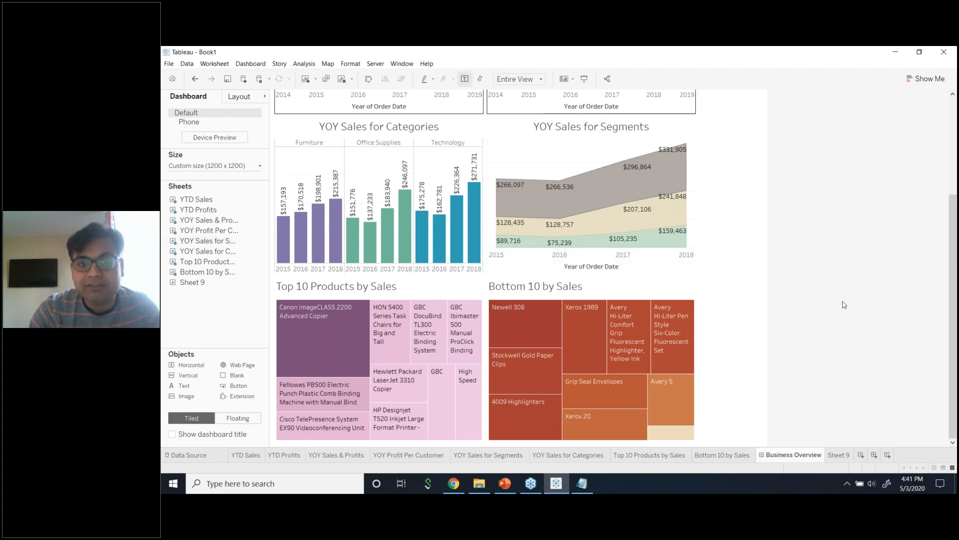
scroll(705, 396, up, 1)
scroll(705, 396, up, 2)
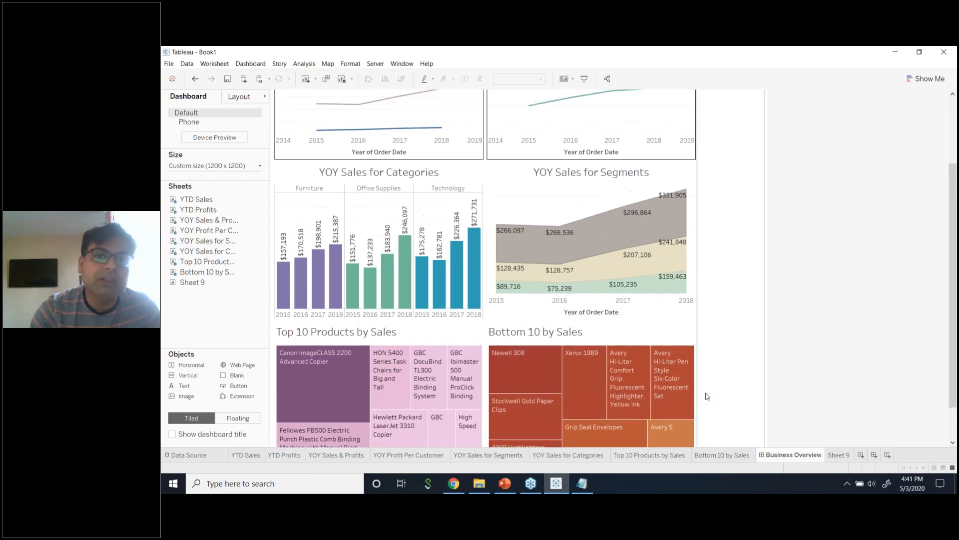
key(alt+Tab)
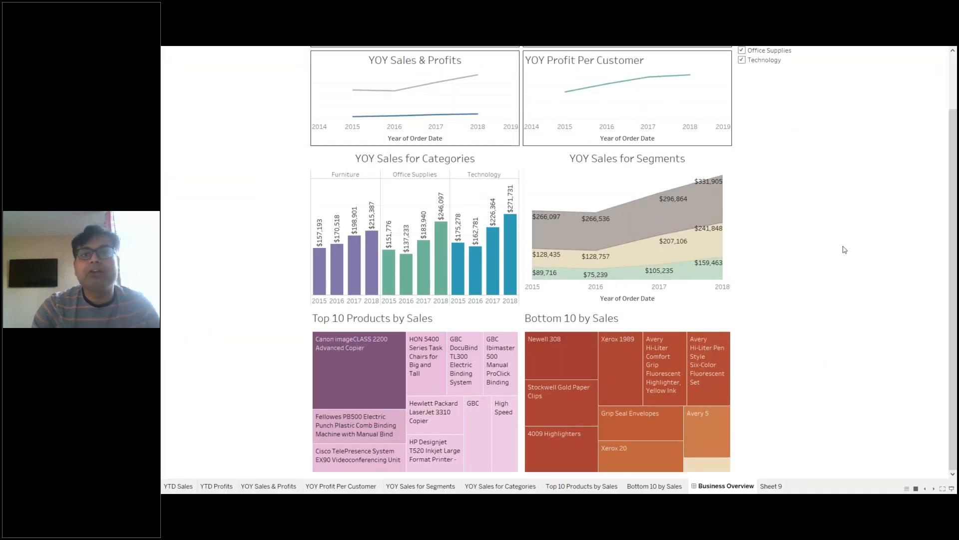
scroll(850, 246, up, 3)
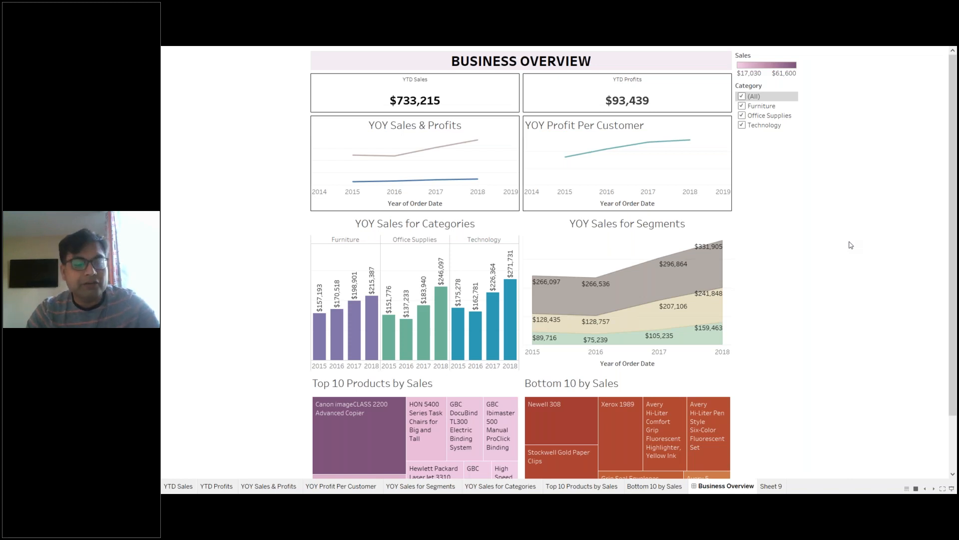
key(Escape)
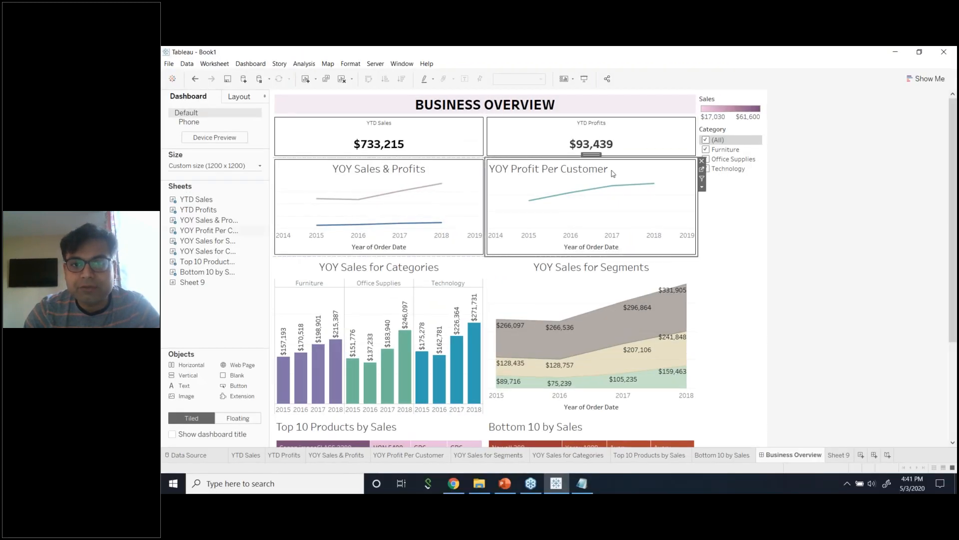
Centre-align the YOY Profit Per Customer title.
double_click(625, 170)
key(ctrl+a)
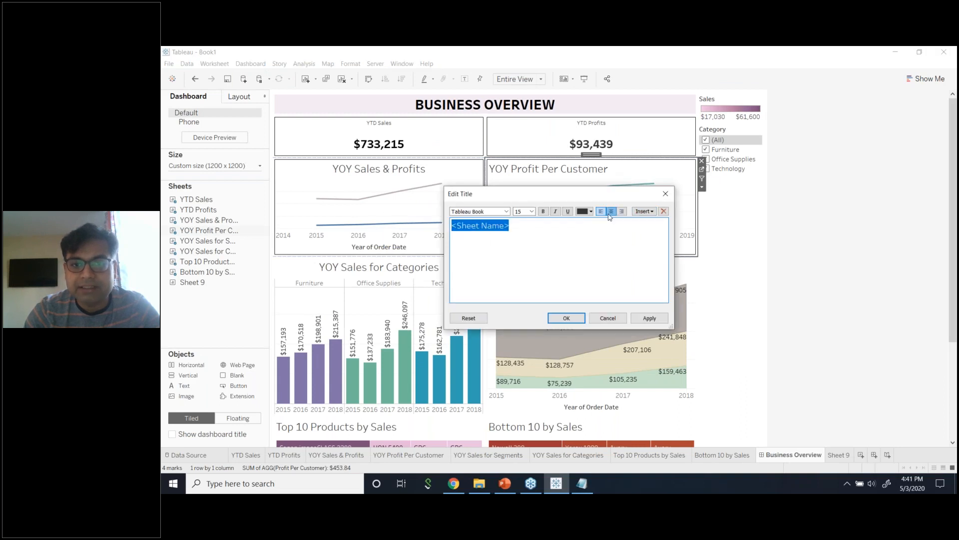
click(611, 211)
click(650, 318)
click(566, 318)
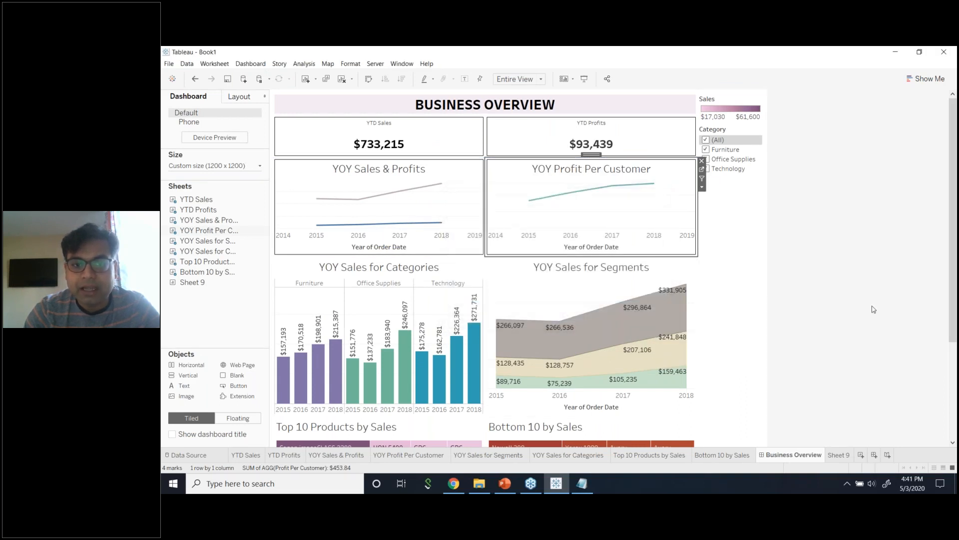
click(872, 311)
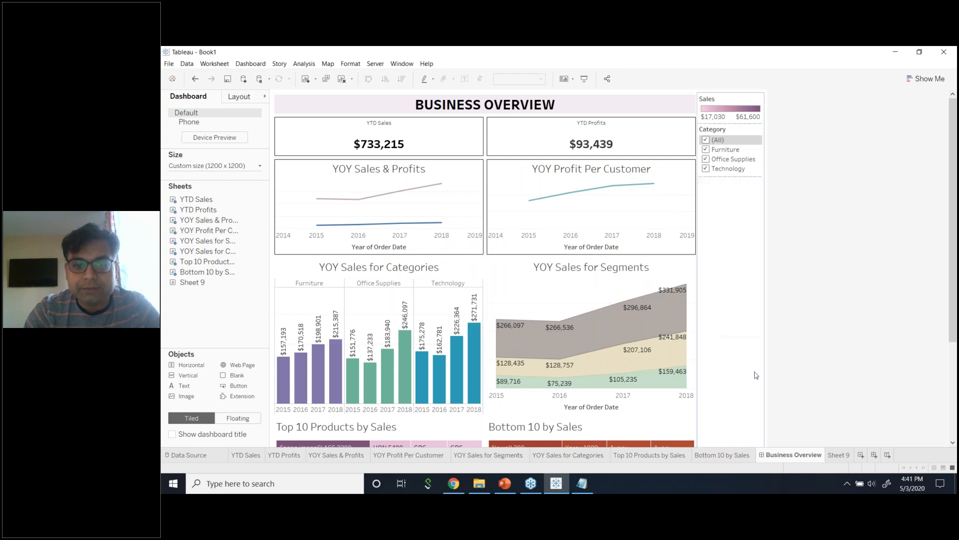
scroll(674, 304, down, 1)
Centre-align the Bottom 10 by Sales title.
double_click(619, 407)
drag(578, 257, 396, 207)
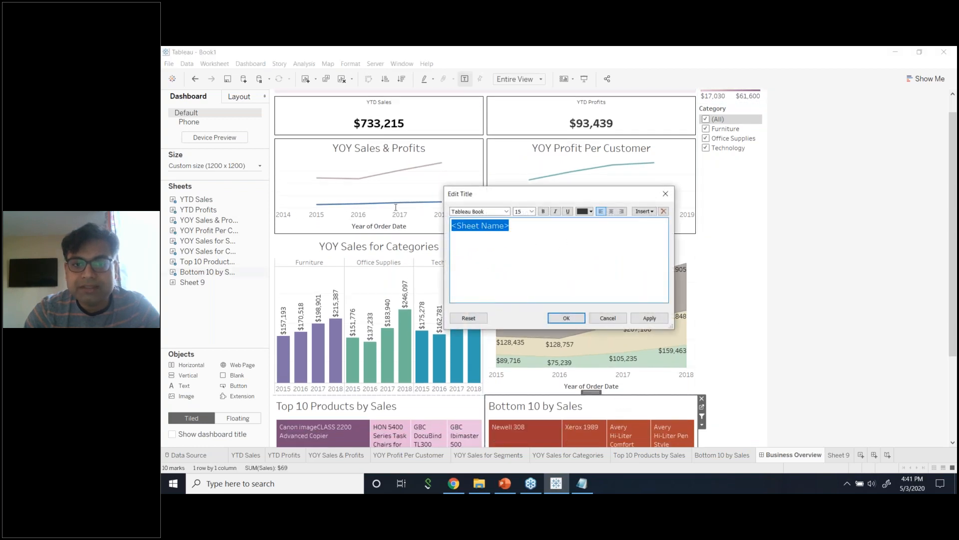
click(611, 211)
click(649, 317)
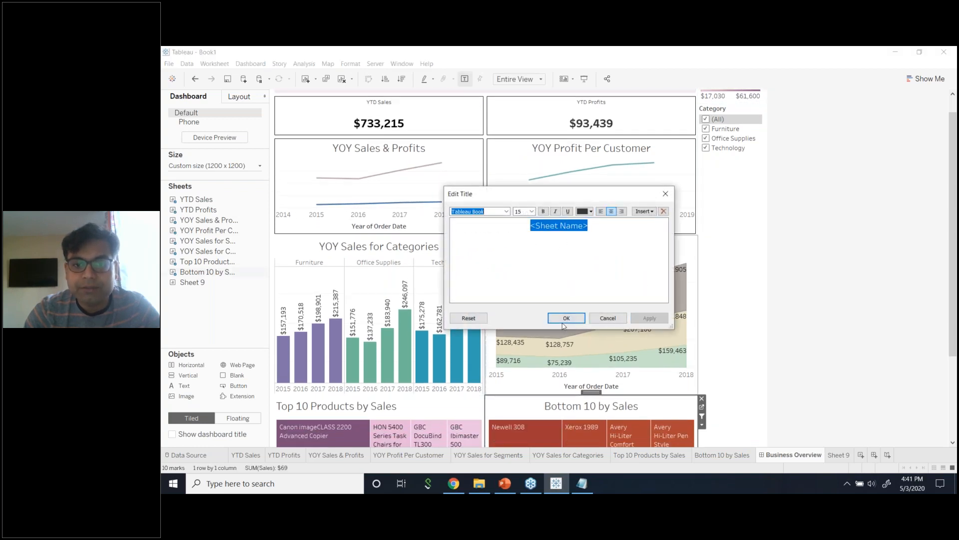
click(566, 317)
Centre-align the Top 10 Products by Sales title and review the dashboard.
double_click(382, 404)
drag(567, 250, 452, 223)
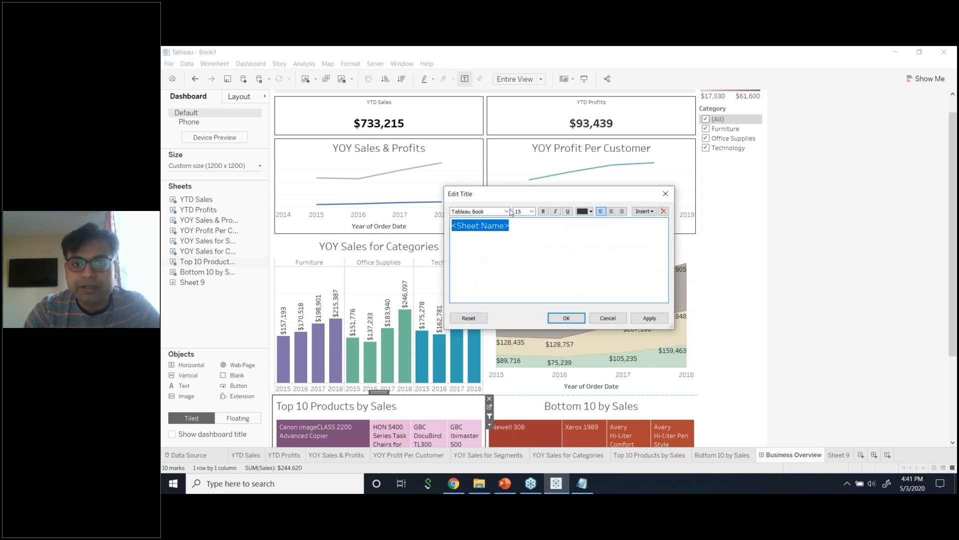
click(611, 212)
click(649, 317)
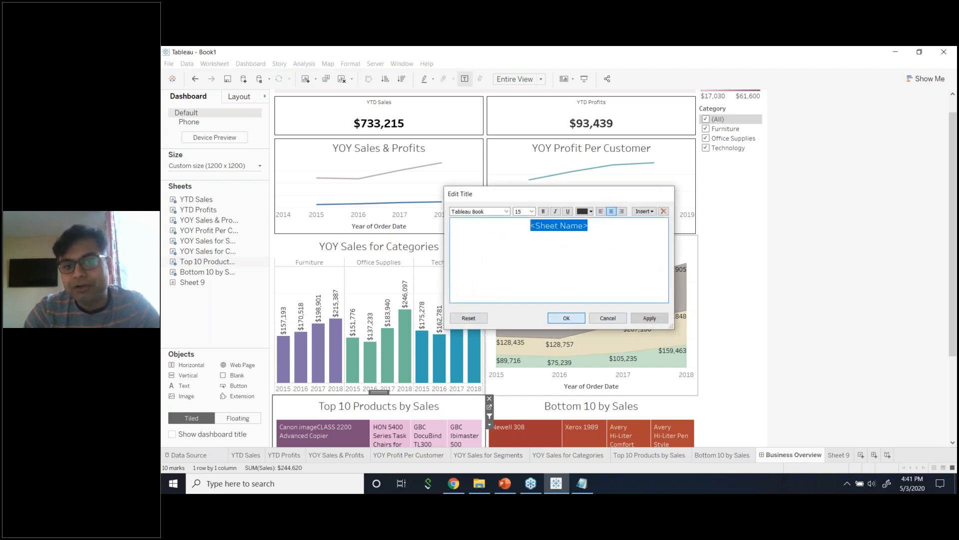
click(566, 318)
click(898, 295)
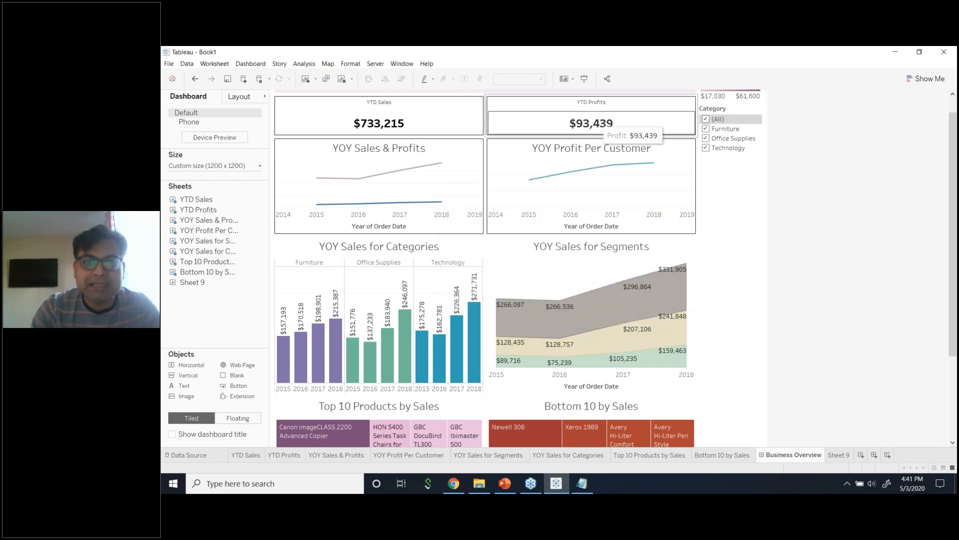
scroll(822, 278, up, 2)
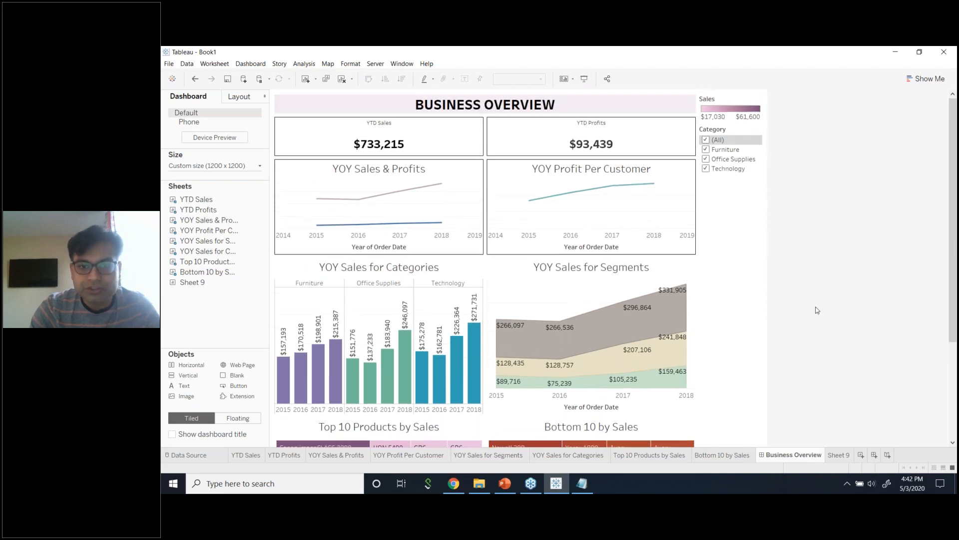
scroll(817, 311, down, 3)
scroll(817, 311, down, 3)
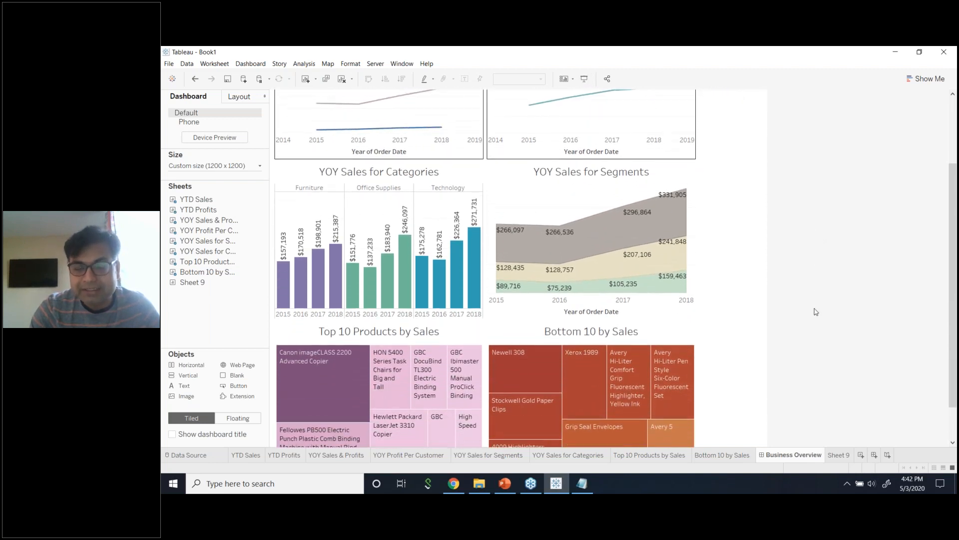
scroll(815, 310, up, 2)
scroll(816, 310, up, 3)
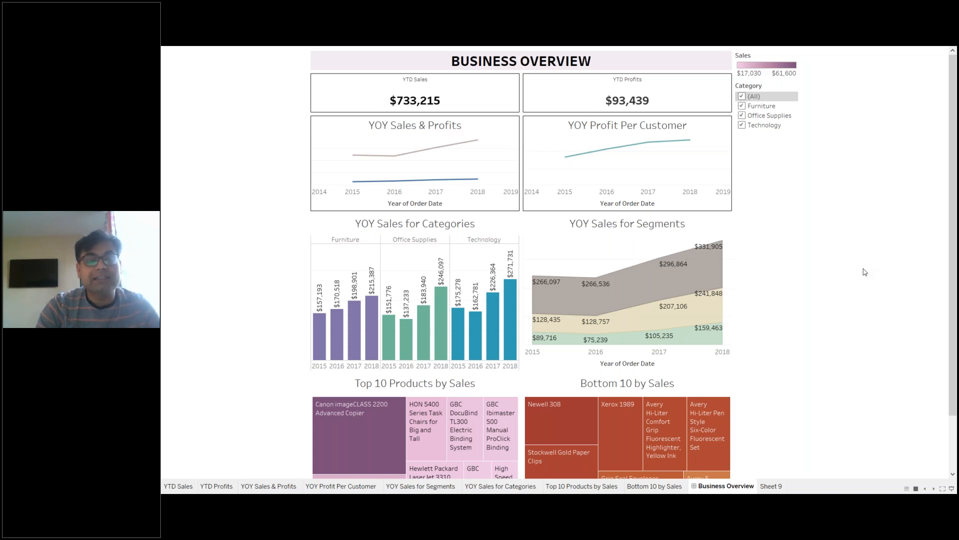
Exit presentation mode and check the BUSINESS OVERVIEW title block's layout properties.
key(Escape)
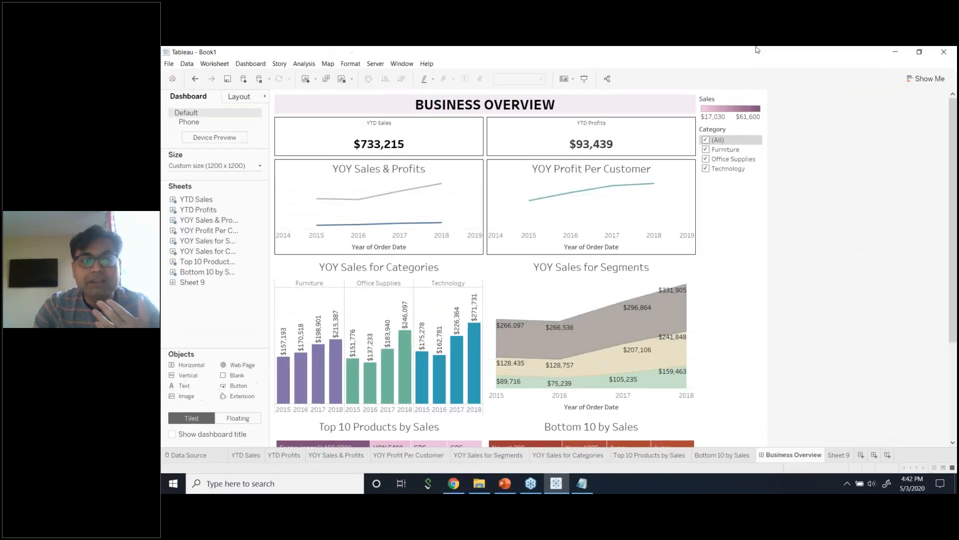
click(553, 106)
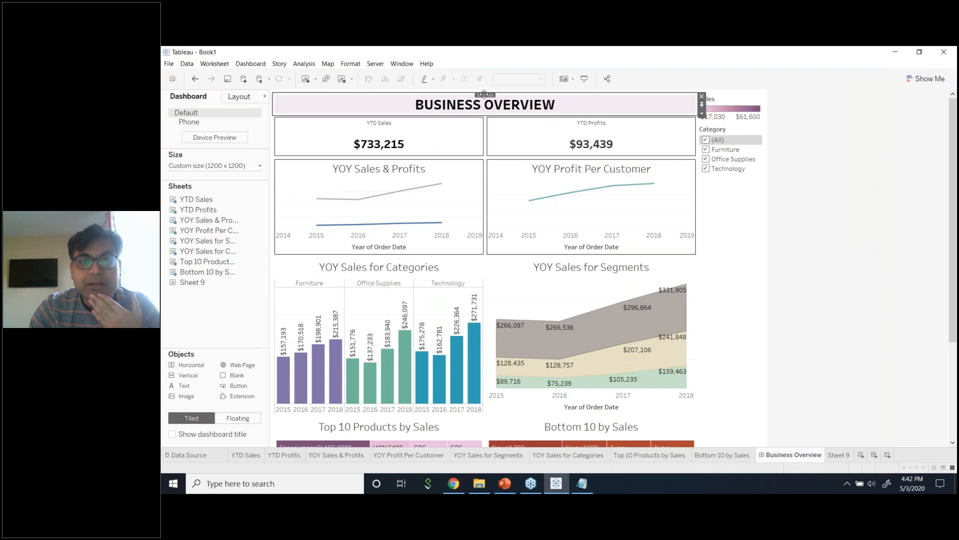
click(245, 99)
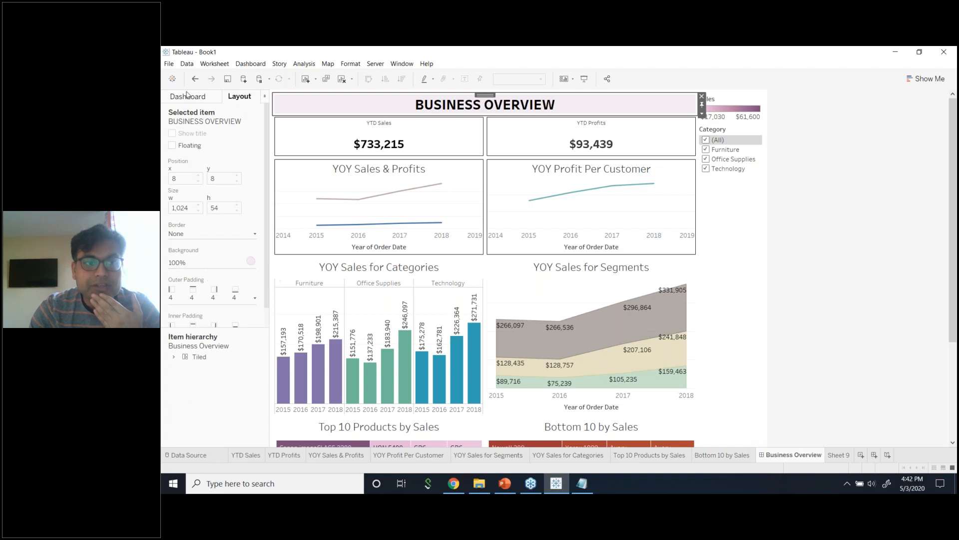
click(209, 98)
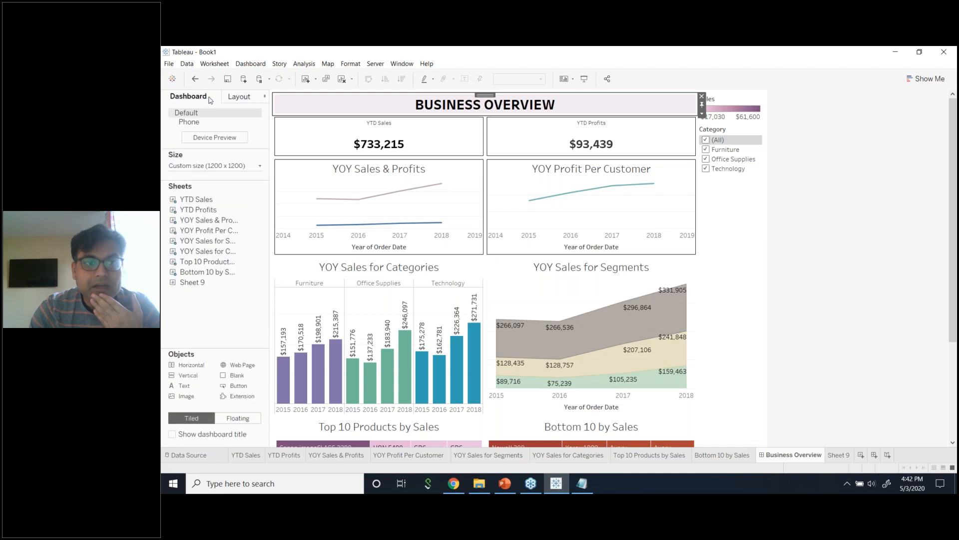
Open the Format Dashboard pane from the Dashboard menu.
click(229, 167)
click(229, 168)
click(258, 62)
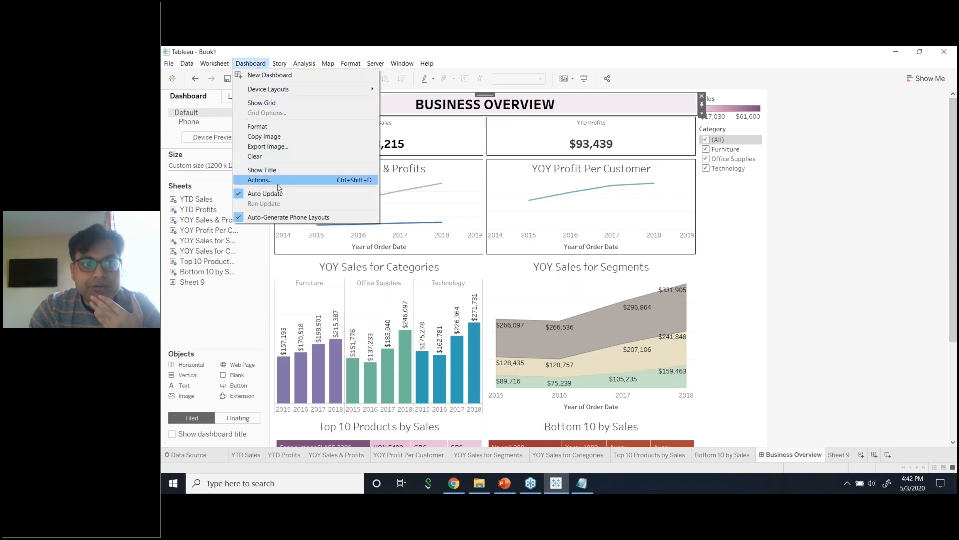
click(280, 126)
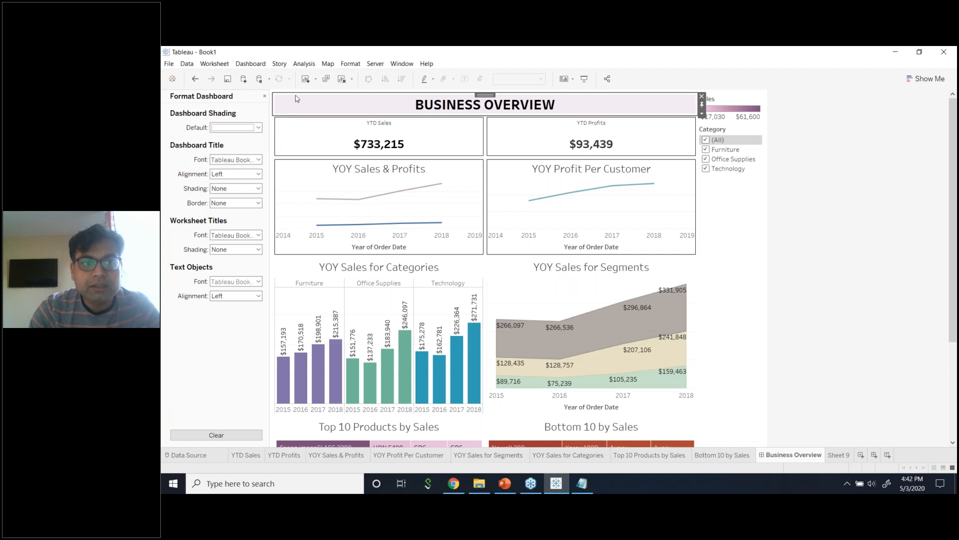
After trying black and peach, set Dashboard Shading to light grey and preview in Presentation Mode.
click(256, 63)
click(191, 140)
click(234, 128)
click(216, 151)
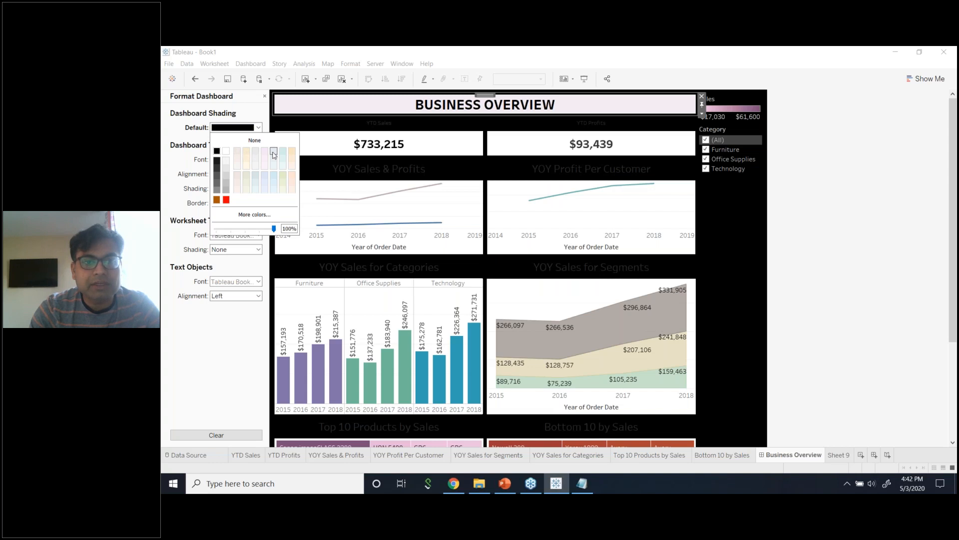
click(274, 155)
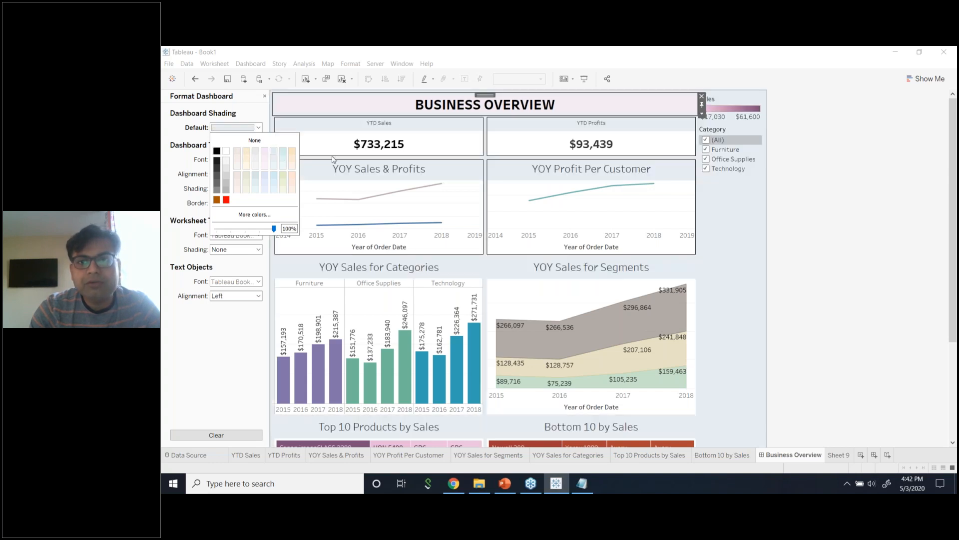
click(826, 155)
click(256, 128)
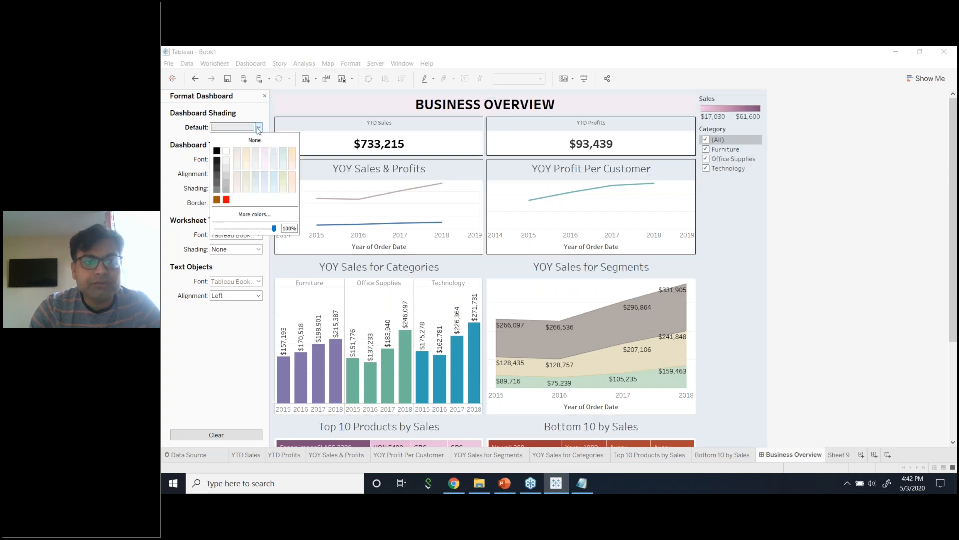
click(291, 158)
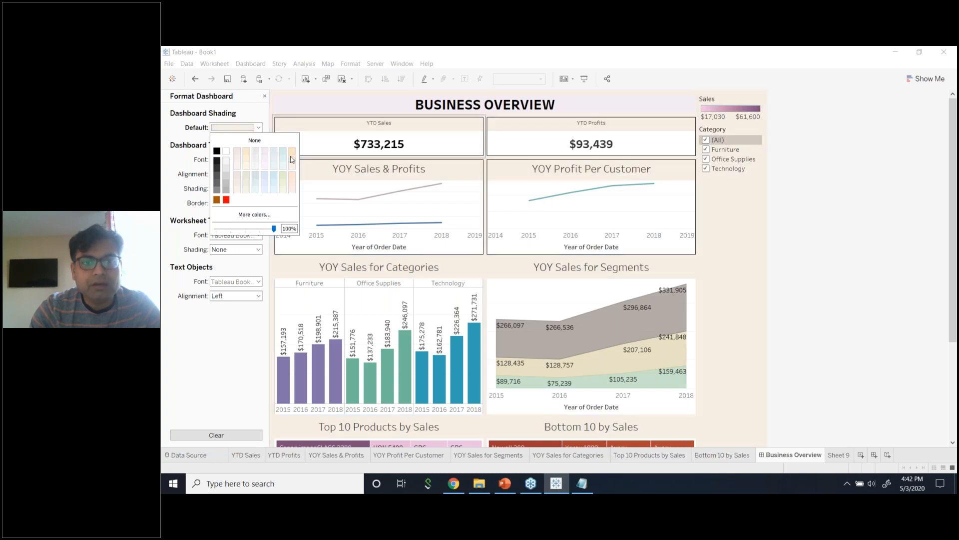
click(226, 168)
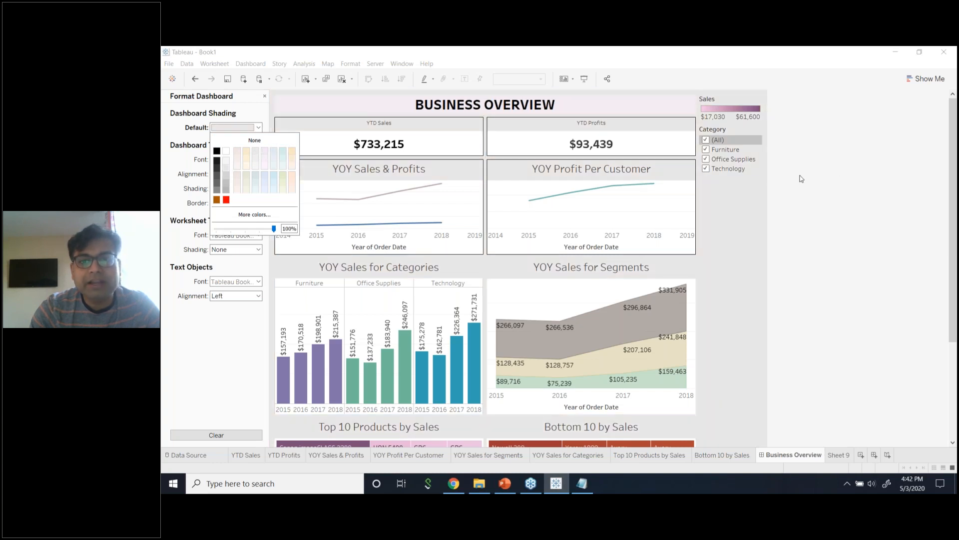
click(584, 79)
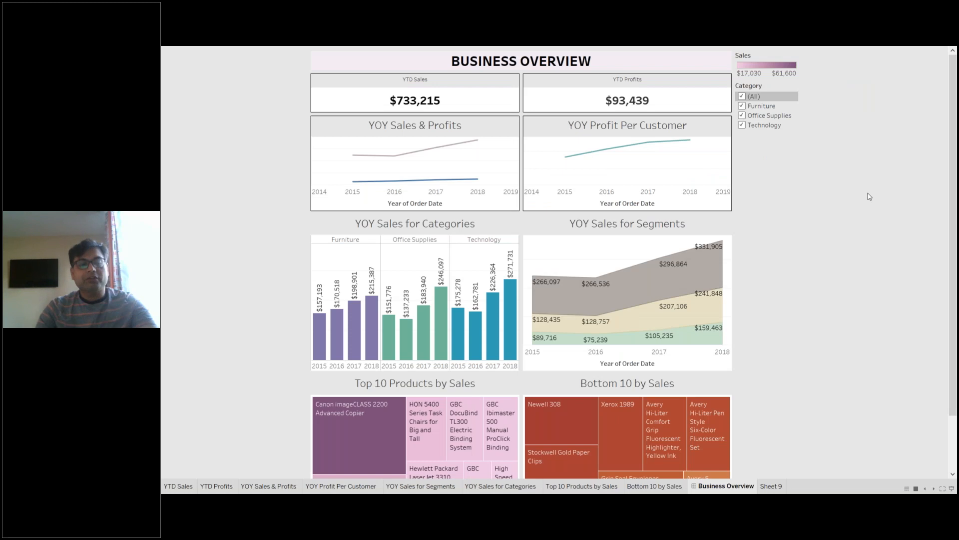
After trying light blue and pale pink, set Worksheet Titles shading to None and close Format Dashboard.
key(Escape)
click(243, 63)
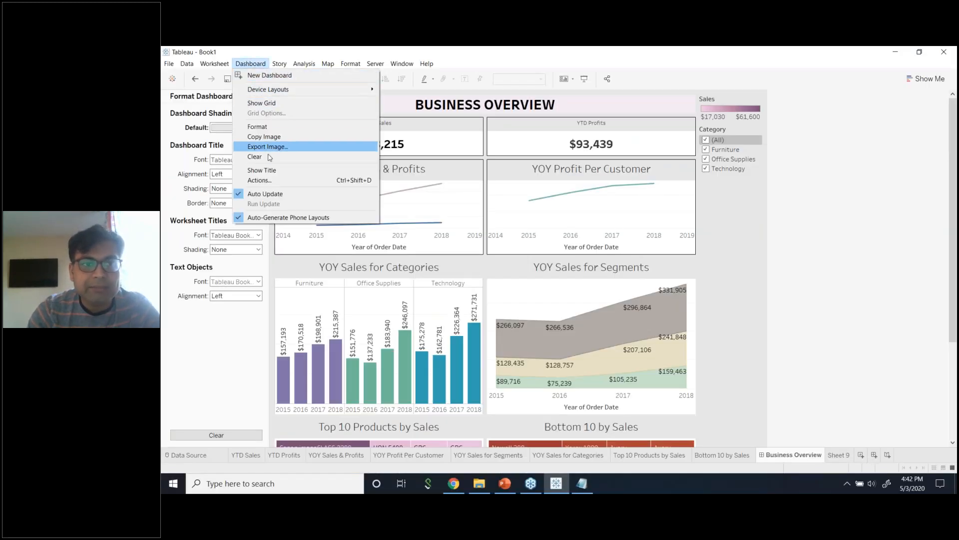
click(849, 169)
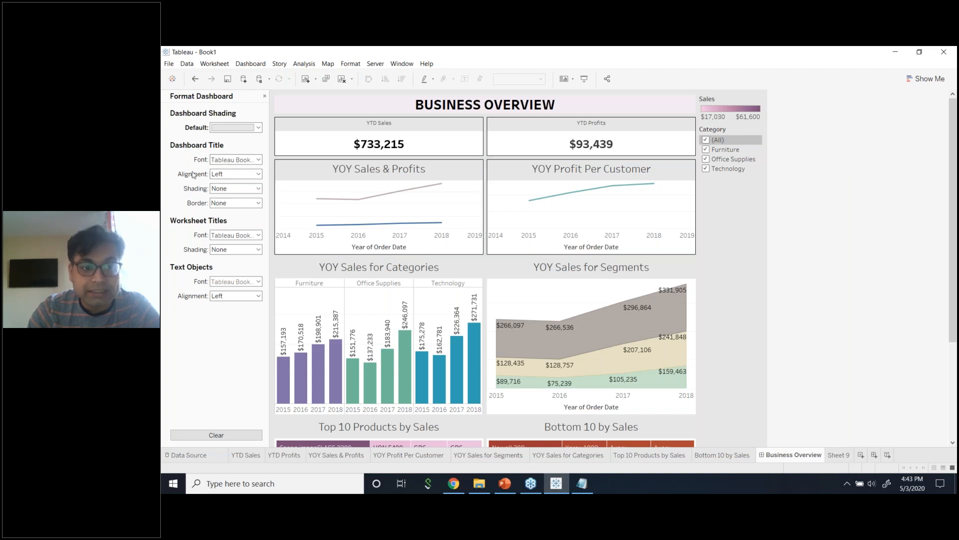
click(233, 250)
click(250, 64)
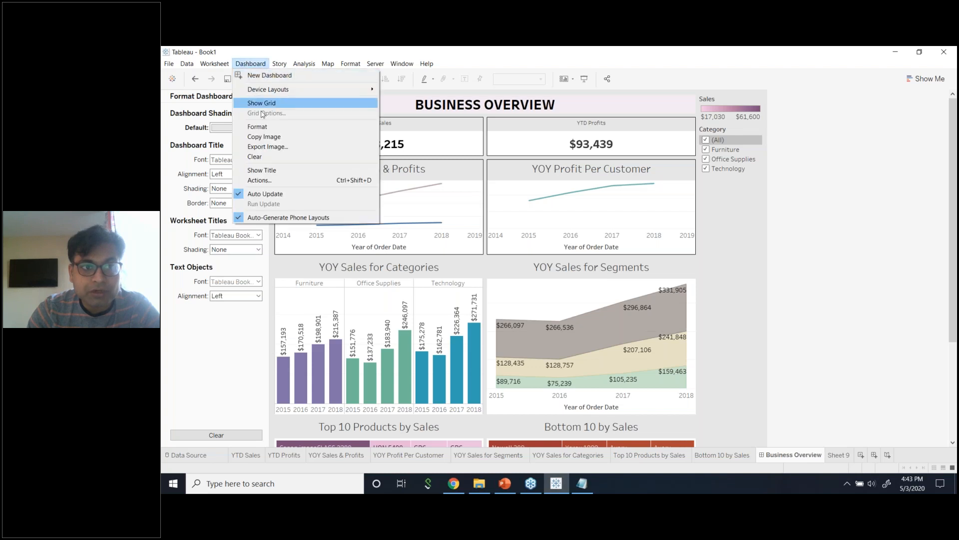
click(180, 351)
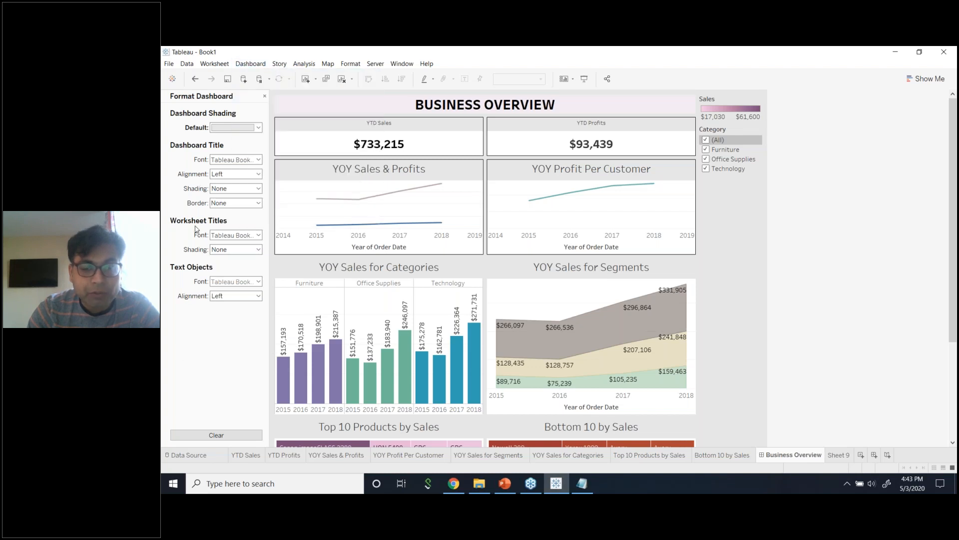
click(229, 250)
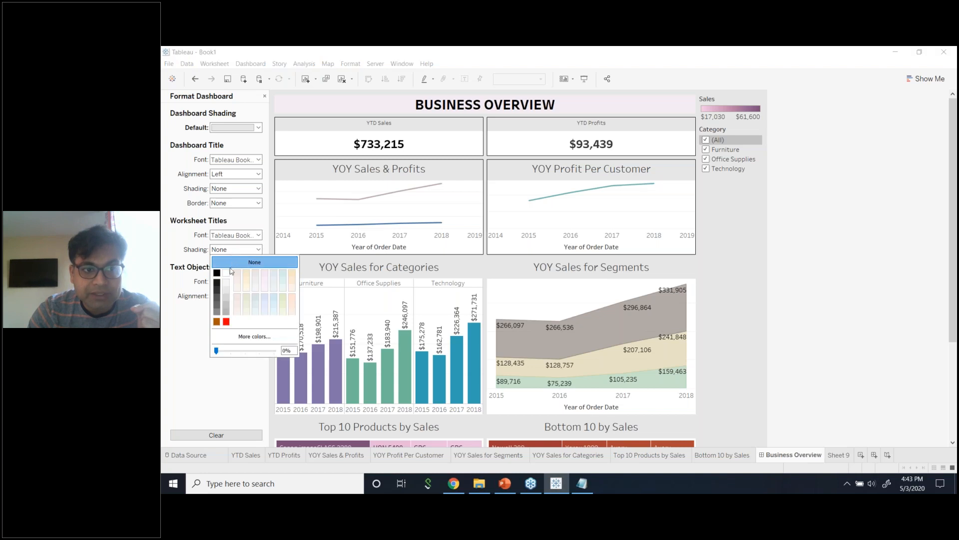
click(282, 274)
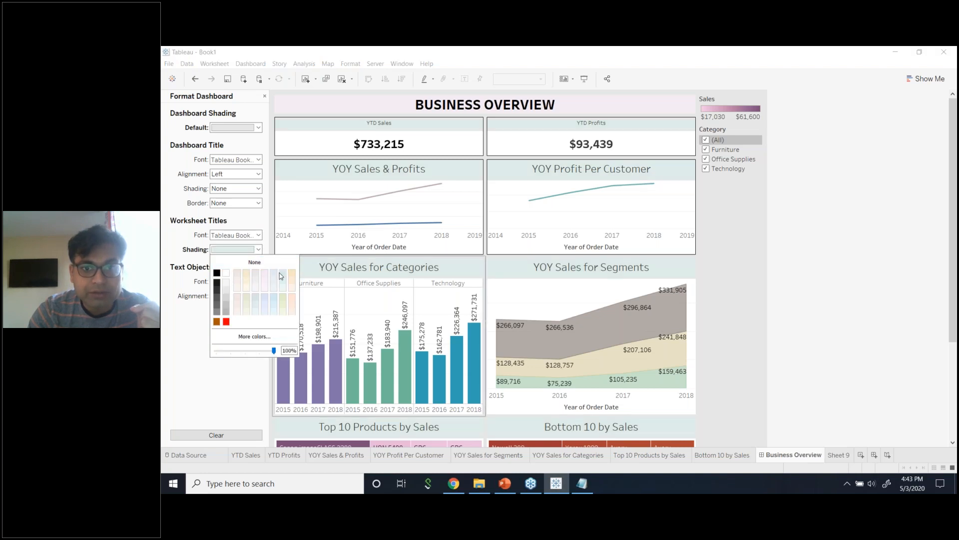
click(265, 275)
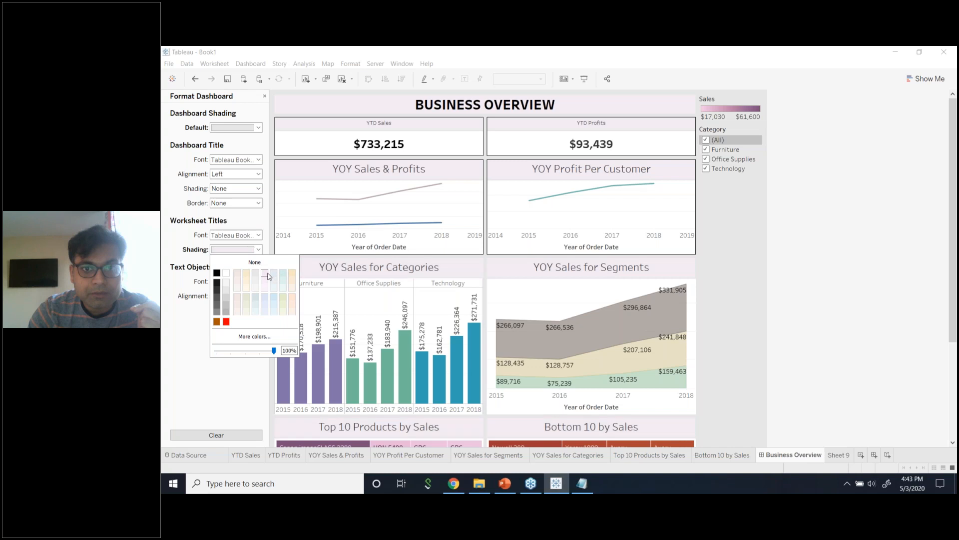
click(254, 262)
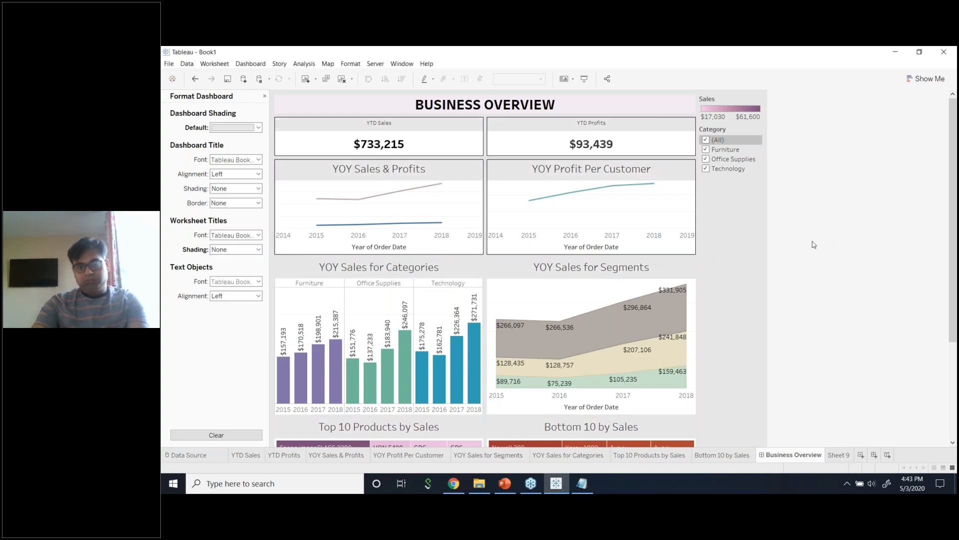
click(264, 96)
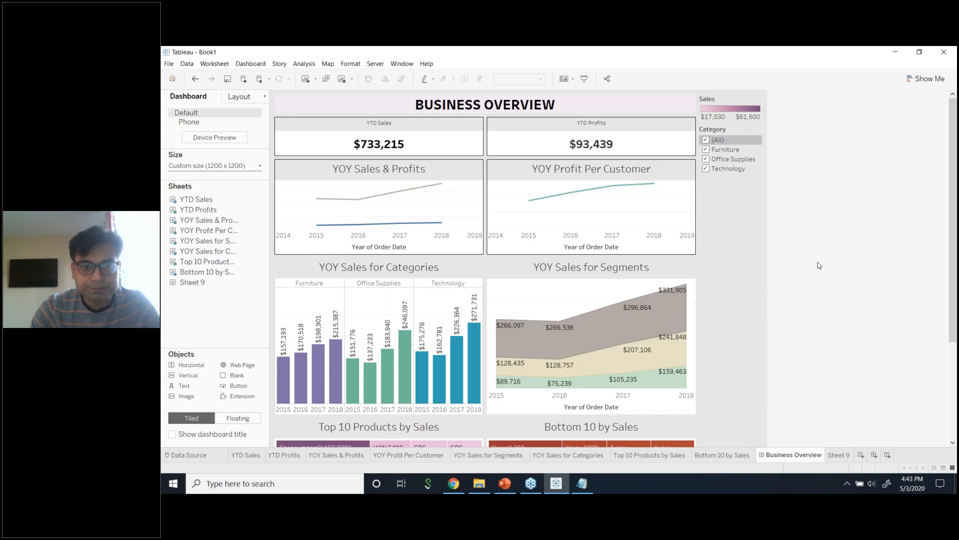
Open and close Server > Sign In, then bring up the Server > Tableau Public submenu.
click(411, 270)
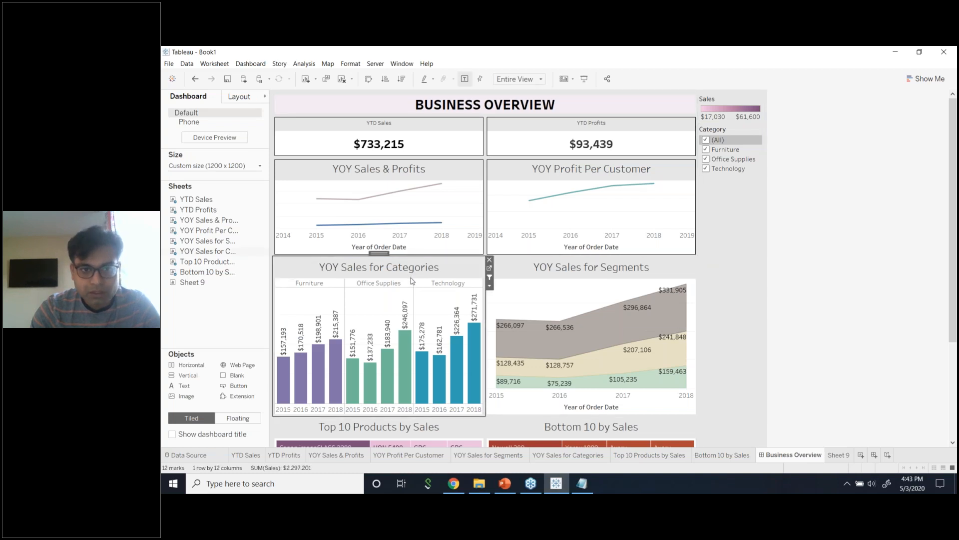
click(848, 286)
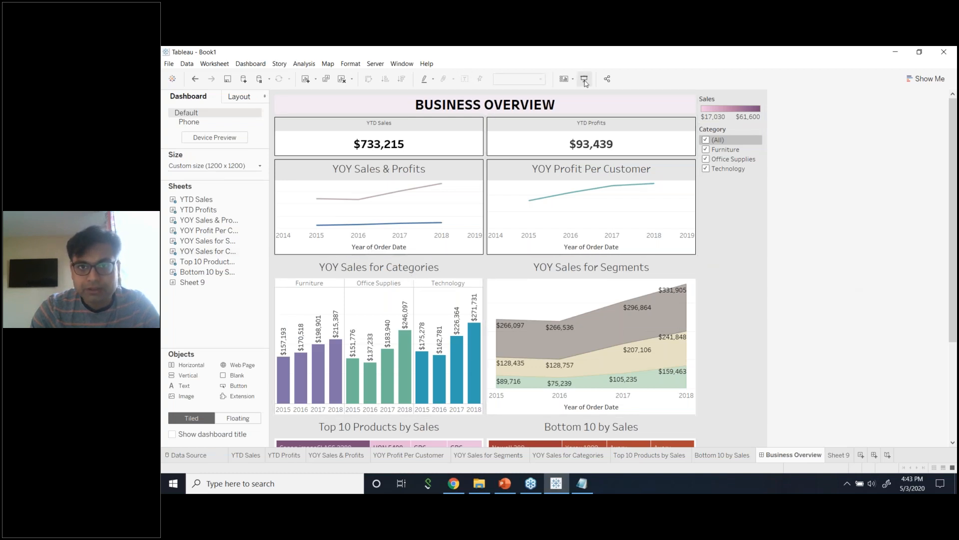
click(261, 65)
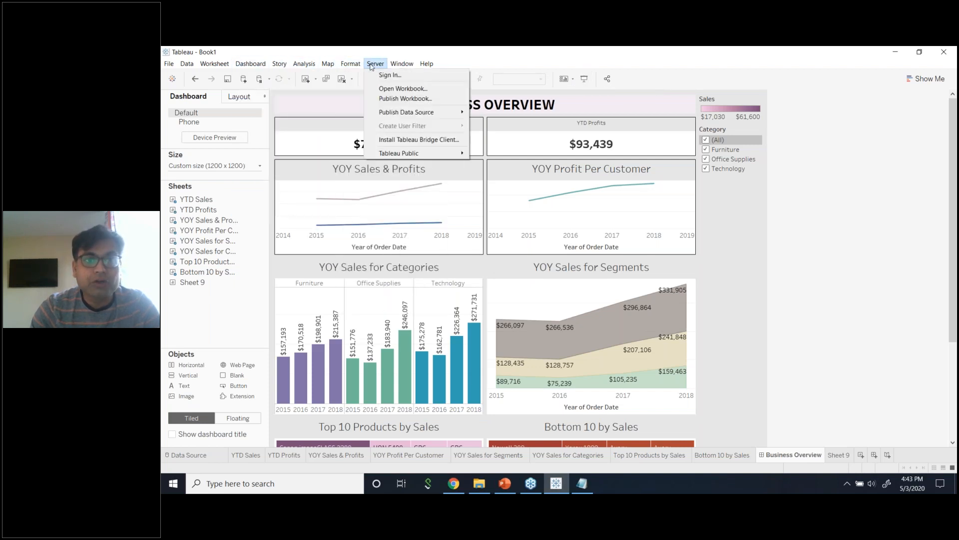
click(385, 74)
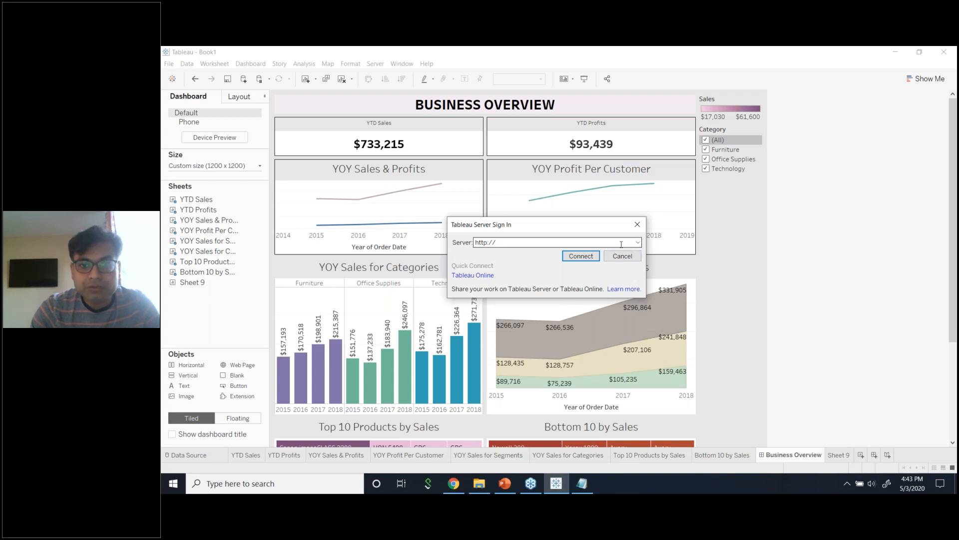
click(638, 224)
click(375, 63)
mouse_move(429, 155)
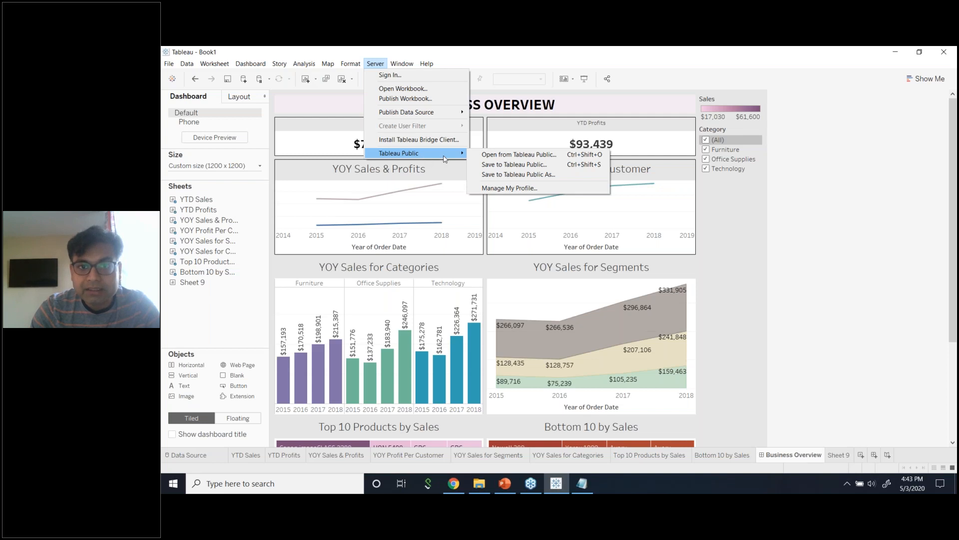
Choose Save to Tableau Public, sign in with the account email and password, and dismiss the extract-required error.
click(507, 169)
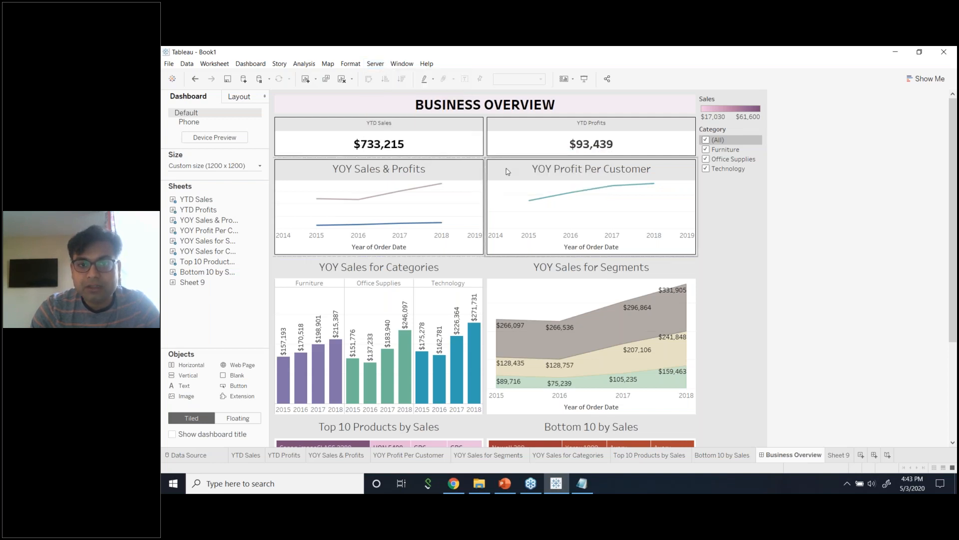
click(531, 224)
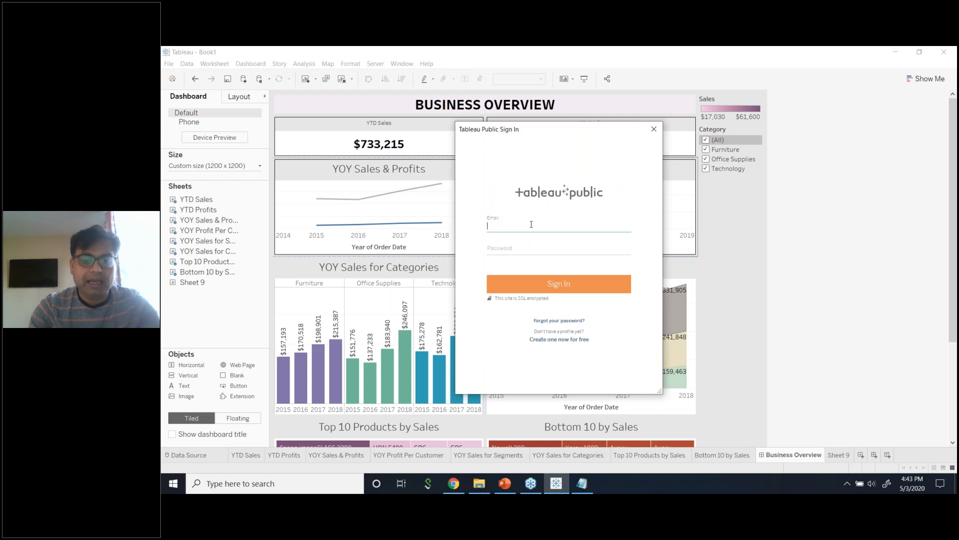
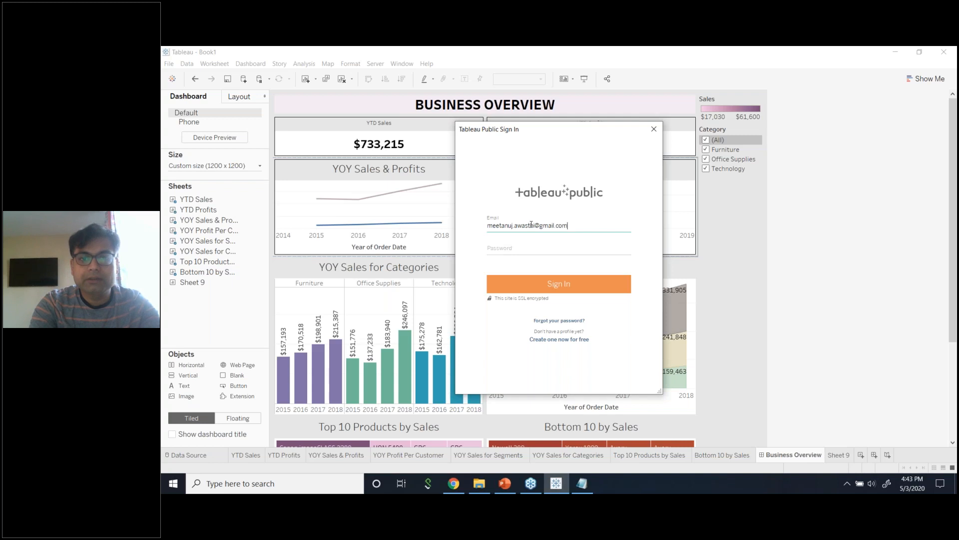
key(Tab)
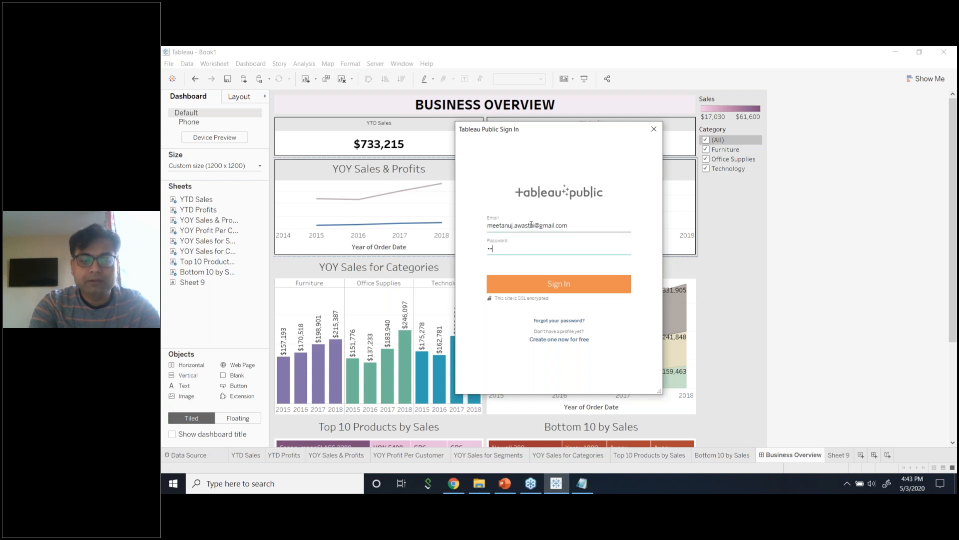
text(•)
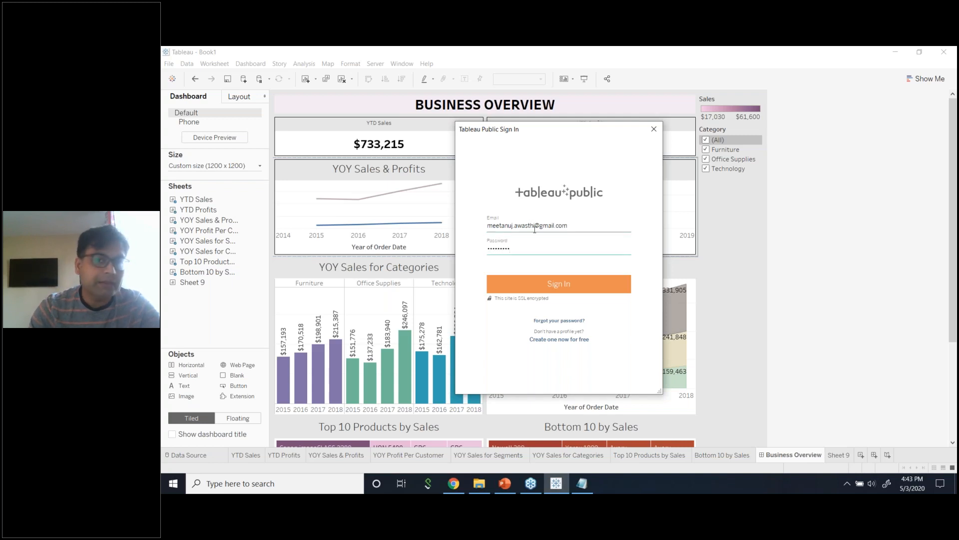
click(556, 284)
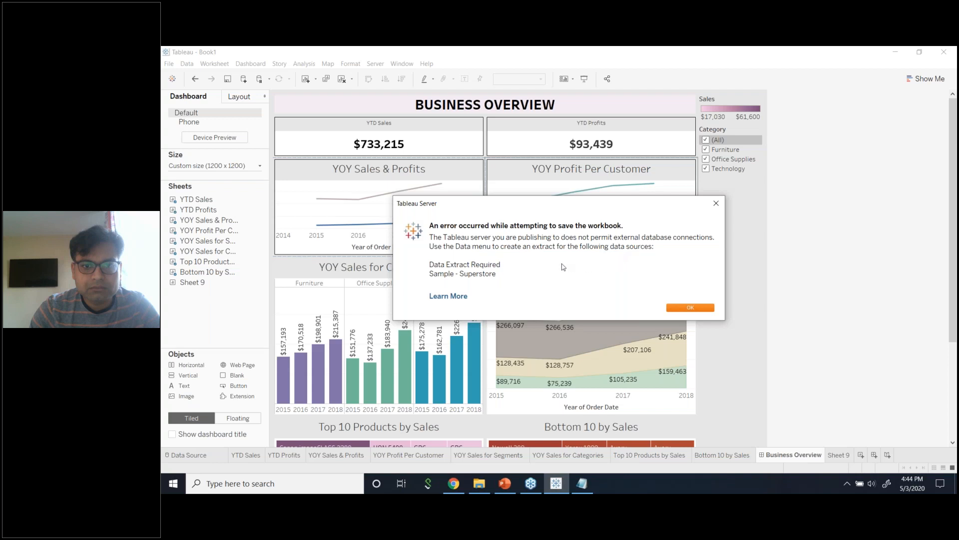
click(699, 308)
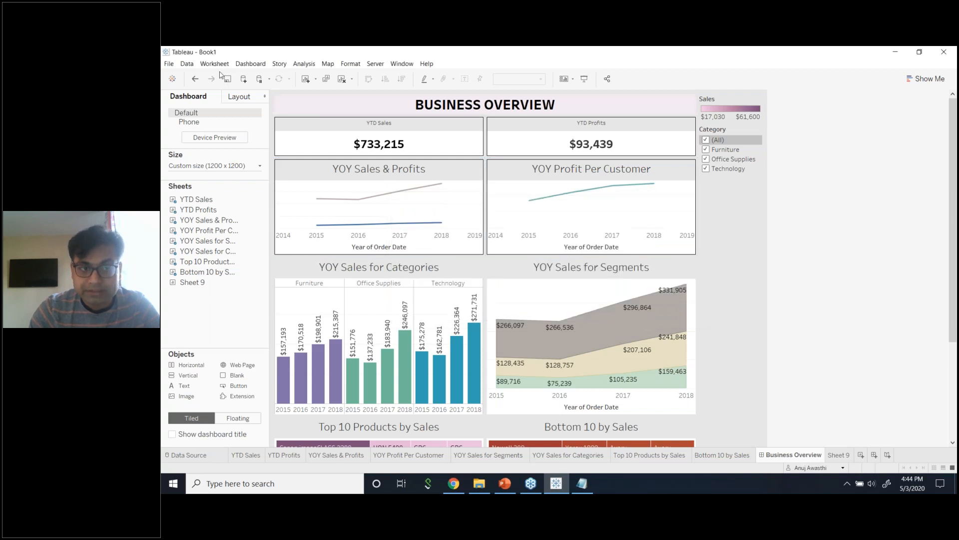
Check the Data > Sample - Superstore submenu, then present the Business Overview dashboard full-screen.
click(187, 64)
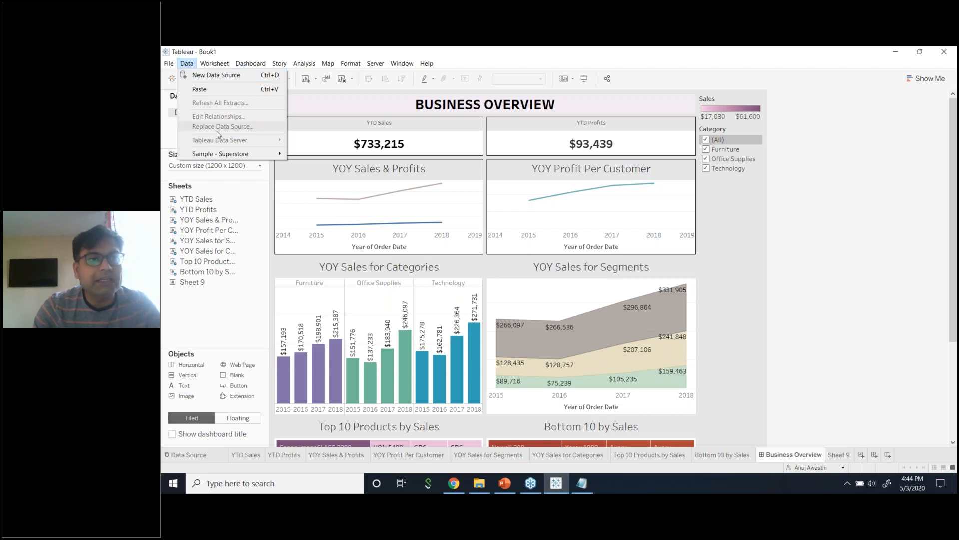
mouse_move(222, 157)
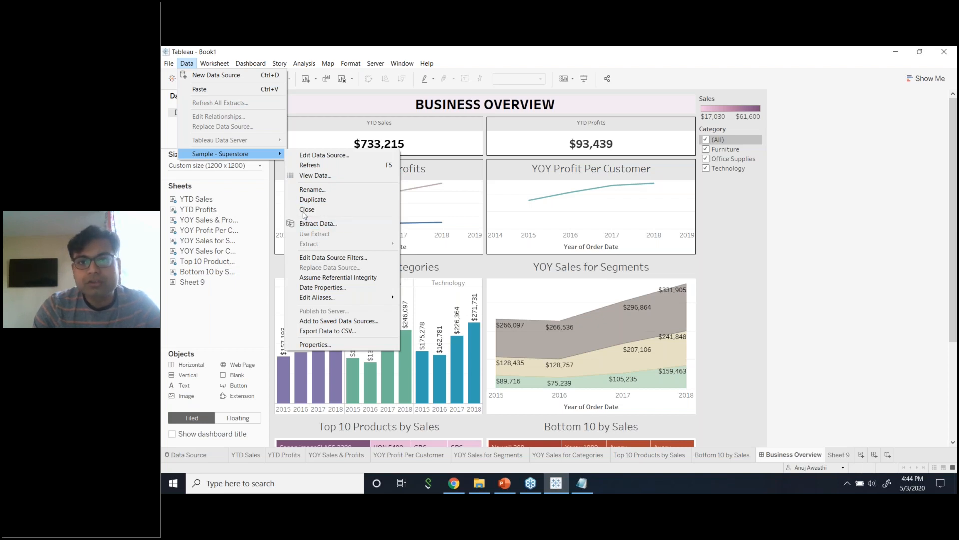
click(844, 207)
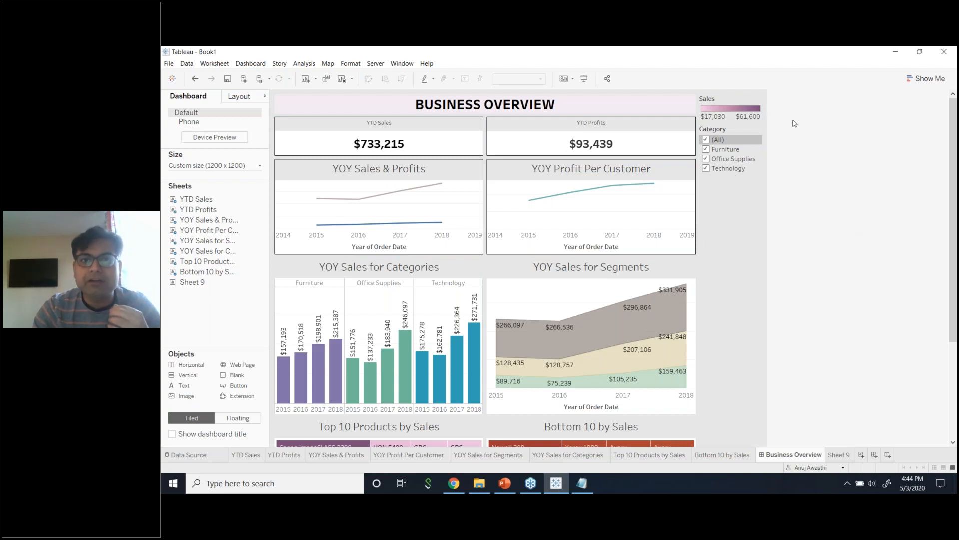
click(584, 78)
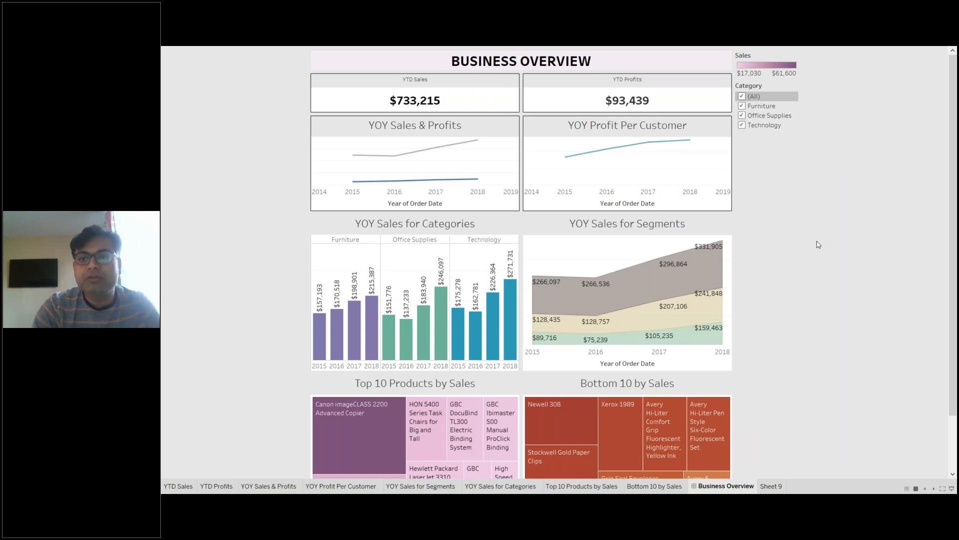
Exit full-screen presentation and scroll through the unfiltered Business Overview dashboard in the editing view.
key(Escape)
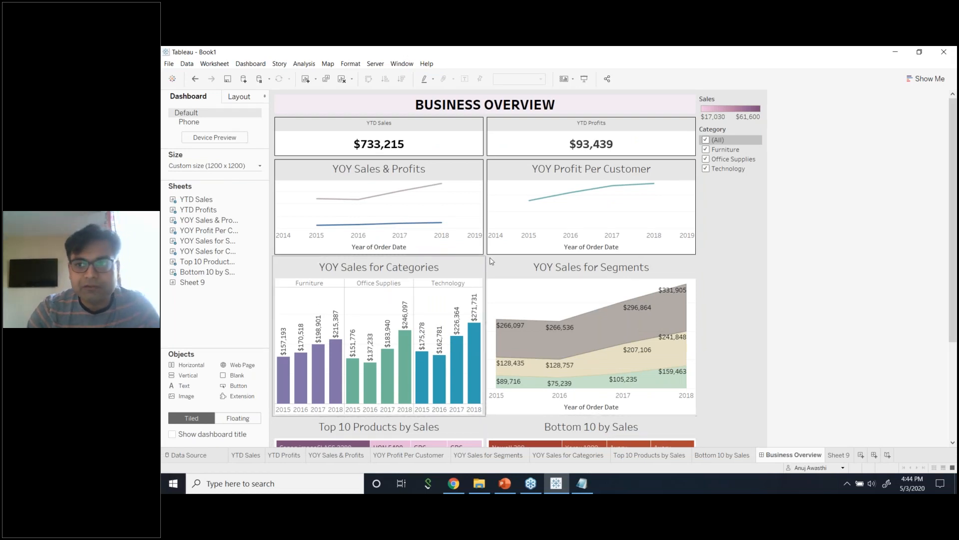
scroll(834, 353, down, 2)
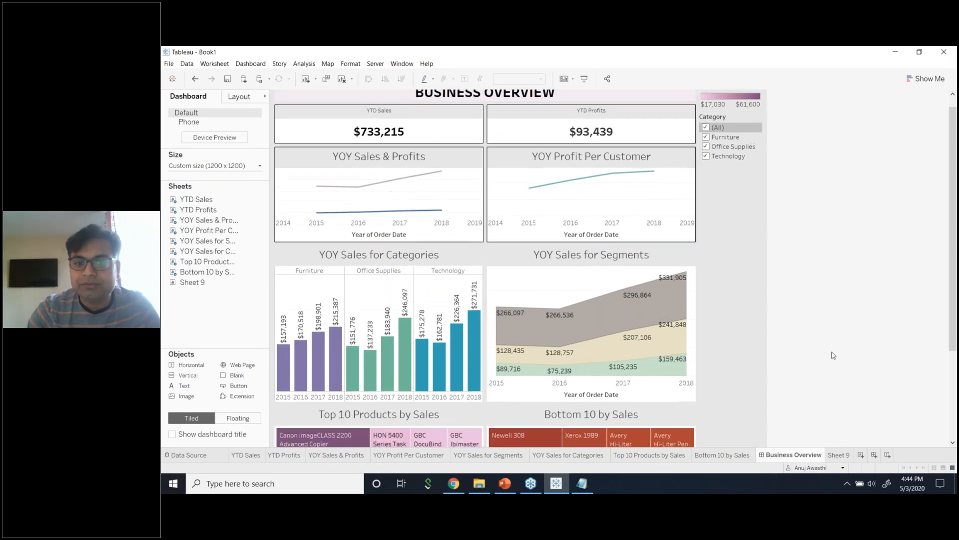
scroll(833, 353, down, 3)
scroll(833, 353, up, 2)
scroll(832, 353, up, 3)
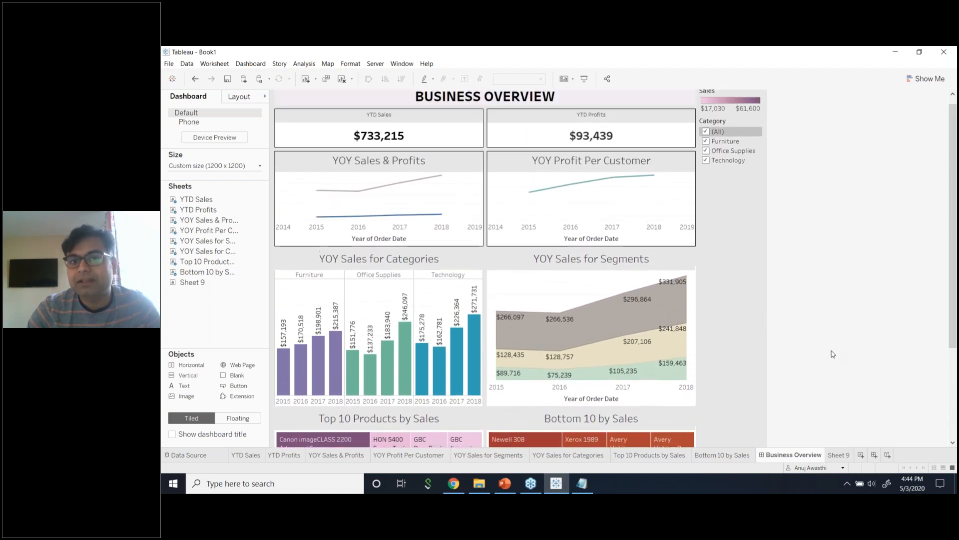
scroll(833, 354, down, 2)
scroll(831, 353, down, 4)
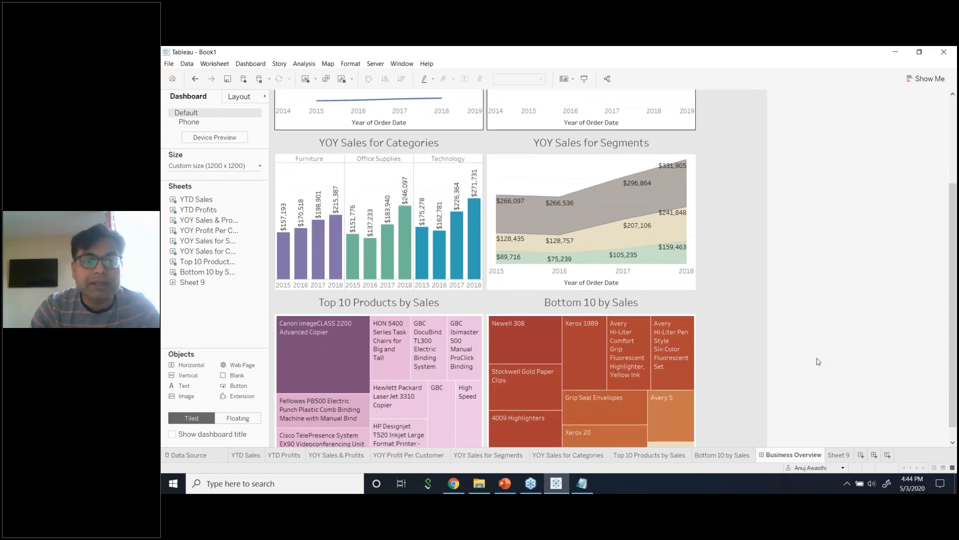
scroll(813, 369, down, 1)
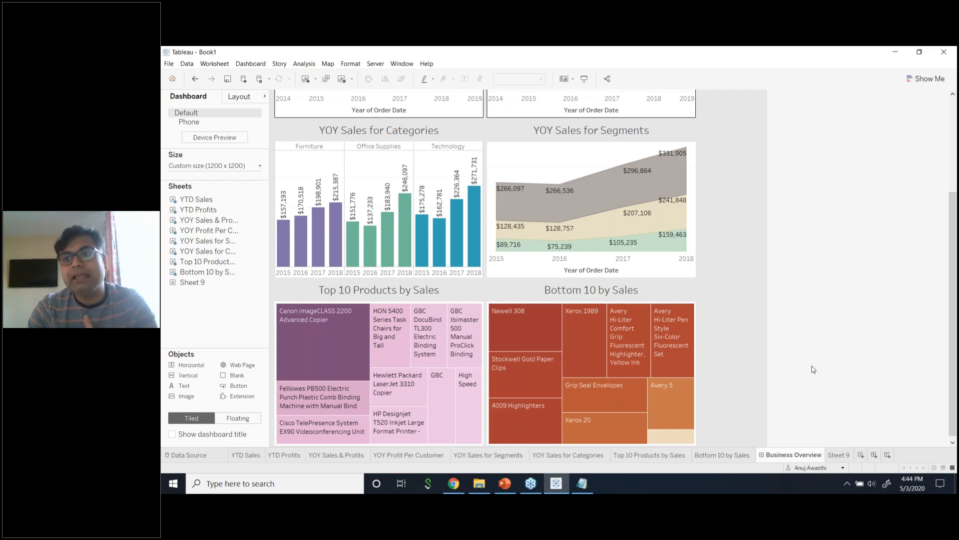
scroll(813, 370, up, 3)
scroll(811, 370, up, 8)
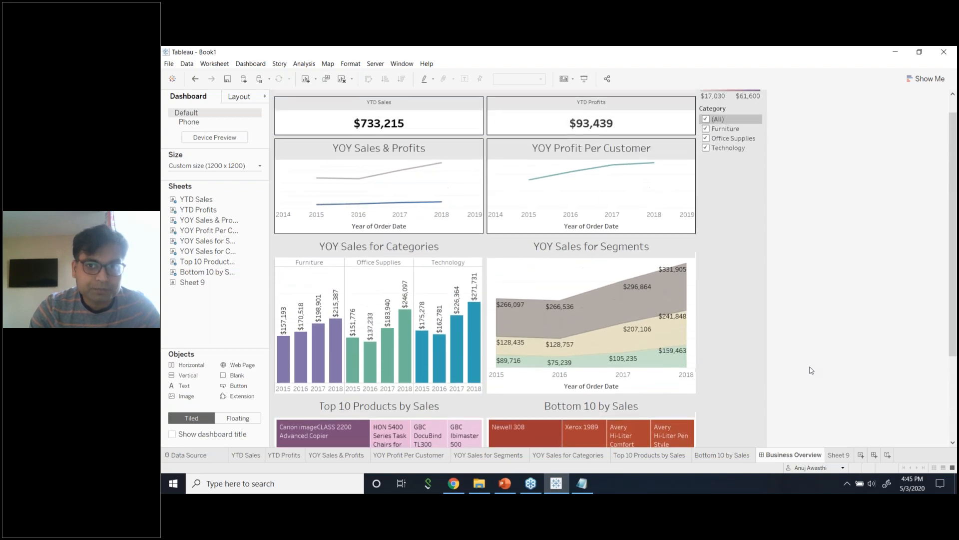
click(943, 73)
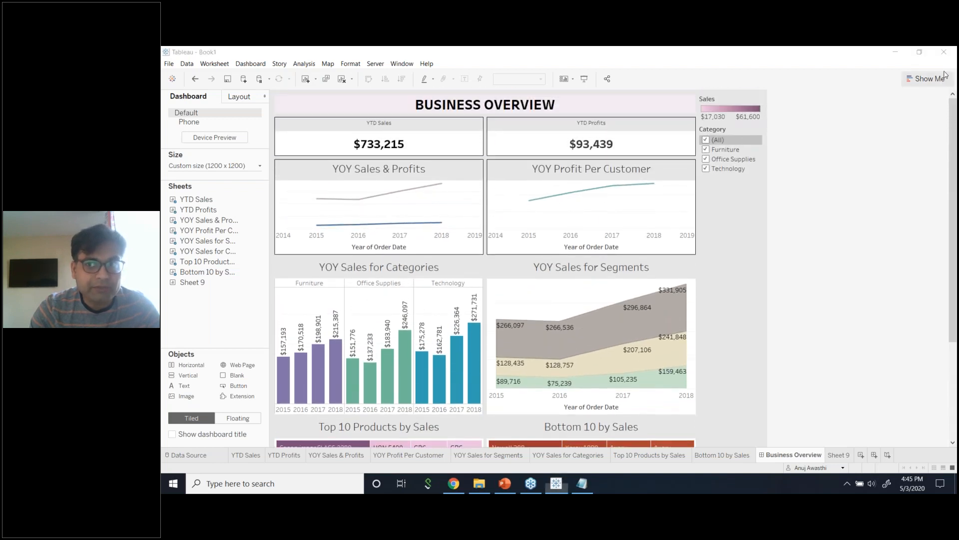
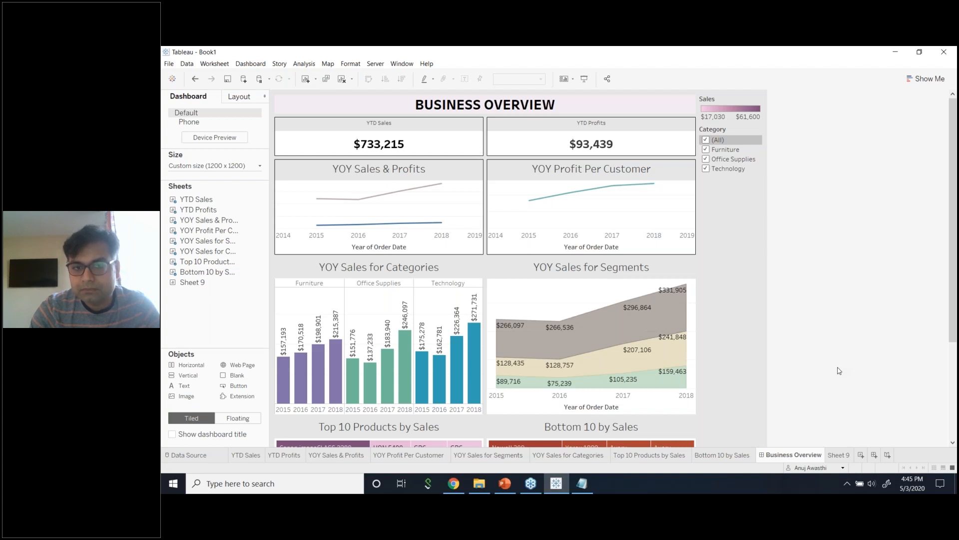
Start a new dashboard and fill it with a Vertical container.
click(874, 456)
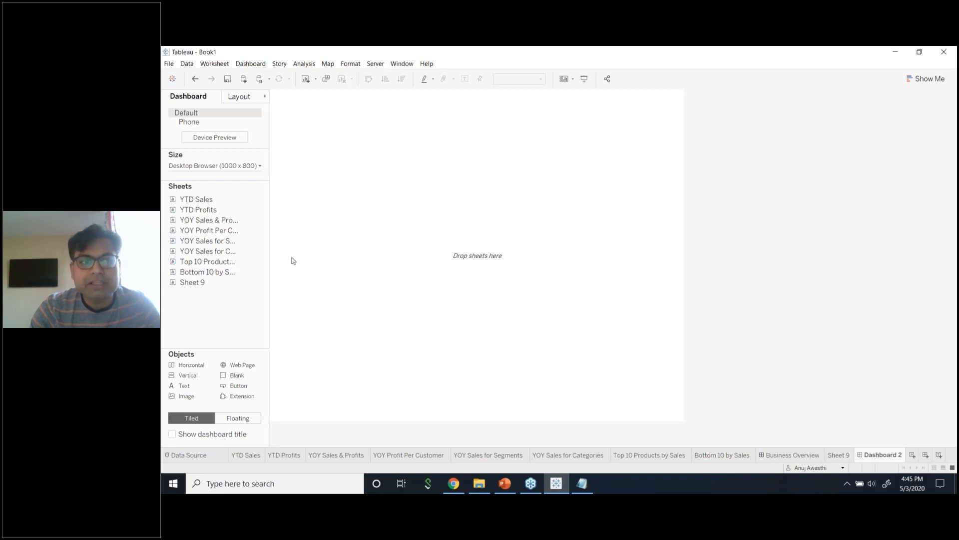
mouse_move(210, 199)
mouse_down()
mouse_move(333, 179)
mouse_move(205, 199)
mouse_up()
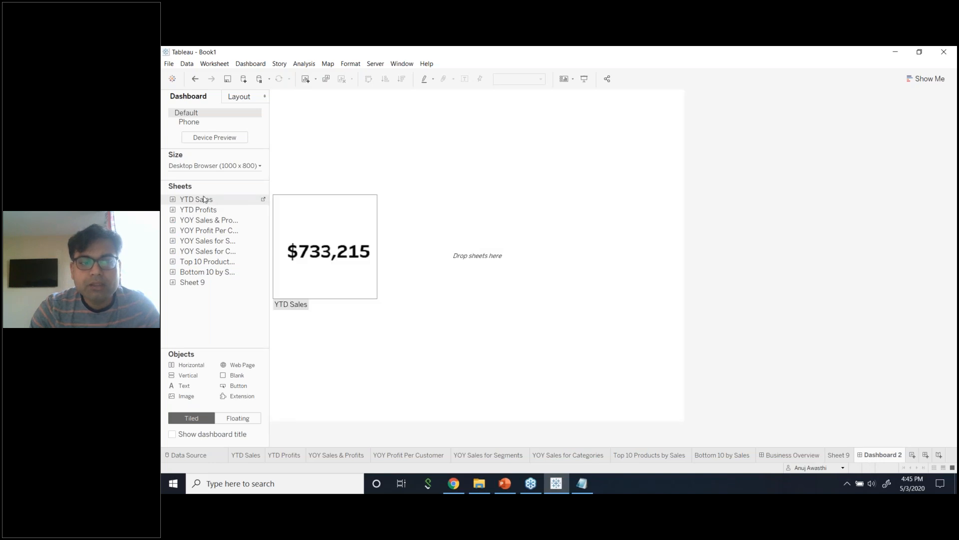
drag(197, 379, 385, 344)
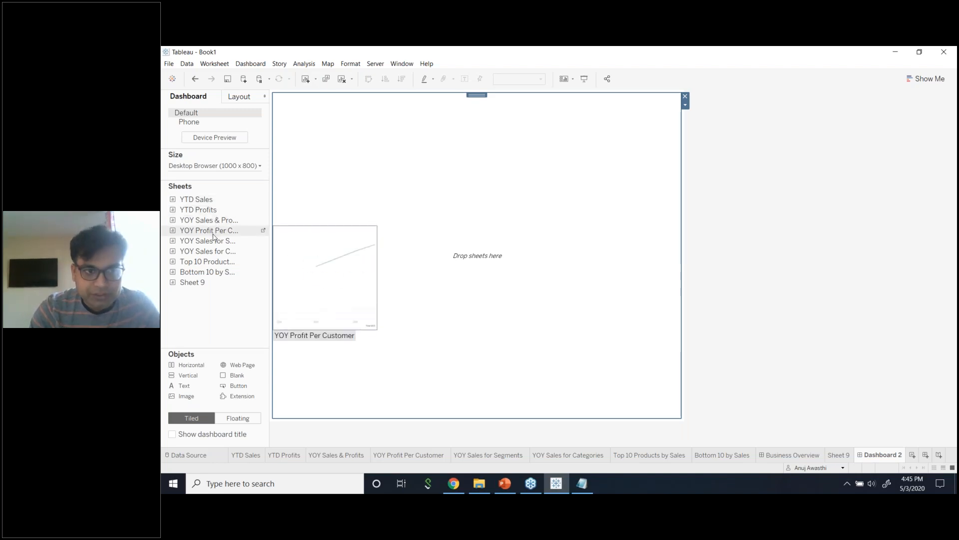
Stack YOY Sales & Profits, YOY Profit Per Customer and YOY Sales for Segments in the container.
drag(217, 220, 352, 228)
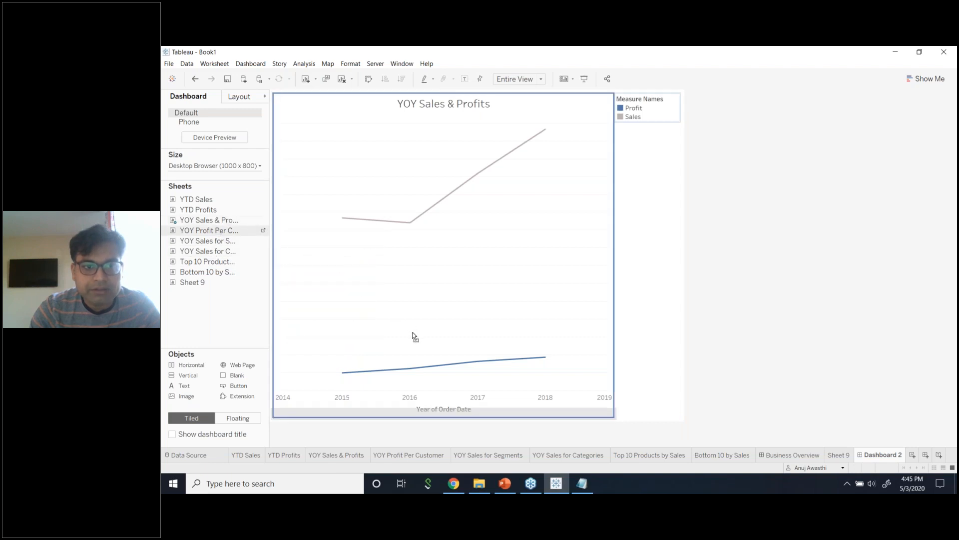
drag(413, 336, 413, 337)
drag(221, 245, 464, 376)
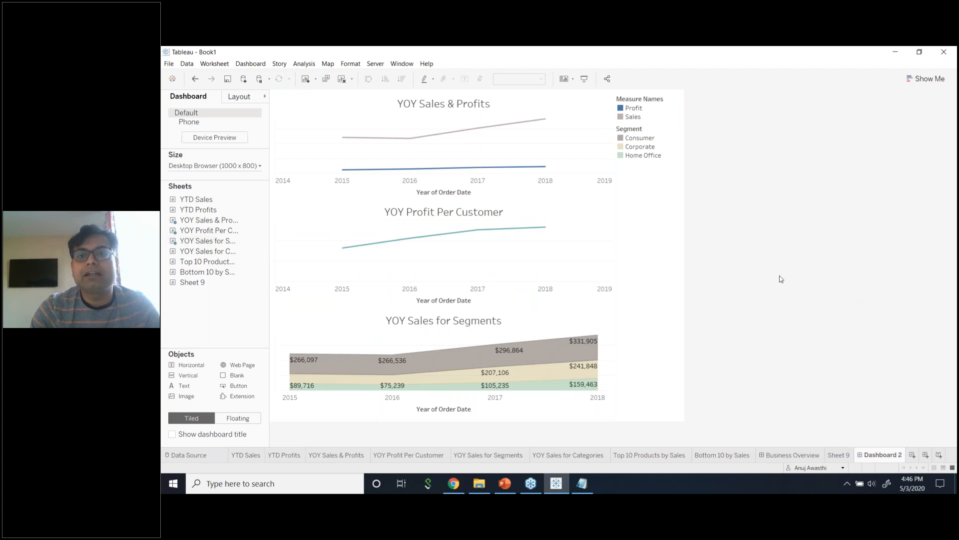
click(543, 323)
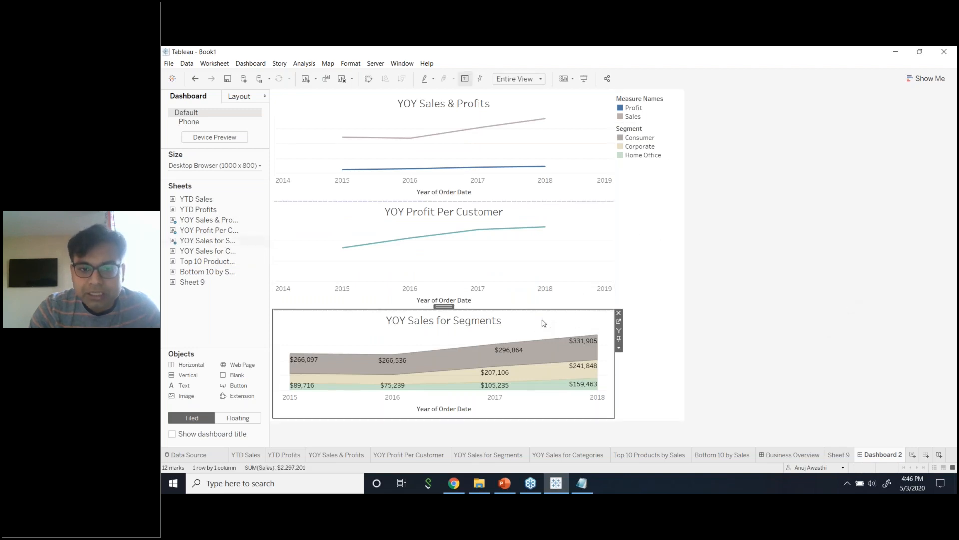
double_click(444, 307)
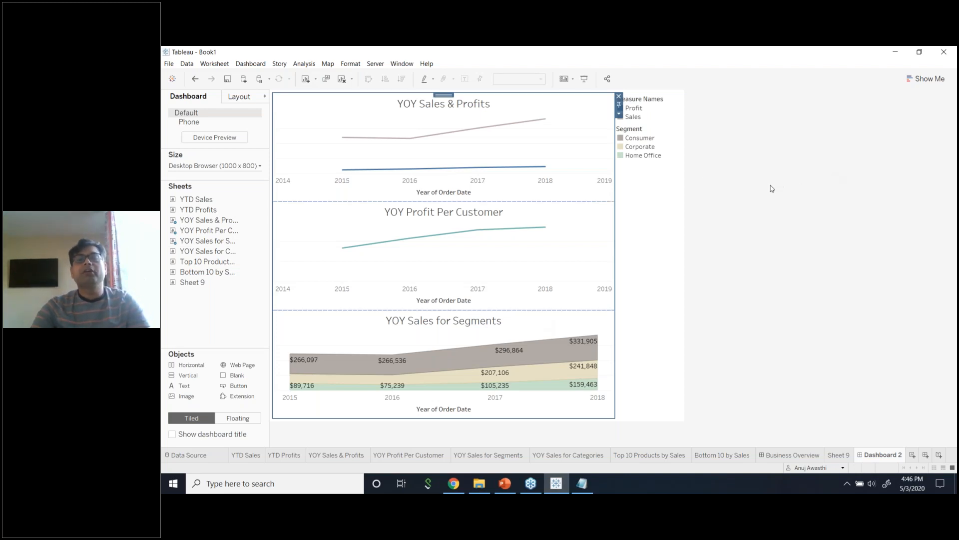
Insert a horizontal container above the charts and place YTD Sales in it.
click(620, 114)
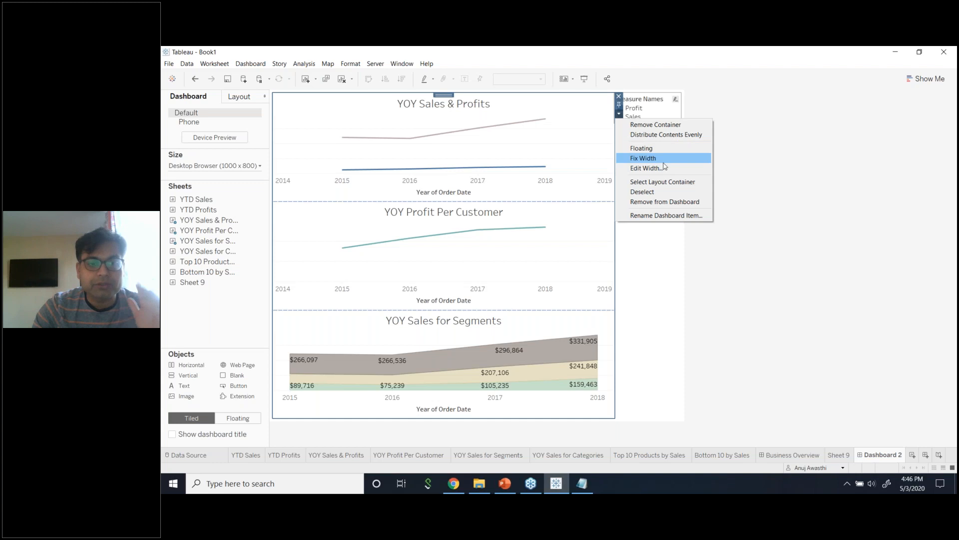
click(721, 205)
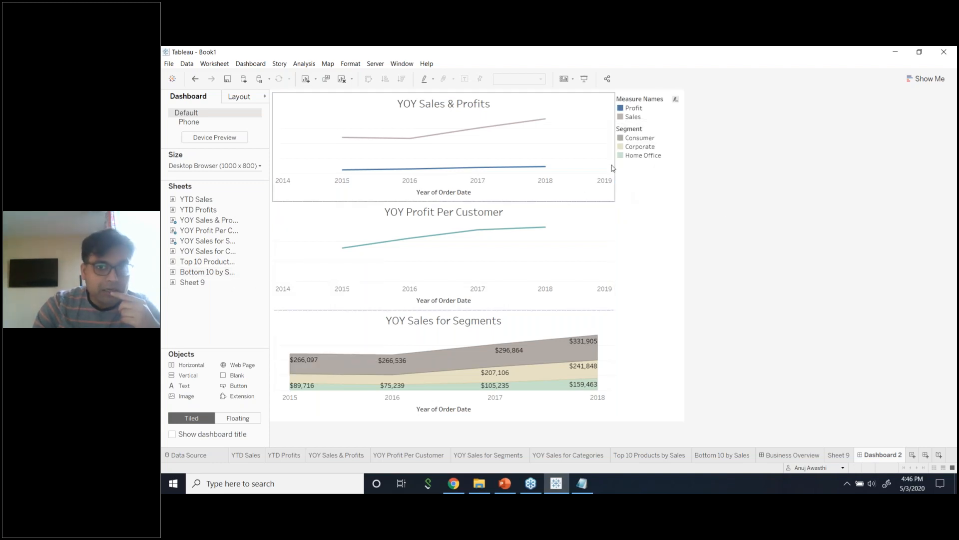
mouse_move(233, 281)
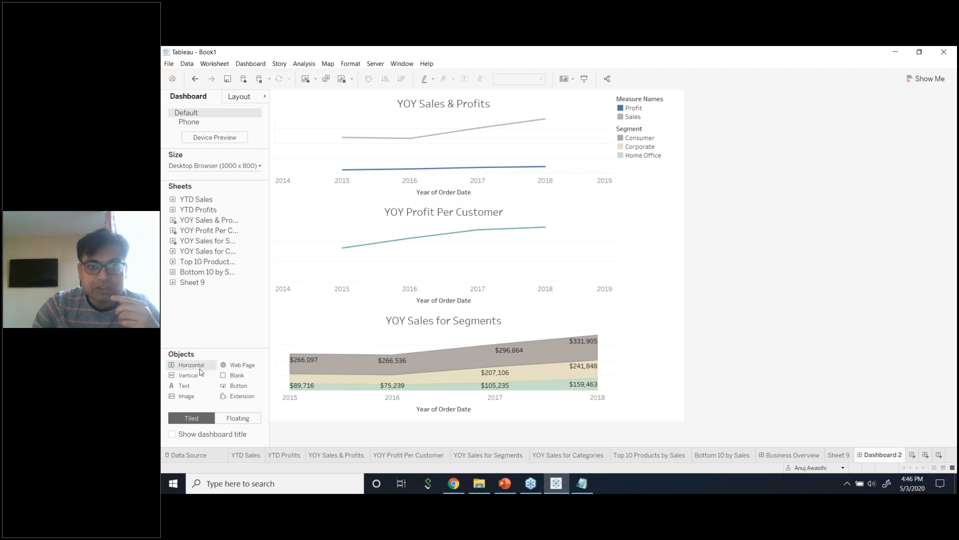
drag(252, 346, 348, 130)
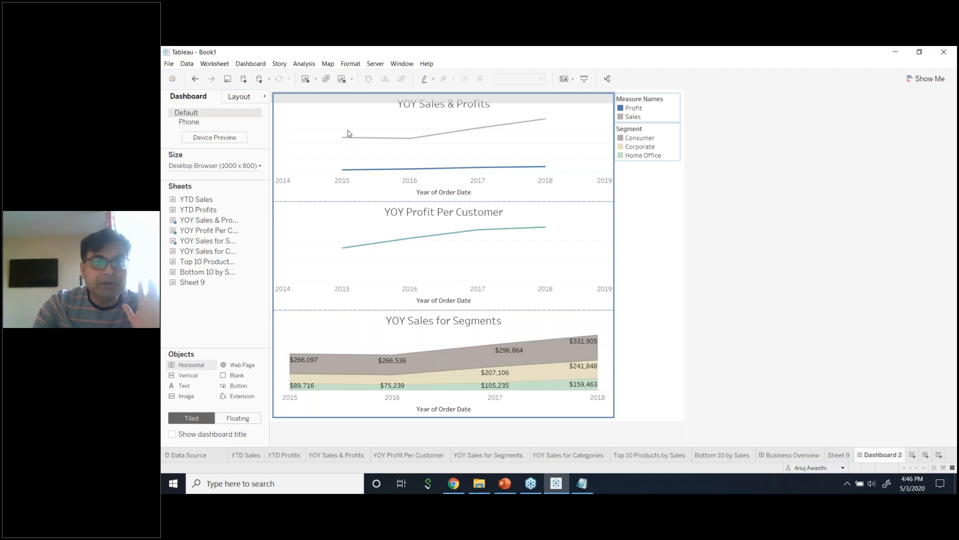
drag(348, 133, 349, 133)
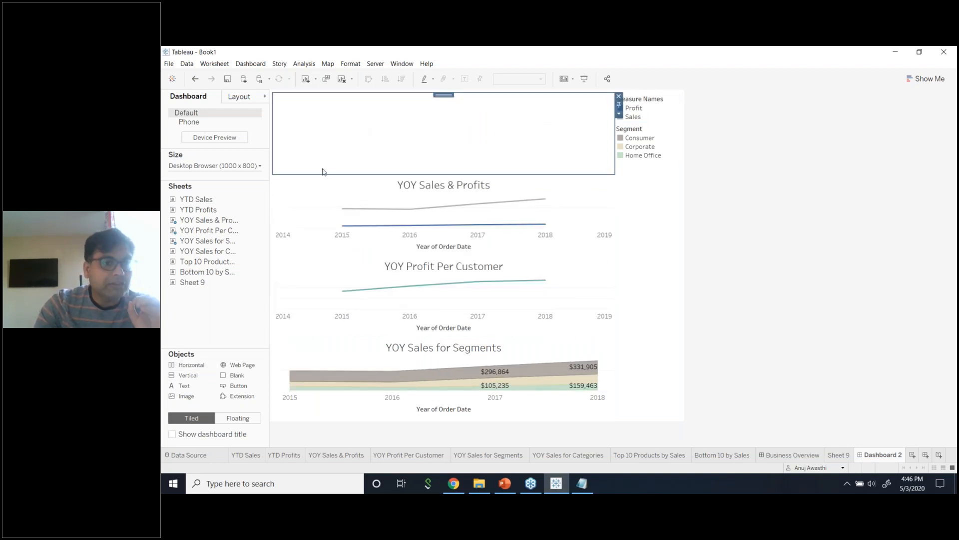
drag(218, 201, 320, 168)
Distribute the YTD Sales and YTD Profits row evenly across the width.
mouse_move(214, 201)
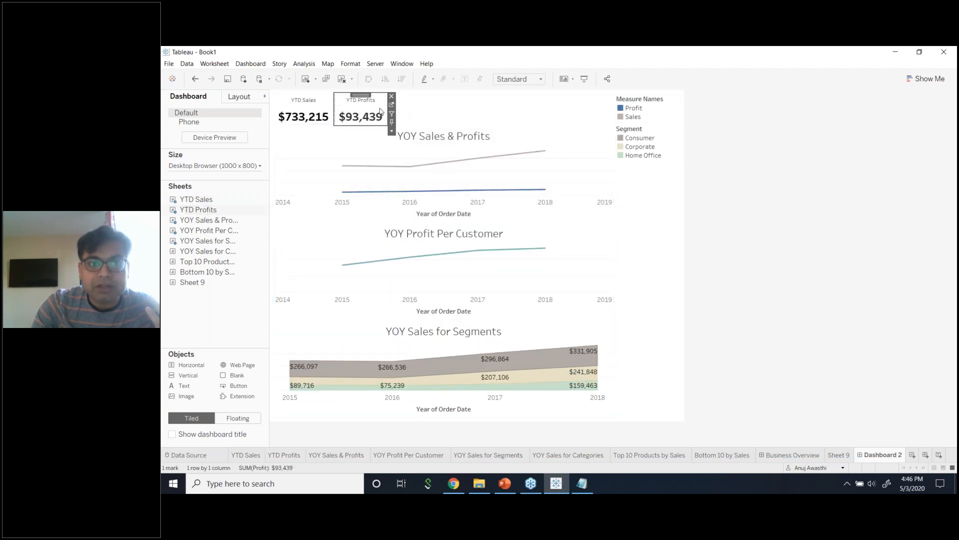
click(548, 108)
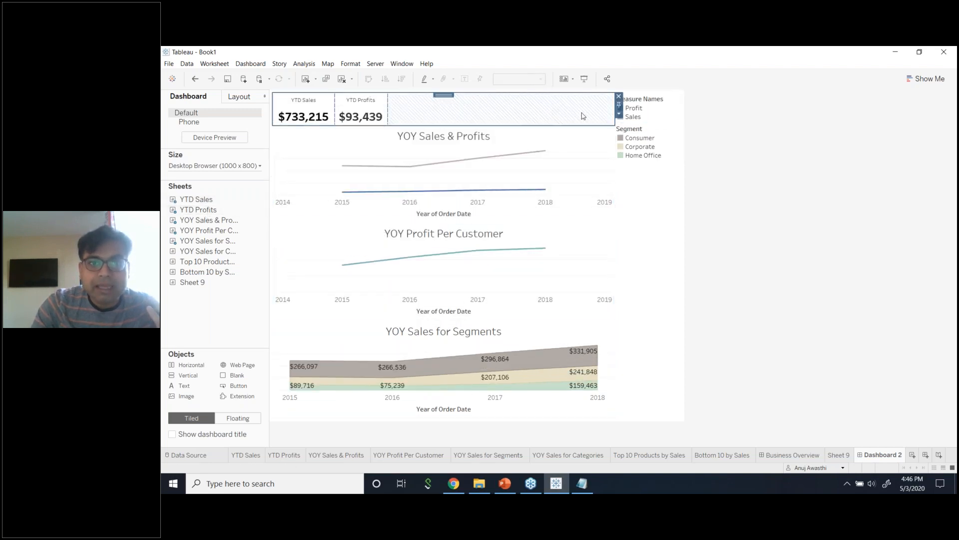
click(619, 113)
click(647, 133)
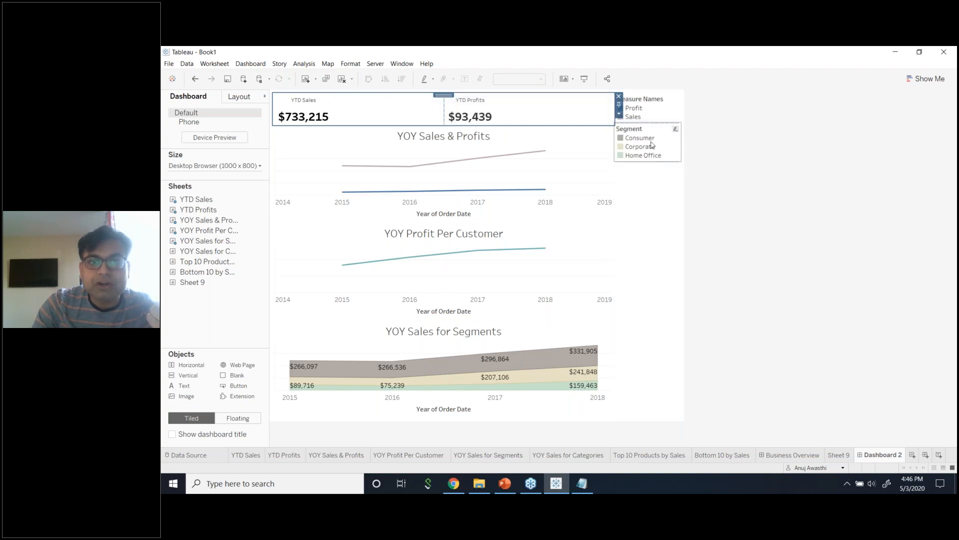
click(768, 165)
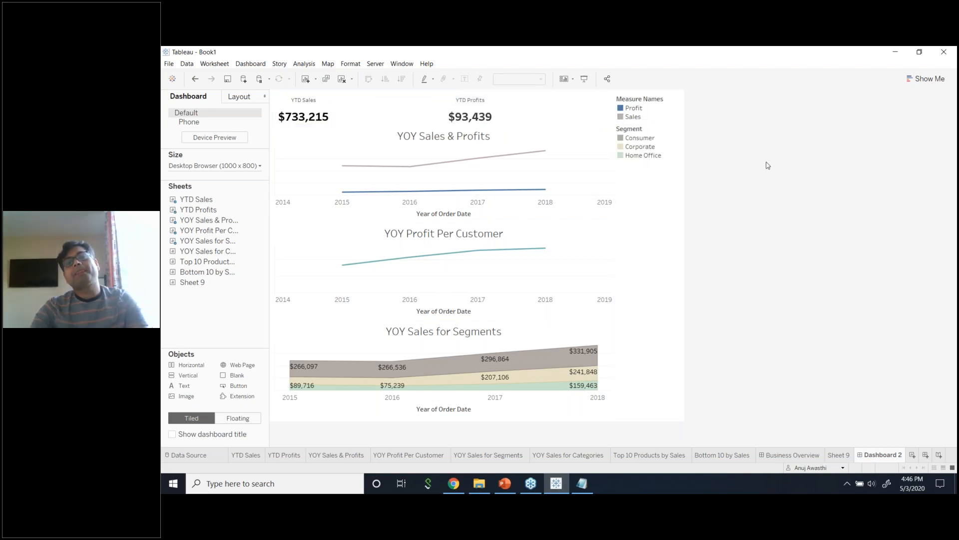
Select the YTD row container and try moving it, leaving the layout unchanged.
click(539, 109)
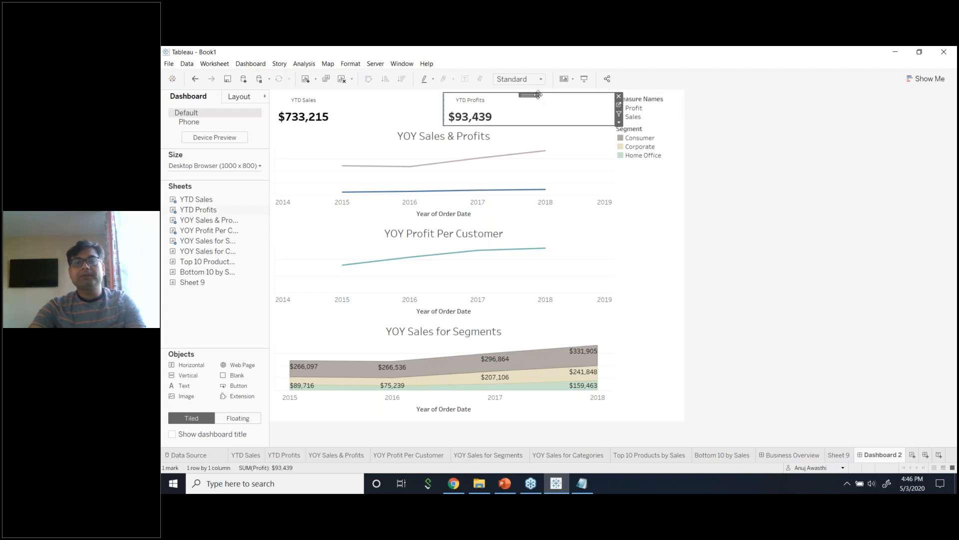
double_click(529, 95)
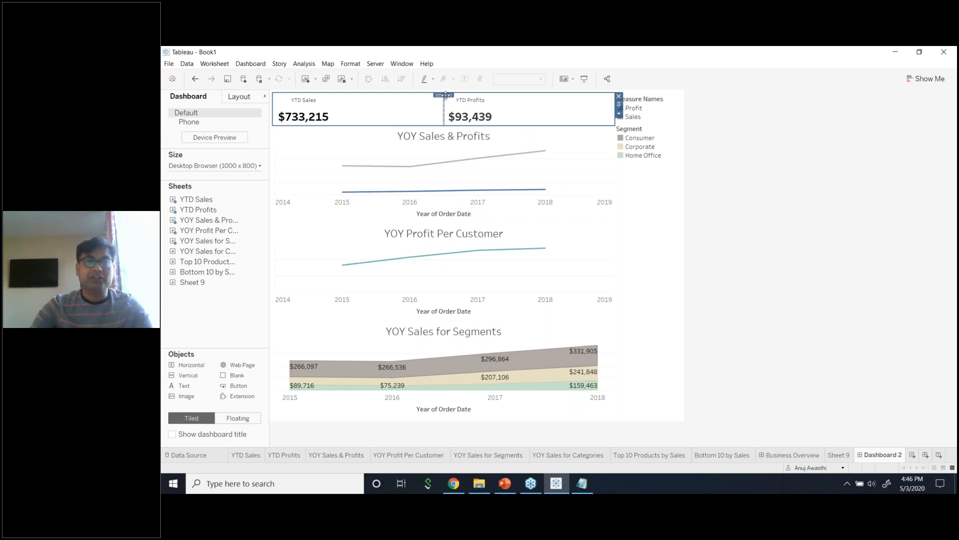
drag(446, 95, 446, 94)
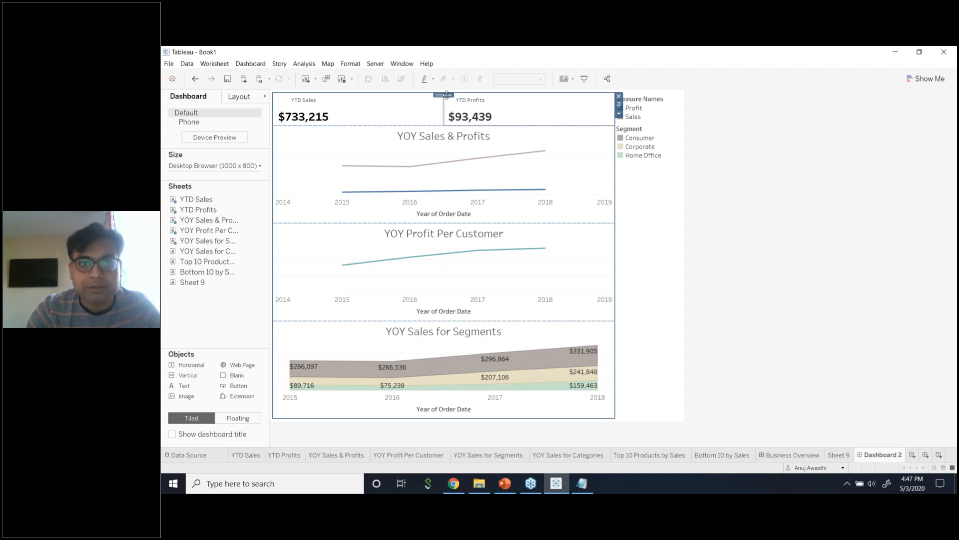
drag(446, 94, 721, 200)
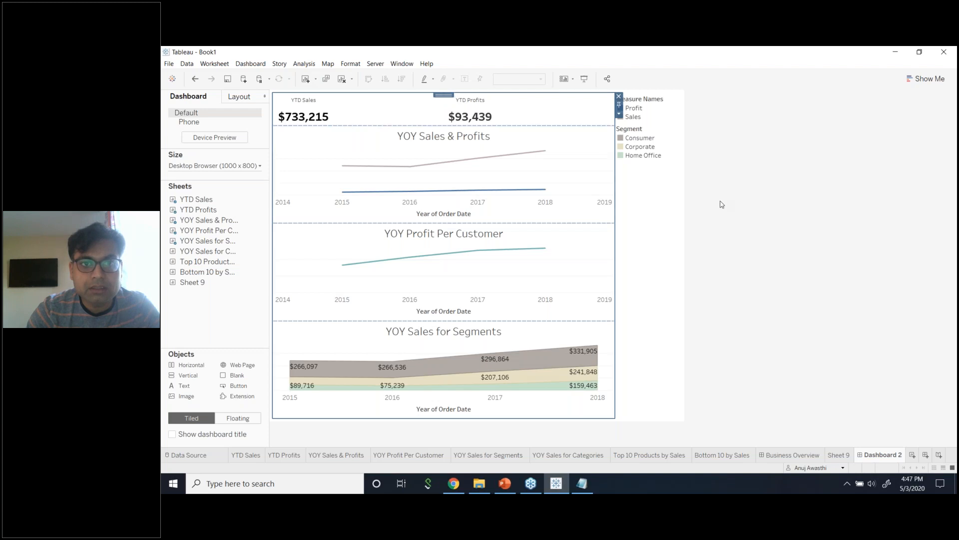
click(720, 214)
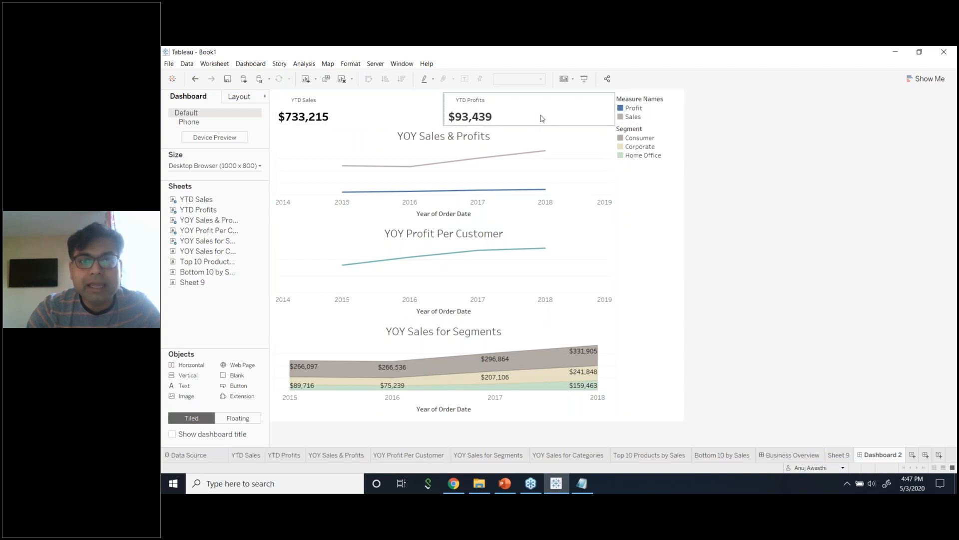
Make the YTD KPI row taller and check the dashboard size settings.
mouse_move(563, 126)
mouse_down()
mouse_move(549, 232)
mouse_move(557, 140)
mouse_up()
click(241, 97)
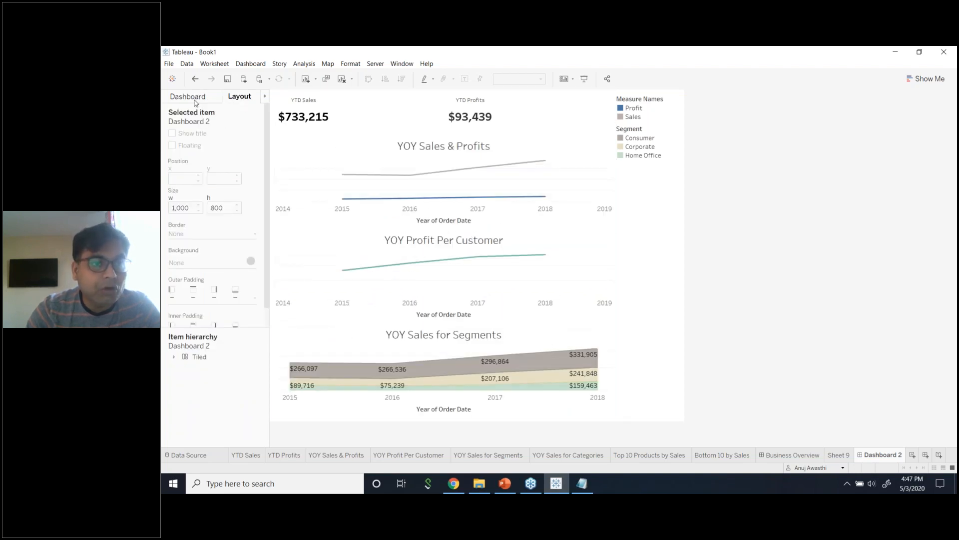
click(195, 100)
click(245, 166)
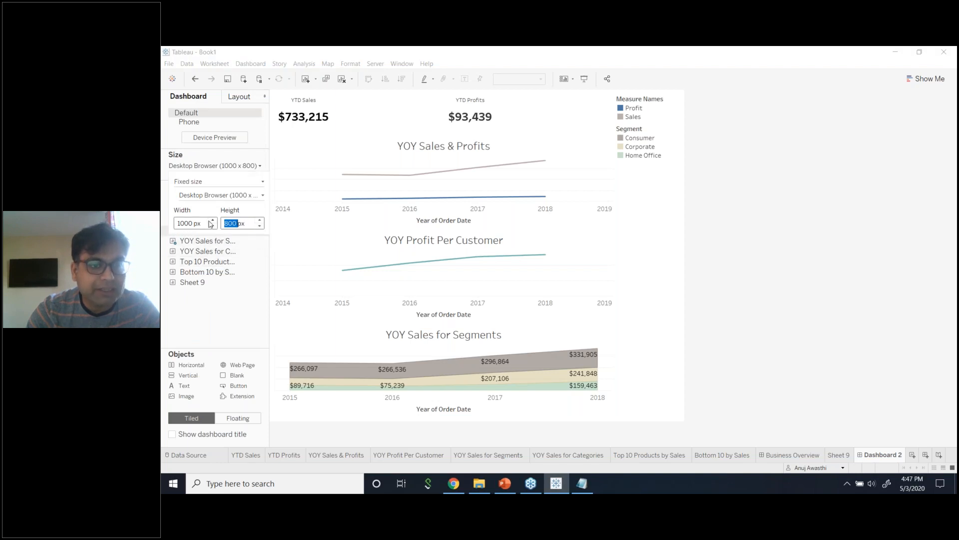
click(817, 187)
Set the dashboard to a fixed 1200 × 1000 px size and turn on Device Preview.
click(239, 97)
click(197, 96)
click(205, 166)
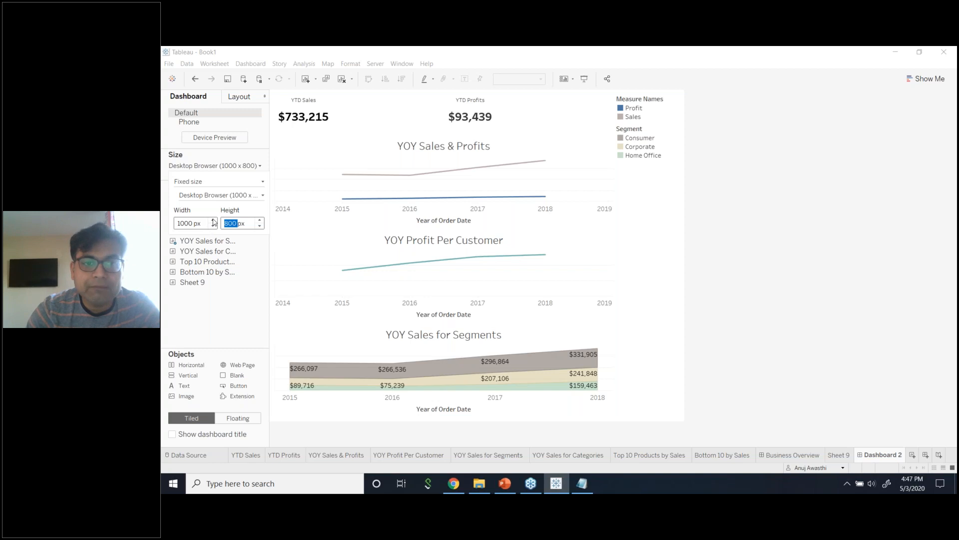
click(213, 220)
click(214, 221)
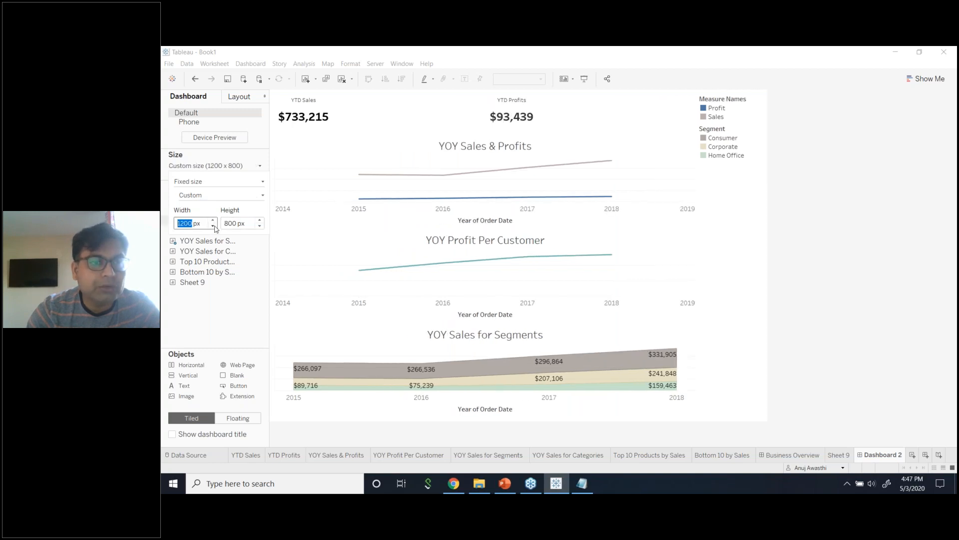
click(260, 220)
click(259, 221)
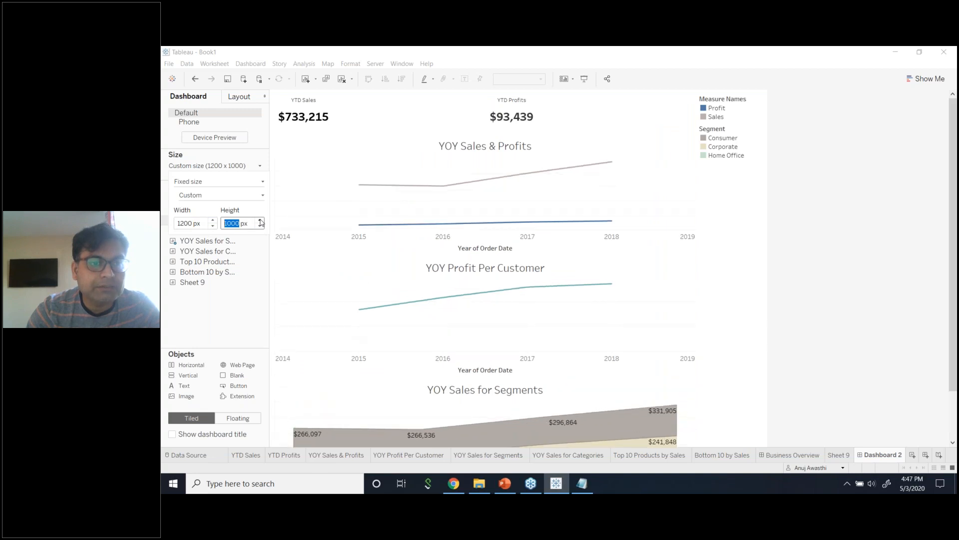
scroll(814, 312, down, 3)
scroll(814, 312, up, 3)
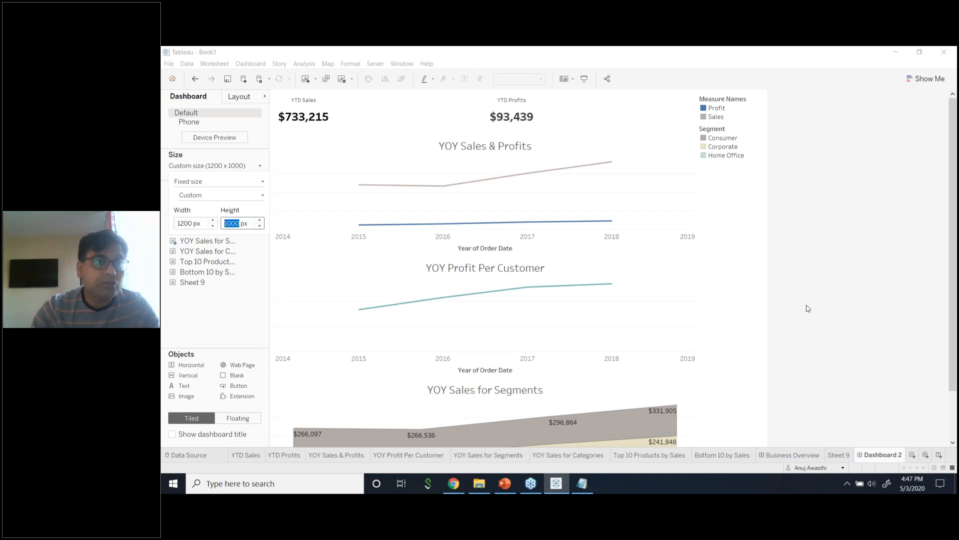
click(222, 141)
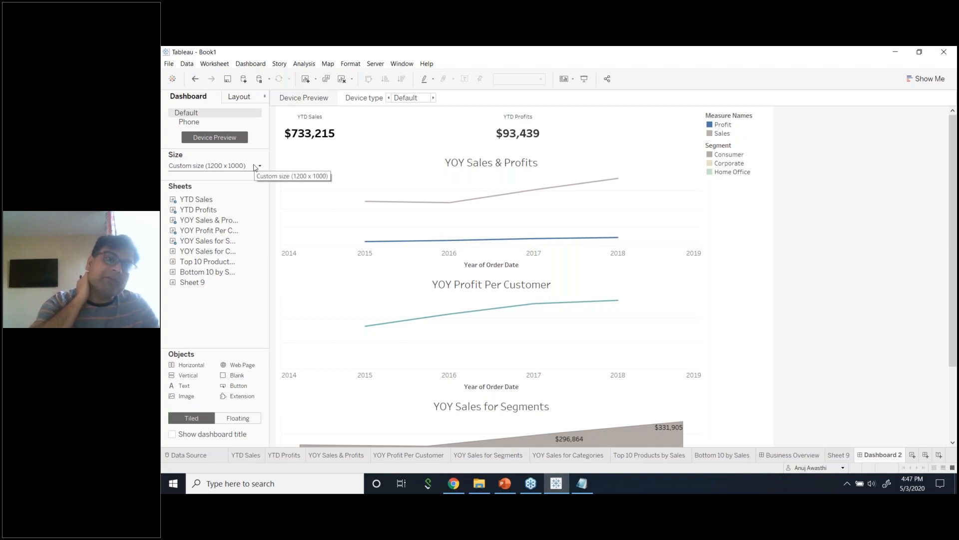
Try the Desktop device type, undo it, and keep the preview on Default.
click(429, 98)
click(422, 105)
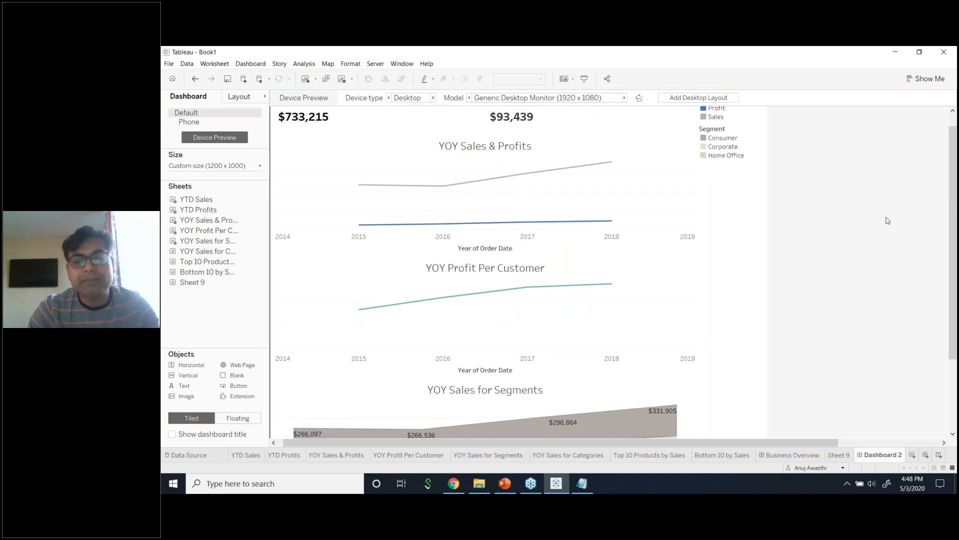
key(ctrl+z)
key(ctrl+z)
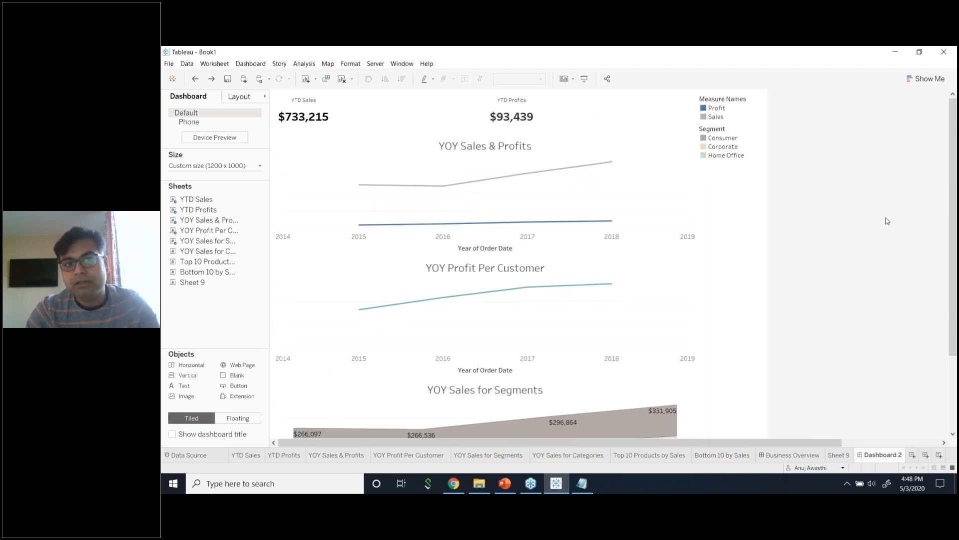
click(238, 140)
click(430, 102)
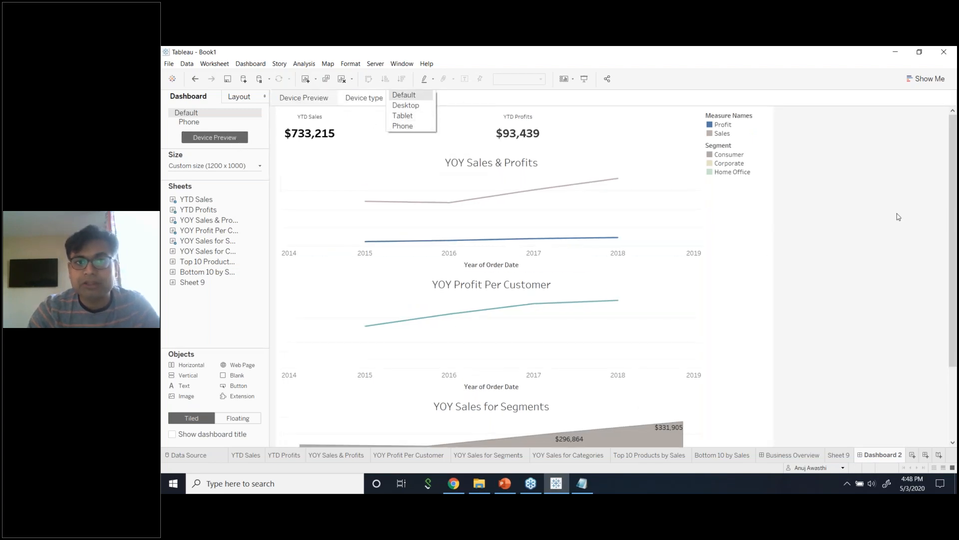
click(935, 235)
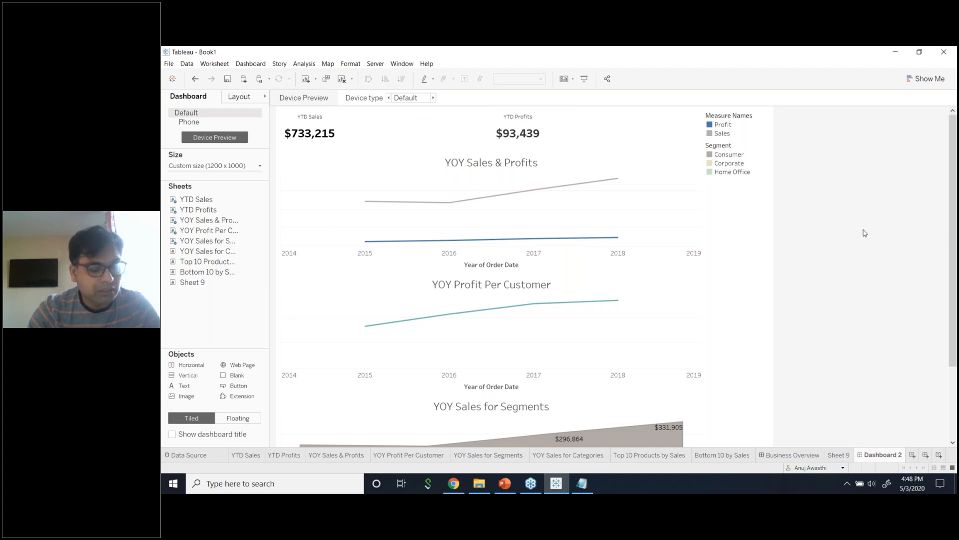
scroll(867, 285, down, 3)
scroll(872, 288, up, 2)
scroll(872, 288, up, 1)
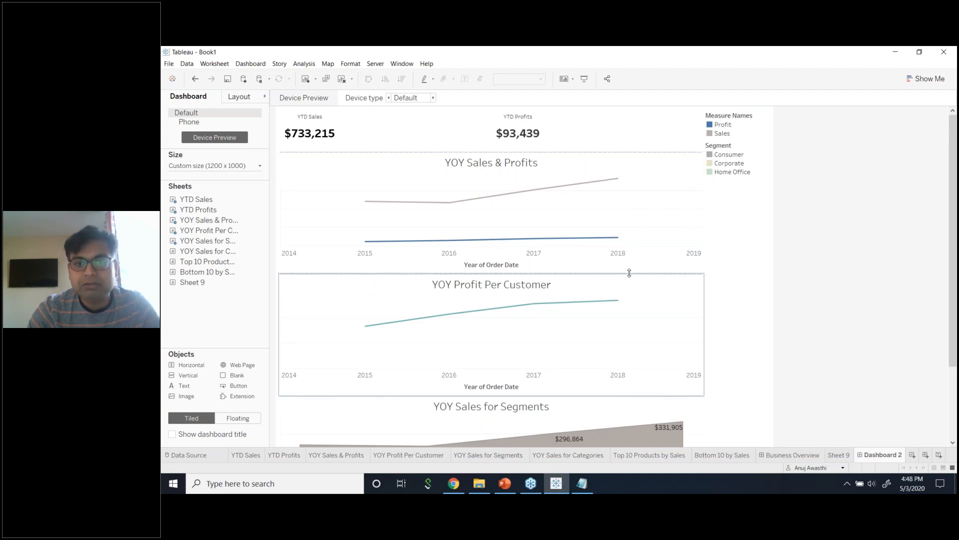
Move YOY Sales & Profits and YOY Profit Per Customer into the YTD top row.
click(505, 153)
drag(495, 153, 644, 134)
click(623, 259)
drag(494, 153, 429, 130)
scroll(707, 269, down, 1)
click(895, 250)
Drag a Web Page object onto the dashboard below the charts.
click(596, 154)
scroll(662, 308, down, 3)
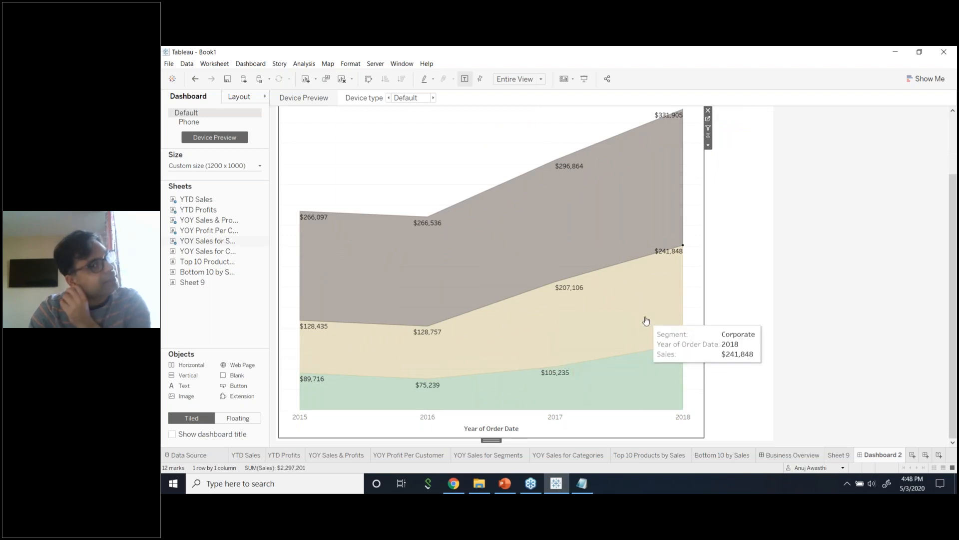
scroll(570, 320, up, 2)
scroll(570, 304, up, 1)
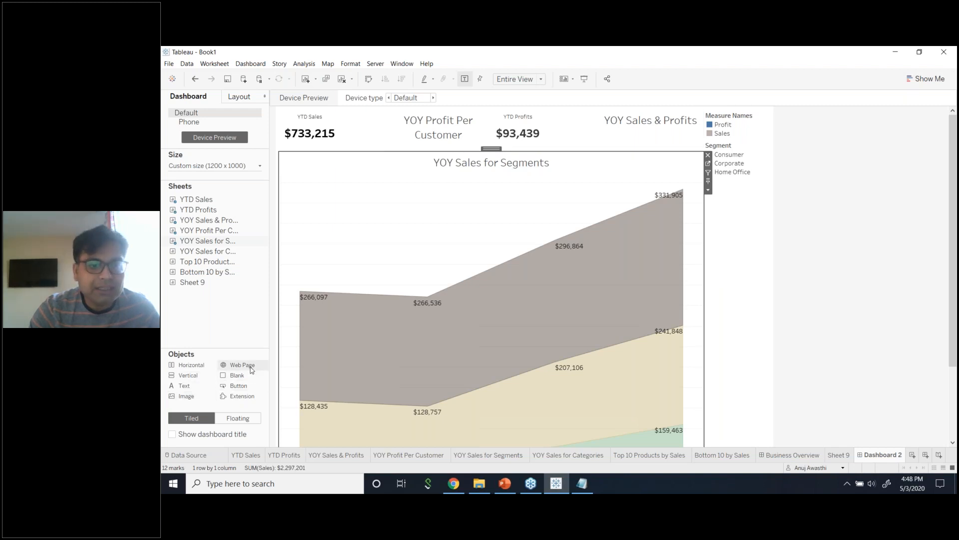
drag(251, 369, 667, 235)
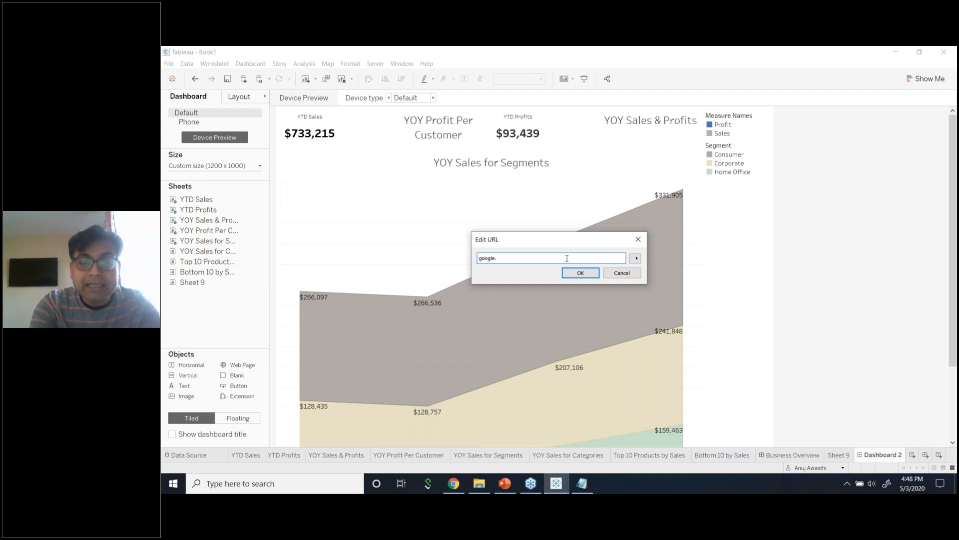
Embed google.com as a web page, then remove it from the dashboard.
click(637, 258)
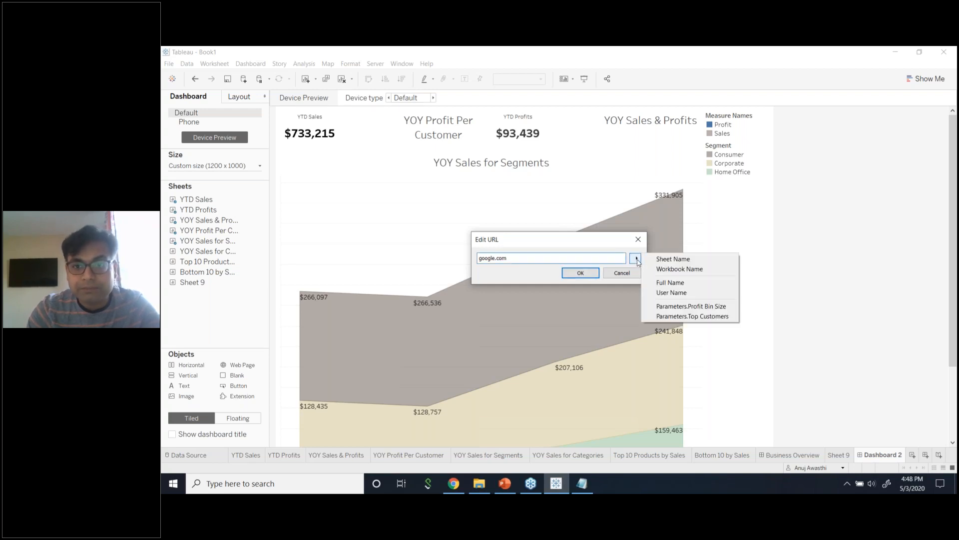
click(609, 264)
click(580, 274)
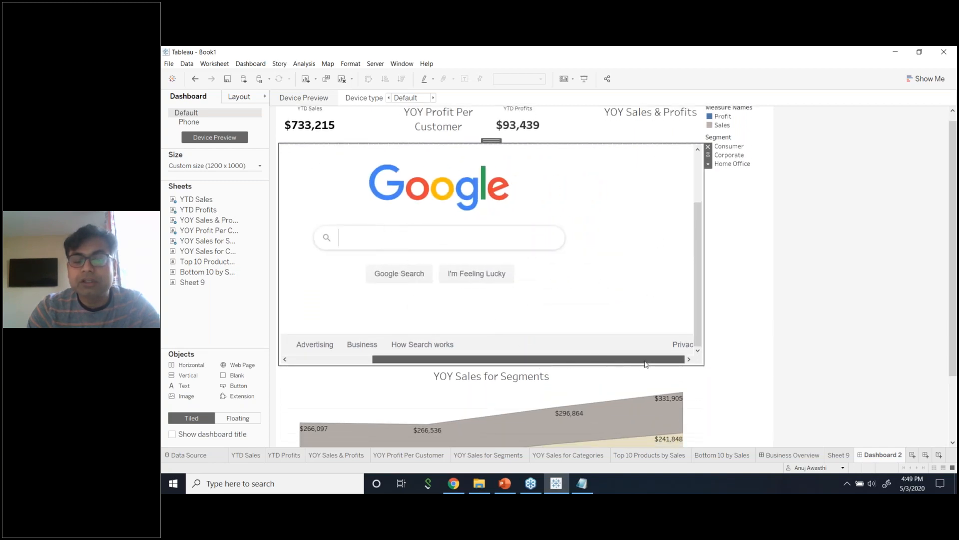
drag(539, 366, 603, 365)
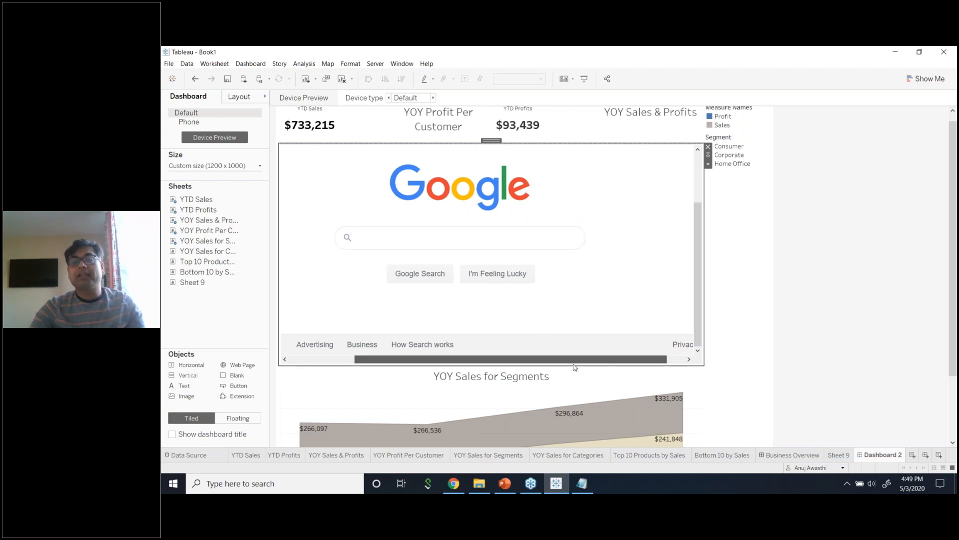
click(708, 146)
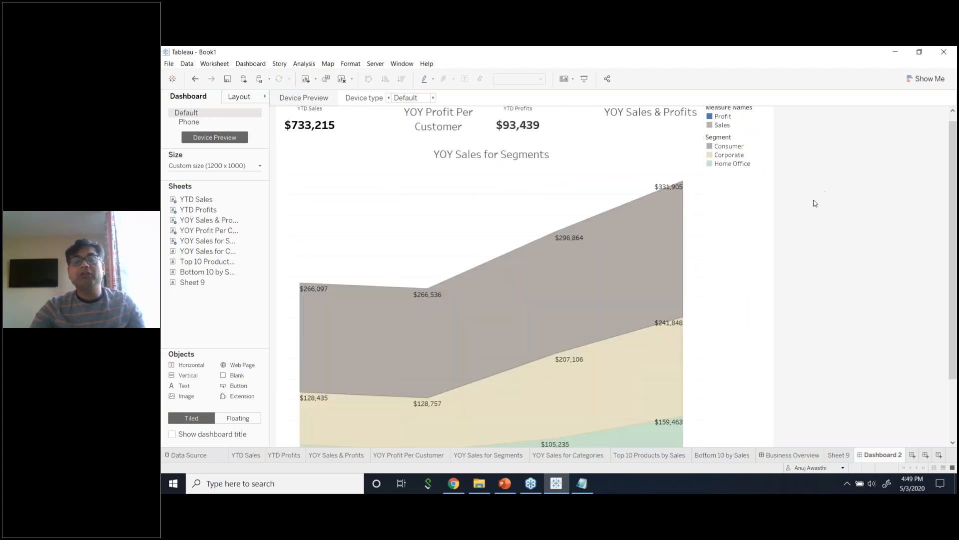
scroll(670, 310, down, 1)
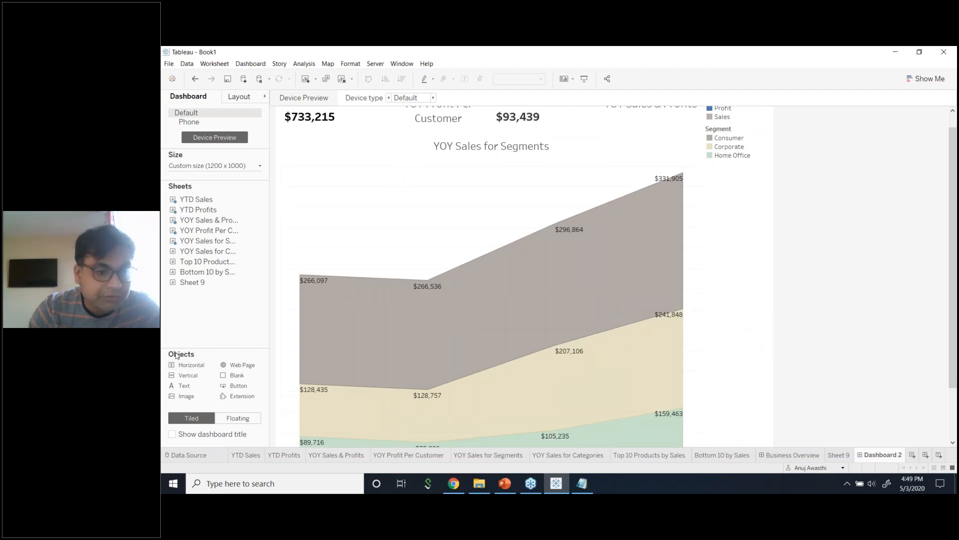
Add a Button object, undo it, and switch to the Business Overview dashboard.
drag(233, 386, 427, 183)
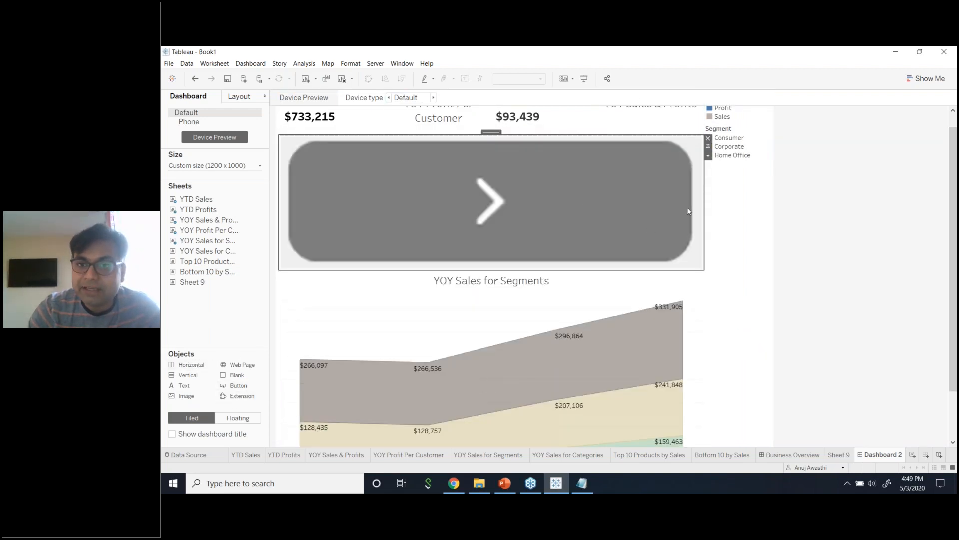
drag(703, 200, 514, 164)
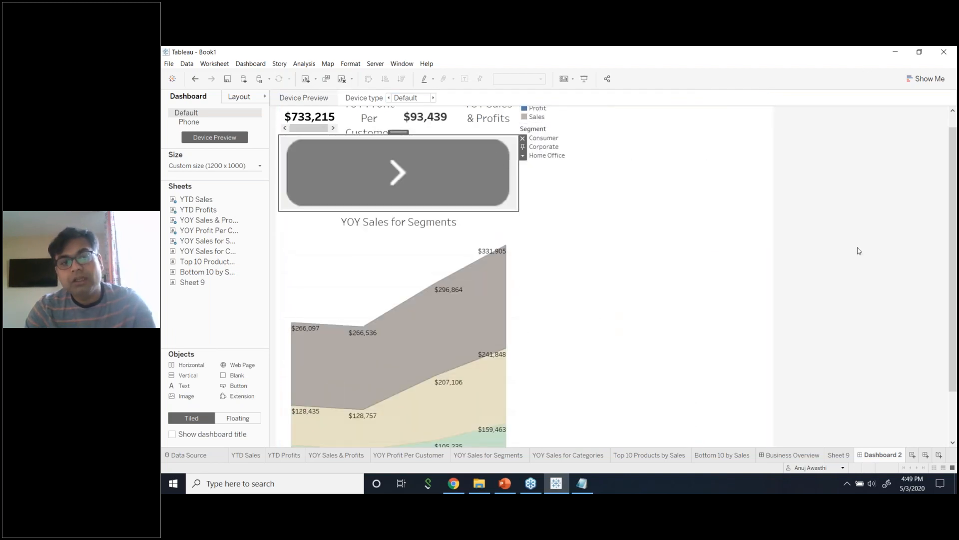
key(ctrl+z)
key(ctrl+z)
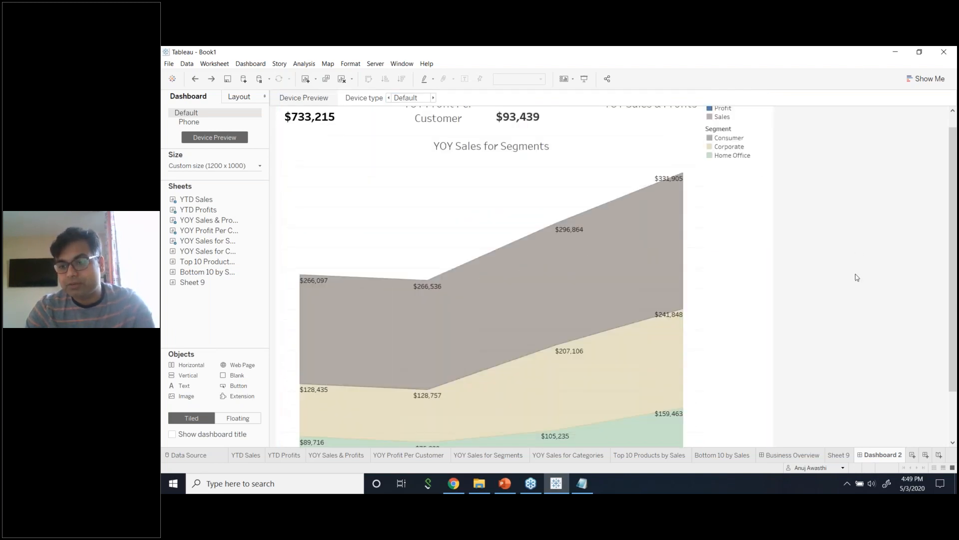
click(793, 454)
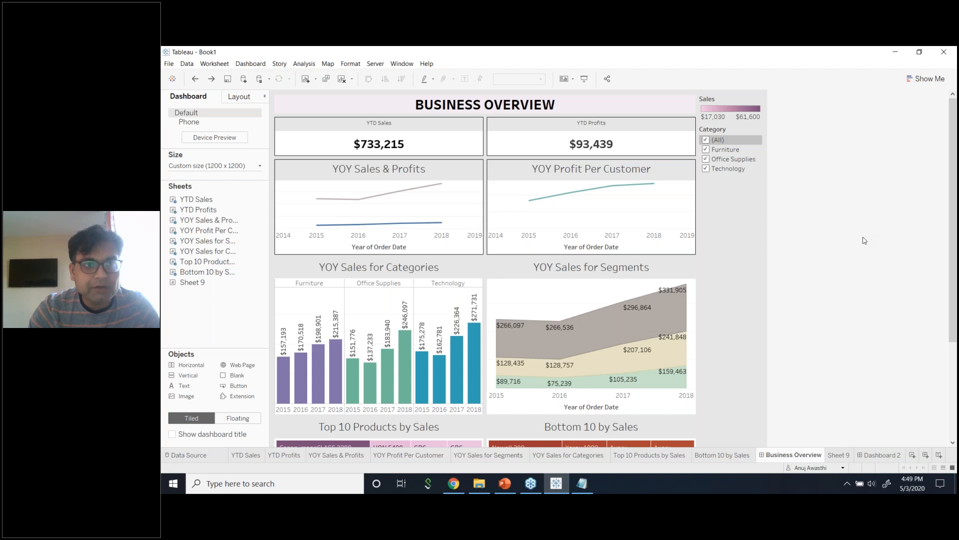
Extract the Sample - Superstore data and save the .hyper file under its default name.
click(187, 63)
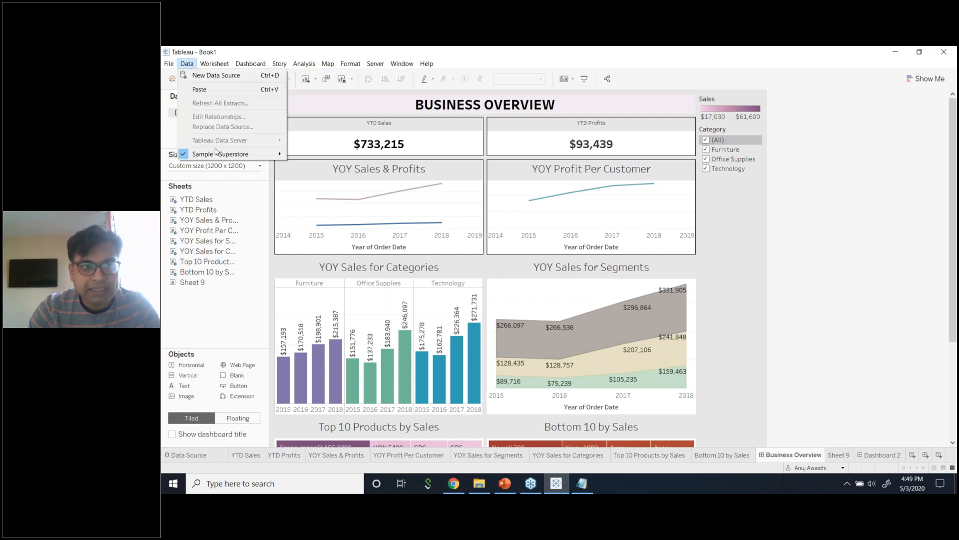
mouse_move(221, 154)
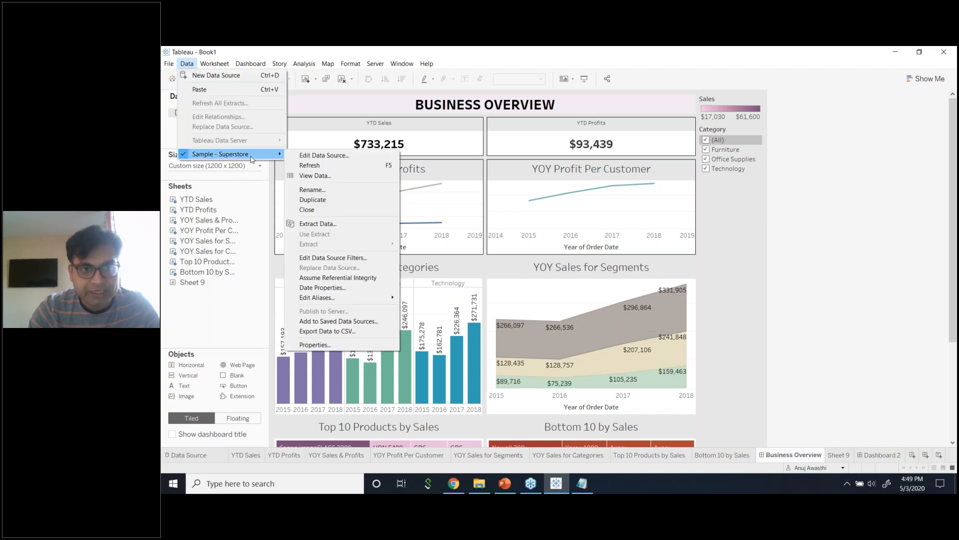
click(326, 228)
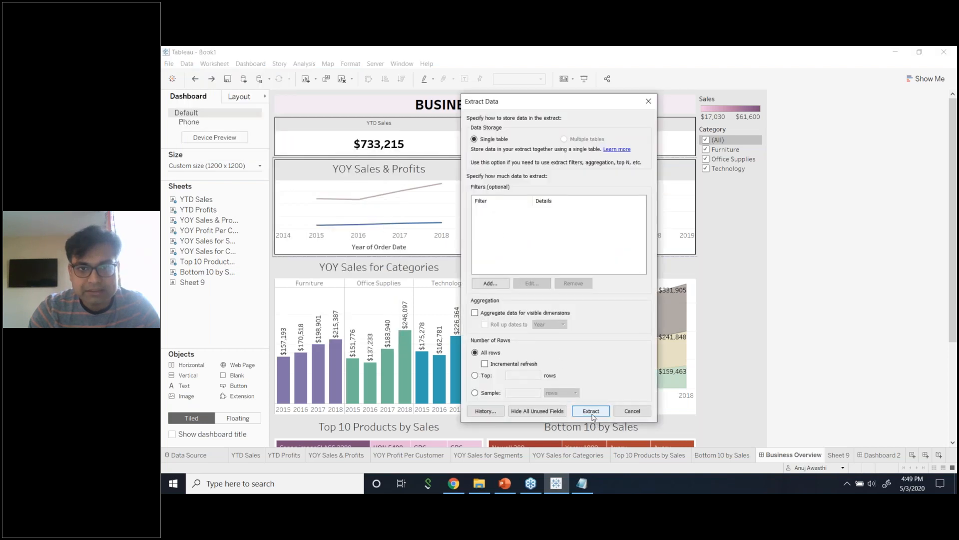
click(632, 411)
click(187, 64)
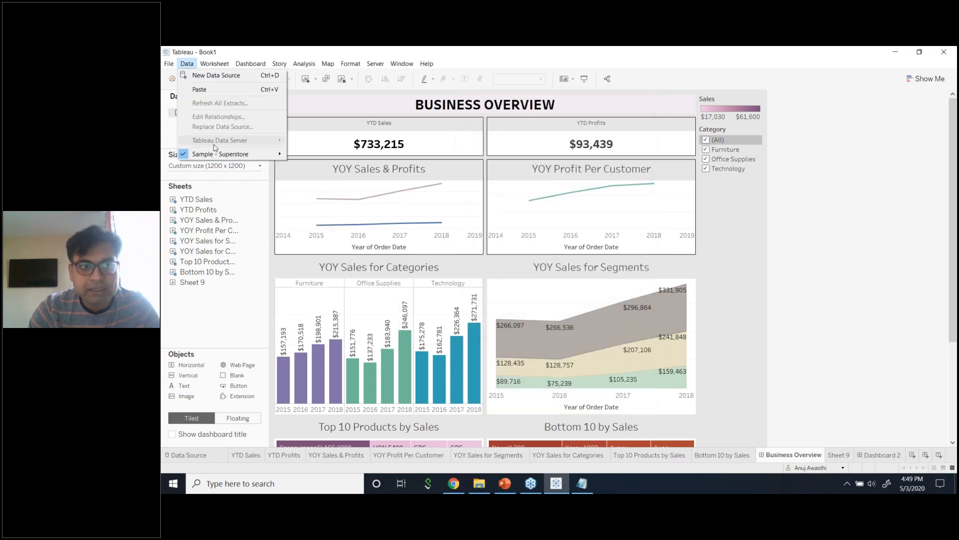
mouse_move(225, 155)
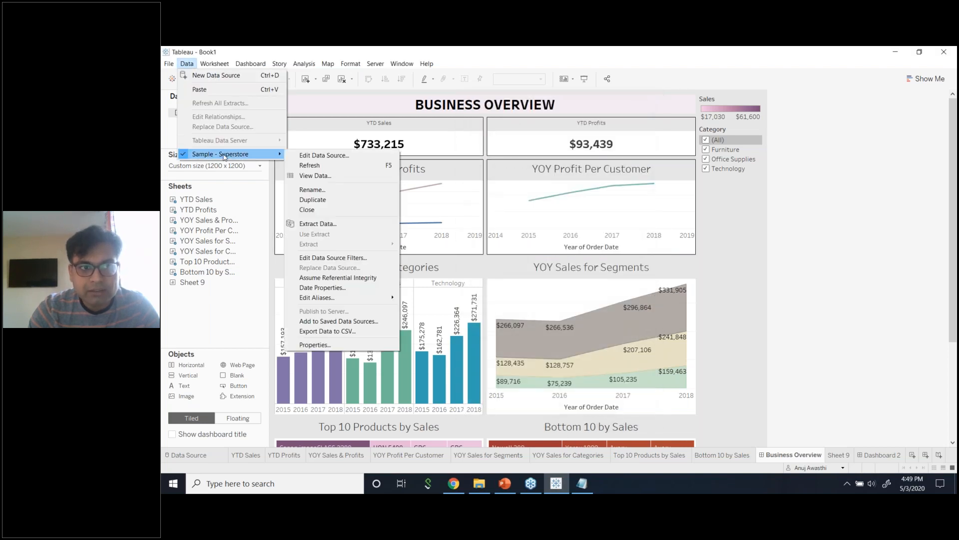
click(354, 225)
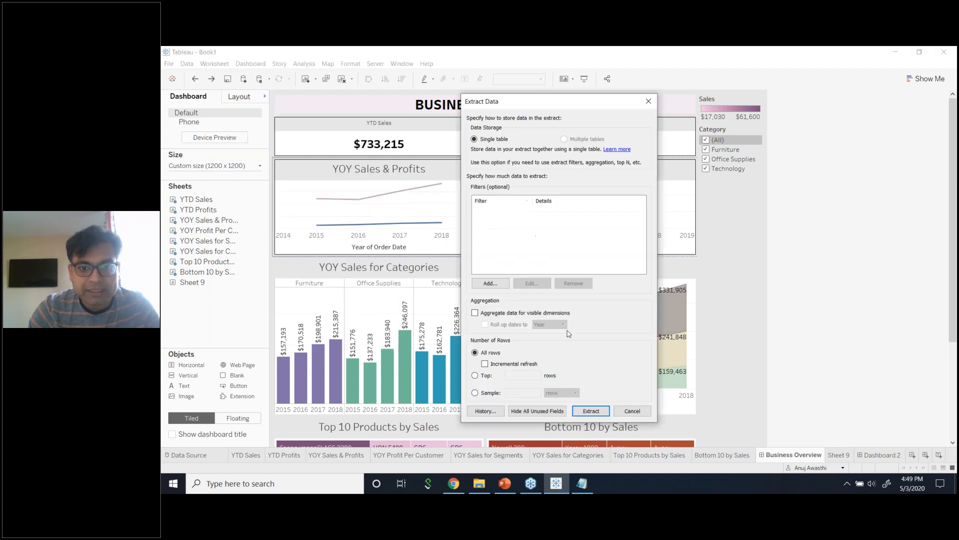
click(591, 410)
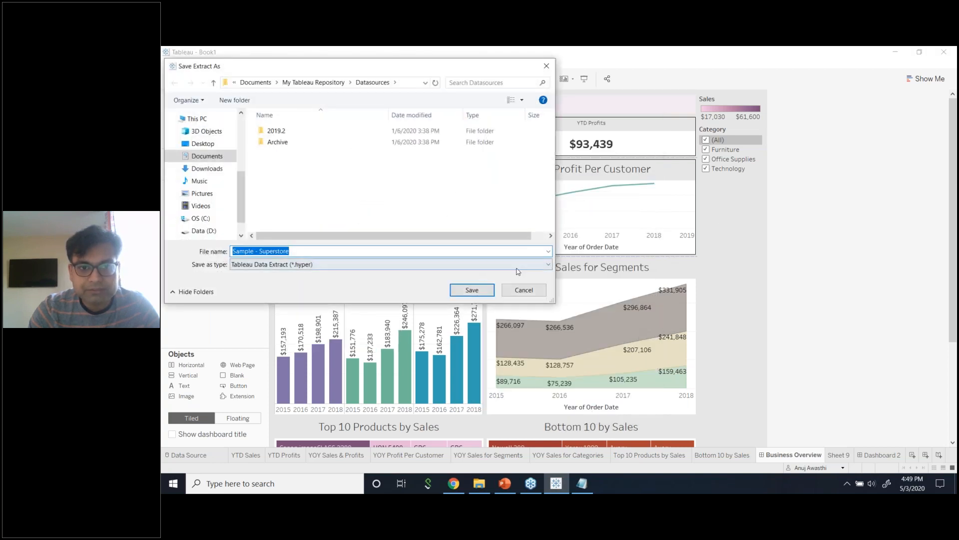
click(473, 290)
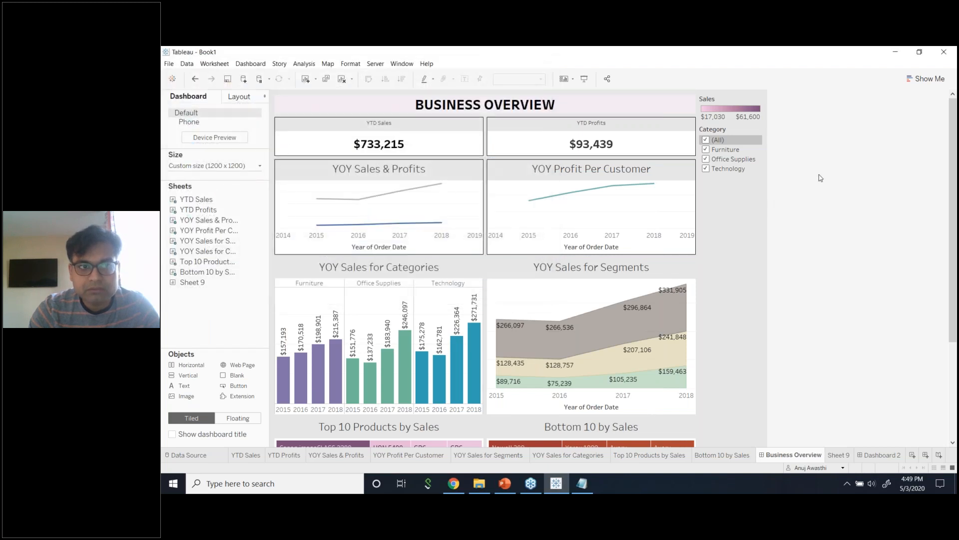
click(187, 63)
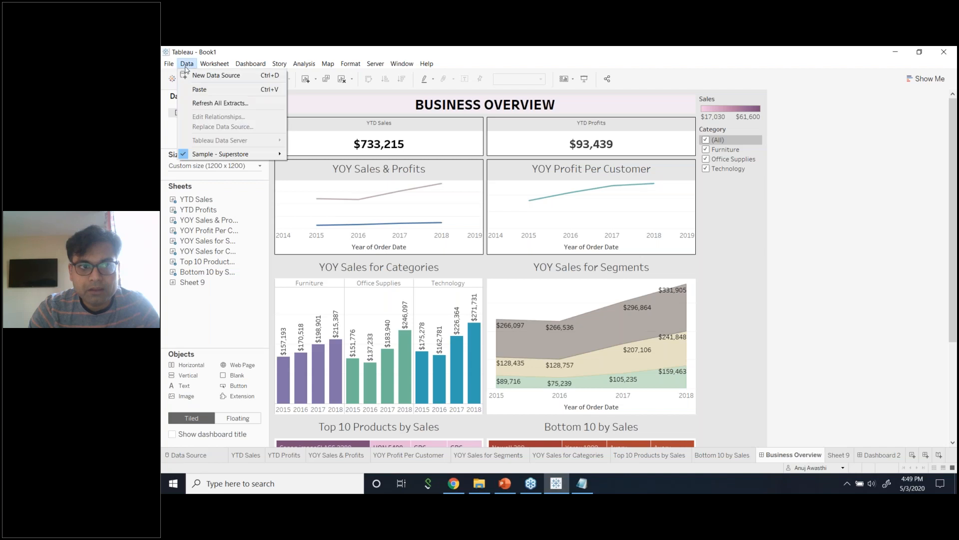
mouse_move(219, 160)
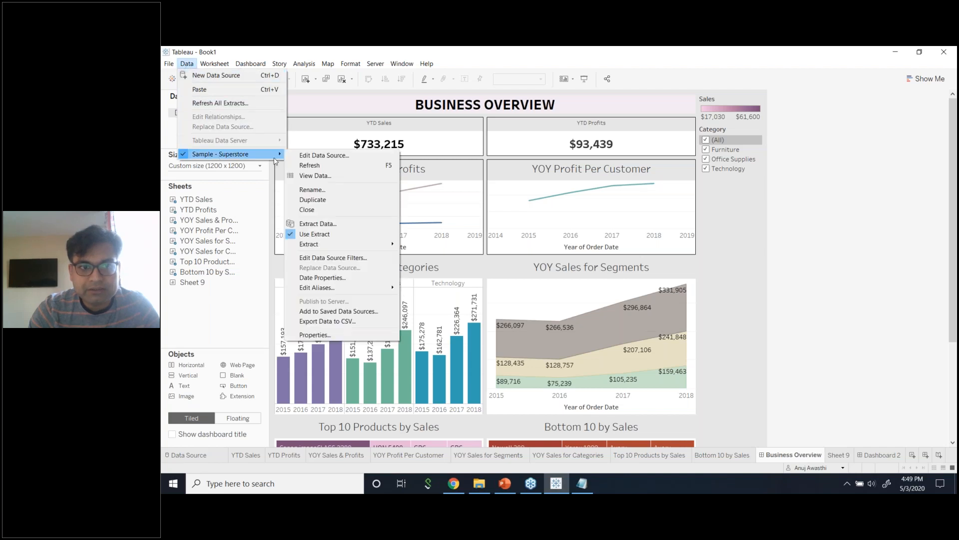
click(805, 195)
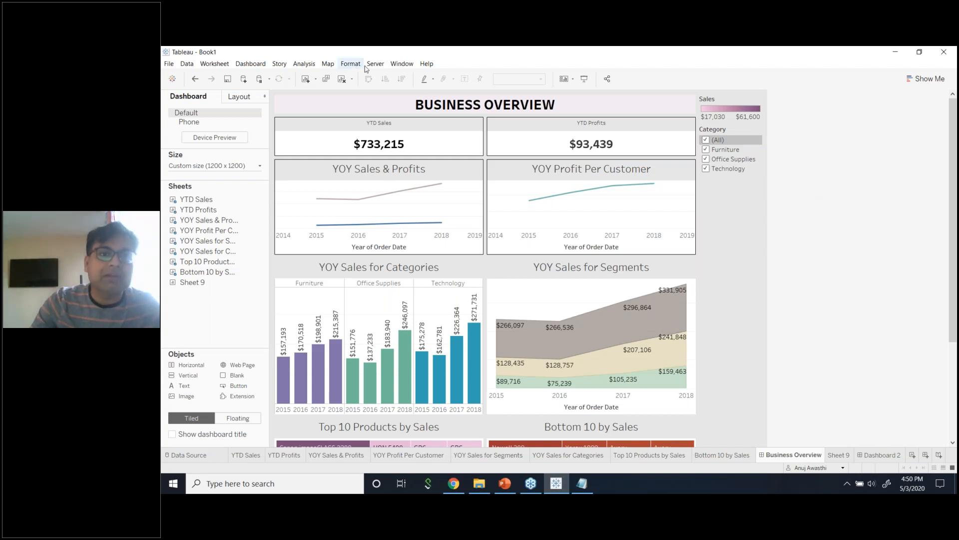
click(186, 64)
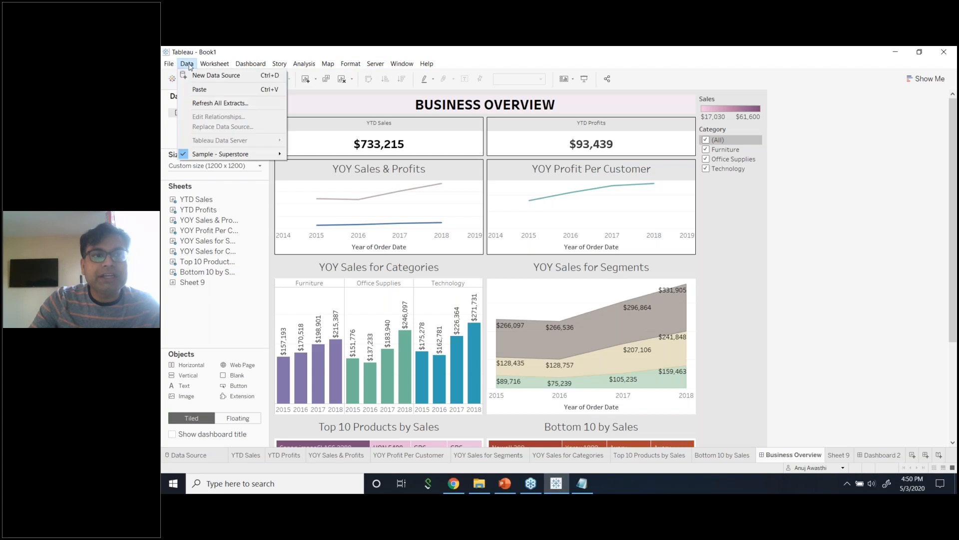
mouse_move(251, 158)
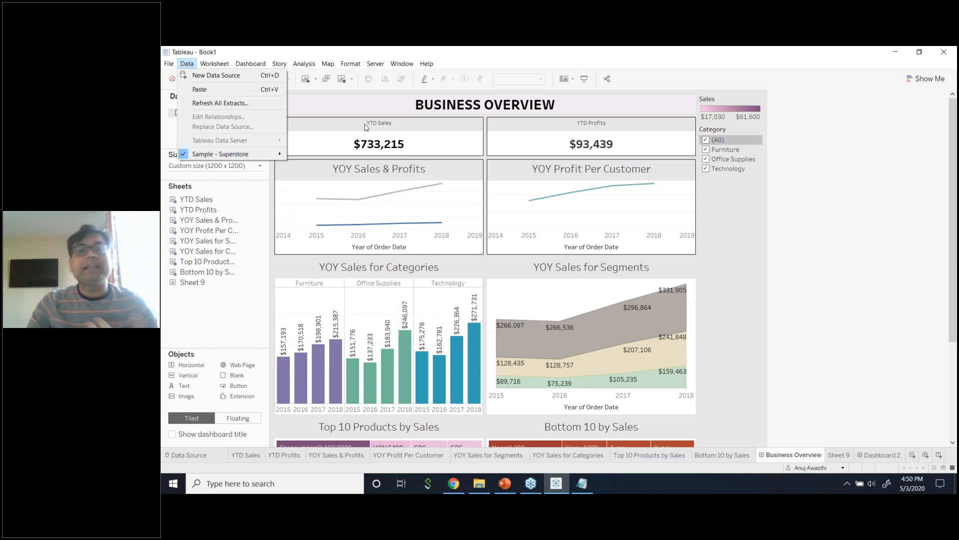
click(807, 167)
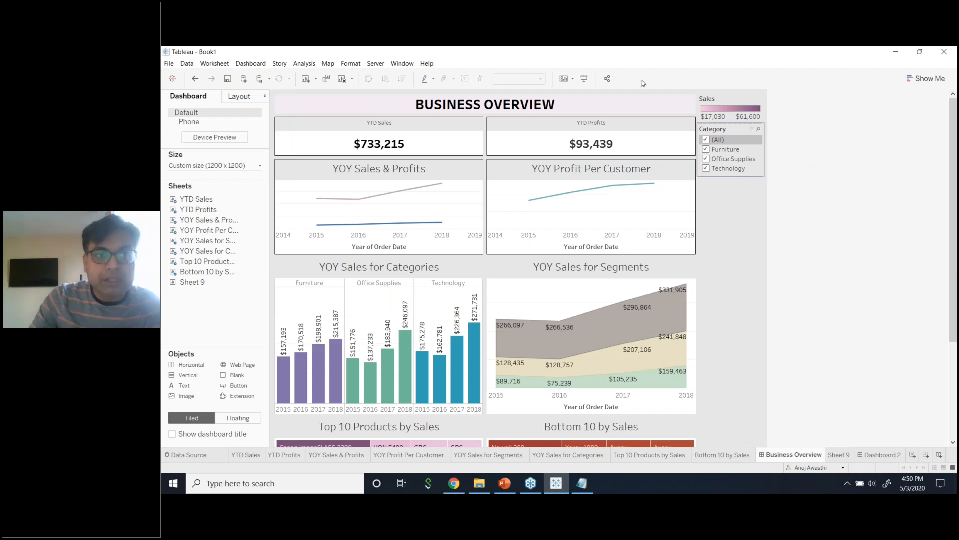
click(376, 64)
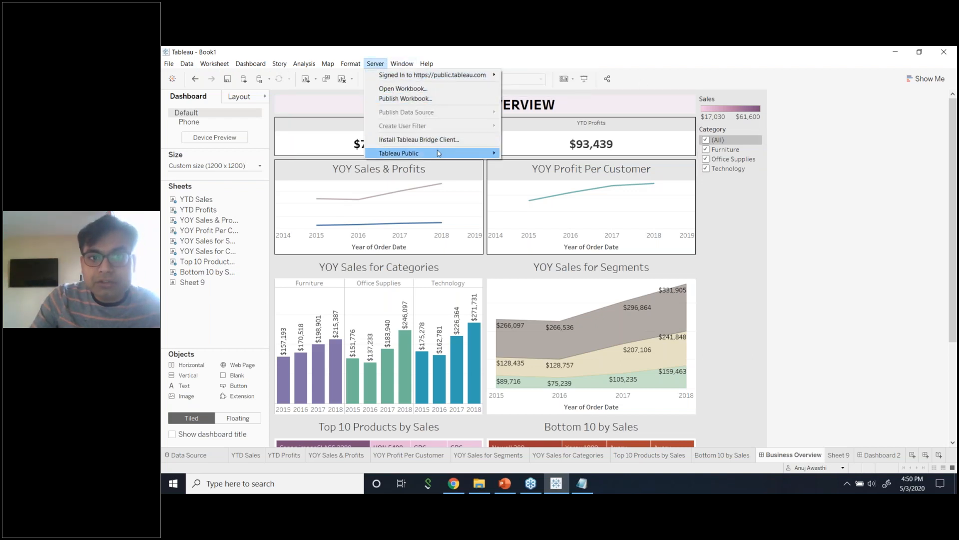
mouse_move(440, 153)
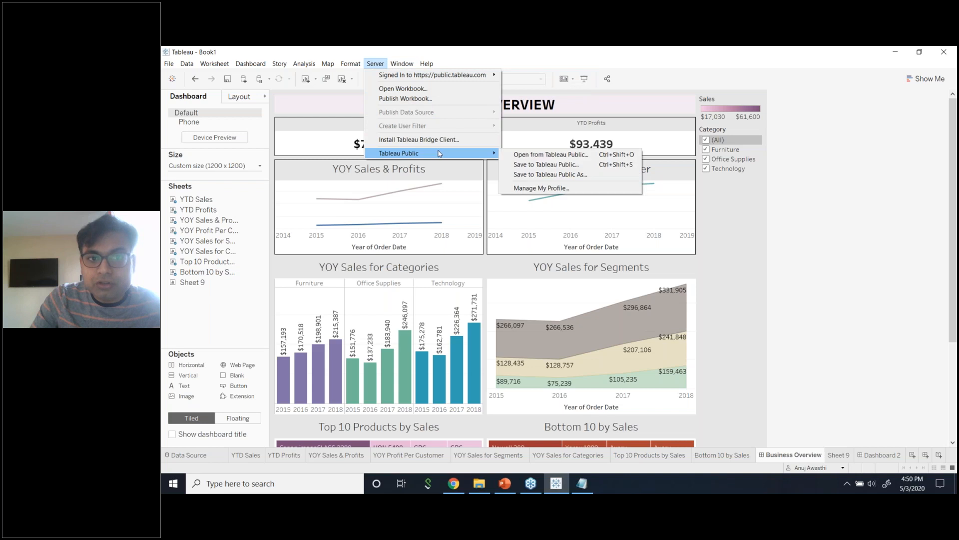
click(558, 165)
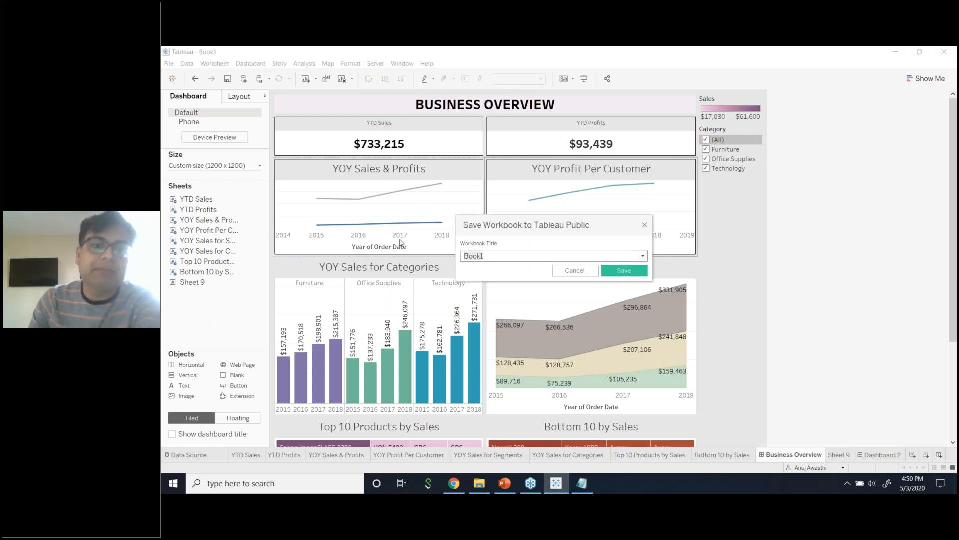
text(Tab)
key(BackSpace)
key(BackSpace)
key(BackSpace)
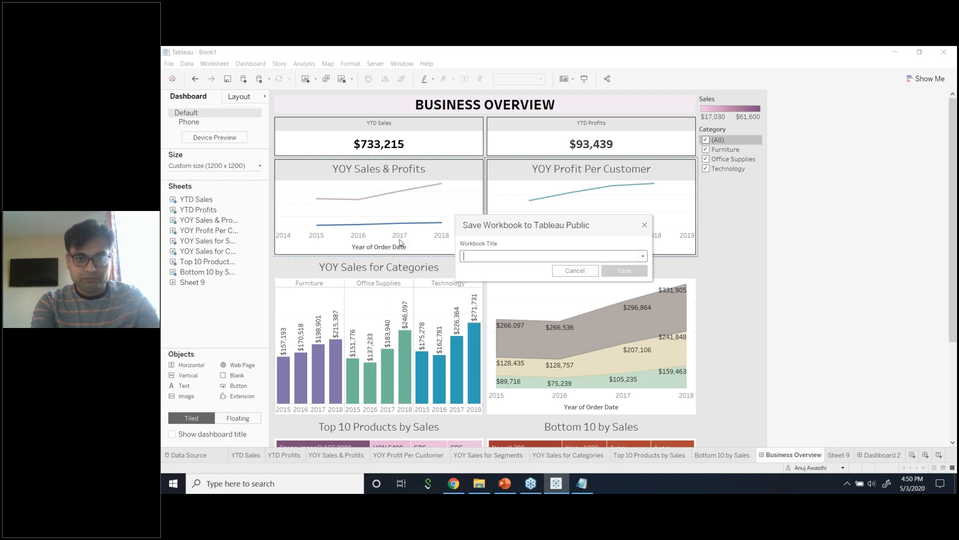
text(Training)
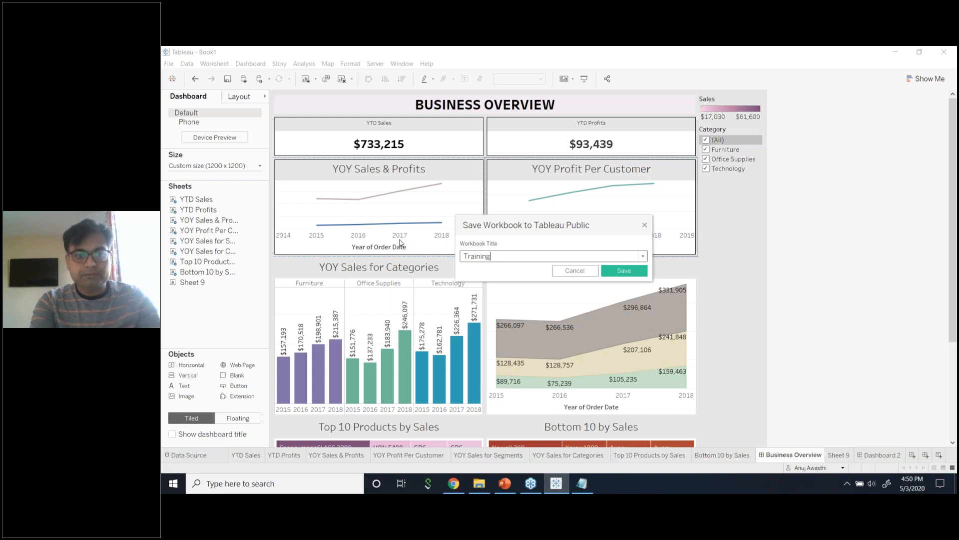
text( Prospective Tableau Professionals)
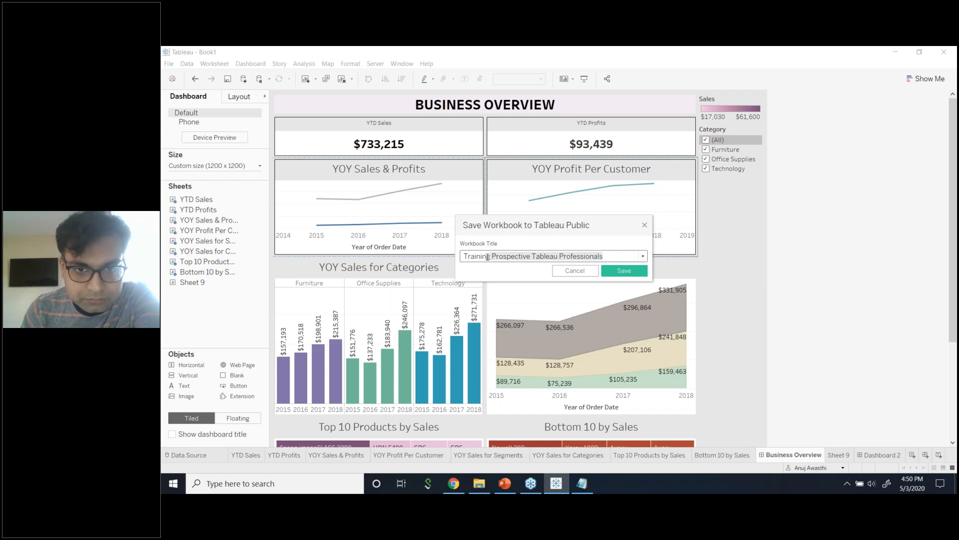
drag(601, 255, 494, 258)
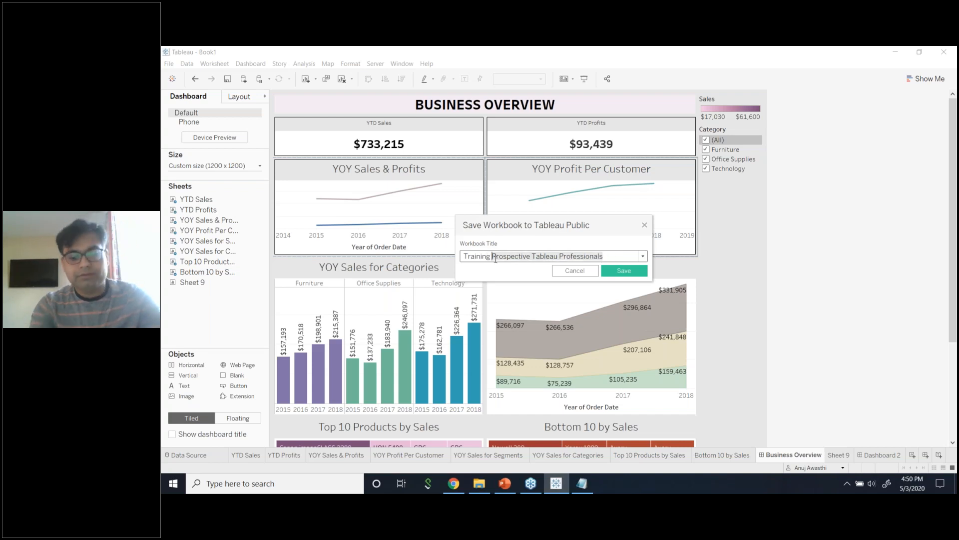
text(G)
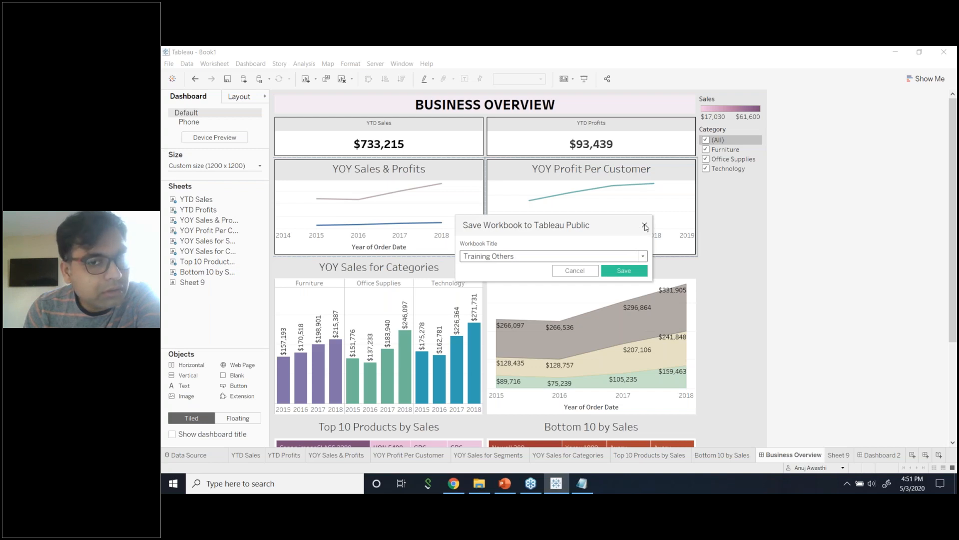
click(645, 226)
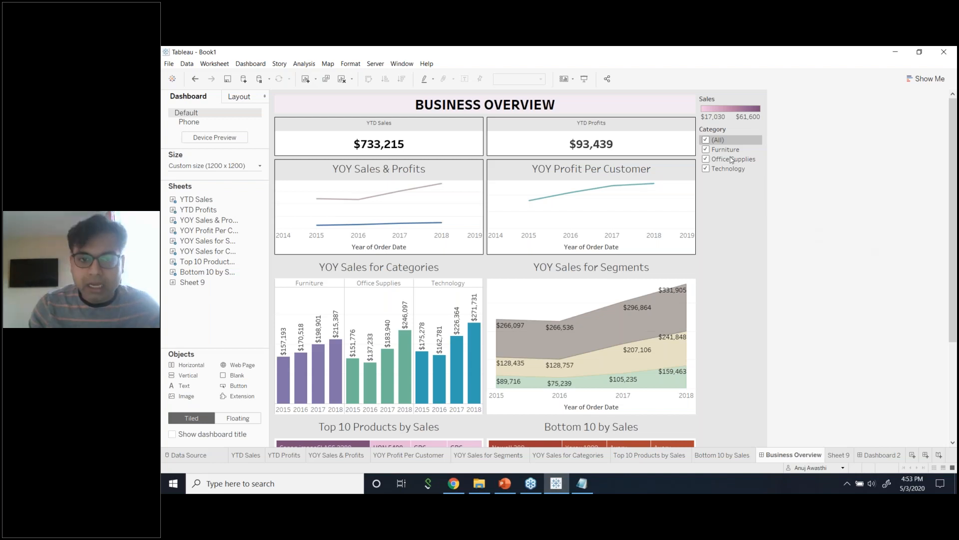
Select the YOY Profit Per Customer chart on the Business Overview dashboard.
click(661, 170)
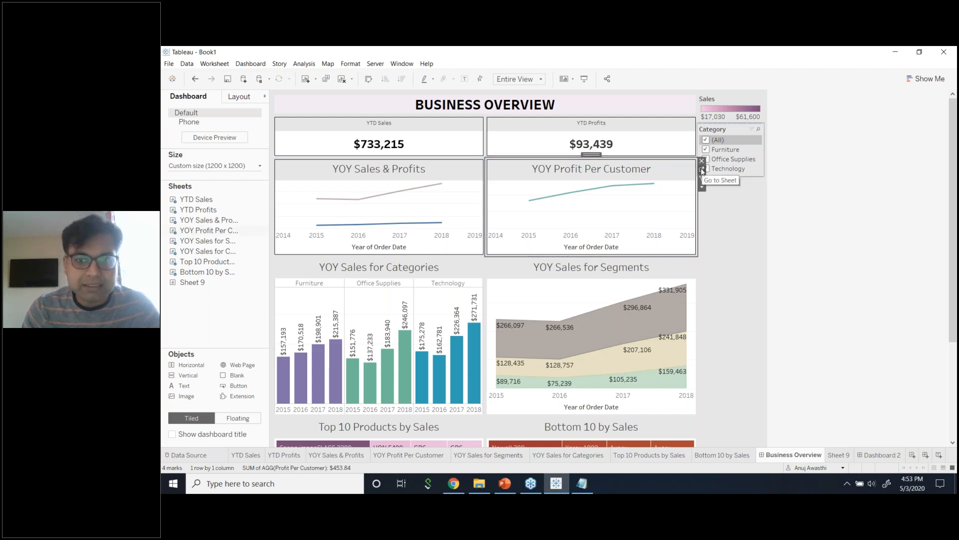
Go to the YOY Profit Per Customer sheet and edit the Profit Per Customer calculation.
click(702, 171)
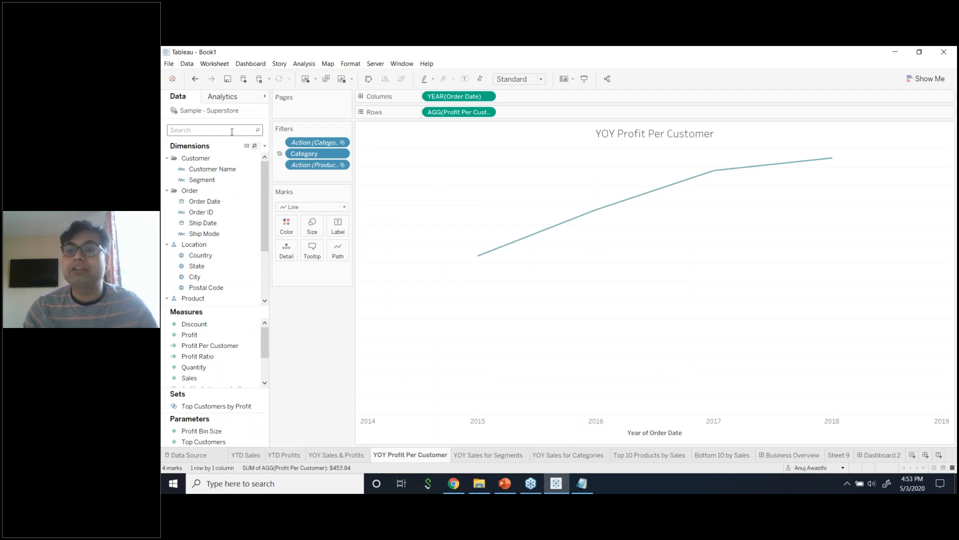
click(256, 358)
click(255, 345)
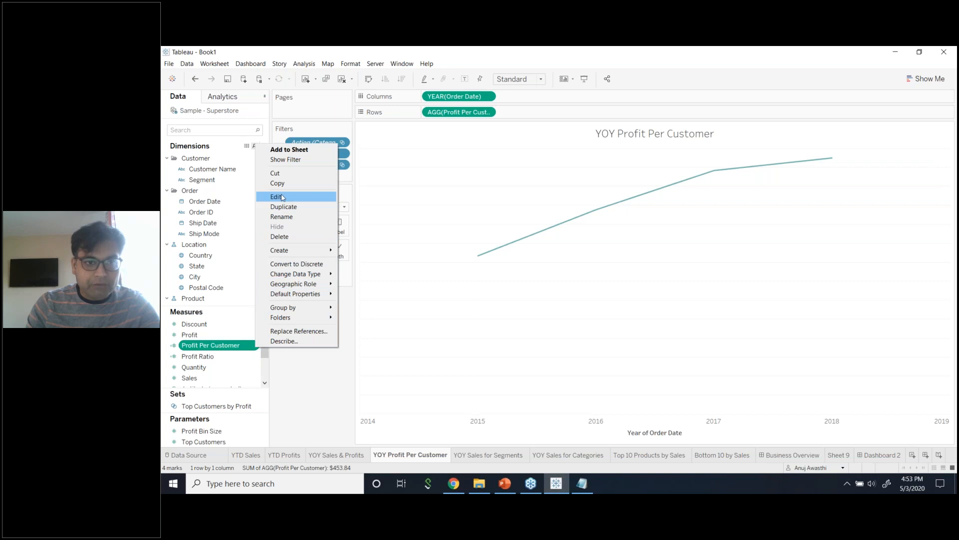
click(277, 197)
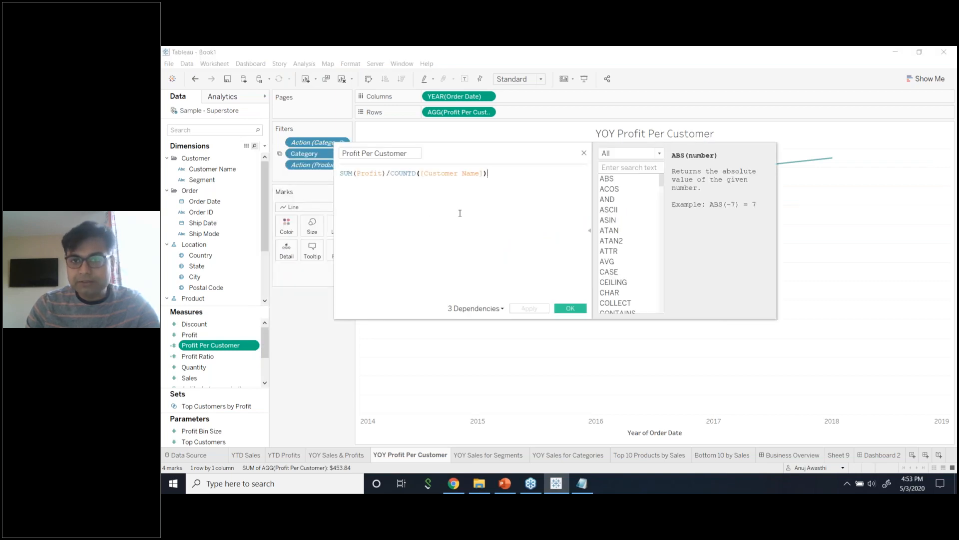
Search the function reference for 'scr' to list the SCRIPT functions.
click(613, 168)
text(scr)
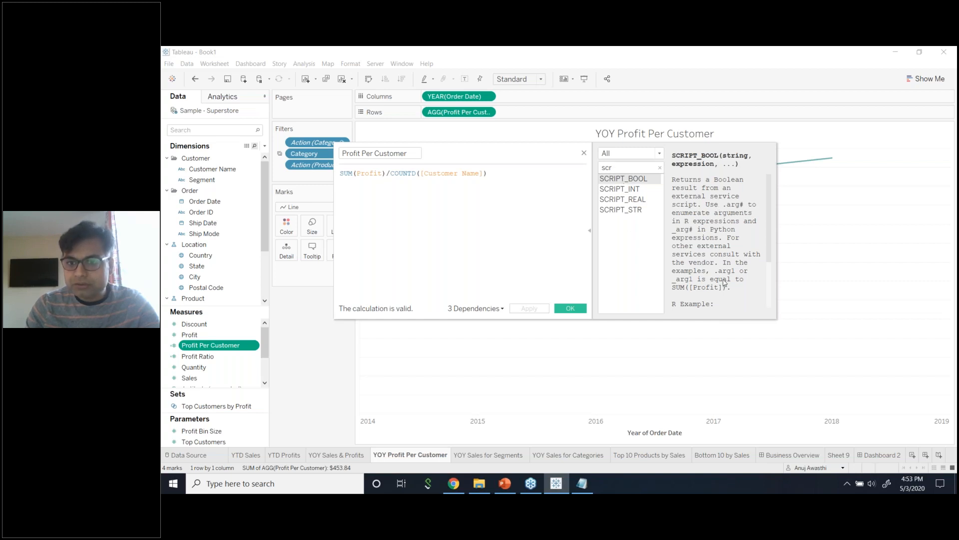
scroll(724, 282, down, 3)
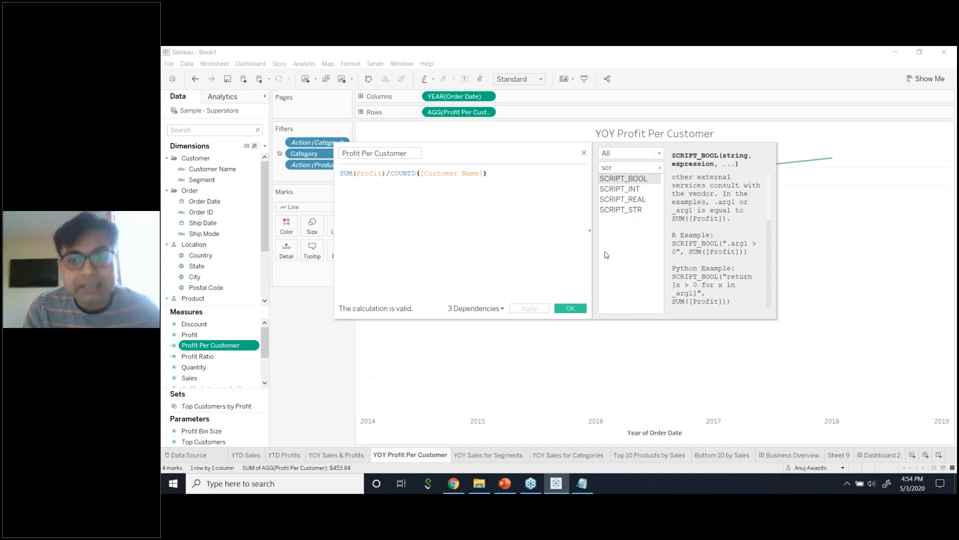
Read the SCRIPT_BOOL, SCRIPT_INT, SCRIPT_REAL and SCRIPT_STR descriptions, then close the editor unchanged.
click(622, 190)
click(621, 179)
click(619, 189)
click(620, 199)
click(619, 211)
click(618, 200)
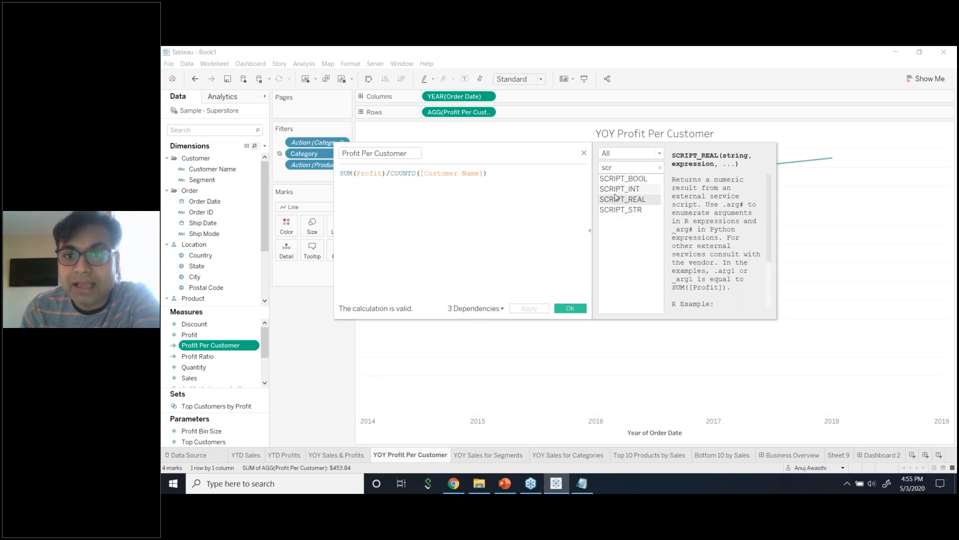
click(616, 192)
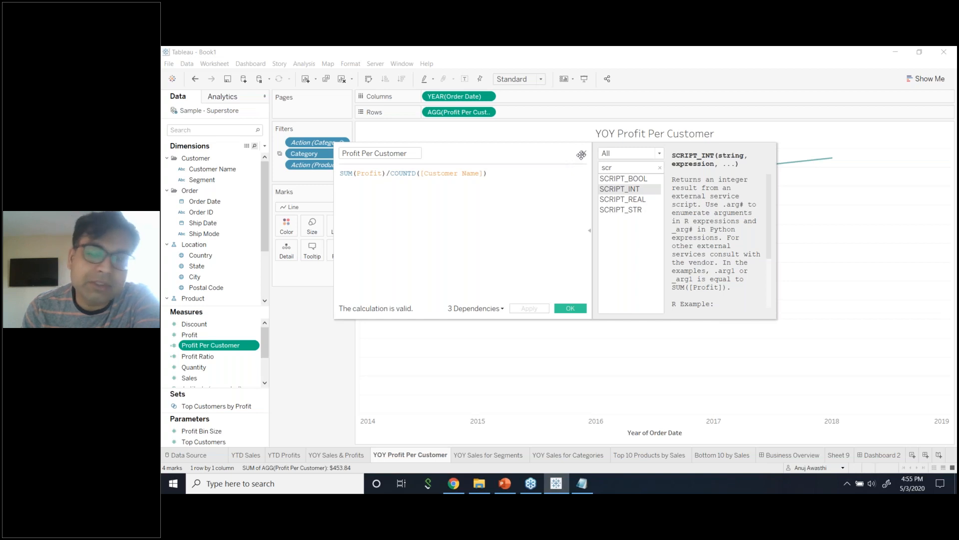
click(619, 179)
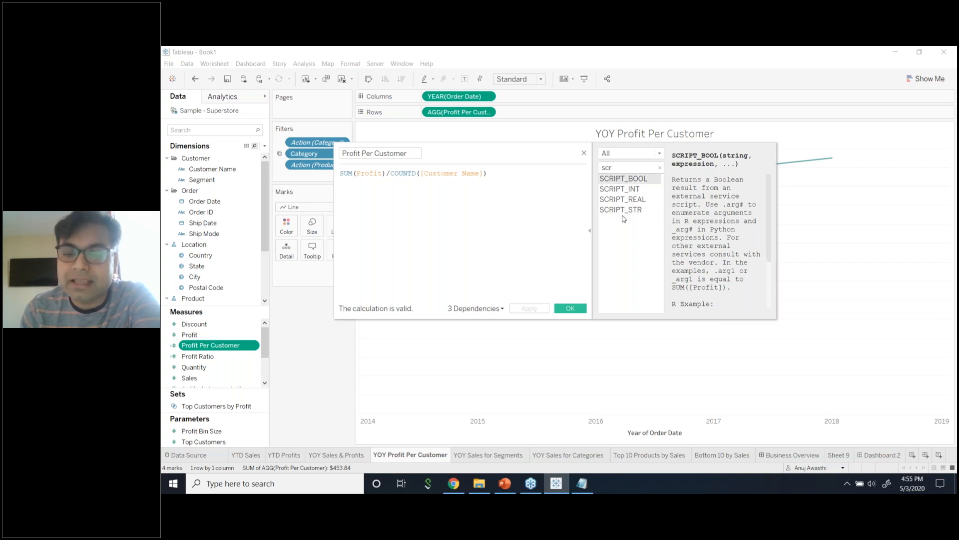
click(584, 154)
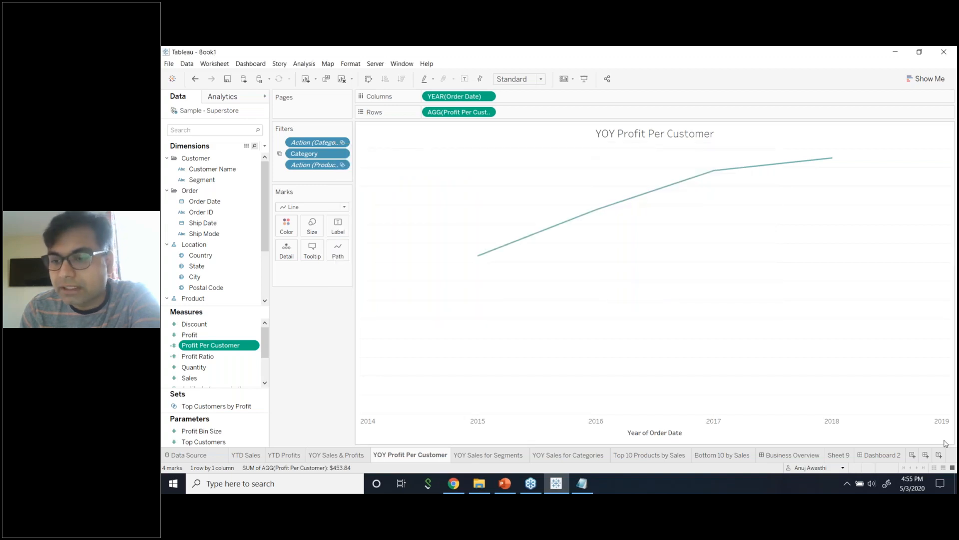
Return to the Business Overview dashboard and start saving the workbook to Tableau Public.
click(884, 454)
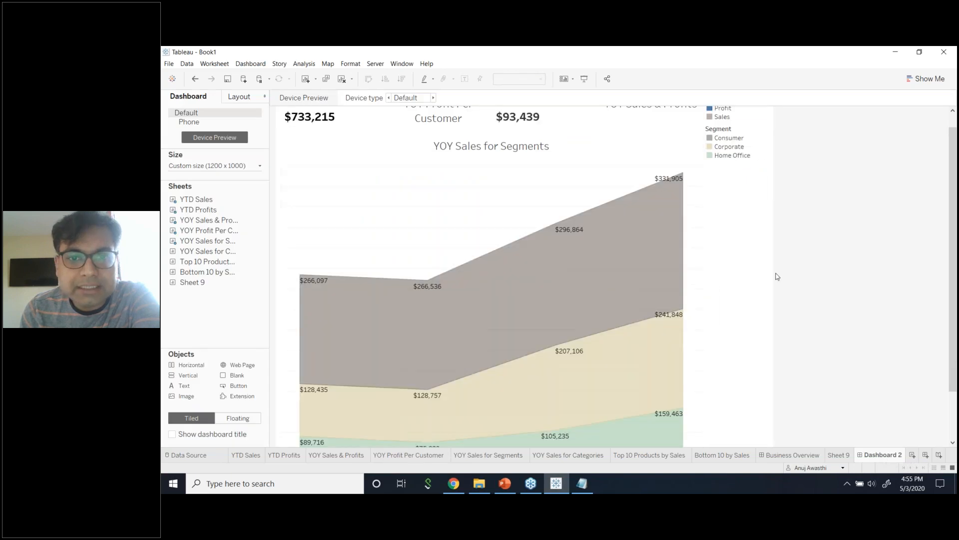
click(794, 454)
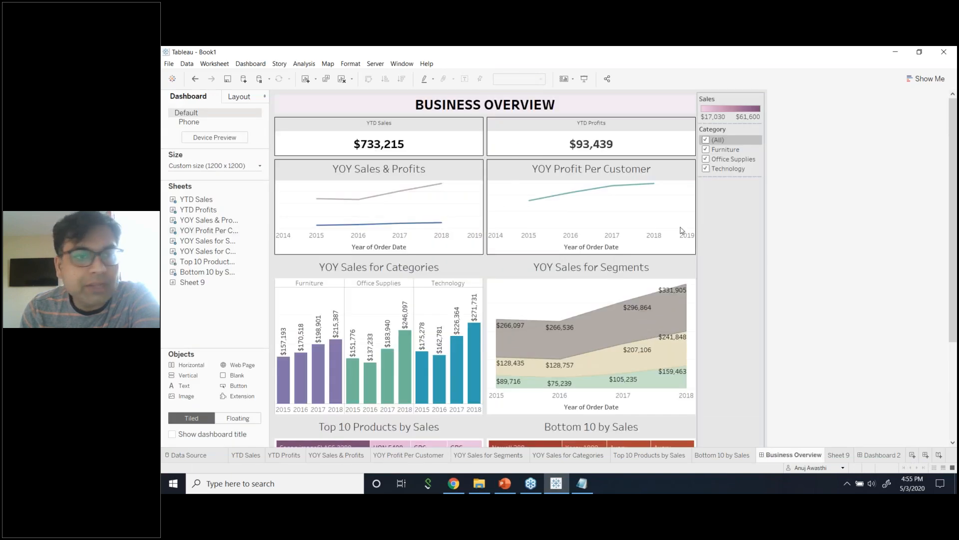
click(376, 64)
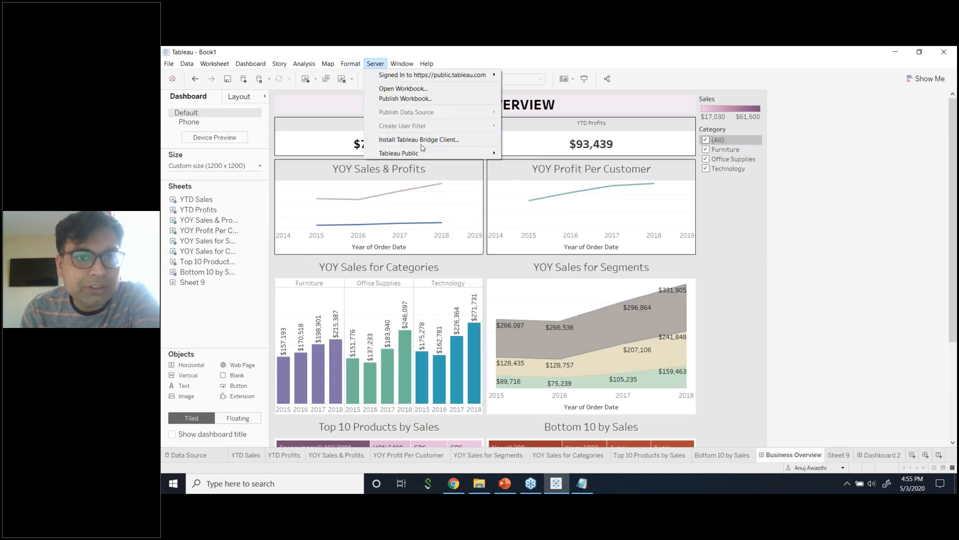
mouse_move(423, 153)
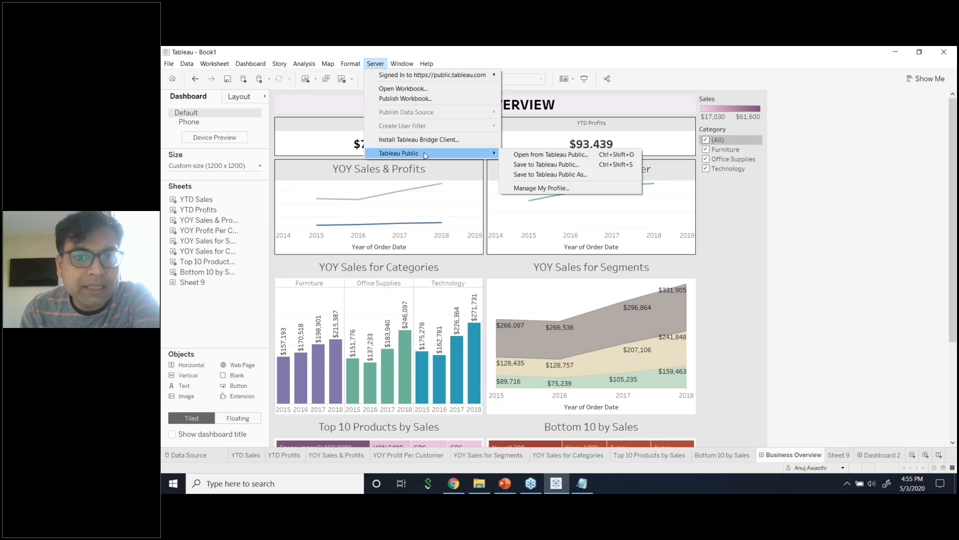
click(528, 165)
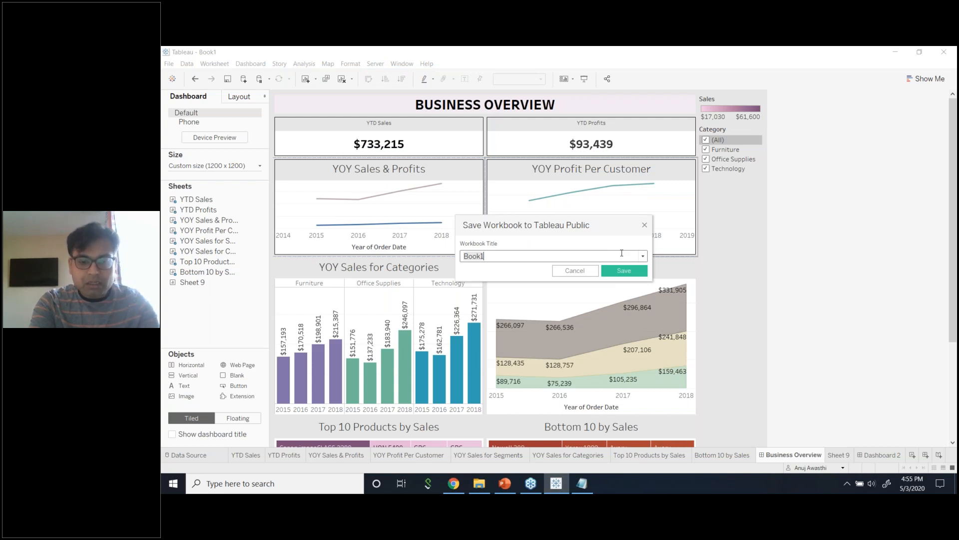
Title the workbook 'Tableau Training for Beginners May 5' and publish it.
text(Tableau)
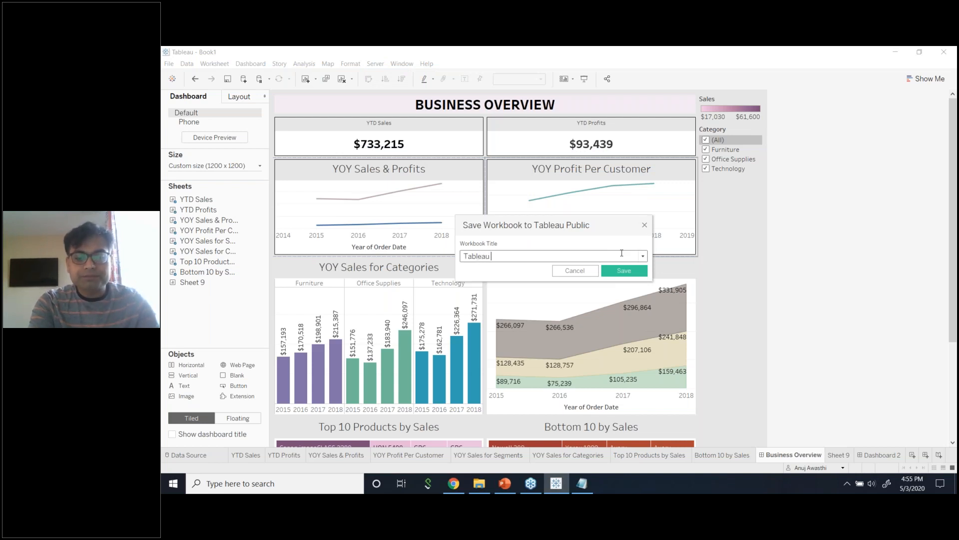
text( Training)
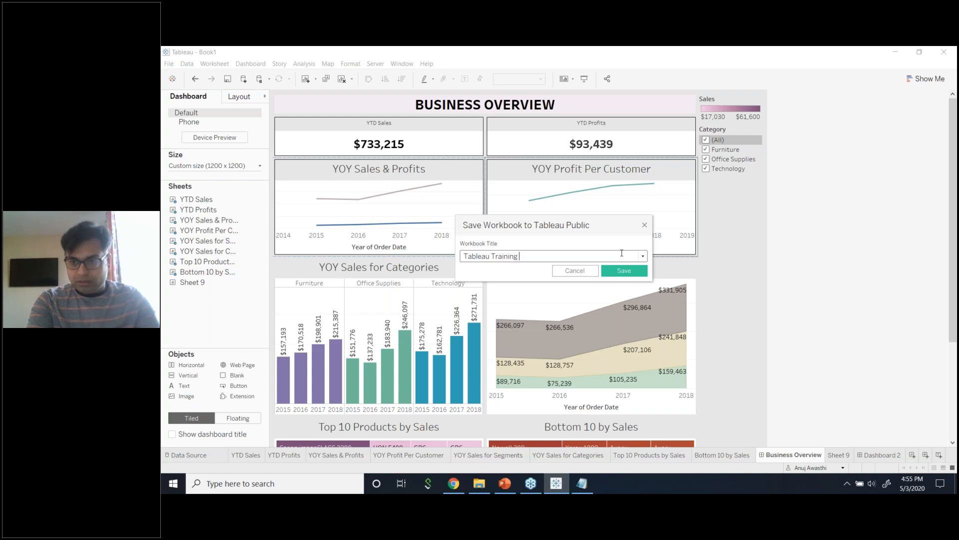
text( May 5)
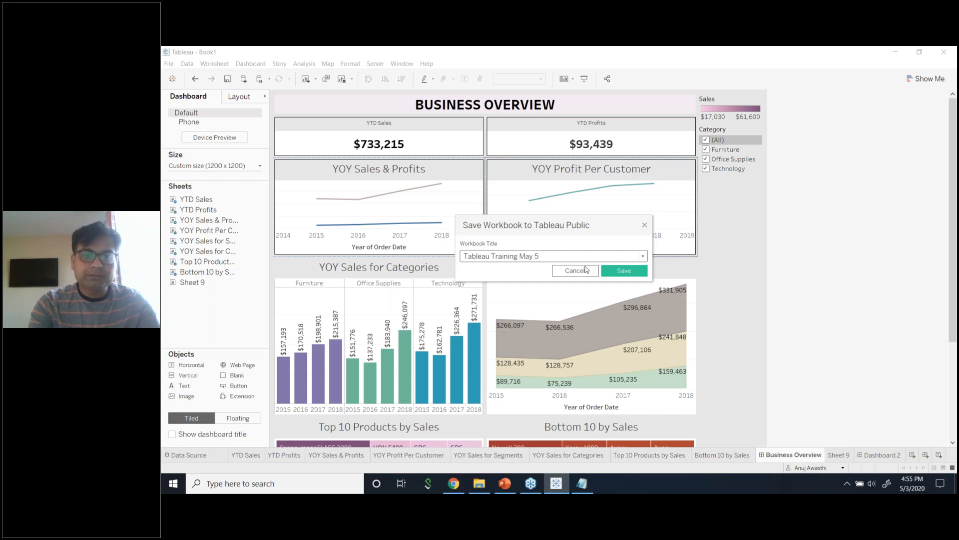
click(518, 256)
text(for Be)
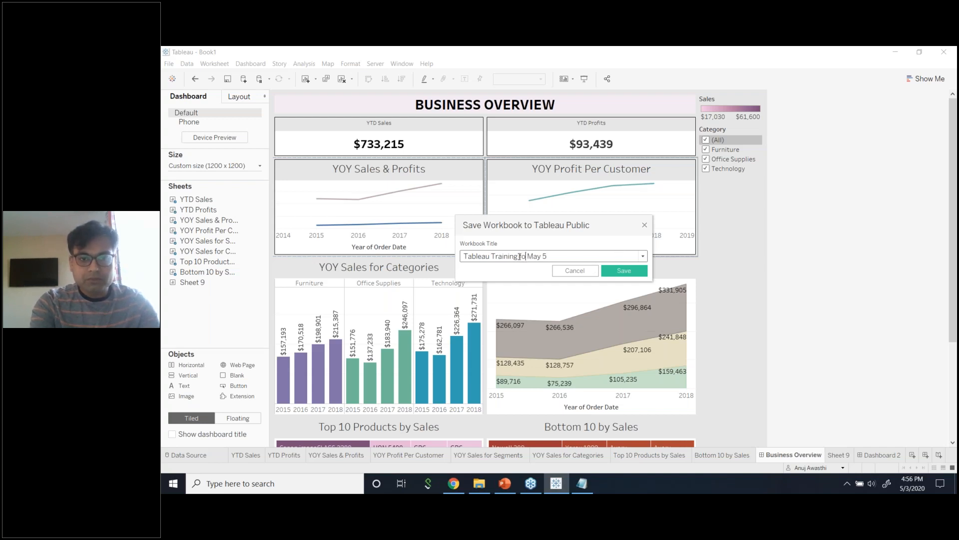
text(ginners)
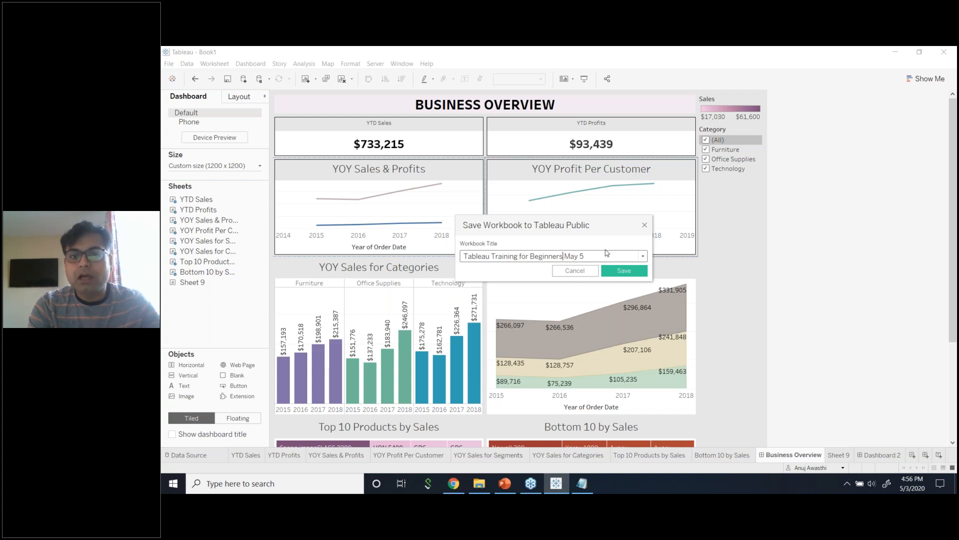
click(623, 270)
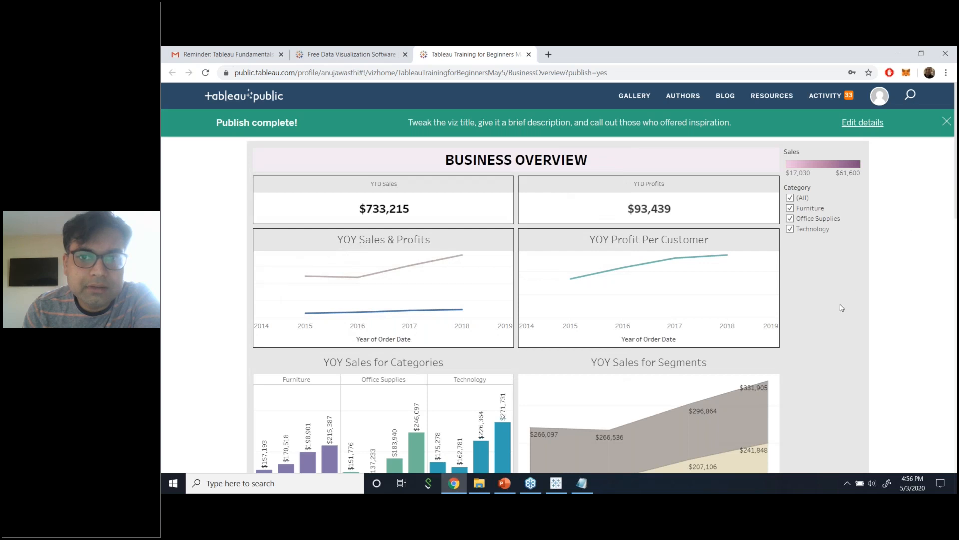
Review the published Business Overview viz and copy its web address.
scroll(841, 309, down, 5)
scroll(842, 309, up, 2)
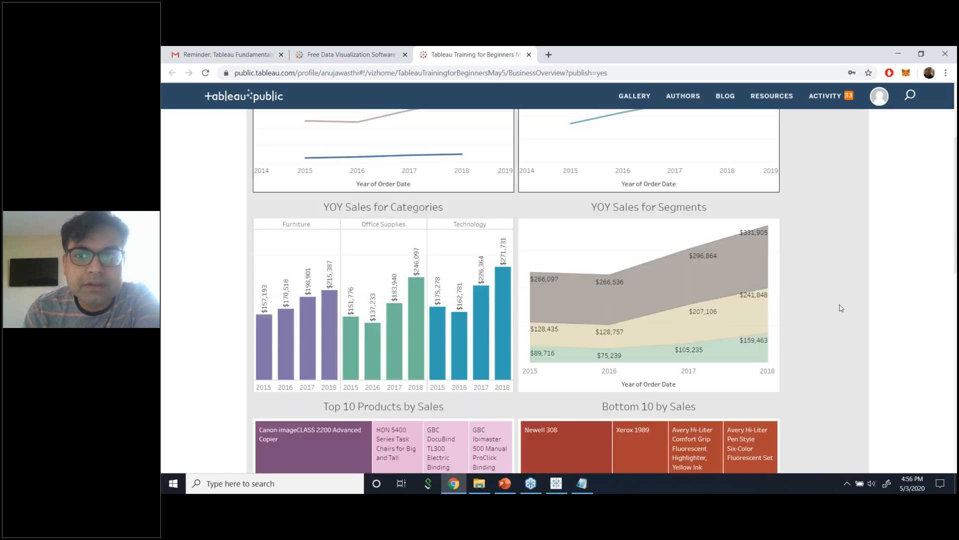
scroll(841, 308, up, 3)
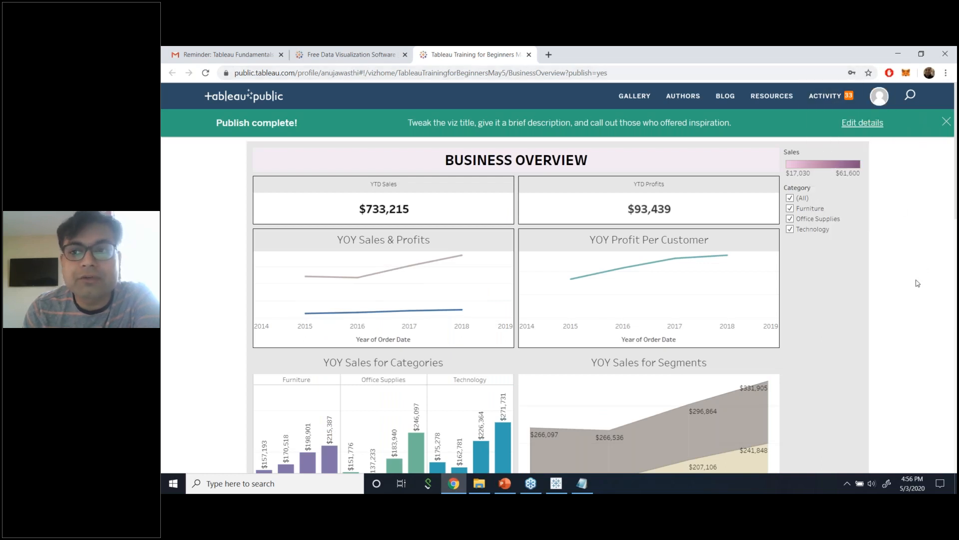
scroll(837, 332, down, 1)
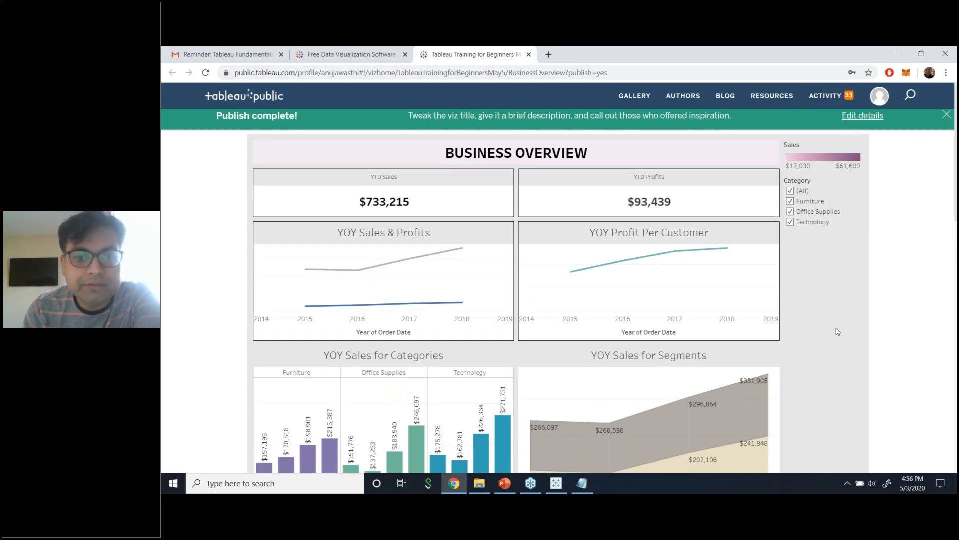
scroll(837, 331, down, 15)
scroll(837, 331, up, 2)
scroll(629, 317, up, 2)
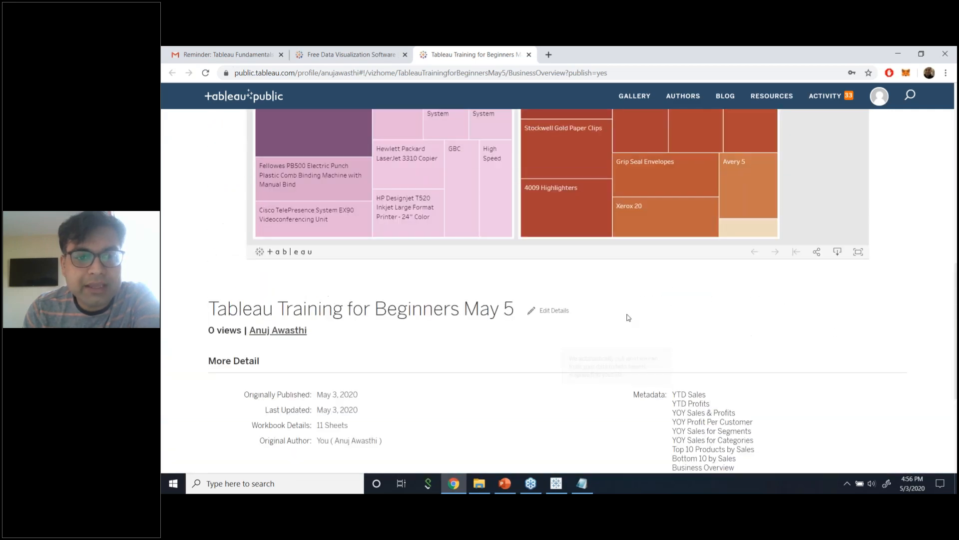
scroll(628, 318, up, 10)
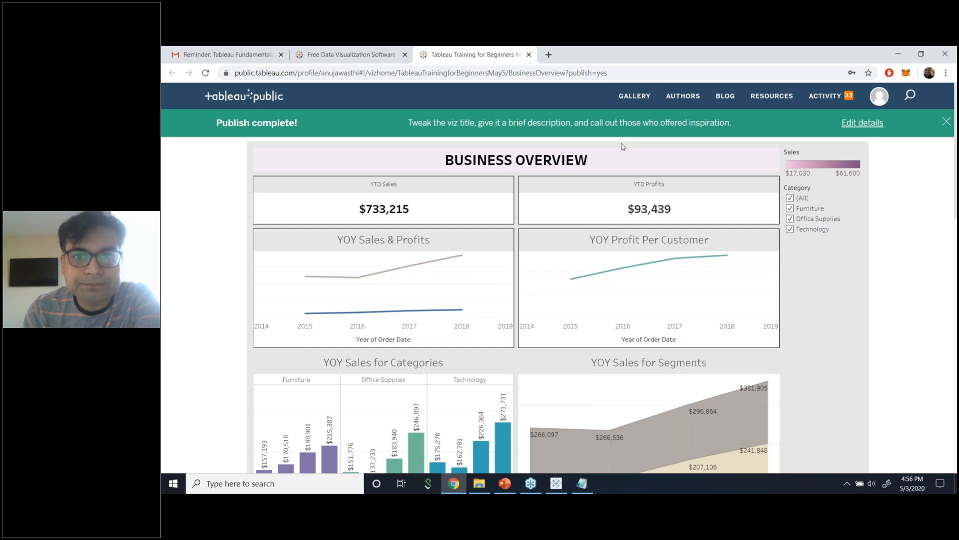
click(618, 71)
right_click(571, 75)
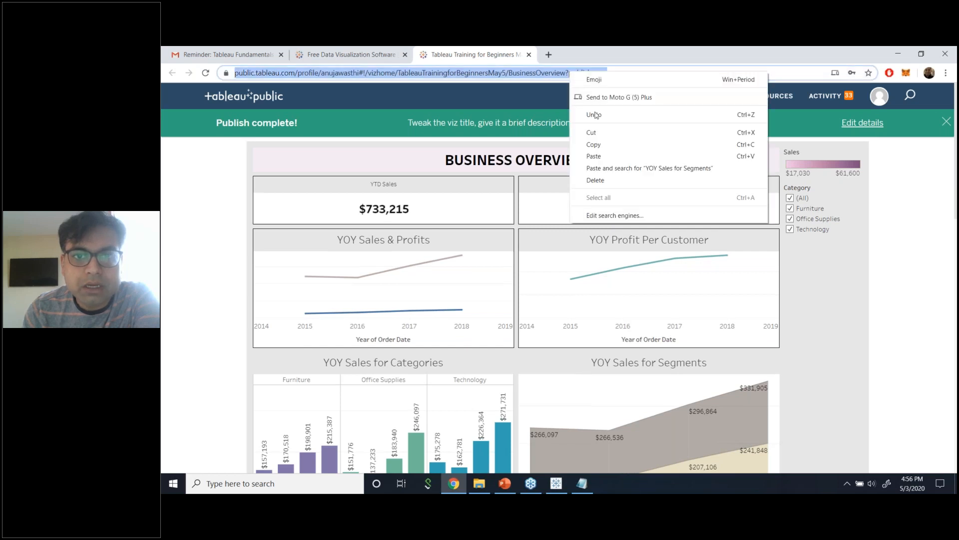
click(597, 145)
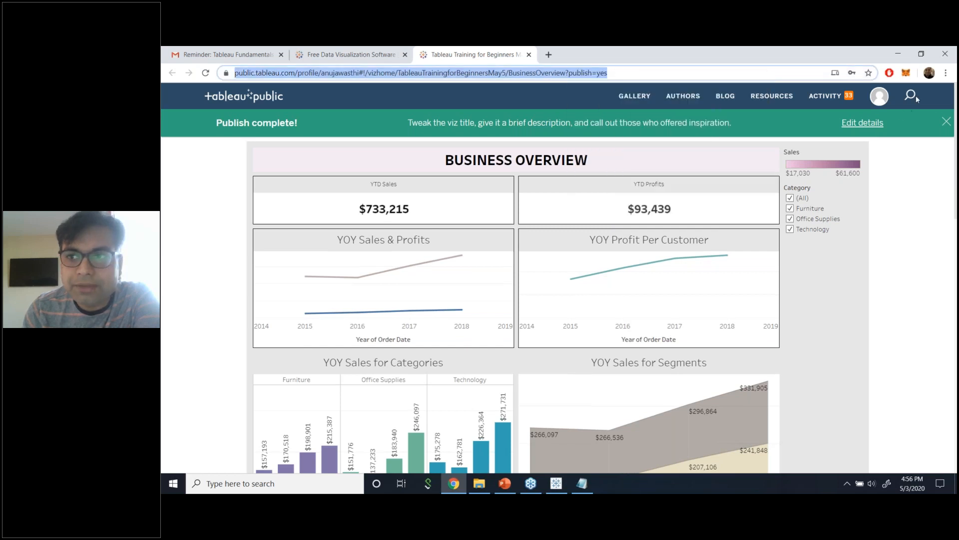
Refocus the browser, reselect the dashboard's web address, and scroll through the viz.
click(944, 76)
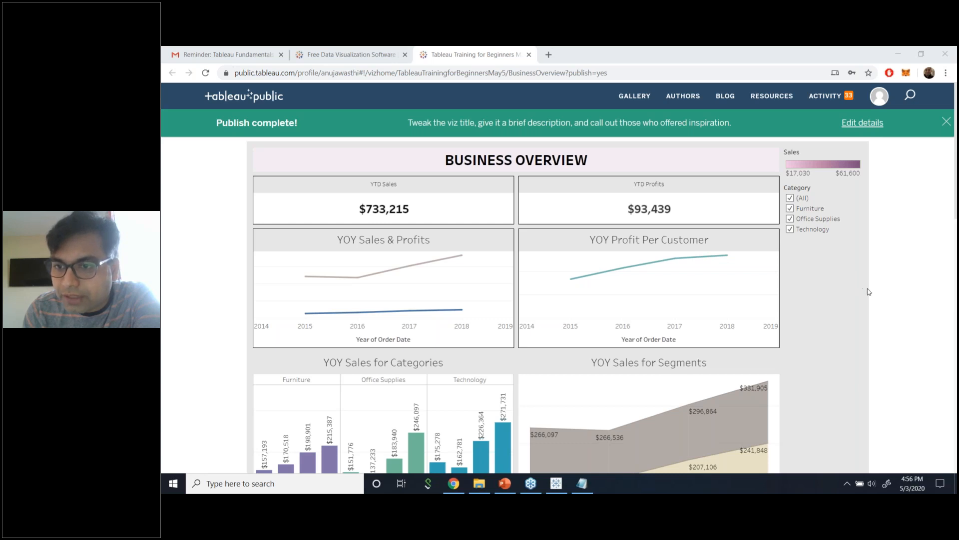
click(830, 419)
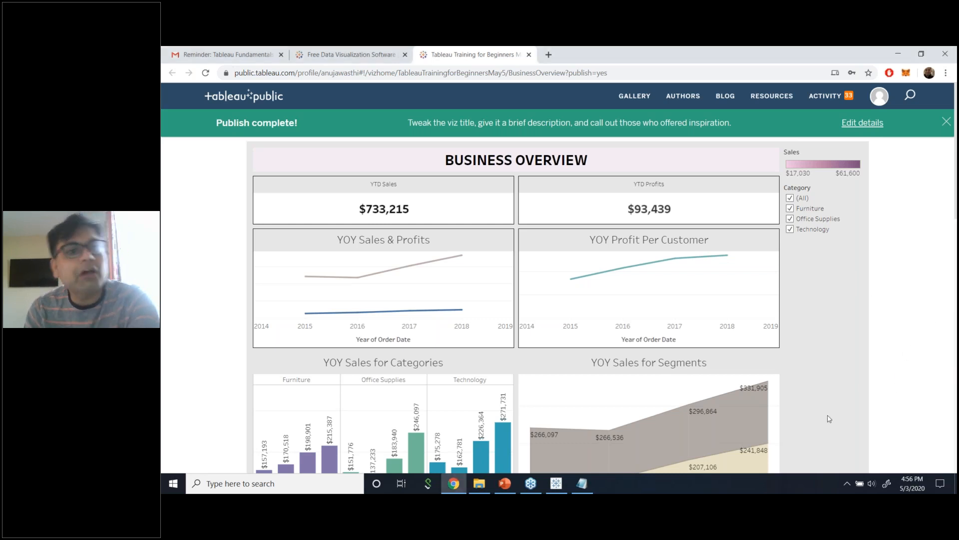
click(803, 76)
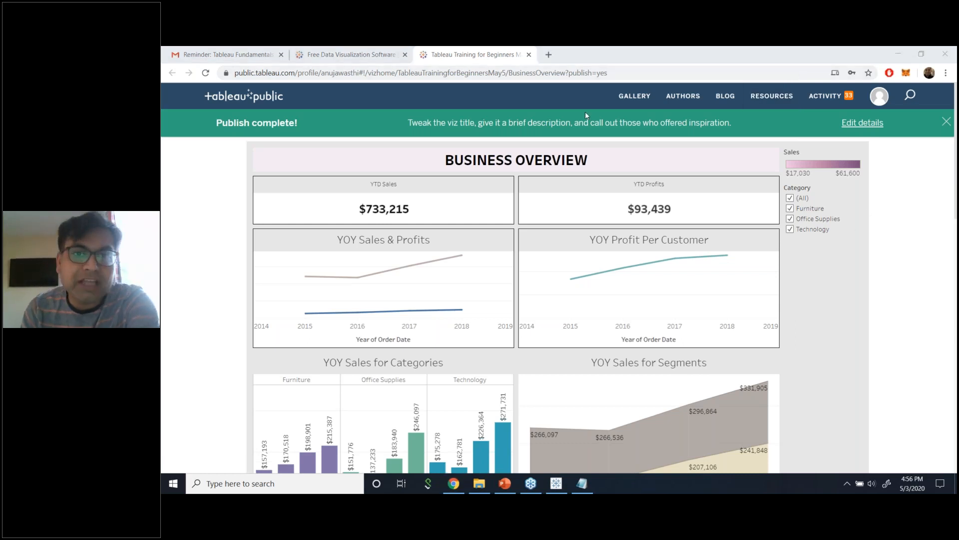
click(572, 76)
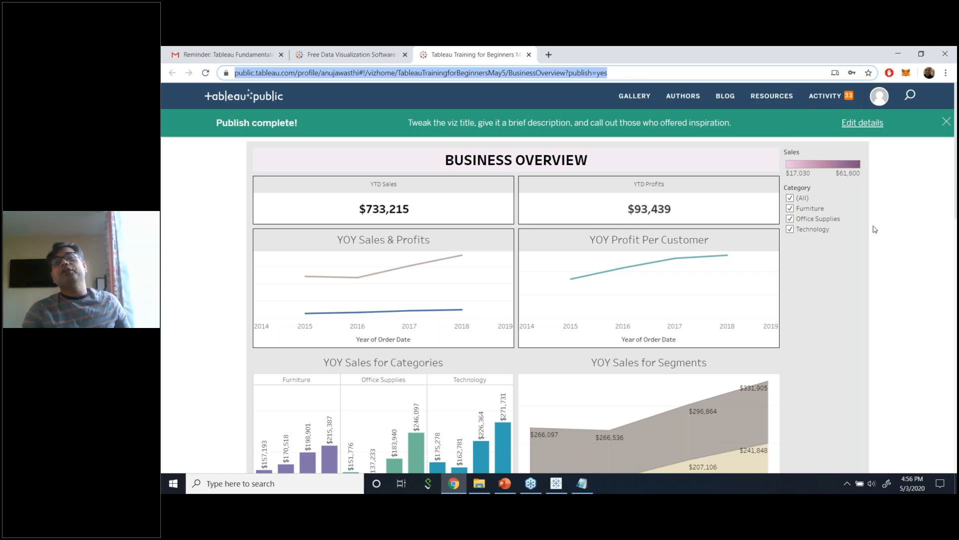
scroll(856, 298, down, 5)
scroll(855, 299, down, 5)
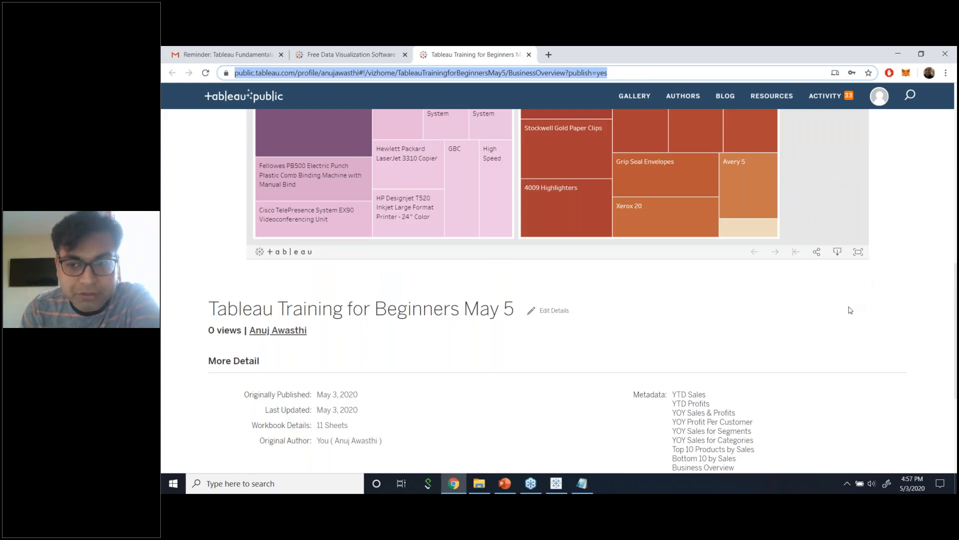
scroll(850, 309, up, 5)
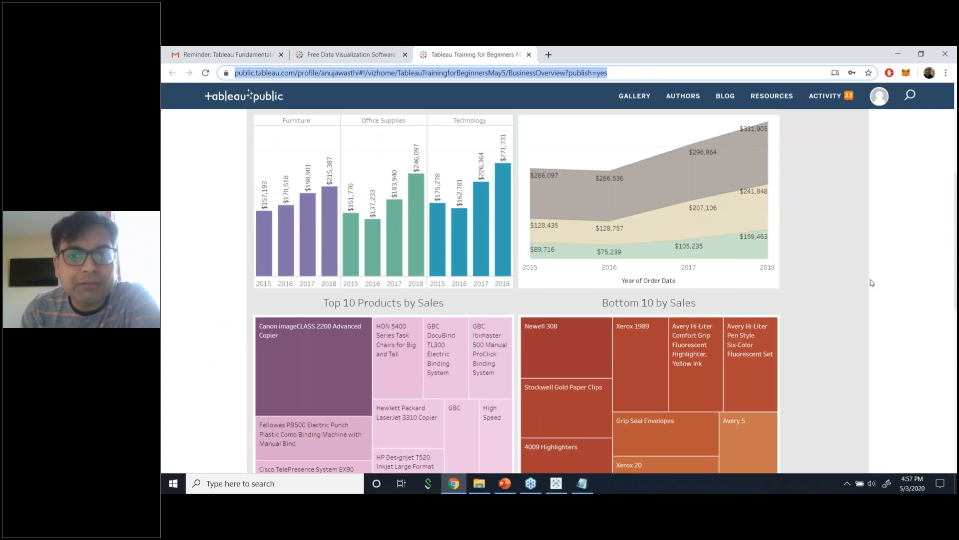
scroll(870, 283, up, 5)
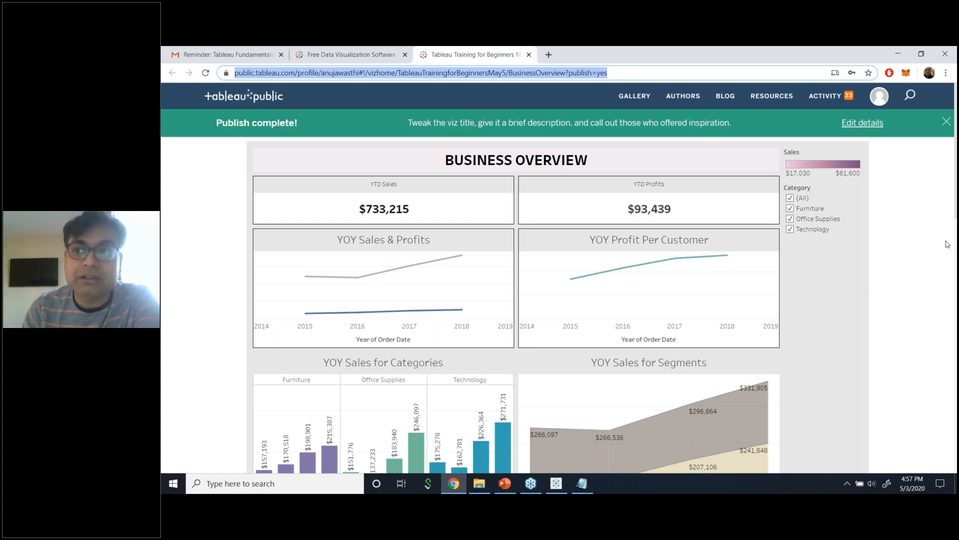
Look over the published yearly sales by category, then switch back to Tableau Desktop.
click(946, 74)
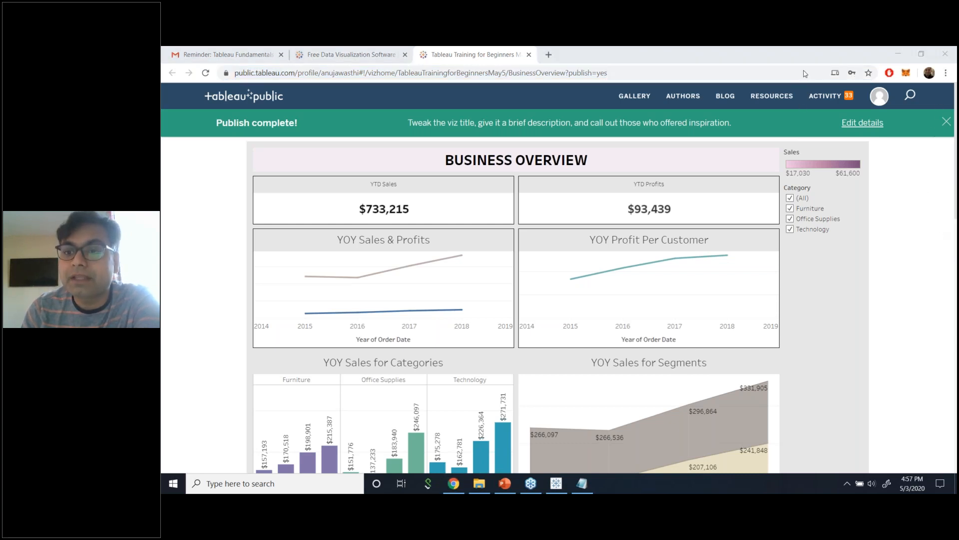
click(829, 306)
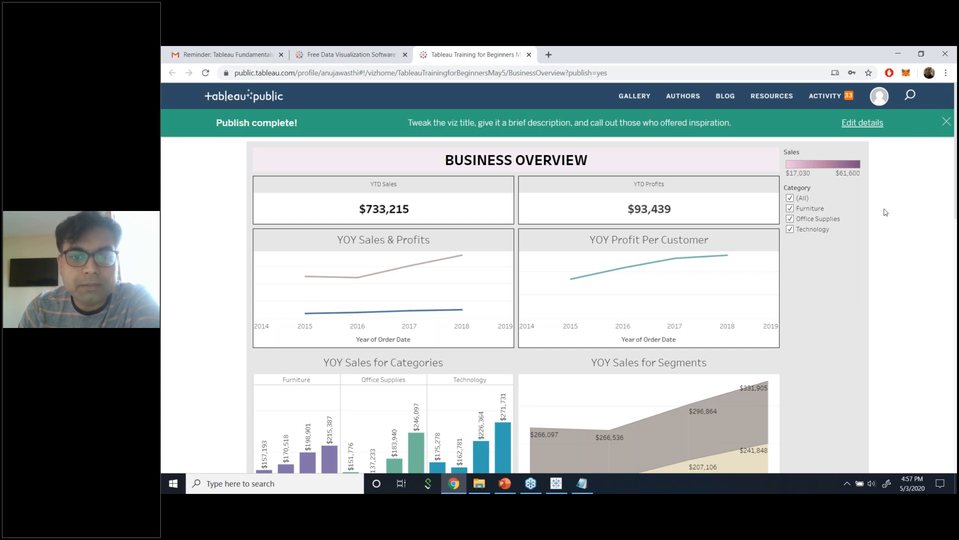
scroll(822, 311, down, 6)
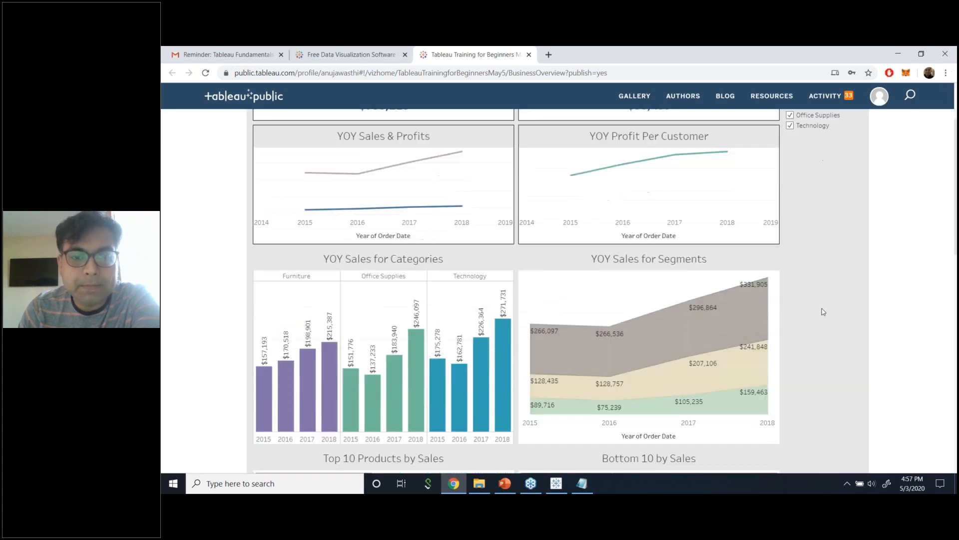
scroll(821, 308, up, 10)
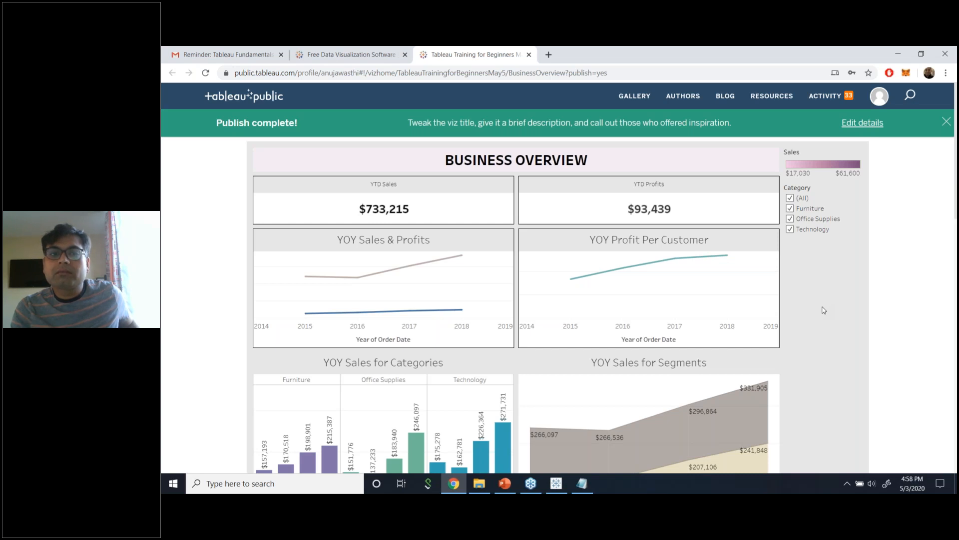
click(556, 483)
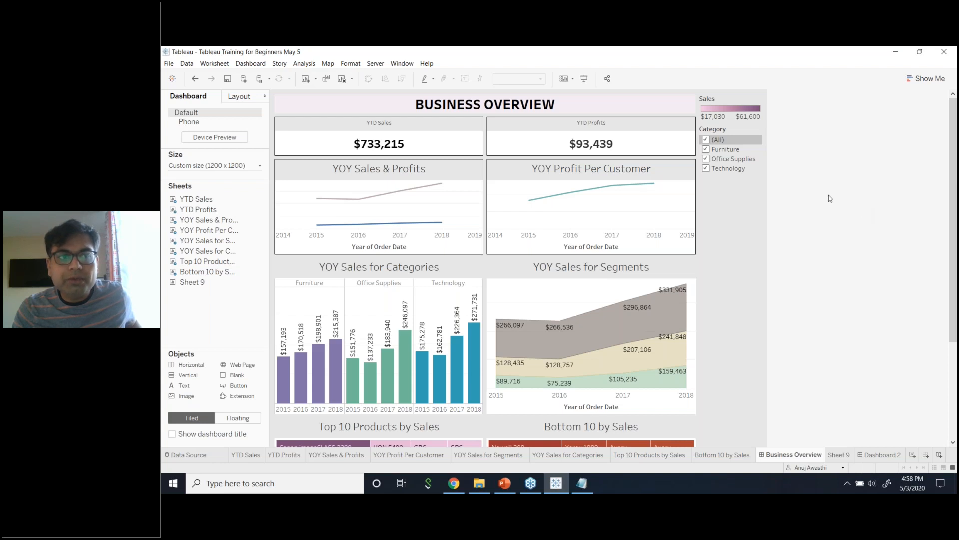
Check the Use Extract option for the Sample - Superstore data source.
click(185, 64)
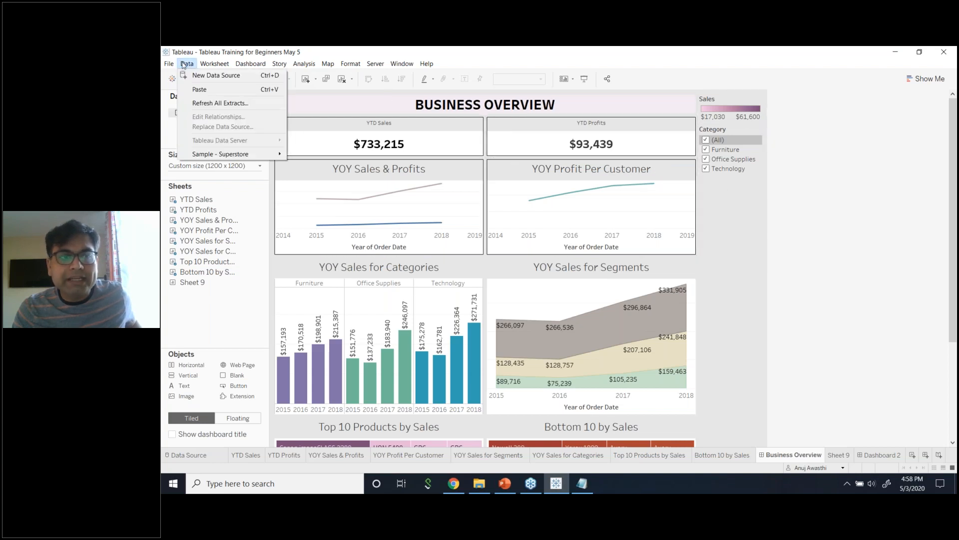
mouse_move(222, 157)
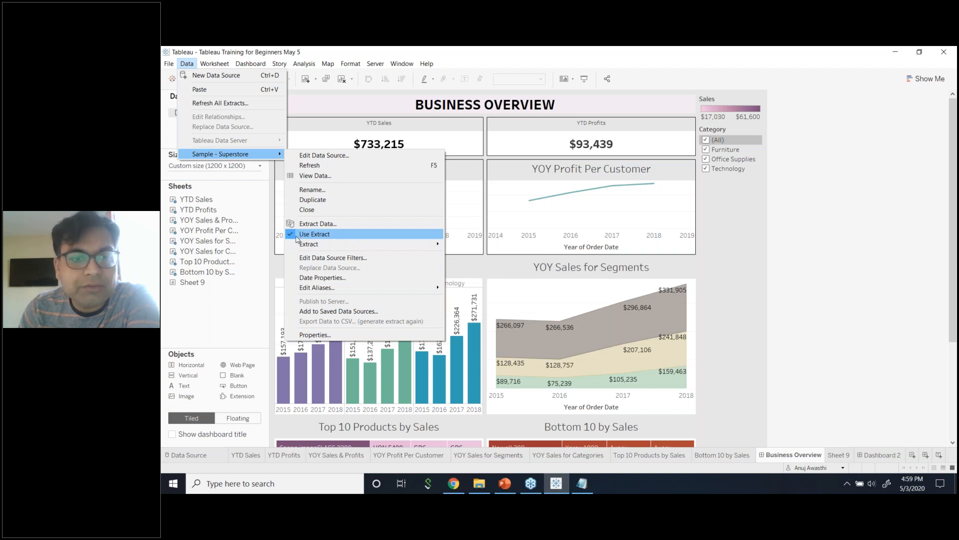
click(764, 174)
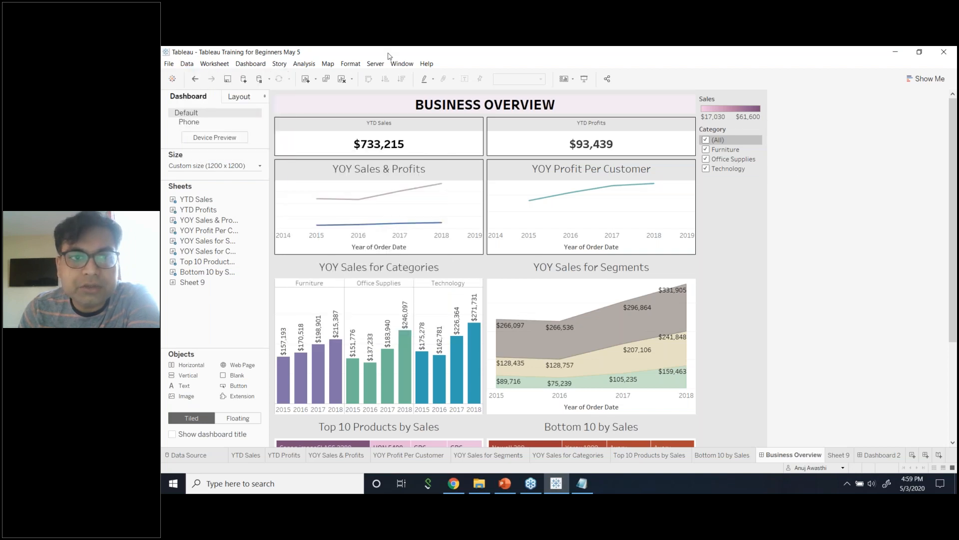
Save the workbook to Tableau Public again.
click(375, 64)
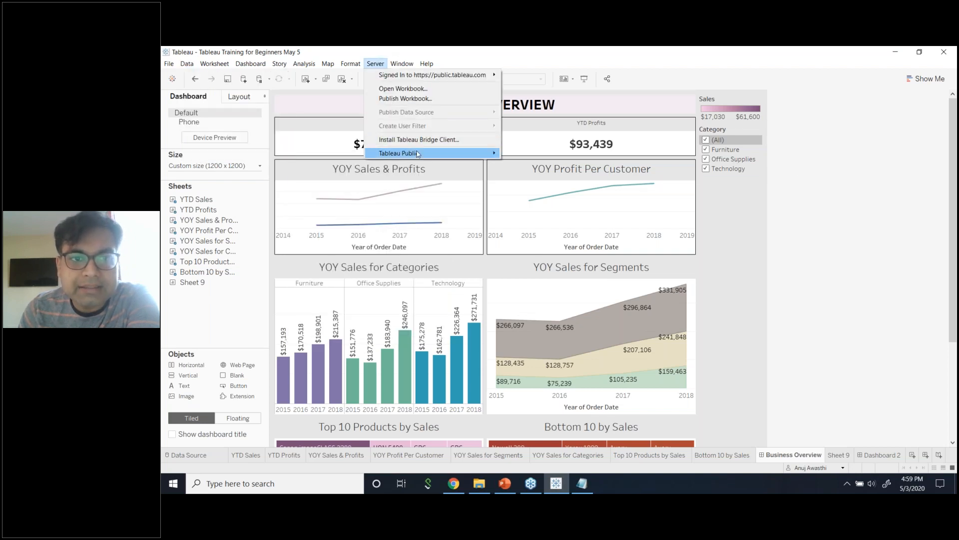
mouse_move(417, 153)
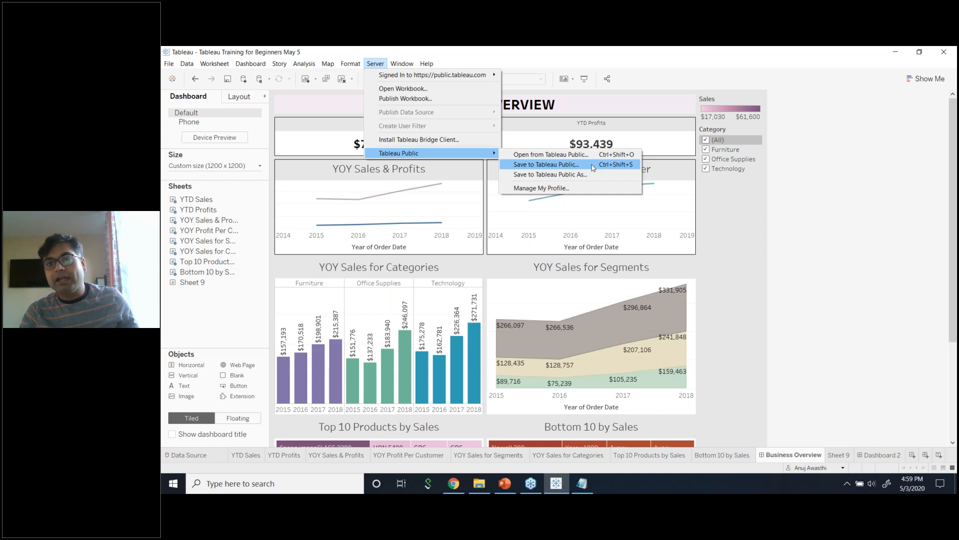
click(528, 169)
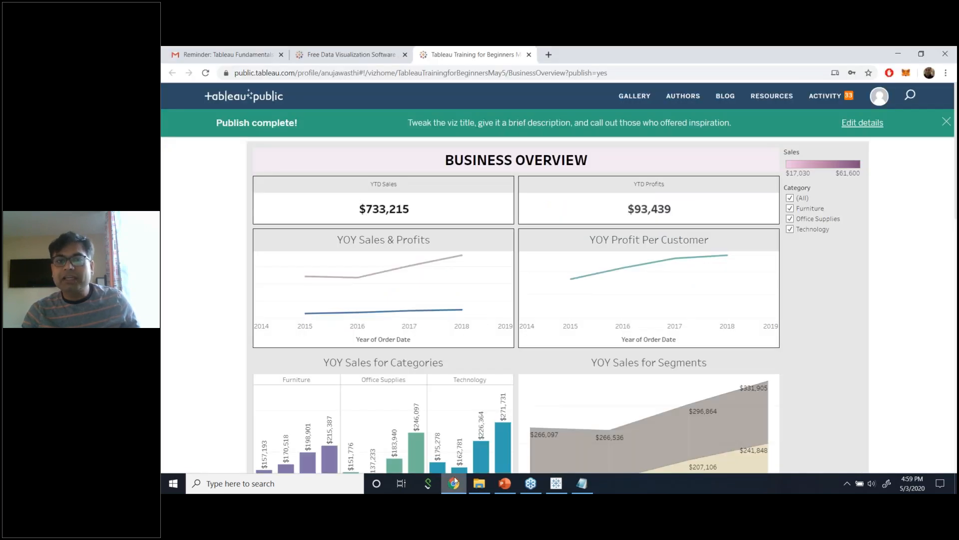
click(511, 74)
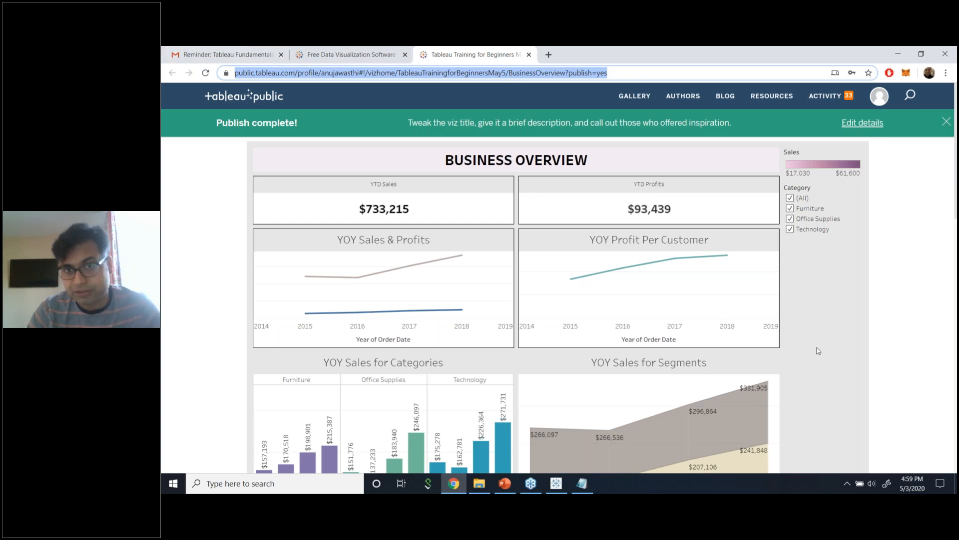
scroll(818, 360, down, 1)
scroll(818, 362, up, 1)
click(655, 108)
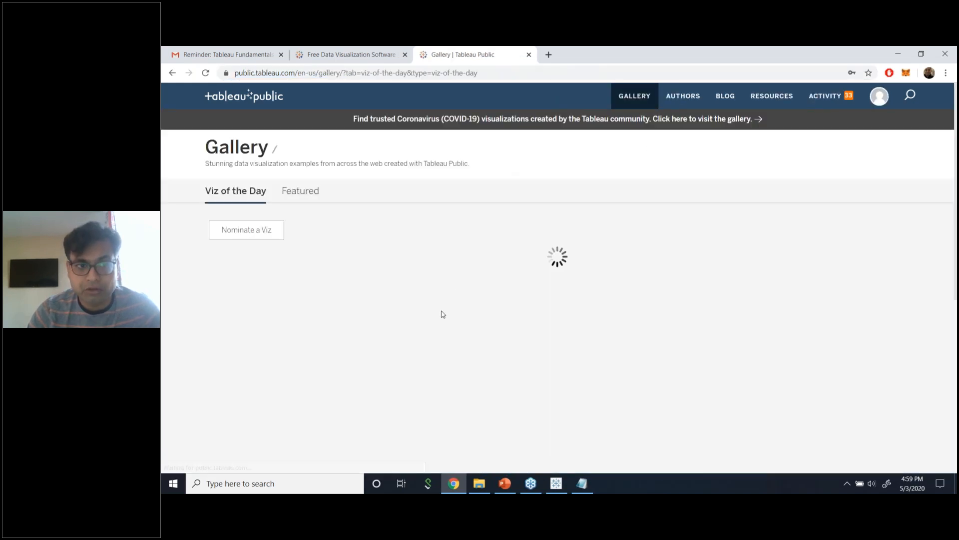
scroll(501, 323, down, 2)
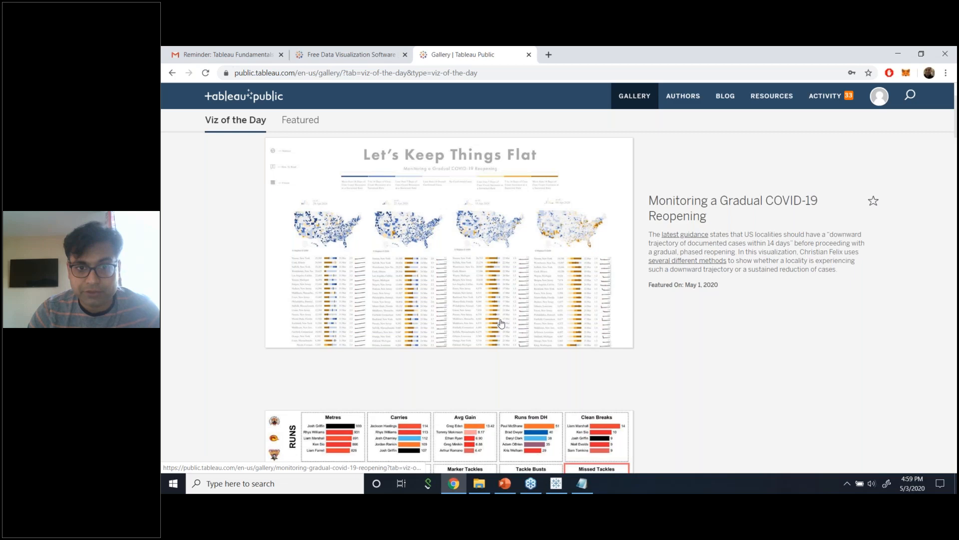
scroll(501, 323, down, 12)
scroll(501, 324, down, 10)
scroll(501, 324, up, 15)
scroll(501, 327, up, 10)
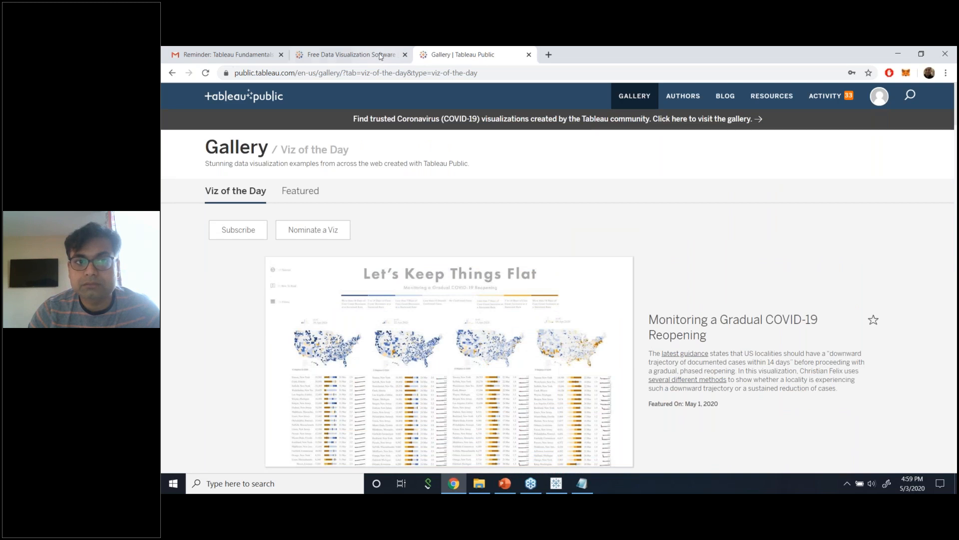
click(381, 58)
click(477, 56)
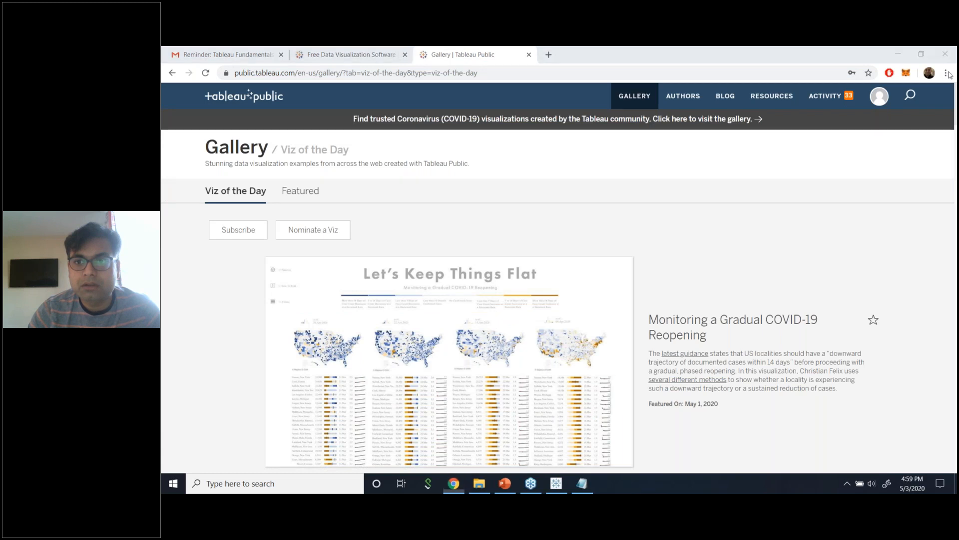
click(723, 272)
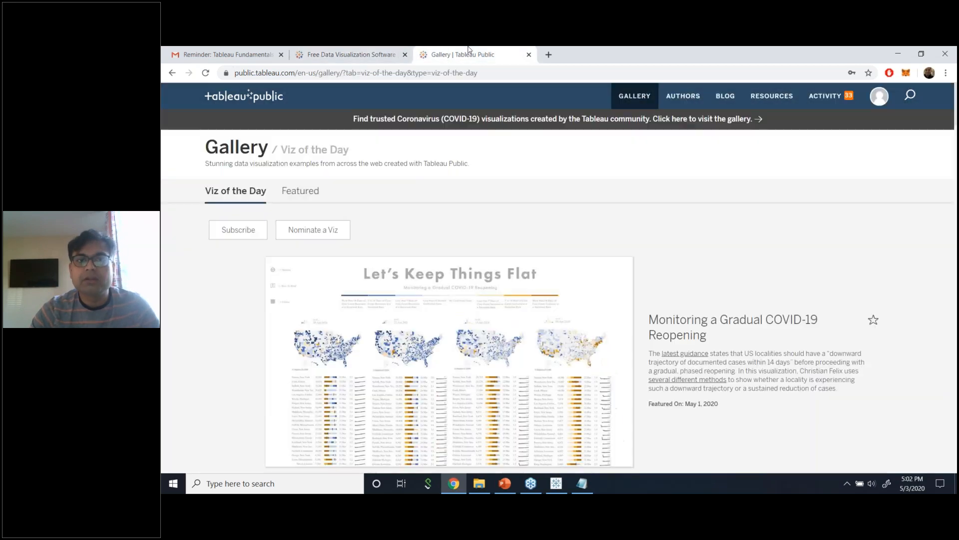
click(394, 55)
click(483, 55)
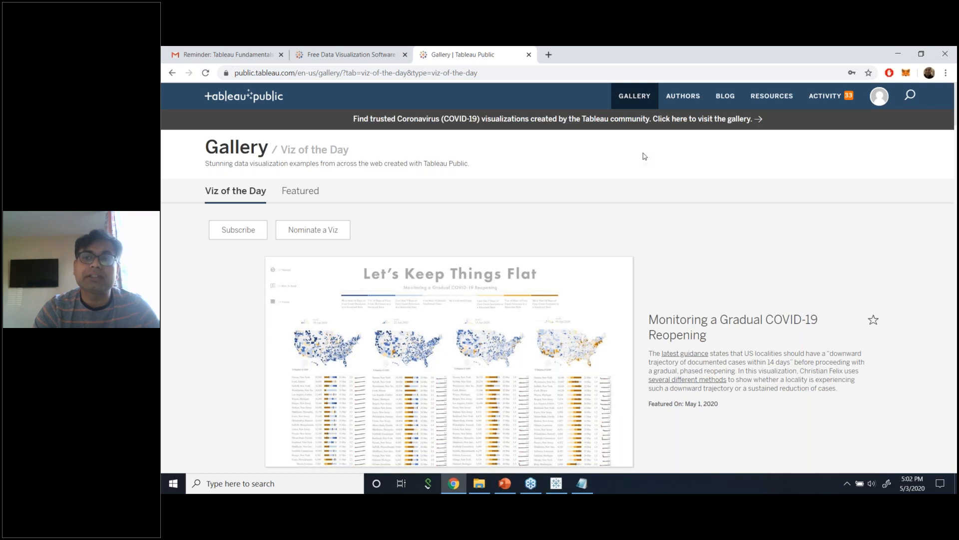
Go to tableau.com and open the Learning > Getting Started page.
click(474, 80)
text(tabl)
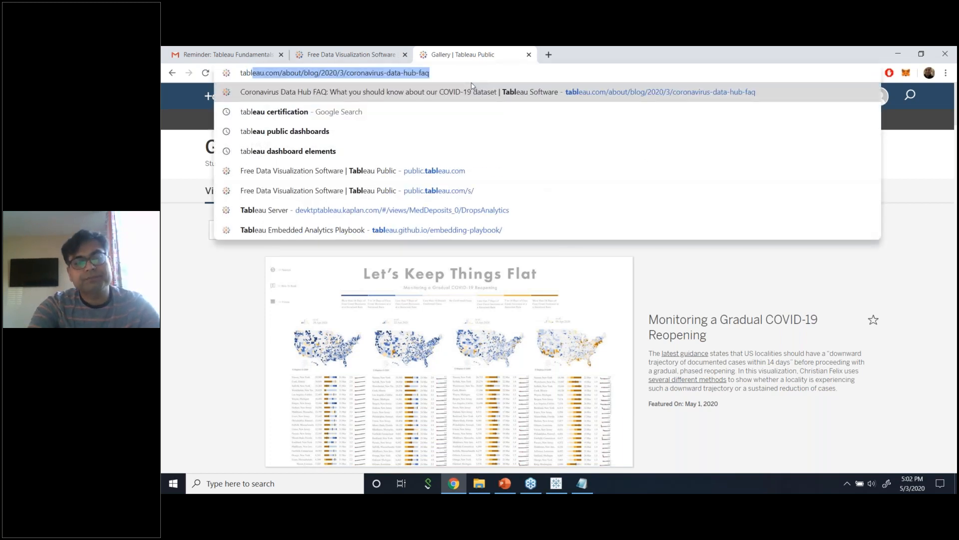
text(eau.com)
key(Return)
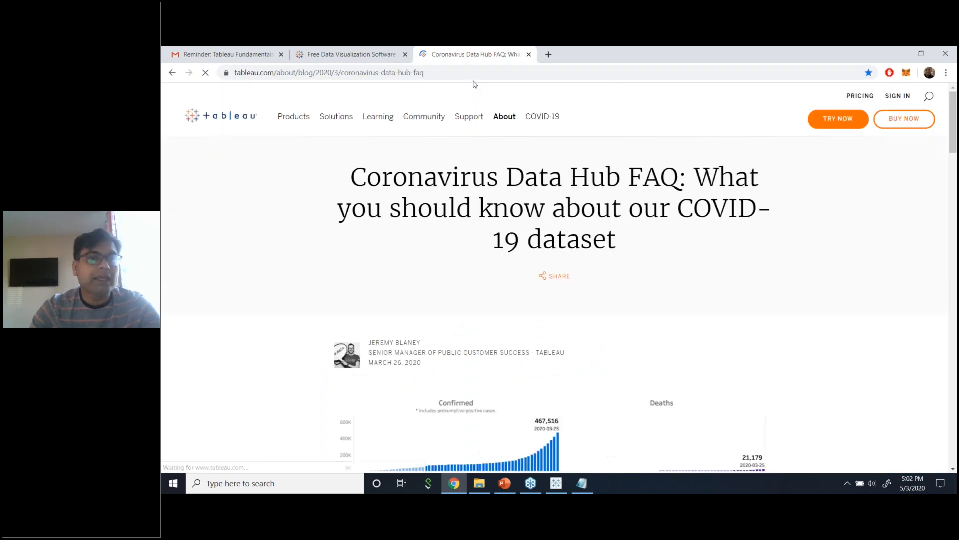
mouse_move(377, 116)
click(394, 136)
Skim the Getting Started page, then open Learning > Free Training Videos.
scroll(339, 356, down, 4)
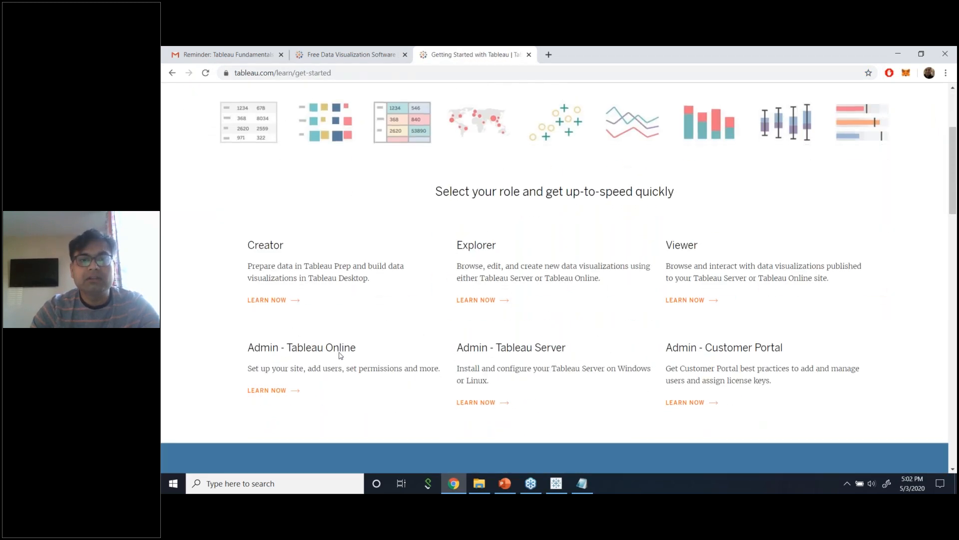
scroll(339, 355, up, 1)
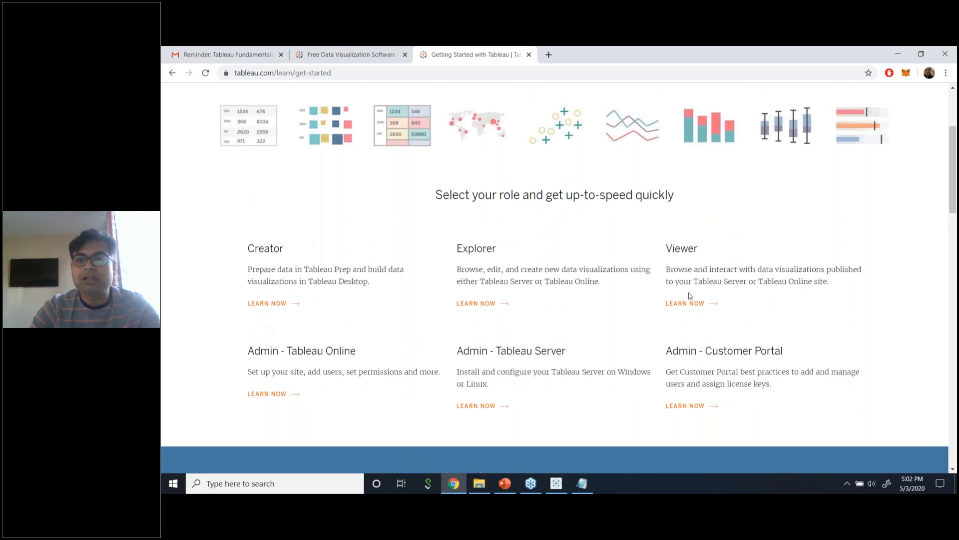
scroll(456, 303, up, 3)
mouse_move(354, 125)
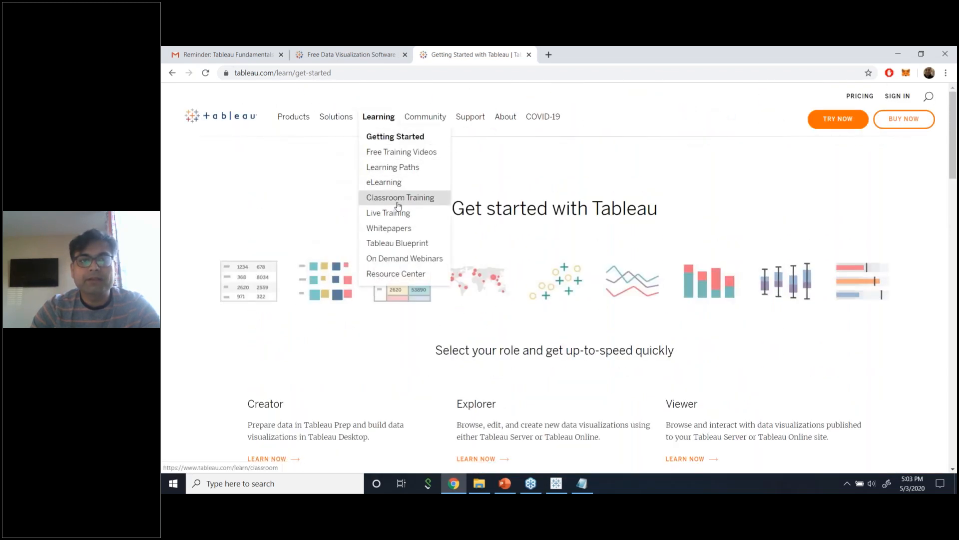
click(400, 158)
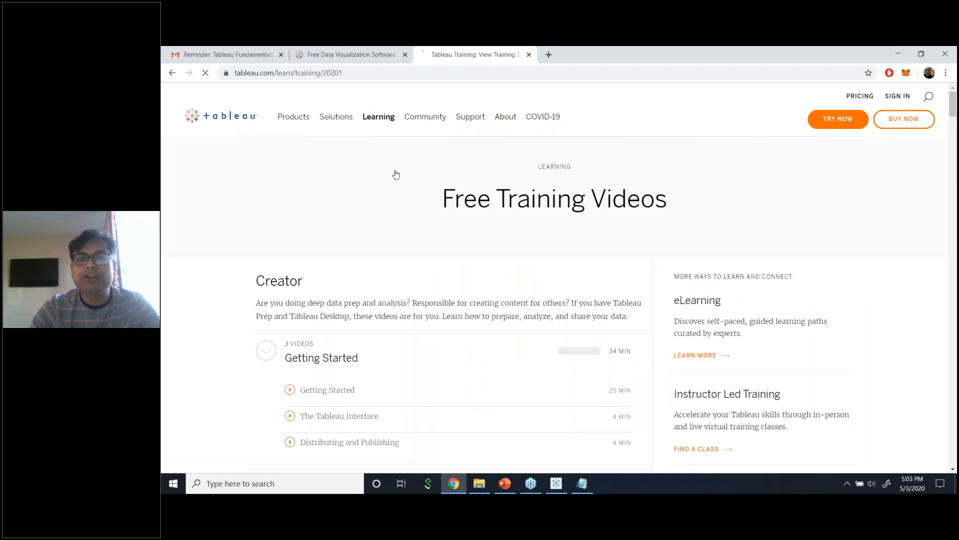
scroll(381, 306, down, 10)
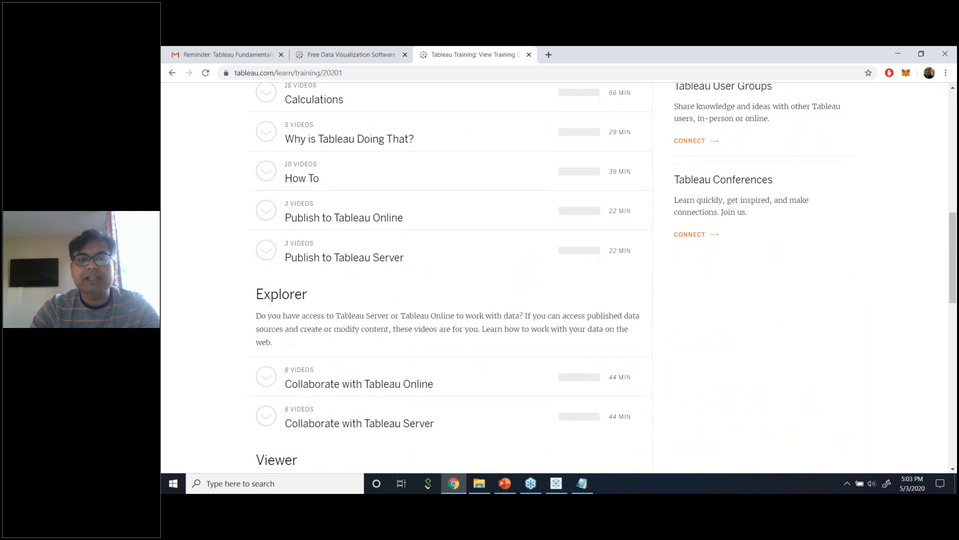
scroll(554, 277, down, 15)
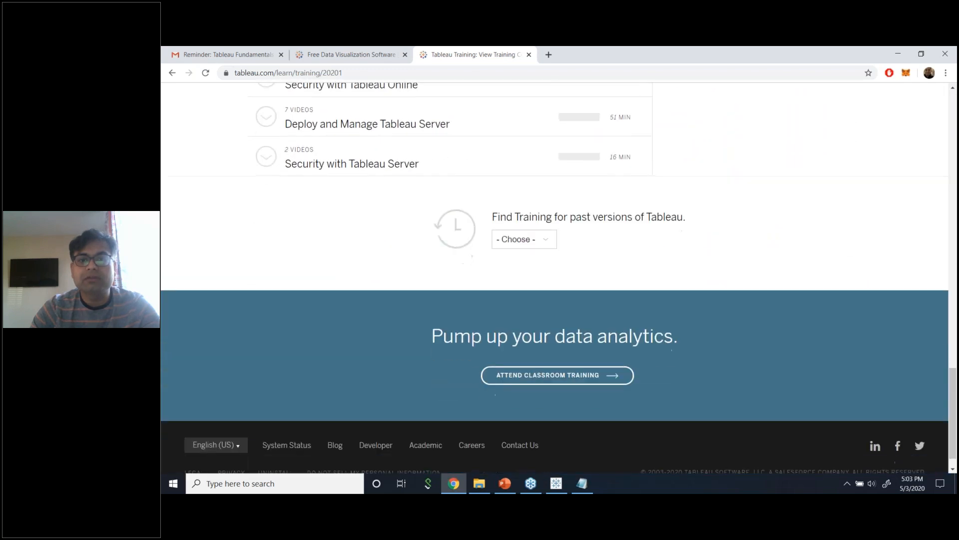
scroll(555, 277, up, 20)
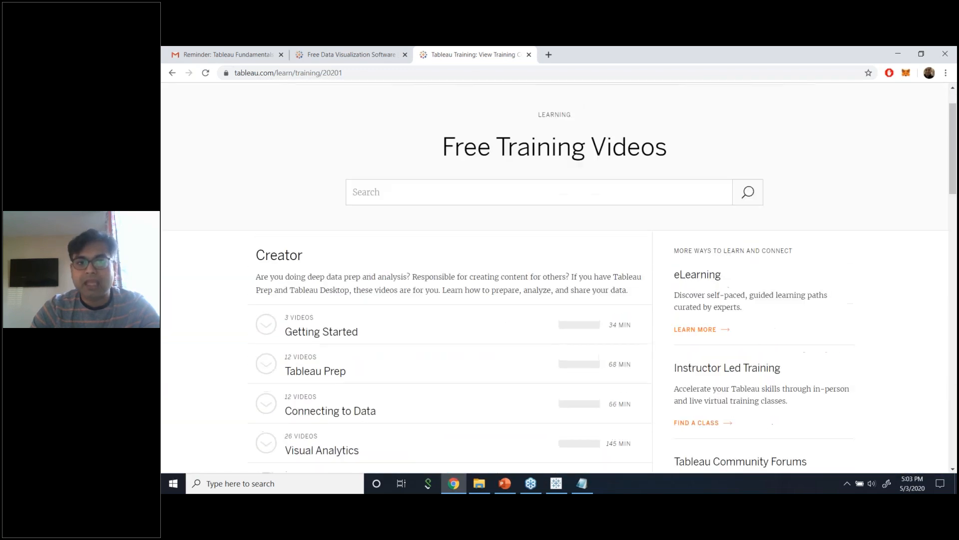
scroll(381, 307, down, 3)
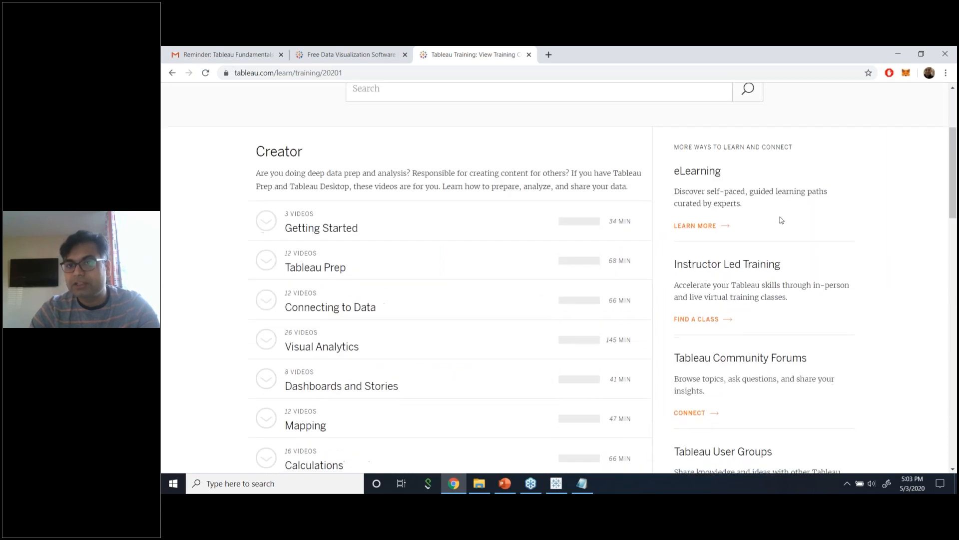
scroll(716, 338, down, 2)
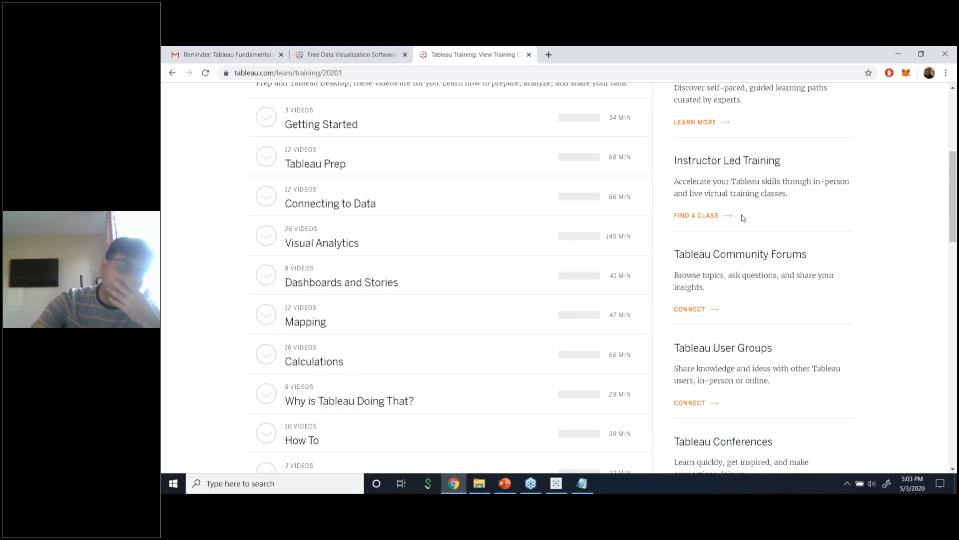
scroll(744, 321, up, 1)
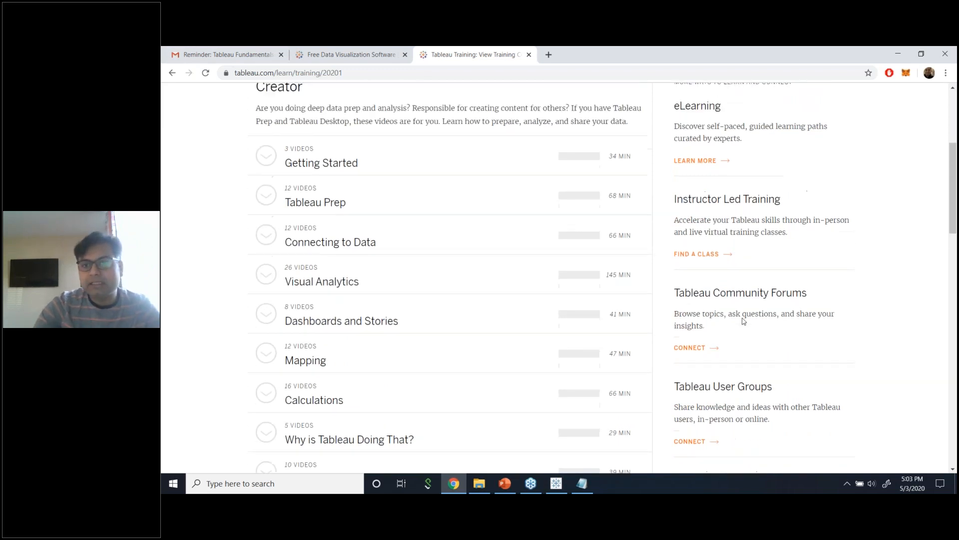
scroll(744, 321, up, 2)
scroll(744, 321, down, 1)
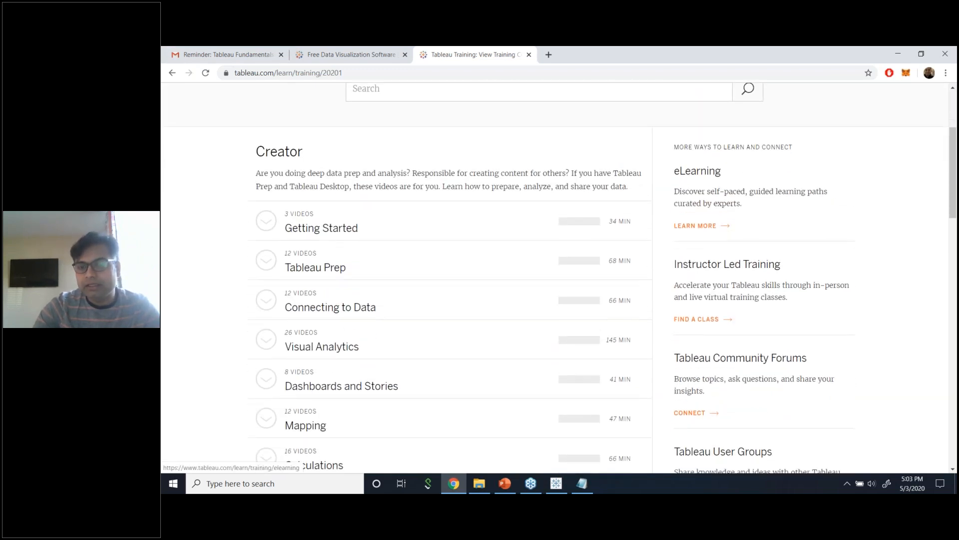
scroll(735, 230, down, 1)
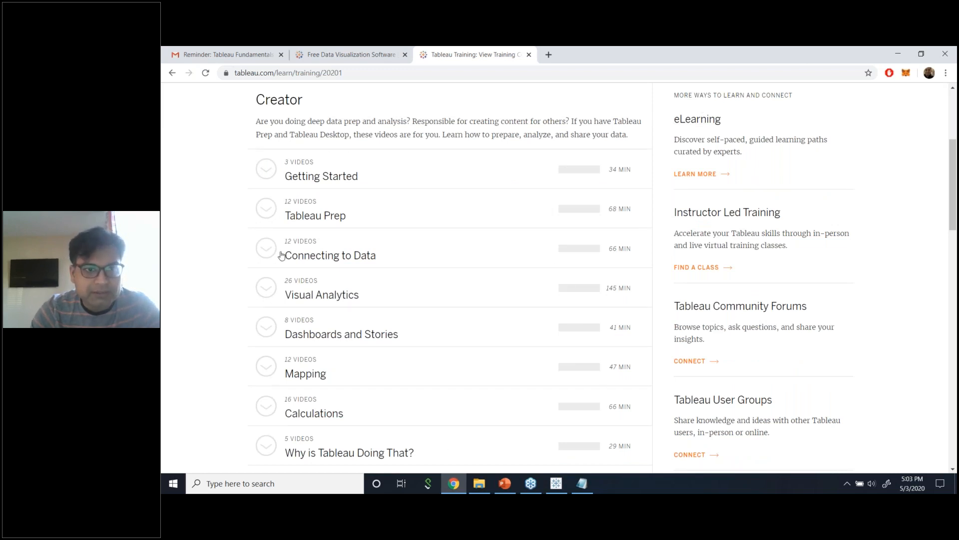
scroll(285, 255, down, 4)
scroll(285, 256, down, 12)
Scroll through the Creator training video series, then reveal the Products menu in the top navigation.
key(ctrl+l)
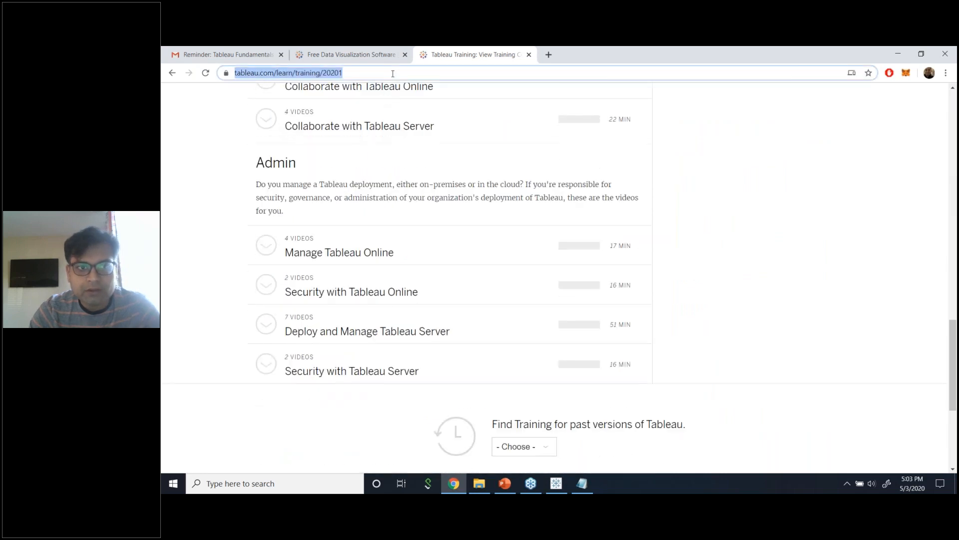
click(877, 285)
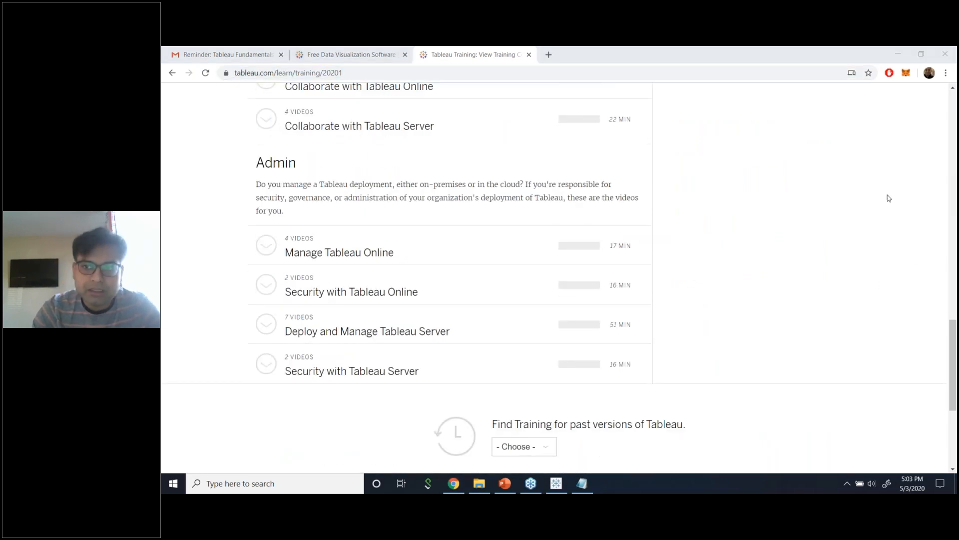
scroll(709, 273, up, 10)
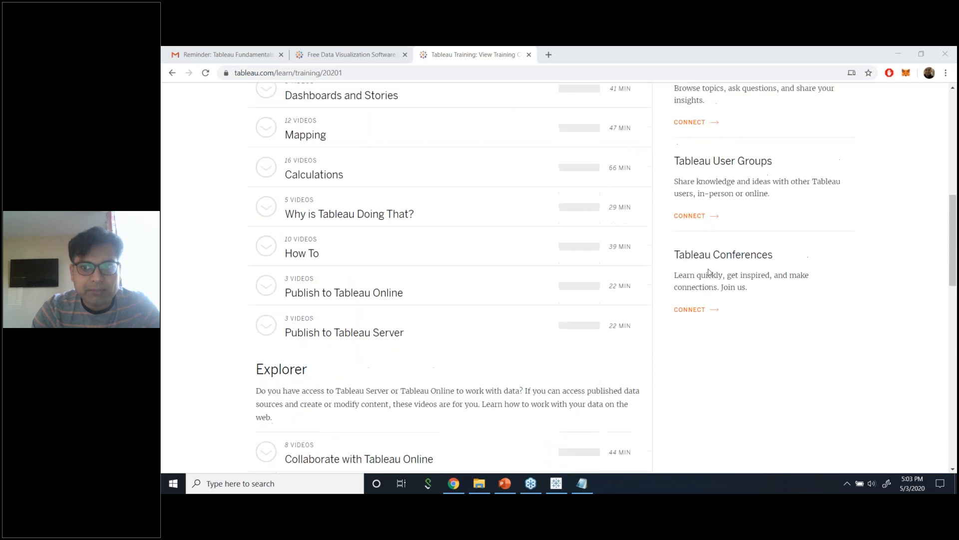
scroll(710, 273, up, 9)
scroll(710, 272, down, 15)
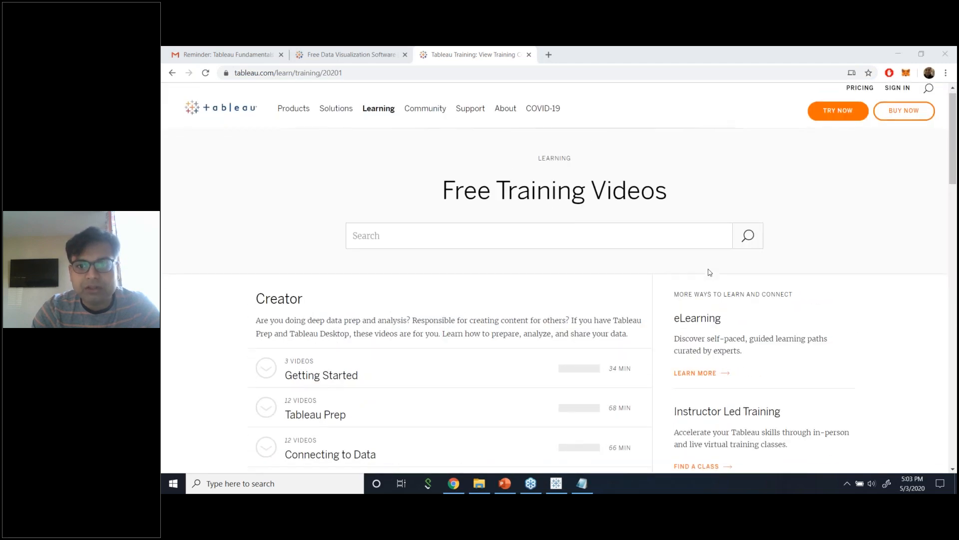
scroll(710, 272, down, 8)
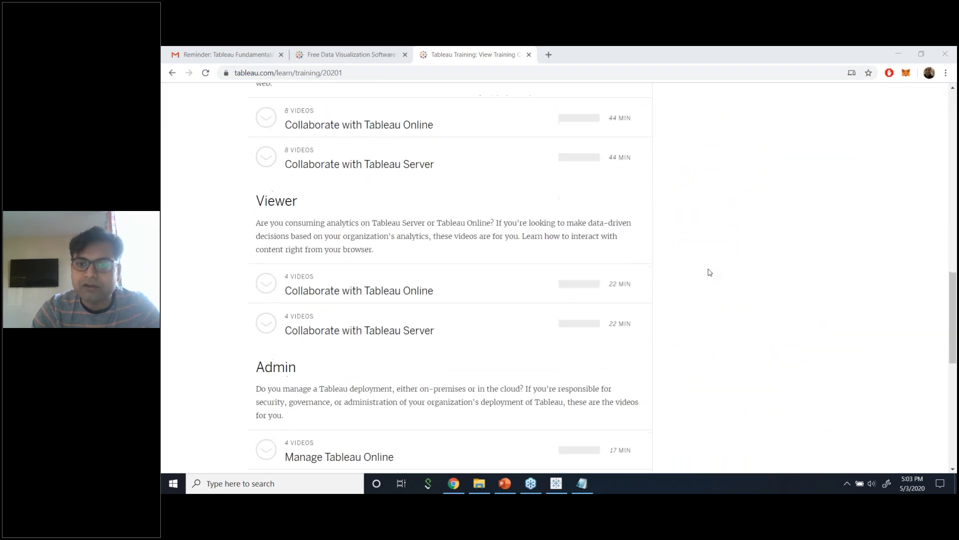
scroll(709, 273, down, 3)
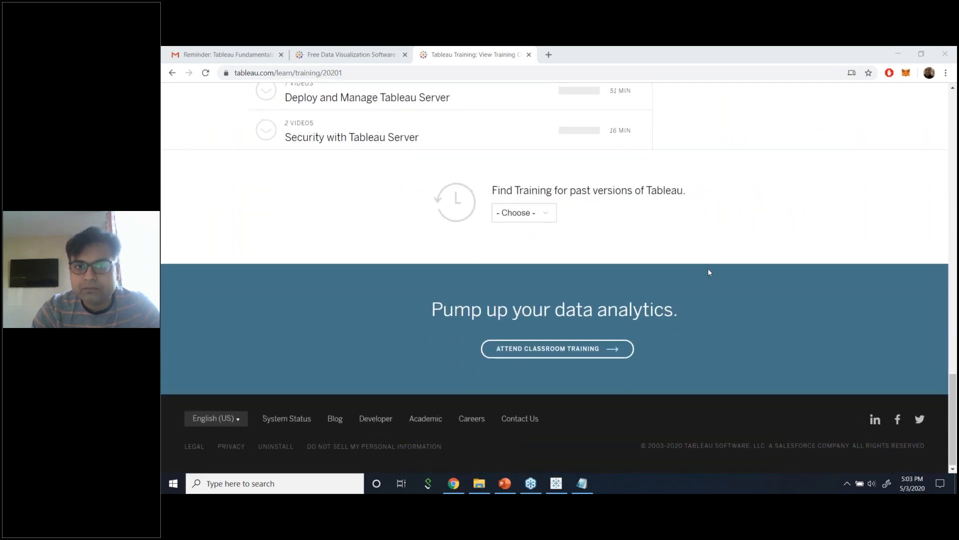
scroll(708, 269, up, 20)
scroll(709, 273, up, 7)
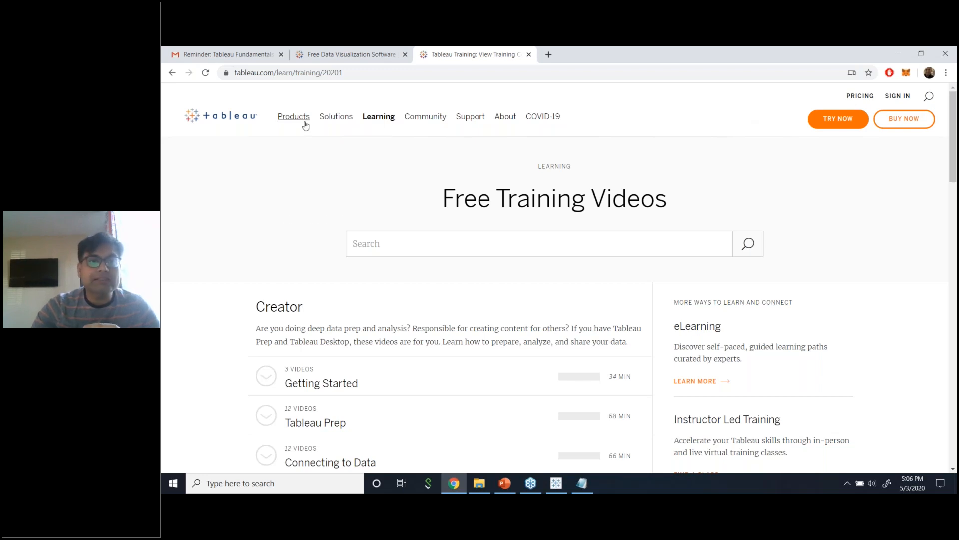
mouse_move(305, 125)
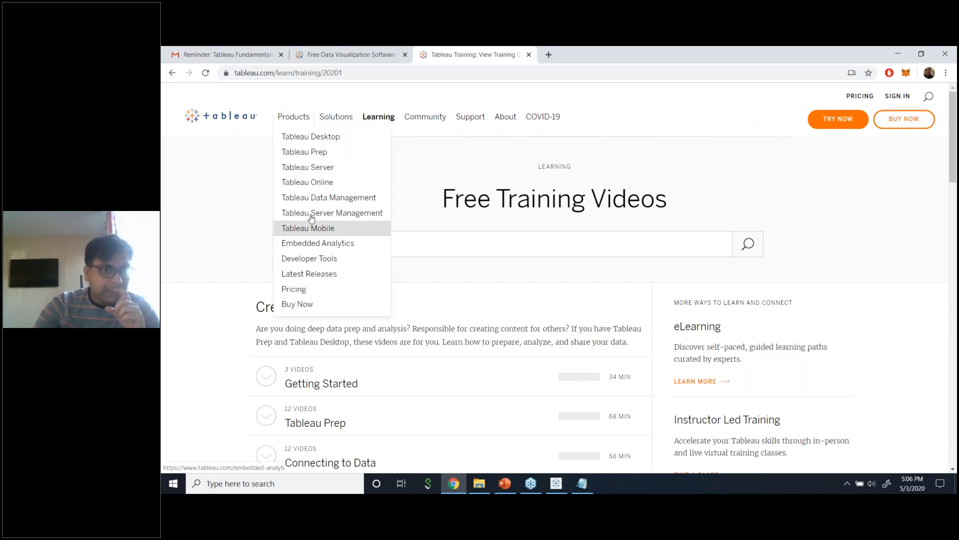